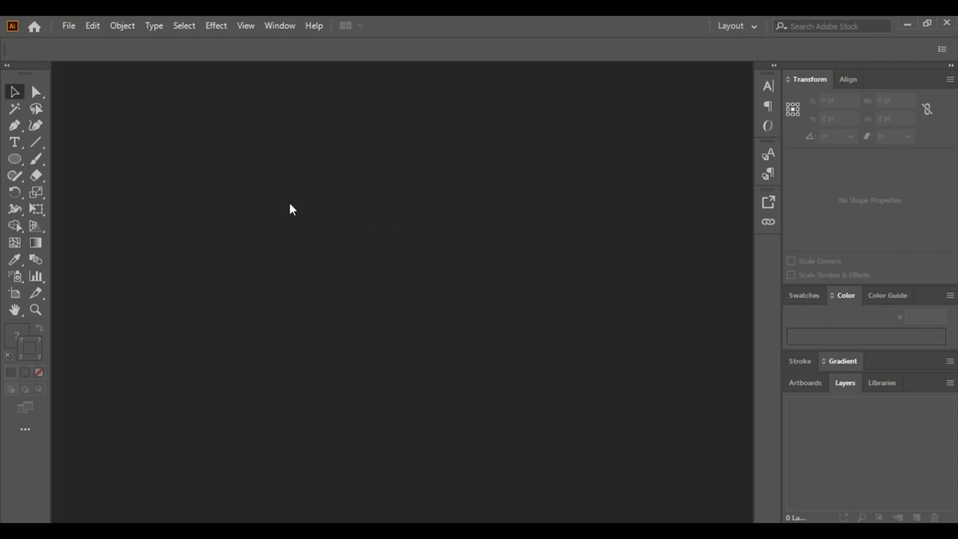
Step: Switch to the Selection tool and start a new document from the File menu
{"action": "left_click", "coordinate": [12, 94]}
{"action": "left_click", "coordinate": [65, 26]}
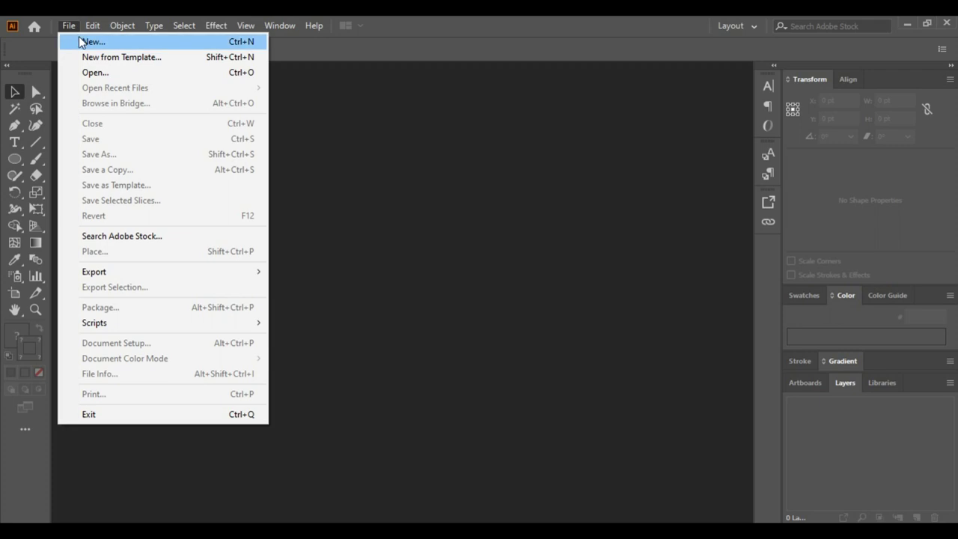
{"action": "left_click", "coordinate": [82, 42]}
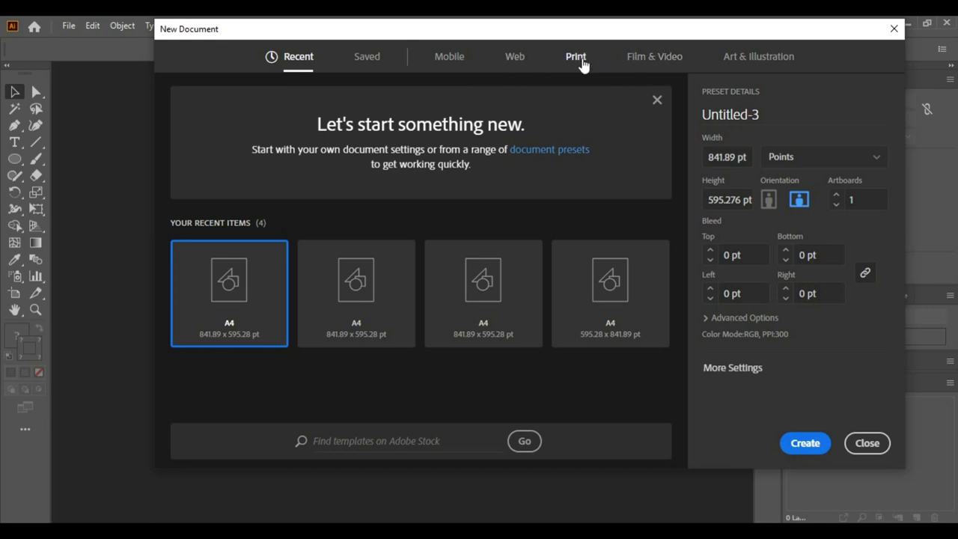
Step: In the Print presets, set units to centimetres and landscape orientation, and show advanced options
{"action": "left_click", "coordinate": [578, 60]}
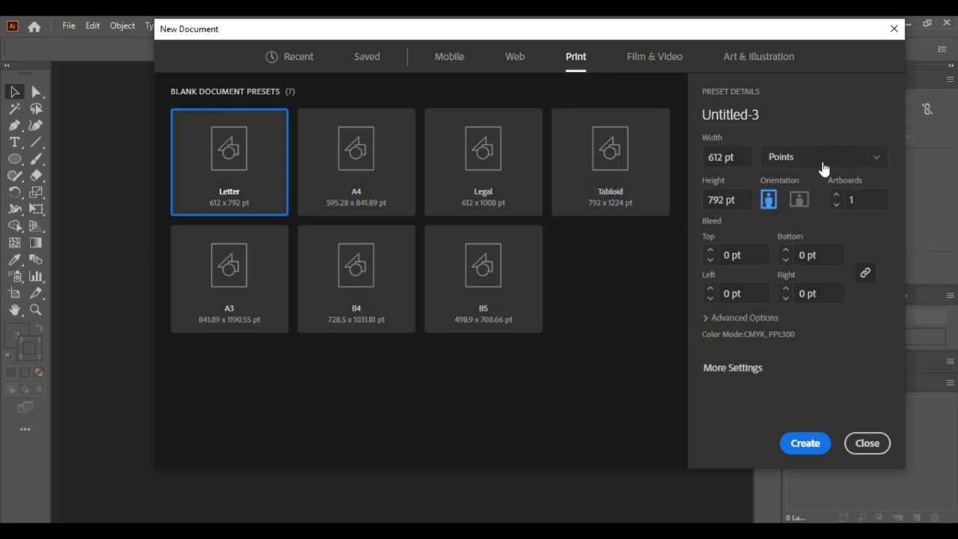
{"action": "left_click", "coordinate": [878, 158]}
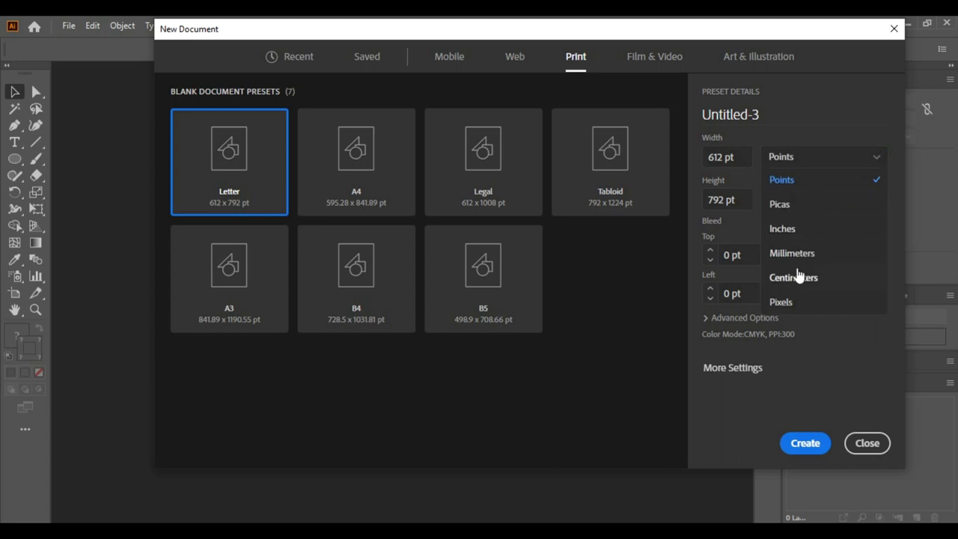
{"action": "left_click", "coordinate": [798, 277]}
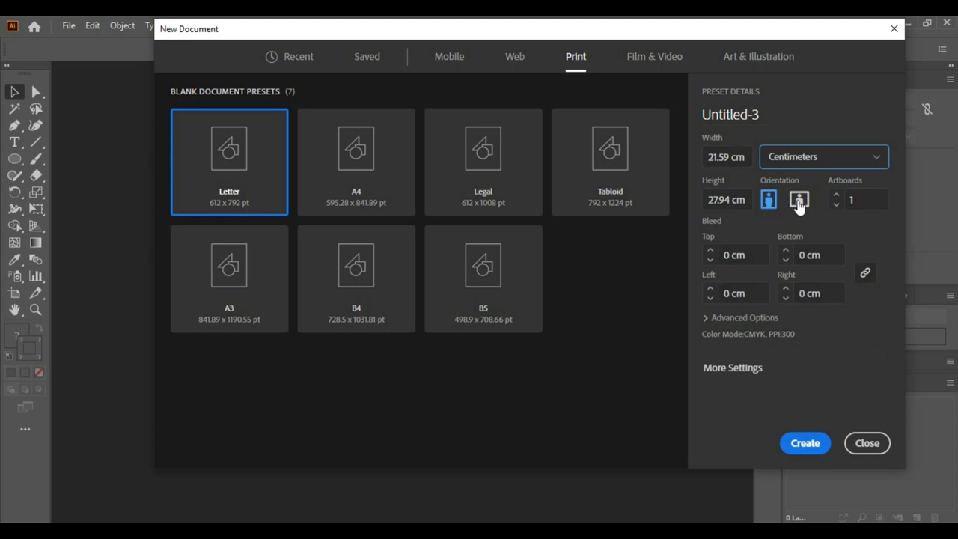
{"action": "left_click", "coordinate": [799, 203]}
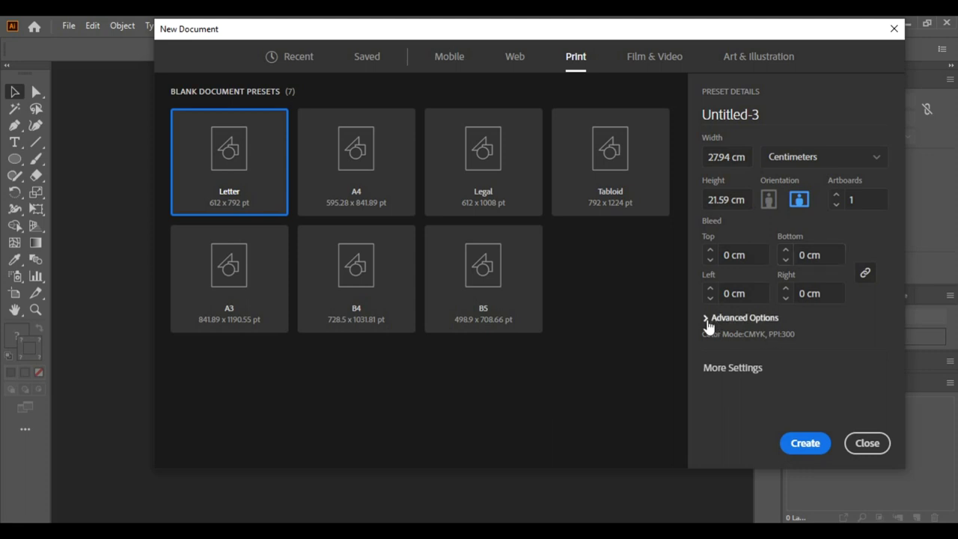
{"action": "left_click", "coordinate": [708, 320]}
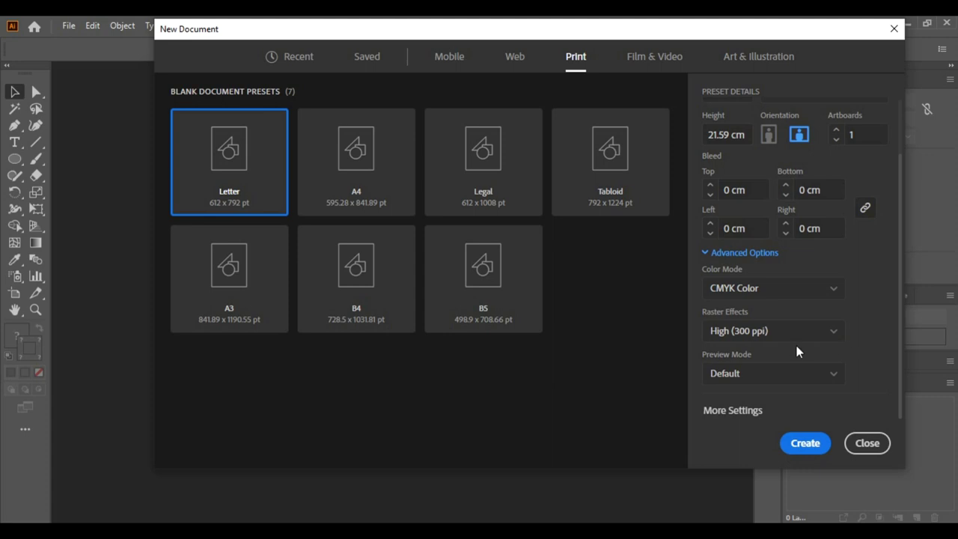
Step: Choose the A4 preset, set units to centimetres again, and create the portrait document
{"action": "scroll", "coordinate": [834, 339], "scroll_direction": "up", "scroll_amount": 2}
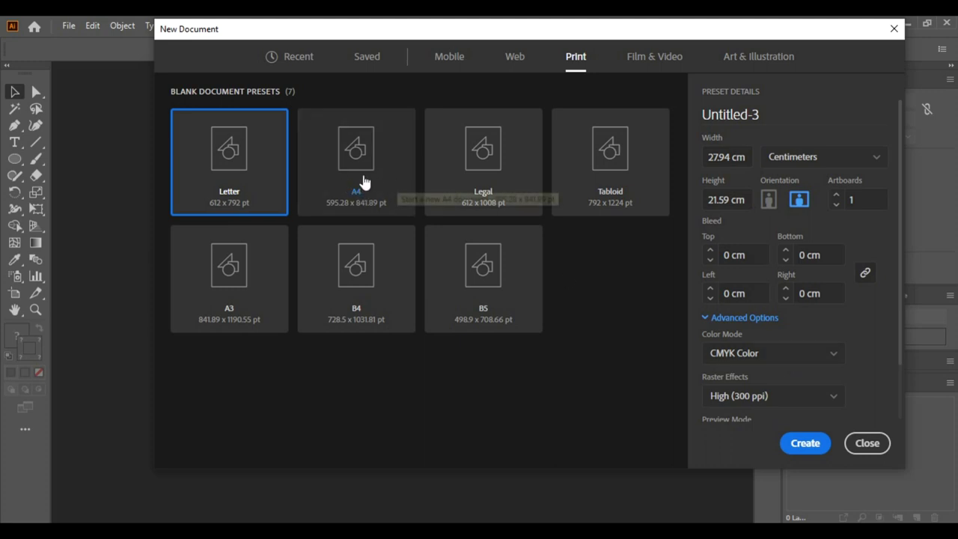
{"action": "left_click", "coordinate": [360, 181]}
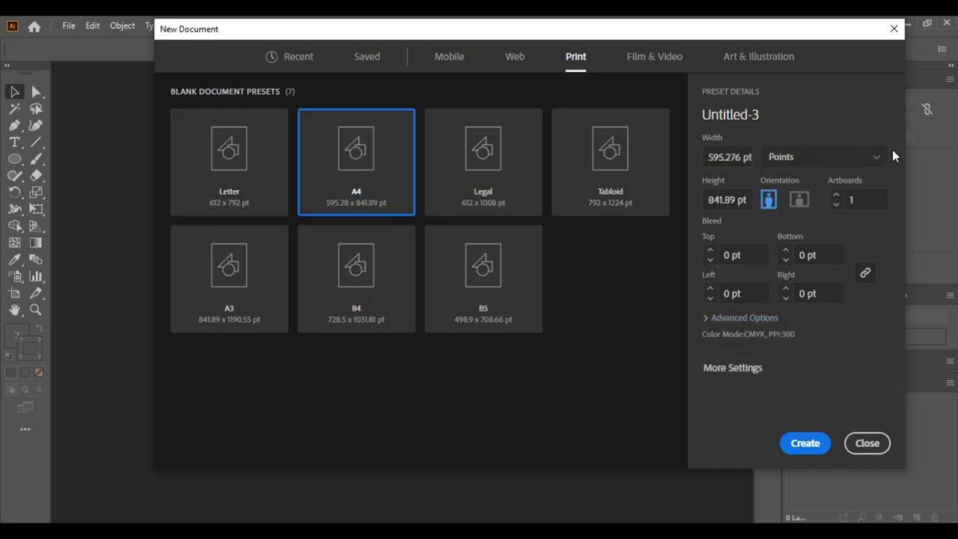
{"action": "left_click", "coordinate": [873, 157]}
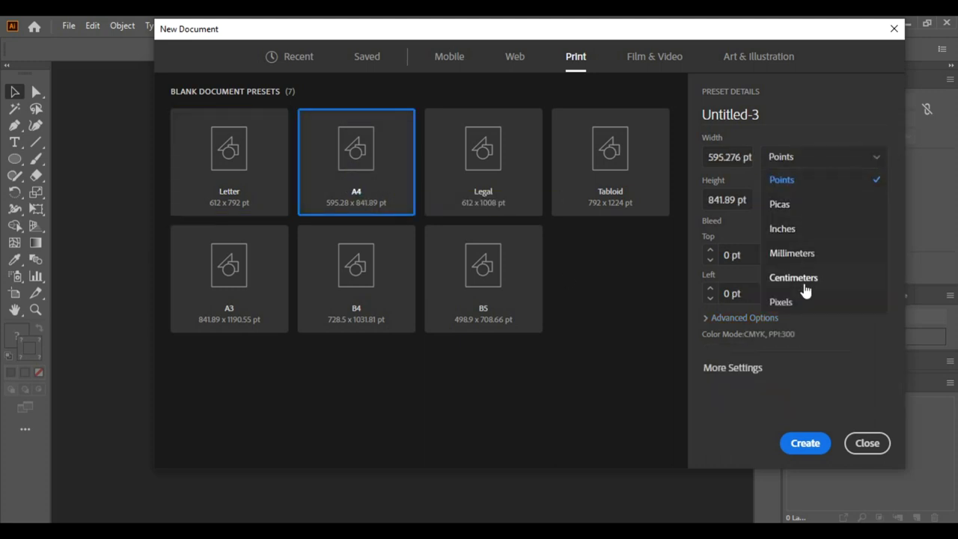
{"action": "left_click", "coordinate": [803, 279]}
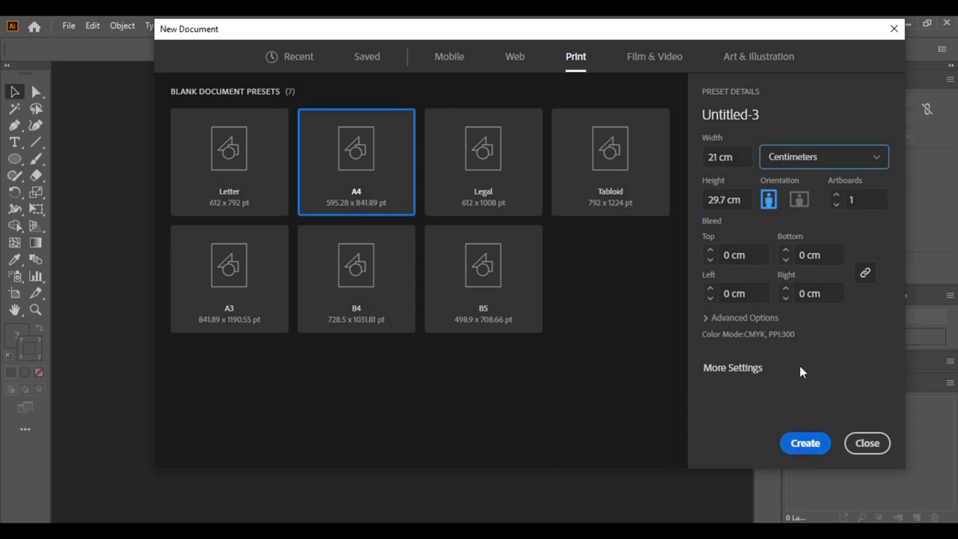
{"action": "left_click", "coordinate": [812, 451]}
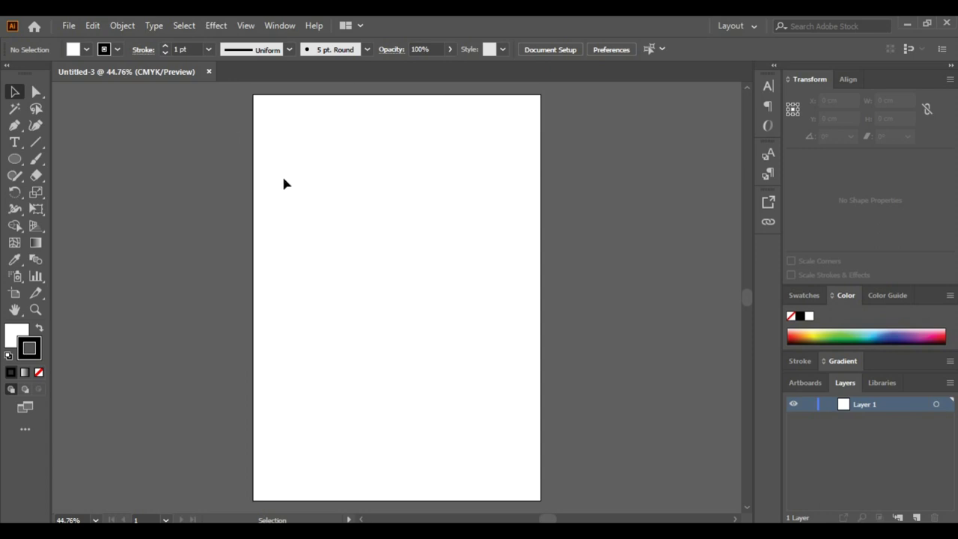
Step: Rotate Artboard 1 to landscape, 29.7 × 21 cm, then return to the Selection tool
{"action": "left_click", "coordinate": [15, 297]}
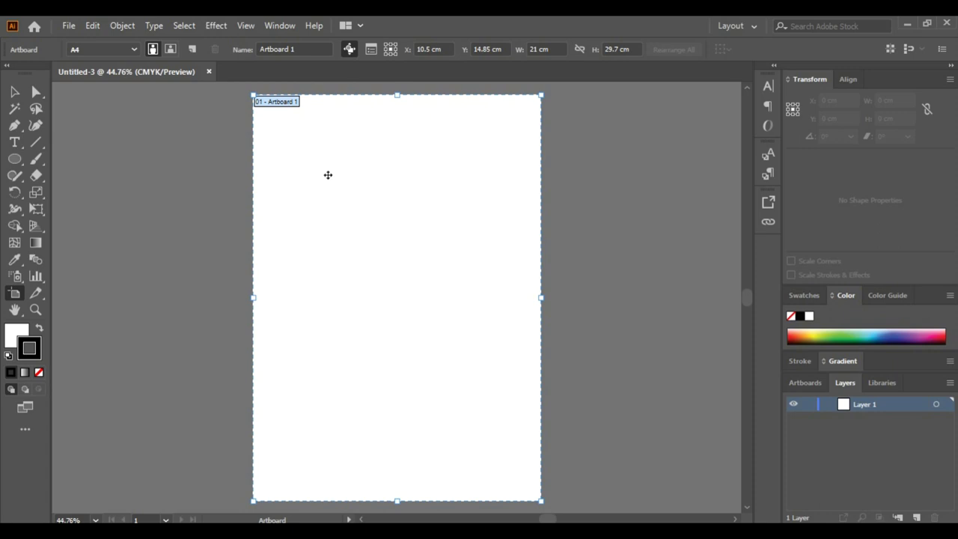
{"action": "left_click", "coordinate": [171, 50]}
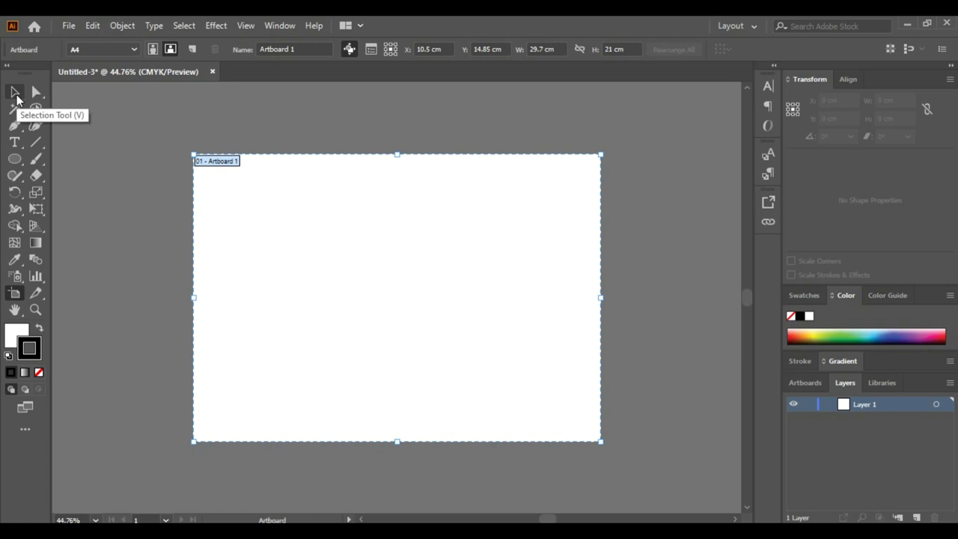
{"action": "left_click", "coordinate": [16, 95]}
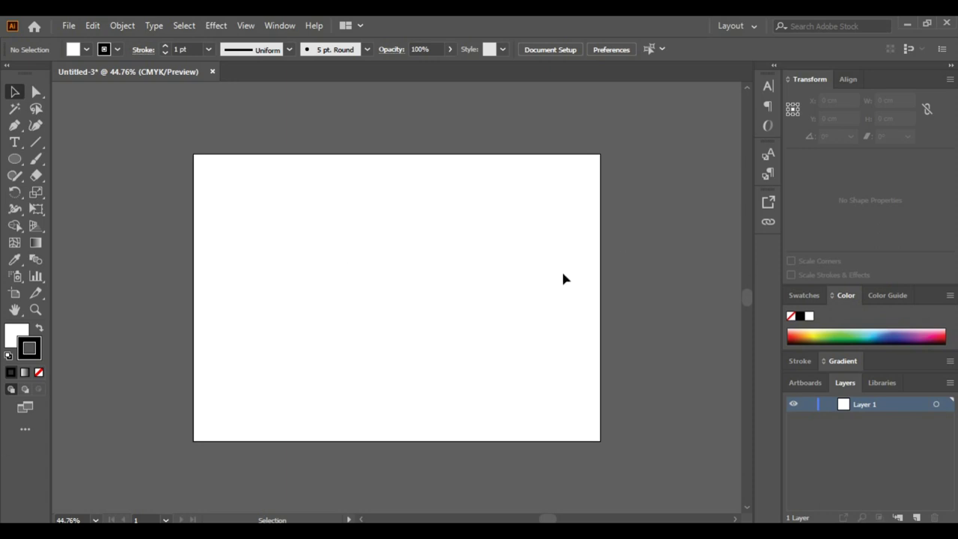
Step: Close the current document without saving it
{"action": "scroll", "coordinate": [380, 274], "scroll_direction": "down", "scroll_amount": 1}
{"action": "scroll", "coordinate": [380, 274], "scroll_direction": "up", "scroll_amount": 1}
{"action": "left_click", "coordinate": [212, 72]}
{"action": "left_click", "coordinate": [546, 298]}
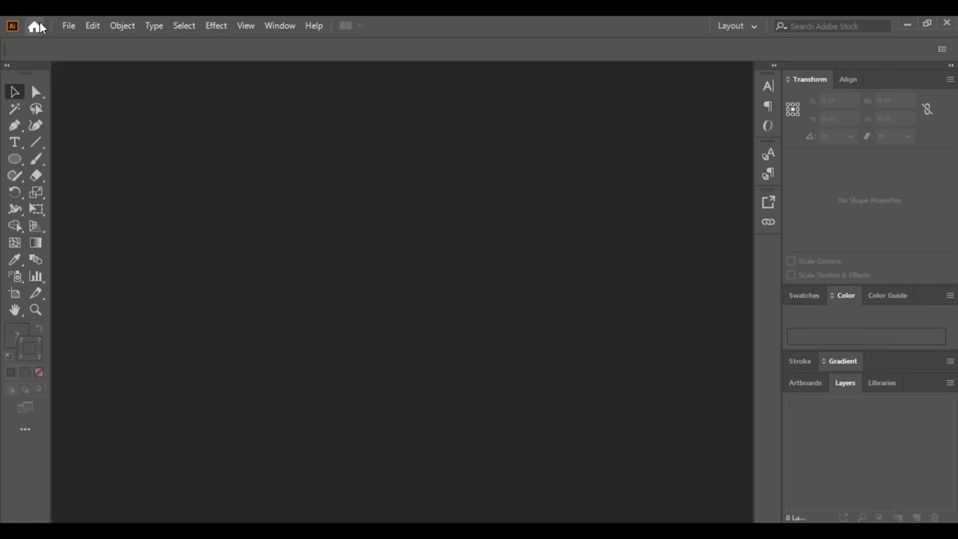
Step: Create a new landscape A4 document with 5 artboards
{"action": "left_click", "coordinate": [65, 27]}
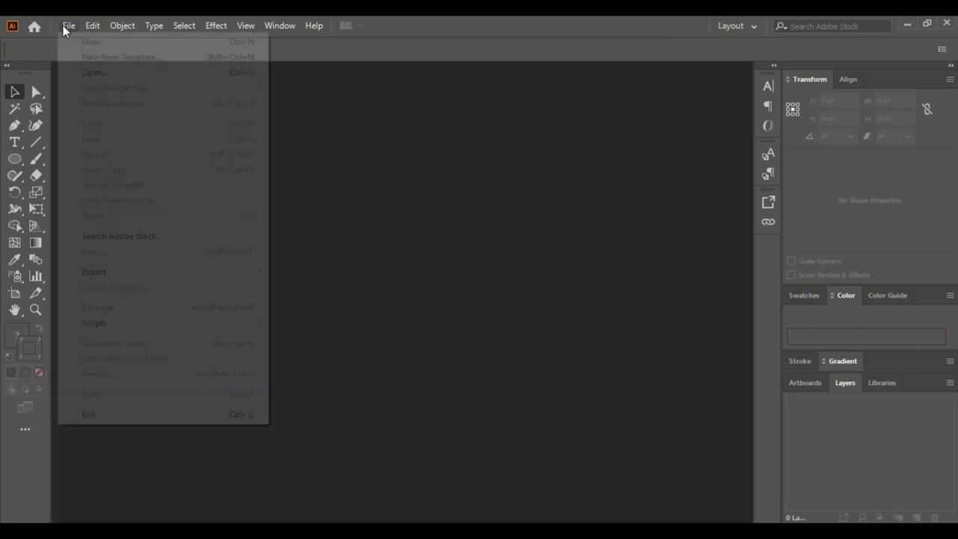
{"action": "left_click", "coordinate": [77, 41]}
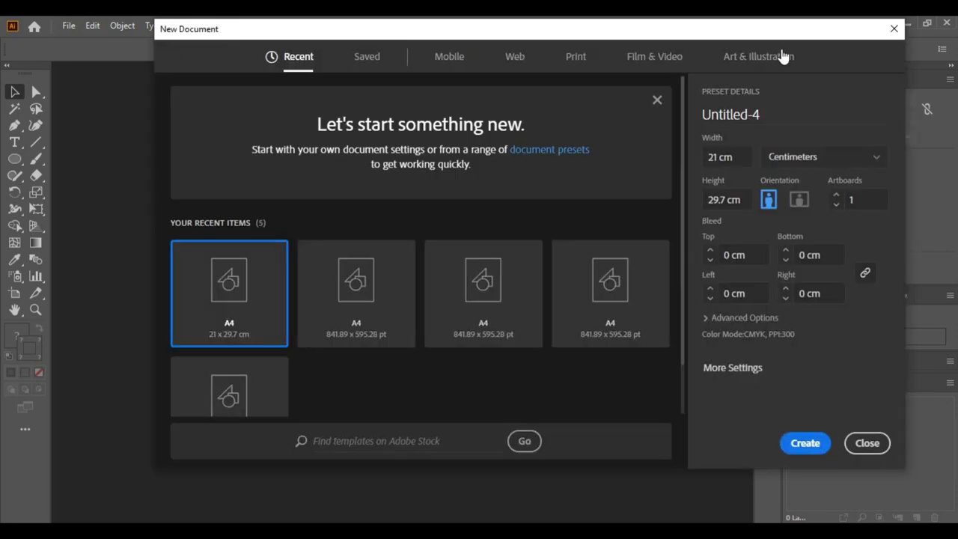
{"action": "left_click", "coordinate": [798, 201]}
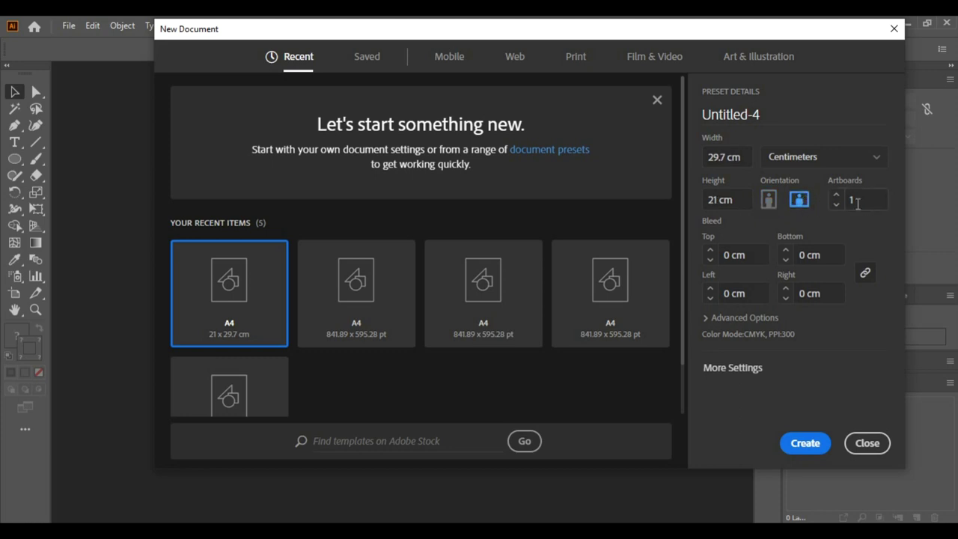
{"action": "left_click", "coordinate": [861, 198]}
{"action": "type", "text": "5"}
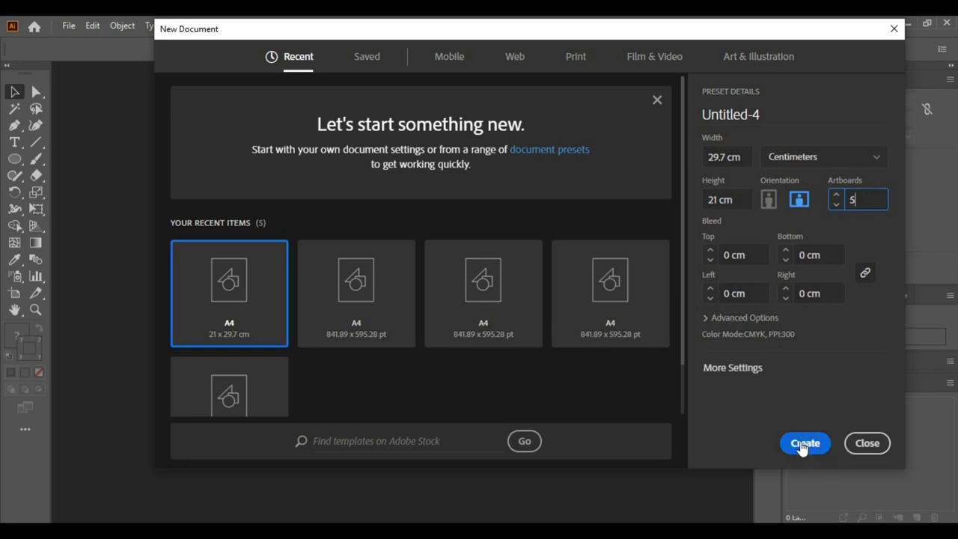
{"action": "left_click", "coordinate": [803, 443]}
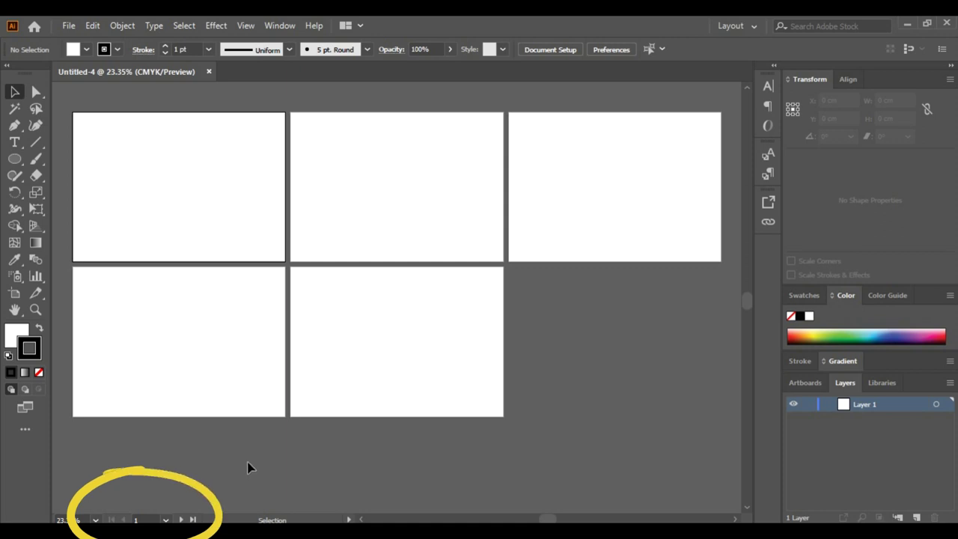
Step: Activate artboards 2, 3, 4 and 5 in turn, then close Untitled-4
{"action": "left_click", "coordinate": [351, 221]}
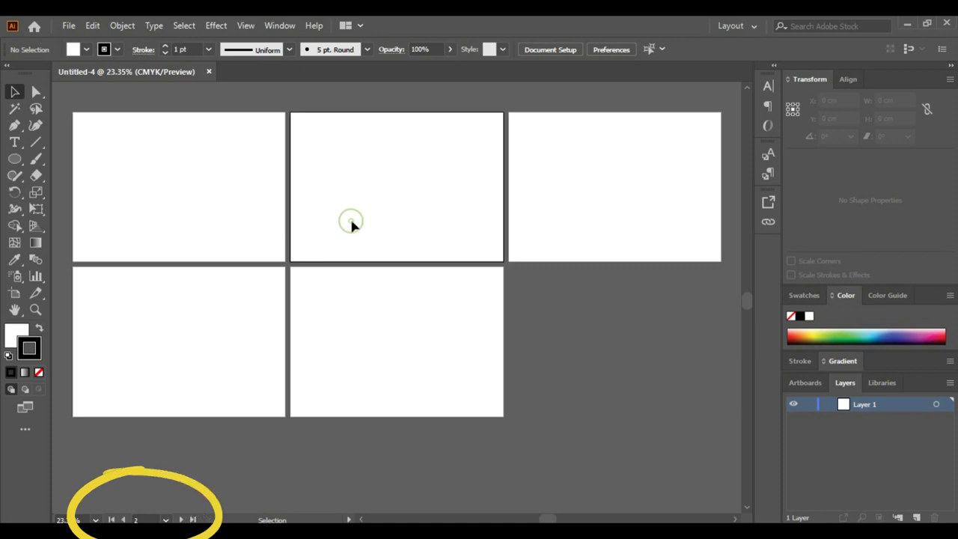
{"action": "left_click", "coordinate": [604, 211]}
{"action": "left_click", "coordinate": [215, 384]}
{"action": "left_click", "coordinate": [366, 351]}
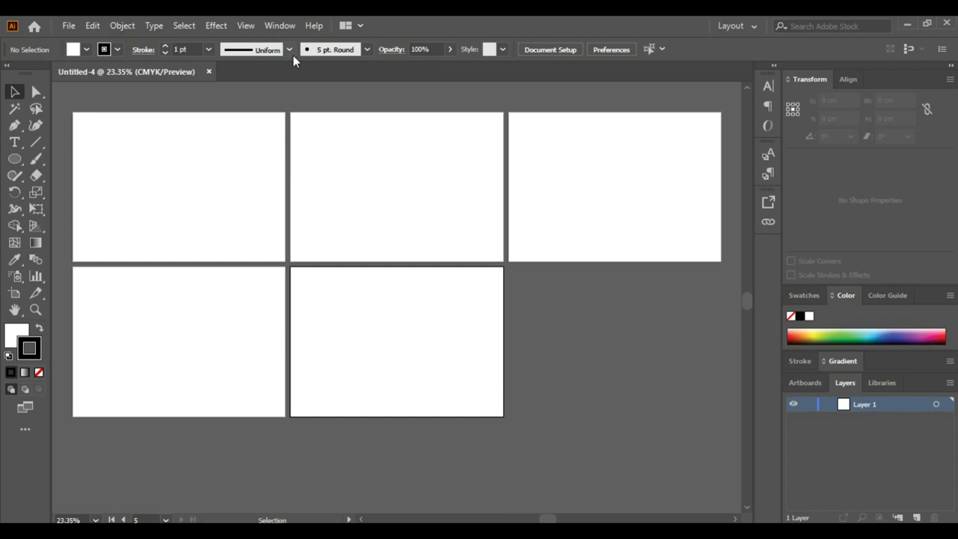
{"action": "left_click", "coordinate": [210, 71]}
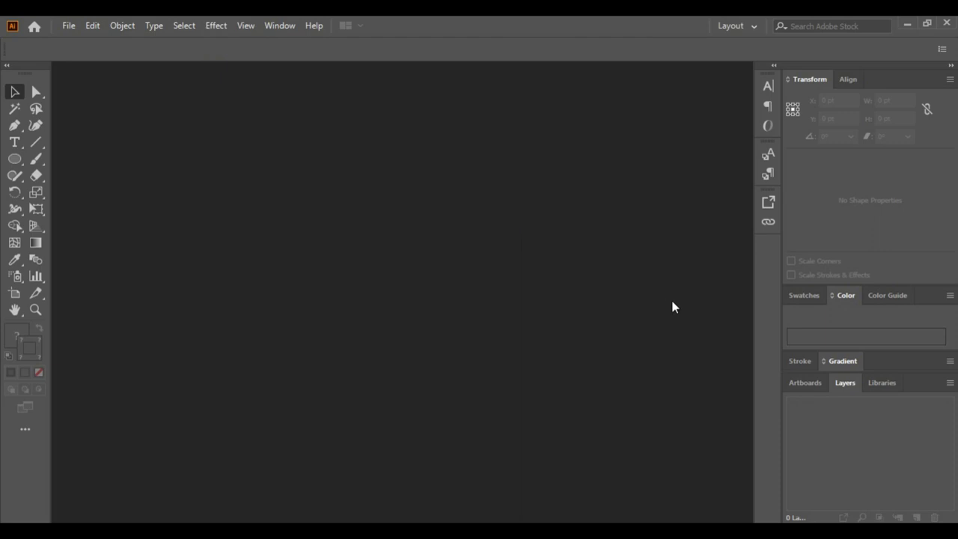
Step: Create a new landscape A4 centimetre document with Artboards set to 1
{"action": "left_click", "coordinate": [68, 26]}
{"action": "left_click", "coordinate": [75, 41]}
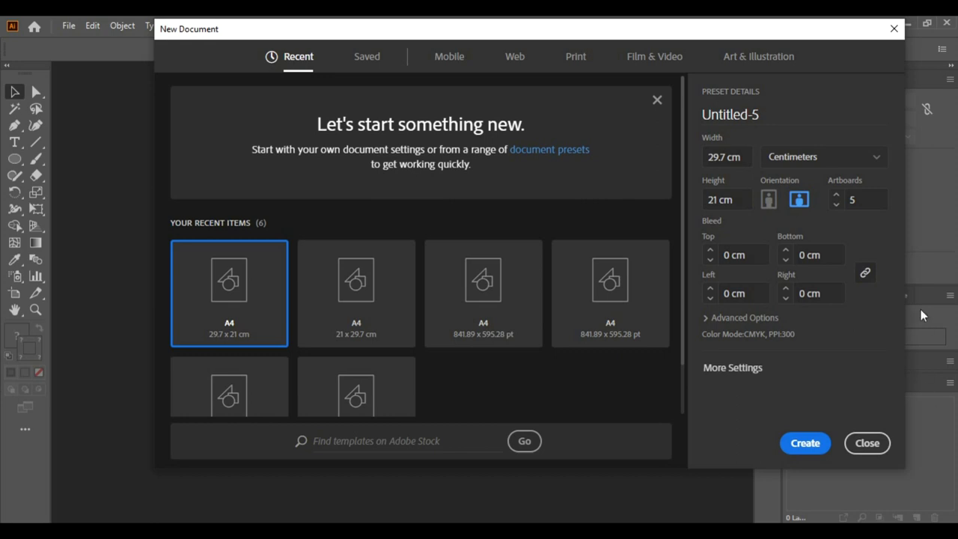
{"action": "left_click", "coordinate": [827, 208]}
{"action": "type", "text": "1"}
{"action": "left_click", "coordinate": [702, 322]}
{"action": "left_click", "coordinate": [706, 322]}
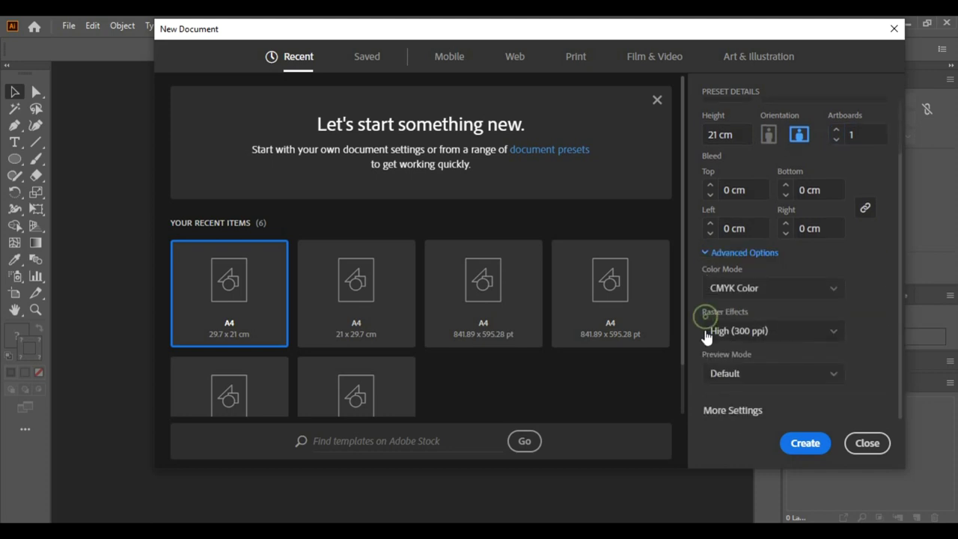
{"action": "left_click", "coordinate": [802, 445]}
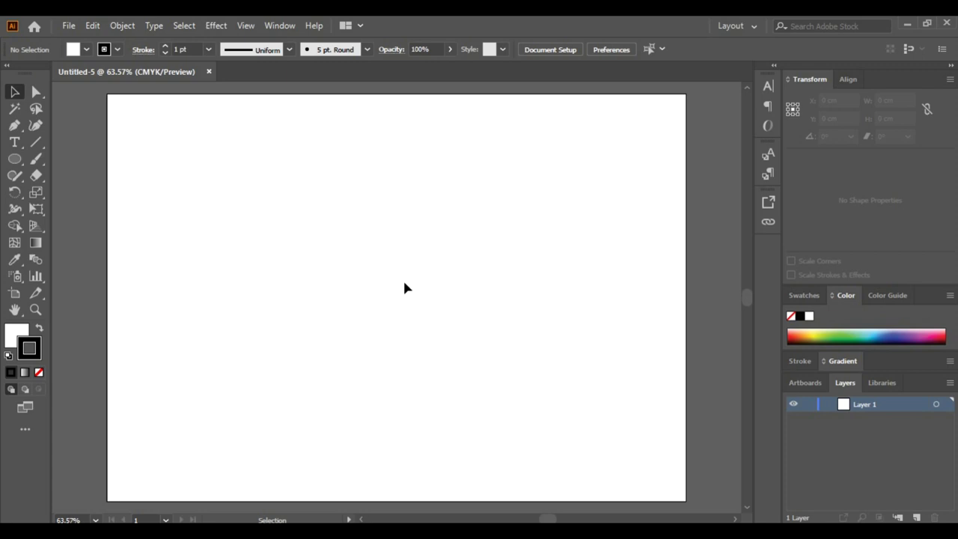
{"action": "key", "text": "ctrl+minus"}
{"action": "key", "text": "ctrl+minus"}
{"action": "key", "text": "ctrl+minus"}
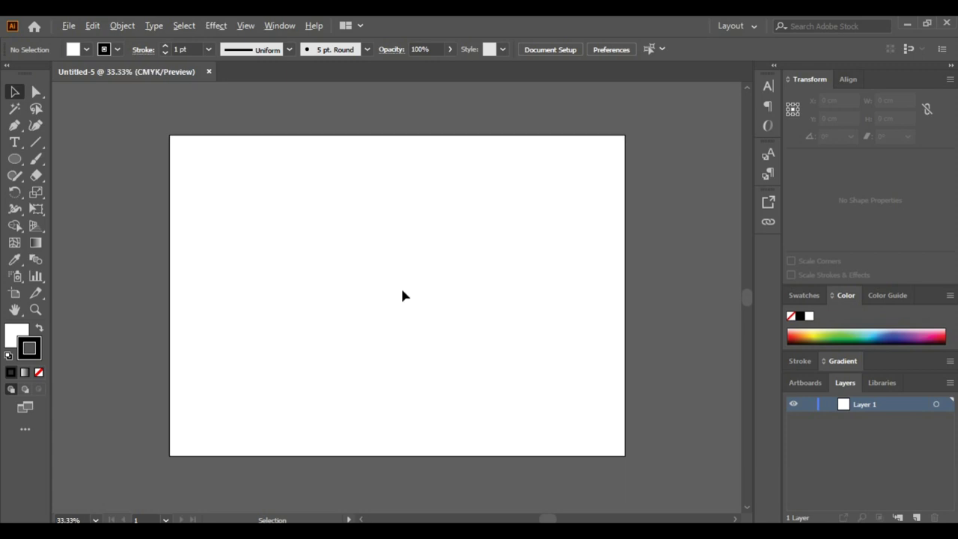
{"action": "key", "text": "ctrl+plus"}
{"action": "key", "text": "ctrl+plus"}
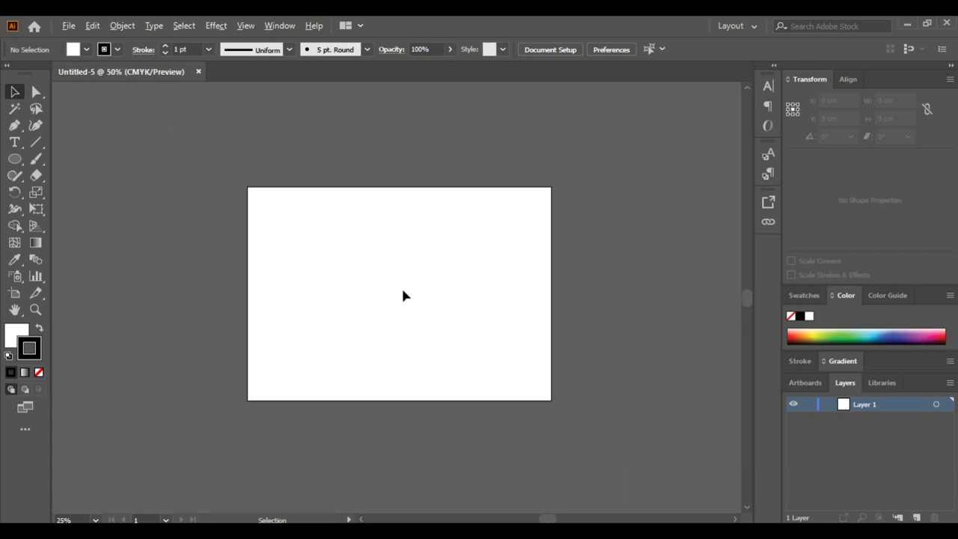
{"action": "key", "text": "ctrl+plus"}
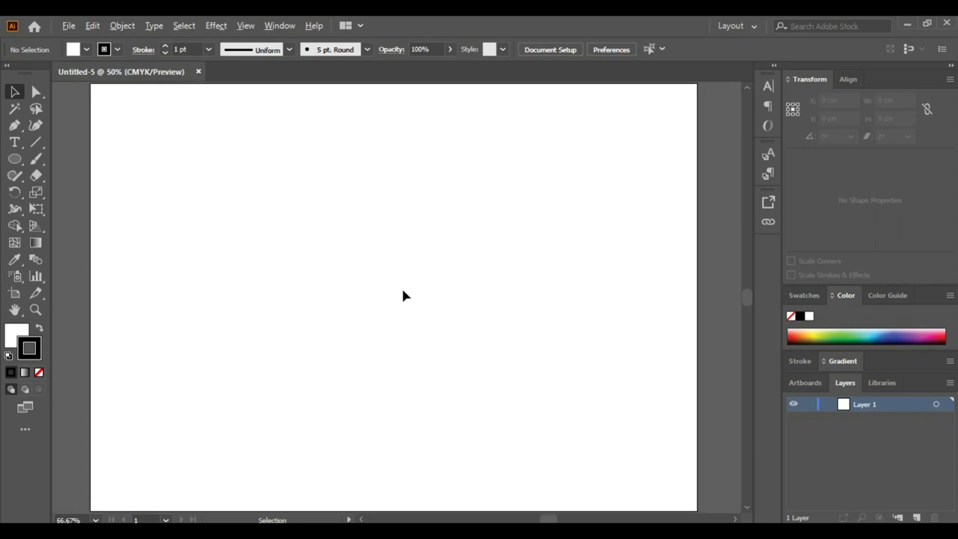
{"action": "key", "text": "ctrl+minus"}
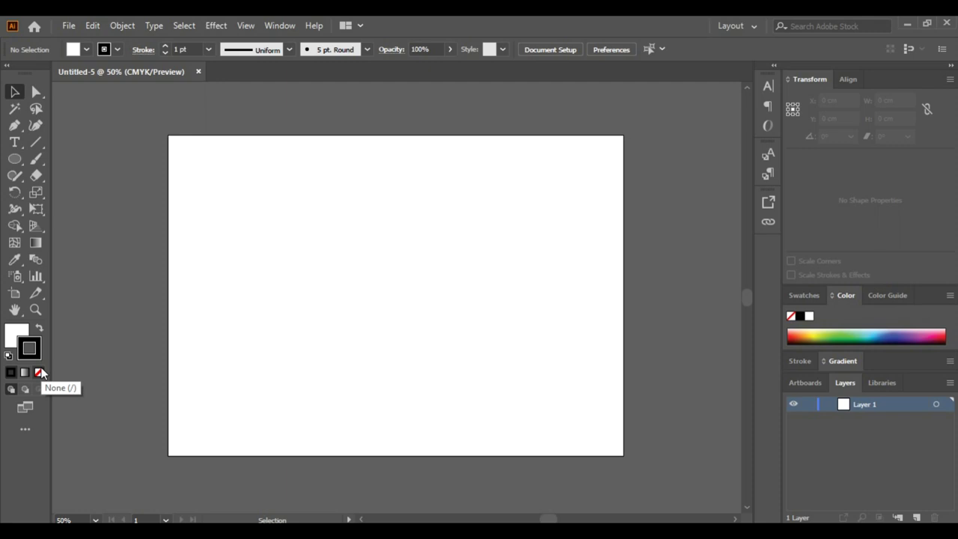
{"action": "left_click", "coordinate": [16, 159]}
Step: Draw a rectangle of about 13.23 × 11.9 cm in the middle of the artboard
{"action": "left_click_drag", "start_coordinate": [18, 159], "coordinate": [75, 160]}
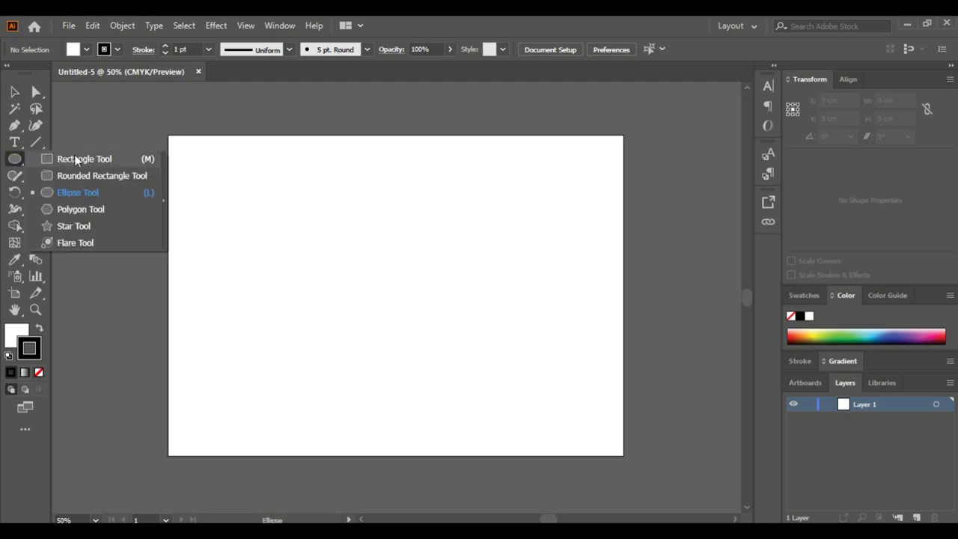
{"action": "left_click_drag", "start_coordinate": [76, 160], "coordinate": [75, 160]}
{"action": "left_click_drag", "start_coordinate": [302, 200], "coordinate": [505, 382]}
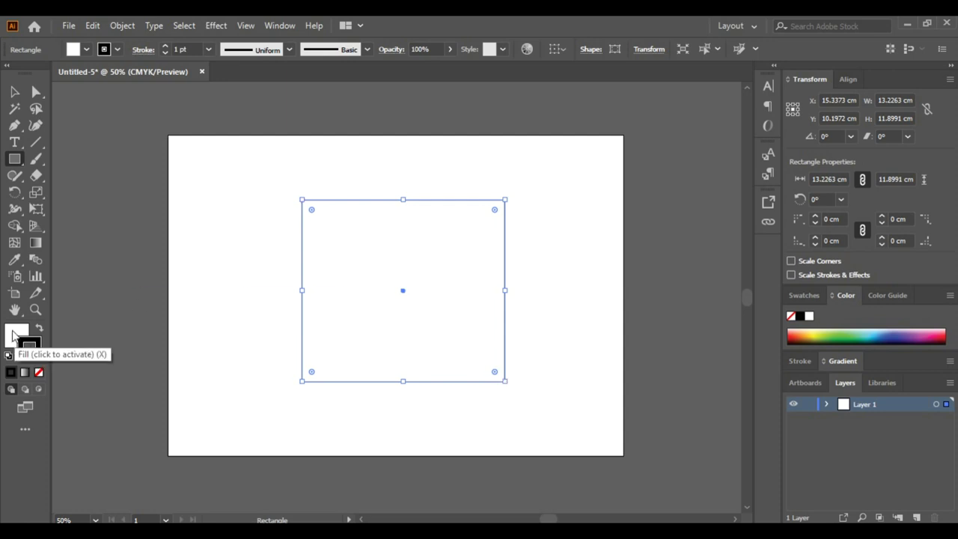
Step: Fill the rectangle with red from the Color Picker, then deselect it
{"action": "double_click", "coordinate": [12, 335]}
{"action": "left_click", "coordinate": [436, 207]}
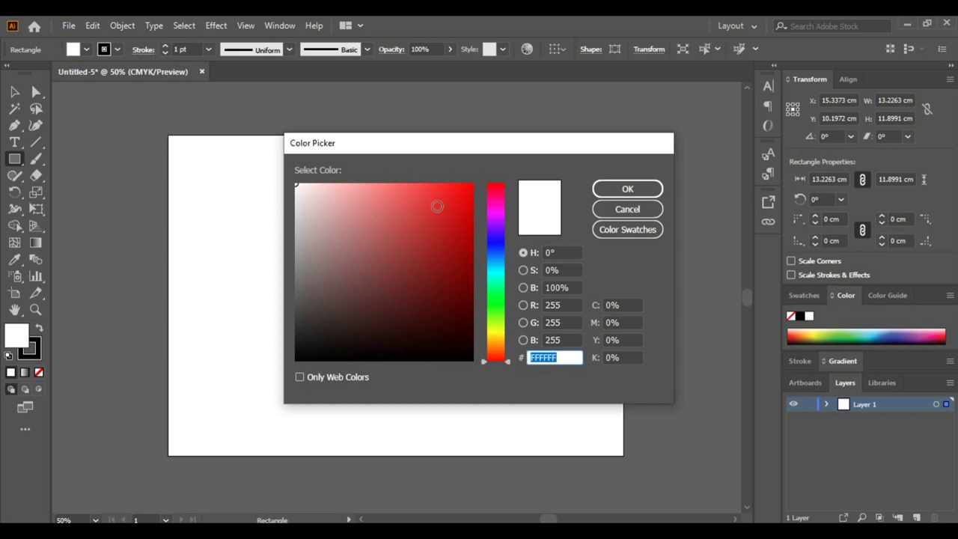
{"action": "left_click", "coordinate": [604, 193]}
{"action": "key", "text": "v"}
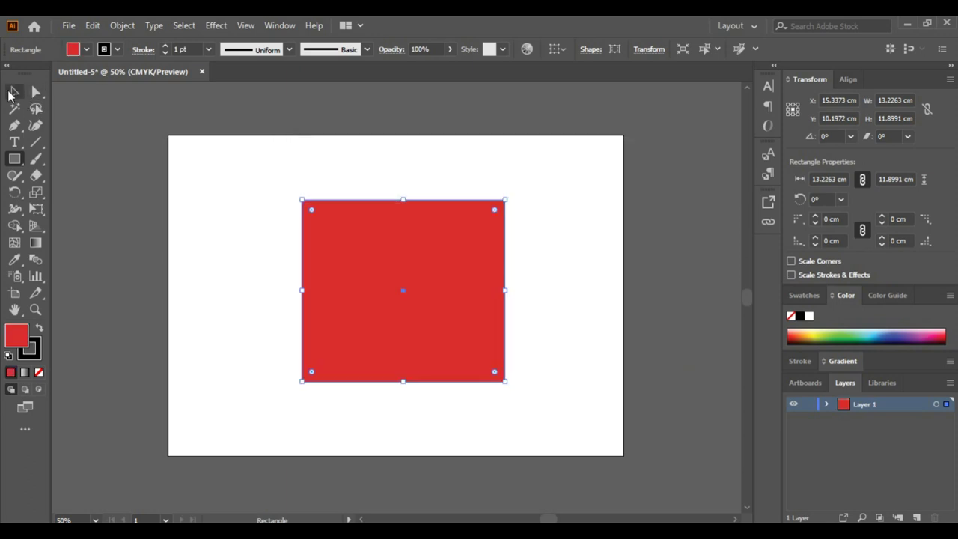
{"action": "left_click", "coordinate": [555, 215]}
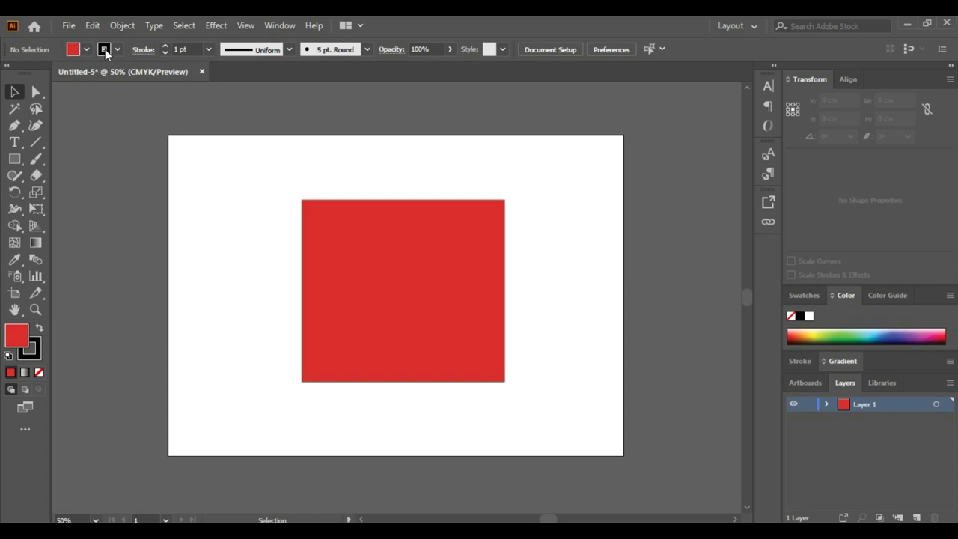
Step: Give the rectangle an 8 pt stroke weight
{"action": "left_click", "coordinate": [404, 206]}
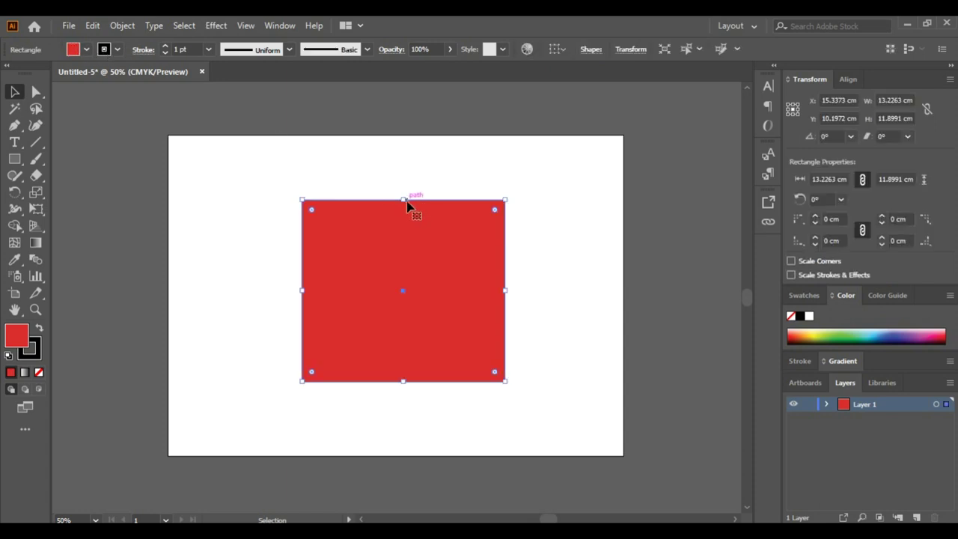
{"action": "left_click", "coordinate": [209, 50]}
{"action": "left_click", "coordinate": [232, 227]}
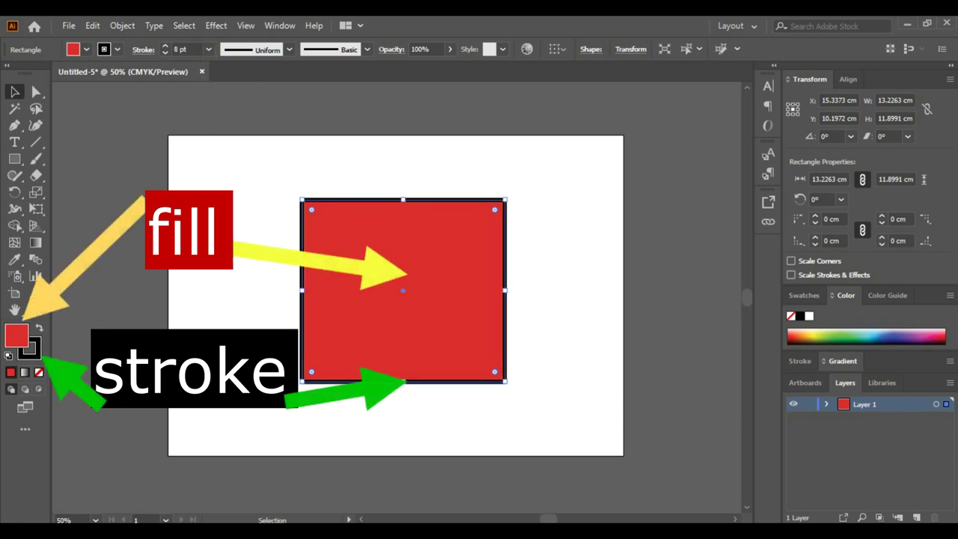
{"action": "left_click", "coordinate": [526, 255]}
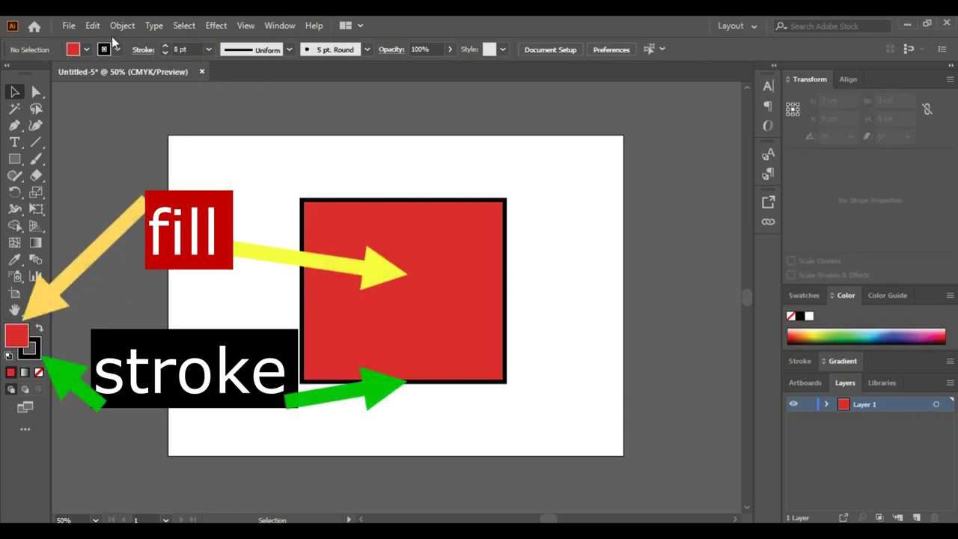
Step: Set the rectangle's fill to [None], leaving only the dark outline
{"action": "left_click", "coordinate": [321, 202]}
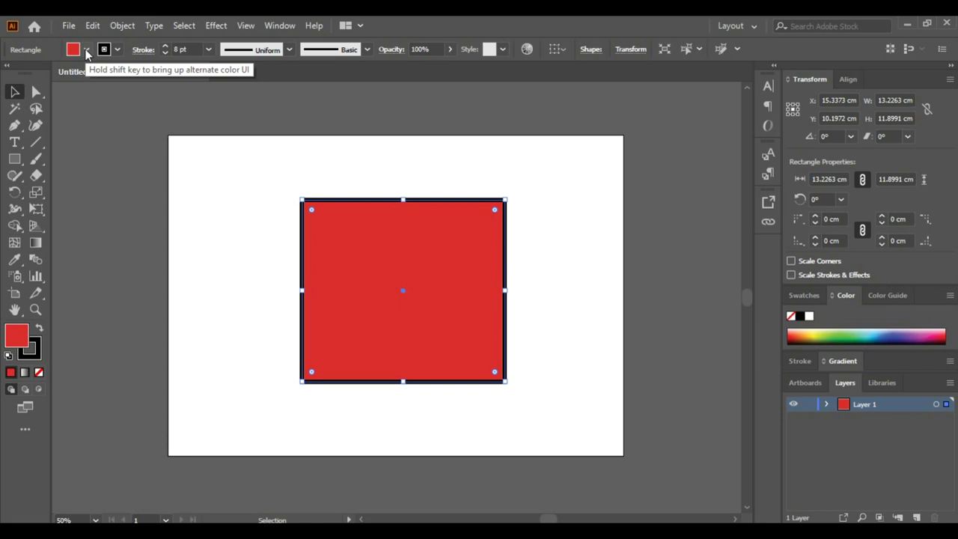
{"action": "left_click", "coordinate": [86, 49]}
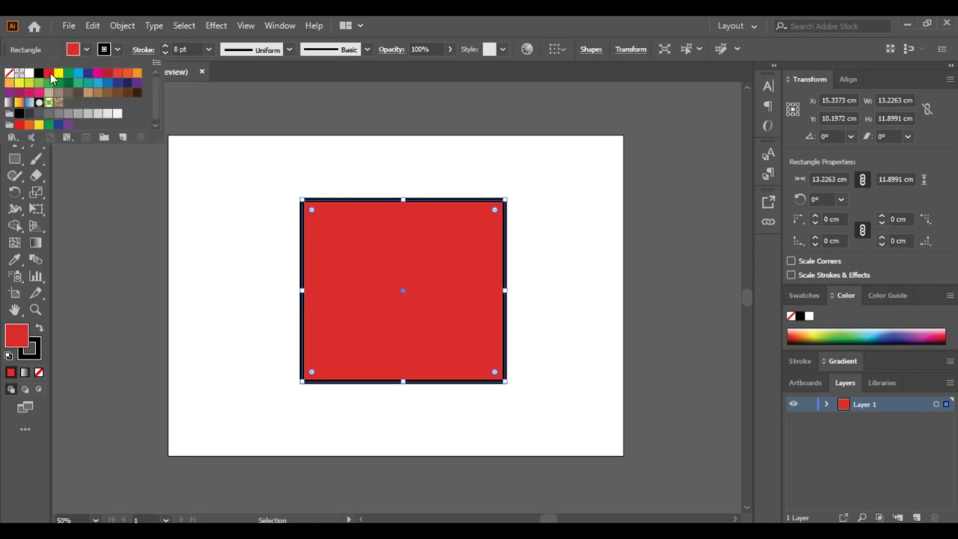
{"action": "left_click", "coordinate": [9, 75]}
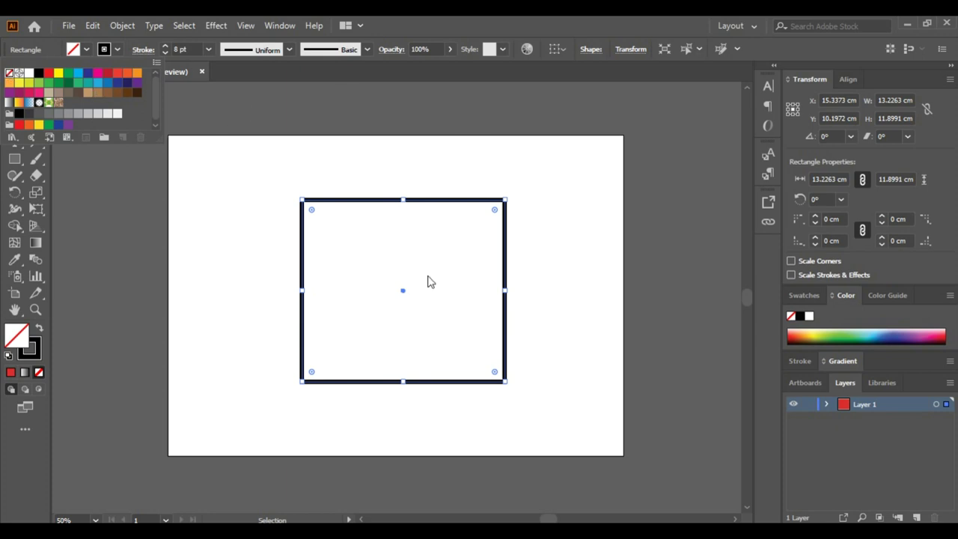
{"action": "left_click", "coordinate": [414, 169]}
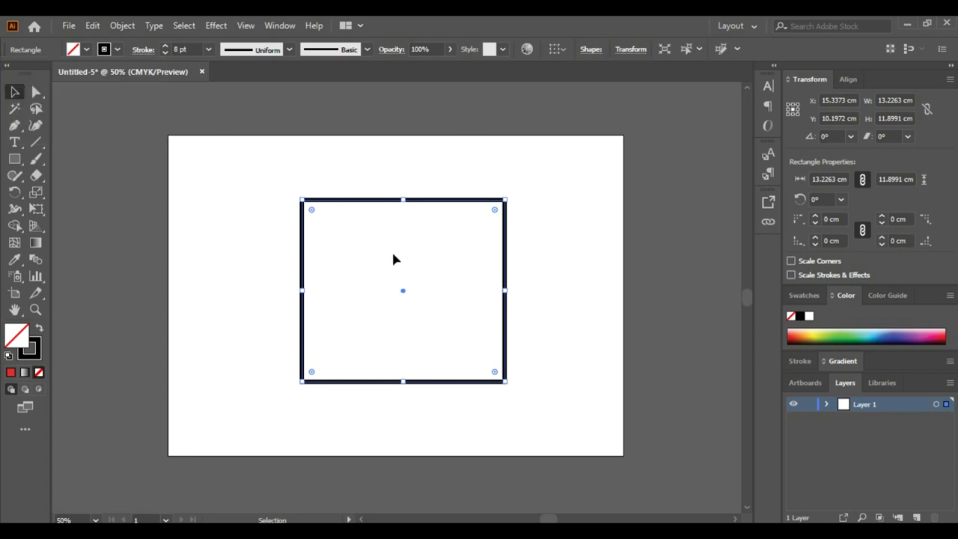
Step: Fill the rectangle with a green swatch
{"action": "left_click", "coordinate": [86, 50]}
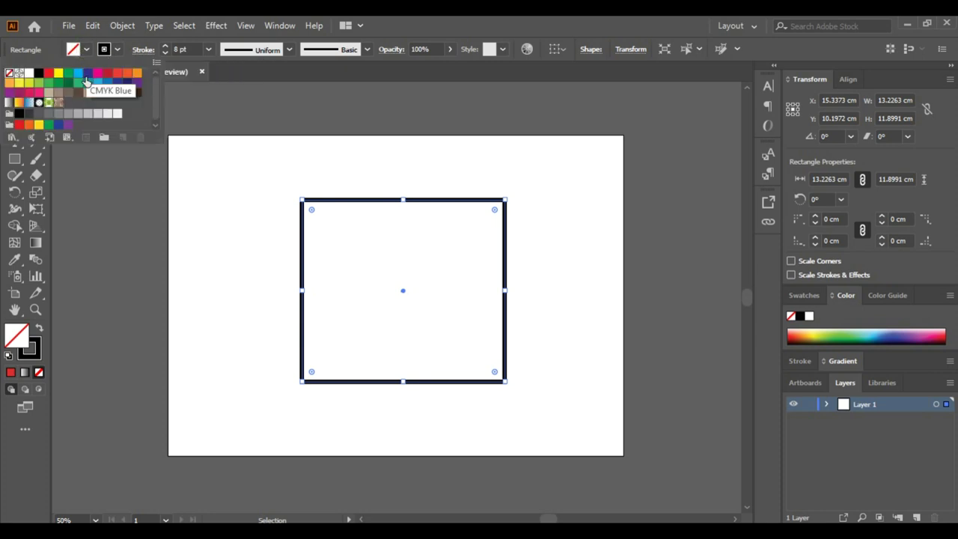
{"action": "left_click", "coordinate": [78, 83]}
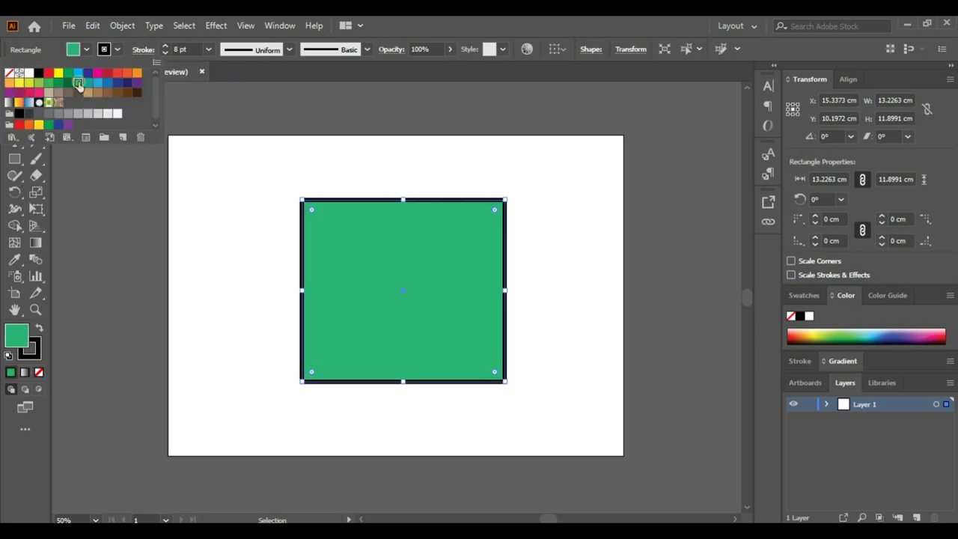
{"action": "left_click", "coordinate": [575, 323]}
{"action": "left_click", "coordinate": [542, 215]}
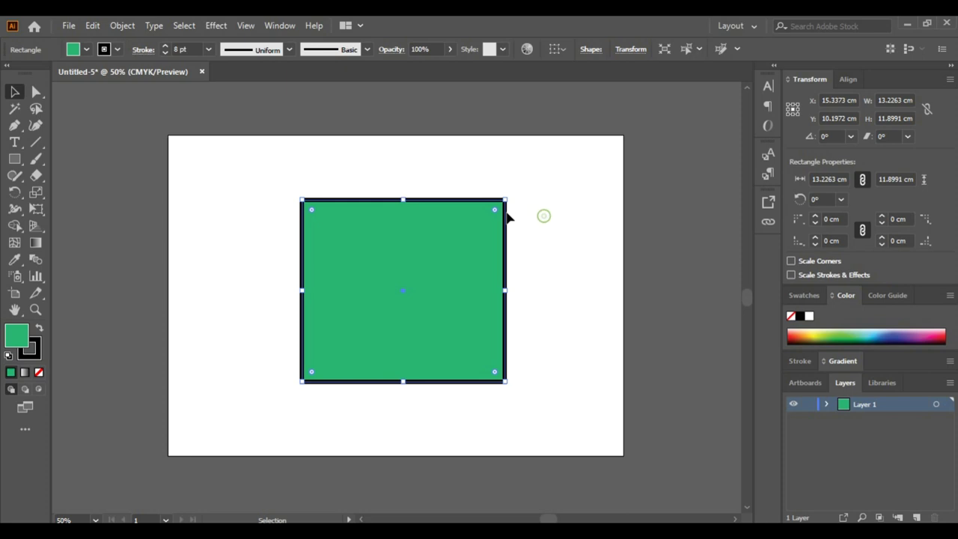
Step: Set the rectangle's stroke to [None]
{"action": "left_click", "coordinate": [508, 219]}
{"action": "left_click", "coordinate": [116, 50]}
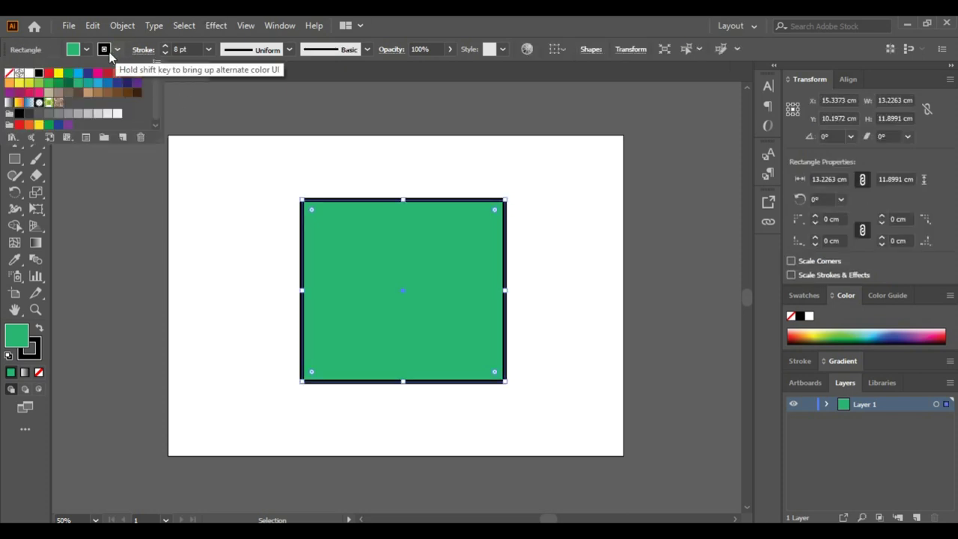
{"action": "left_click", "coordinate": [8, 75]}
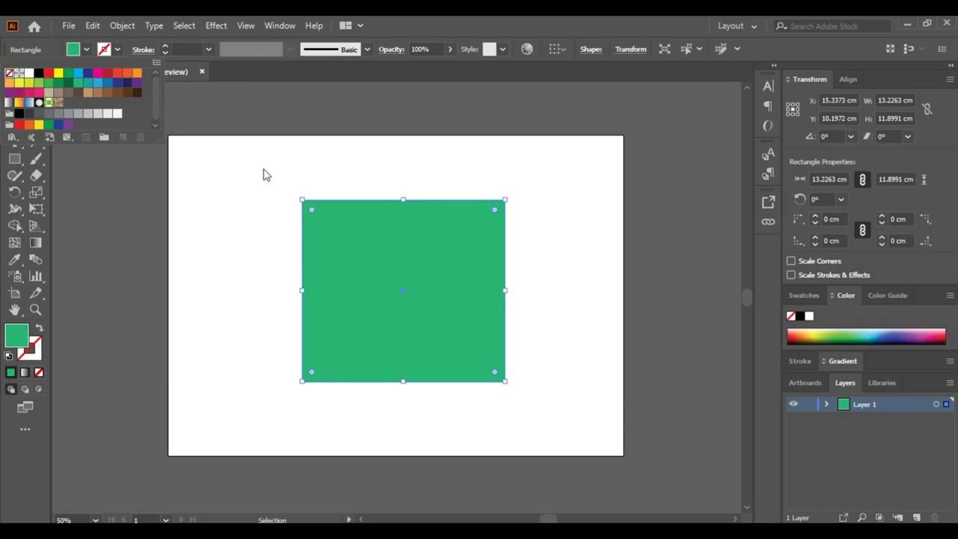
{"action": "left_click", "coordinate": [370, 178]}
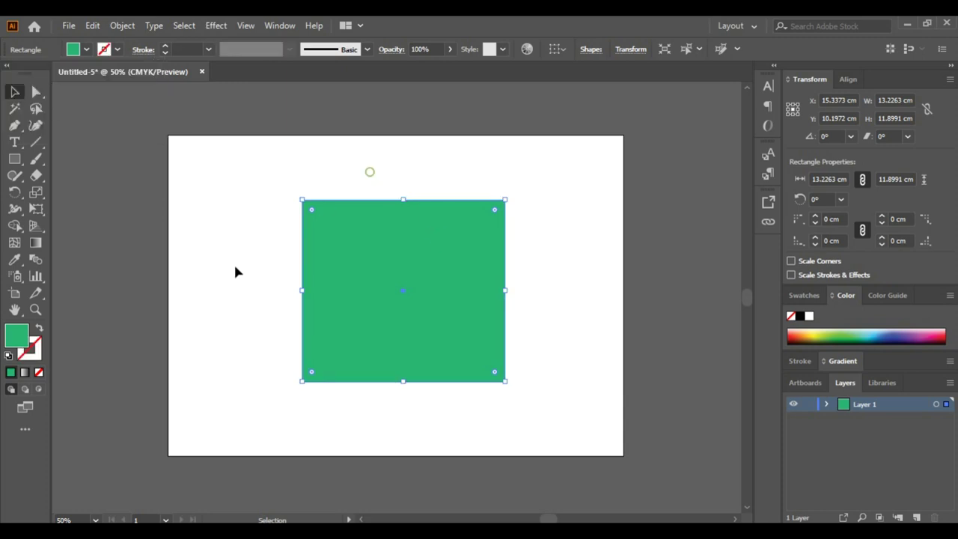
Step: Swap fill and stroke to get a green outline, and make it 12 pt
{"action": "left_click", "coordinate": [37, 329]}
{"action": "left_click", "coordinate": [547, 264]}
{"action": "left_click", "coordinate": [506, 273]}
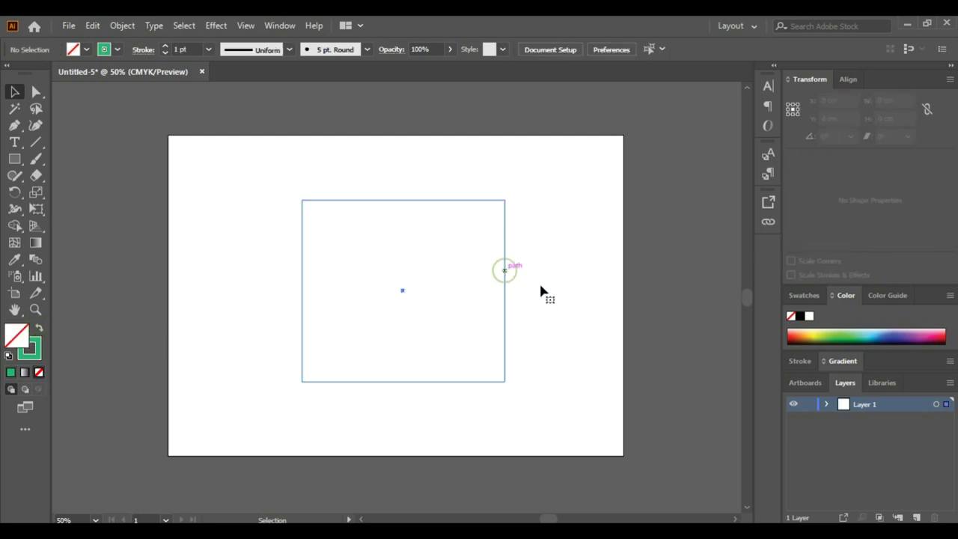
{"action": "left_click", "coordinate": [208, 49]}
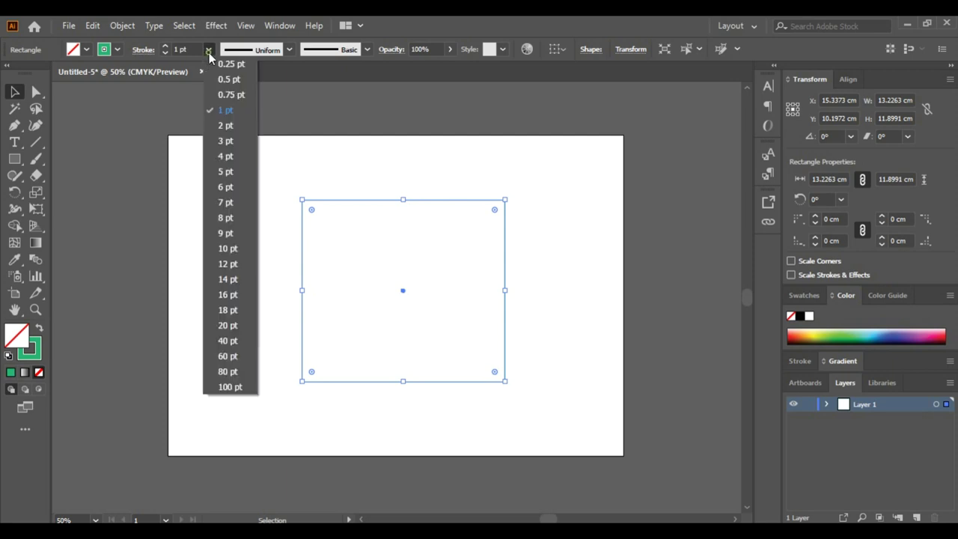
{"action": "left_click", "coordinate": [221, 263]}
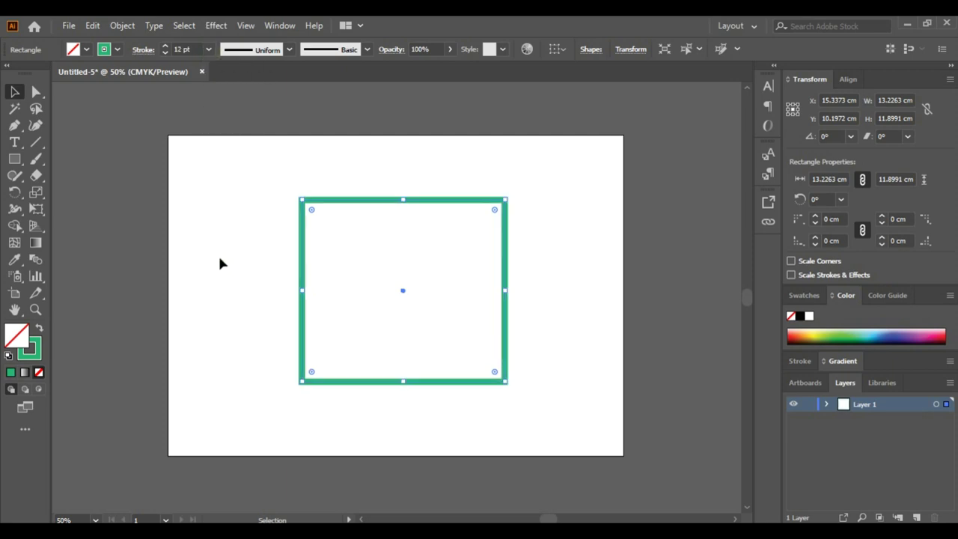
{"action": "left_click", "coordinate": [510, 274]}
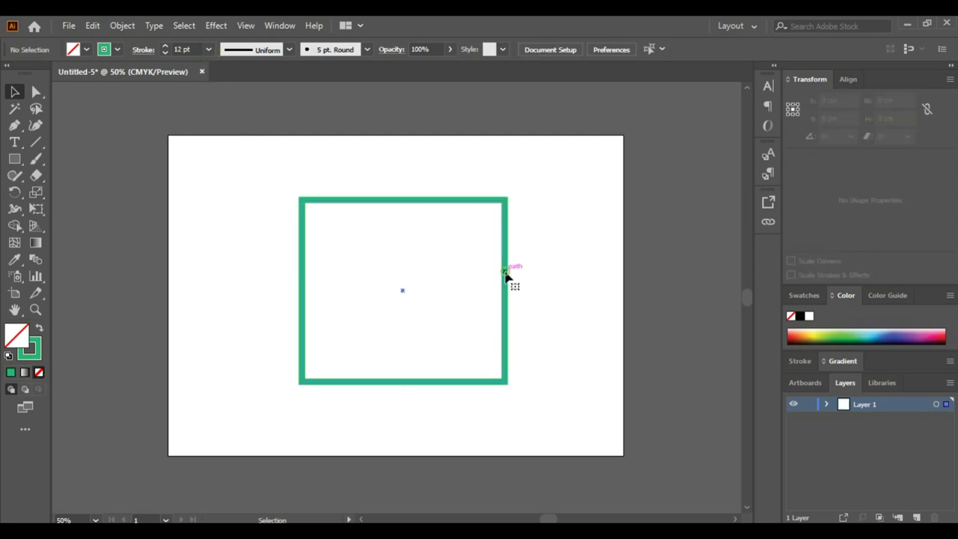
Step: Try a lens-shaped and then a tapered variable width profile on the outline
{"action": "left_click", "coordinate": [504, 271]}
{"action": "left_click", "coordinate": [290, 49]}
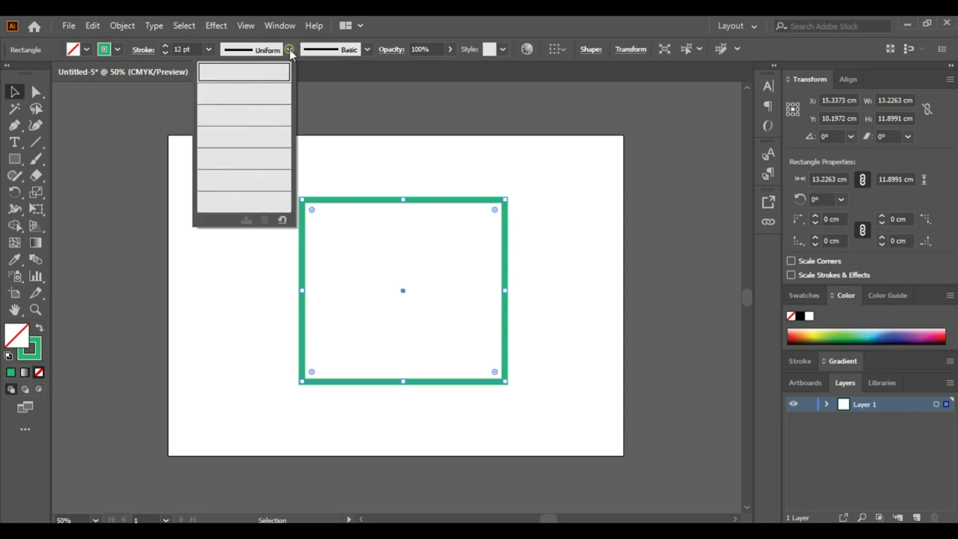
{"action": "left_click", "coordinate": [254, 97]}
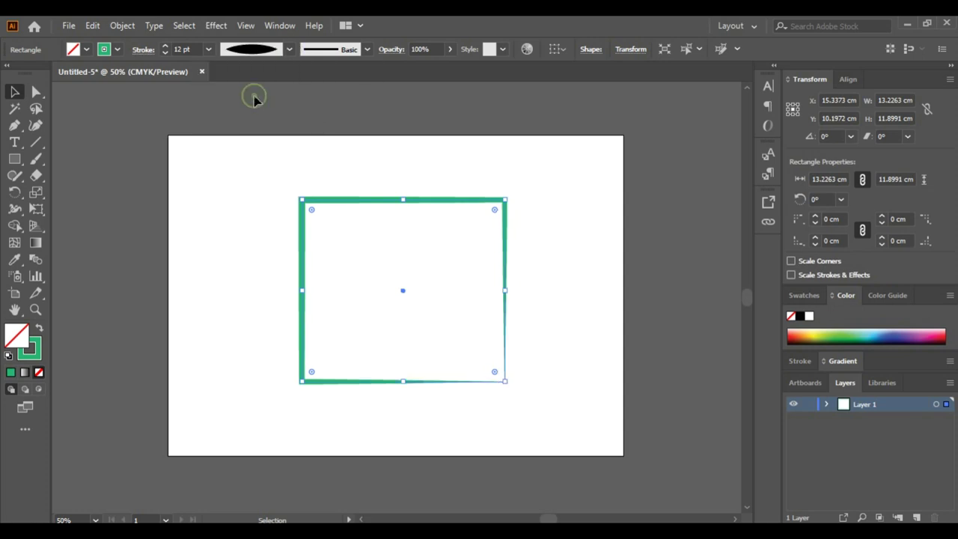
{"action": "left_click", "coordinate": [560, 313]}
{"action": "left_click", "coordinate": [289, 50]}
{"action": "left_click", "coordinate": [372, 174]}
{"action": "left_click_drag", "start_coordinate": [338, 156], "coordinate": [384, 257]}
{"action": "left_click", "coordinate": [289, 50]}
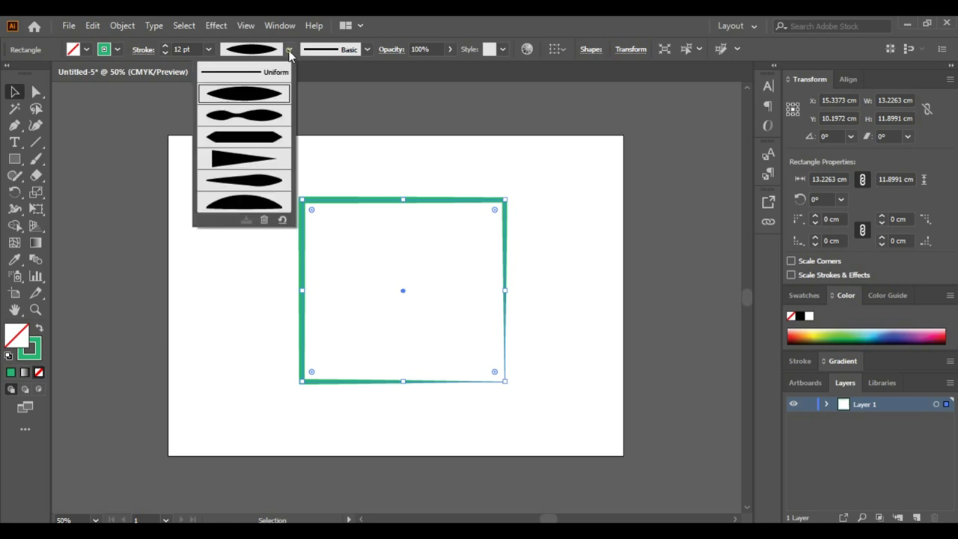
{"action": "left_click", "coordinate": [267, 180]}
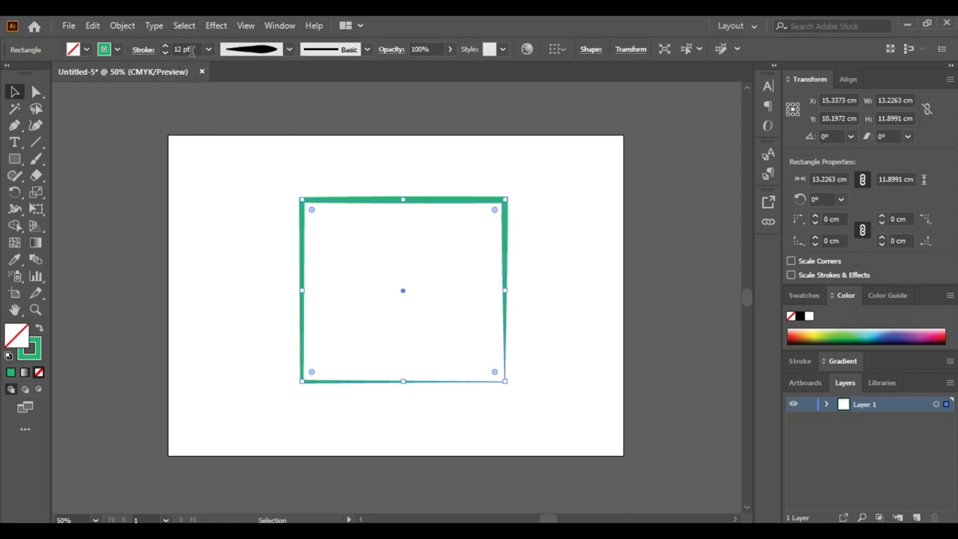
Step: Try the Charcoal - Feather brush, then settle on the Basic brush
{"action": "left_click", "coordinate": [367, 50]}
{"action": "left_click", "coordinate": [334, 147]}
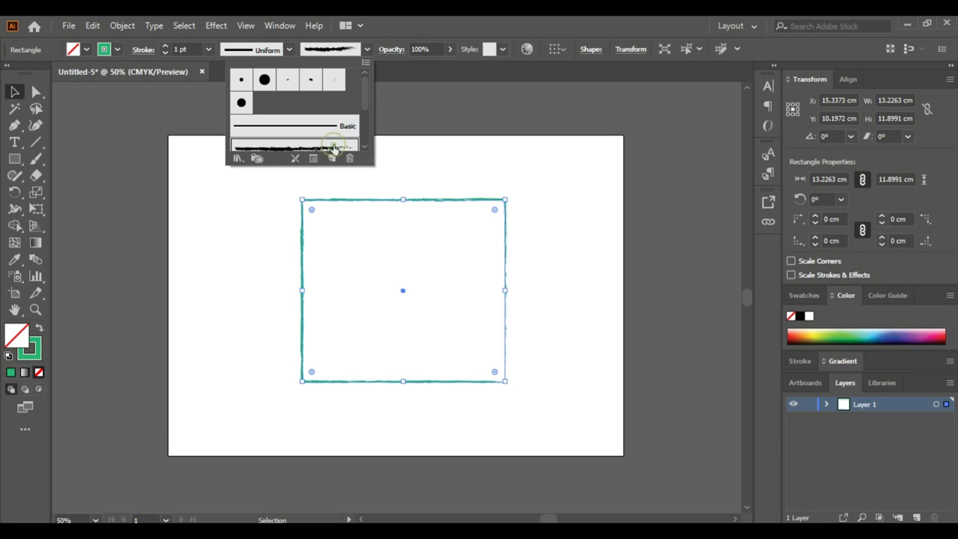
{"action": "left_click", "coordinate": [534, 282]}
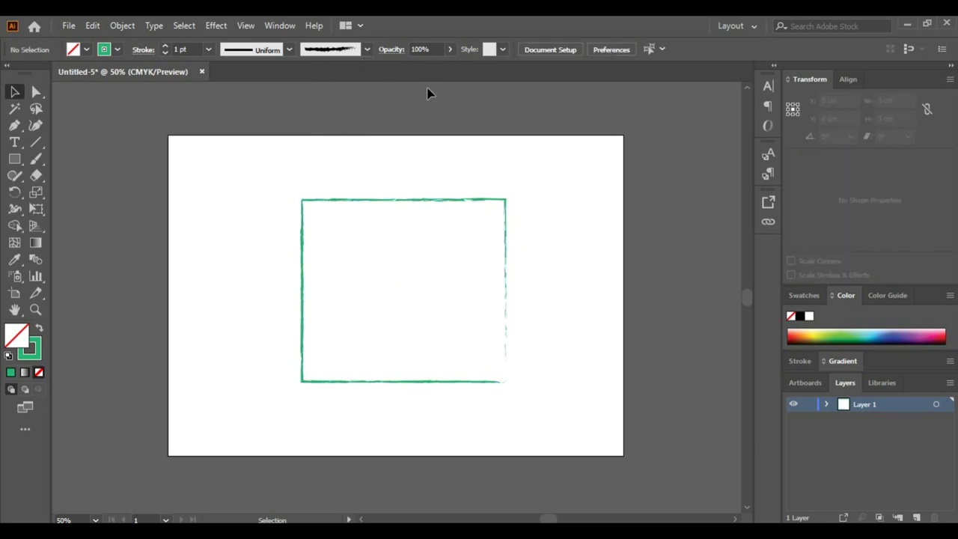
{"action": "left_click_drag", "start_coordinate": [383, 171], "coordinate": [420, 265]}
{"action": "left_click", "coordinate": [366, 50]}
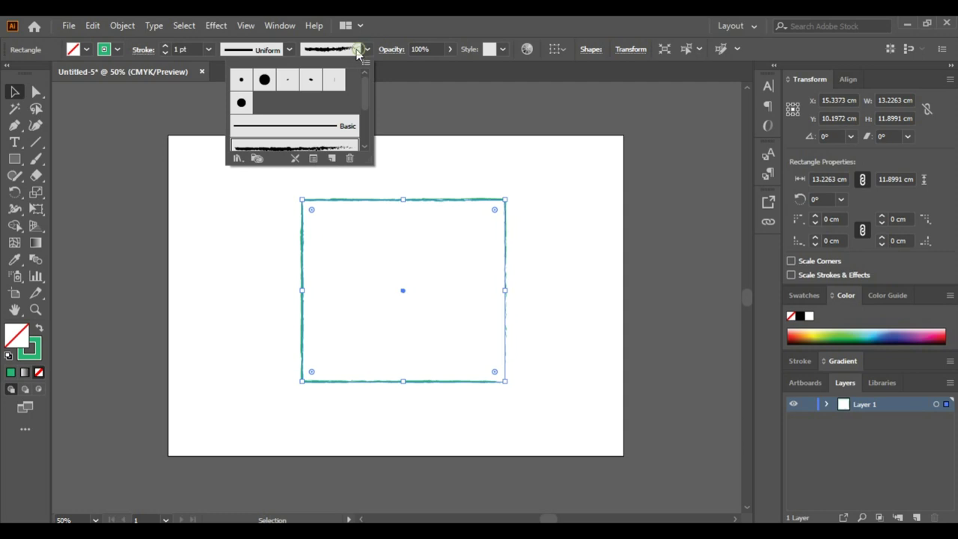
{"action": "left_click", "coordinate": [293, 132]}
{"action": "left_click", "coordinate": [526, 200]}
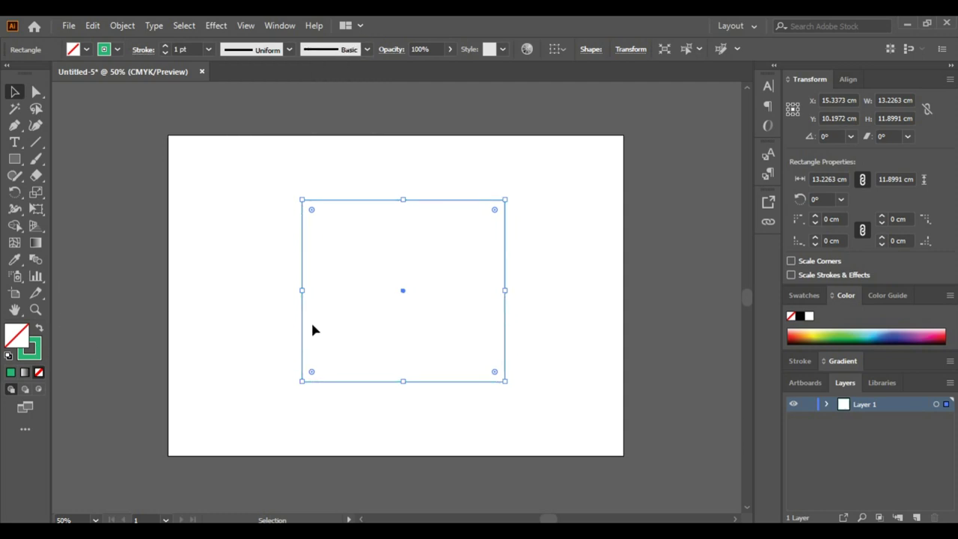
Step: Make the rectangle solid green, move it up-left and shrink it from its corner
{"action": "left_click", "coordinate": [39, 329]}
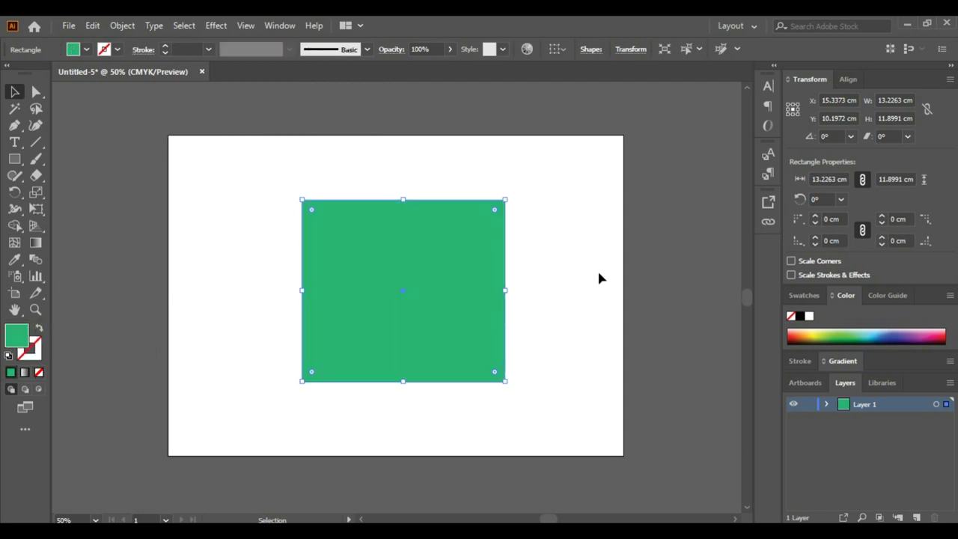
{"action": "left_click", "coordinate": [563, 278]}
{"action": "left_click_drag", "start_coordinate": [473, 283], "coordinate": [372, 269]}
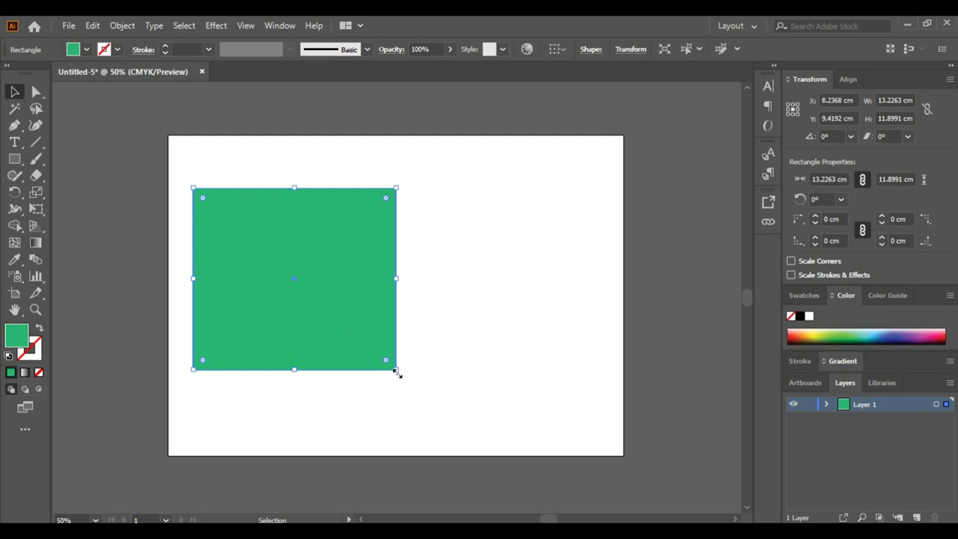
{"action": "left_click_drag", "start_coordinate": [396, 371], "coordinate": [367, 351]}
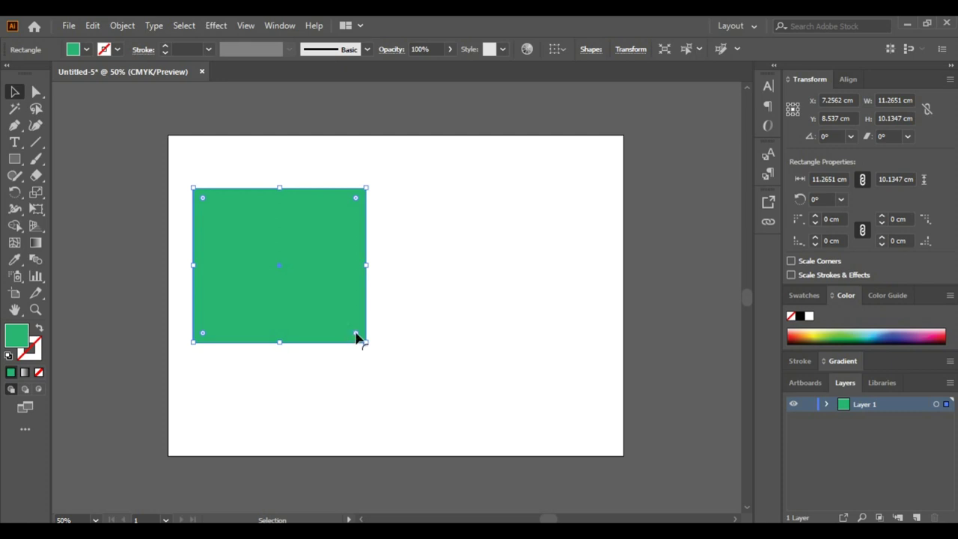
Step: Round the rectangle's corners with the live corner widgets, then delete it
{"action": "left_click_drag", "start_coordinate": [357, 336], "coordinate": [345, 325]}
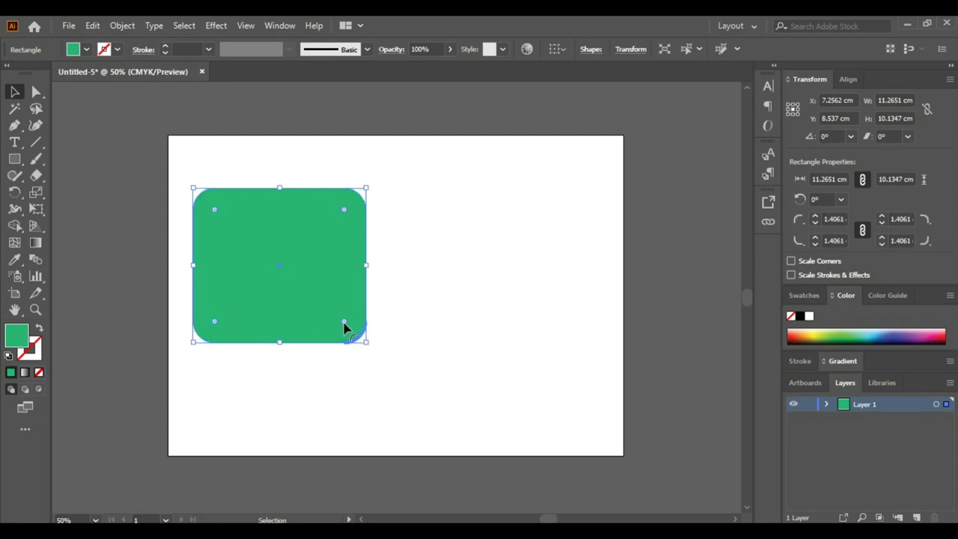
{"action": "left_click_drag", "start_coordinate": [342, 324], "coordinate": [337, 318]}
{"action": "left_click", "coordinate": [435, 324]}
{"action": "left_click", "coordinate": [351, 296]}
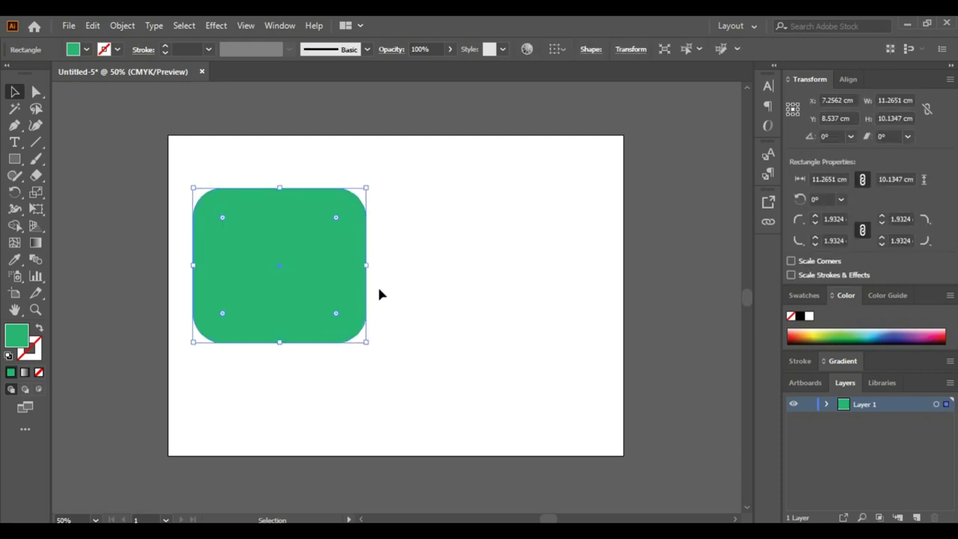
{"action": "key", "text": "Delete"}
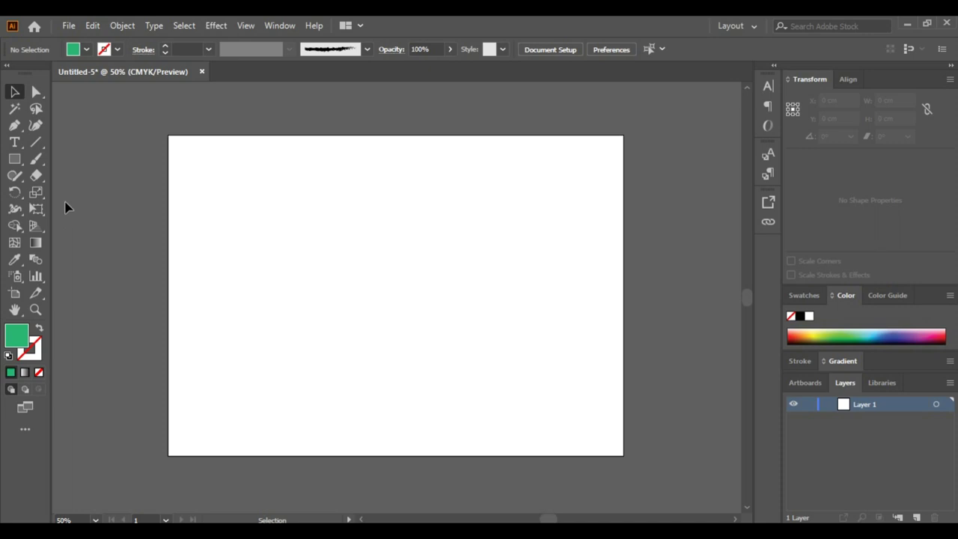
Step: Create a rectangle with Width 5 cm and Height 5 cm using the Rectangle dialog
{"action": "left_click", "coordinate": [14, 161]}
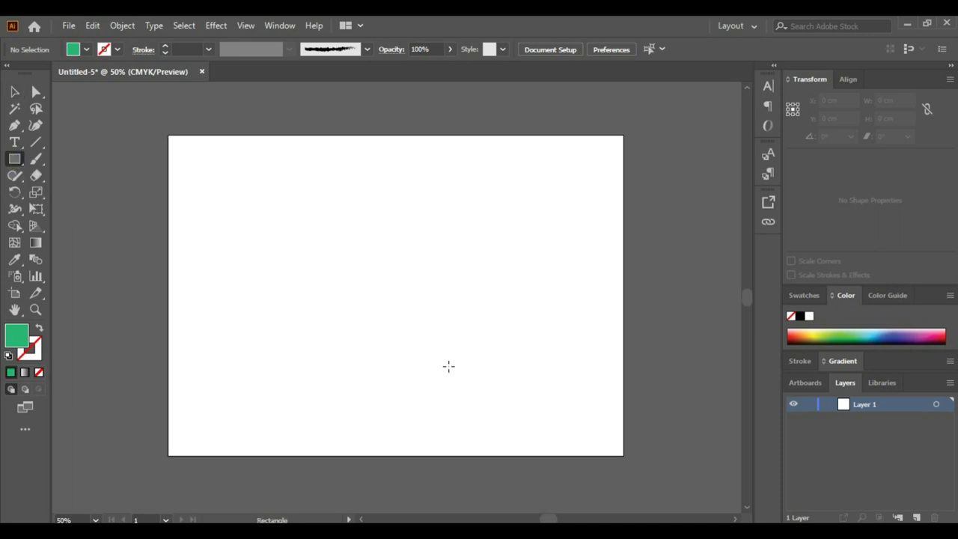
{"action": "left_click", "coordinate": [325, 227]}
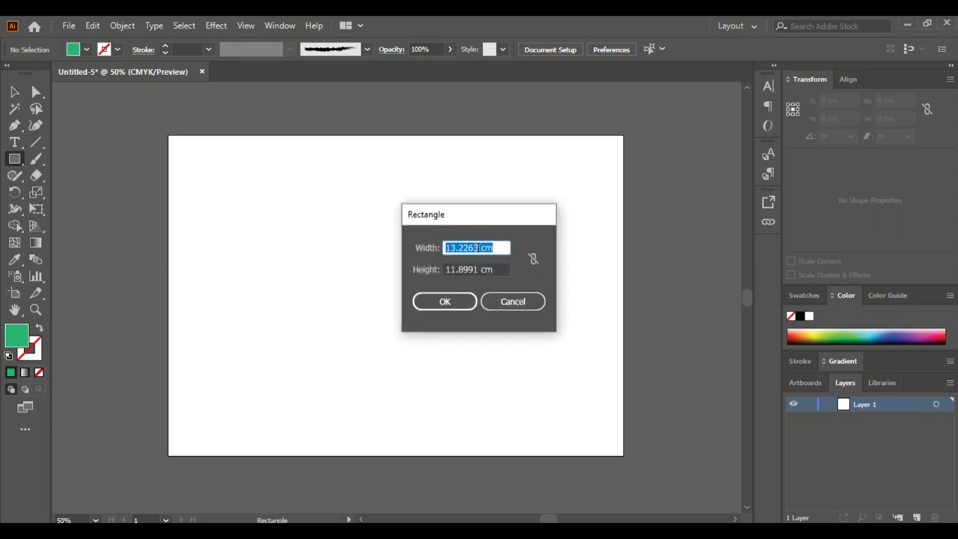
{"action": "left_click_drag", "start_coordinate": [501, 247], "coordinate": [441, 248]}
{"action": "type", "text": "5"}
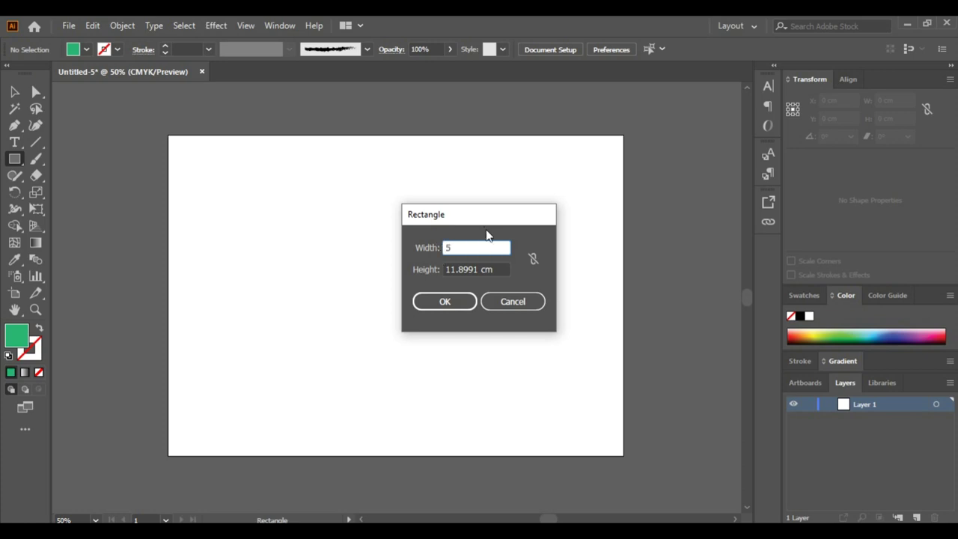
{"action": "left_click_drag", "start_coordinate": [496, 271], "coordinate": [407, 269]}
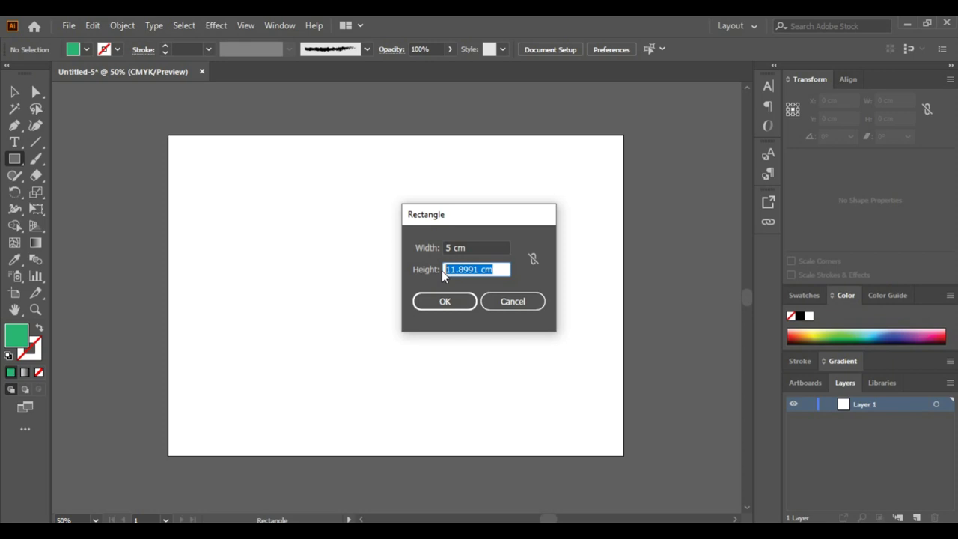
{"action": "type", "text": "5"}
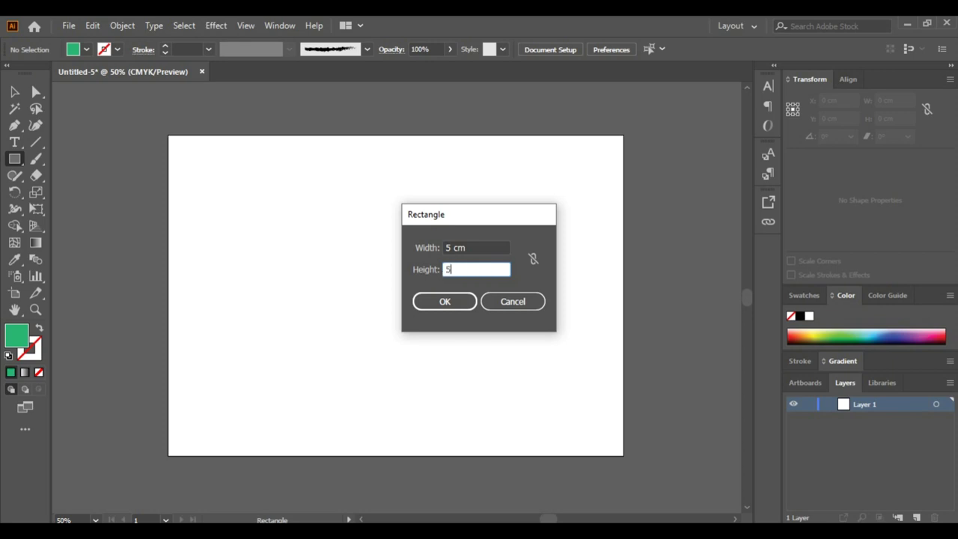
{"action": "left_click", "coordinate": [440, 302]}
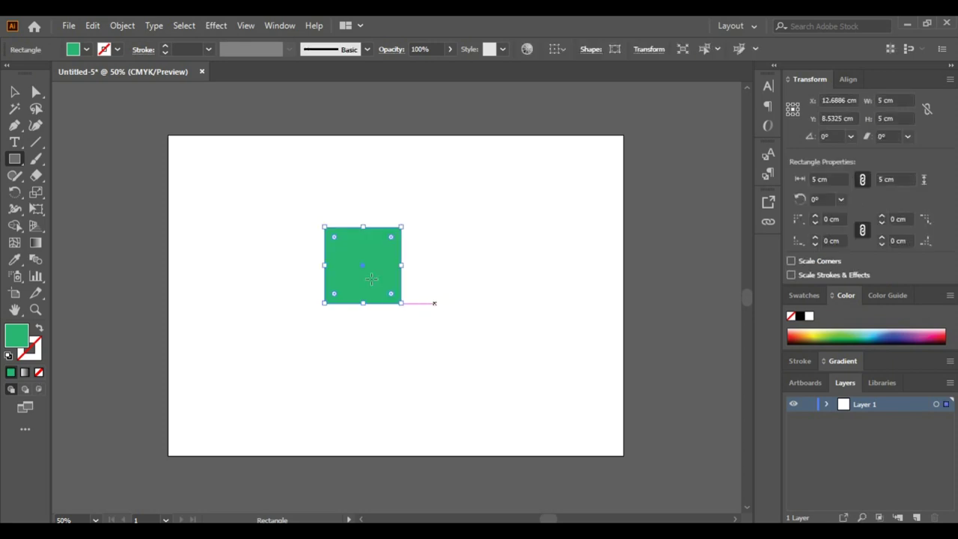
Step: Move the new 5 cm square to the left on the artboard
{"action": "left_click", "coordinate": [15, 91]}
{"action": "left_click", "coordinate": [487, 293]}
{"action": "left_click_drag", "start_coordinate": [349, 251], "coordinate": [275, 247]}
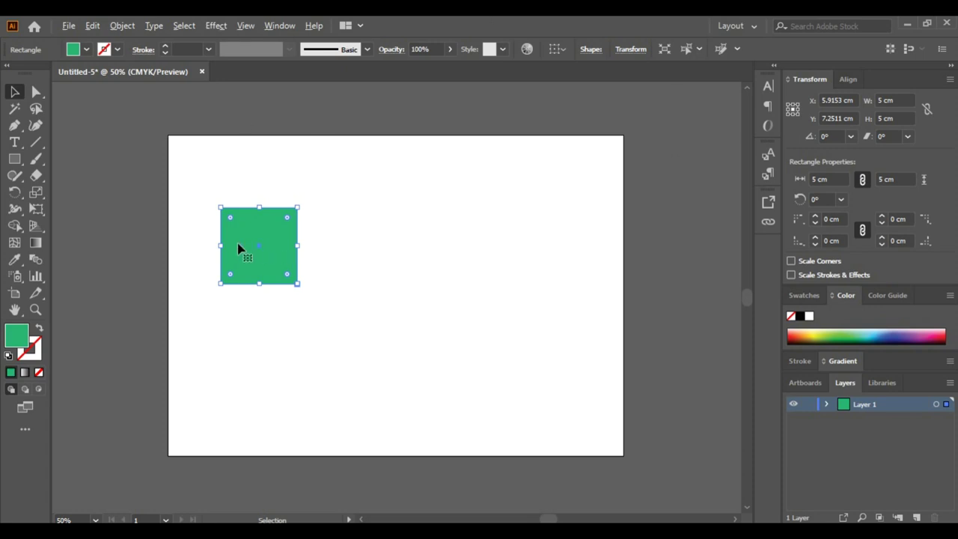
Step: Zoom and pan the view to inspect the square's edges and frame the artboard
{"action": "scroll", "coordinate": [238, 248], "scroll_direction": "up", "scroll_amount": 2}
{"action": "scroll", "coordinate": [238, 247], "scroll_direction": "up", "scroll_amount": 5}
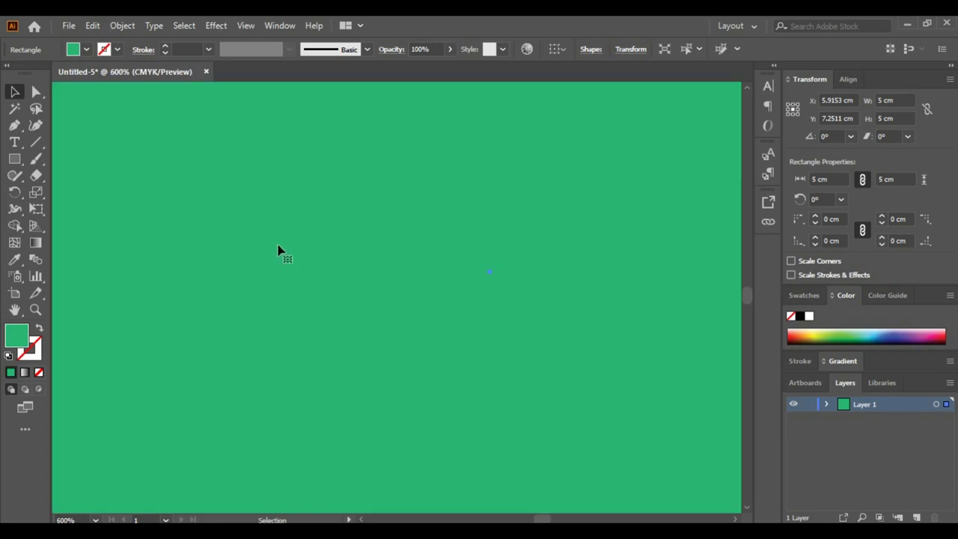
{"action": "scroll", "coordinate": [216, 245], "scroll_direction": "left", "scroll_amount": 4}
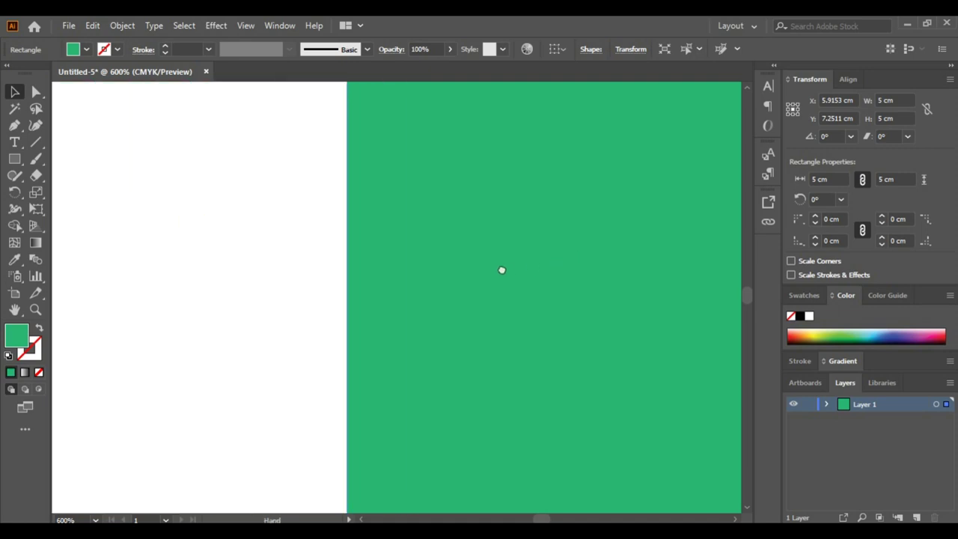
{"action": "scroll", "coordinate": [341, 300], "scroll_direction": "up", "scroll_amount": 4}
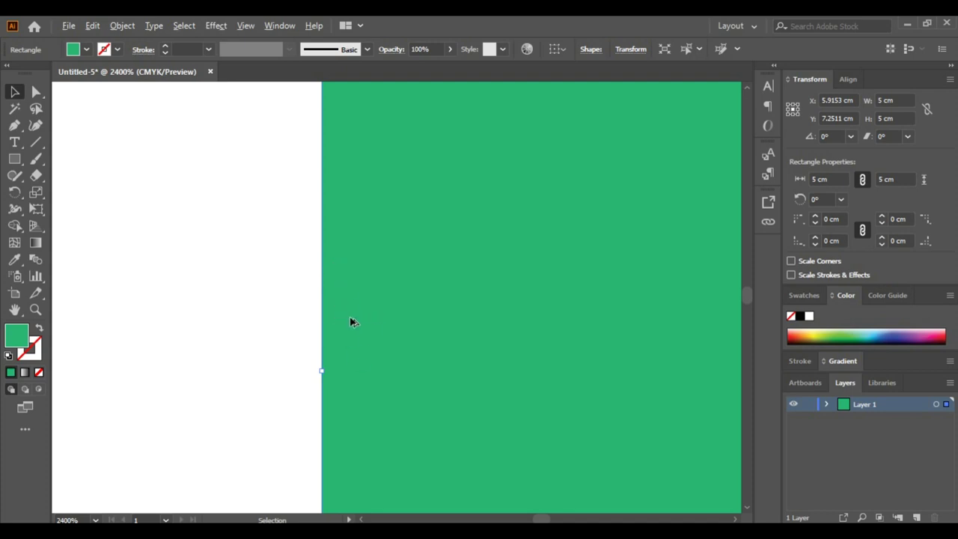
{"action": "scroll", "coordinate": [349, 322], "scroll_direction": "down", "scroll_amount": 2}
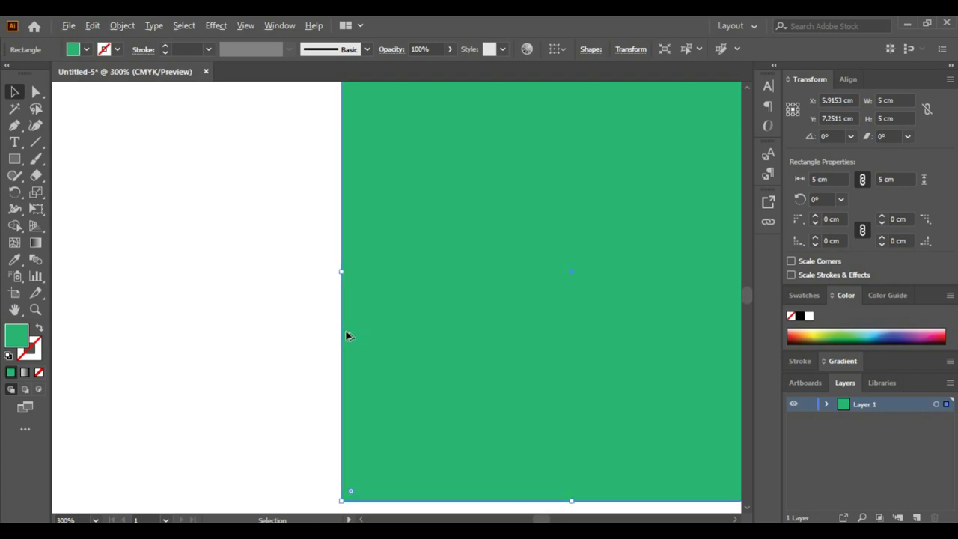
{"action": "scroll", "coordinate": [347, 337], "scroll_direction": "down", "scroll_amount": 10}
{"action": "scroll", "coordinate": [383, 345], "scroll_direction": "up", "scroll_amount": 1}
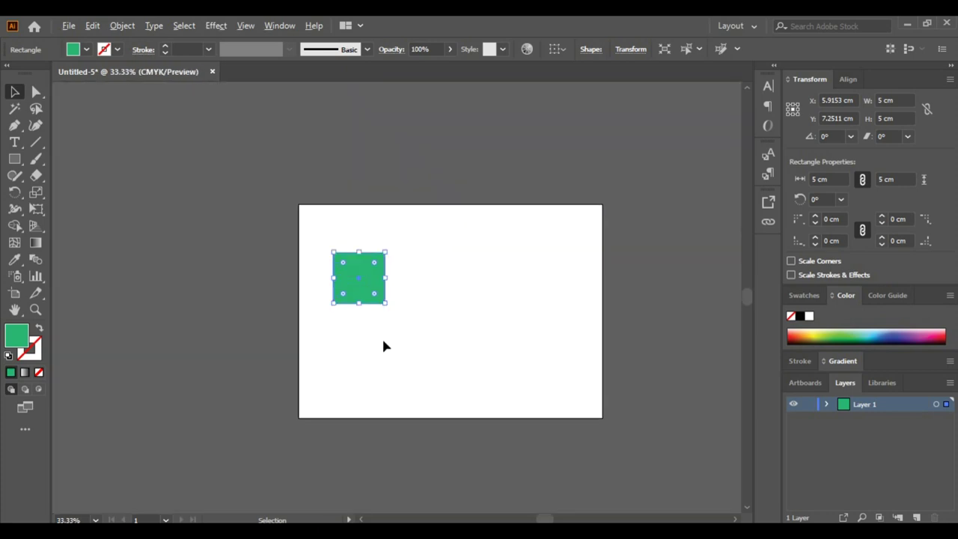
{"action": "scroll", "coordinate": [383, 346], "scroll_direction": "up", "scroll_amount": 1}
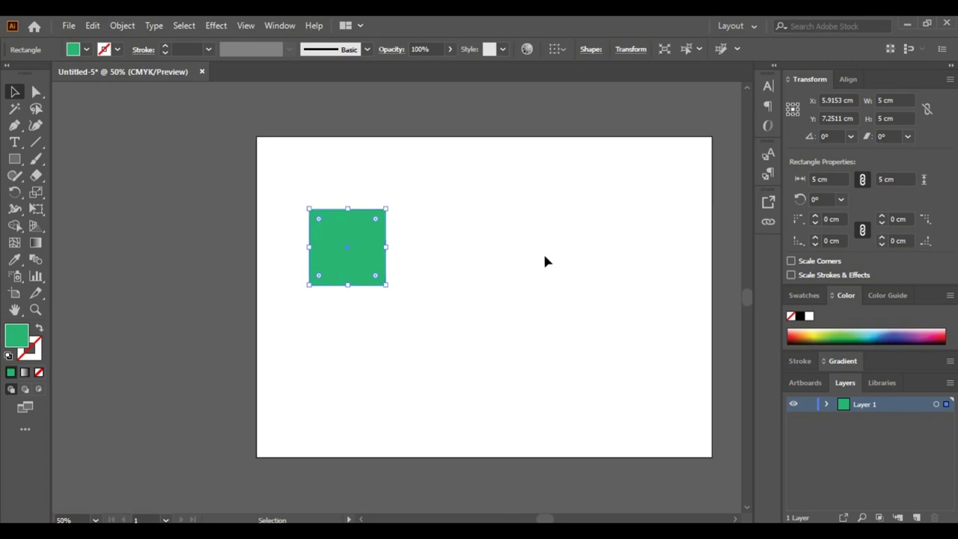
{"action": "left_click_drag", "start_coordinate": [507, 257], "coordinate": [445, 270]}
Step: Alt-drag a copy of the square to the right and repeat it with Ctrl+D
{"action": "scroll", "coordinate": [280, 298], "scroll_direction": "up", "scroll_amount": 1}
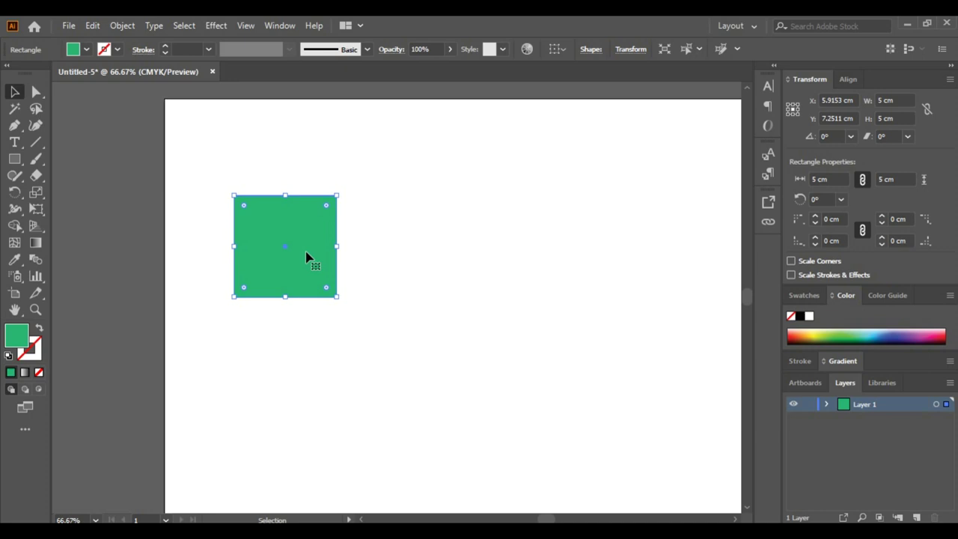
{"action": "scroll", "coordinate": [438, 338], "scroll_direction": "down", "scroll_amount": 2}
{"action": "scroll", "coordinate": [385, 334], "scroll_direction": "up", "scroll_amount": 3}
{"action": "scroll", "coordinate": [385, 334], "scroll_direction": "right", "scroll_amount": 4}
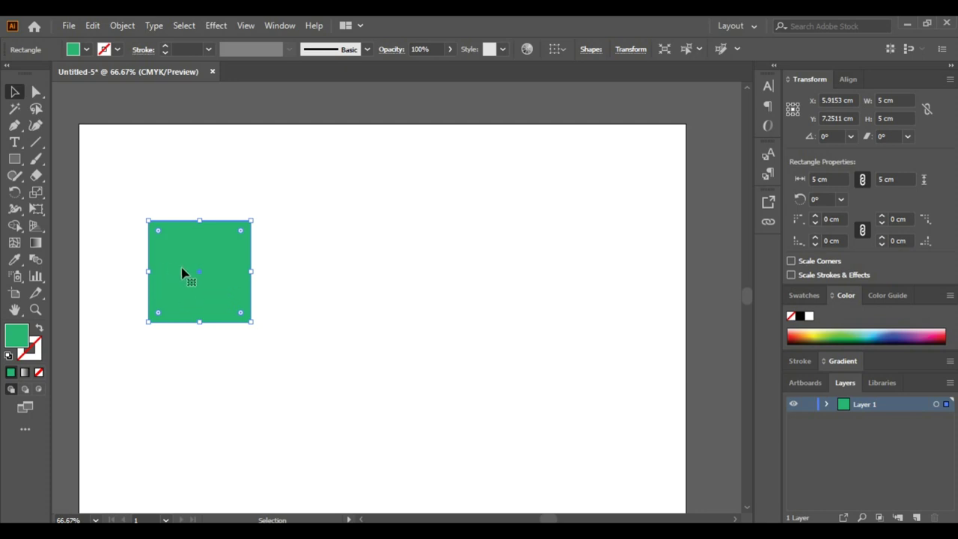
{"action": "left_click_drag", "start_coordinate": [185, 270], "coordinate": [313, 270]}
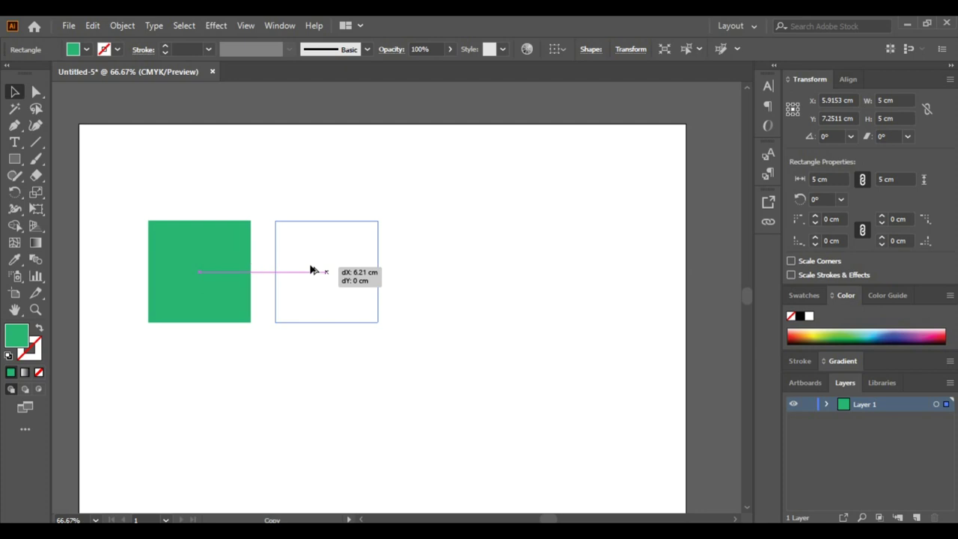
{"action": "left_click_drag", "start_coordinate": [310, 265], "coordinate": [310, 266]}
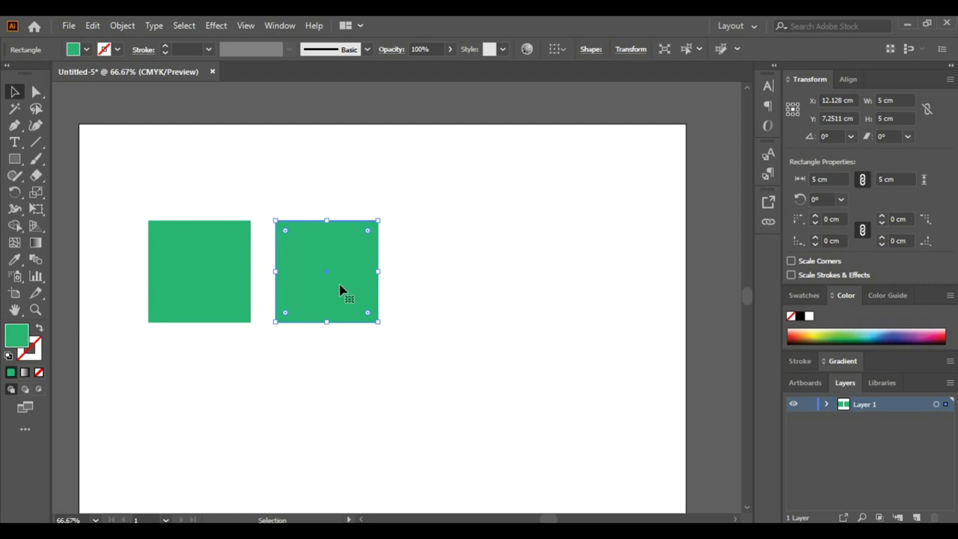
{"action": "key", "text": "a"}
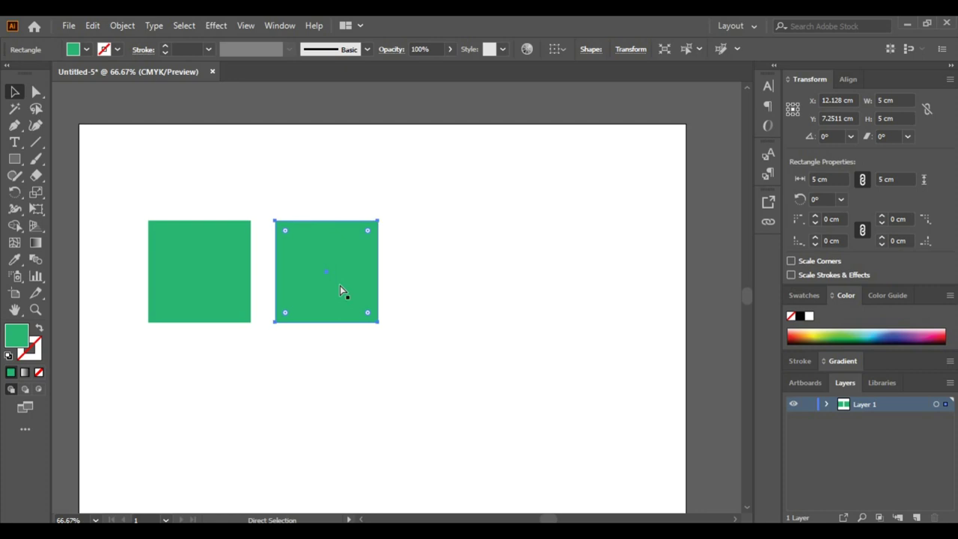
{"action": "key", "text": "ctrl+d"}
{"action": "key", "text": "ctrl+d"}
{"action": "key", "text": "ctrl+d"}
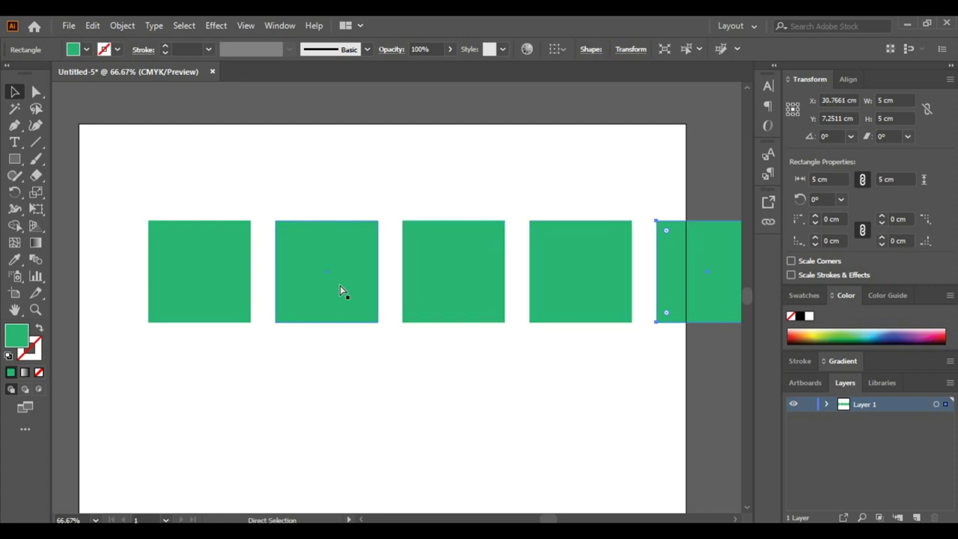
Step: Delete the extra fifth square, leaving four in a row, and select the row
{"action": "key", "text": "v"}
{"action": "left_click", "coordinate": [486, 387]}
{"action": "left_click_drag", "start_coordinate": [730, 289], "coordinate": [220, 413]}
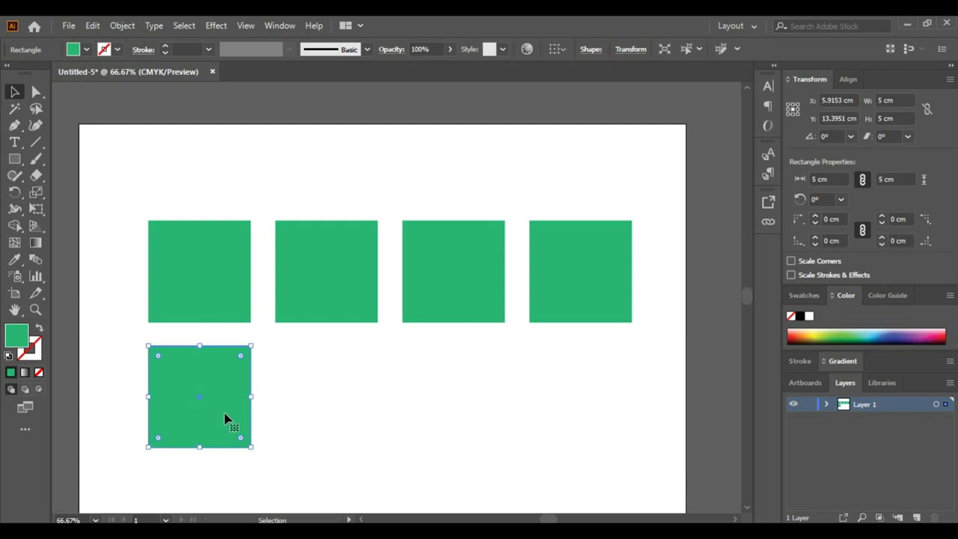
{"action": "left_click", "coordinate": [254, 392]}
{"action": "left_click", "coordinate": [247, 393]}
{"action": "key", "text": "Delete"}
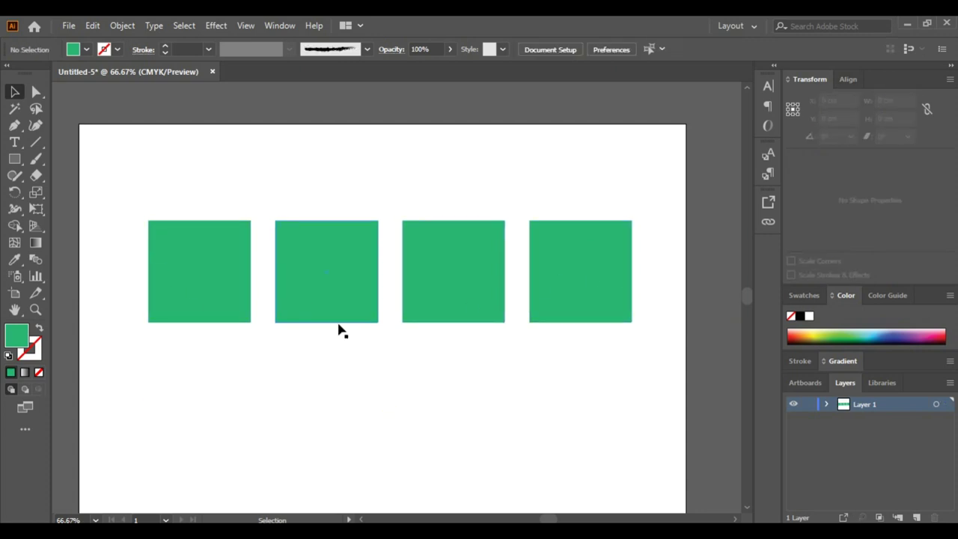
{"action": "left_click_drag", "start_coordinate": [625, 342], "coordinate": [224, 297]}
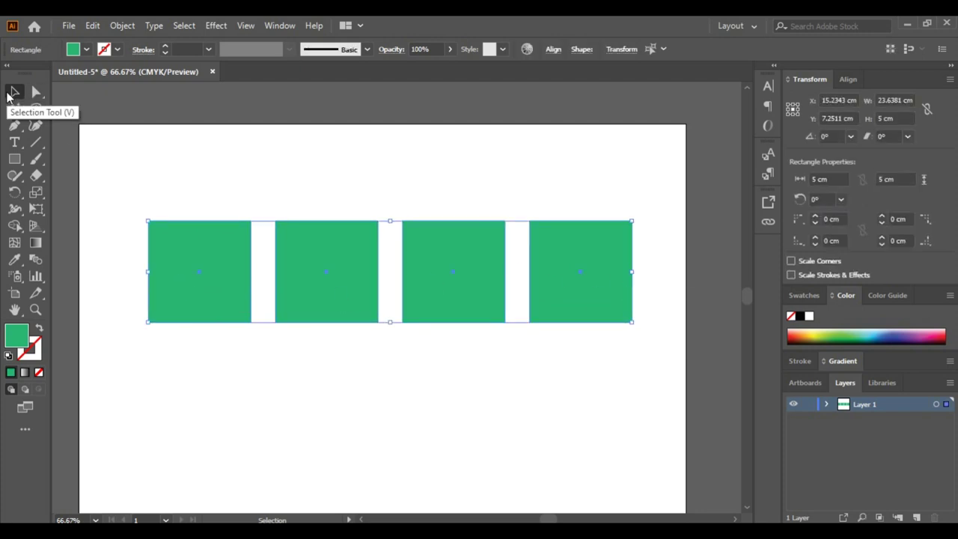
Step: Alt-drag the four-square row straight down to create a second identical row
{"action": "left_click", "coordinate": [11, 93]}
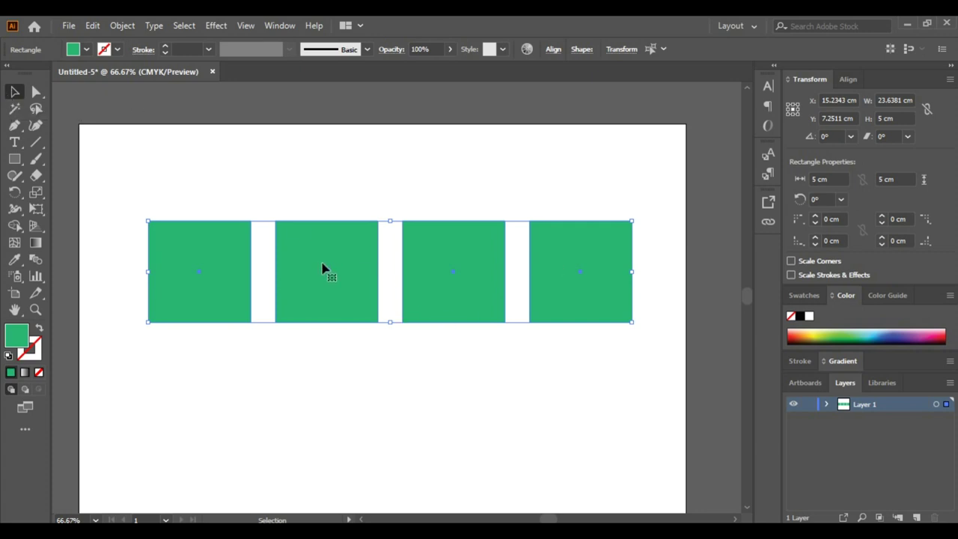
{"action": "left_click_drag", "start_coordinate": [324, 267], "coordinate": [324, 391]}
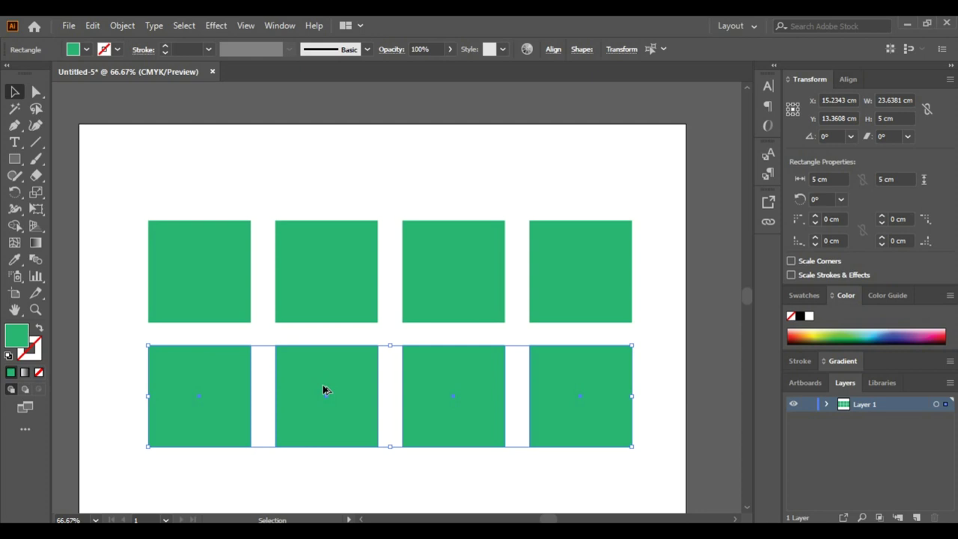
{"action": "left_click", "coordinate": [317, 153]}
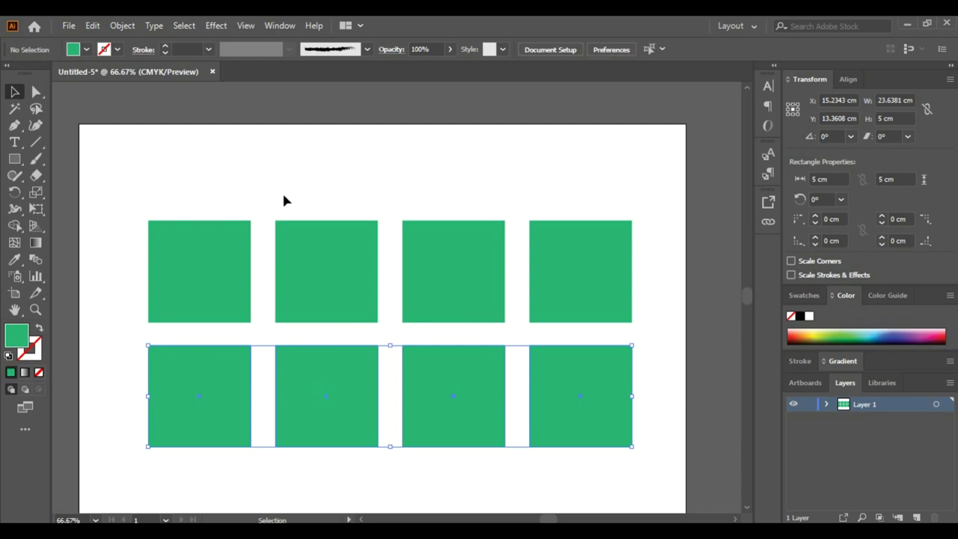
{"action": "left_click", "coordinate": [223, 235]}
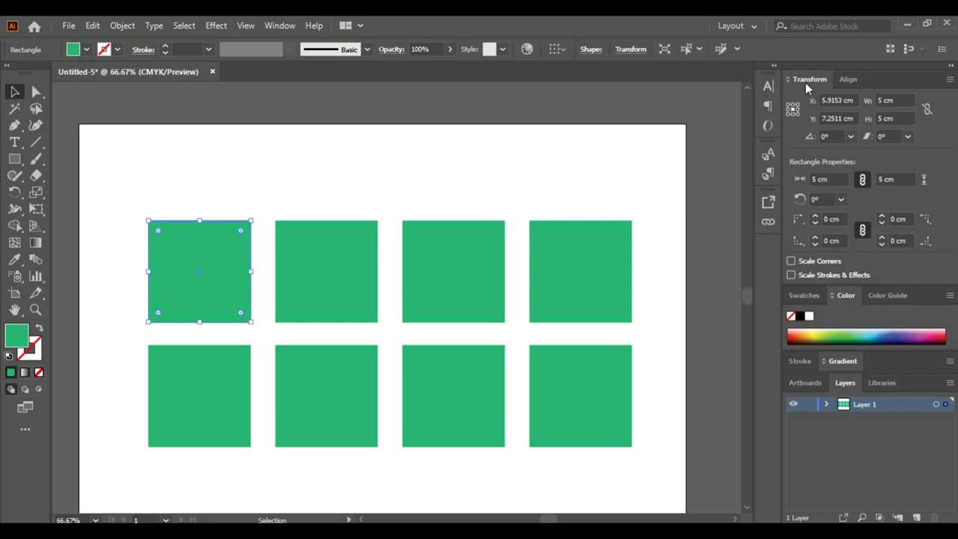
Step: Marquee-select the bottom row of four squares and delete it
{"action": "left_click", "coordinate": [277, 25]}
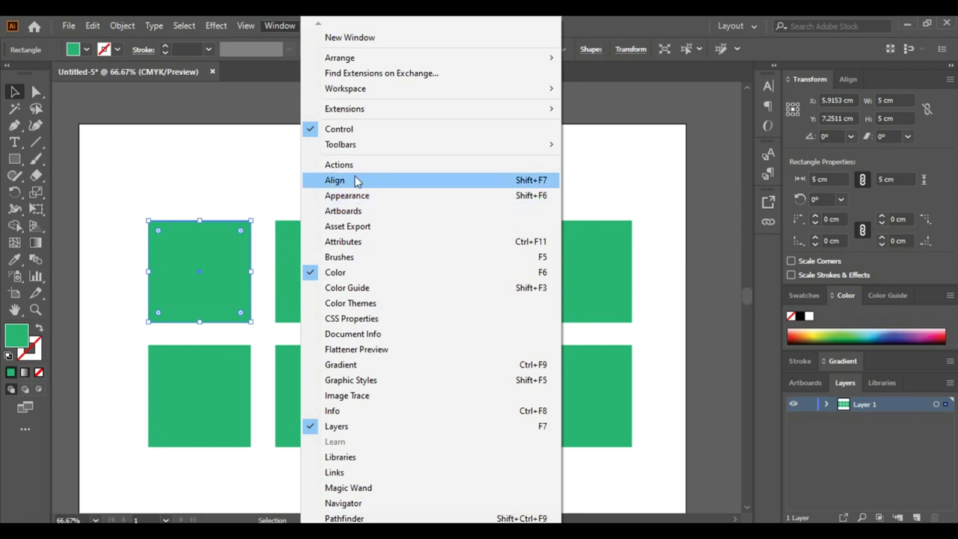
{"action": "left_click", "coordinate": [611, 33]}
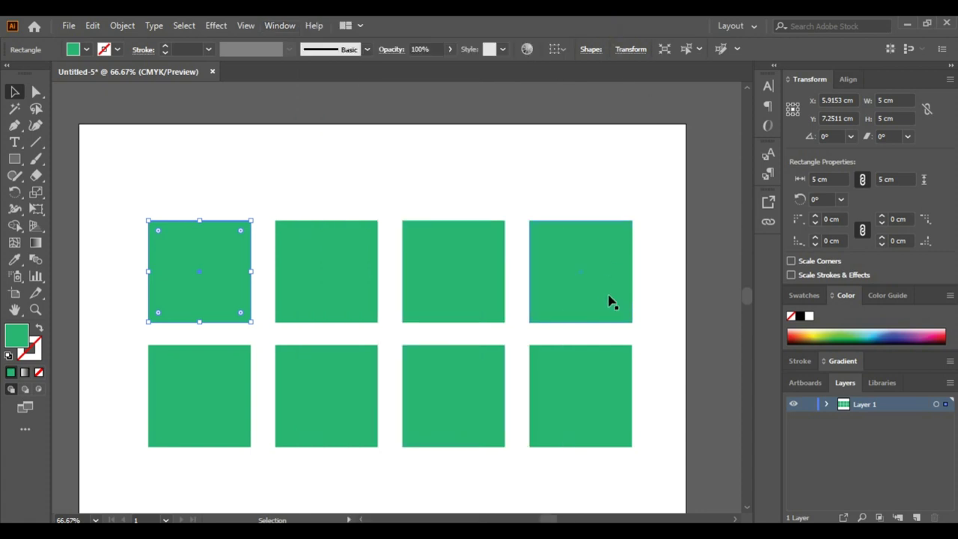
{"action": "left_click_drag", "start_coordinate": [125, 356], "coordinate": [611, 422]}
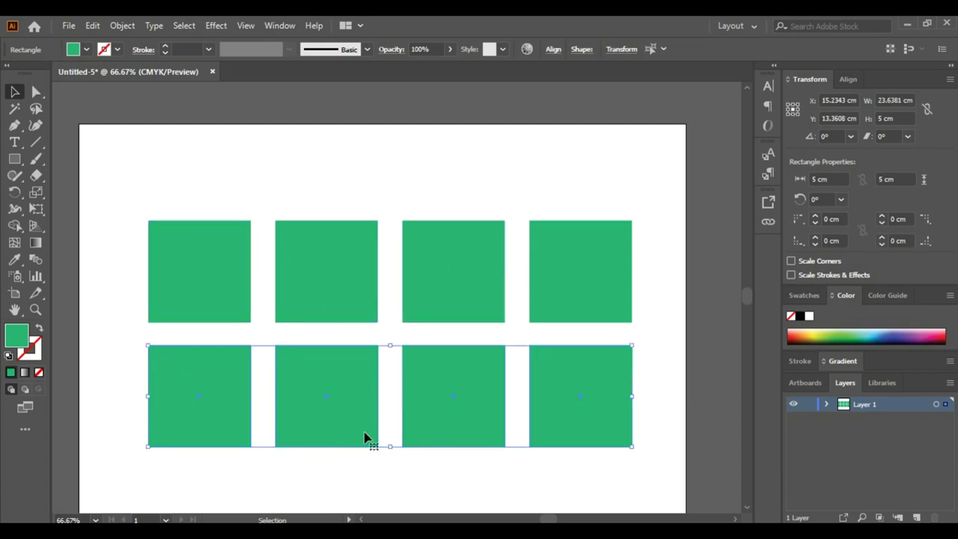
{"action": "key", "text": "Delete"}
Step: Drag each of the four squares to a different height, then select all four
{"action": "left_click_drag", "start_coordinate": [199, 270], "coordinate": [172, 261]}
{"action": "left_click_drag", "start_coordinate": [354, 294], "coordinate": [347, 318]}
{"action": "left_click_drag", "start_coordinate": [441, 298], "coordinate": [447, 275]}
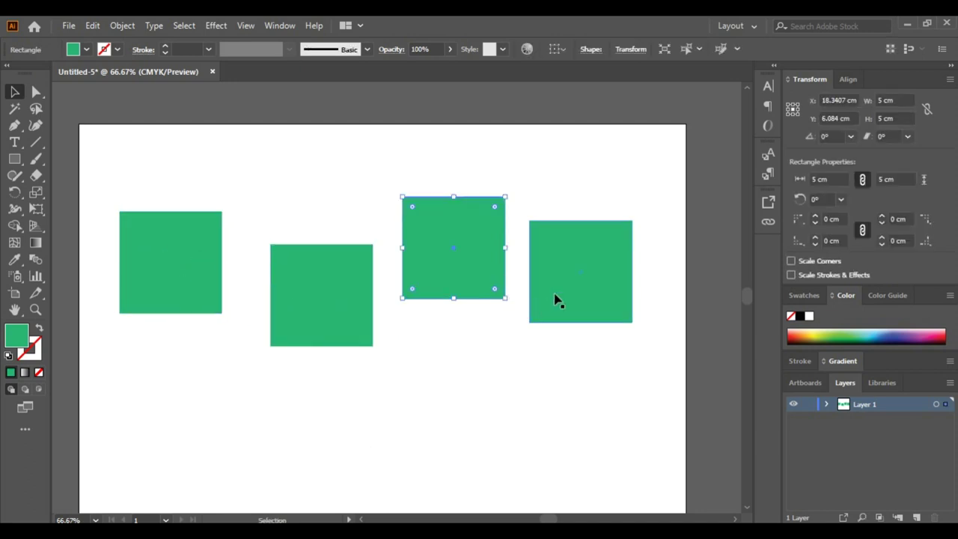
{"action": "left_click_drag", "start_coordinate": [555, 298], "coordinate": [589, 317]}
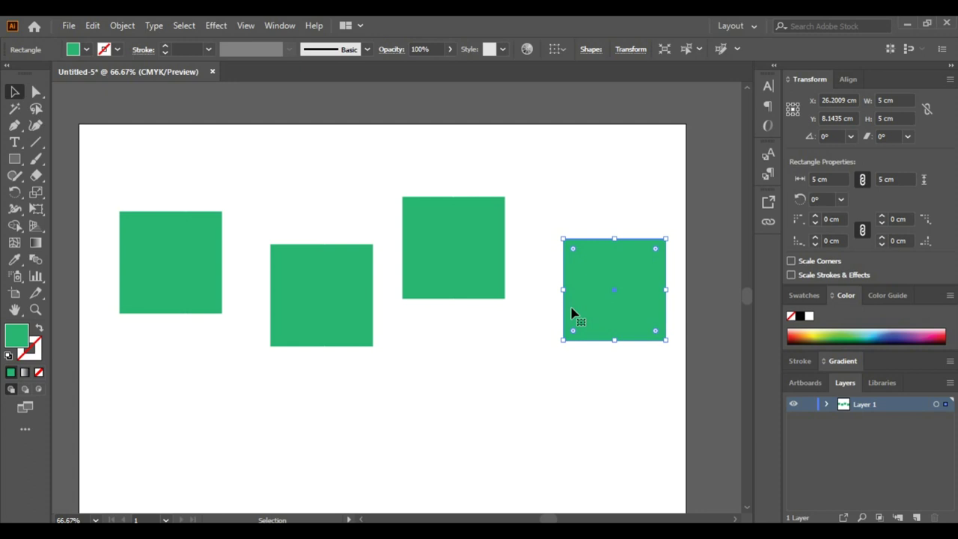
{"action": "left_click", "coordinate": [446, 388]}
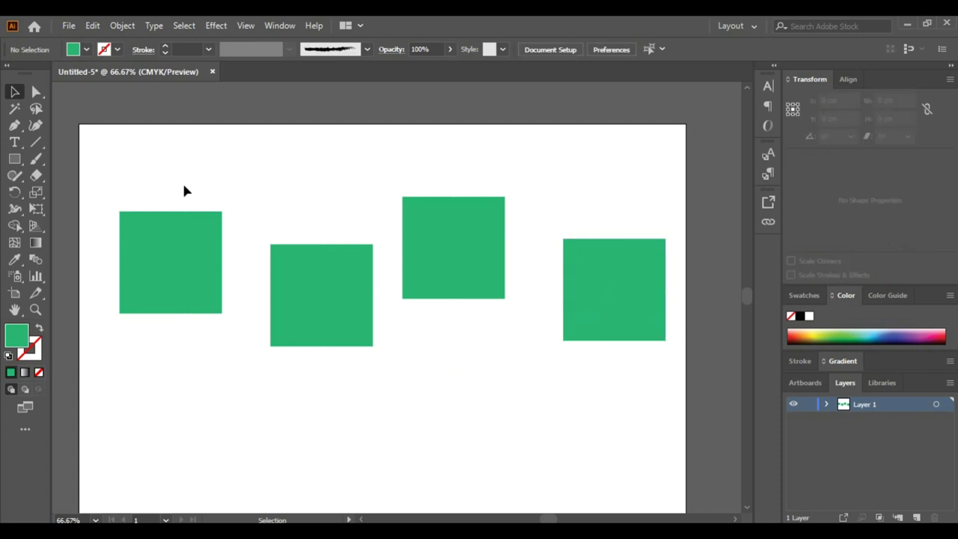
{"action": "left_click_drag", "start_coordinate": [137, 170], "coordinate": [640, 349]}
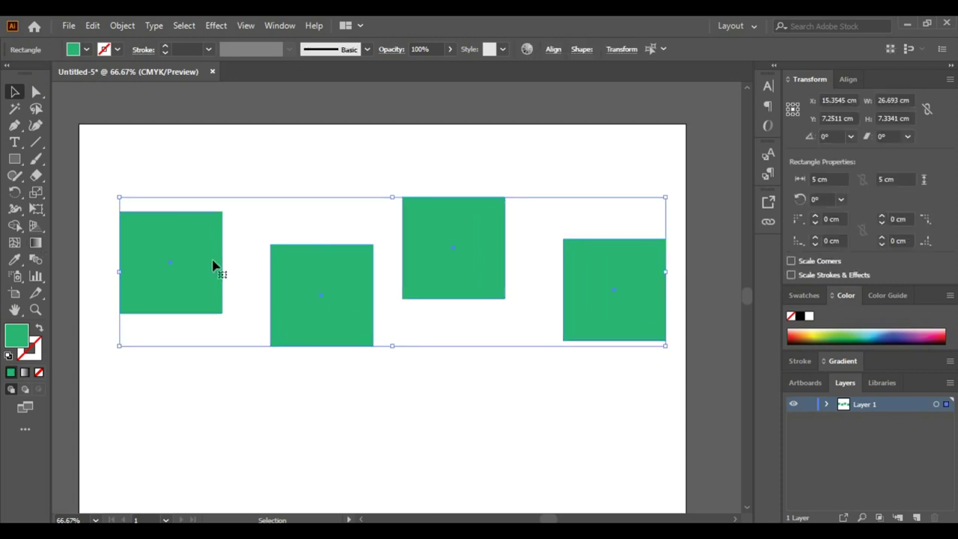
Step: Use the first square as key object and vertically align all four squares' centres
{"action": "left_click", "coordinate": [138, 254]}
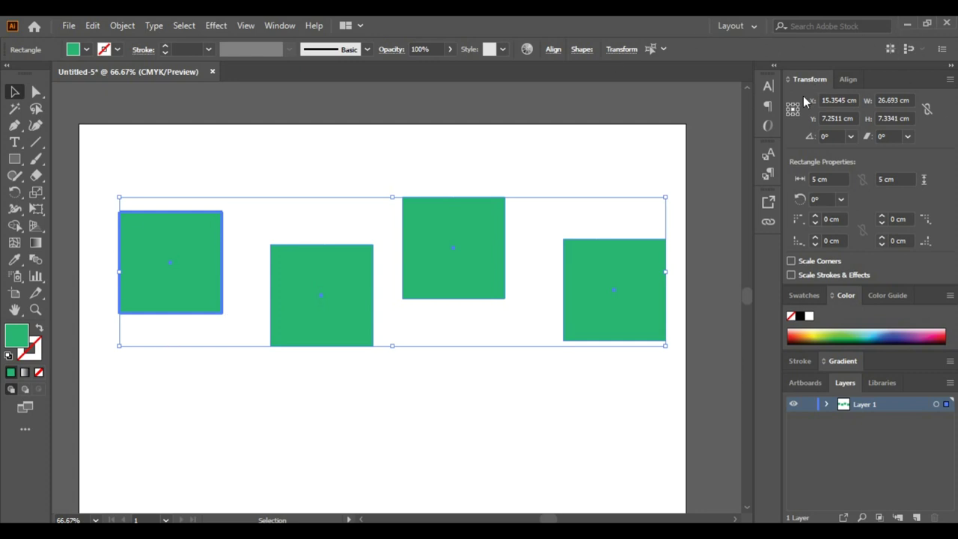
{"action": "left_click", "coordinate": [844, 81]}
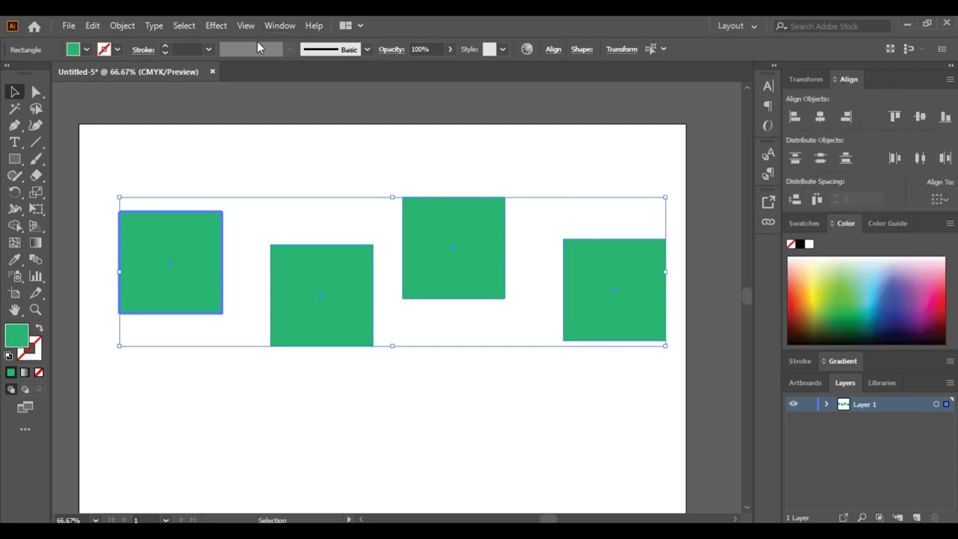
{"action": "left_click", "coordinate": [280, 25]}
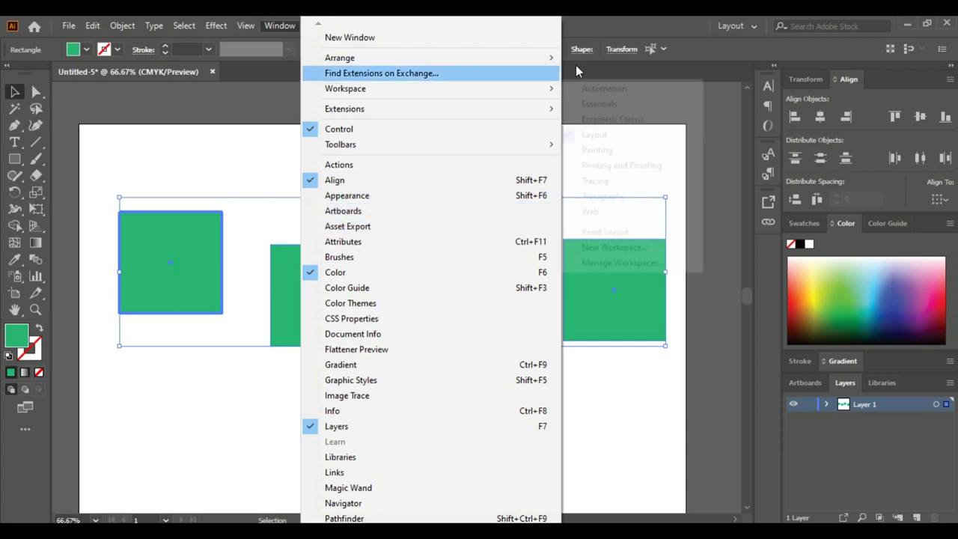
{"action": "left_click", "coordinate": [617, 26]}
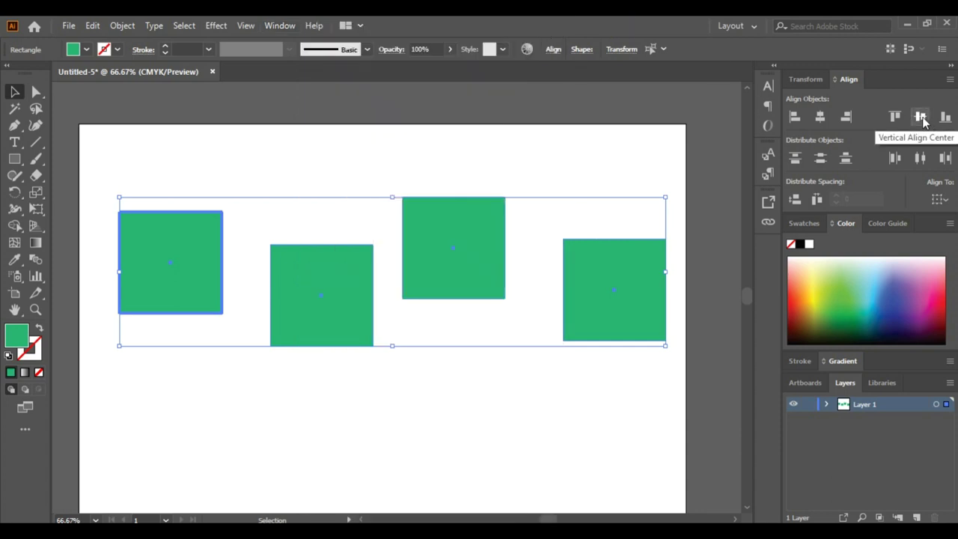
{"action": "left_click", "coordinate": [922, 118]}
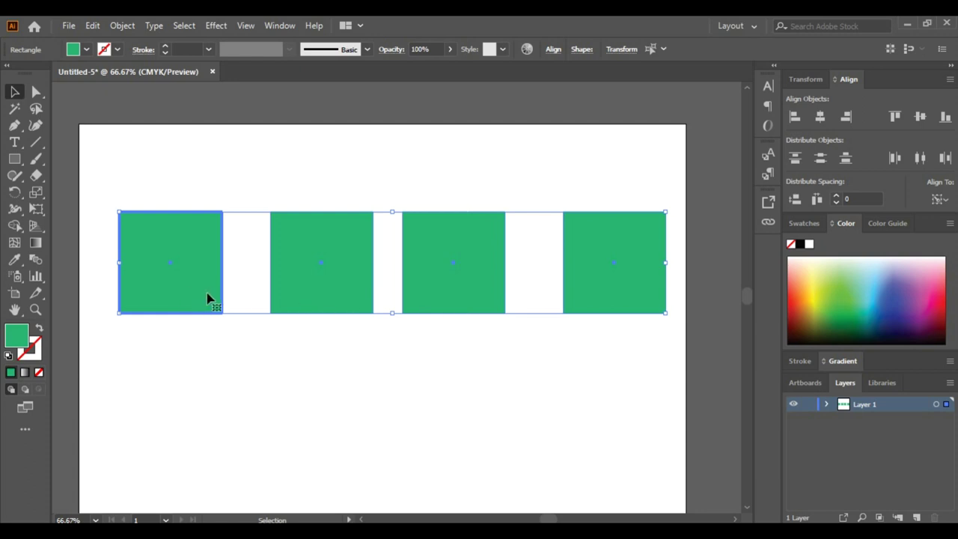
Step: Reselect all four squares and distribute them evenly by horizontal centres
{"action": "left_click", "coordinate": [429, 353]}
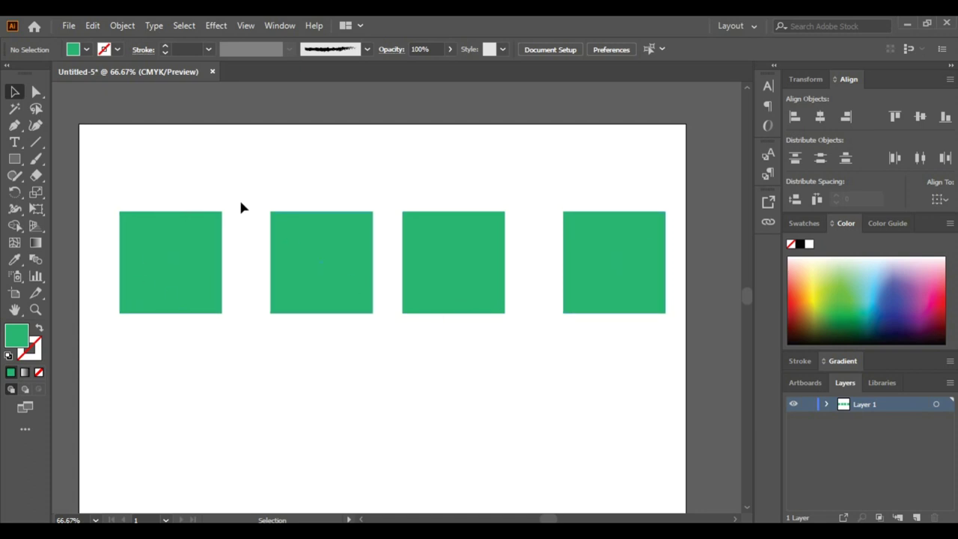
{"action": "left_click_drag", "start_coordinate": [186, 194], "coordinate": [624, 304]}
{"action": "left_click", "coordinate": [895, 116]}
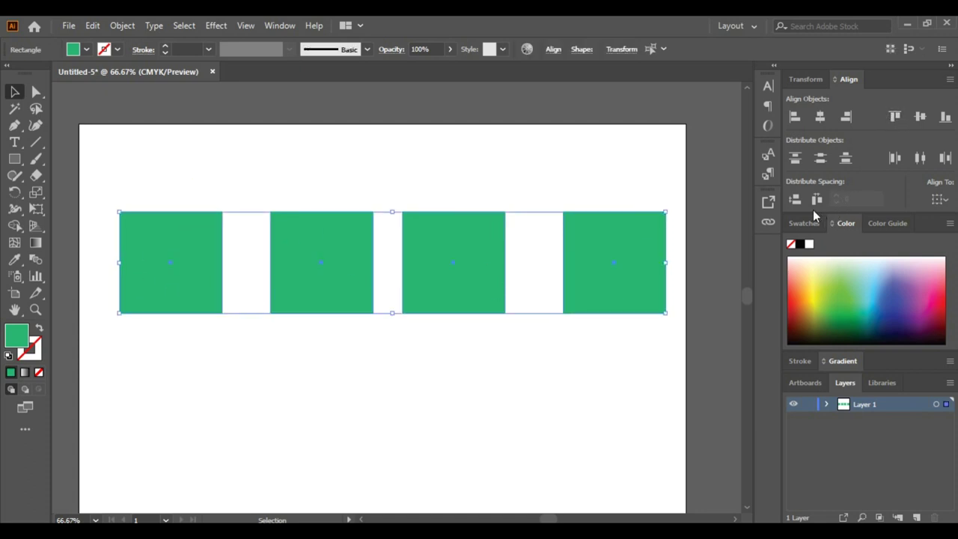
{"action": "left_click", "coordinate": [919, 158]}
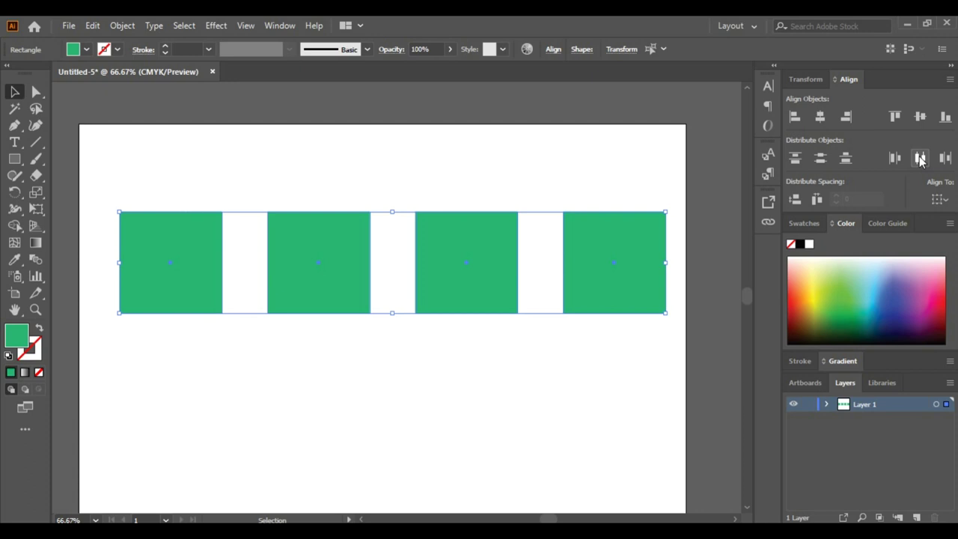
{"action": "left_click", "coordinate": [942, 200]}
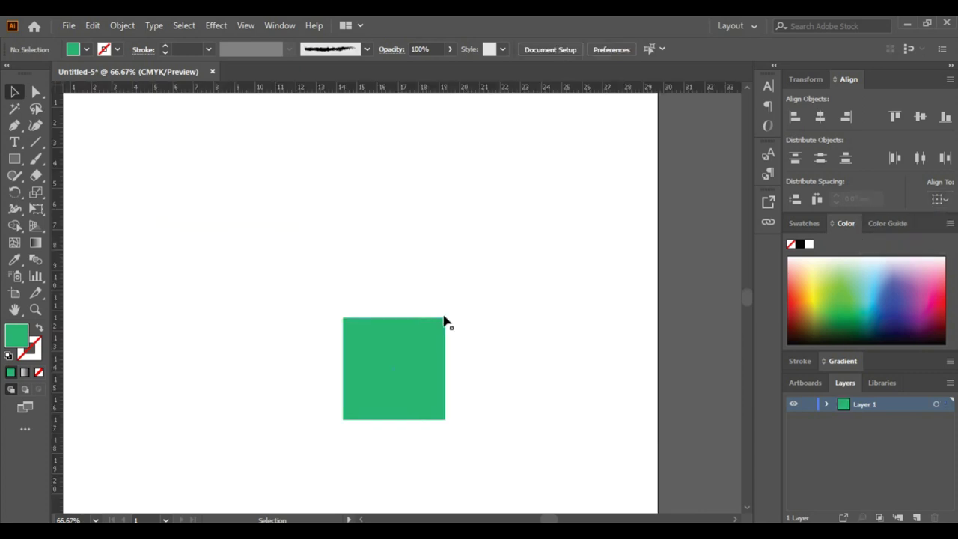
Step: Set Align To to Artboard and centre the square horizontally and vertically
{"action": "left_click", "coordinate": [940, 199]}
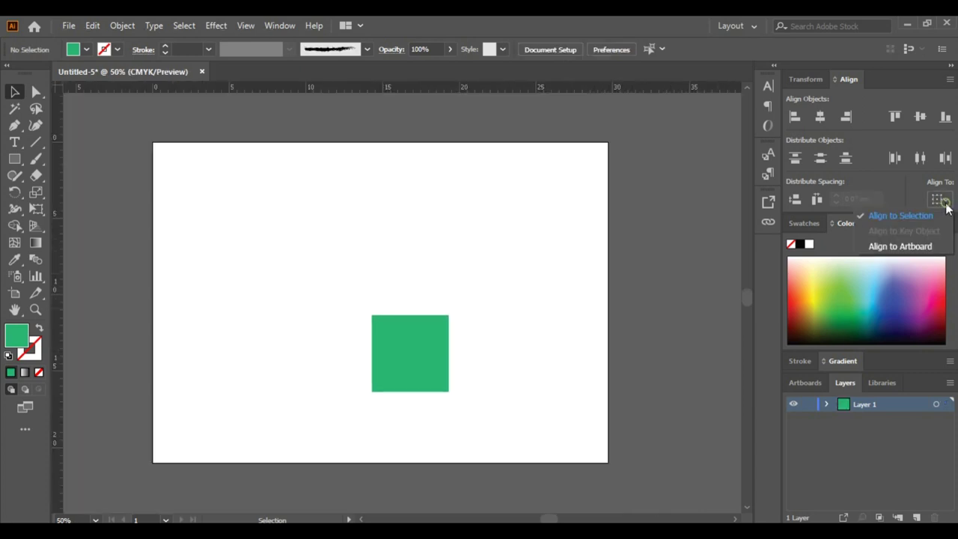
{"action": "left_click", "coordinate": [906, 250]}
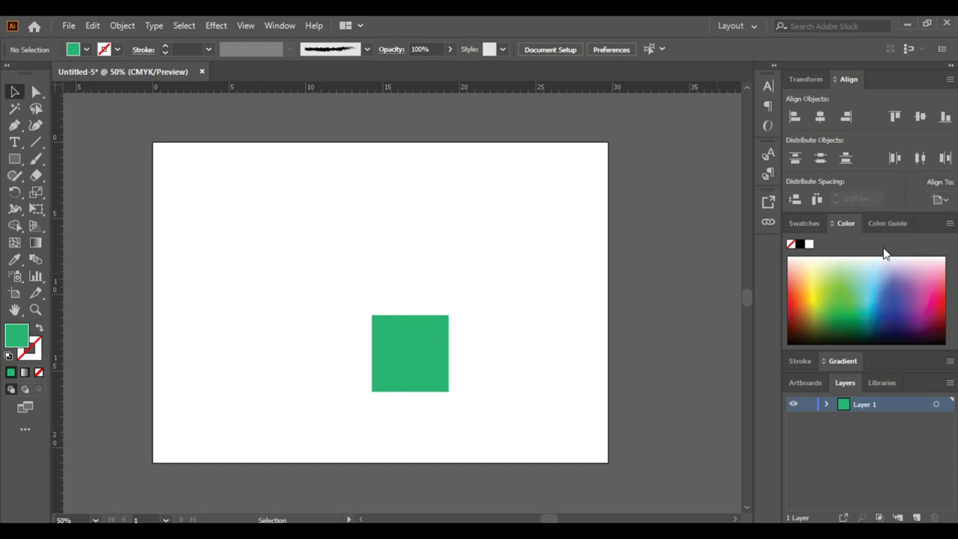
{"action": "left_click", "coordinate": [422, 342]}
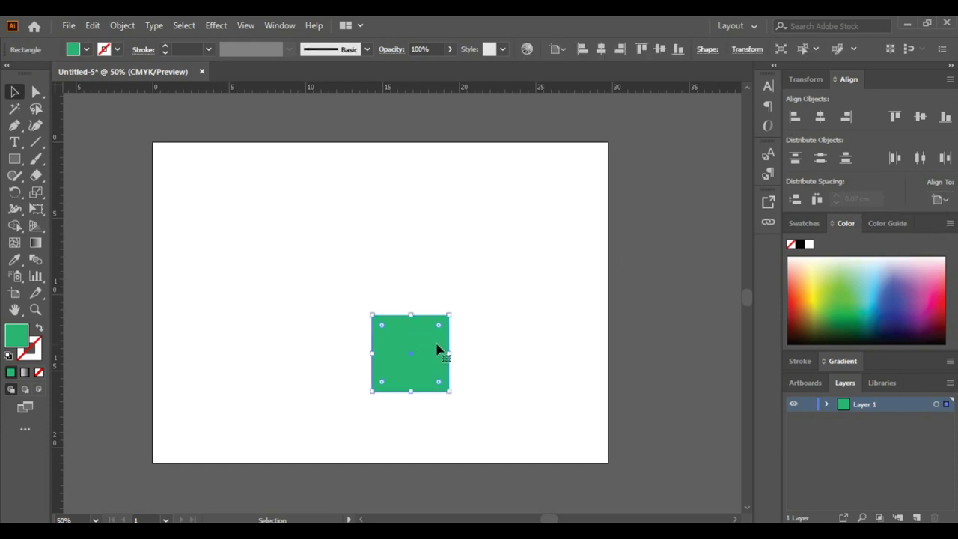
{"action": "left_click", "coordinate": [820, 118]}
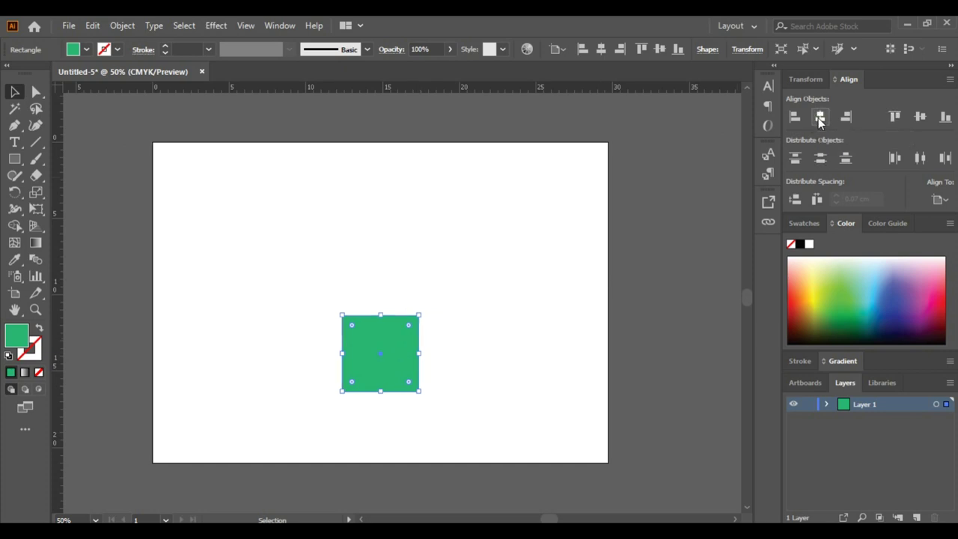
{"action": "left_click", "coordinate": [921, 119]}
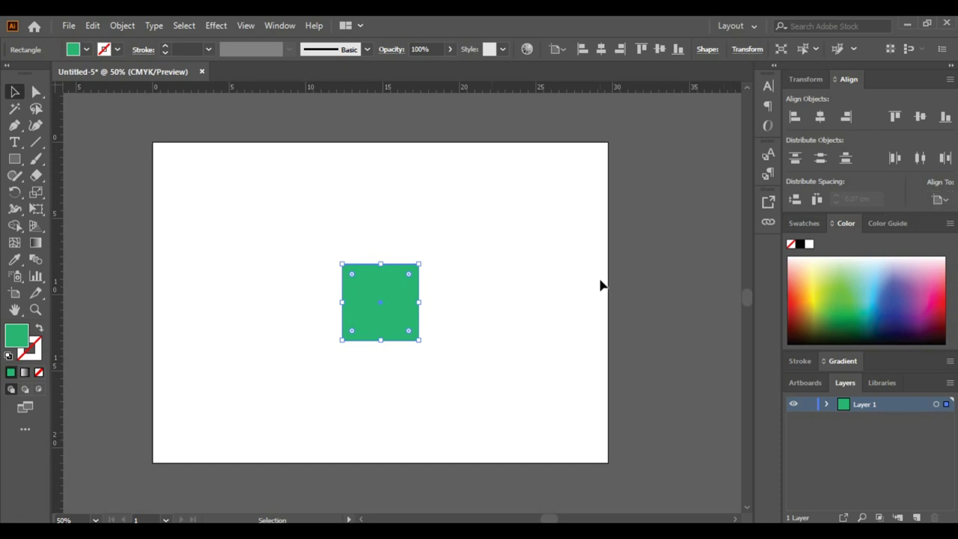
{"action": "left_click", "coordinate": [639, 271]}
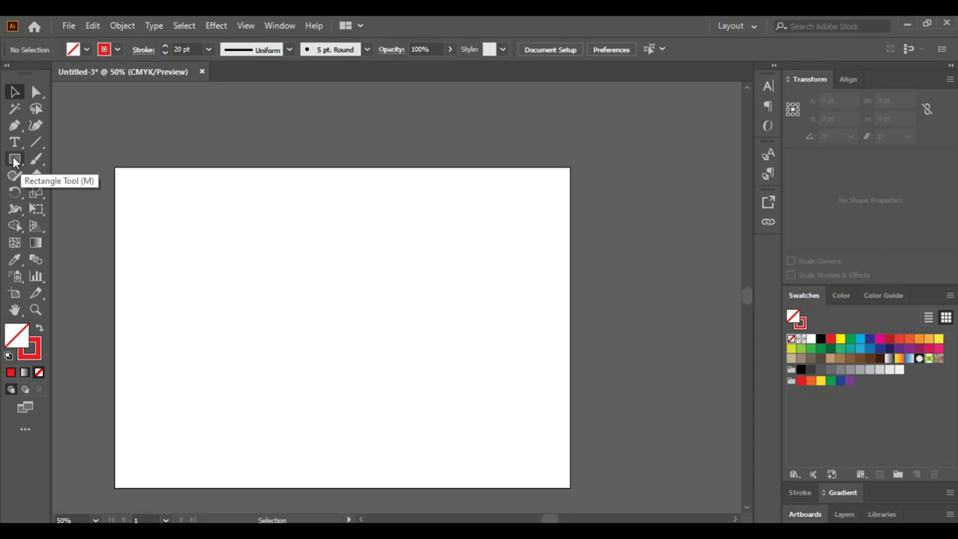
Step: Draw a rectangle mid-artboard and swap its red outline into a solid red fill
{"action": "left_click", "coordinate": [18, 162]}
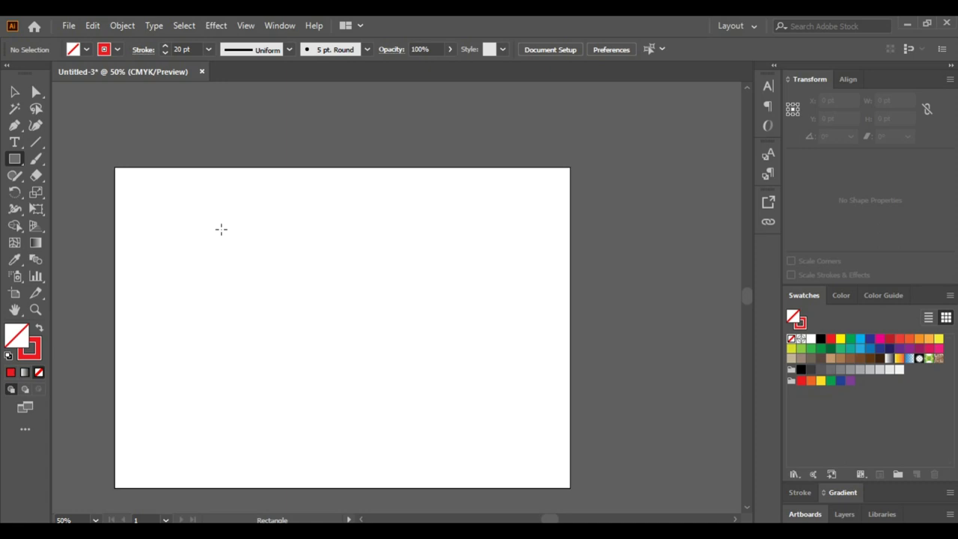
{"action": "left_click", "coordinate": [845, 515]}
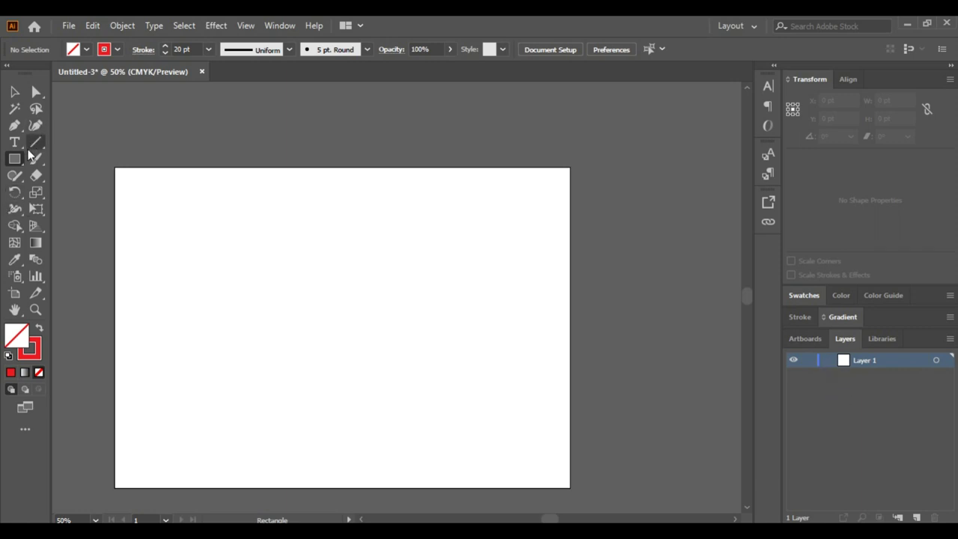
{"action": "left_click_drag", "start_coordinate": [232, 223], "coordinate": [467, 382]}
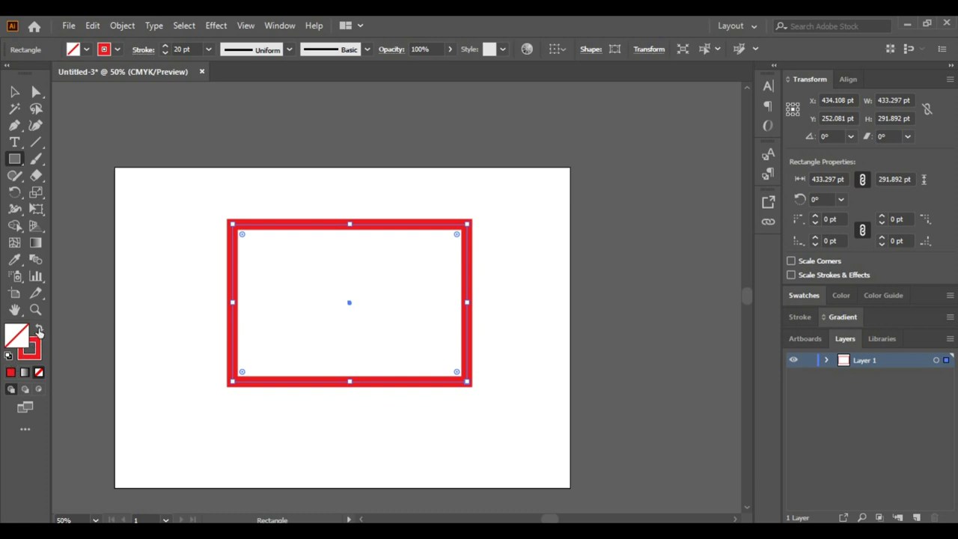
{"action": "left_click", "coordinate": [39, 329]}
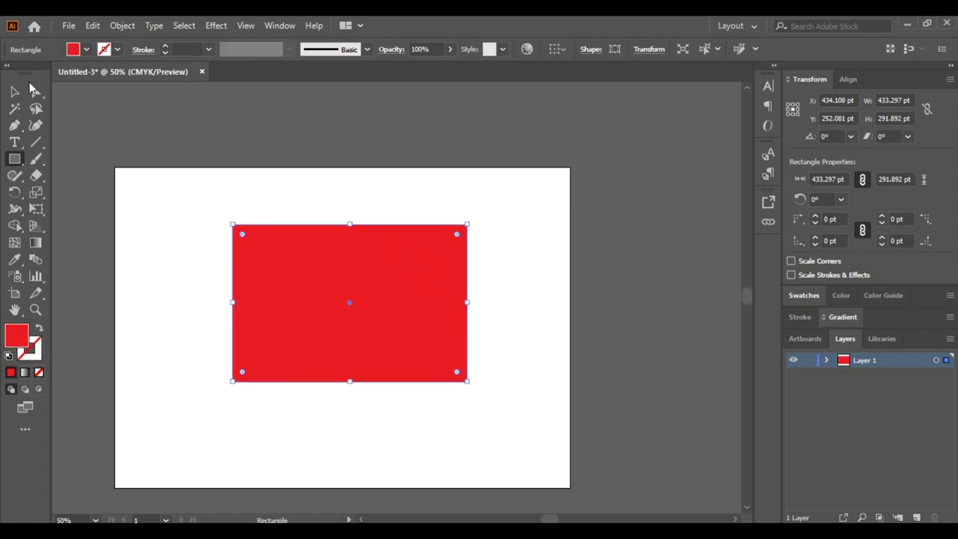
{"action": "key", "text": "v"}
{"action": "left_click", "coordinate": [518, 267]}
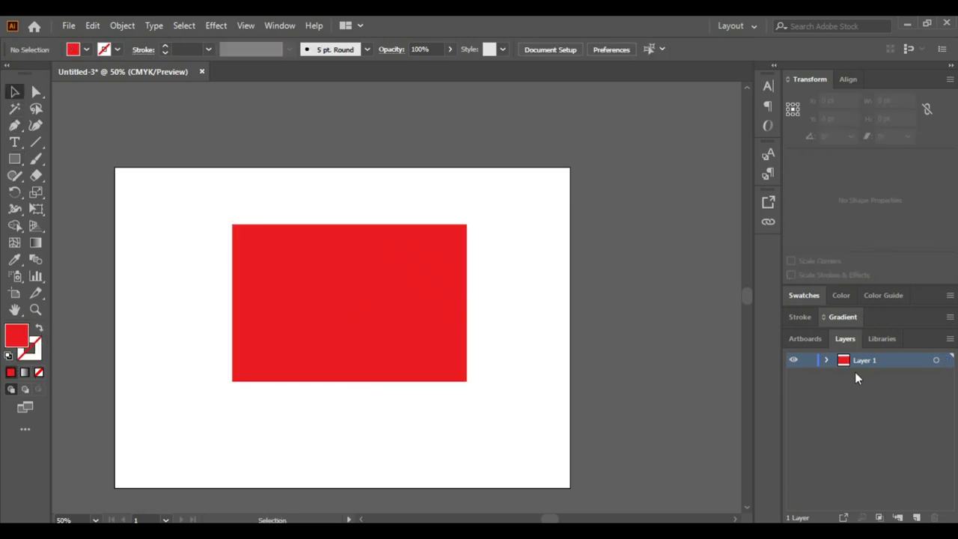
{"action": "left_click", "coordinate": [15, 158]}
Step: Draw a second rectangle overlapping the red one's upper right and fill it dark red
{"action": "left_click_drag", "start_coordinate": [343, 191], "coordinate": [511, 320]}
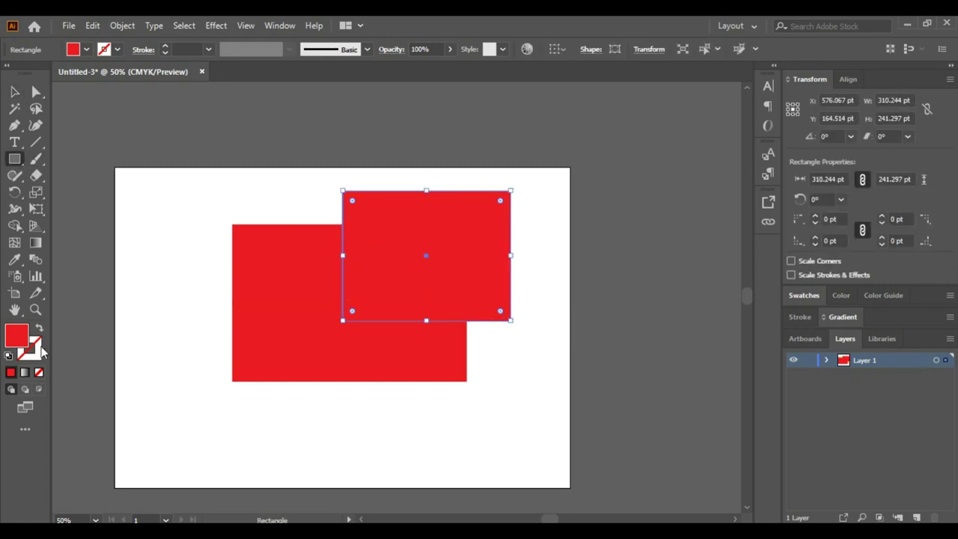
{"action": "double_click", "coordinate": [19, 339]}
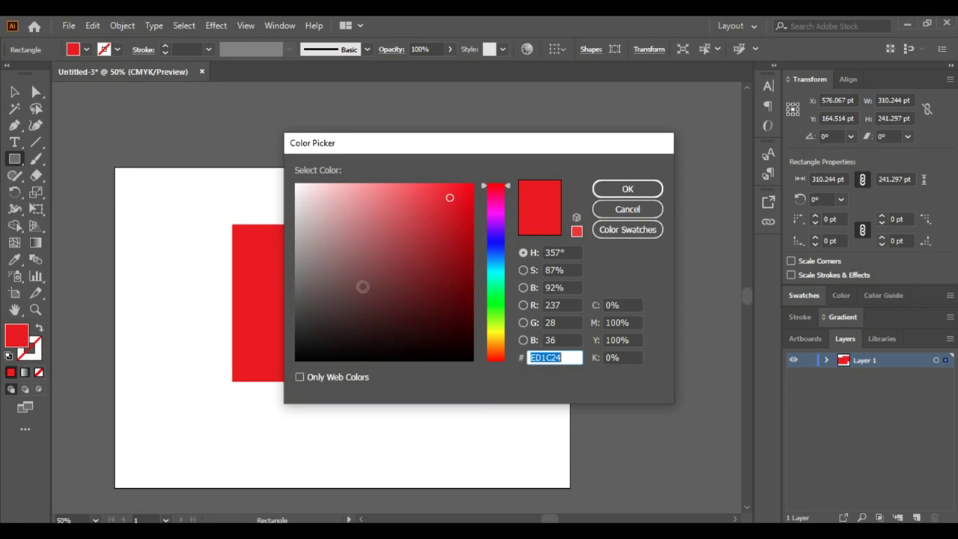
{"action": "left_click", "coordinate": [444, 276]}
{"action": "left_click", "coordinate": [606, 189]}
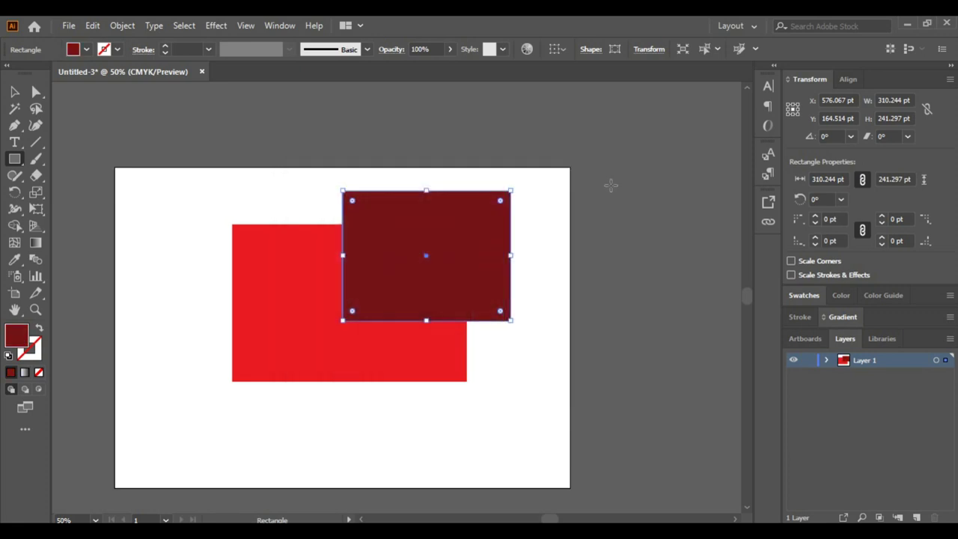
{"action": "left_click", "coordinate": [826, 362]}
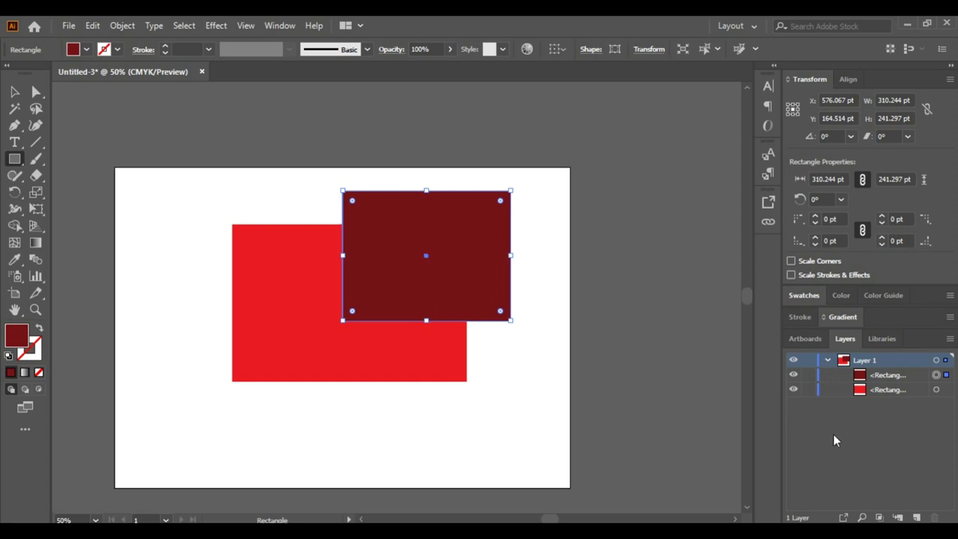
{"action": "left_click", "coordinate": [827, 362]}
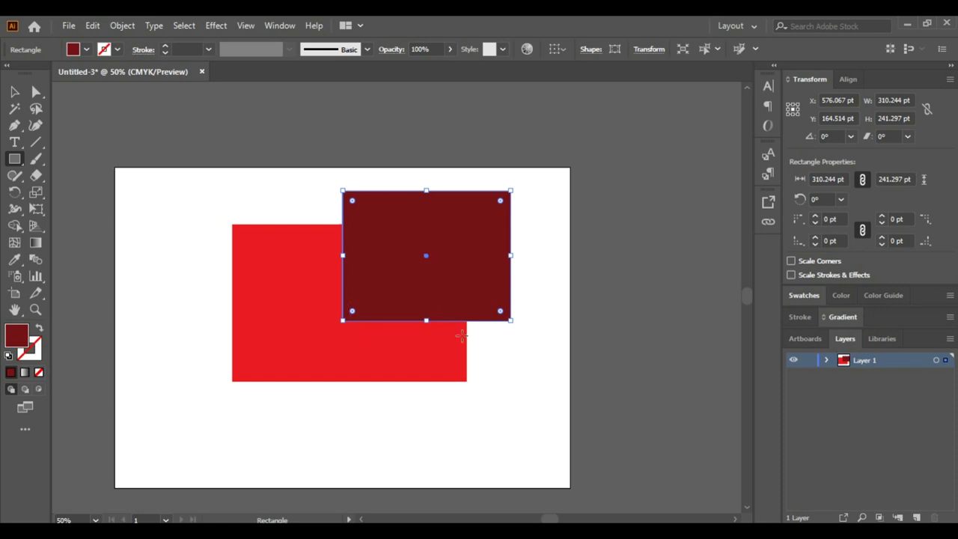
Step: Alt-drag a copy of the dark red rectangle down-left and change its fill to green
{"action": "left_click", "coordinate": [14, 92]}
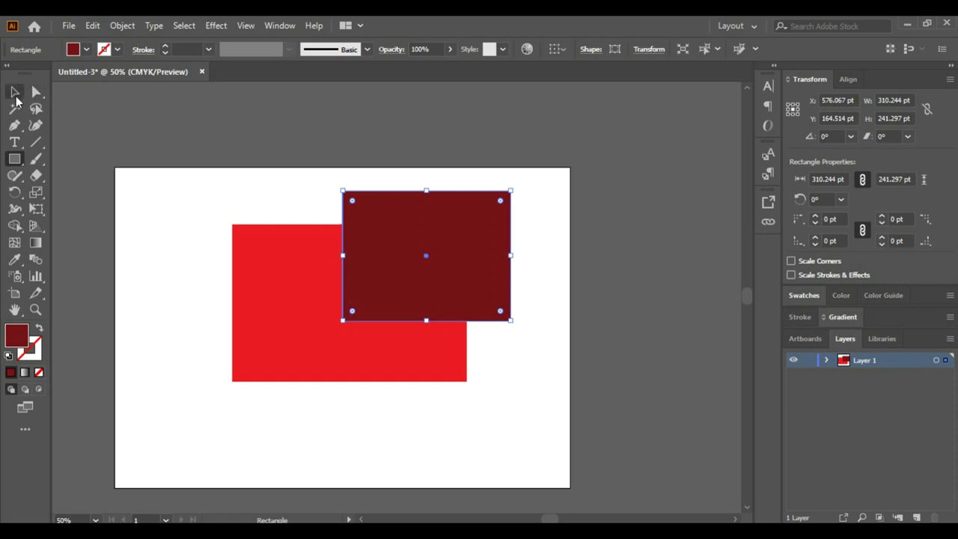
{"action": "left_click", "coordinate": [490, 414]}
{"action": "left_click_drag", "start_coordinate": [482, 262], "coordinate": [420, 357]}
{"action": "double_click", "coordinate": [17, 336]}
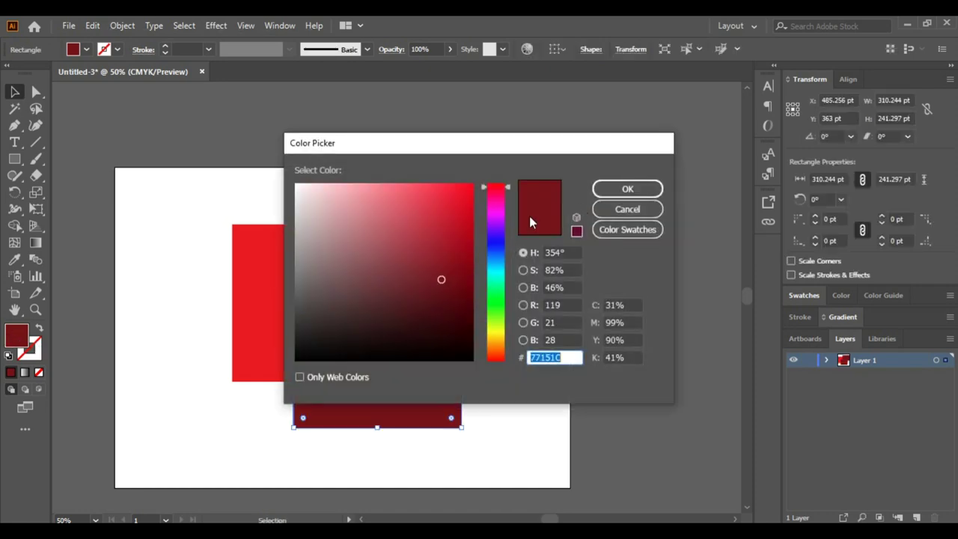
{"action": "left_click", "coordinate": [502, 308]}
{"action": "left_click", "coordinate": [627, 189]}
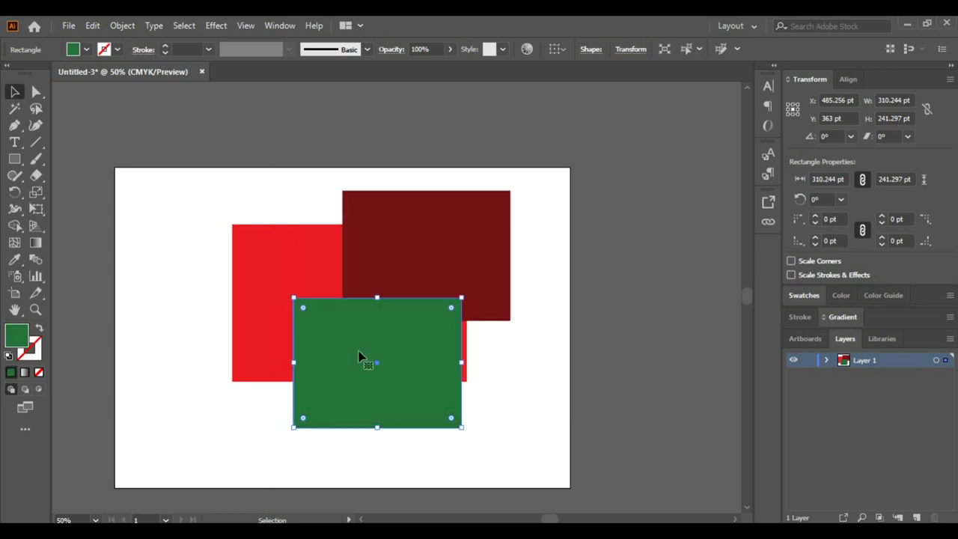
Step: Duplicate the green rectangle up-right with a light green fill, and add a dark green copy at left
{"action": "left_click_drag", "start_coordinate": [387, 348], "coordinate": [484, 270]}
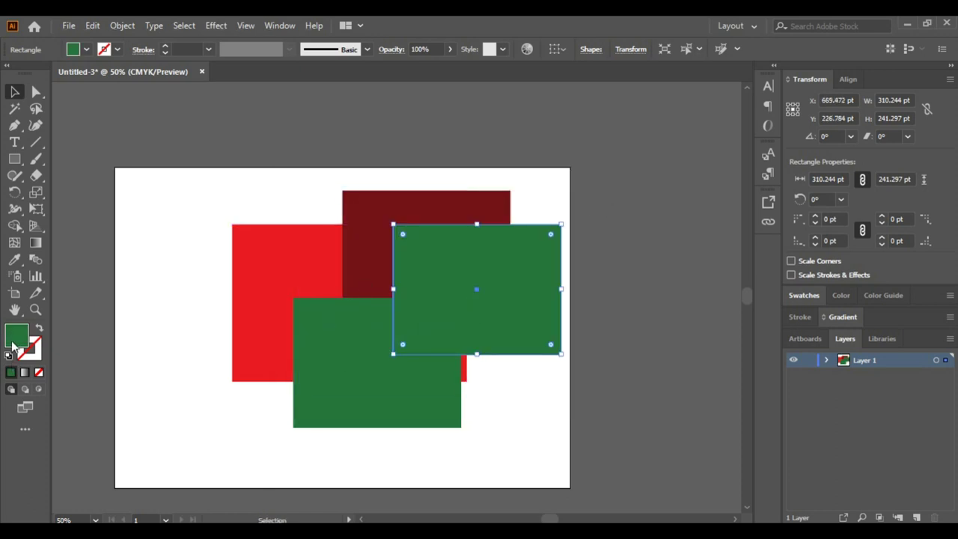
{"action": "double_click", "coordinate": [15, 341]}
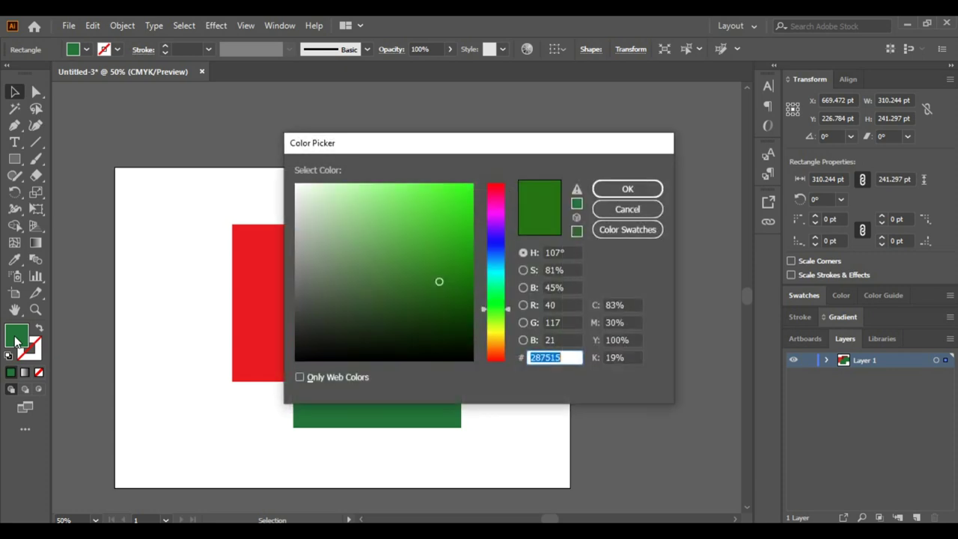
{"action": "left_click", "coordinate": [446, 216]}
{"action": "left_click", "coordinate": [616, 189]}
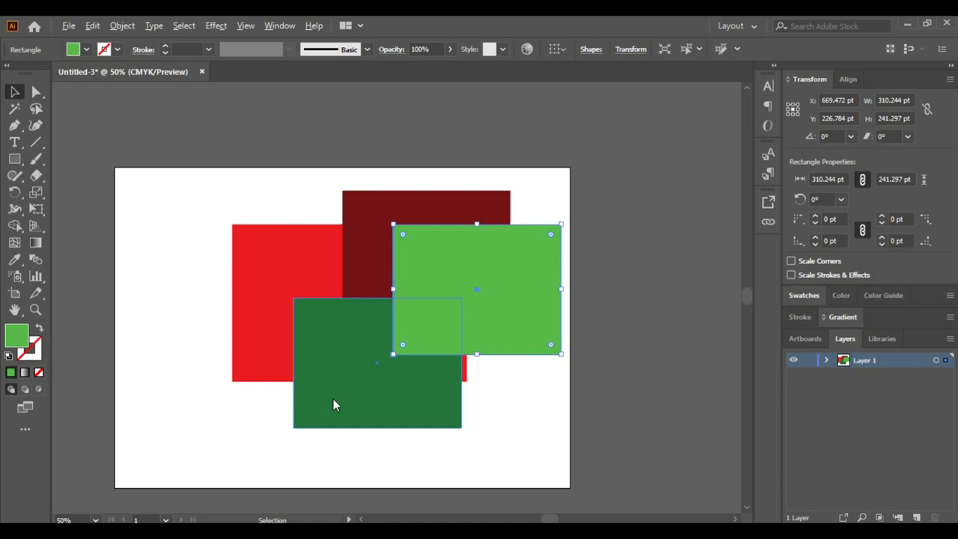
{"action": "left_click_drag", "start_coordinate": [341, 399], "coordinate": [153, 435]}
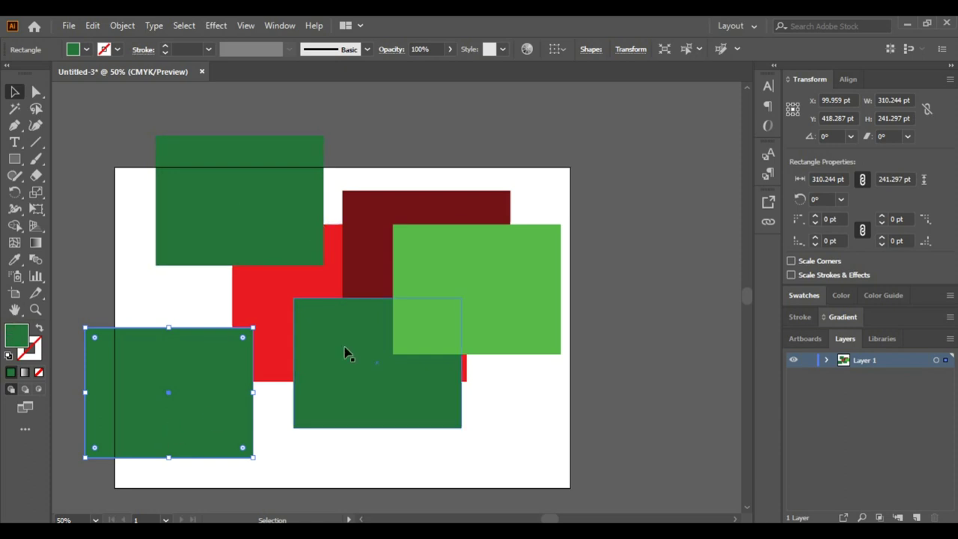
Step: Recolour the lower-left rectangle olive yellow (B7A448), sampling the light green first
{"action": "key", "text": "i"}
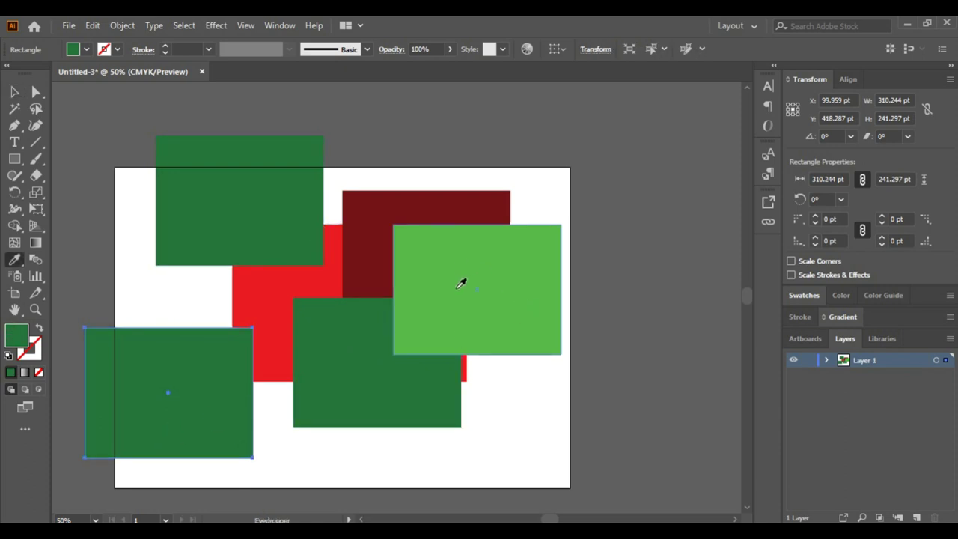
{"action": "left_click", "coordinate": [463, 283]}
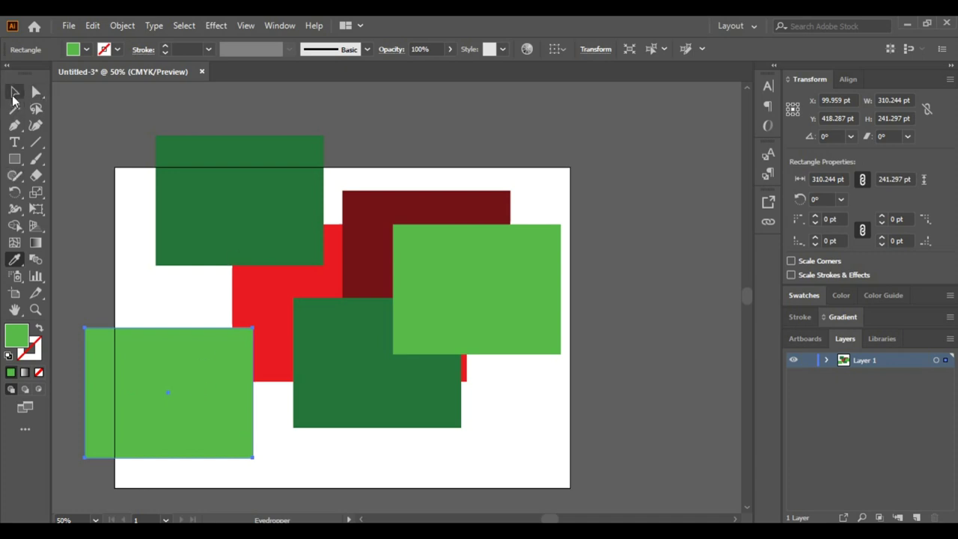
{"action": "left_click", "coordinate": [14, 94]}
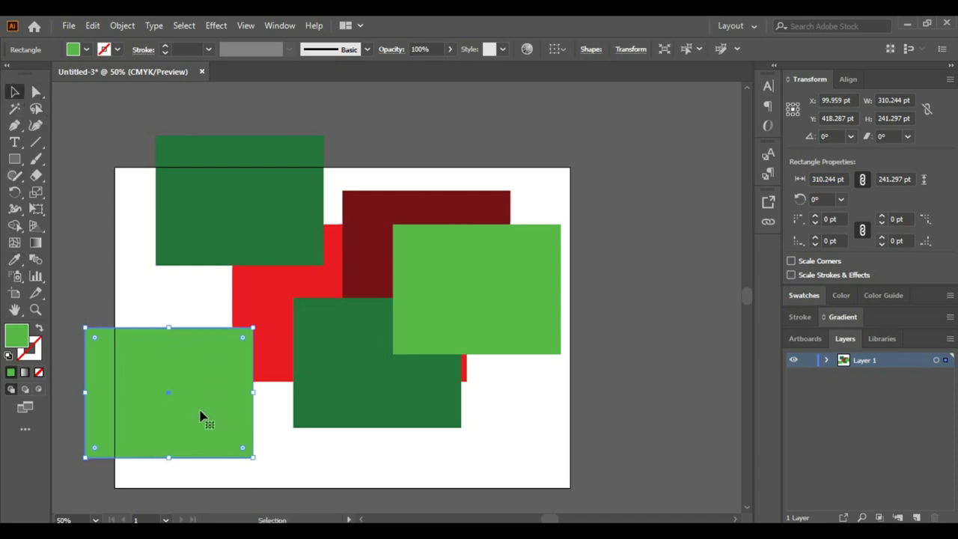
{"action": "double_click", "coordinate": [25, 338]}
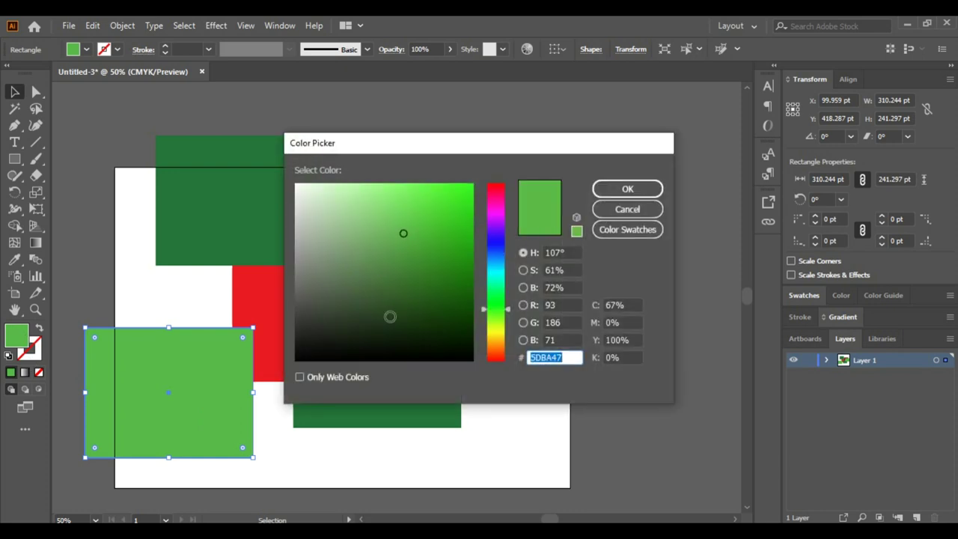
{"action": "left_click_drag", "start_coordinate": [496, 346], "coordinate": [497, 337]}
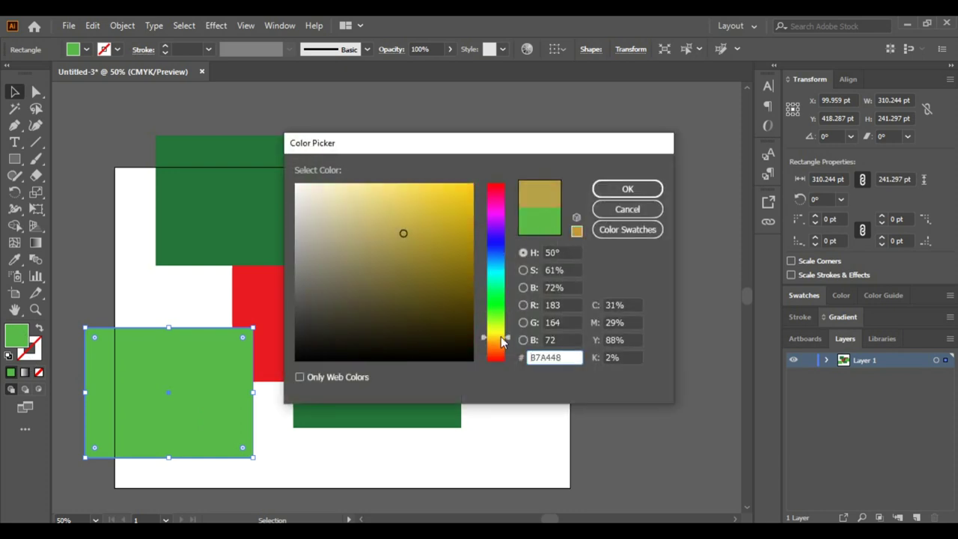
{"action": "left_click", "coordinate": [603, 192]}
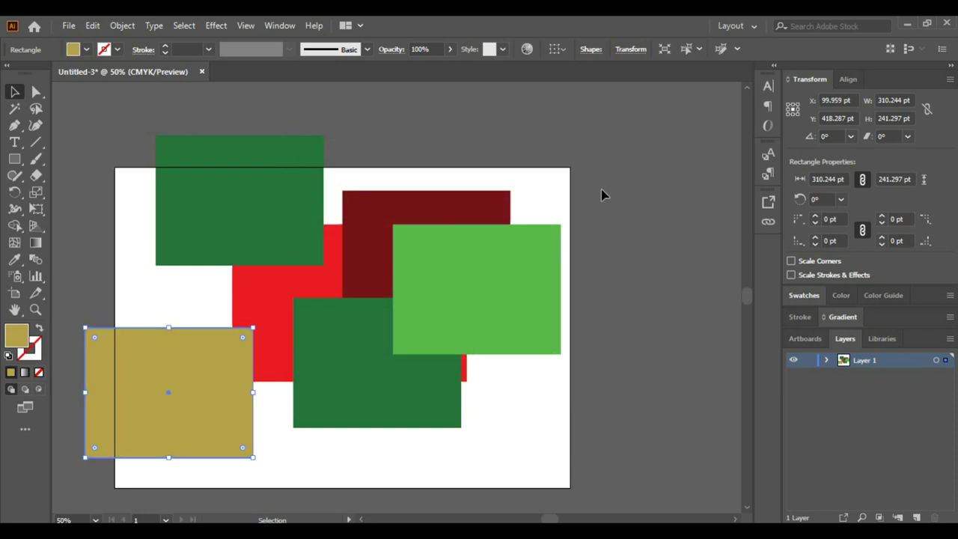
Step: Move the olive rectangle and the top-left dark green rectangle toward the centre
{"action": "left_click", "coordinate": [276, 453]}
{"action": "left_click_drag", "start_coordinate": [223, 374], "coordinate": [338, 323]}
{"action": "left_click_drag", "start_coordinate": [297, 212], "coordinate": [352, 277]}
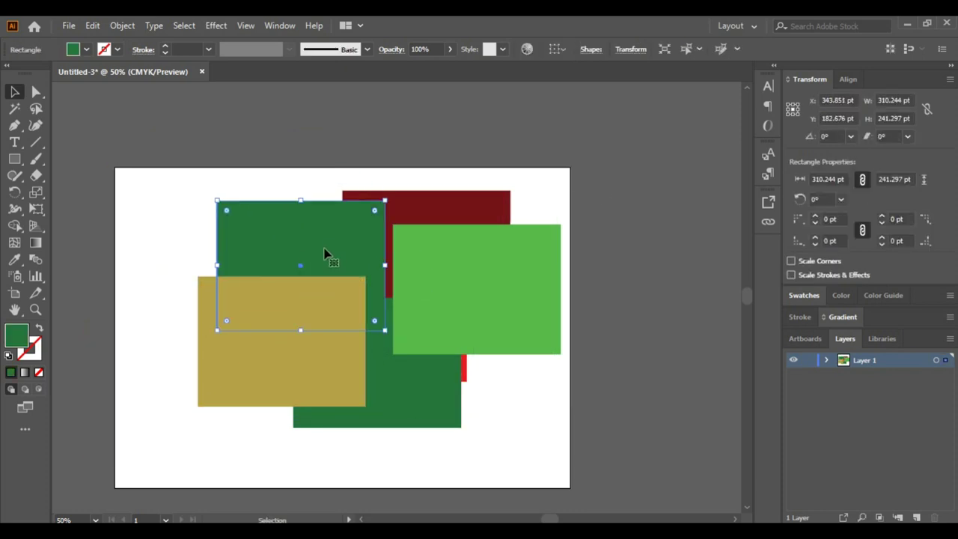
{"action": "double_click", "coordinate": [17, 337]}
Step: Change the dark green rectangle's fill to near-black 000A02
{"action": "left_click_drag", "start_coordinate": [455, 336], "coordinate": [469, 354]}
{"action": "left_click", "coordinate": [622, 192]}
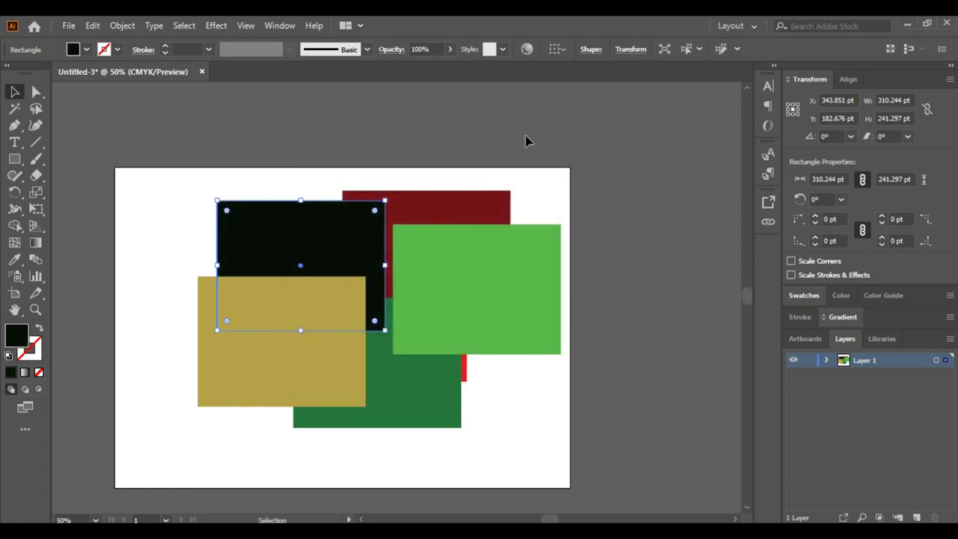
{"action": "key", "text": "ctrl+shift+a"}
Step: Line the black rectangle up above the olive one and shift the red rectangle down-right
{"action": "left_click_drag", "start_coordinate": [346, 262], "coordinate": [327, 256]}
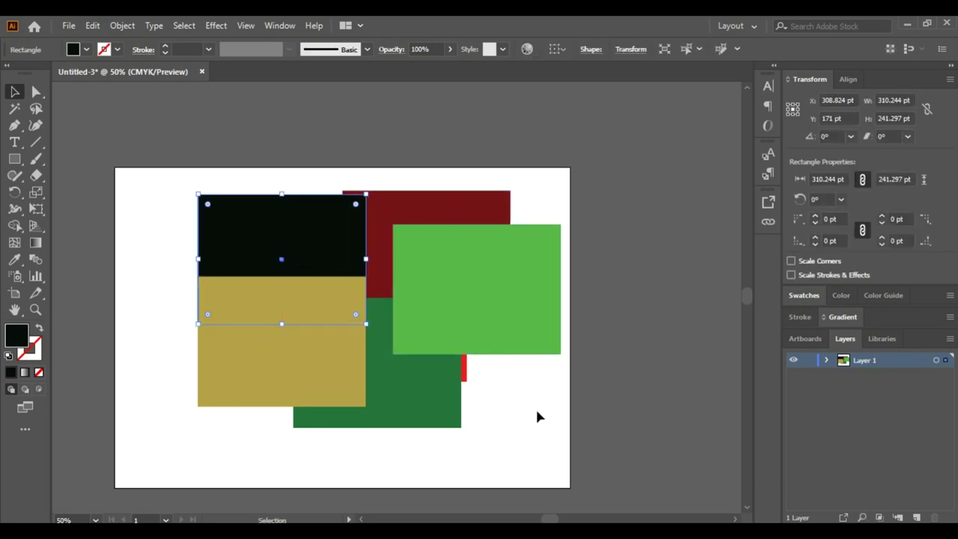
{"action": "left_click_drag", "start_coordinate": [455, 370], "coordinate": [504, 390]}
{"action": "left_click", "coordinate": [501, 410]}
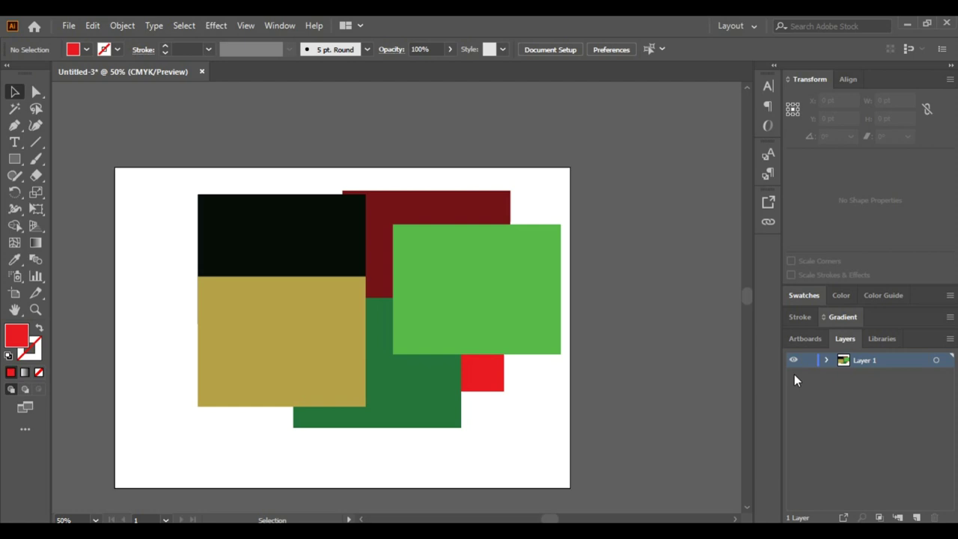
{"action": "left_click", "coordinate": [468, 379]}
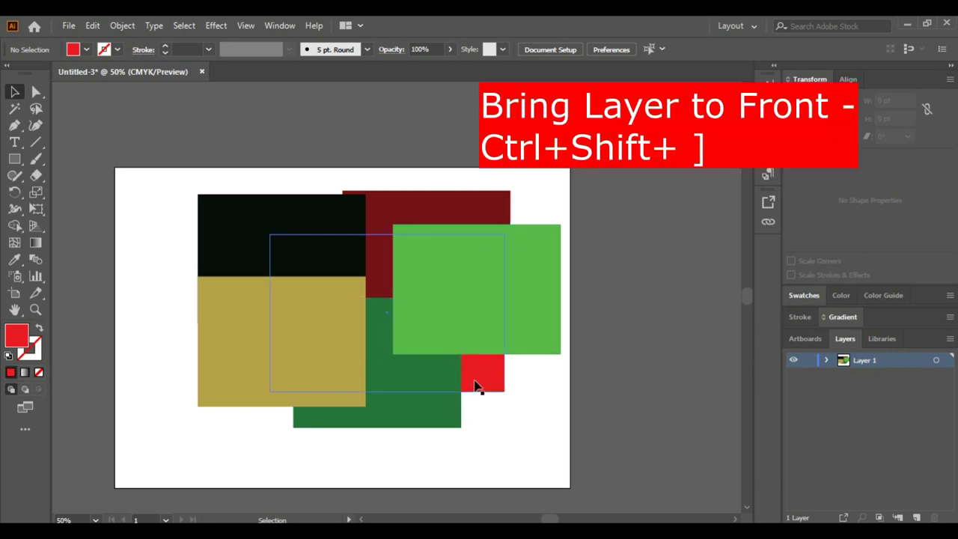
{"action": "left_click", "coordinate": [484, 386]}
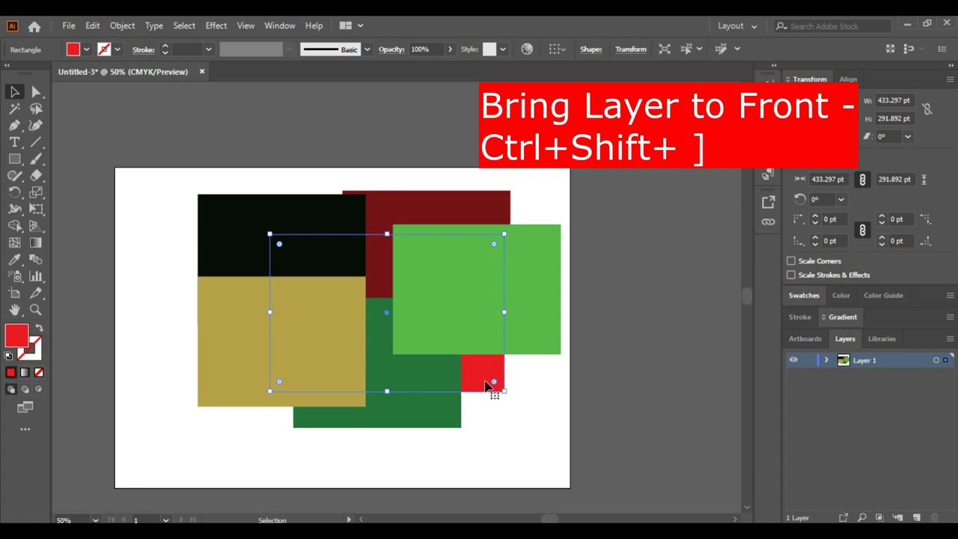
{"action": "key", "text": "ctrl"}
{"action": "key", "text": "ctrl+shift+bracketright"}
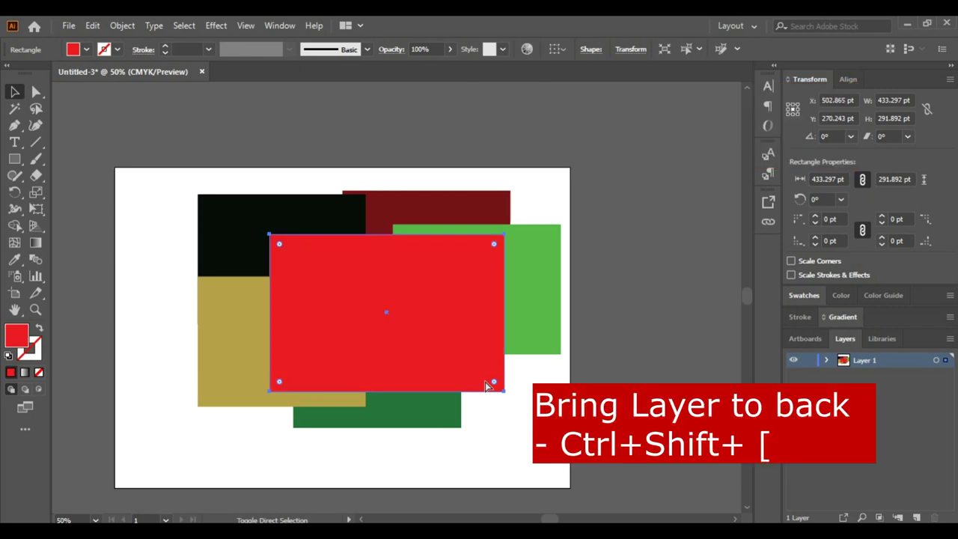
{"action": "key", "text": "ctrl"}
{"action": "key", "text": "ctrl+shift+bracketleft"}
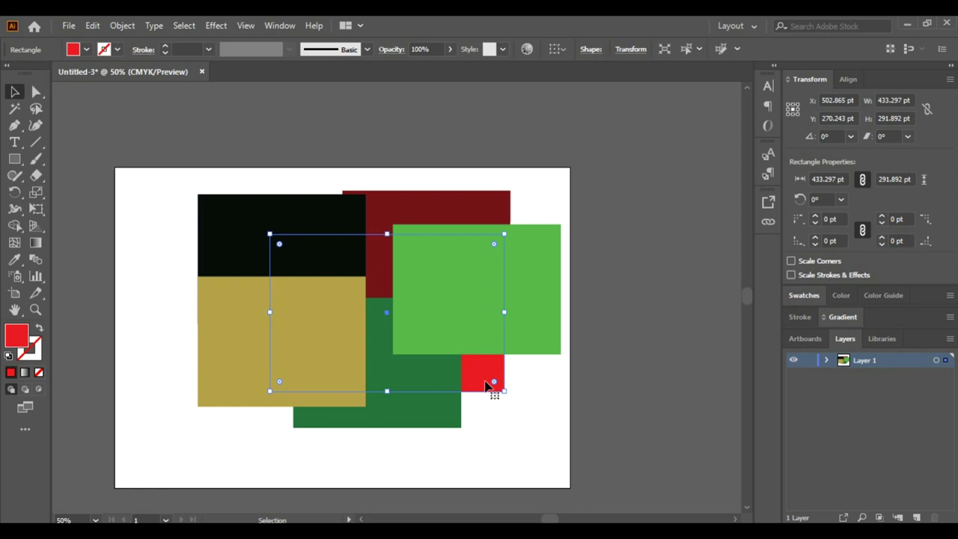
{"action": "key", "text": "ctrl"}
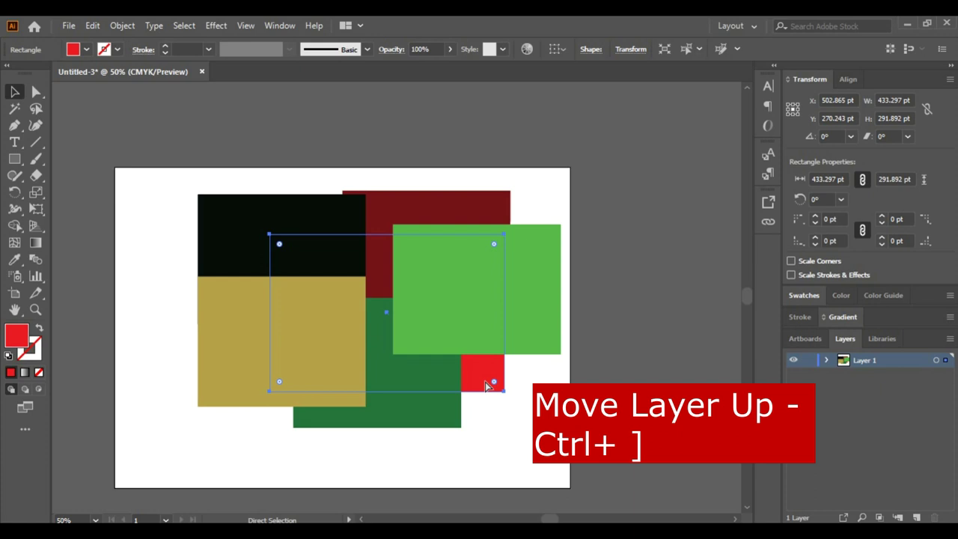
Step: Restack the red rectangle above the dark red and dark green shapes but below black, olive and light green
{"action": "key", "text": "ctrl+bracketright"}
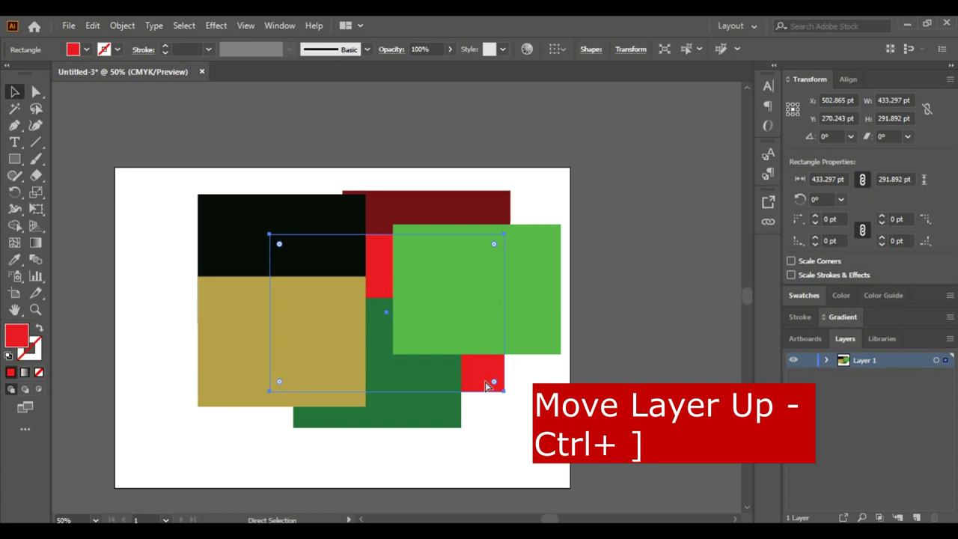
{"action": "key", "text": "ctrl+bracketright"}
{"action": "key", "text": "ctrl+bracketright"}
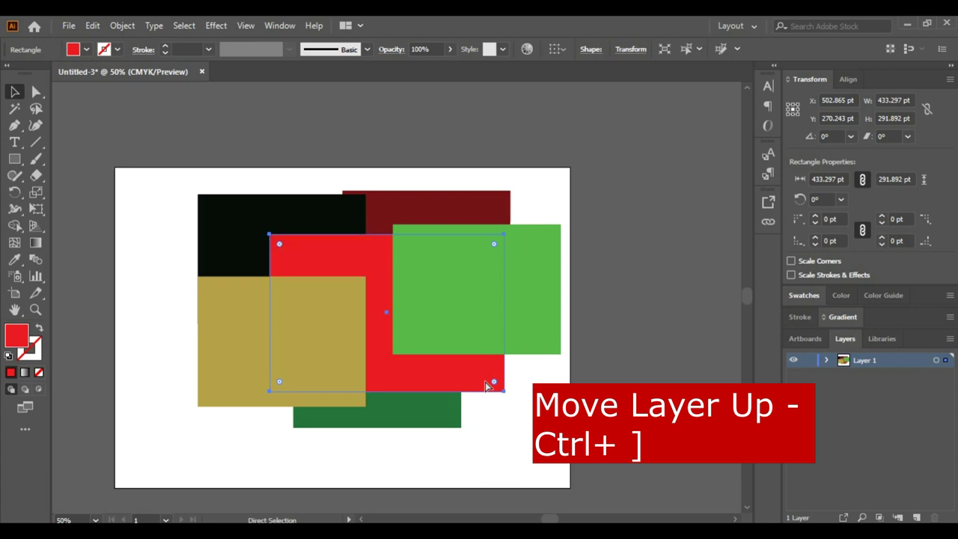
{"action": "key", "text": "ctrl+bracketright"}
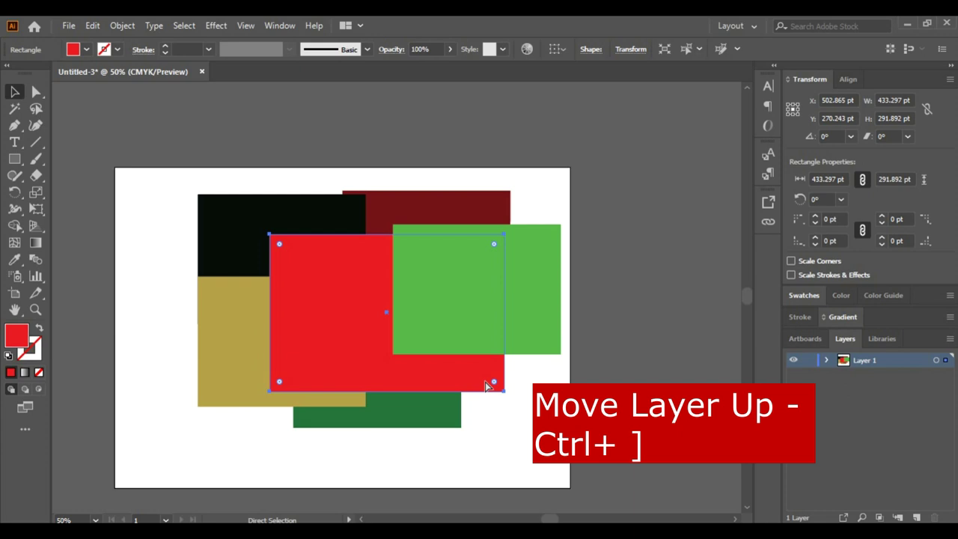
{"action": "key", "text": "ctrl+bracketright"}
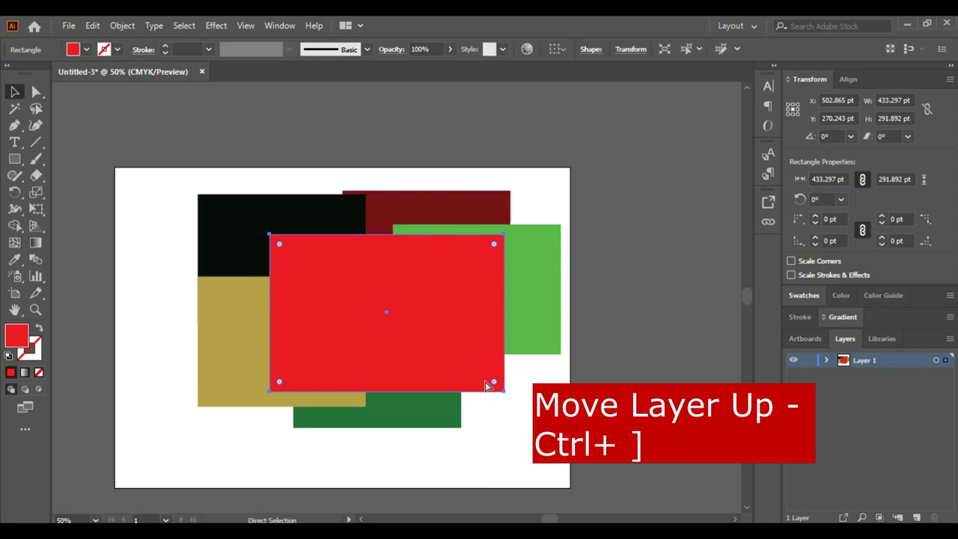
{"action": "key", "text": "ctrl+bracketleft"}
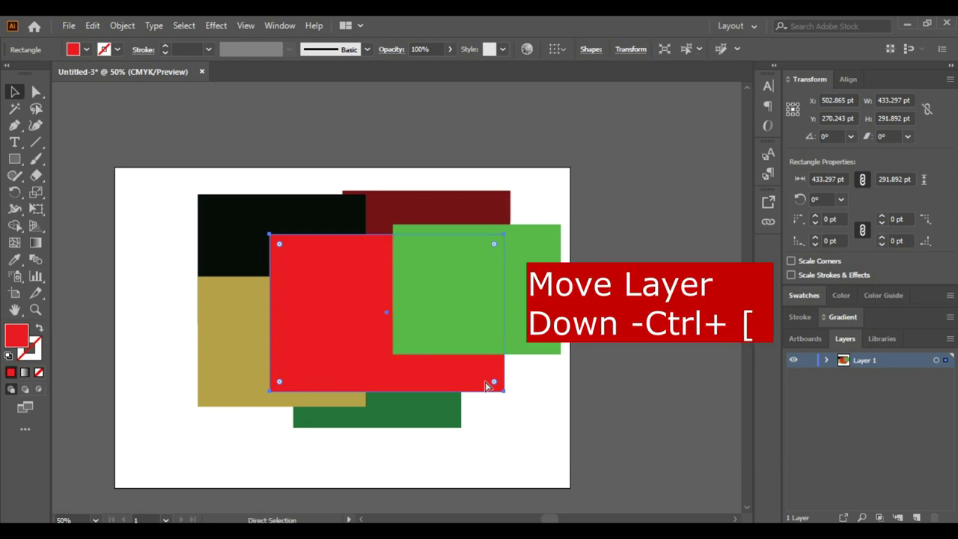
{"action": "key", "text": "ctrl+bracketleft"}
{"action": "key", "text": "ctrl+bracketleft"}
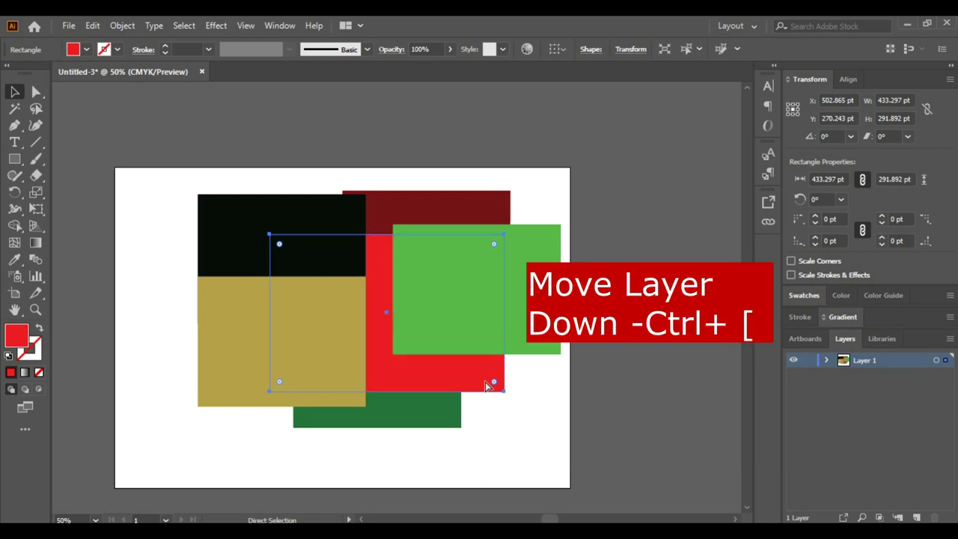
{"action": "key", "text": "ctrl+bracketleft"}
Step: Select all the rectangles and delete them, leaving the artboard blank
{"action": "left_click", "coordinate": [505, 127]}
{"action": "left_click_drag", "start_coordinate": [236, 140], "coordinate": [515, 435]}
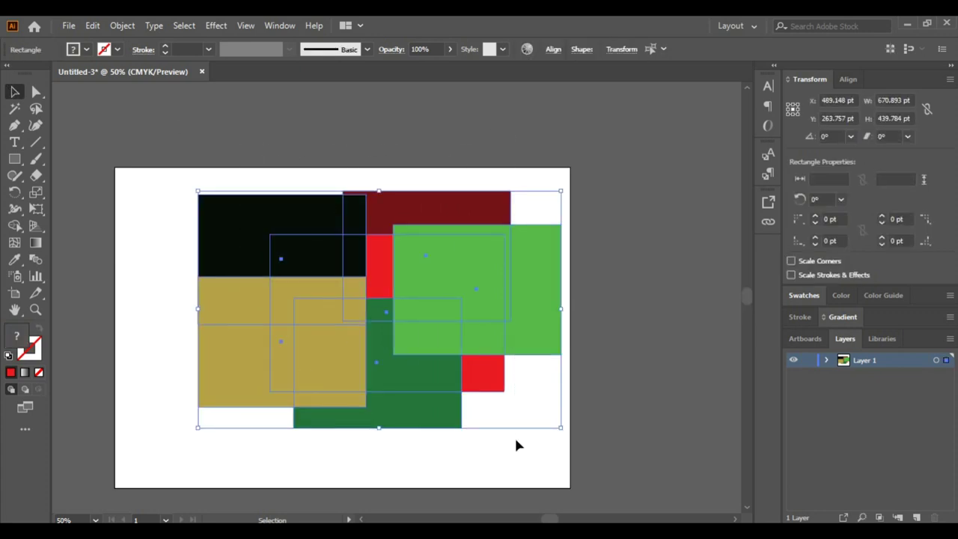
{"action": "key", "text": "Delete"}
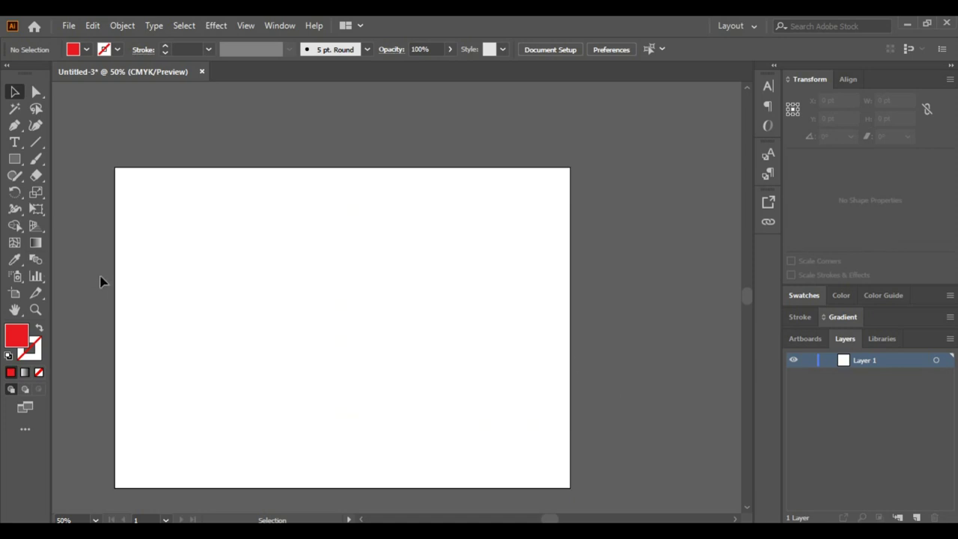
Step: Draw a red 282.324 × 595.276 pt panel along the artboard's left third, then deselect
{"action": "left_click", "coordinate": [20, 157]}
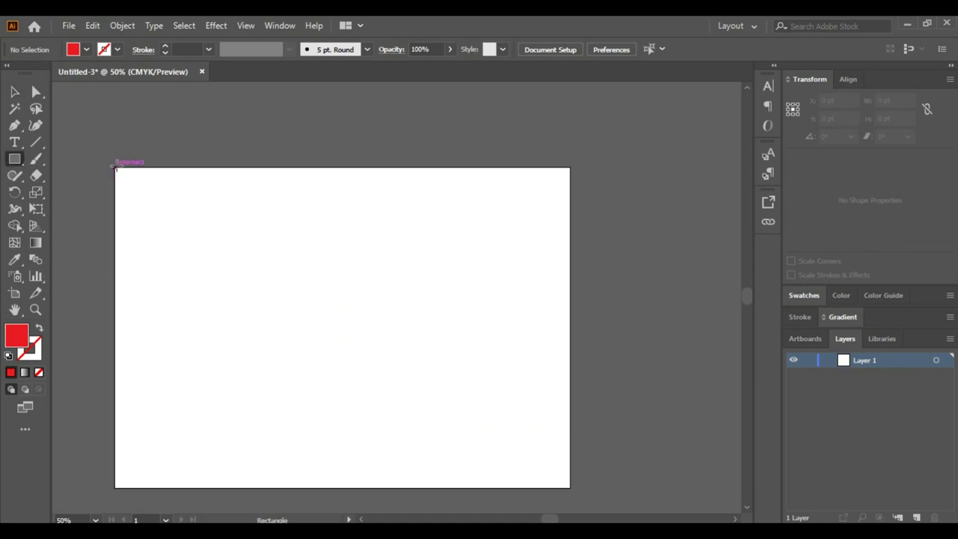
{"action": "left_click_drag", "start_coordinate": [114, 168], "coordinate": [267, 487]}
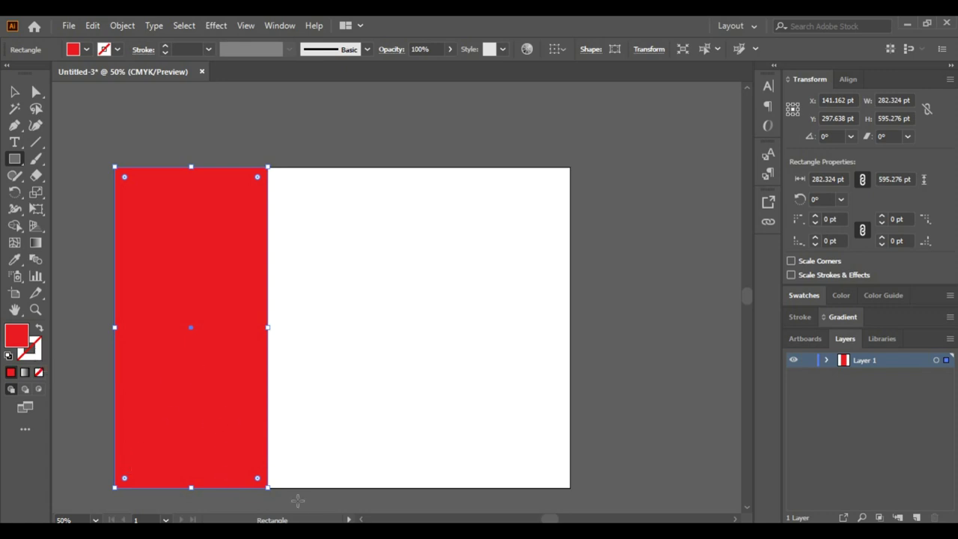
{"action": "left_click", "coordinate": [14, 91]}
{"action": "left_click", "coordinate": [428, 322]}
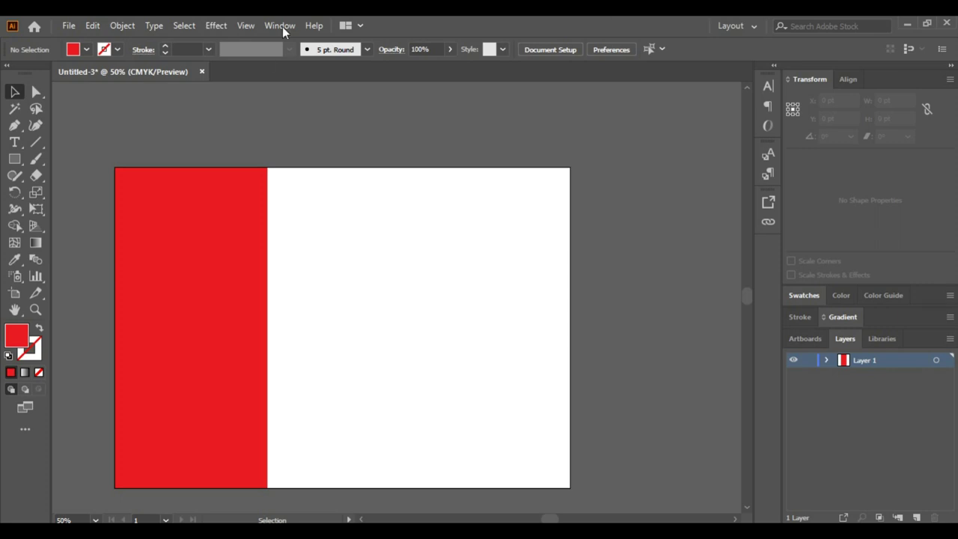
Step: Load adult-attractive-beautiful-beauty-415829 as a linked image via File > Place
{"action": "left_click", "coordinate": [66, 25]}
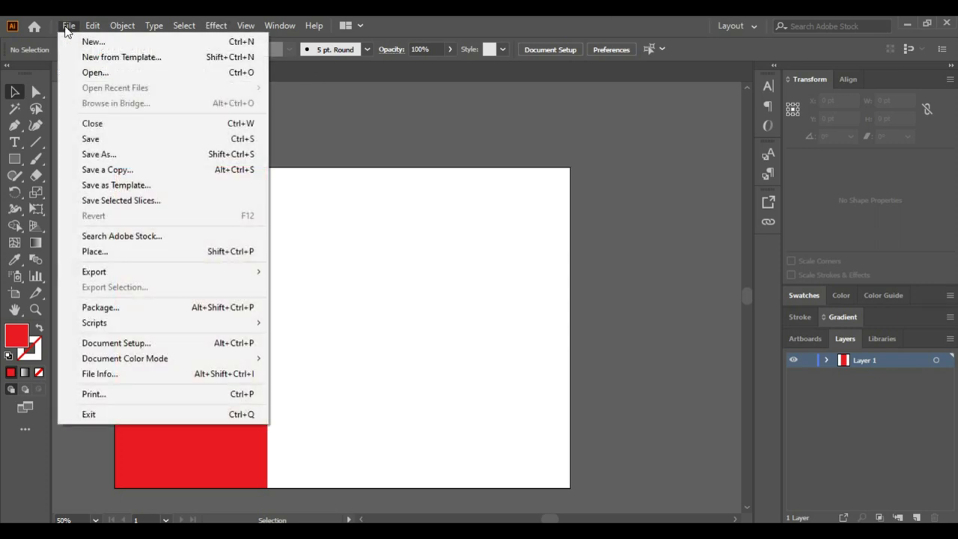
{"action": "left_click", "coordinate": [87, 252]}
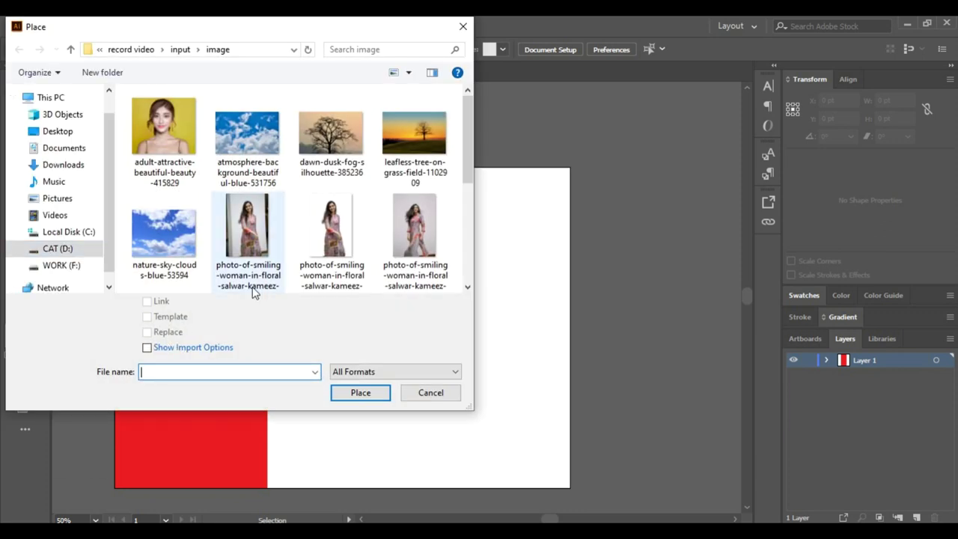
{"action": "left_click", "coordinate": [167, 128]}
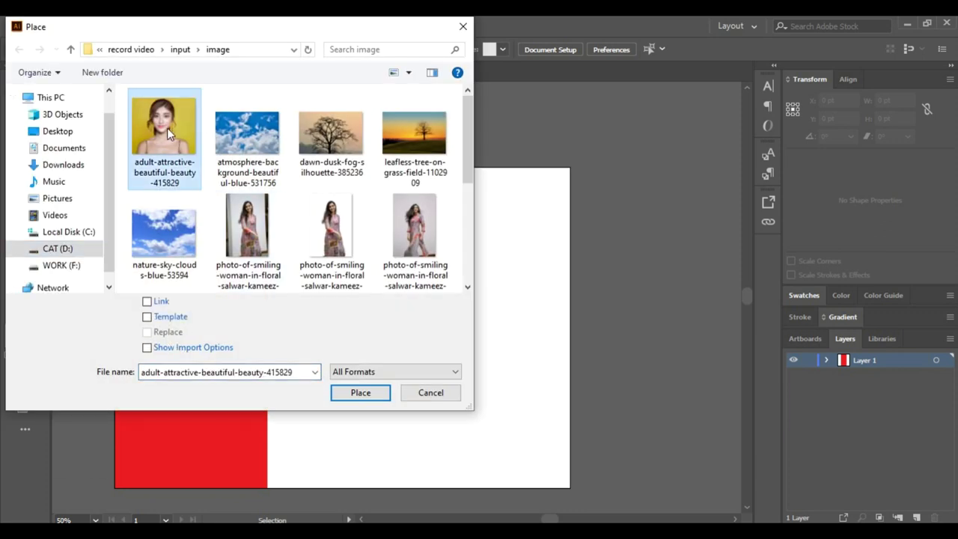
{"action": "left_click", "coordinate": [147, 302]}
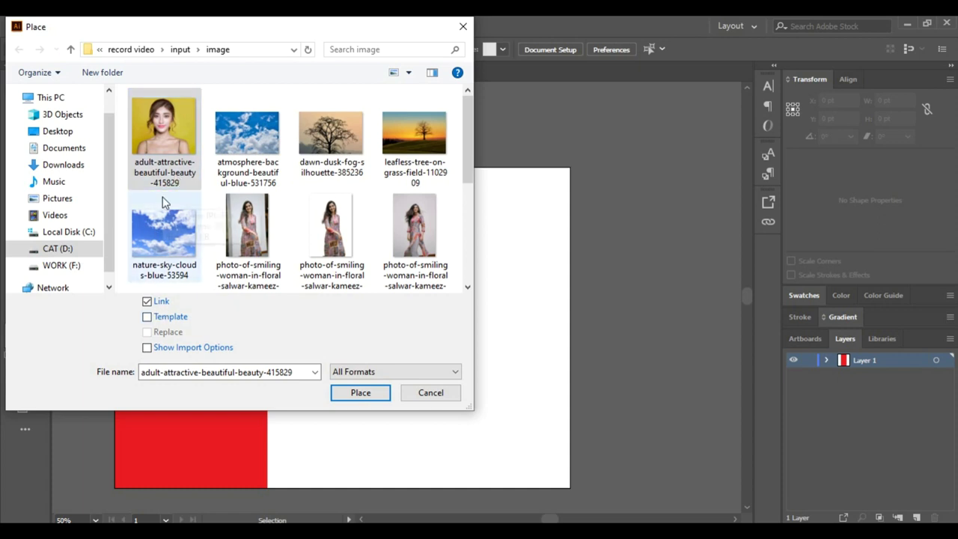
{"action": "left_click", "coordinate": [158, 139]}
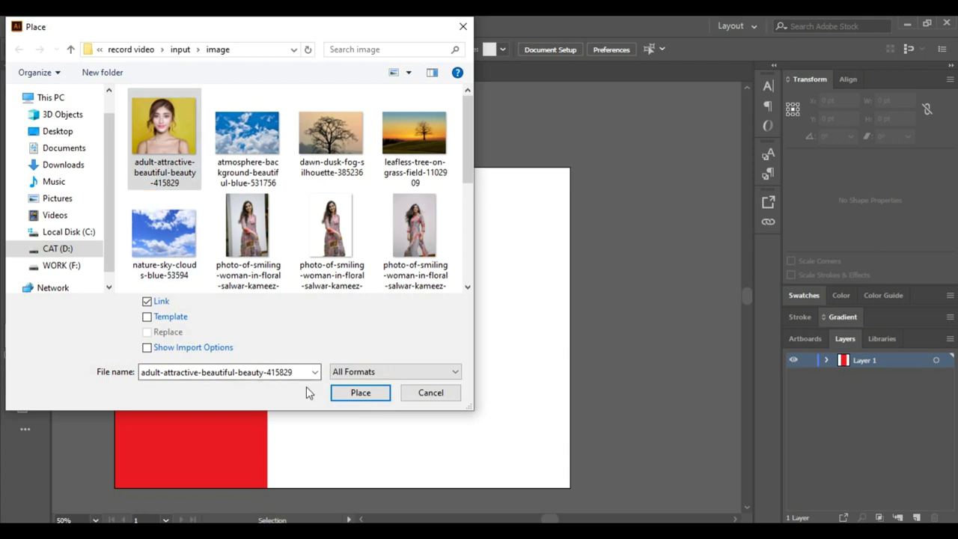
{"action": "left_click", "coordinate": [351, 395]}
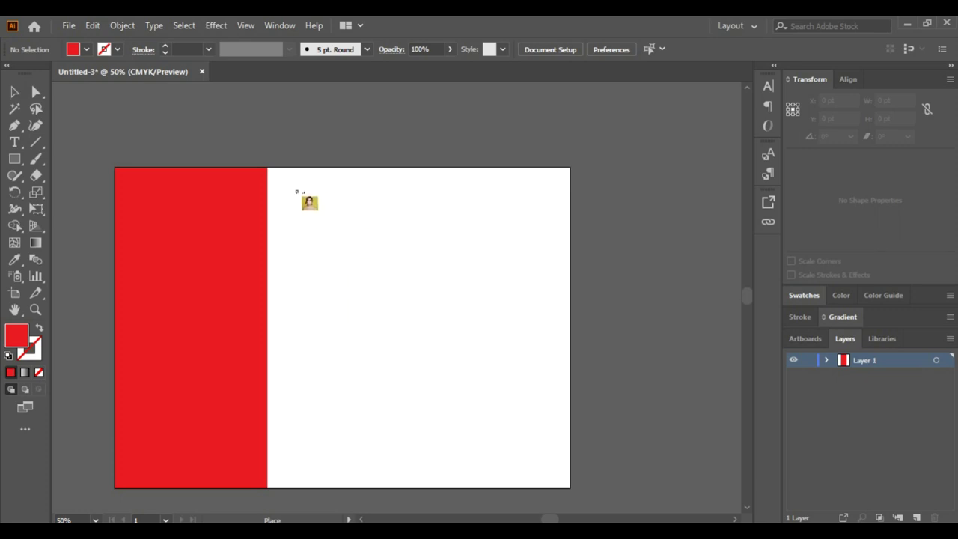
Step: Place the portrait, about 221.838 × 195.456 pt, just right of the red panel near the top
{"action": "left_click_drag", "start_coordinate": [296, 194], "coordinate": [416, 320]}
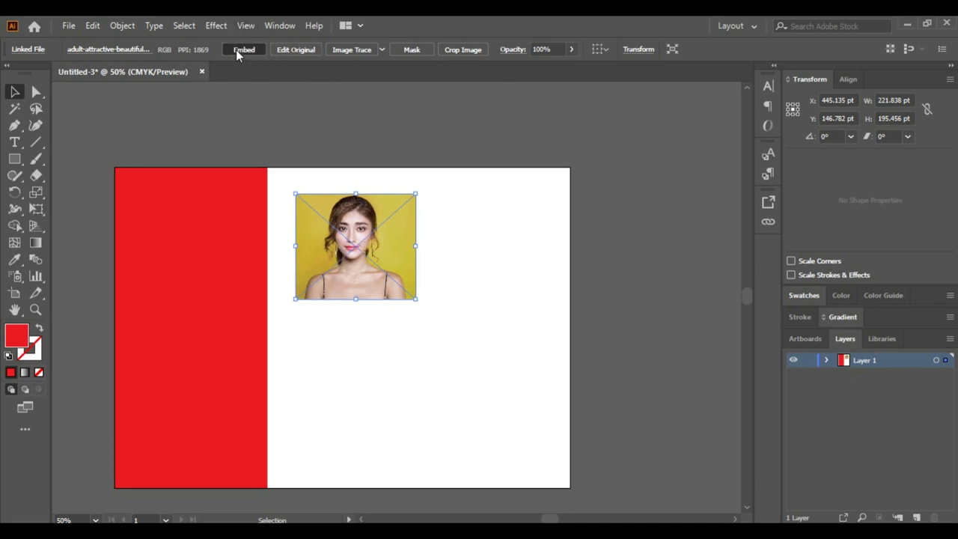
{"action": "left_click", "coordinate": [387, 338]}
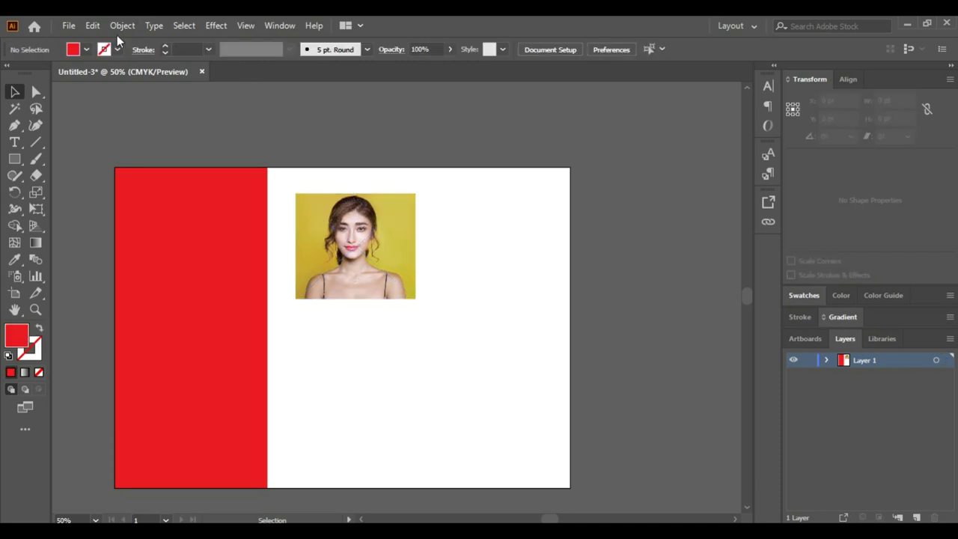
Step: Load leafless-tree-on-grass-field-1102909 for placing as an embedded (unlinked) image
{"action": "left_click", "coordinate": [67, 27]}
{"action": "left_click", "coordinate": [113, 252]}
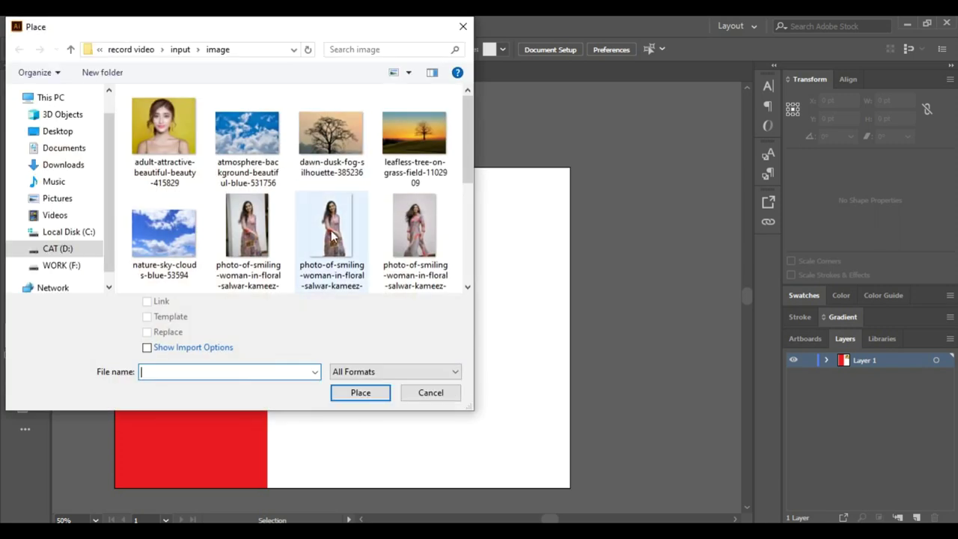
{"action": "left_click", "coordinate": [411, 131]}
{"action": "left_click", "coordinate": [147, 303]}
{"action": "left_click", "coordinate": [147, 303]}
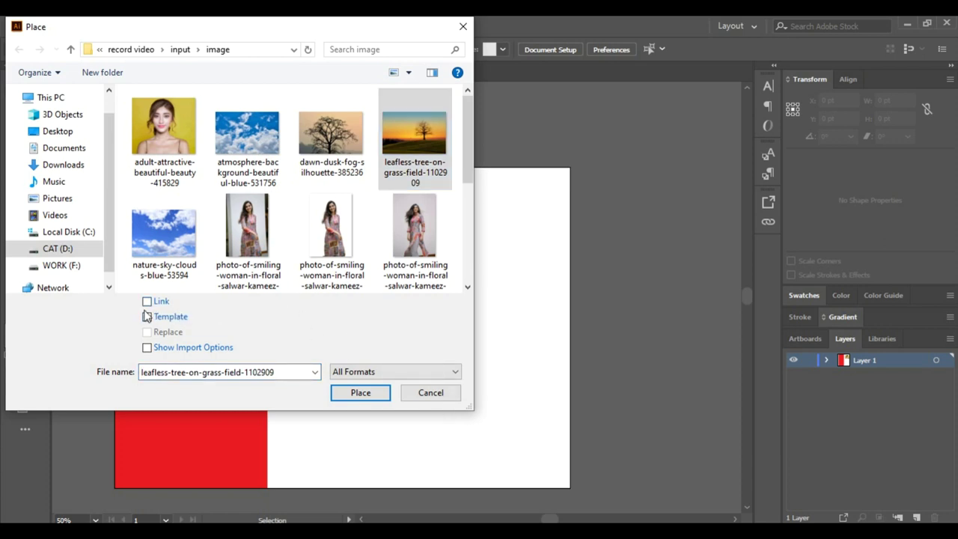
{"action": "left_click", "coordinate": [360, 393]}
Step: Place the tree photo below the portrait and draw a pink 11.15 × 21 cm panel down the left side
{"action": "left_click_drag", "start_coordinate": [293, 337], "coordinate": [448, 437]}
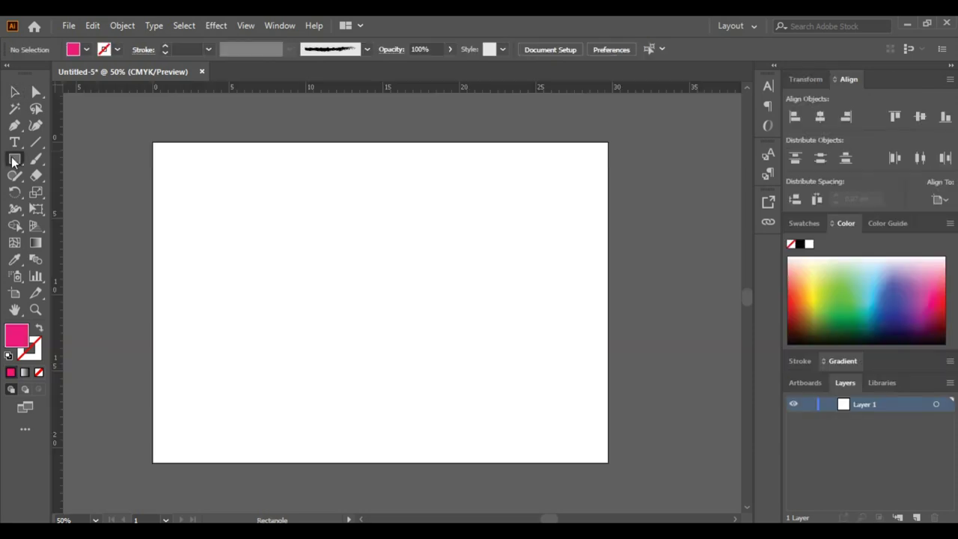
{"action": "key", "text": "m"}
{"action": "left_click_drag", "start_coordinate": [153, 143], "coordinate": [324, 461]}
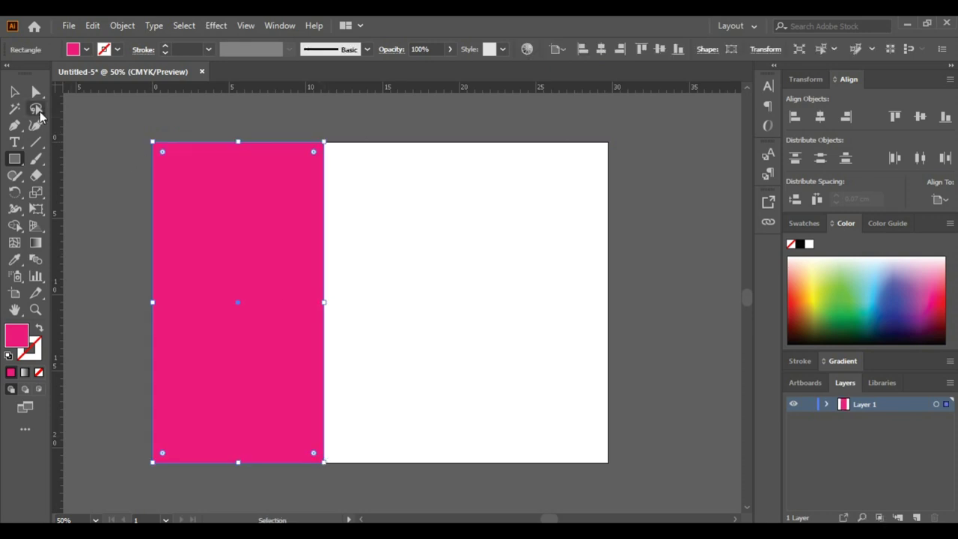
Step: Deselect the magenta panel and load adult-attractive-beautiful-beauty-415829 for placing
{"action": "left_click", "coordinate": [13, 94]}
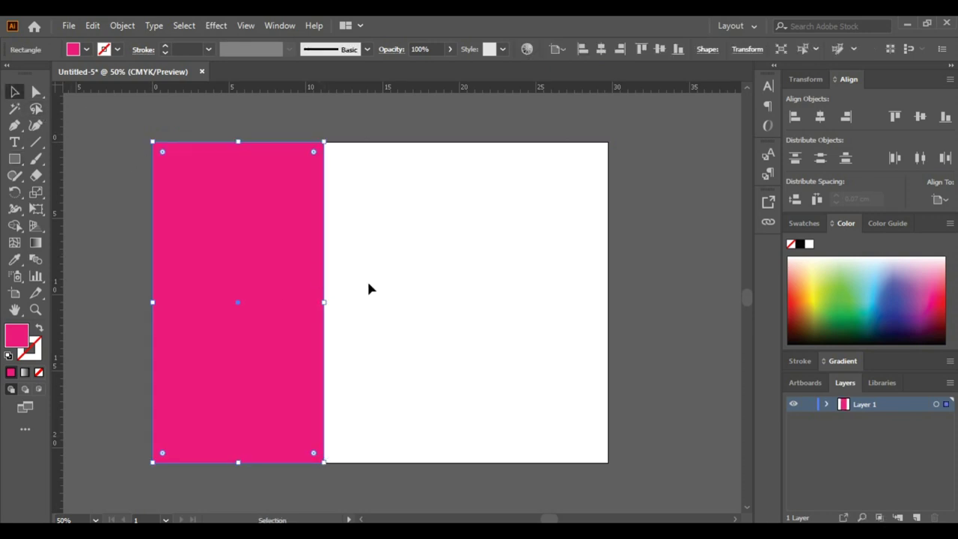
{"action": "left_click", "coordinate": [268, 131]}
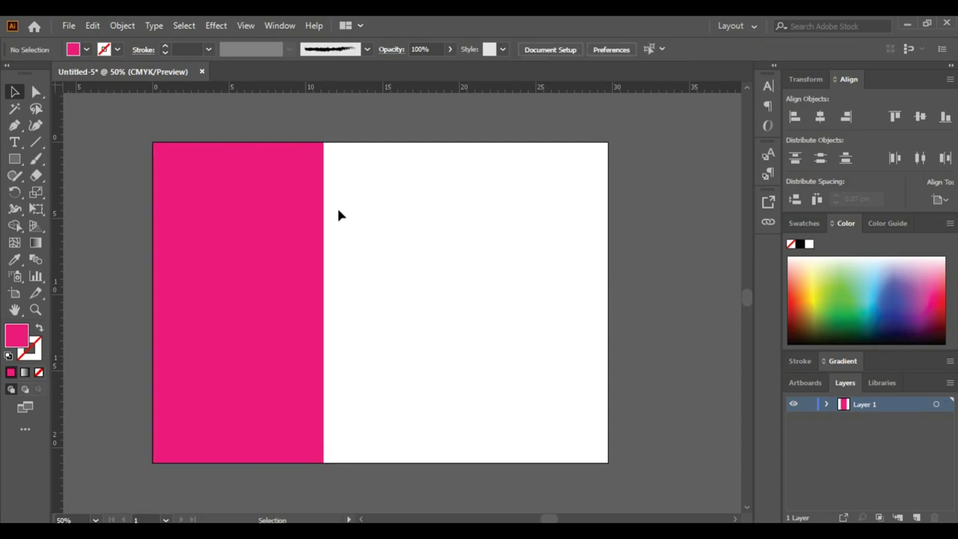
{"action": "left_click", "coordinate": [68, 26]}
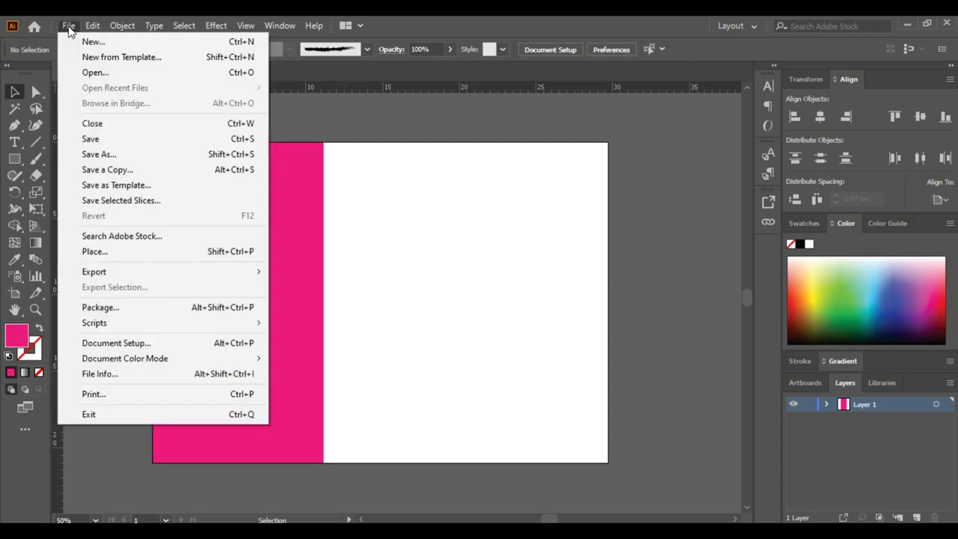
{"action": "left_click", "coordinate": [91, 252]}
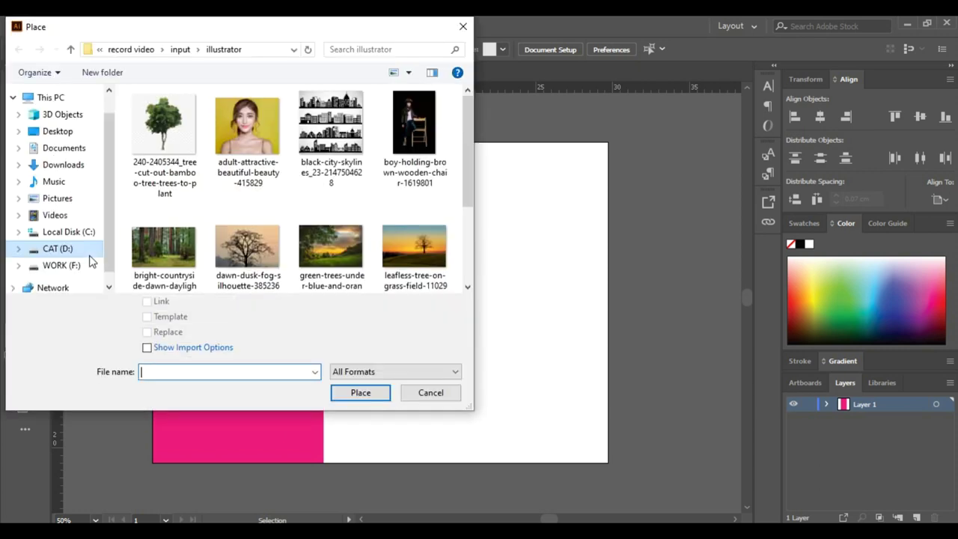
{"action": "left_click", "coordinate": [253, 153]}
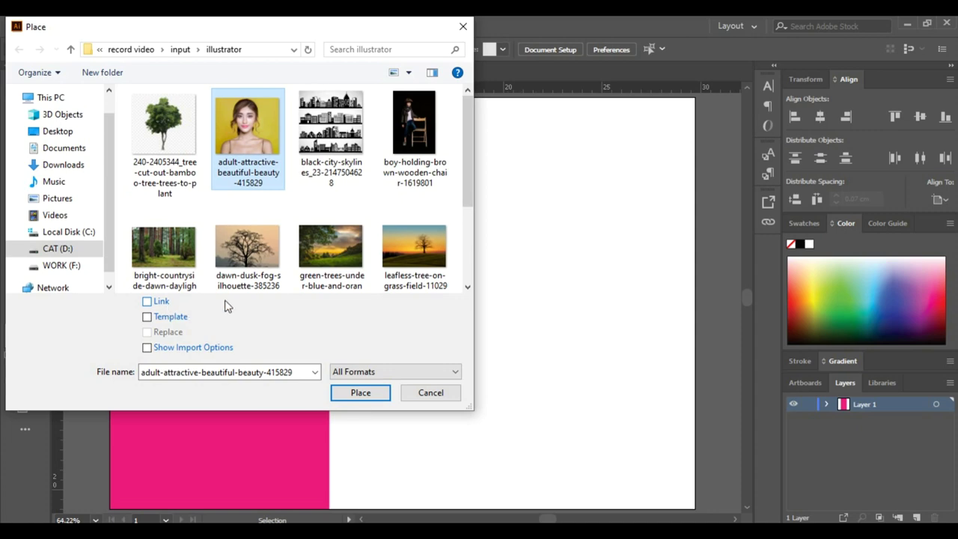
{"action": "left_click", "coordinate": [360, 395]}
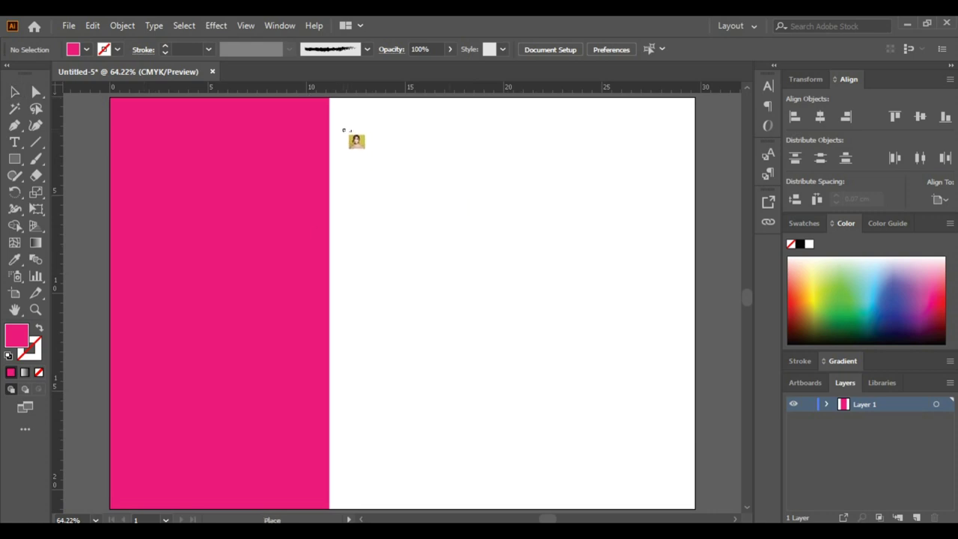
Step: Place the portrait and move it left so it straddles the magenta panel's right edge
{"action": "left_click_drag", "start_coordinate": [343, 130], "coordinate": [555, 375]}
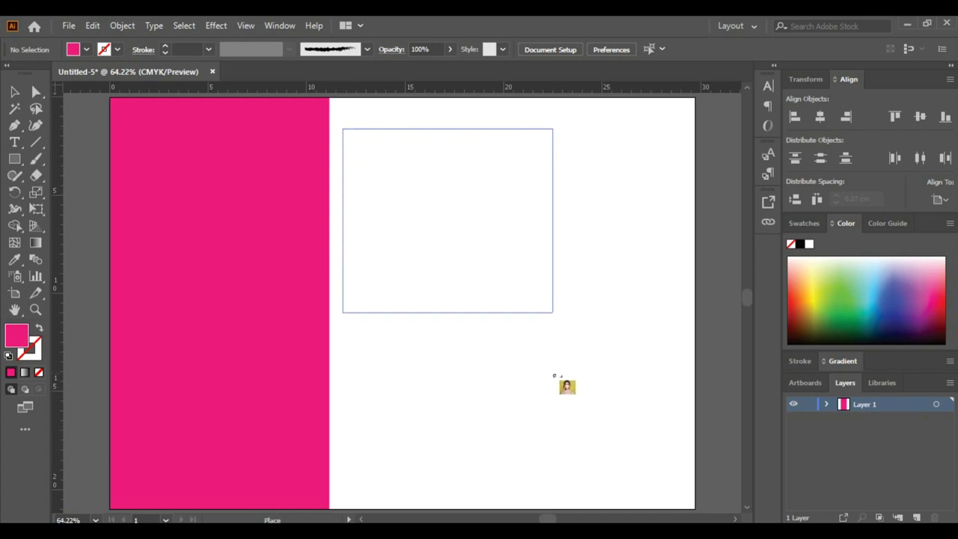
{"action": "left_click_drag", "start_coordinate": [555, 375], "coordinate": [553, 380]}
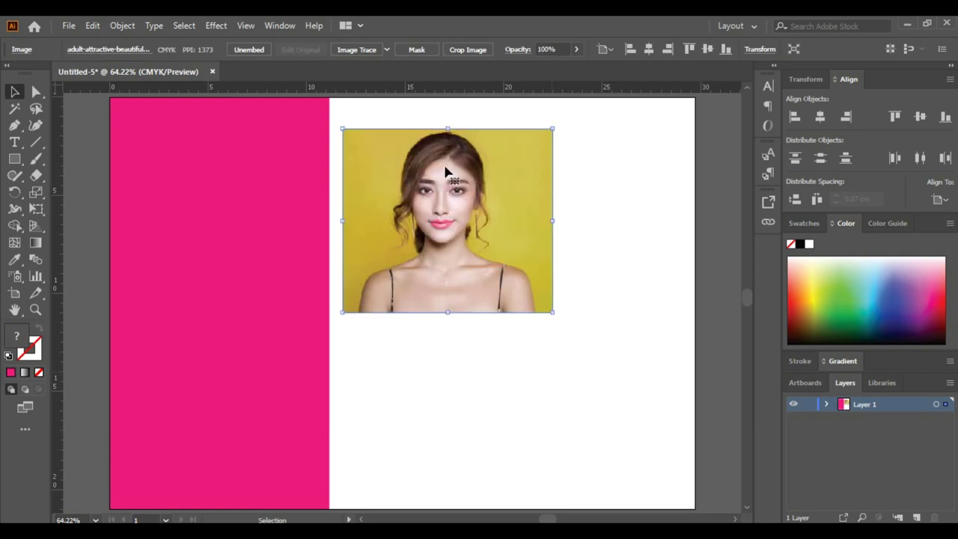
{"action": "left_click_drag", "start_coordinate": [444, 185], "coordinate": [313, 201]}
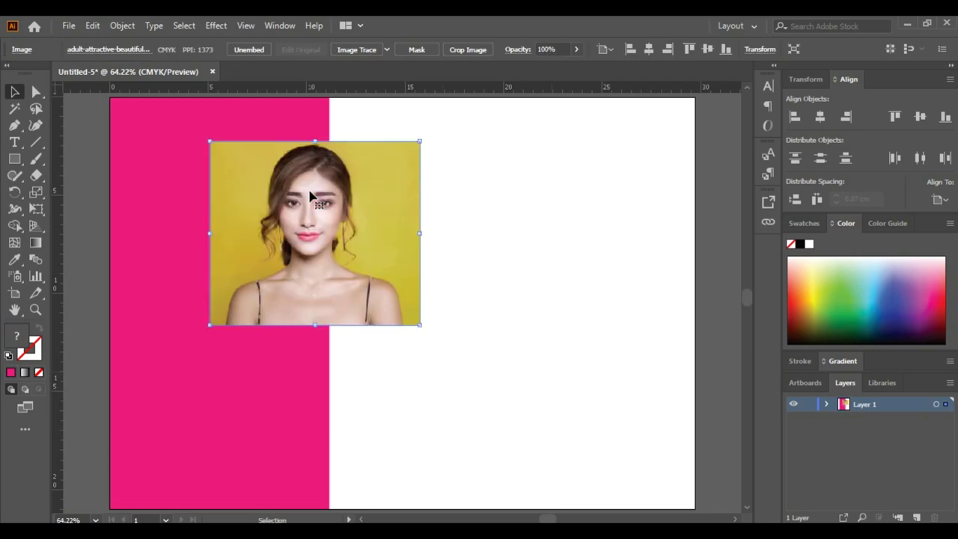
{"action": "left_click_drag", "start_coordinate": [348, 228], "coordinate": [335, 226]}
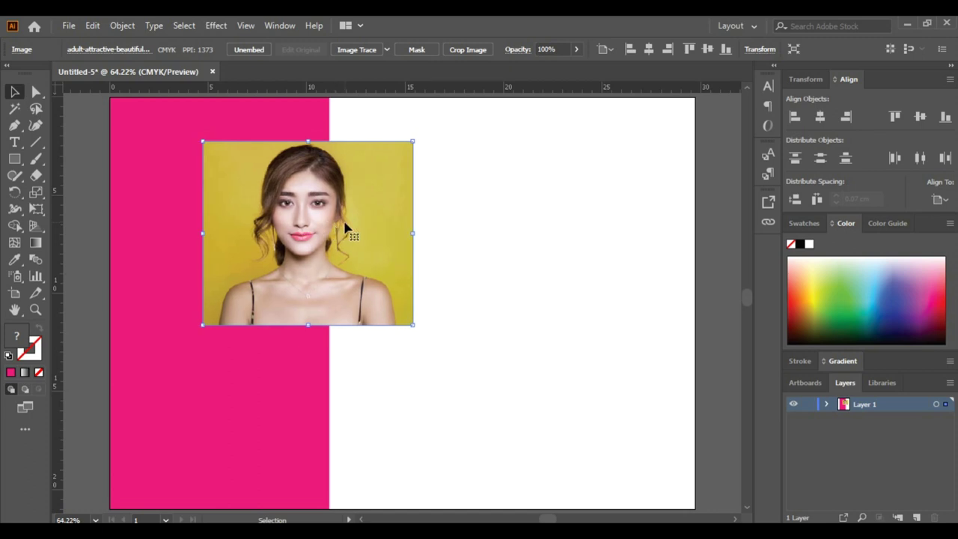
Step: Restack the portrait so it sits in front of the magenta panel
{"action": "key", "text": "ctrl+shift+b"}
{"action": "key", "text": "ctrl+shift+bracketleft"}
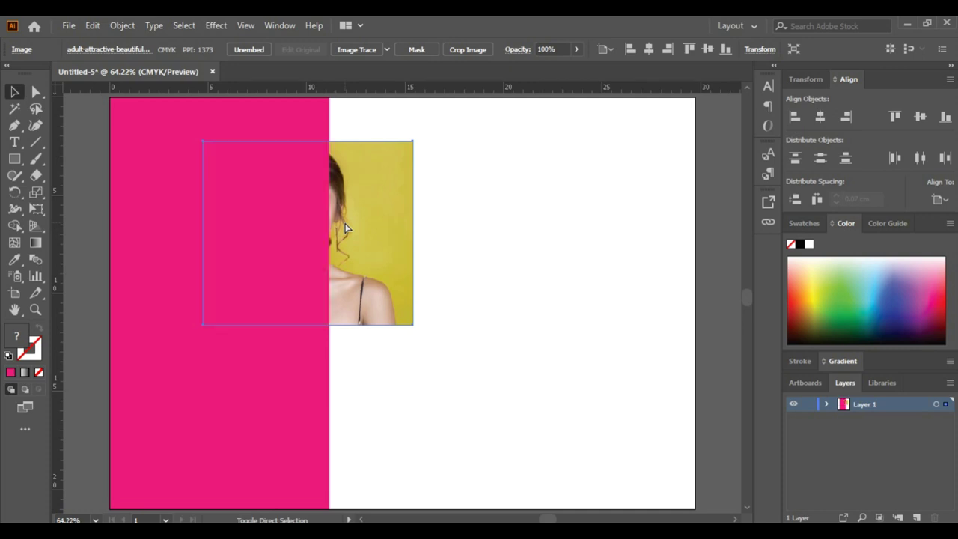
{"action": "key", "text": "ctrl+shift+bracketright"}
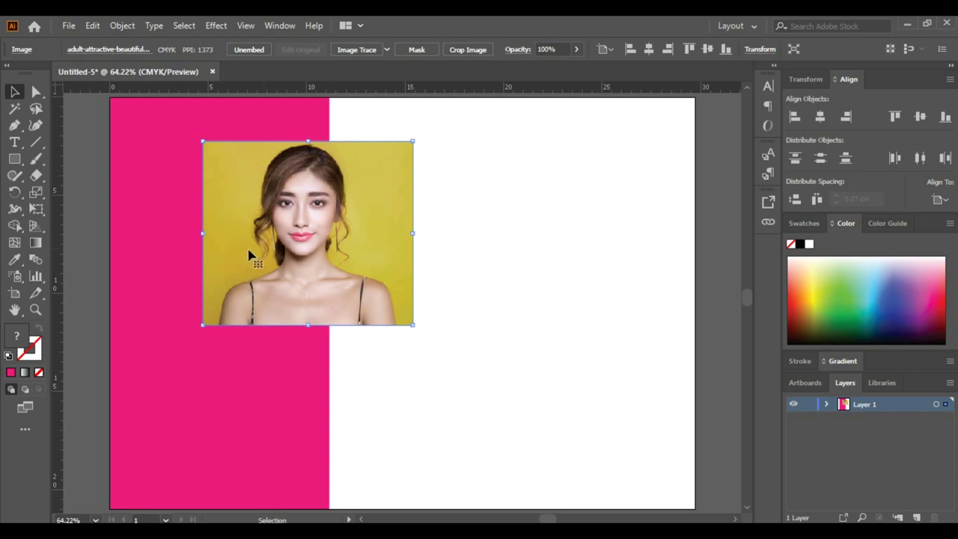
Step: Draw a circle with the Ellipse tool over the portrait's face, then deselect
{"action": "left_click", "coordinate": [14, 159]}
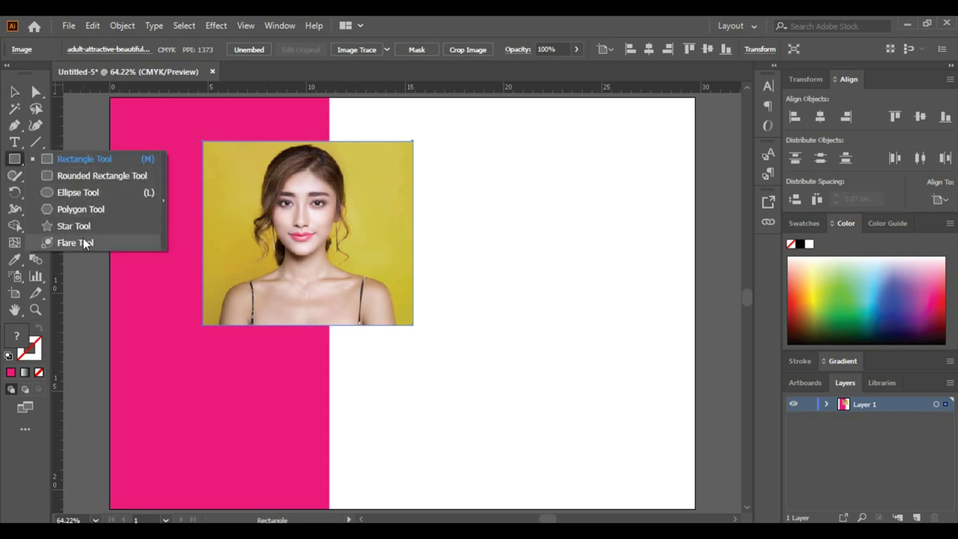
{"action": "left_click", "coordinate": [78, 192]}
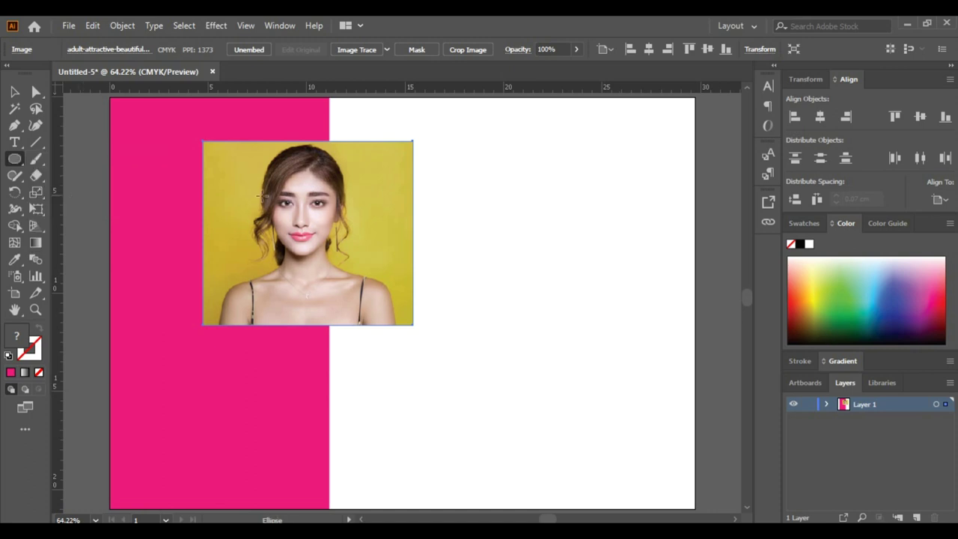
{"action": "left_click_drag", "start_coordinate": [228, 150], "coordinate": [392, 315]}
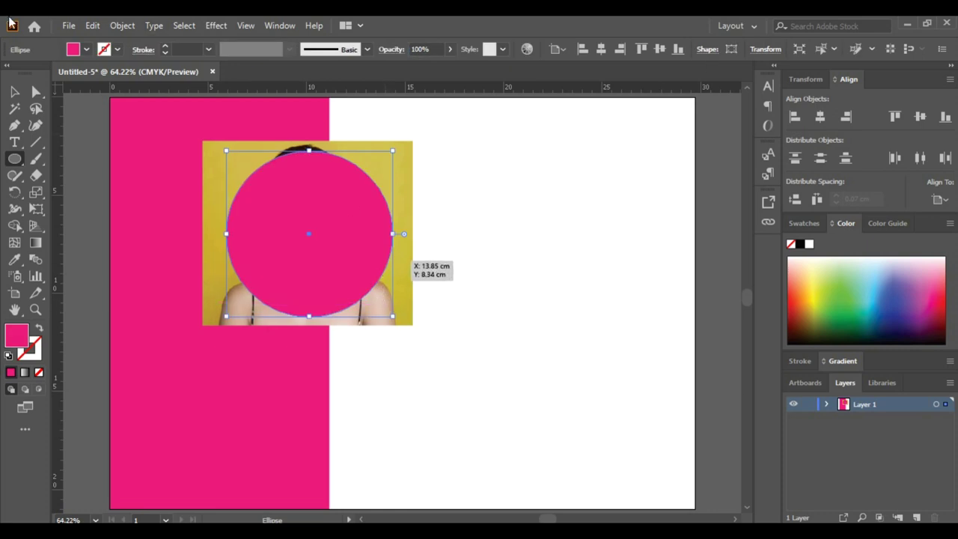
{"action": "left_click", "coordinate": [15, 92]}
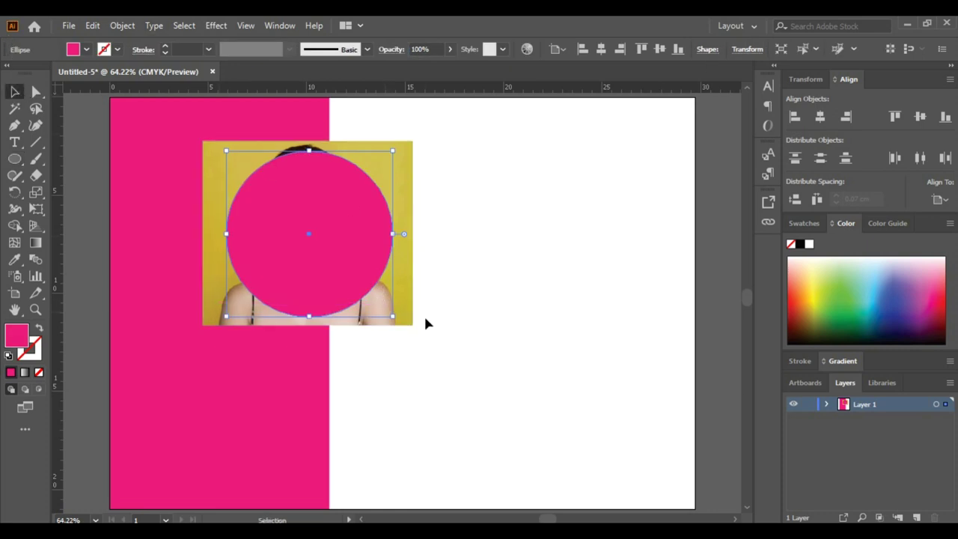
{"action": "left_click", "coordinate": [470, 291]}
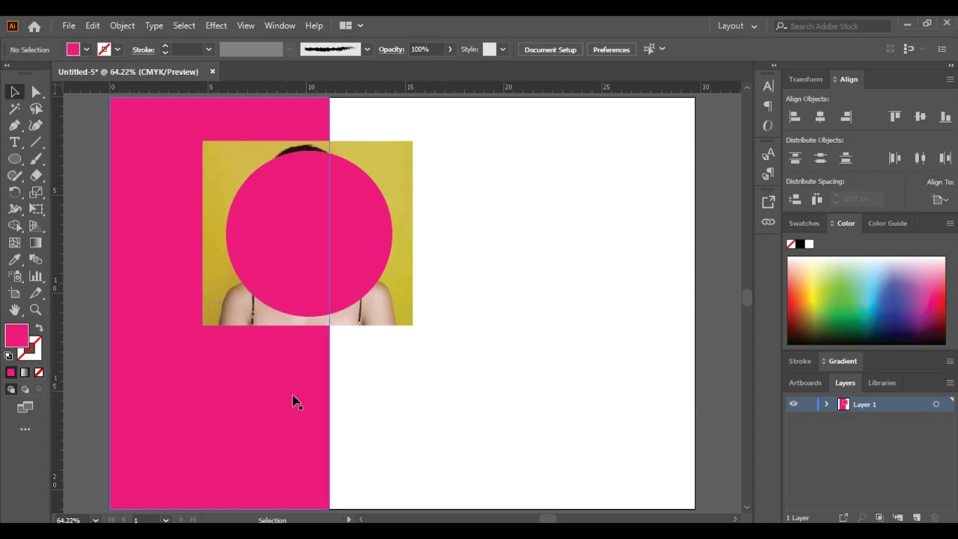
Step: Select the magenta background panel and lock it with Ctrl+2, unlocking and relocking once
{"action": "left_click_drag", "start_coordinate": [414, 357], "coordinate": [269, 279]}
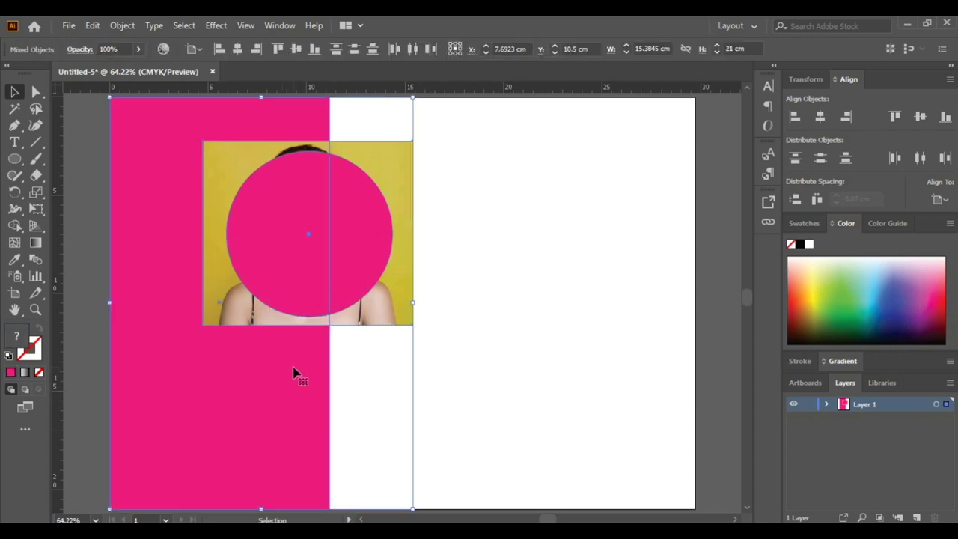
{"action": "key", "text": "ctrl+shift+a"}
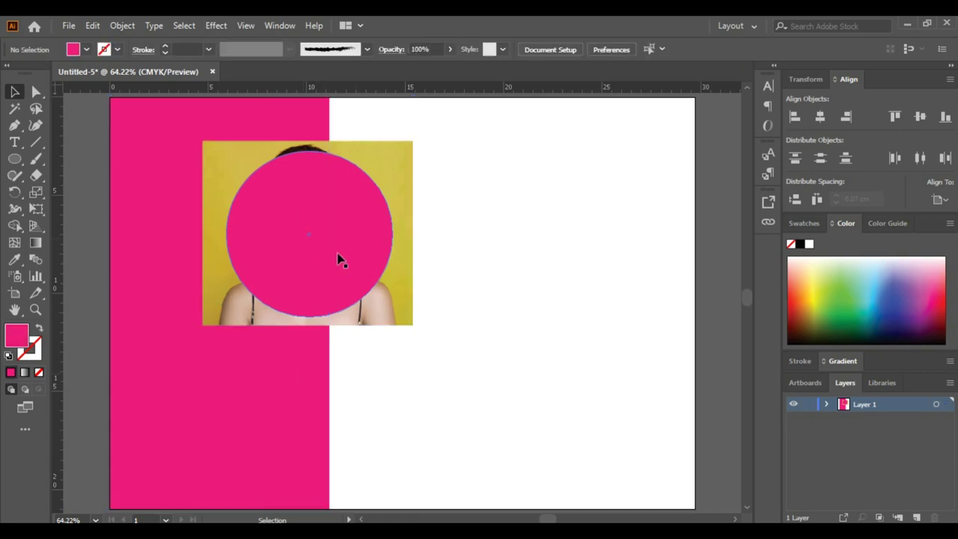
{"action": "left_click", "coordinate": [284, 390]}
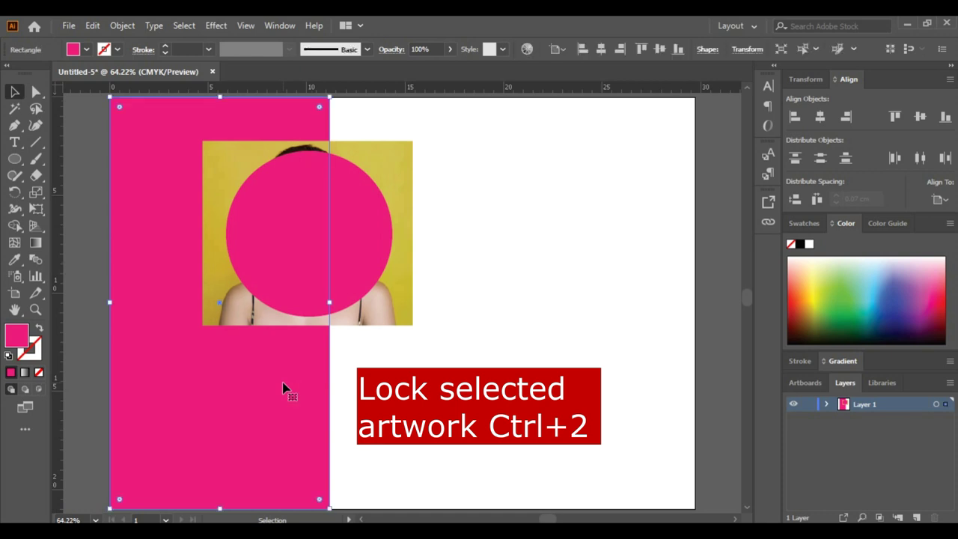
{"action": "key", "text": "ctrl"}
{"action": "key", "text": "ctrl+2"}
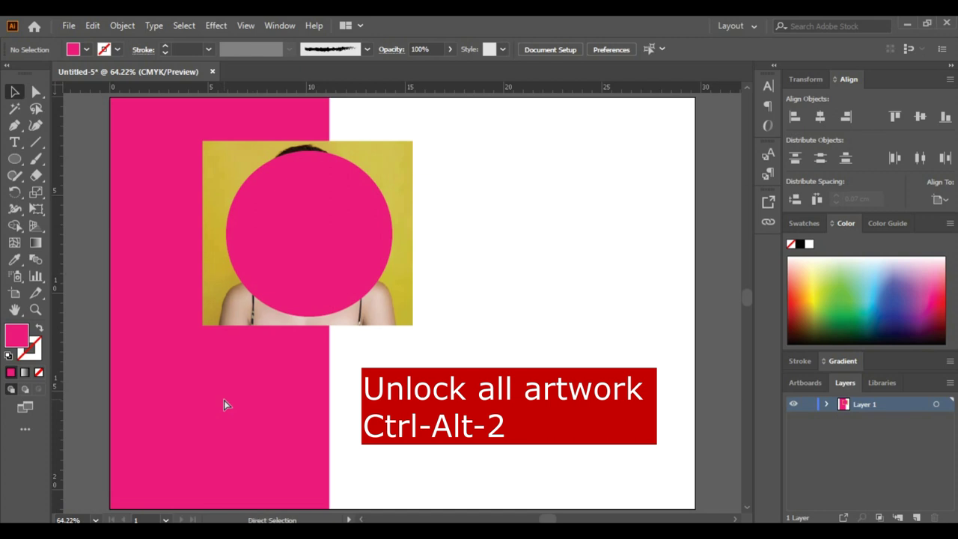
{"action": "key", "text": "ctrl+alt+2"}
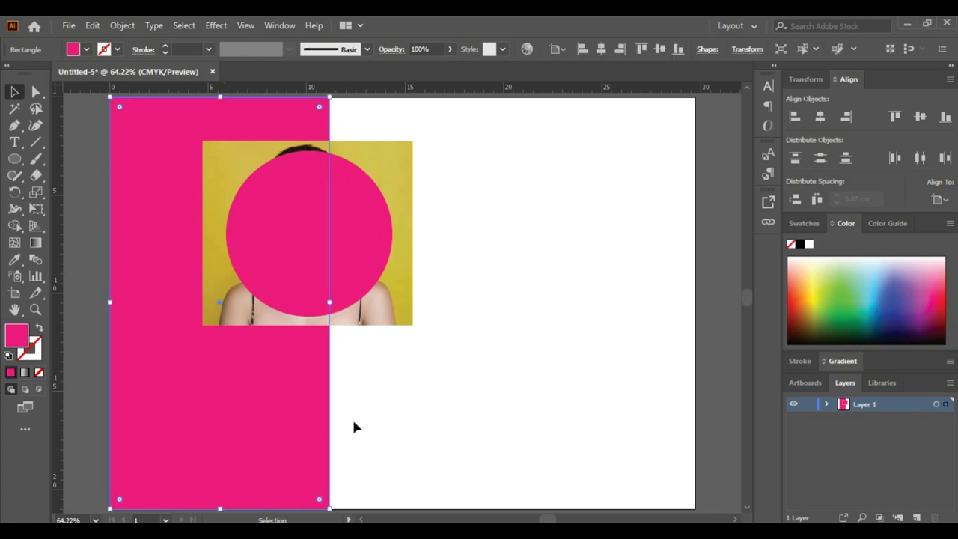
{"action": "key", "text": "a"}
{"action": "key", "text": "ctrl+shift+a"}
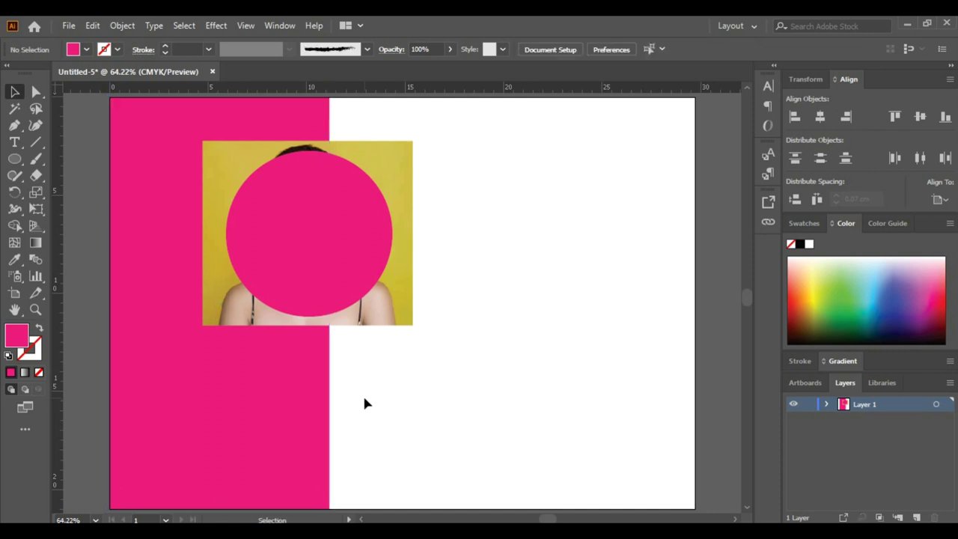
Step: Select the portrait photo and the circle together
{"action": "left_click_drag", "start_coordinate": [479, 274], "coordinate": [313, 195]}
{"action": "left_click", "coordinate": [455, 265]}
{"action": "left_click_drag", "start_coordinate": [453, 253], "coordinate": [358, 219]}
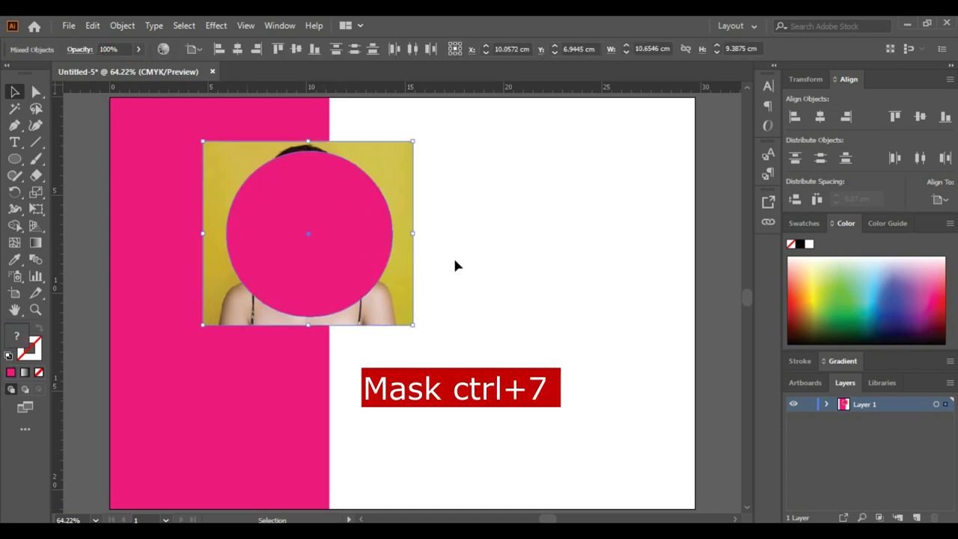
Step: Clip the portrait inside the circle, move it right, and nudge the photo within the frame
{"action": "key", "text": "ctrl+7"}
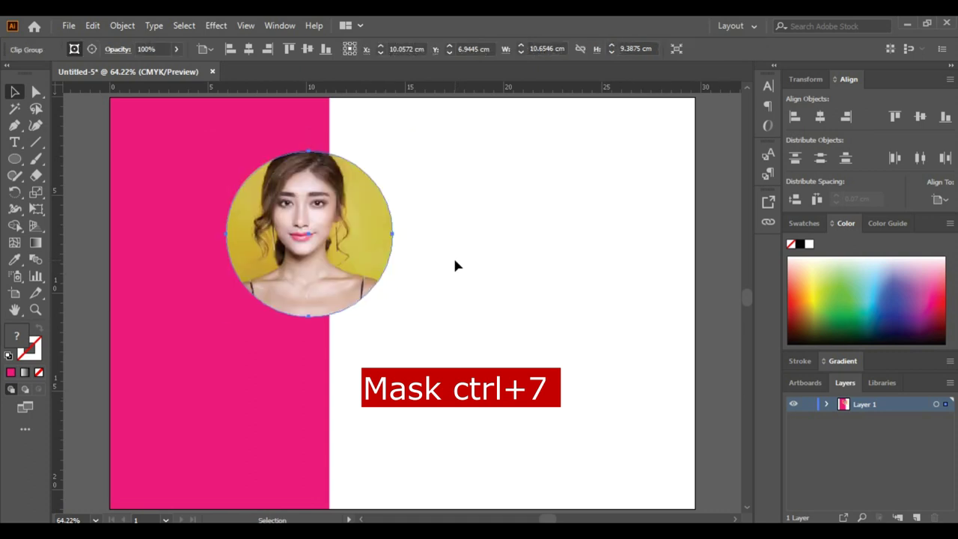
{"action": "left_click_drag", "start_coordinate": [339, 217], "coordinate": [496, 226]}
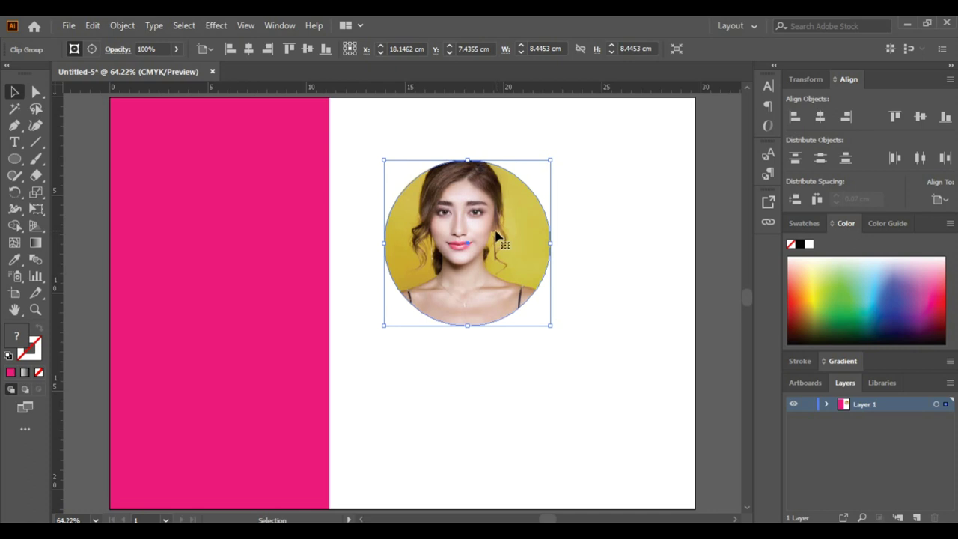
{"action": "double_click", "coordinate": [496, 236]}
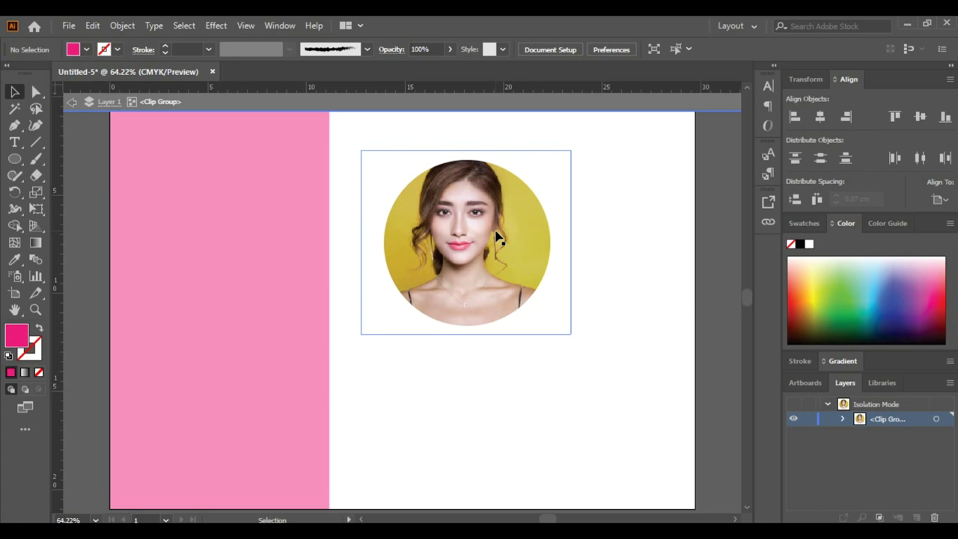
{"action": "left_click_drag", "start_coordinate": [474, 236], "coordinate": [480, 238]}
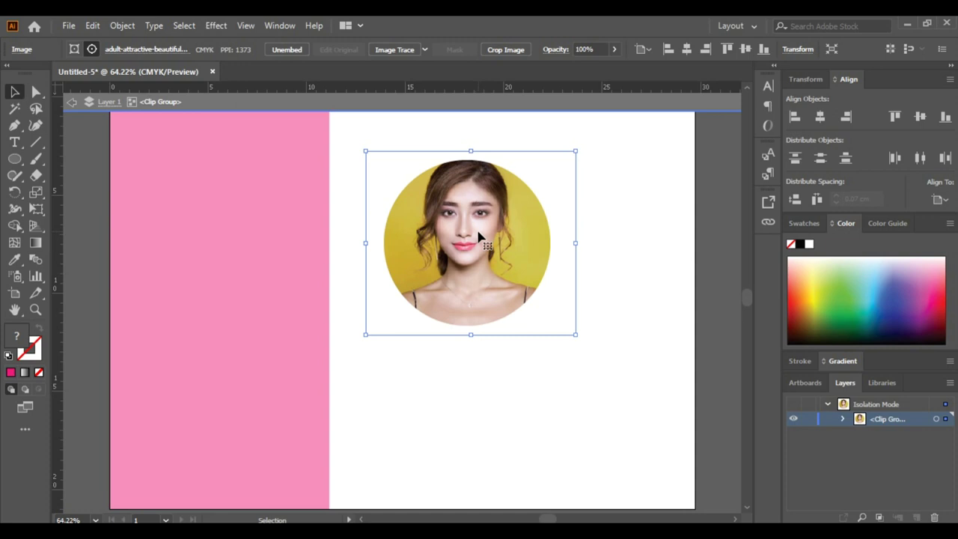
{"action": "key", "text": "Right"}
{"action": "key", "text": "Right"}
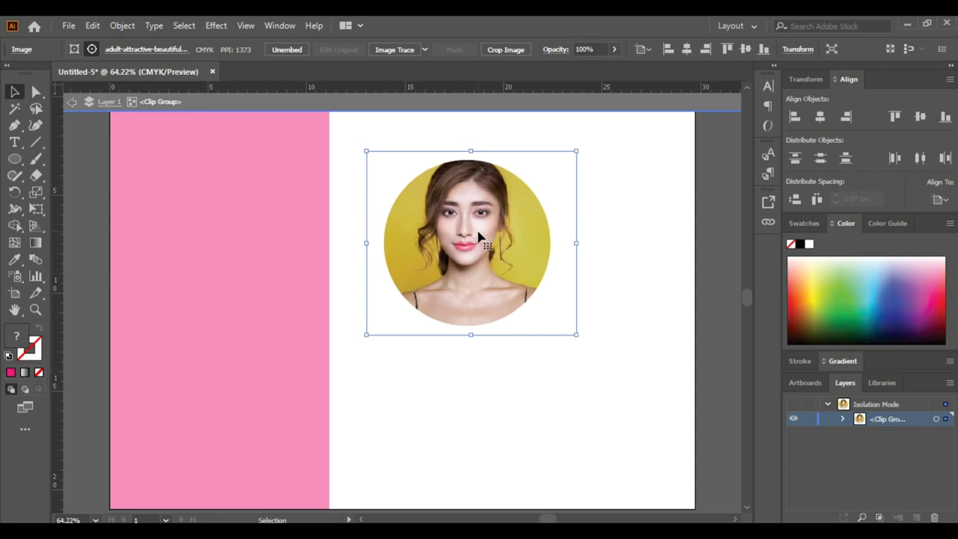
{"action": "key", "text": "Down"}
{"action": "key", "text": "Down"}
{"action": "key", "text": "Down"}
{"action": "key", "text": "Down"}
{"action": "key", "text": "Down"}
{"action": "key", "text": "Down"}
{"action": "key", "text": "Down"}
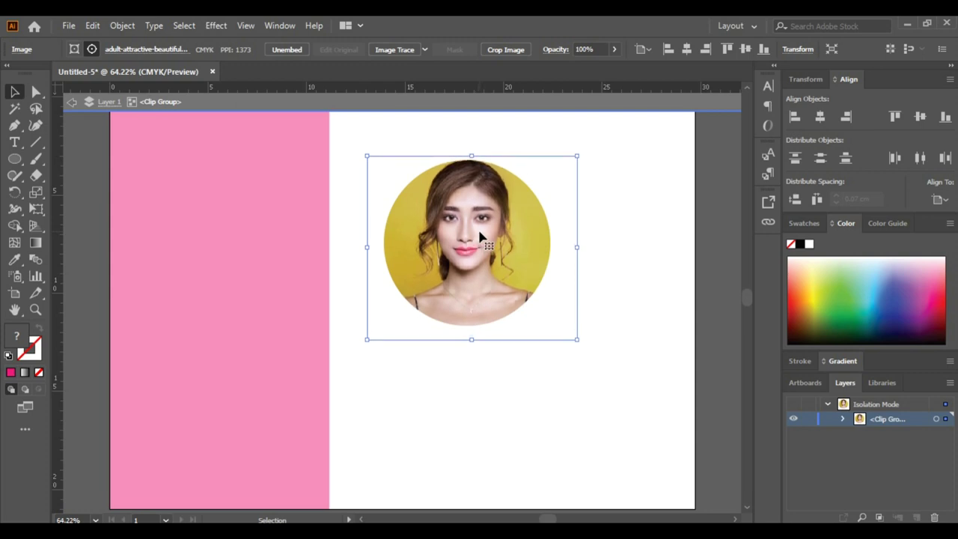
Step: Exit the clip group and move the round portrait onto the top of the magenta panel
{"action": "left_click", "coordinate": [712, 302]}
{"action": "double_click", "coordinate": [712, 301]}
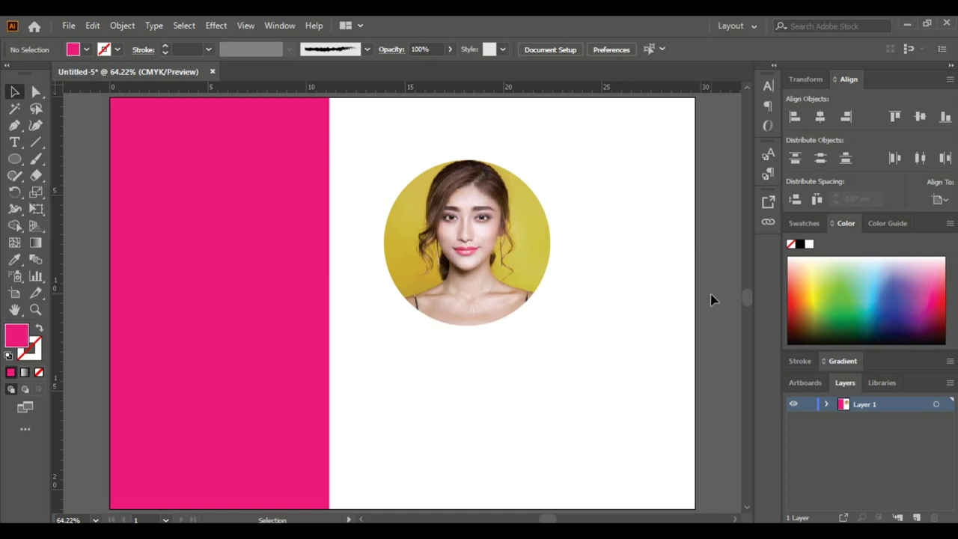
{"action": "left_click_drag", "start_coordinate": [502, 246], "coordinate": [262, 200]}
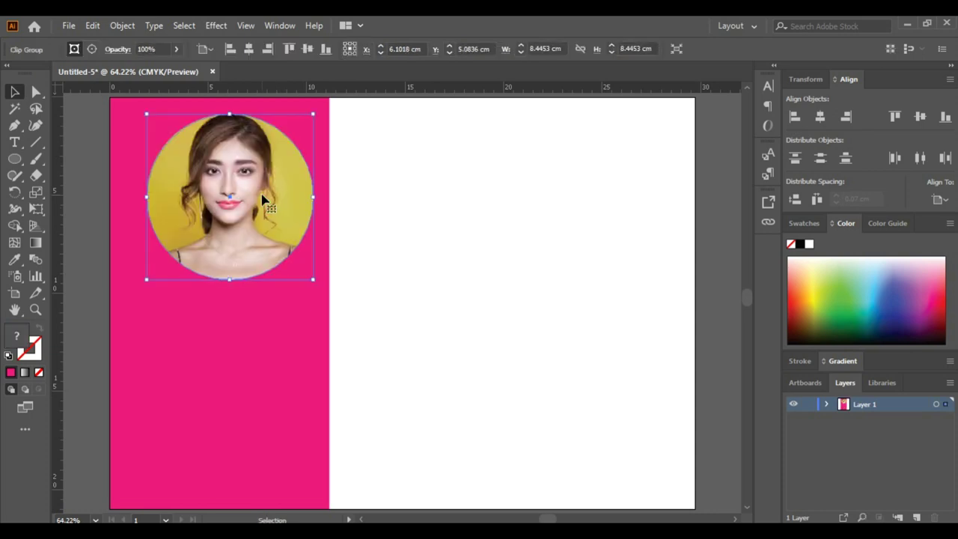
Step: Draw a magenta rectangle on the white half of the artboard
{"action": "left_click", "coordinate": [456, 257]}
{"action": "scroll", "coordinate": [393, 259], "scroll_direction": "down", "scroll_amount": 1}
{"action": "key", "text": "space"}
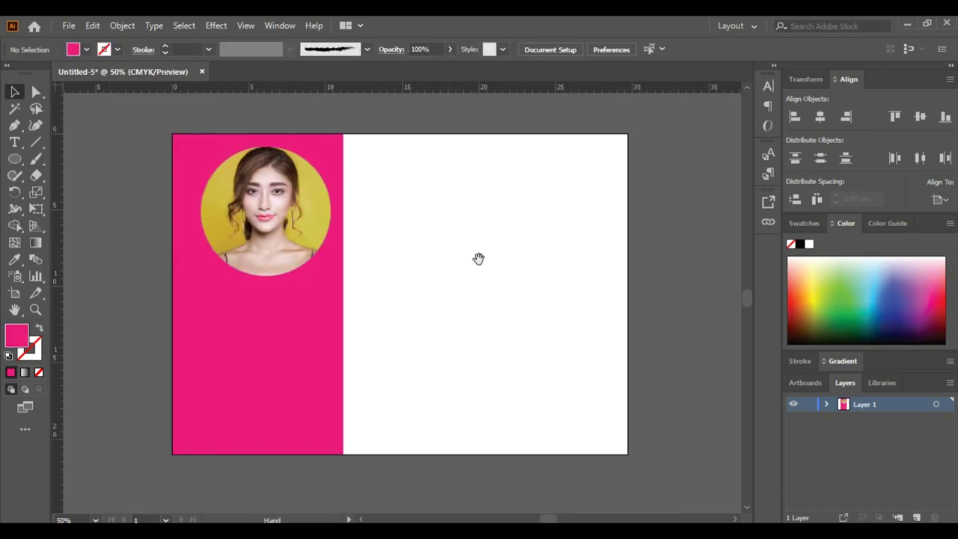
{"action": "left_click_drag", "start_coordinate": [479, 261], "coordinate": [434, 282]}
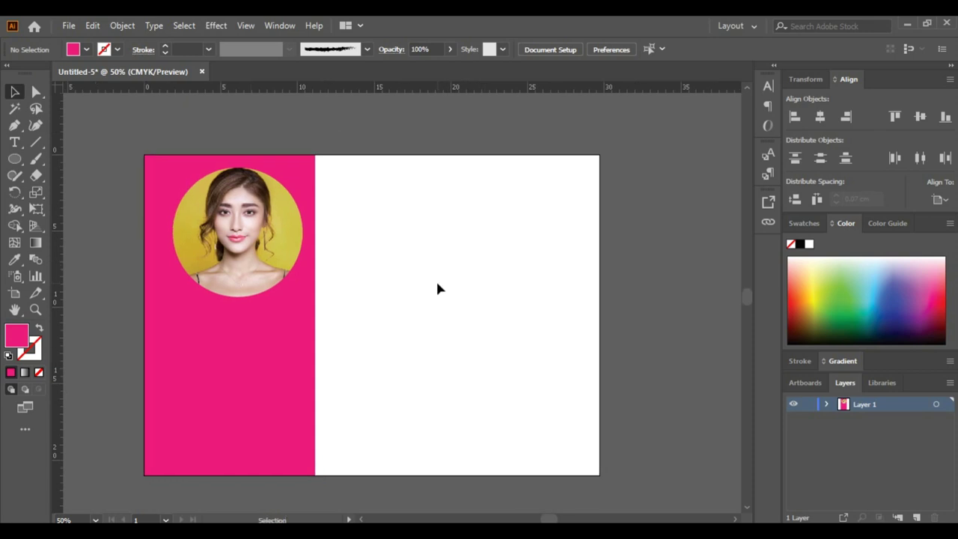
{"action": "left_click_drag", "start_coordinate": [14, 159], "coordinate": [67, 159]}
{"action": "mouse_move", "coordinate": [347, 183]}
{"action": "left_mouse_down"}
{"action": "mouse_move", "coordinate": [442, 292]}
{"action": "mouse_move", "coordinate": [433, 280]}
{"action": "left_mouse_up"}
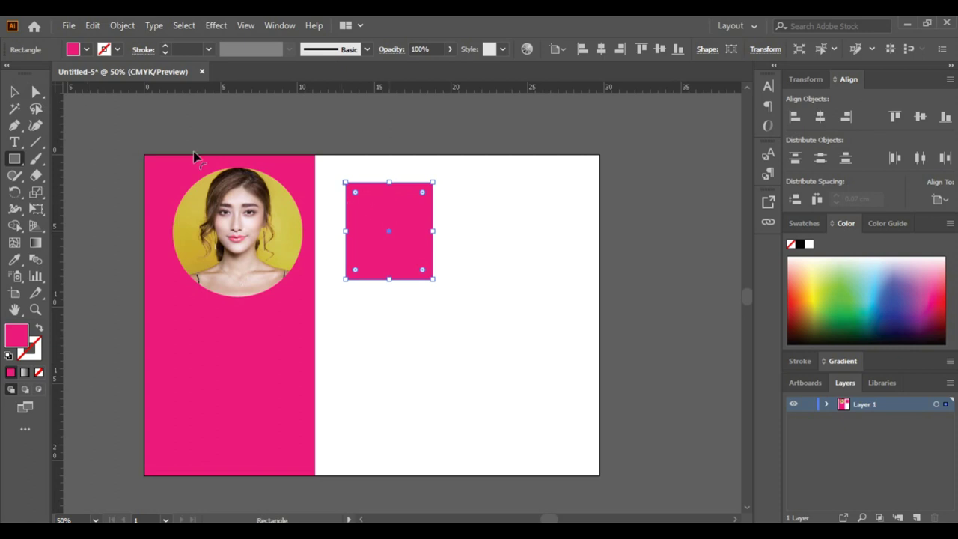
Step: Duplicate the rectangle into a 2x2 grid of magenta rectangles, then start File > Place
{"action": "key", "text": "v"}
{"action": "left_click_drag", "start_coordinate": [390, 215], "coordinate": [391, 337]}
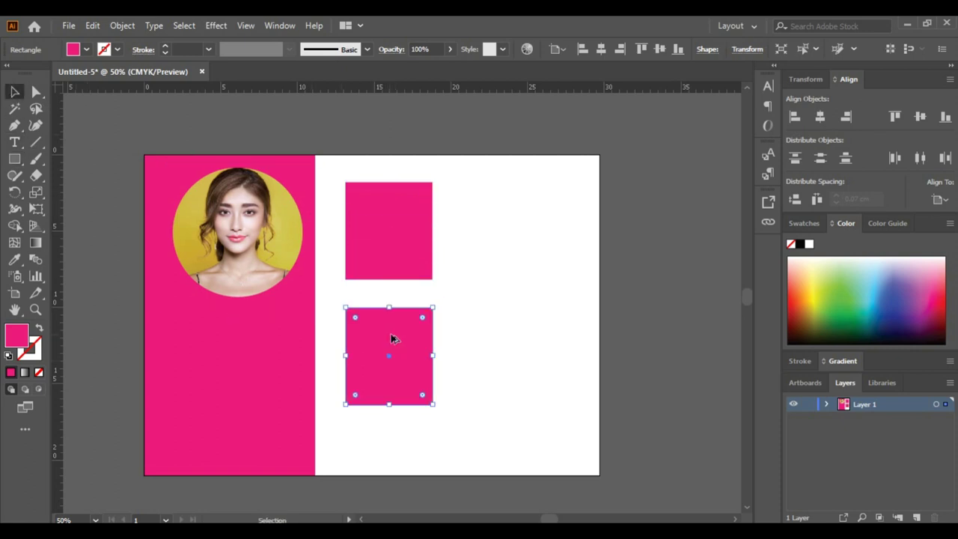
{"action": "left_click_drag", "start_coordinate": [382, 175], "coordinate": [386, 352]}
{"action": "left_click_drag", "start_coordinate": [398, 267], "coordinate": [516, 263]}
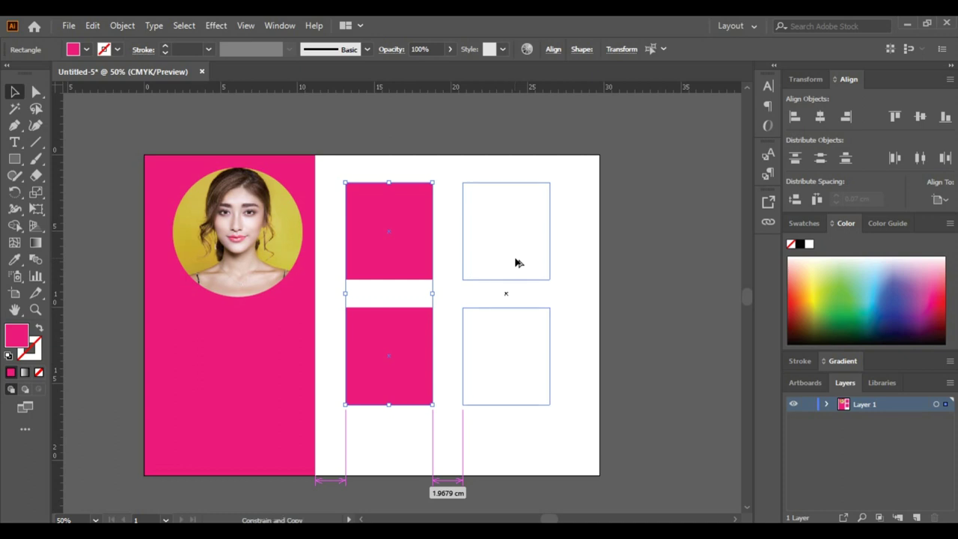
{"action": "left_click_drag", "start_coordinate": [517, 262], "coordinate": [517, 265]}
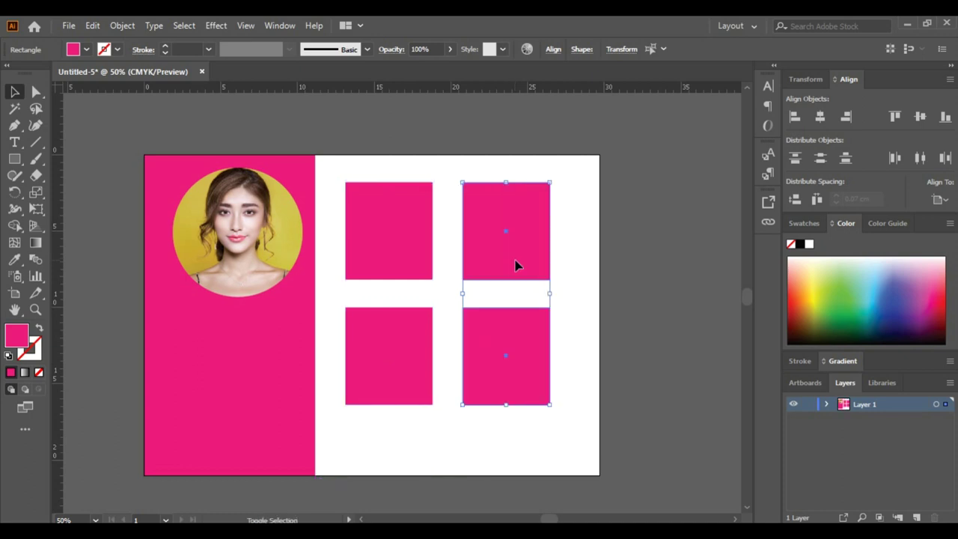
{"action": "left_click", "coordinate": [639, 335]}
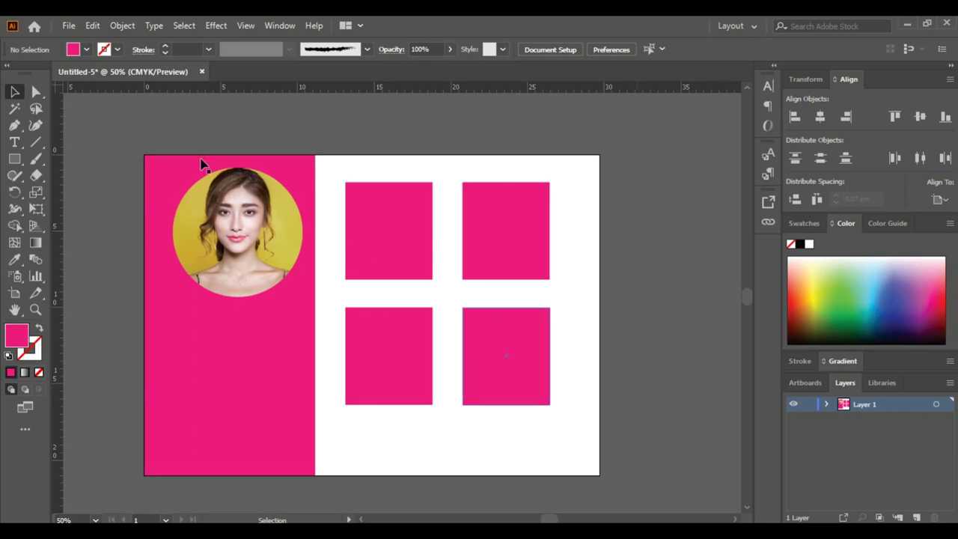
{"action": "left_click", "coordinate": [68, 26]}
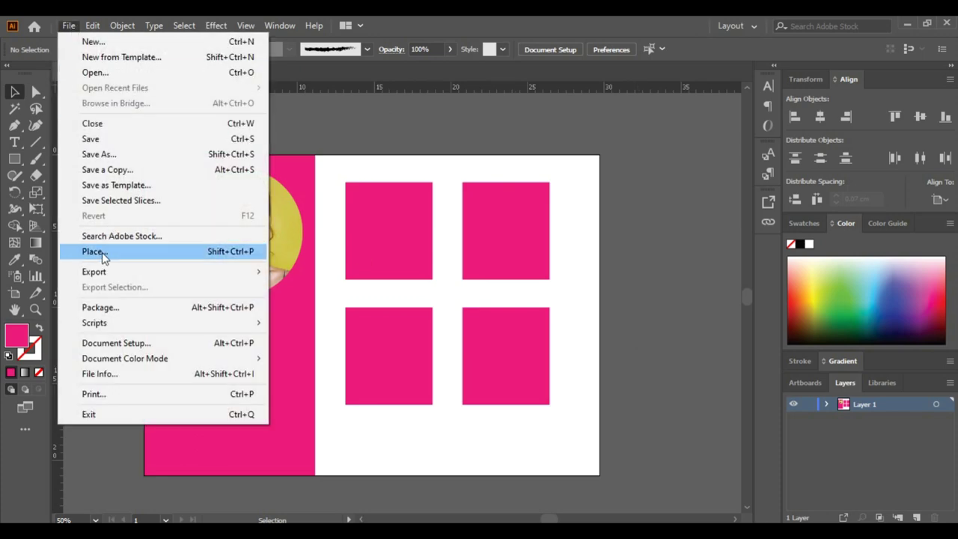
{"action": "left_click", "coordinate": [102, 252]}
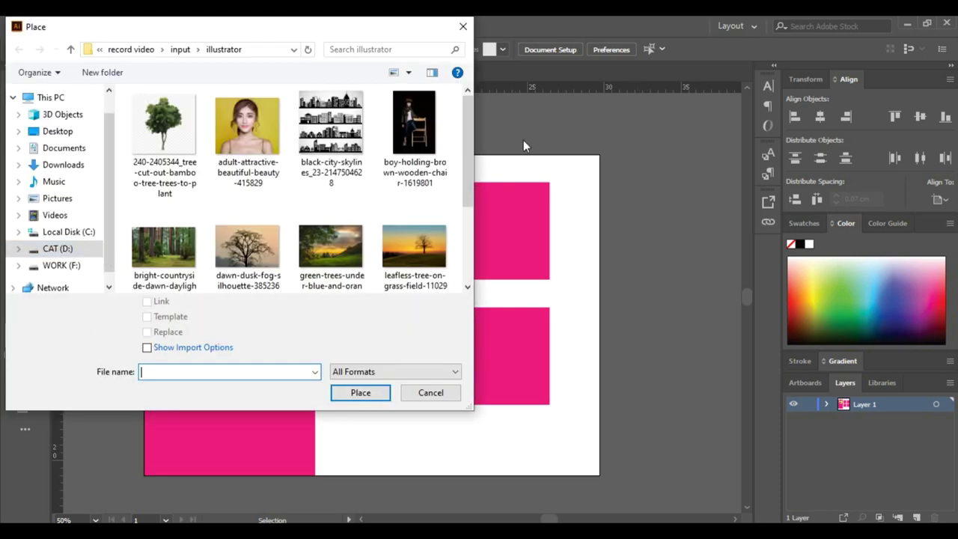
Step: Place the forest photo above the artboard and the green-trees landscape photo beside it
{"action": "left_click", "coordinate": [164, 251]}
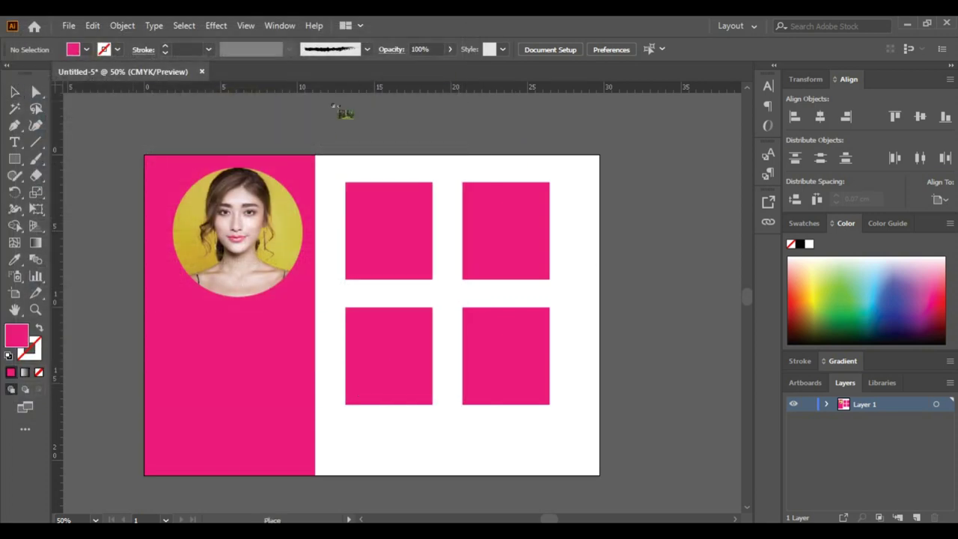
{"action": "left_click_drag", "start_coordinate": [323, 202], "coordinate": [472, 336]}
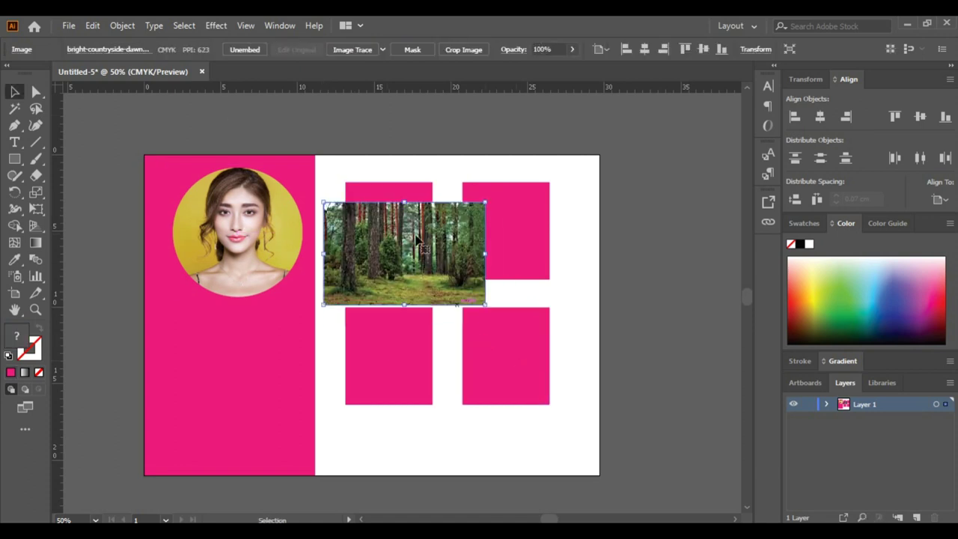
{"action": "scroll", "coordinate": [527, 282], "scroll_direction": "down", "scroll_amount": 1}
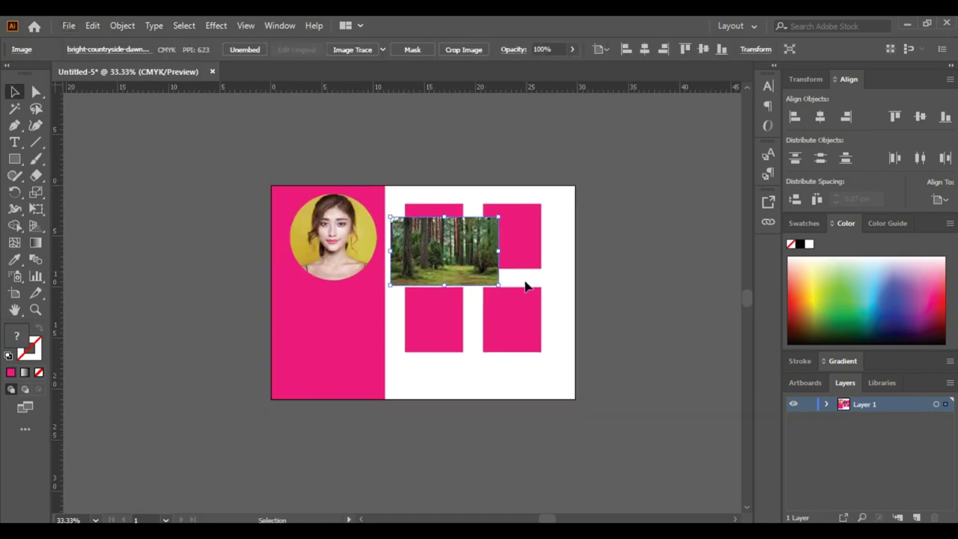
{"action": "left_click_drag", "start_coordinate": [644, 297], "coordinate": [560, 316]}
{"action": "left_click_drag", "start_coordinate": [373, 282], "coordinate": [378, 172]}
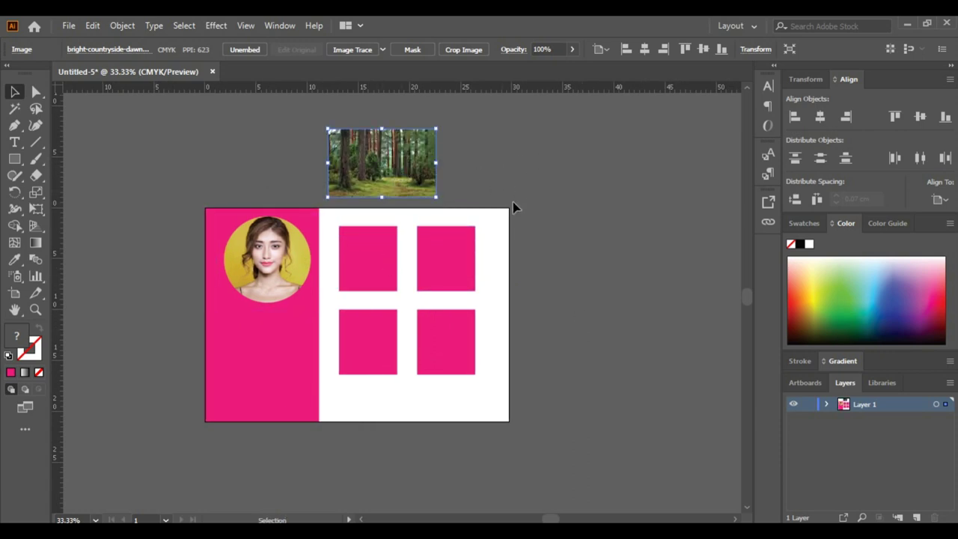
{"action": "left_click", "coordinate": [69, 25]}
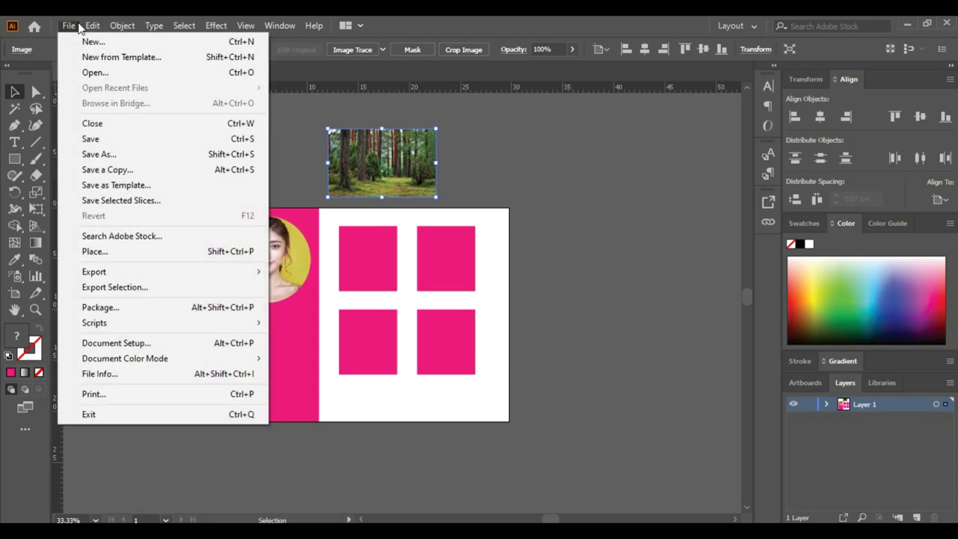
{"action": "left_click", "coordinate": [112, 254]}
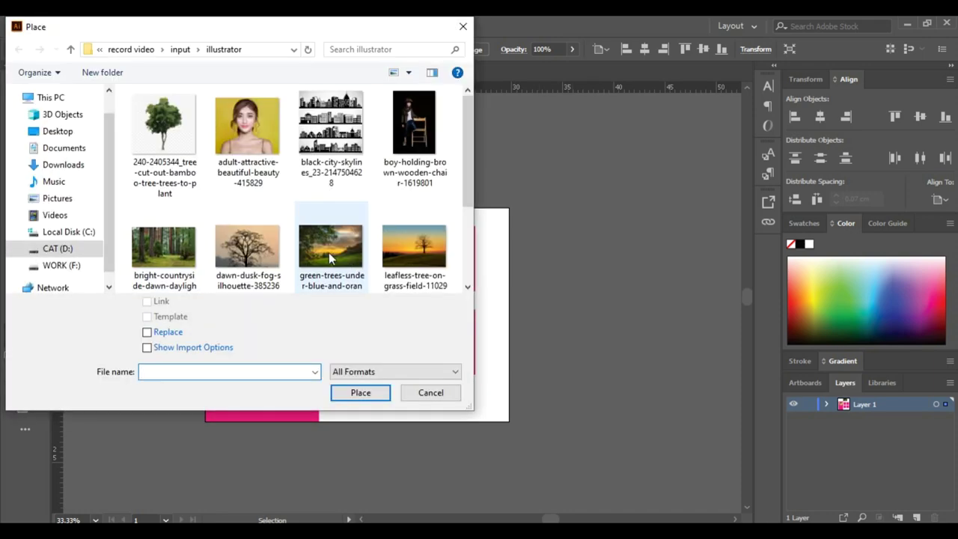
{"action": "left_click", "coordinate": [329, 252]}
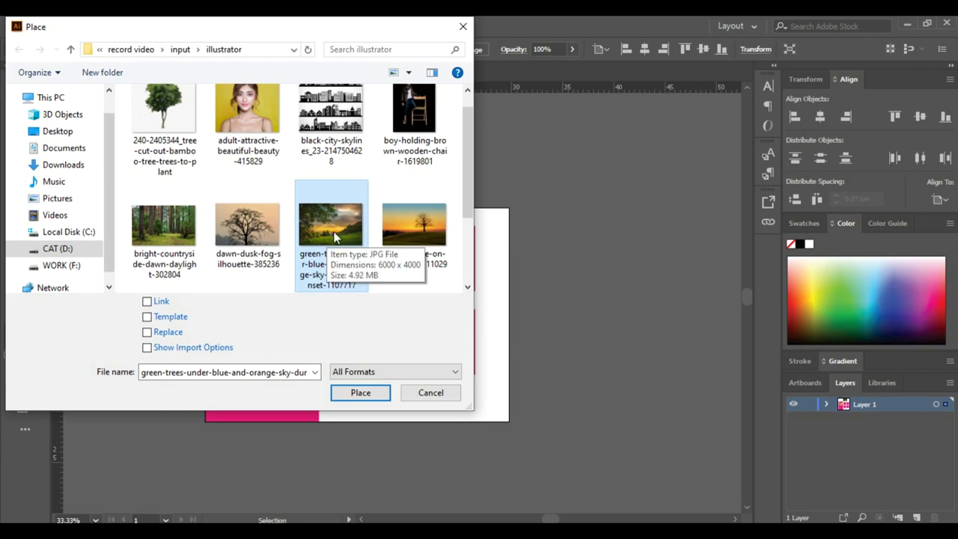
{"action": "left_click", "coordinate": [360, 392]}
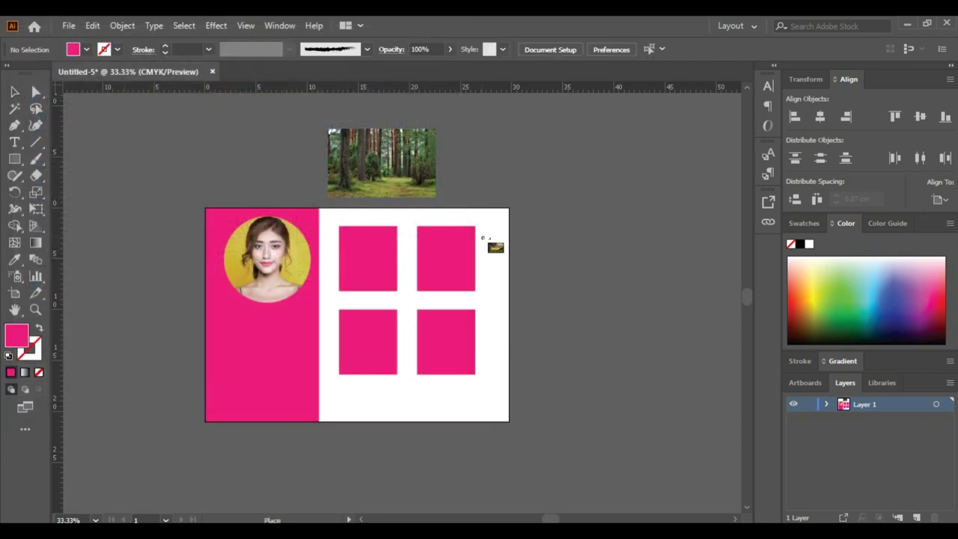
{"action": "left_click_drag", "start_coordinate": [455, 144], "coordinate": [563, 207]}
Step: Place the boy-holding-chair photo right of the artboard and the dawn-dusk tree photo below
{"action": "left_click", "coordinate": [68, 26]}
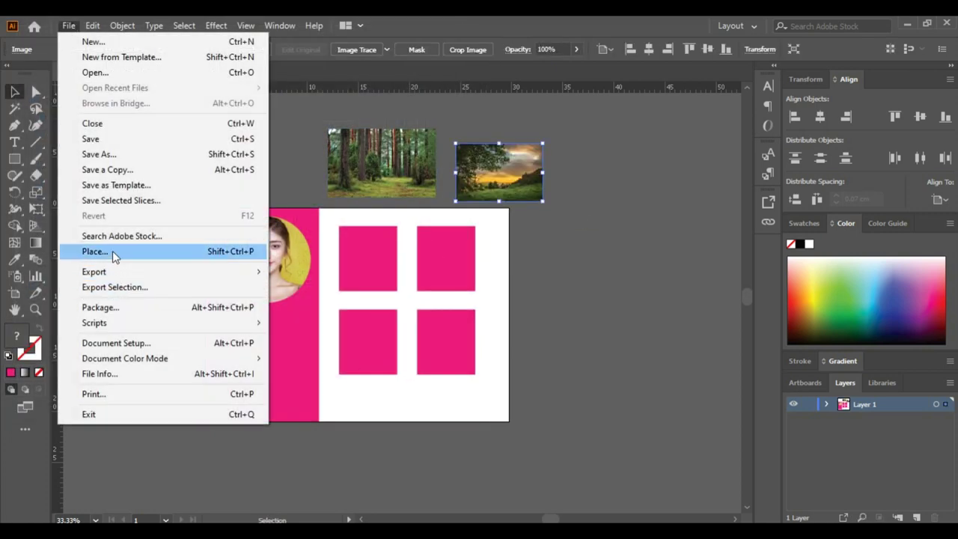
{"action": "left_click", "coordinate": [112, 254]}
{"action": "left_click", "coordinate": [414, 127]}
{"action": "left_click", "coordinate": [360, 392]}
{"action": "left_click_drag", "start_coordinate": [509, 238], "coordinate": [599, 360]}
{"action": "left_click", "coordinate": [68, 25]}
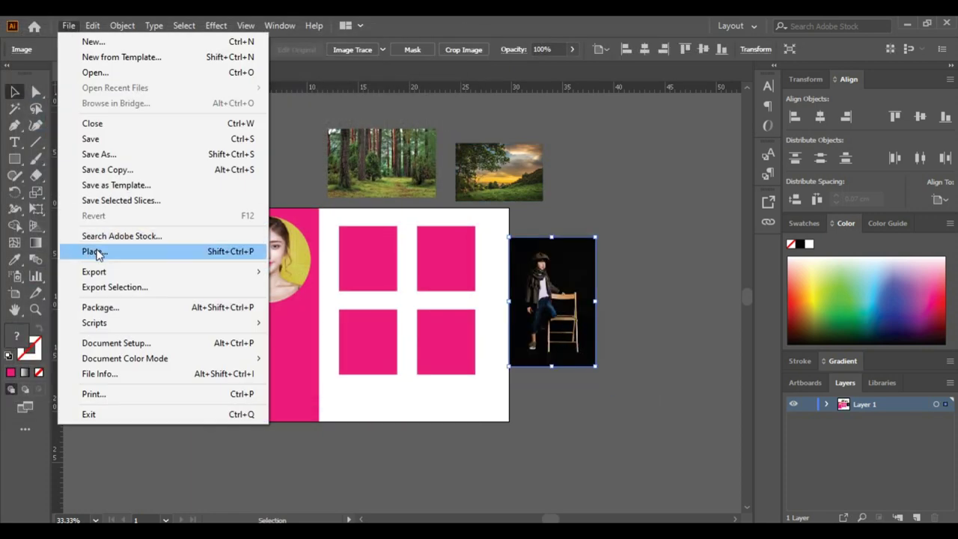
{"action": "left_click", "coordinate": [111, 251]}
{"action": "left_click", "coordinate": [262, 268]}
{"action": "left_click", "coordinate": [358, 392]}
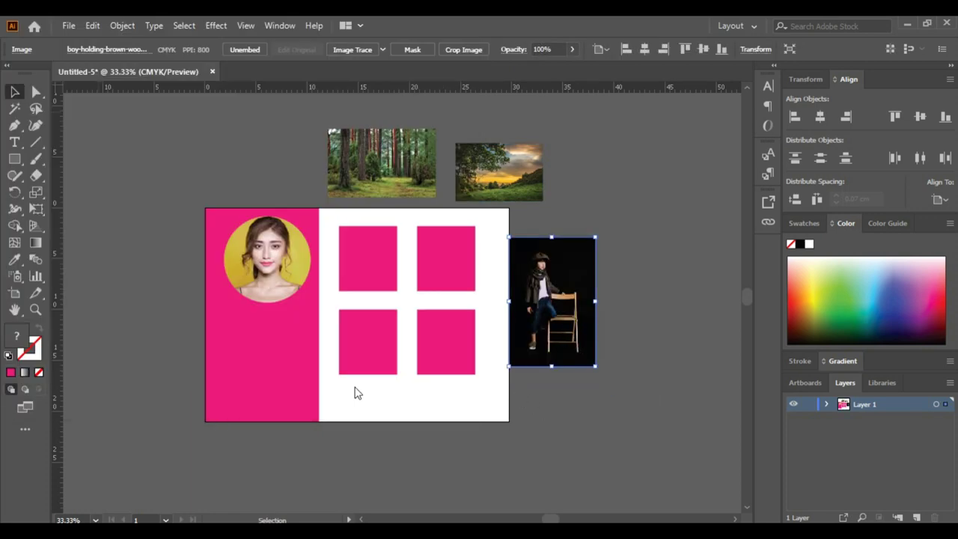
{"action": "left_click_drag", "start_coordinate": [379, 392], "coordinate": [530, 462]}
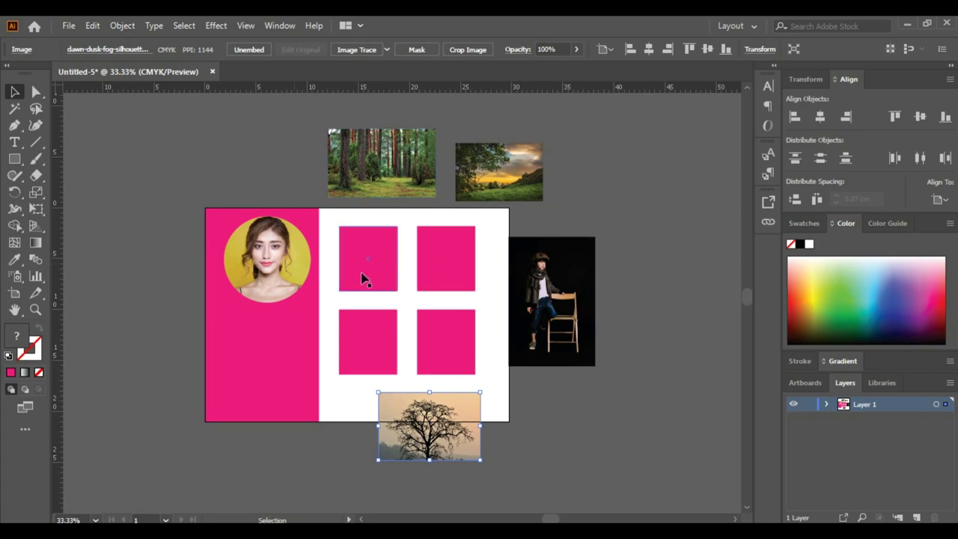
Step: Reopen the Place dialog, close it without placing anything, and deselect
{"action": "left_click", "coordinate": [69, 26]}
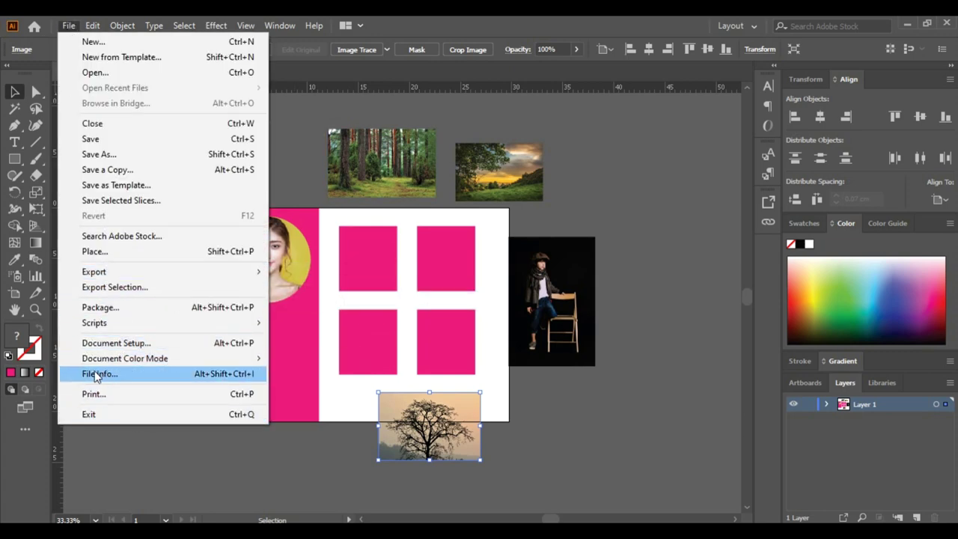
{"action": "left_click", "coordinate": [93, 253]}
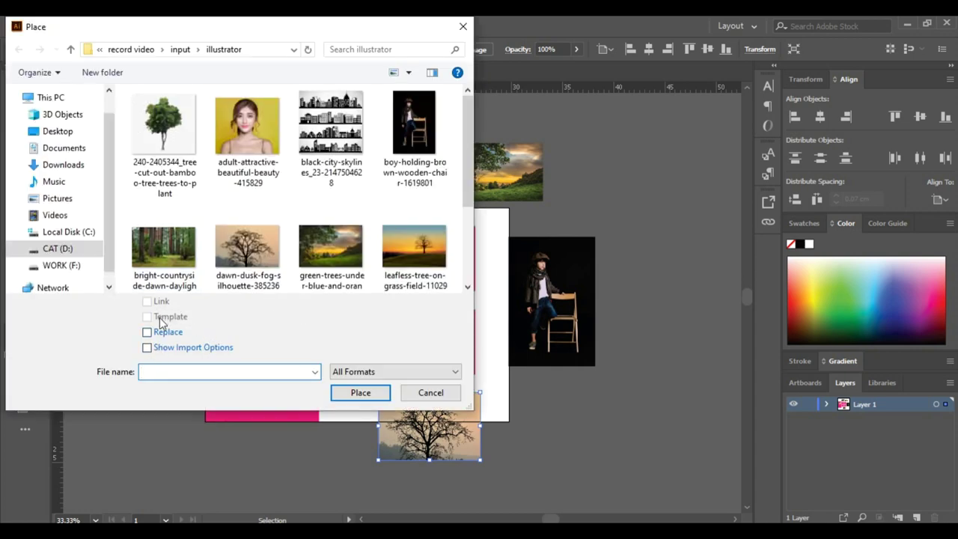
{"action": "left_click", "coordinate": [463, 28]}
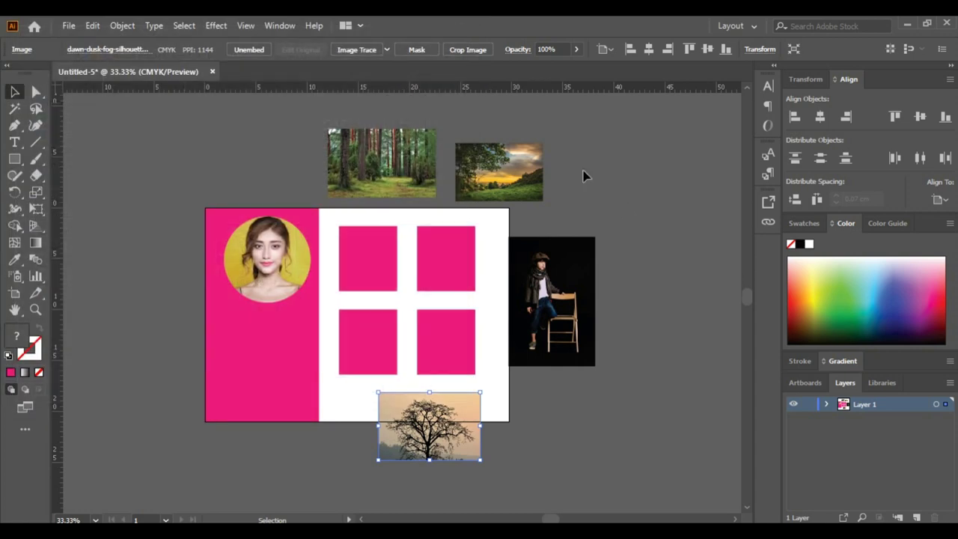
{"action": "left_click", "coordinate": [627, 205]}
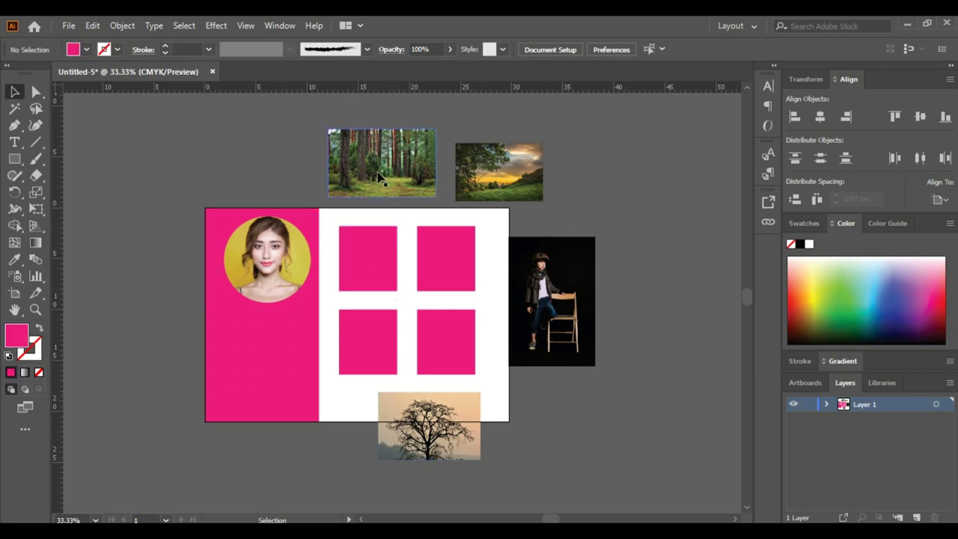
Step: Move a pink square over the forest photo, bring it to front, and clip the photo to it
{"action": "left_click_drag", "start_coordinate": [377, 258], "coordinate": [387, 165]}
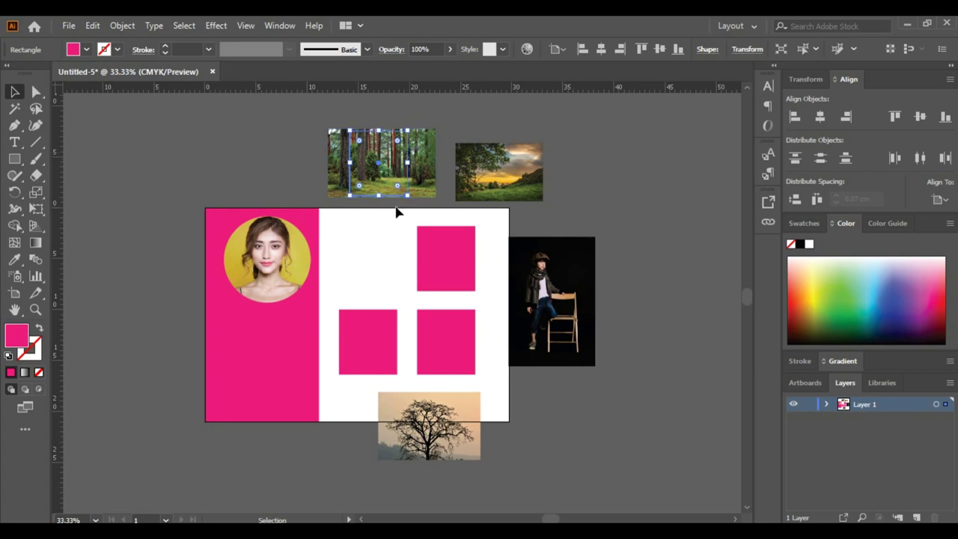
{"action": "scroll", "coordinate": [397, 213], "scroll_direction": "up", "scroll_amount": 1}
{"action": "left_click_drag", "start_coordinate": [389, 207], "coordinate": [356, 272]}
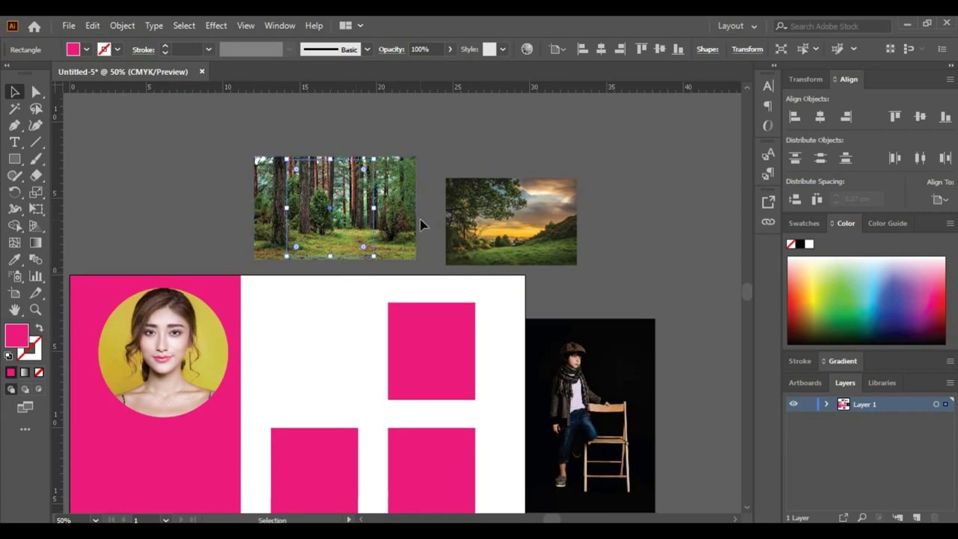
{"action": "key", "text": "ctrl"}
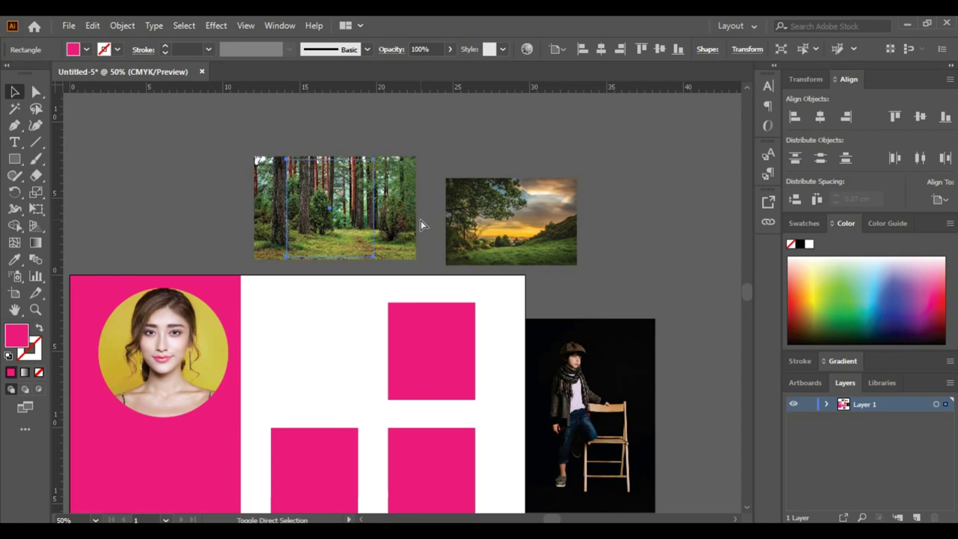
{"action": "key", "text": "ctrl+shift+bracketright"}
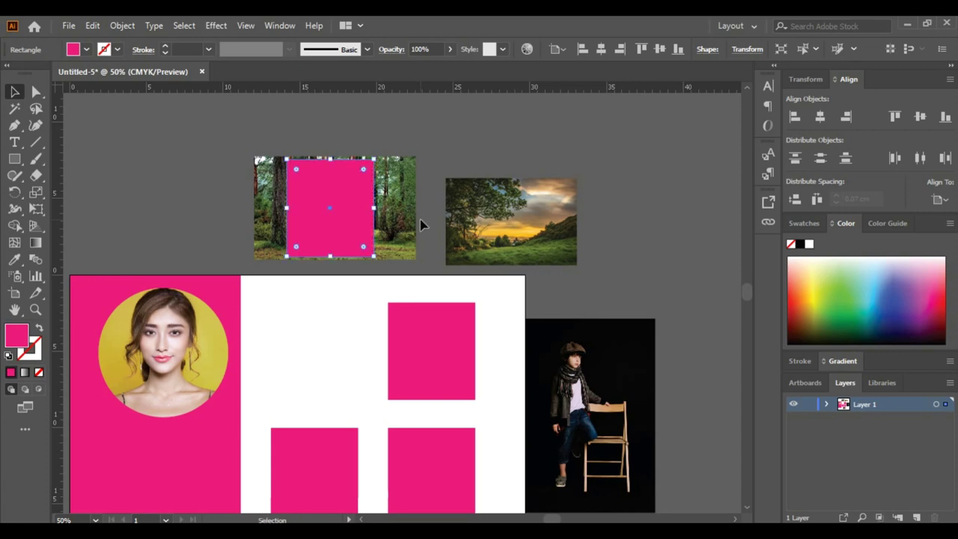
{"action": "left_click", "coordinate": [322, 137]}
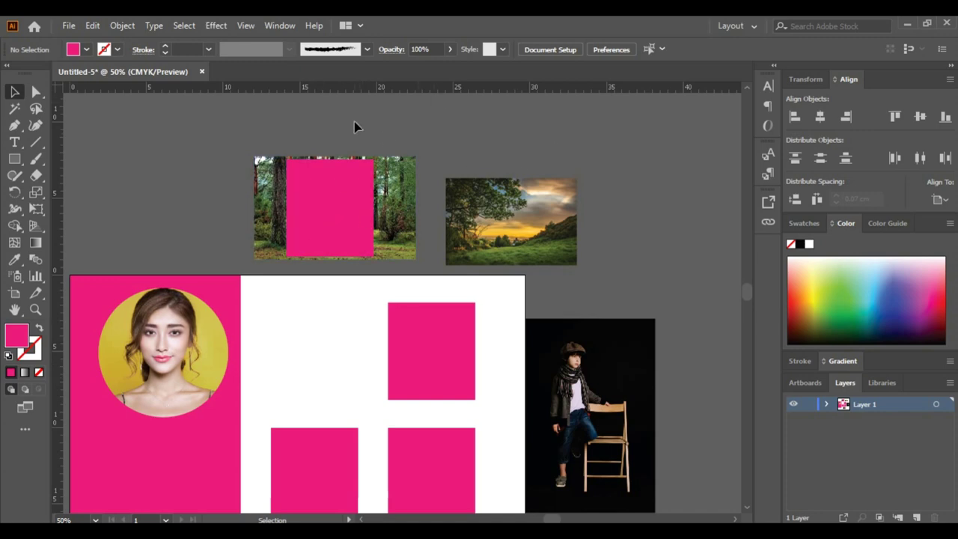
{"action": "left_click", "coordinate": [369, 215]}
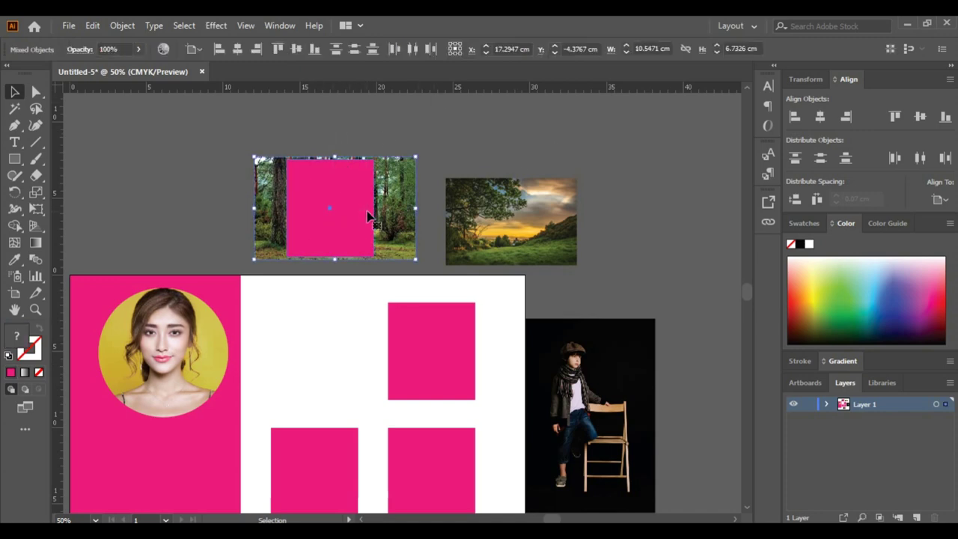
{"action": "key", "text": "ctrl+7"}
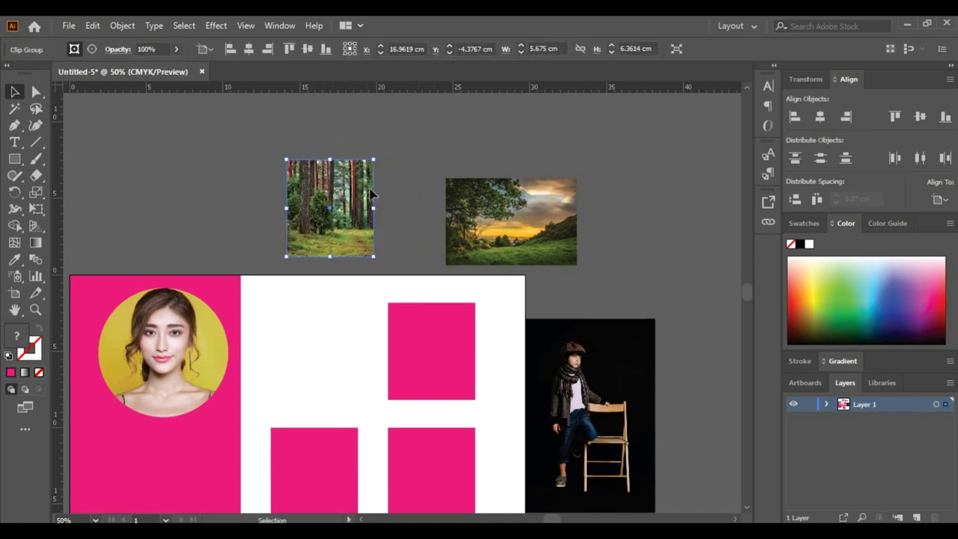
Step: Enlarge the landscape photo and clip it to a pink square brought to front
{"action": "left_click_drag", "start_coordinate": [449, 374], "coordinate": [580, 180]}
{"action": "left_click", "coordinate": [589, 227]}
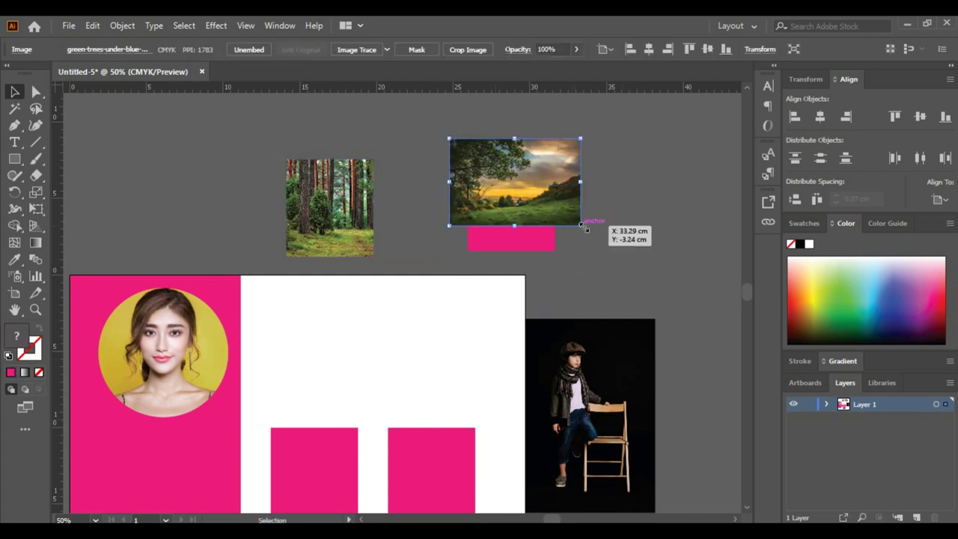
{"action": "left_click_drag", "start_coordinate": [582, 225], "coordinate": [604, 241]}
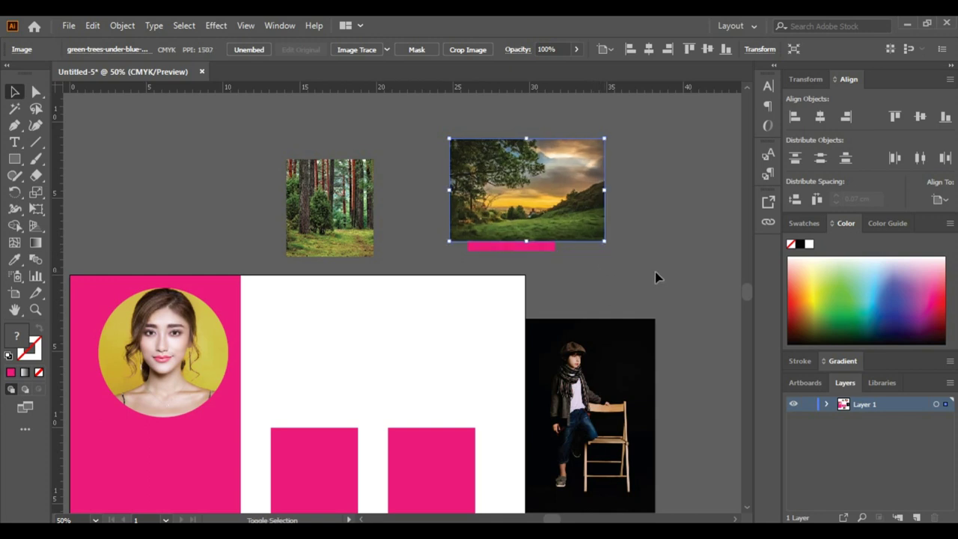
{"action": "left_click", "coordinate": [551, 263]}
{"action": "left_click_drag", "start_coordinate": [545, 256], "coordinate": [573, 276]}
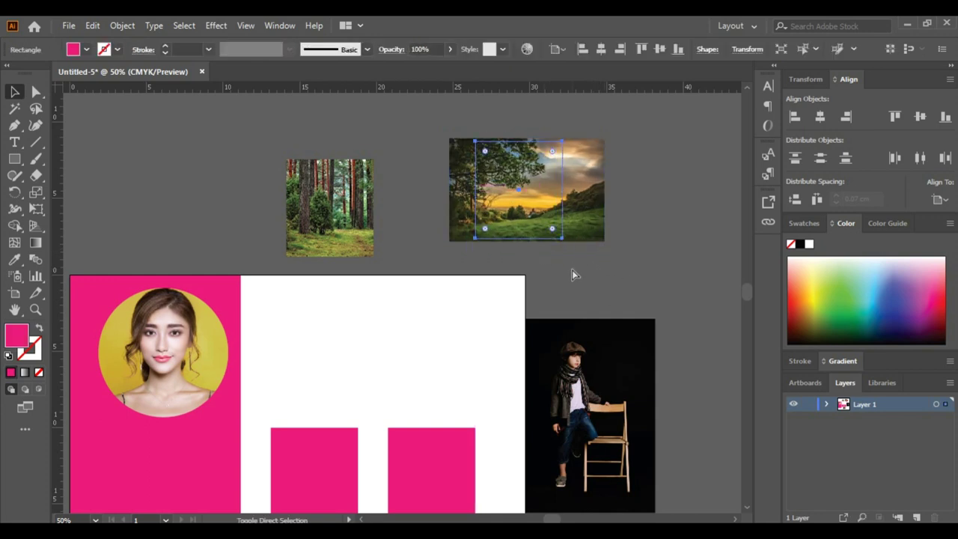
{"action": "key", "text": "ctrl+shift+bracketright"}
{"action": "left_click_drag", "start_coordinate": [594, 248], "coordinate": [533, 202]}
{"action": "key", "text": "ctrl+7"}
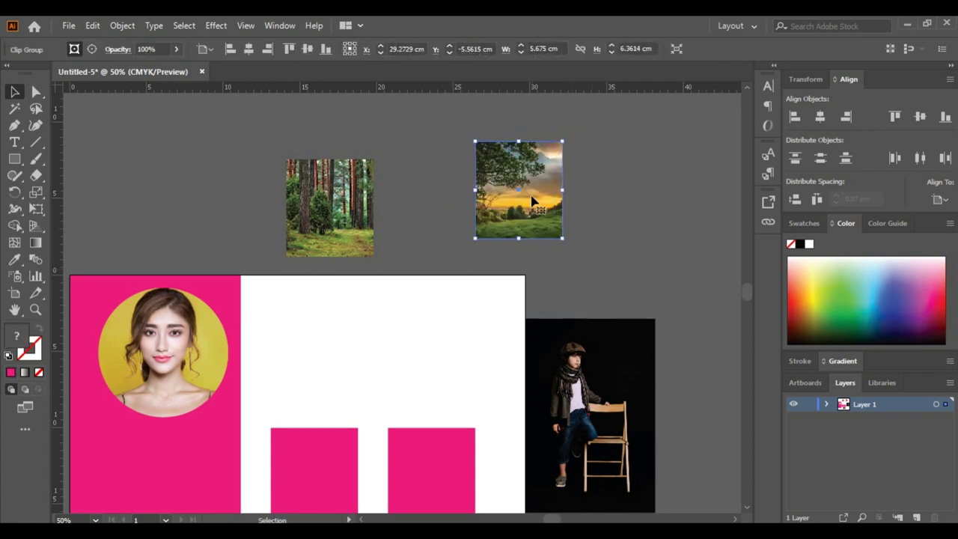
{"action": "left_click", "coordinate": [633, 272]}
Step: Clip the boy photo to a pink square brought in front of it
{"action": "left_click_drag", "start_coordinate": [475, 472], "coordinate": [620, 378]}
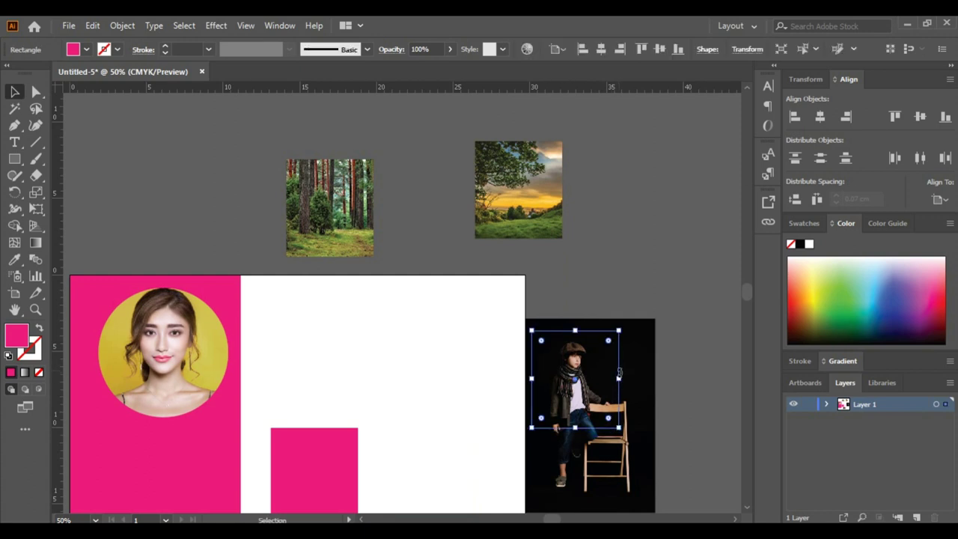
{"action": "key", "text": "ctrl"}
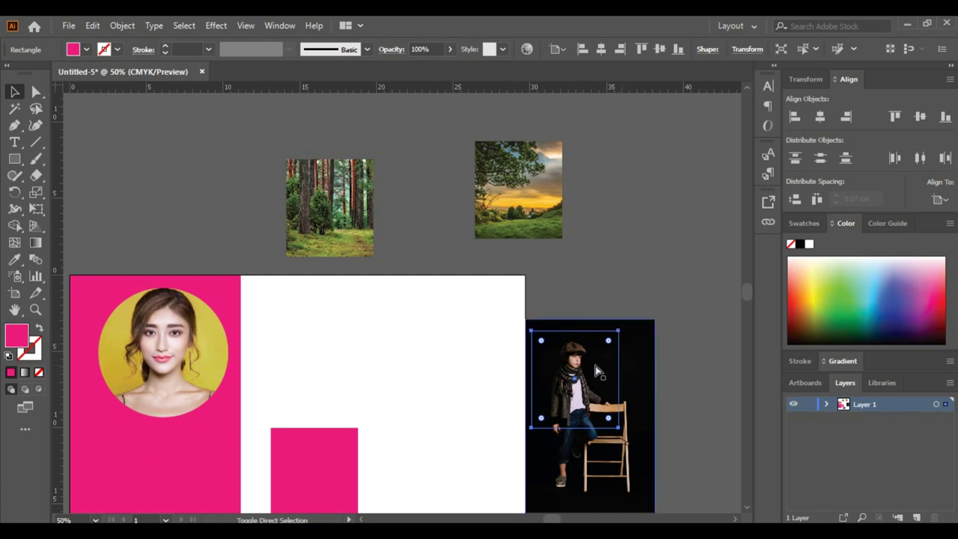
{"action": "key", "text": "ctrl+shift+bracketright"}
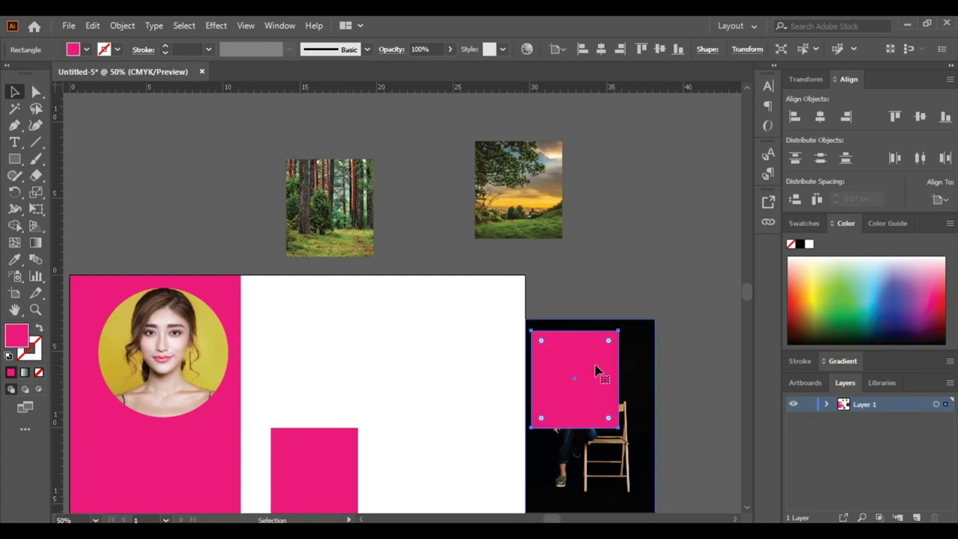
{"action": "left_click_drag", "start_coordinate": [586, 299], "coordinate": [614, 397]}
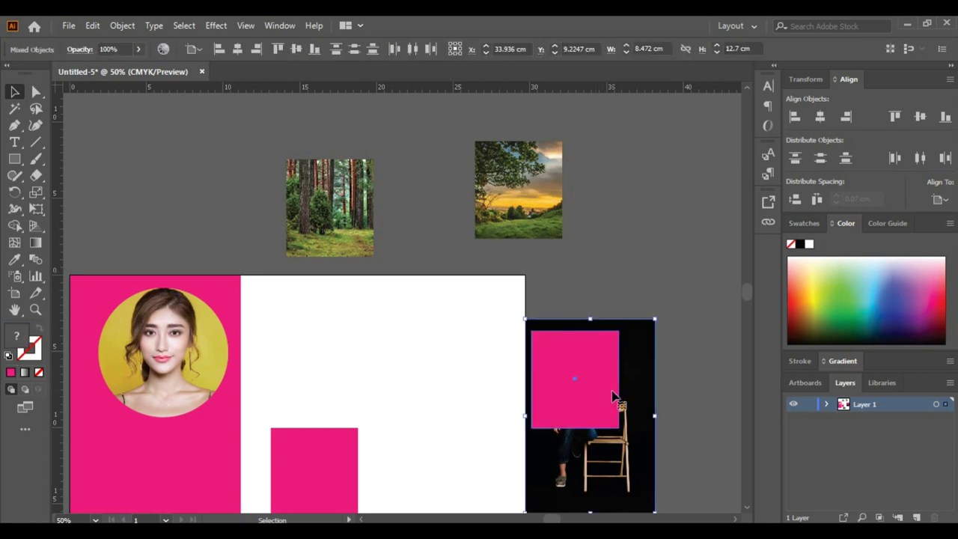
{"action": "key", "text": "ctrl+7"}
Step: Clip the tree photo to the last pink square brought to front
{"action": "scroll", "coordinate": [636, 321], "scroll_direction": "down", "scroll_amount": 5}
{"action": "left_click_drag", "start_coordinate": [448, 428], "coordinate": [448, 306]}
{"action": "left_click_drag", "start_coordinate": [273, 307], "coordinate": [385, 320]}
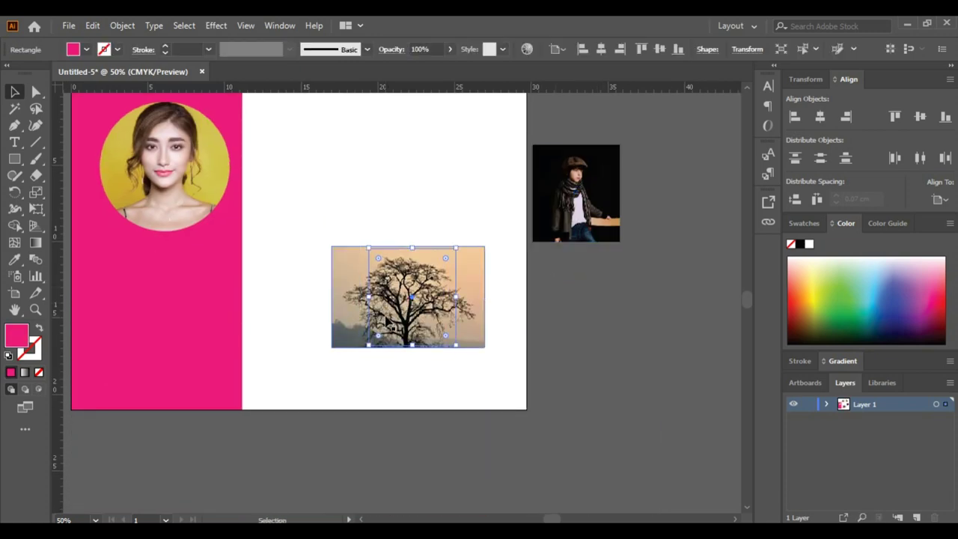
{"action": "key", "text": "ctrl+shift+bracketright"}
{"action": "left_click", "coordinate": [387, 301], "text": "shift"}
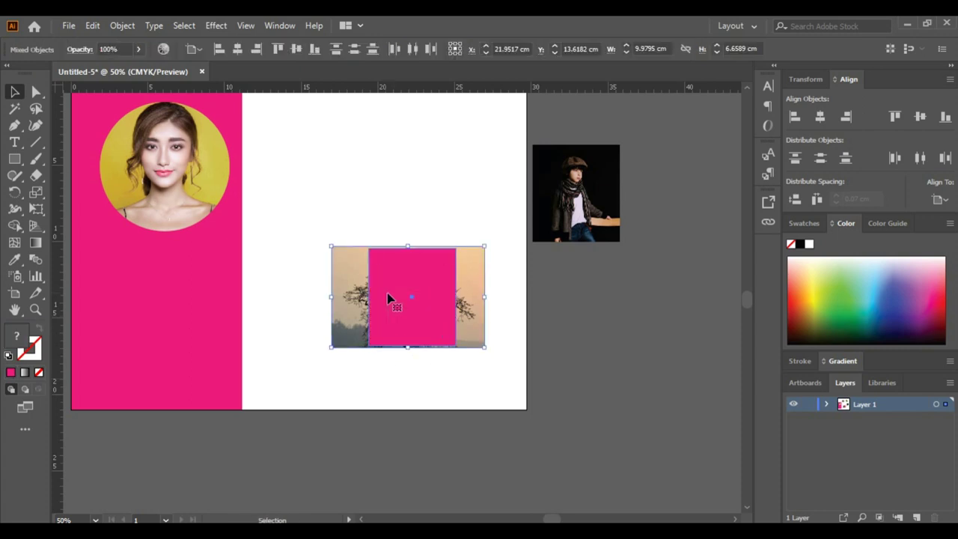
{"action": "key", "text": "ctrl+7"}
{"action": "scroll", "coordinate": [390, 298], "scroll_direction": "down", "scroll_amount": 1}
{"action": "scroll", "coordinate": [507, 367], "scroll_direction": "up", "scroll_amount": 1}
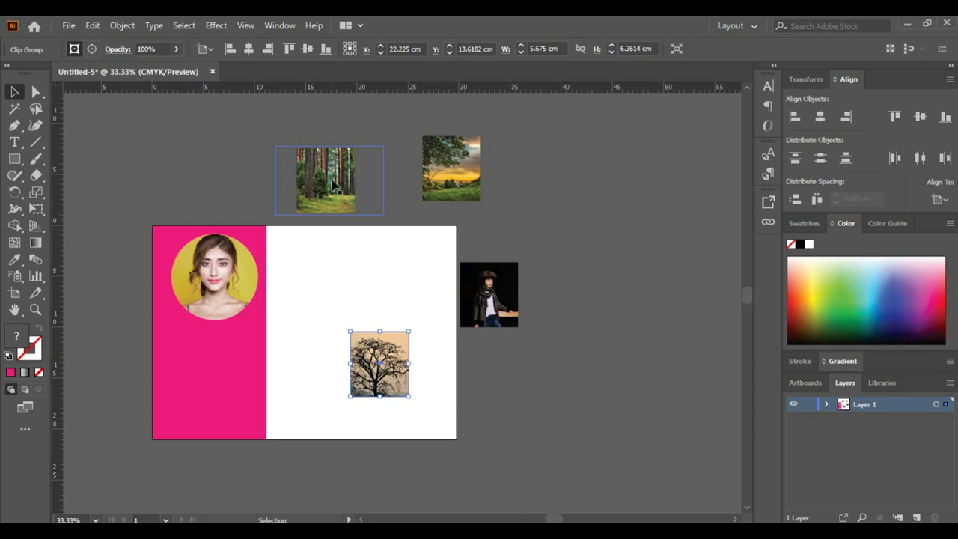
Step: Arrange the forest, tree, boy and sunset clip groups into a 2x2 grid
{"action": "left_click_drag", "start_coordinate": [323, 182], "coordinate": [307, 290]}
{"action": "left_click_drag", "start_coordinate": [389, 369], "coordinate": [403, 295]}
{"action": "left_click_drag", "start_coordinate": [479, 309], "coordinate": [310, 391]}
{"action": "left_click_drag", "start_coordinate": [471, 171], "coordinate": [412, 378]}
Step: Select the top two photos with the forest photo as the key object
{"action": "left_click", "coordinate": [347, 239]}
{"action": "left_click_drag", "start_coordinate": [304, 234], "coordinate": [420, 293]}
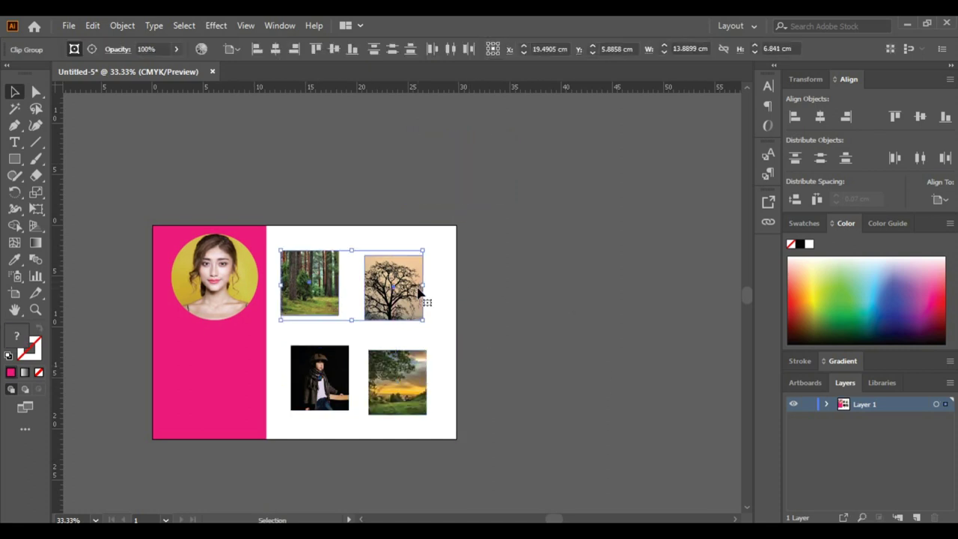
{"action": "left_click", "coordinate": [322, 279]}
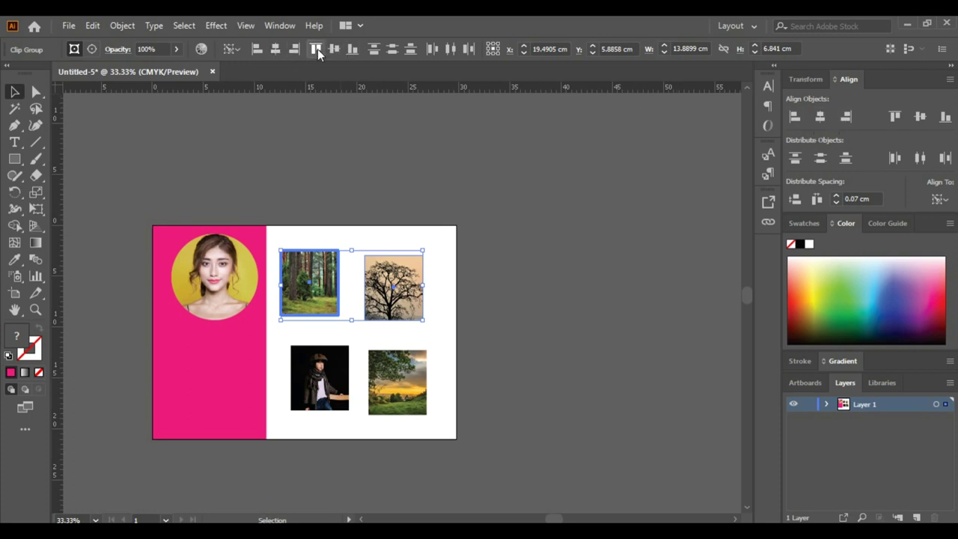
Step: Vertically centre the top photo pair and centre the man photo under the forest photo
{"action": "left_click", "coordinate": [920, 117]}
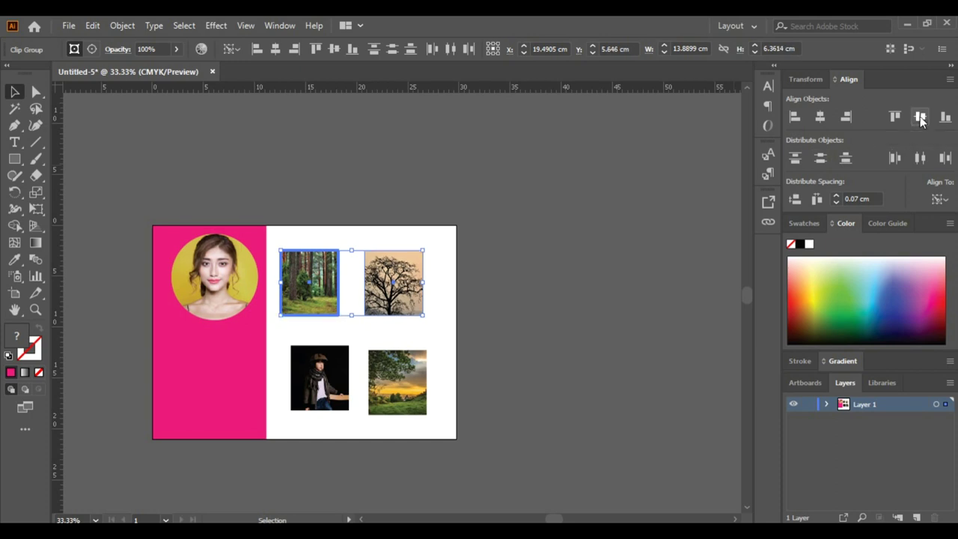
{"action": "left_click", "coordinate": [509, 297]}
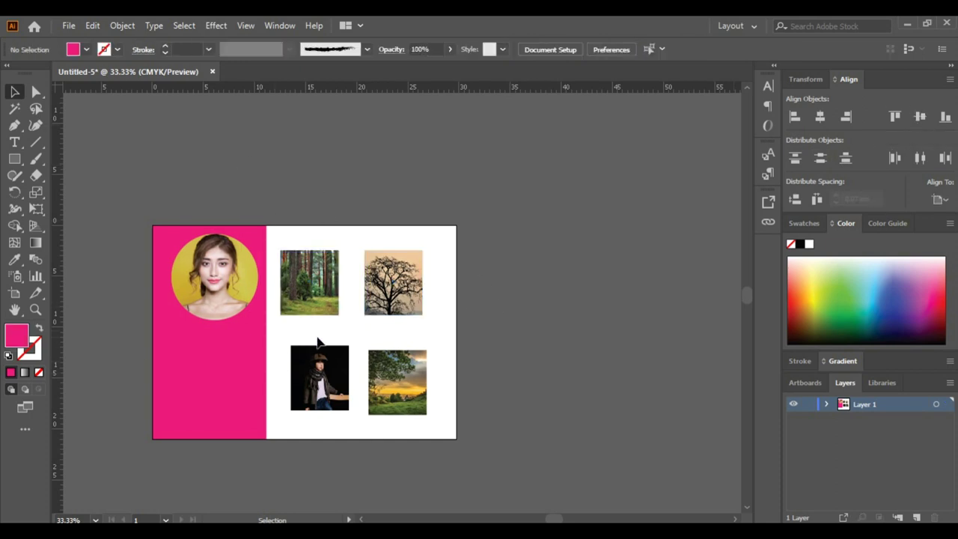
{"action": "left_click_drag", "start_coordinate": [305, 232], "coordinate": [329, 408]}
{"action": "left_click", "coordinate": [318, 296]}
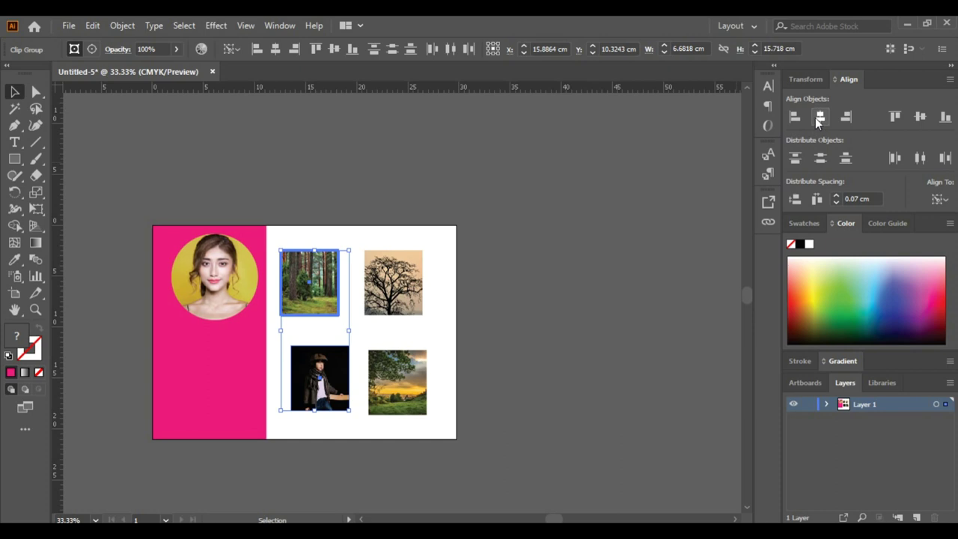
{"action": "left_click", "coordinate": [819, 116]}
Step: Horizontally centre the landscape photo under the tree photo, using the tree as key object
{"action": "left_click", "coordinate": [488, 271]}
{"action": "left_click_drag", "start_coordinate": [402, 237], "coordinate": [420, 420]}
{"action": "left_click", "coordinate": [404, 292]}
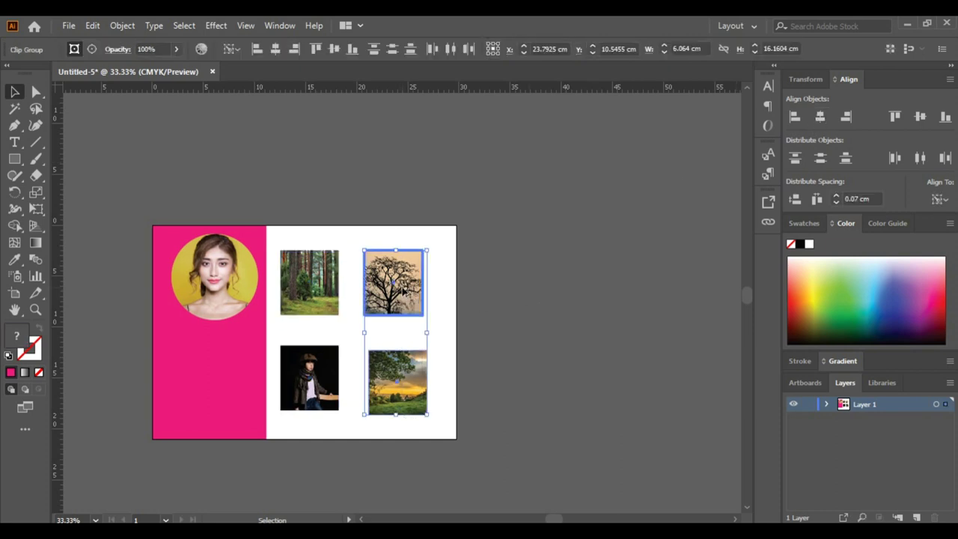
{"action": "left_click", "coordinate": [820, 117]}
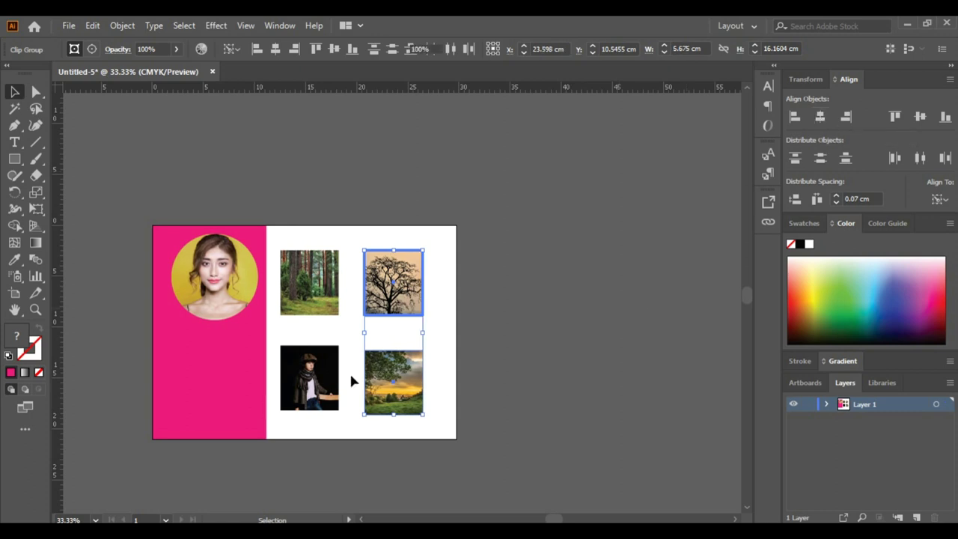
Step: Vertically centre the bottom row's landscape photo to the man photo as key object
{"action": "left_click", "coordinate": [357, 350]}
{"action": "left_click_drag", "start_coordinate": [437, 383], "coordinate": [318, 375]}
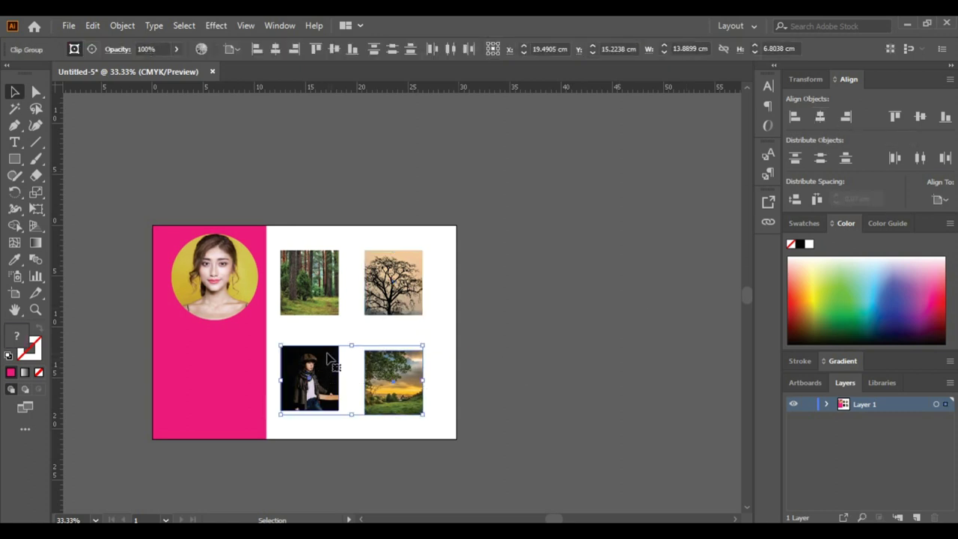
{"action": "left_click", "coordinate": [329, 362]}
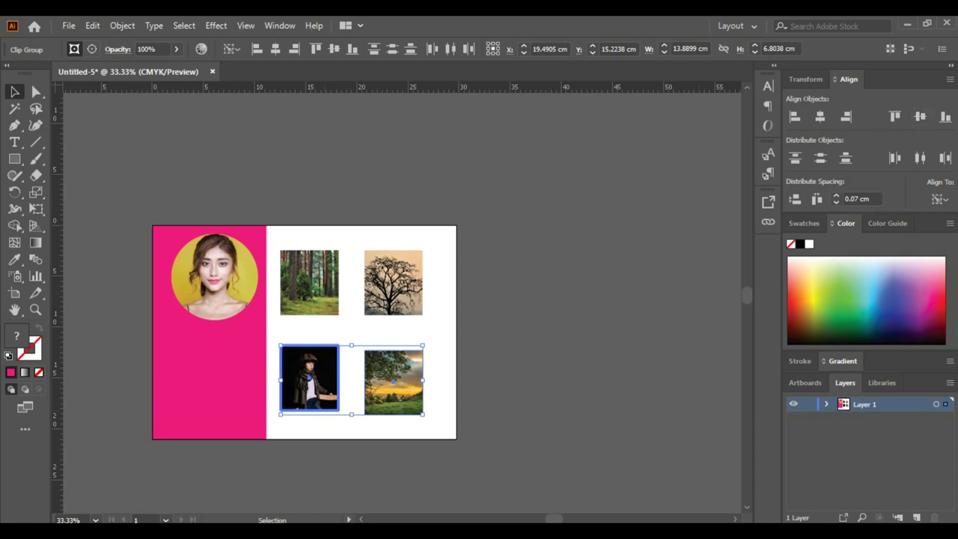
{"action": "left_click", "coordinate": [921, 118]}
Step: Try nudging the tree photo lower, undo it, and reselect the top pair
{"action": "left_click", "coordinate": [562, 348]}
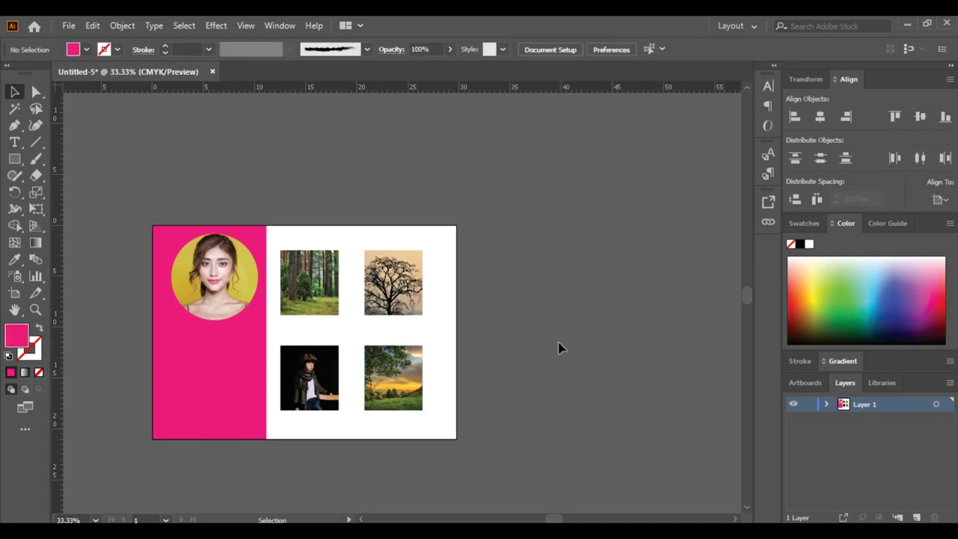
{"action": "left_click_drag", "start_coordinate": [303, 239], "coordinate": [408, 292]}
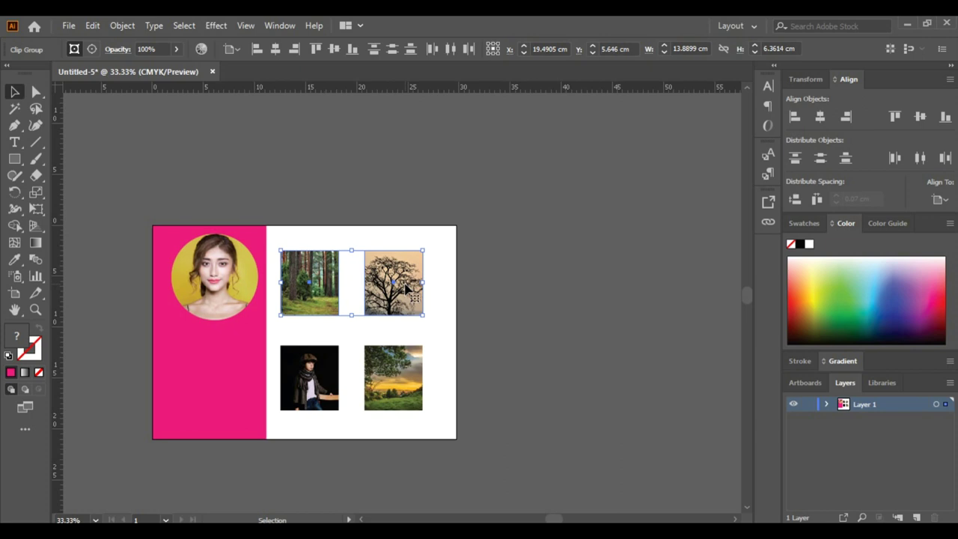
{"action": "left_click", "coordinate": [524, 314]}
{"action": "left_click_drag", "start_coordinate": [417, 307], "coordinate": [481, 316]}
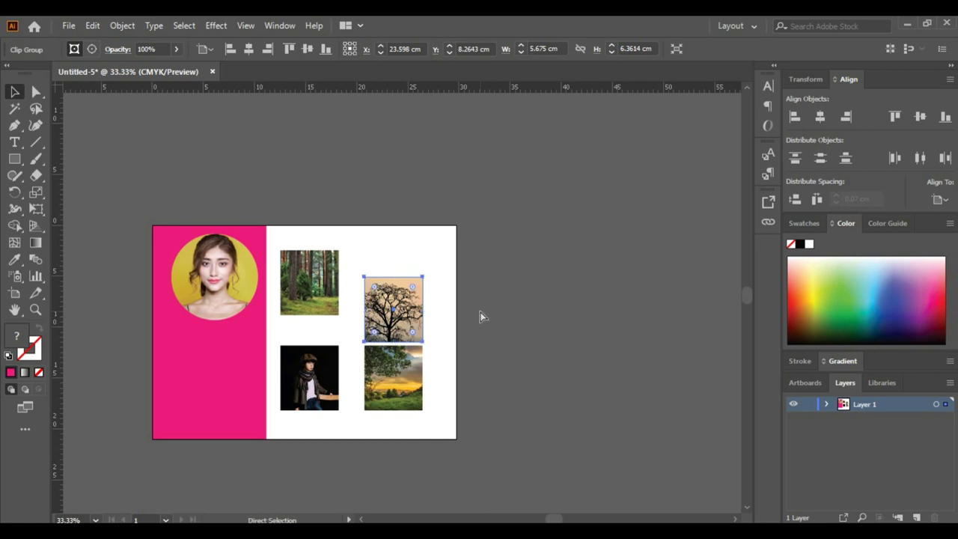
{"action": "key", "text": "ctrl+z"}
{"action": "left_click_drag", "start_coordinate": [310, 238], "coordinate": [447, 299]}
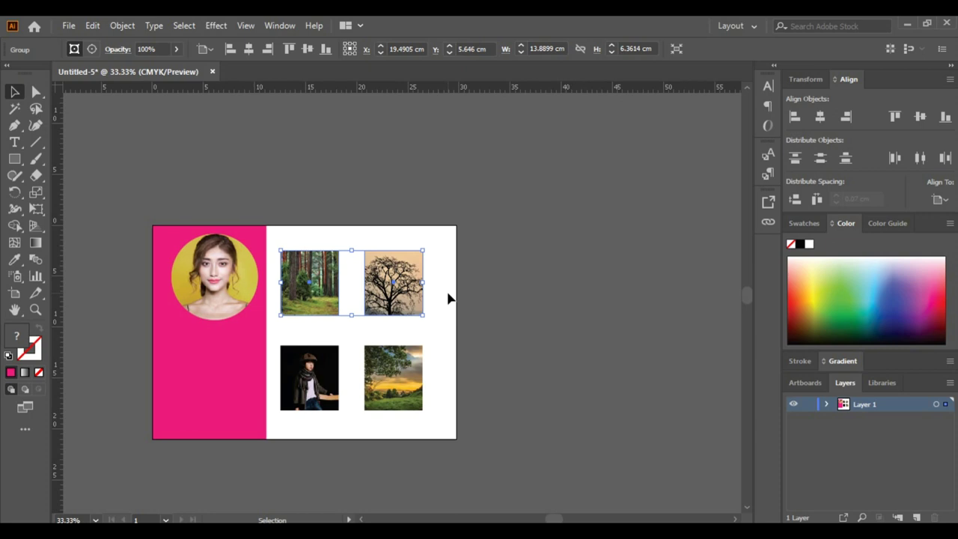
{"action": "left_click", "coordinate": [436, 312]}
Step: Lower the top photo pair slightly, then group the bottom two photos and nudge them up
{"action": "left_click_drag", "start_coordinate": [399, 277], "coordinate": [398, 286]}
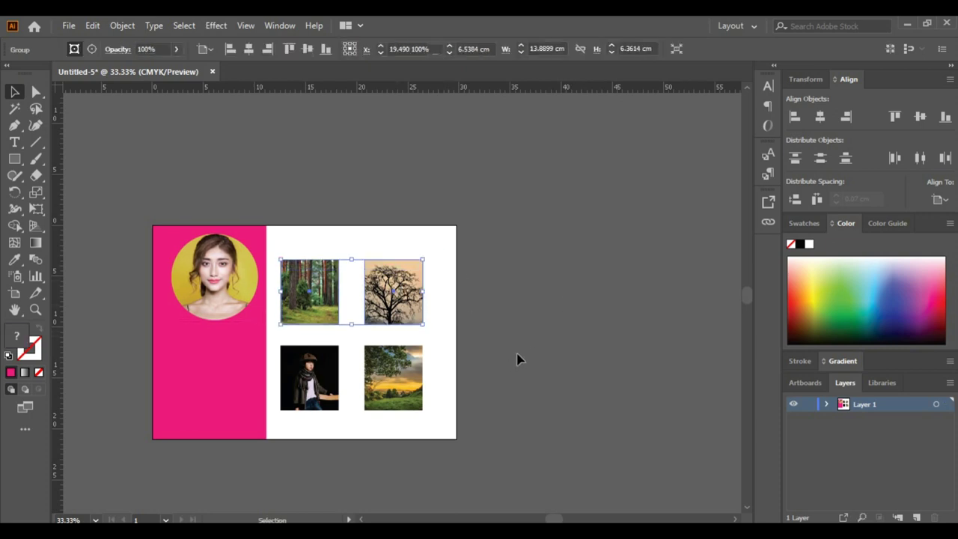
{"action": "left_click", "coordinate": [492, 399]}
{"action": "left_click_drag", "start_coordinate": [492, 399], "coordinate": [299, 389]}
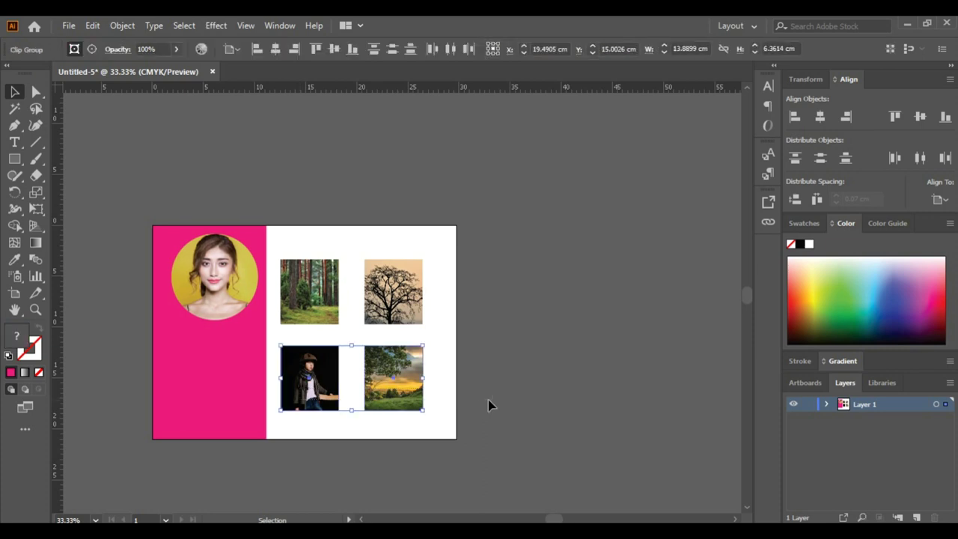
{"action": "key", "text": "ctrl+g"}
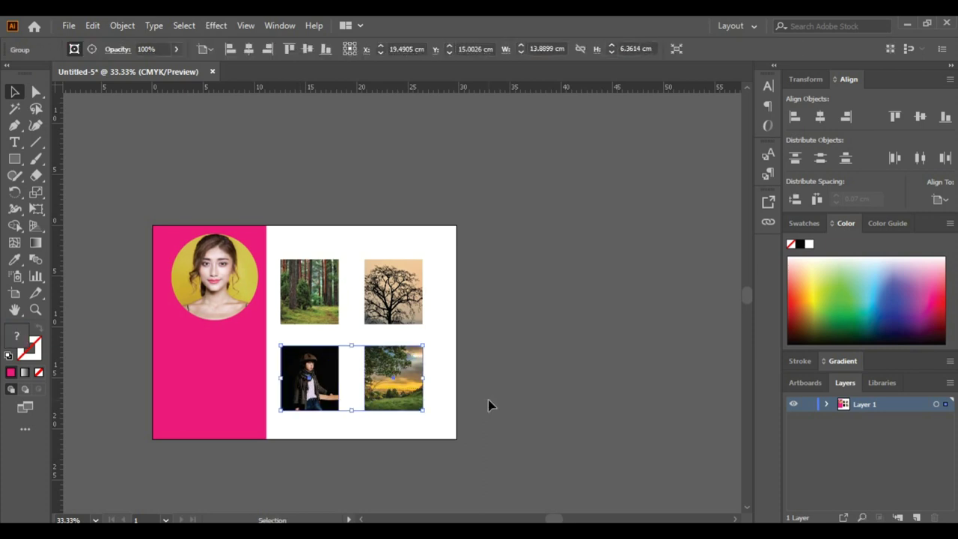
{"action": "key", "text": "Up"}
{"action": "key", "text": "Up"}
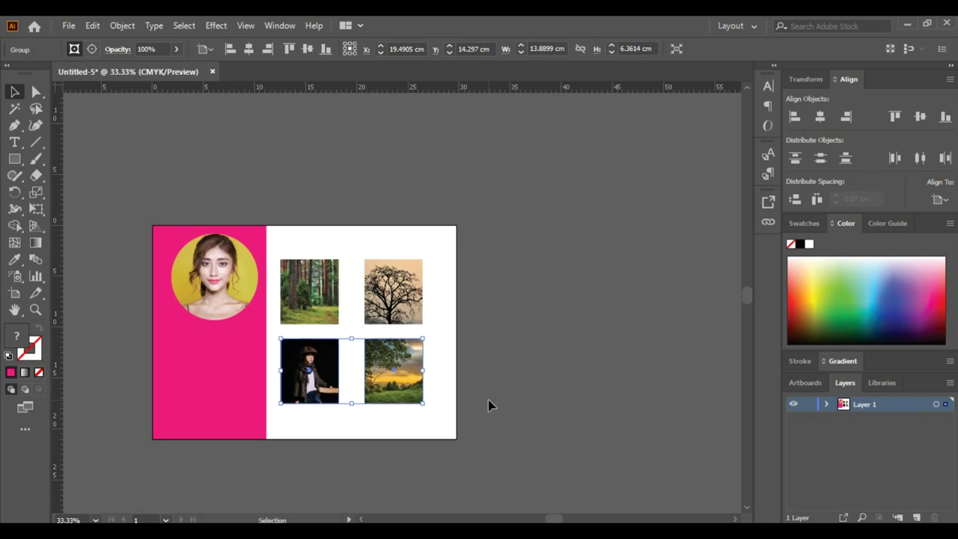
Step: Select the forest and tree photos with the forest photo as key object
{"action": "left_click", "coordinate": [509, 400]}
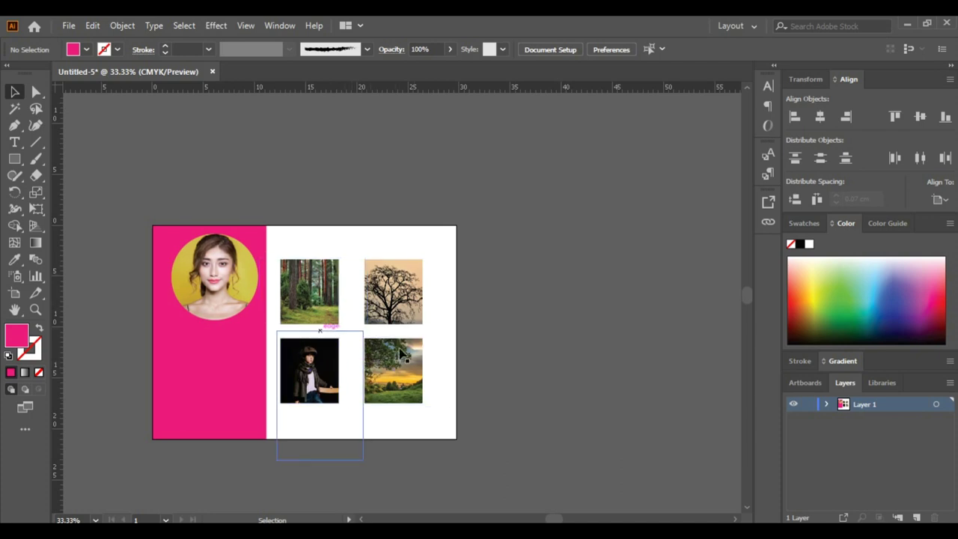
{"action": "left_click", "coordinate": [313, 296]}
{"action": "left_click_drag", "start_coordinate": [306, 247], "coordinate": [423, 311]}
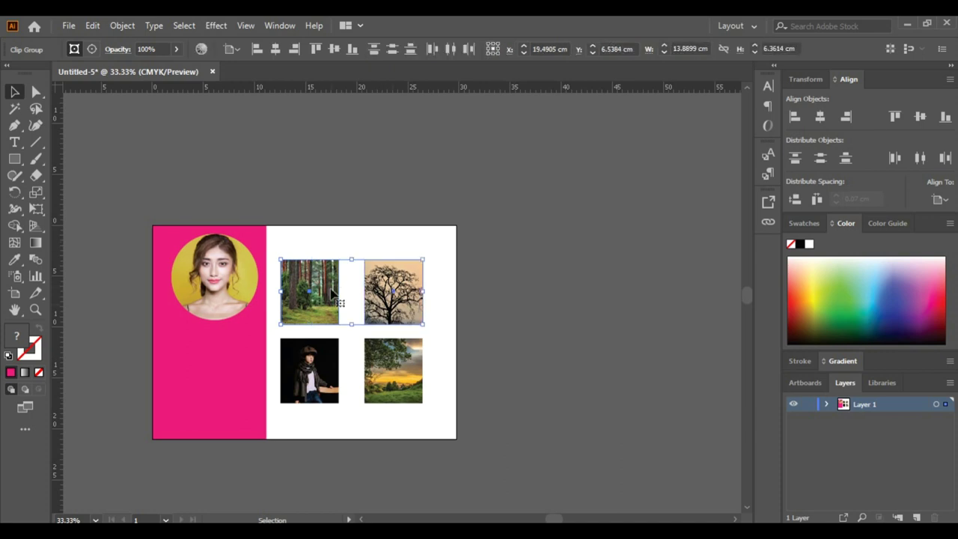
{"action": "left_click", "coordinate": [330, 292]}
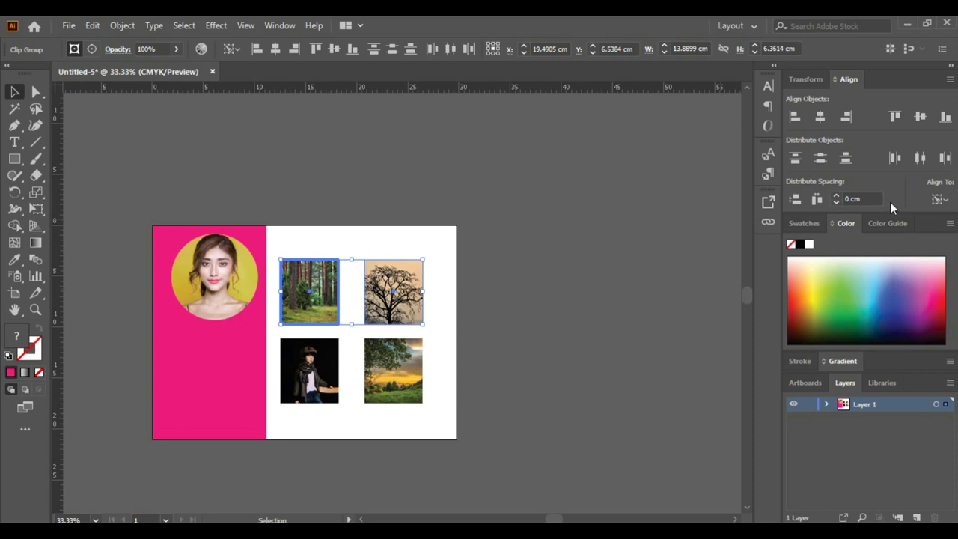
Step: Set distribute spacing to 2 cm and apply it between the forest and tree photos
{"action": "left_click", "coordinate": [868, 198]}
{"action": "left_click", "coordinate": [868, 199]}
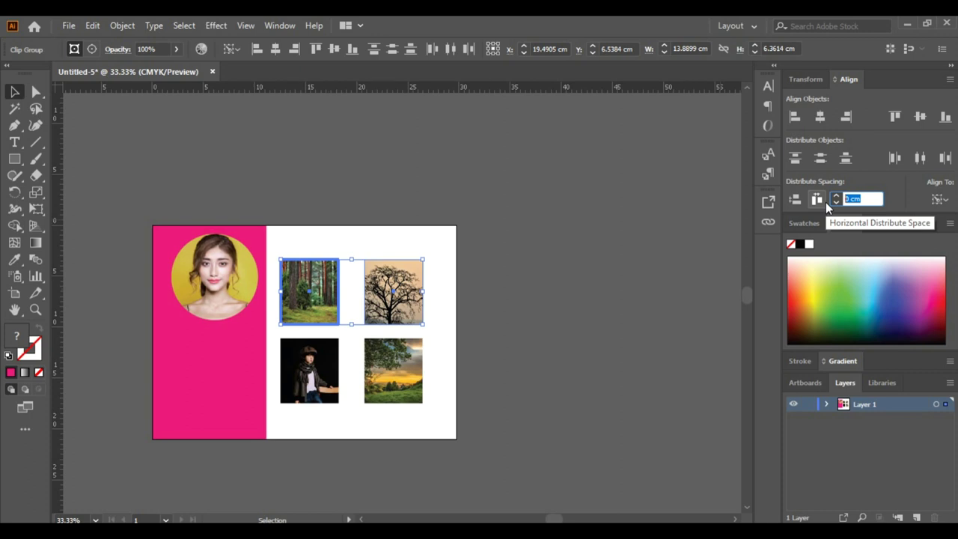
{"action": "type", "text": "2 c"}
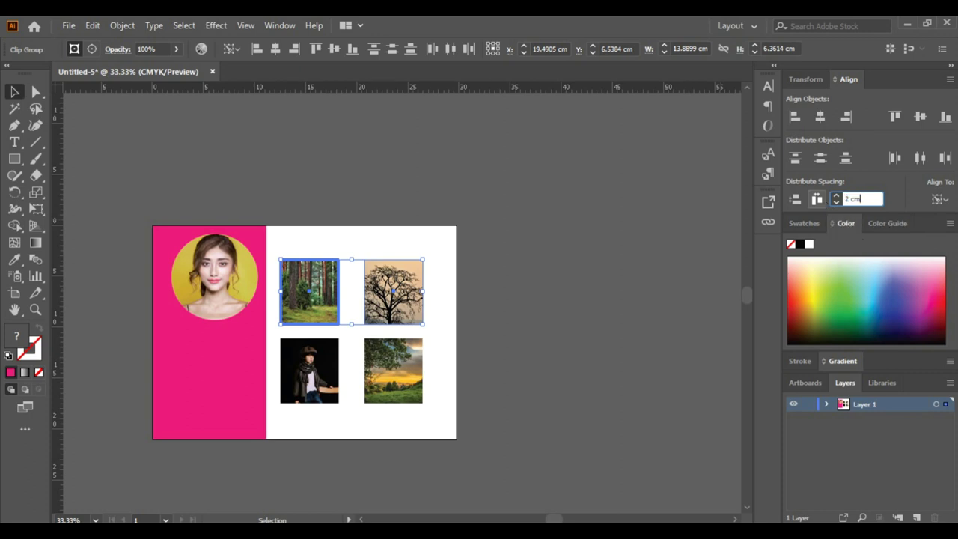
{"action": "type", "text": "m"}
{"action": "key", "text": "Return"}
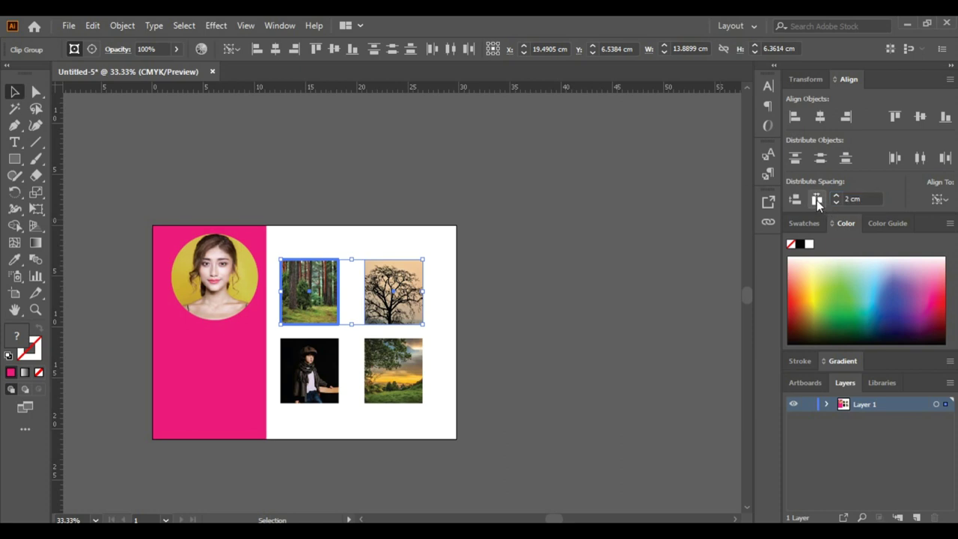
{"action": "left_click", "coordinate": [817, 200]}
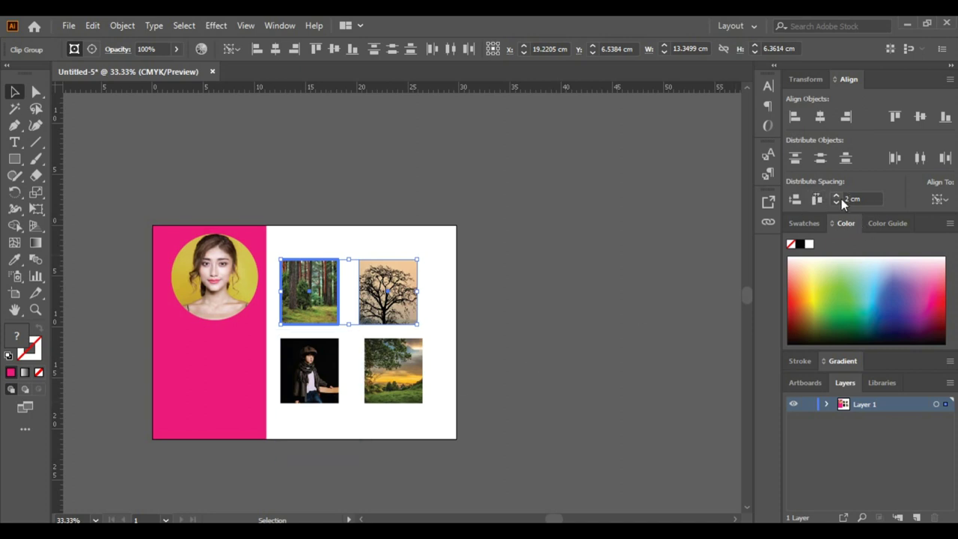
Step: Space the man photo 2 cm below the forest photo, using forest as key object
{"action": "left_click", "coordinate": [601, 299]}
{"action": "left_click_drag", "start_coordinate": [367, 257], "coordinate": [278, 460]}
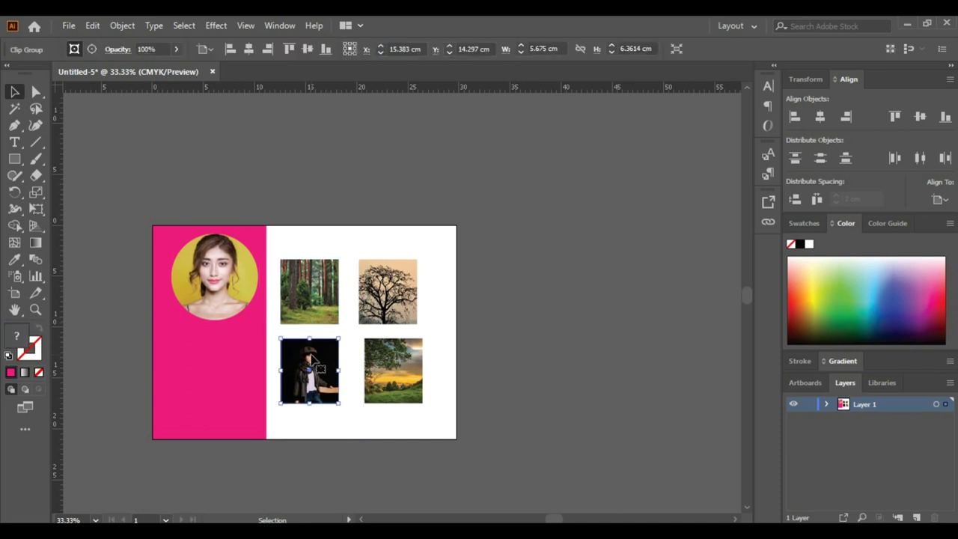
{"action": "left_click", "coordinate": [320, 316]}
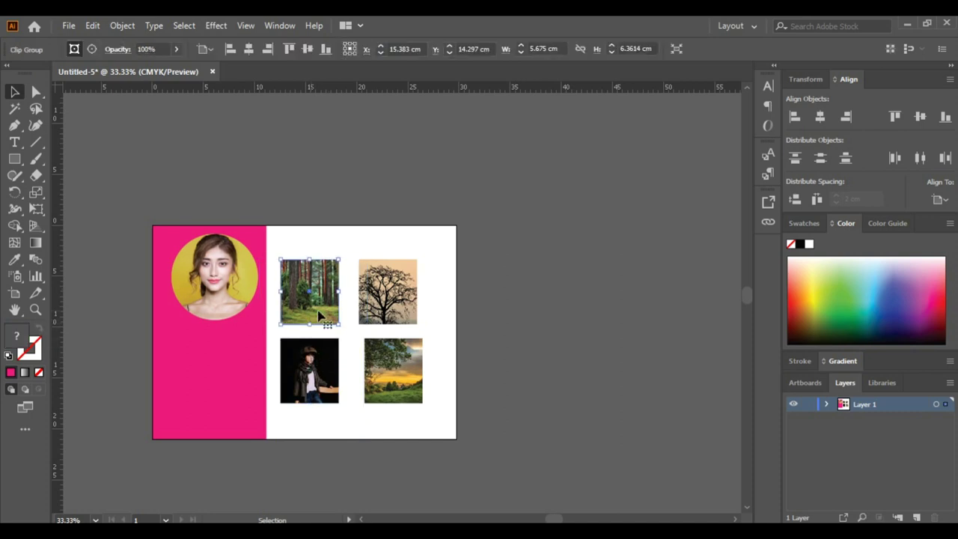
{"action": "left_click_drag", "start_coordinate": [300, 232], "coordinate": [327, 390]}
{"action": "left_click", "coordinate": [332, 323]}
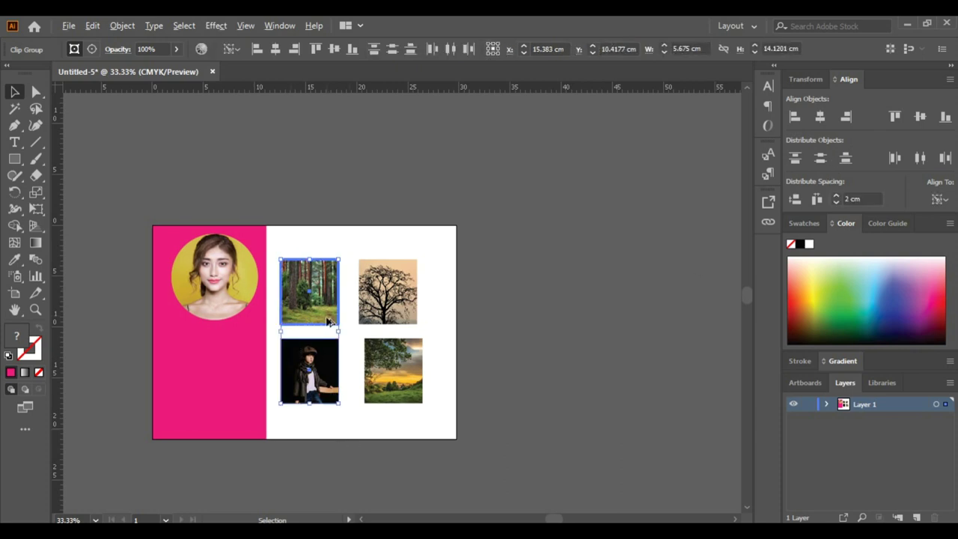
{"action": "left_click", "coordinate": [795, 200]}
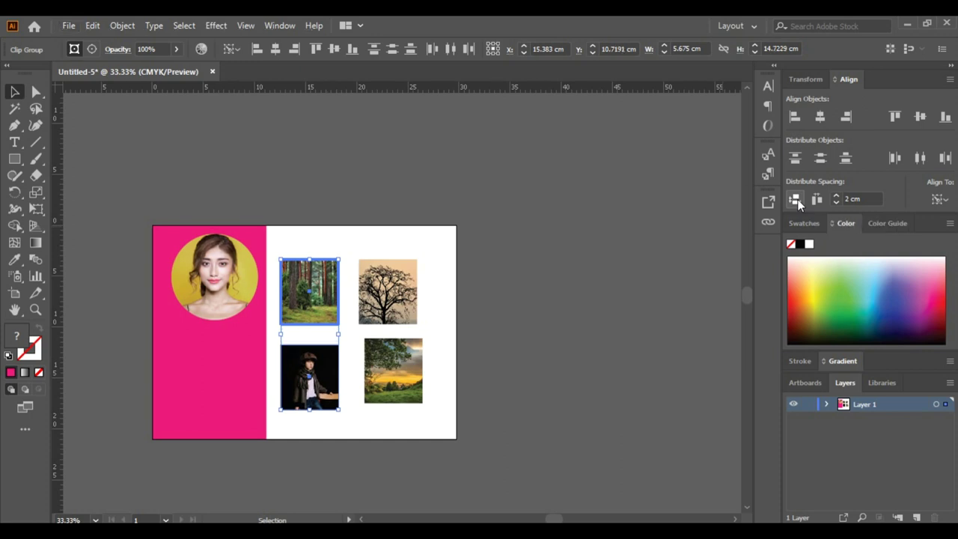
Step: Vertically centre the landscape photo with the man photo in the bottom row
{"action": "left_click_drag", "start_coordinate": [363, 339], "coordinate": [329, 367]}
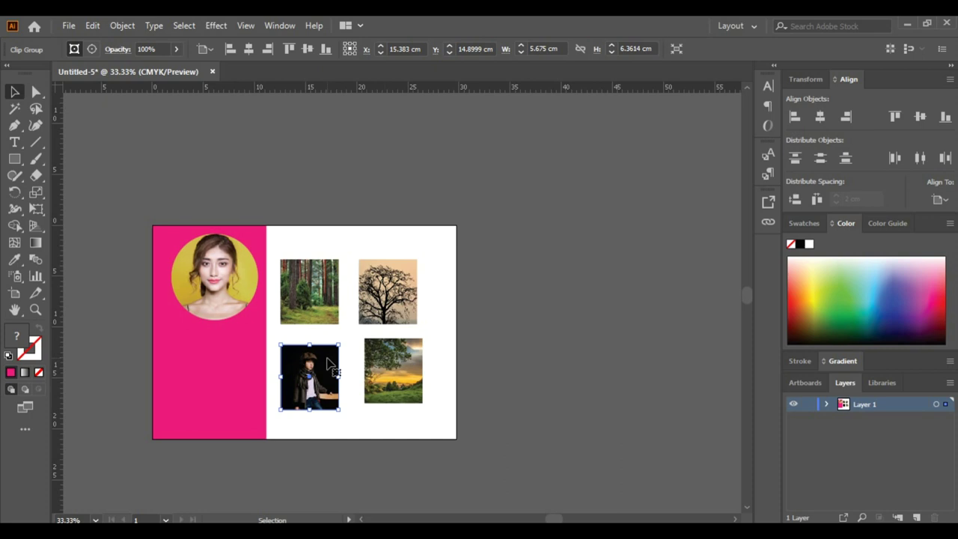
{"action": "left_click", "coordinate": [395, 369]}
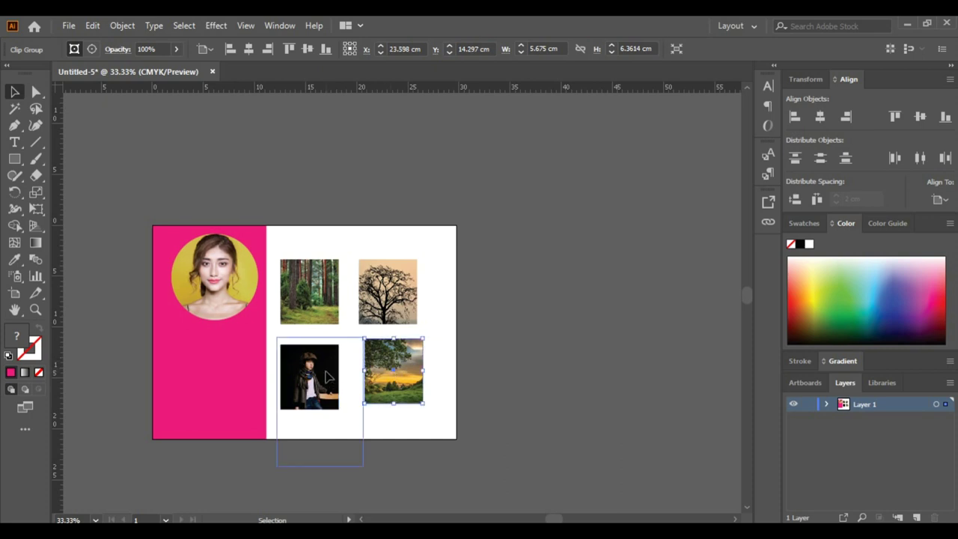
{"action": "left_click", "coordinate": [327, 376]}
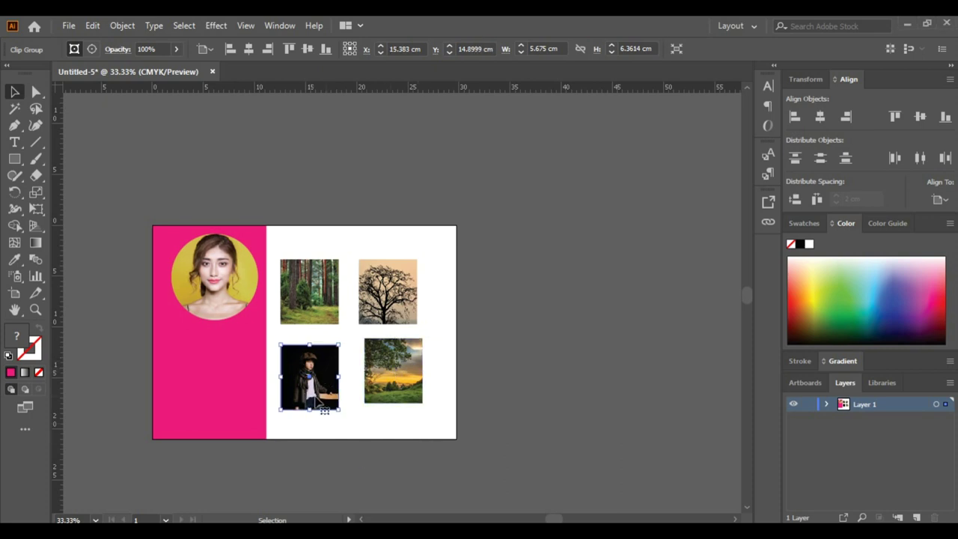
{"action": "left_click_drag", "start_coordinate": [432, 412], "coordinate": [319, 382]}
{"action": "left_click", "coordinate": [330, 394]}
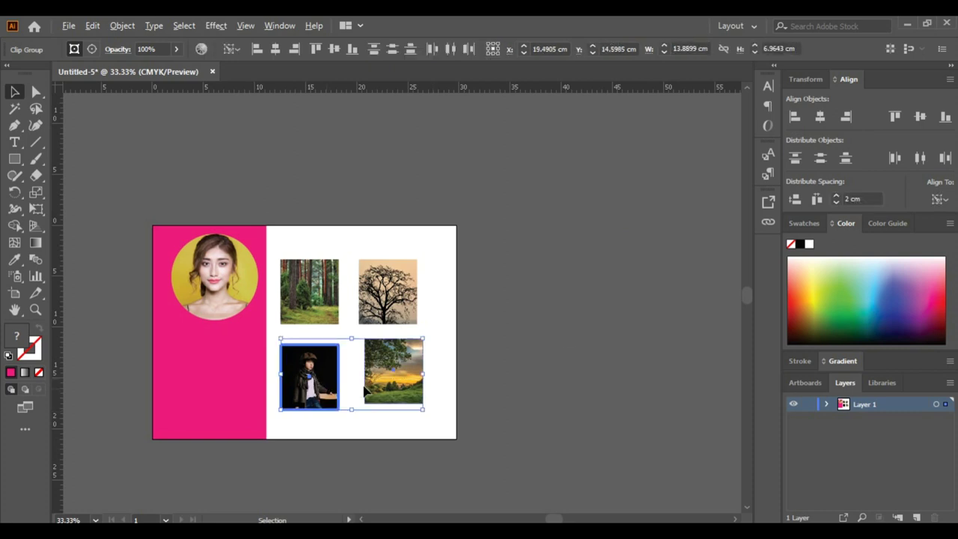
{"action": "left_click", "coordinate": [921, 119]}
{"action": "left_click", "coordinate": [579, 310]}
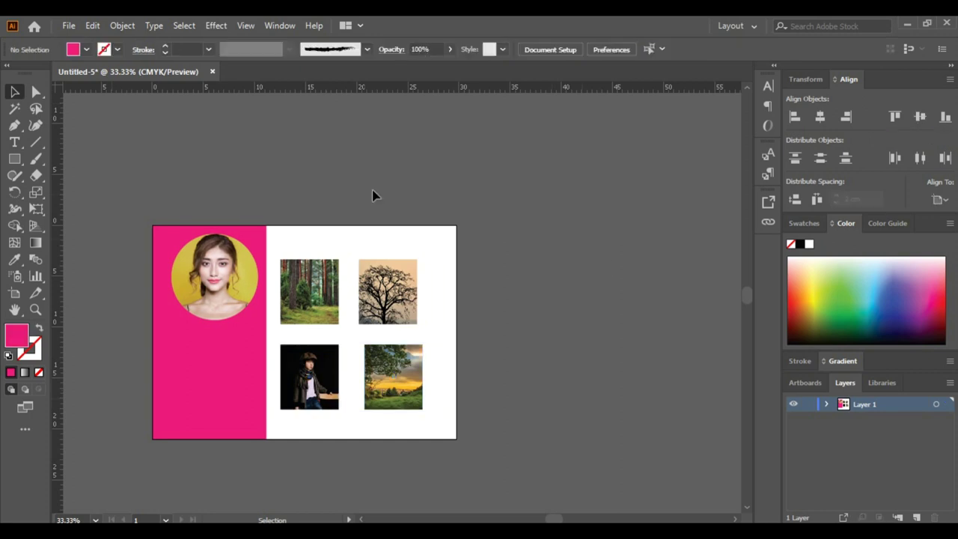
Step: Horizontally centre the landscape photo under the tree photo as key object
{"action": "left_click_drag", "start_coordinate": [388, 234], "coordinate": [427, 428]}
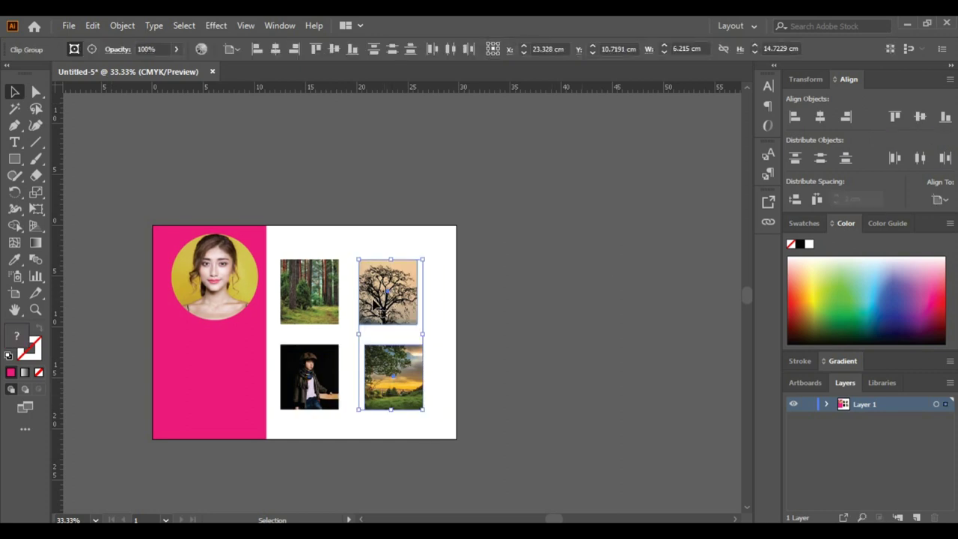
{"action": "left_click", "coordinate": [374, 302]}
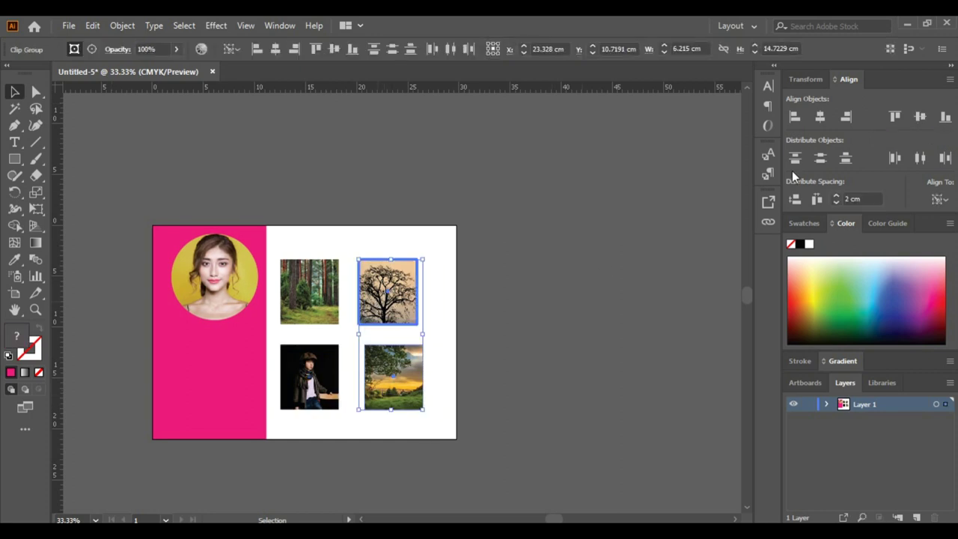
{"action": "left_click", "coordinate": [819, 118]}
{"action": "left_click", "coordinate": [577, 355]}
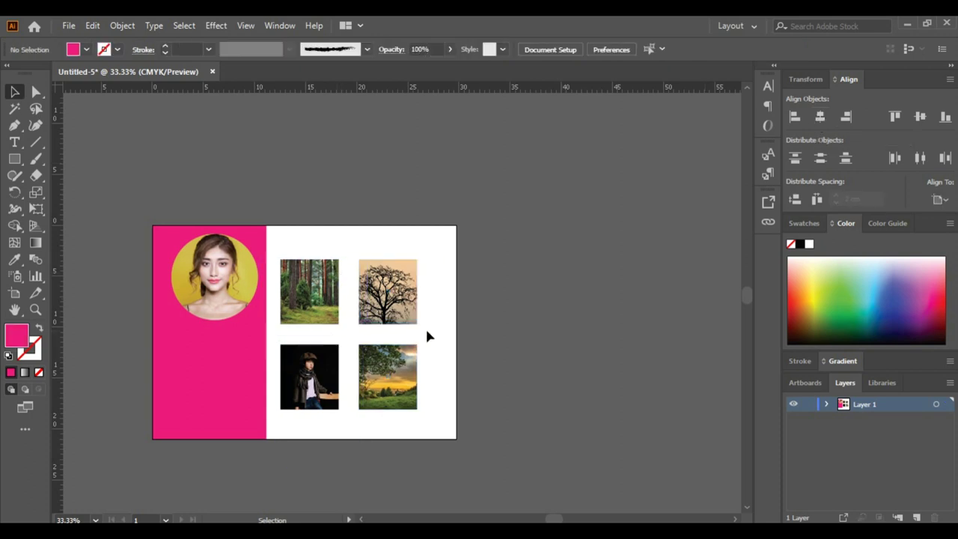
Step: Group all four photos and nudge the group two steps to the right
{"action": "left_click_drag", "start_coordinate": [291, 239], "coordinate": [422, 409]}
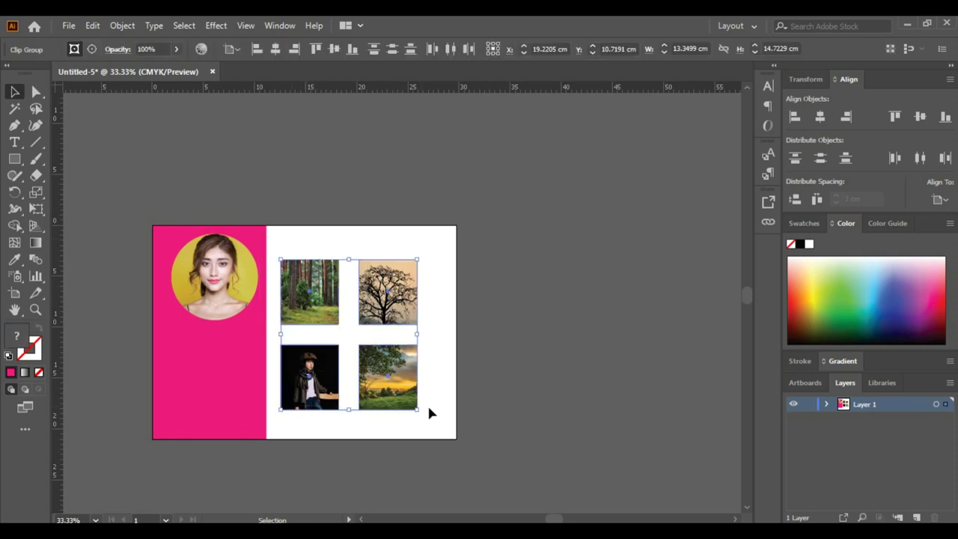
{"action": "key", "text": "ctrl+g"}
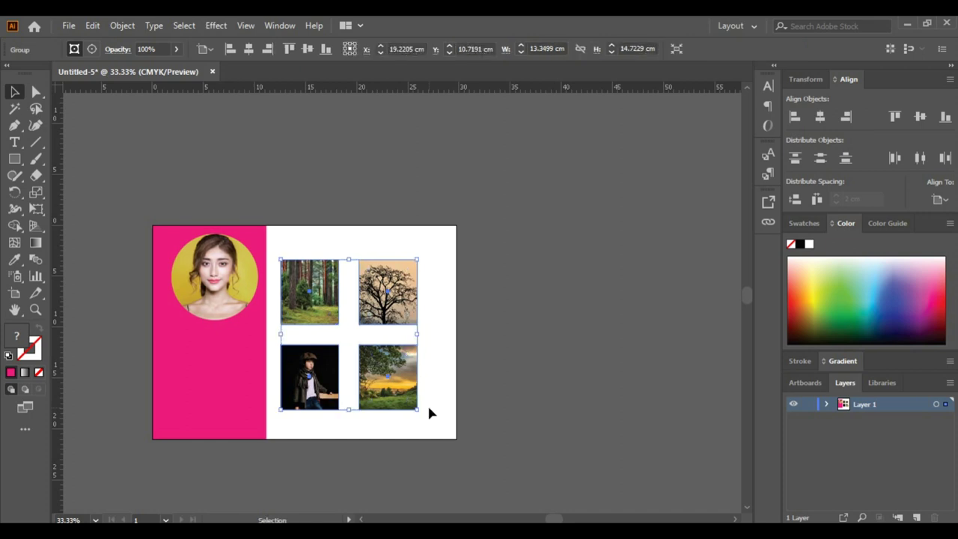
{"action": "key", "text": "Right"}
{"action": "key", "text": "Right"}
{"action": "key", "text": "Right"}
{"action": "key", "text": "Right"}
{"action": "key", "text": "Right"}
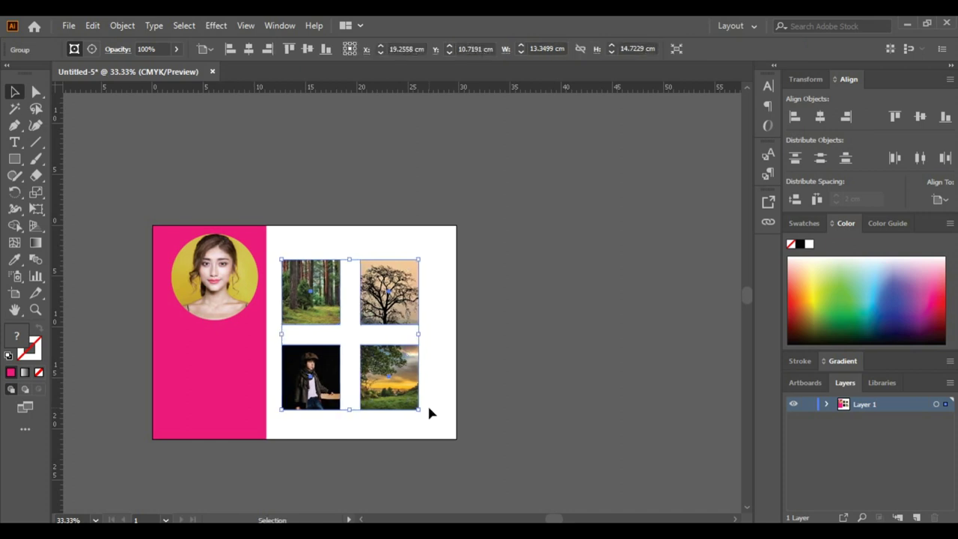
{"action": "key", "text": "Right"}
{"action": "key", "text": "Right"}
{"action": "key", "text": "Right"}
{"action": "key", "text": "Right"}
{"action": "key", "text": "Right"}
{"action": "key", "text": "Right"}
{"action": "key", "text": "Right"}
{"action": "key", "text": "Right"}
{"action": "key", "text": "Right"}
{"action": "key", "text": "Right"}
{"action": "key", "text": "Right"}
{"action": "key", "text": "Right"}
{"action": "key", "text": "Right"}
{"action": "key", "text": "Right"}
{"action": "key", "text": "Right"}
{"action": "key", "text": "Right"}
{"action": "key", "text": "Right"}
{"action": "key", "text": "Right"}
{"action": "key", "text": "Right"}
{"action": "key", "text": "Right"}
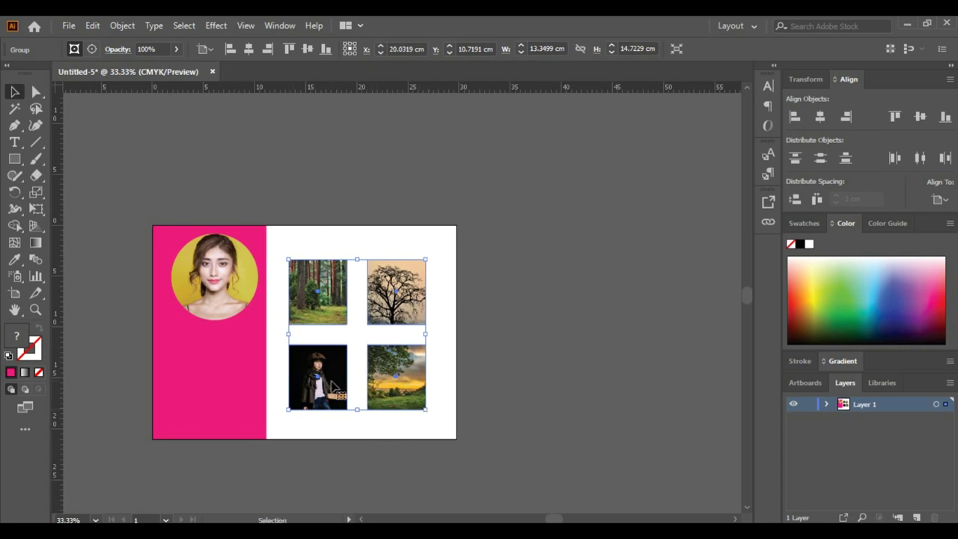
{"action": "left_click", "coordinate": [489, 395]}
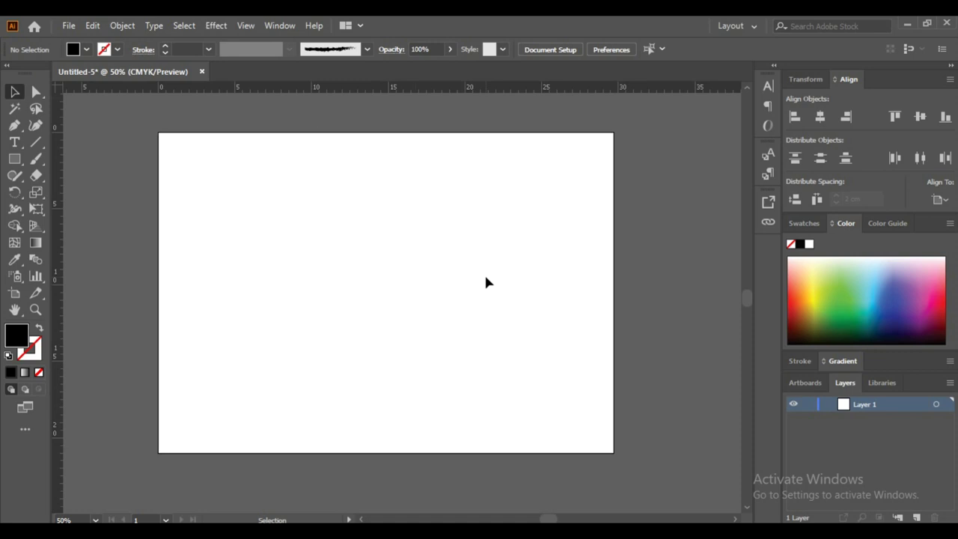
Step: Draw a roughly 25.45 × 11.26 cm area text frame across the lower page
{"action": "left_click", "coordinate": [15, 143]}
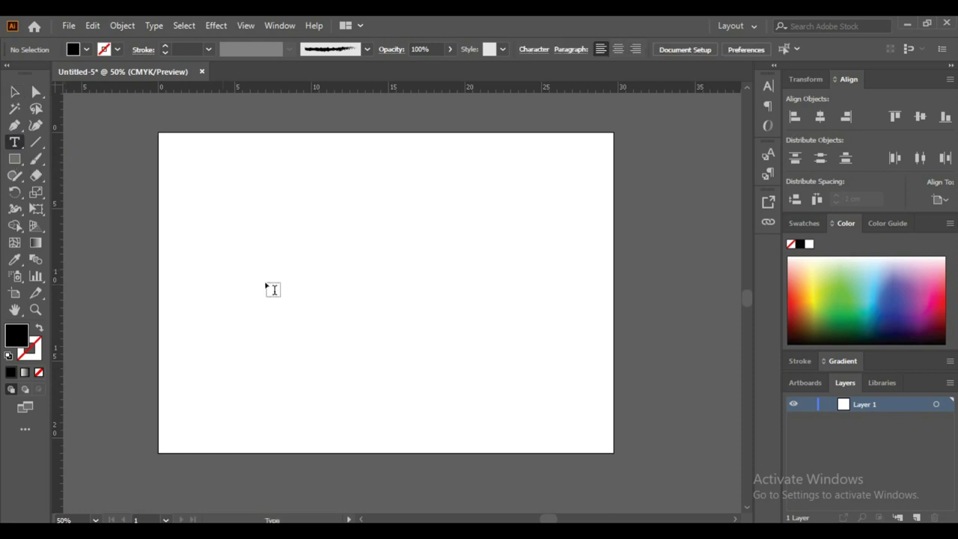
{"action": "left_click_drag", "start_coordinate": [199, 253], "coordinate": [589, 421]}
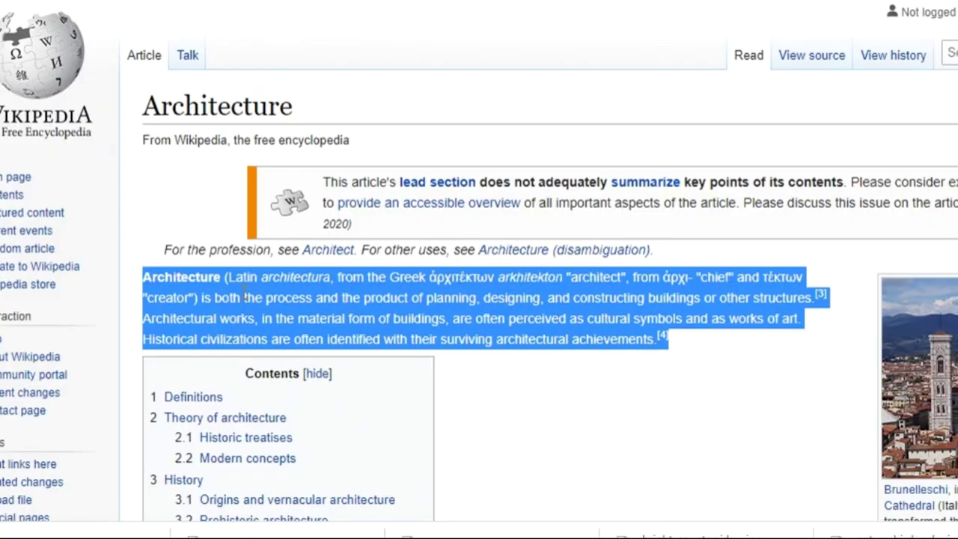
Step: Copy the Wikipedia Architecture intro paragraph and paste it over the placeholder text in Illustrator
{"action": "right_click", "coordinate": [259, 299]}
{"action": "left_click", "coordinate": [279, 308]}
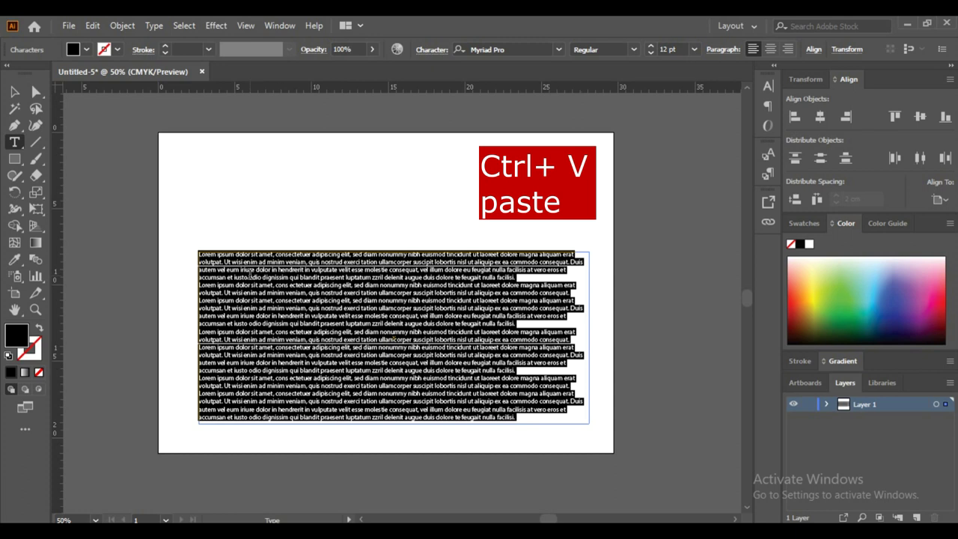
{"action": "key", "text": "ctrl"}
{"action": "key", "text": "ctrl+v"}
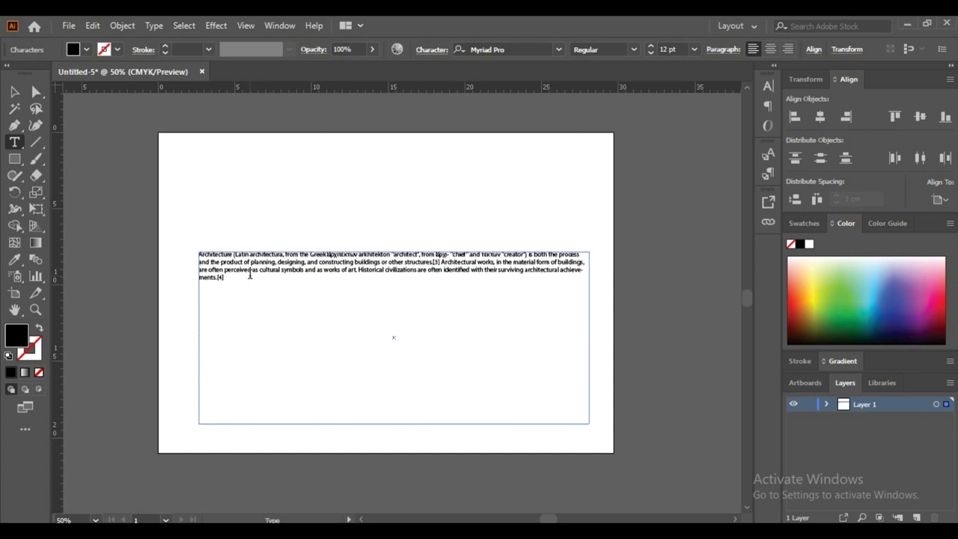
Step: Paste three more copies of the Architecture paragraph so the text fills the frame
{"action": "key", "text": "ctrl"}
{"action": "key", "text": "ctrl+v"}
{"action": "key", "text": "ctrl+v"}
{"action": "key", "text": "ctrl+v"}
{"action": "key", "text": "ctrl+v"}
{"action": "key", "text": "ctrl+v"}
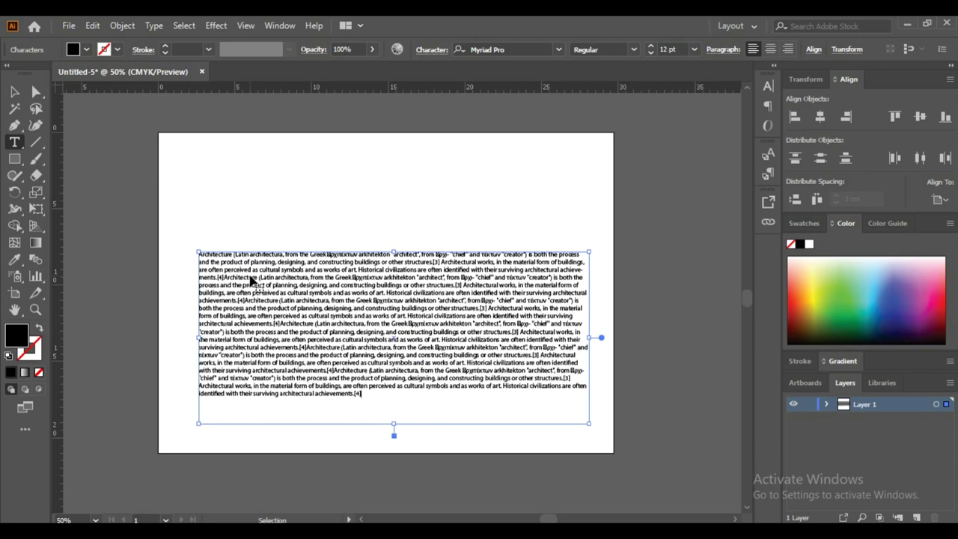
{"action": "key", "text": "ctrl+v"}
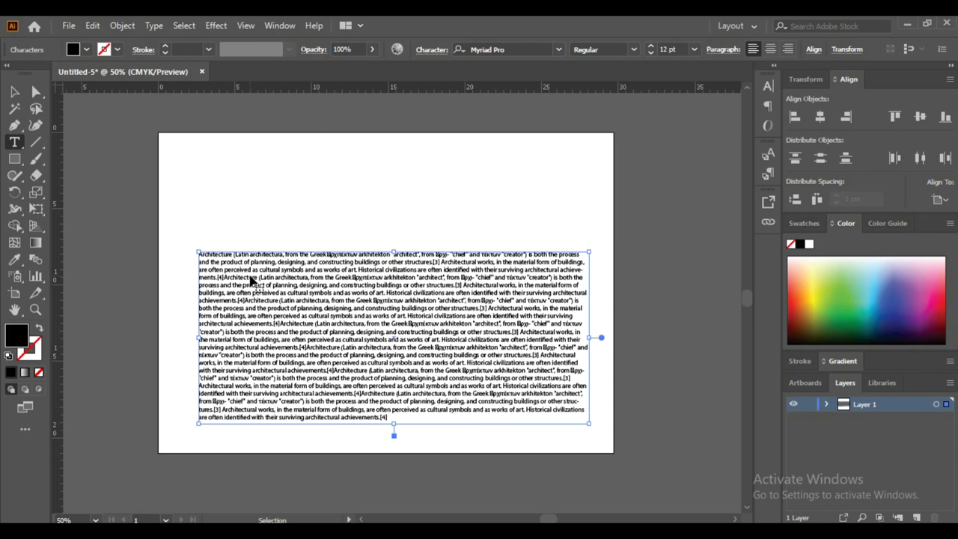
{"action": "key", "text": "ctrl+v"}
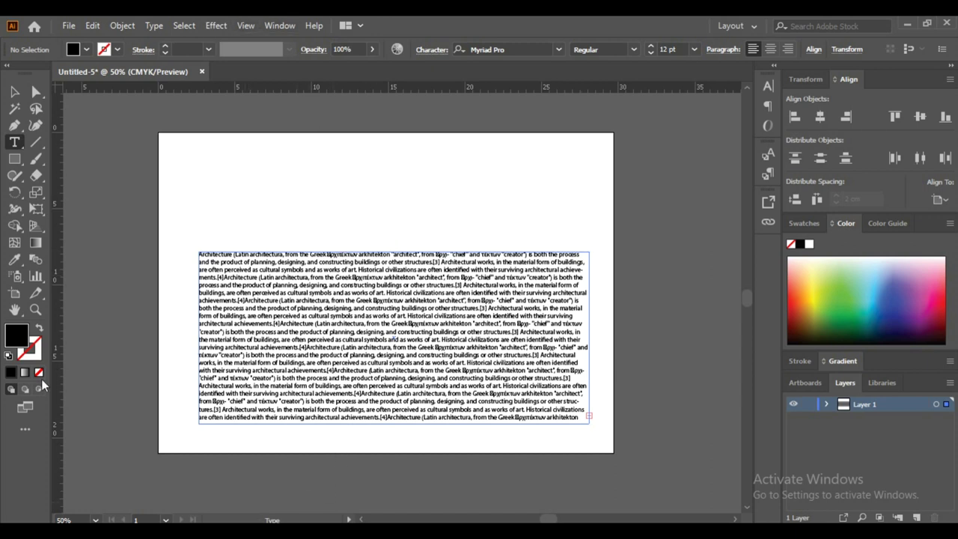
{"action": "left_click", "coordinate": [153, 26]}
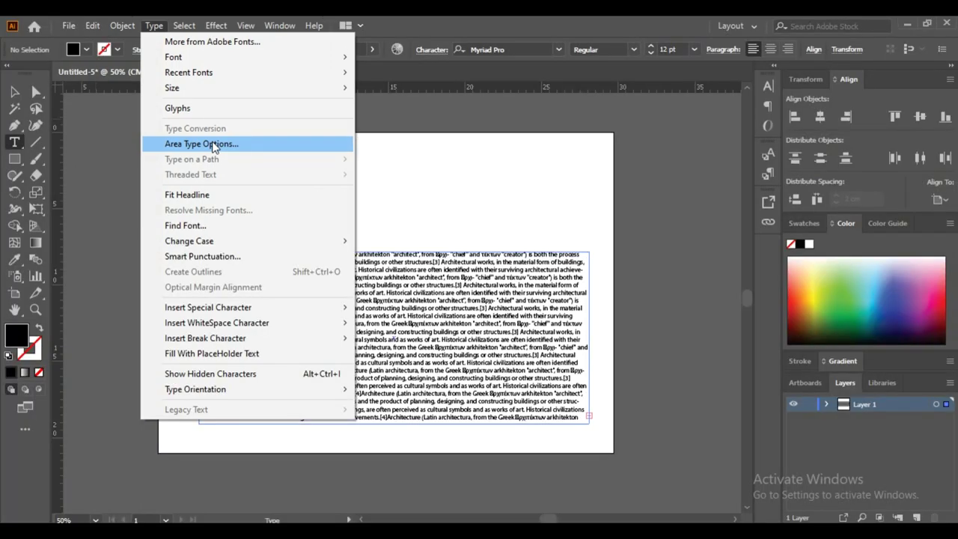
Step: Set Area Type Options to 3 columns, preview the layout, and apply it
{"action": "left_click", "coordinate": [213, 144]}
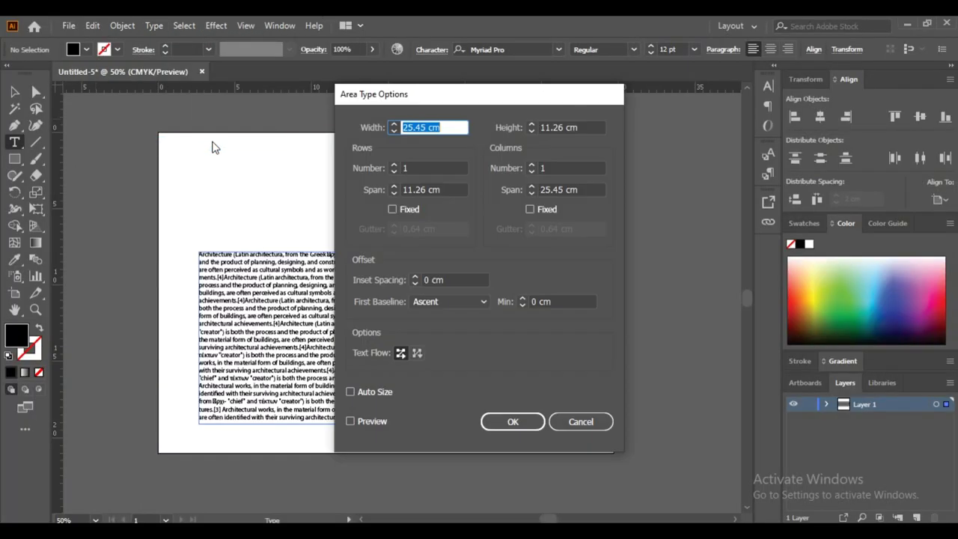
{"action": "left_click", "coordinate": [556, 170]}
{"action": "double_click", "coordinate": [546, 169]}
{"action": "type", "text": "3"}
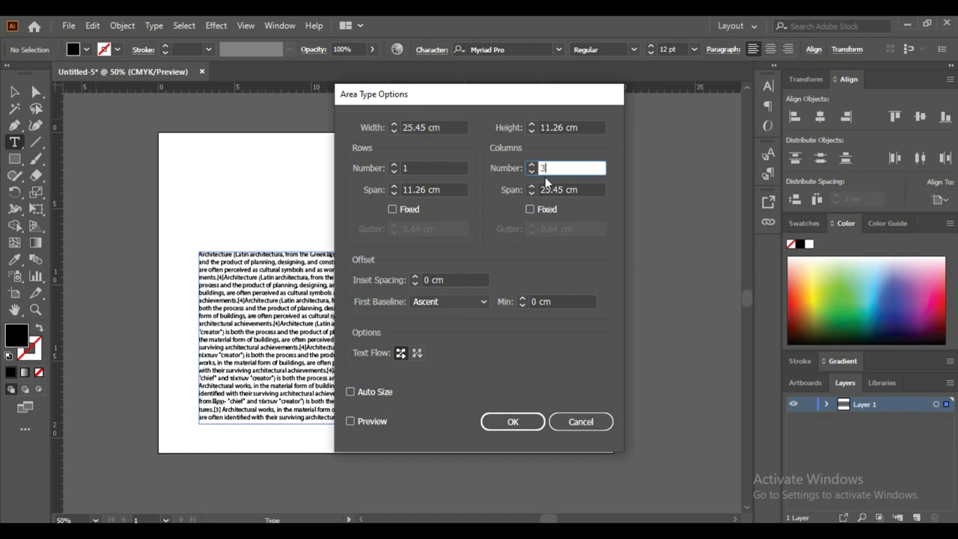
{"action": "left_click", "coordinate": [349, 421]}
{"action": "left_click_drag", "start_coordinate": [470, 98], "coordinate": [638, 105]}
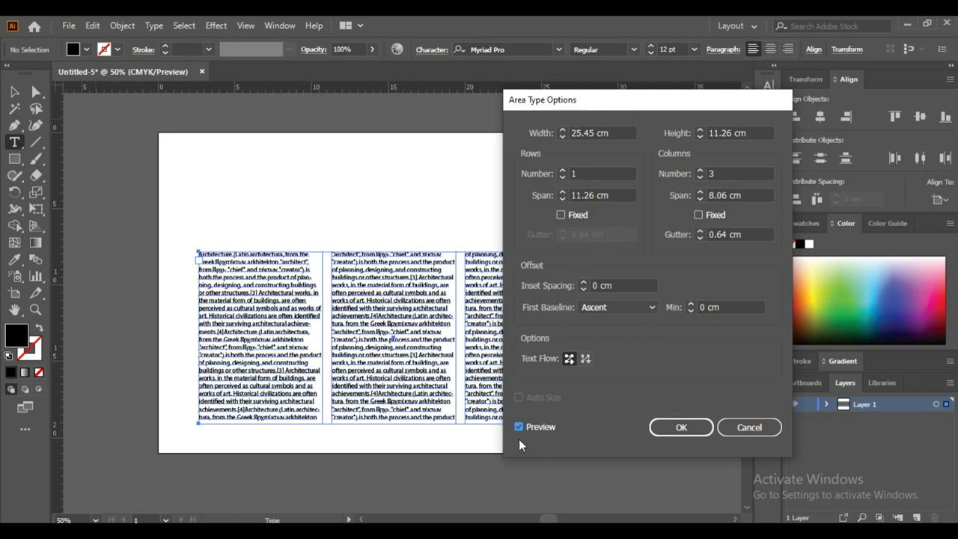
{"action": "left_click", "coordinate": [681, 429]}
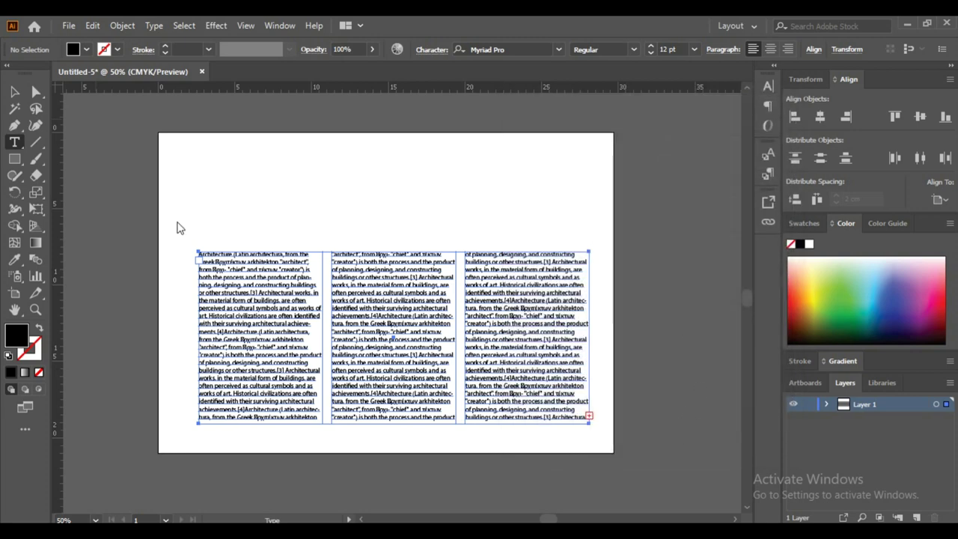
{"action": "left_click", "coordinate": [16, 92]}
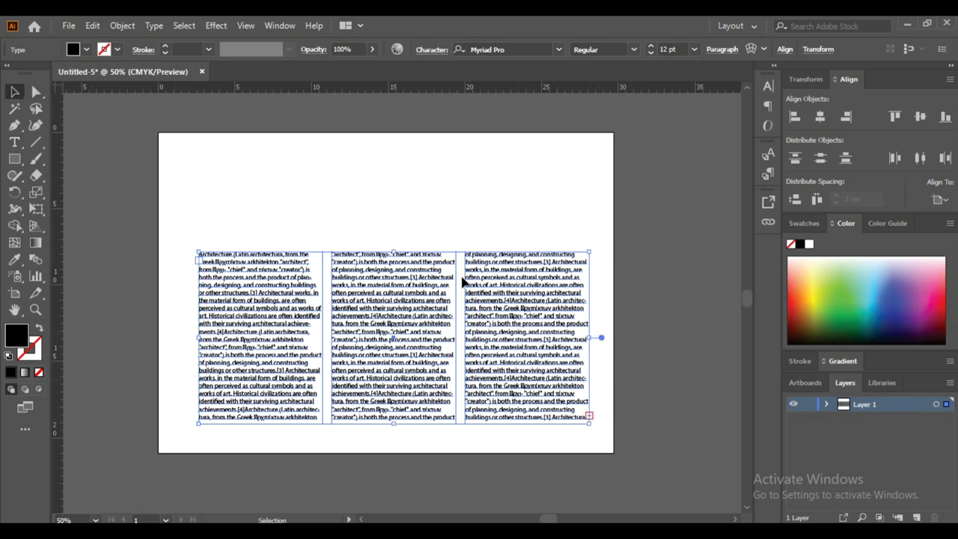
Step: Drag the three-column text block up and left, then deselect and view the whole page
{"action": "left_click_drag", "start_coordinate": [500, 346], "coordinate": [512, 282]}
{"action": "left_click", "coordinate": [532, 464]}
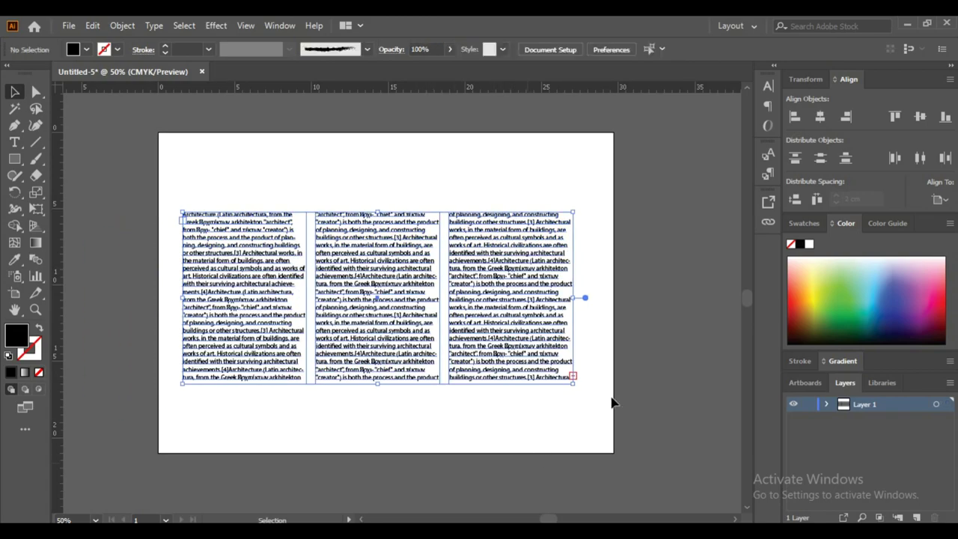
{"action": "left_click", "coordinate": [610, 405]}
{"action": "left_click_drag", "start_coordinate": [594, 374], "coordinate": [486, 379]}
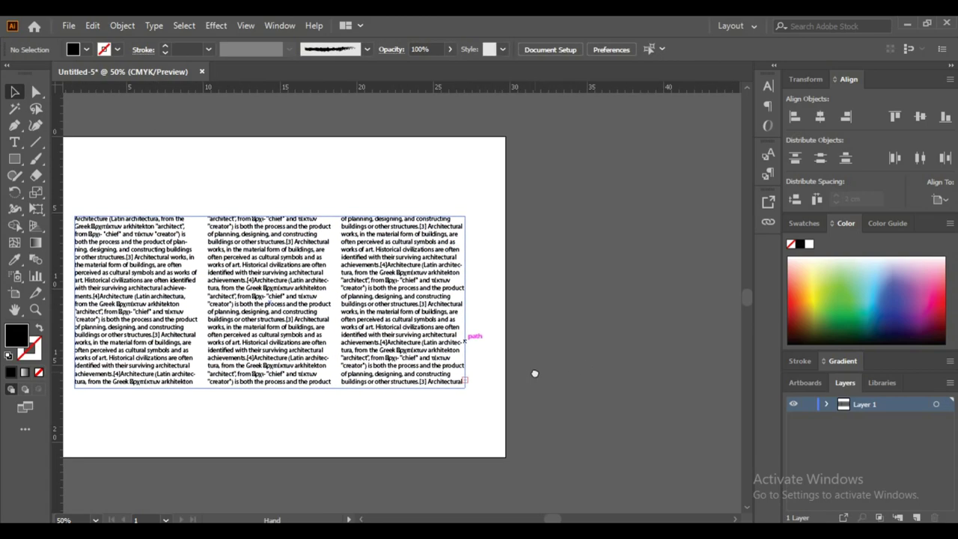
Step: Duplicate Artboard 1 to the right with the Artboard Tool
{"action": "left_click", "coordinate": [15, 296]}
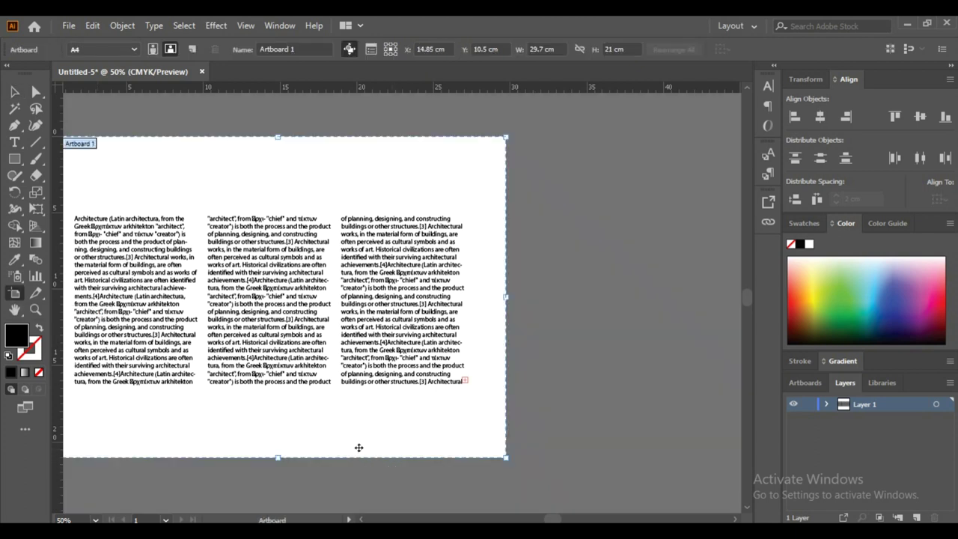
{"action": "scroll", "coordinate": [420, 243], "scroll_direction": "down", "scroll_amount": 3}
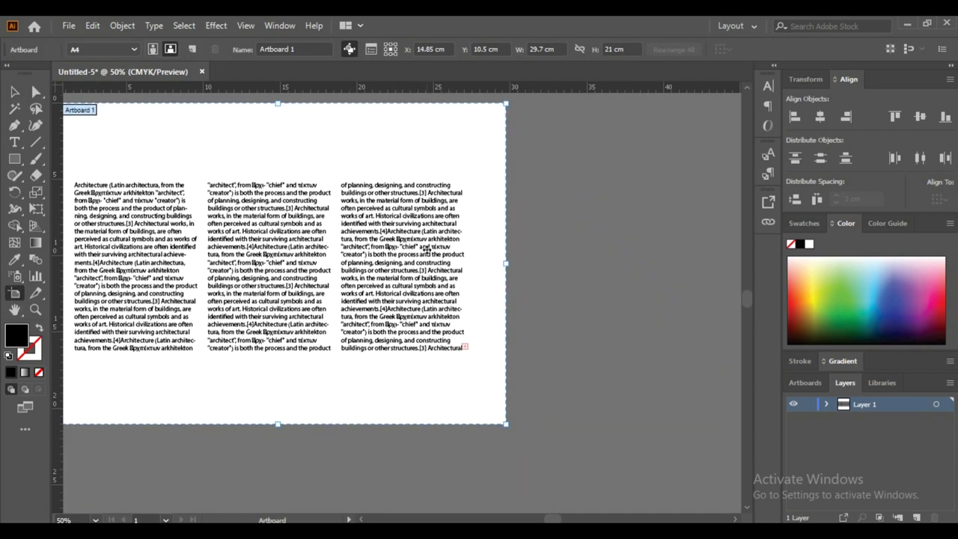
{"action": "scroll", "coordinate": [428, 261], "scroll_direction": "down", "scroll_amount": 1}
{"action": "left_click_drag", "start_coordinate": [424, 345], "coordinate": [698, 349]}
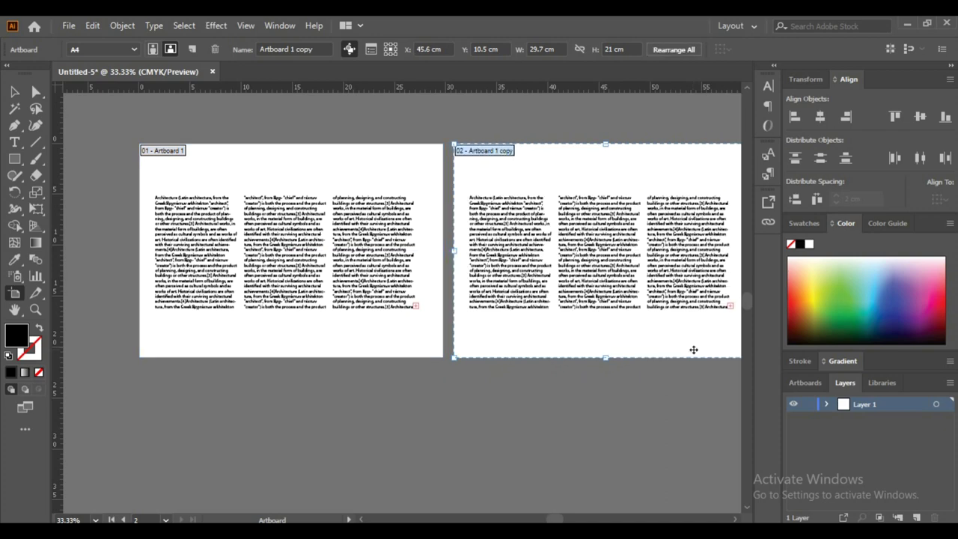
Step: Delete the copied text from the new artboard, leaving the second page empty
{"action": "left_click", "coordinate": [14, 92]}
{"action": "left_click", "coordinate": [512, 409]}
{"action": "scroll", "coordinate": [512, 408], "scroll_direction": "right", "scroll_amount": 3}
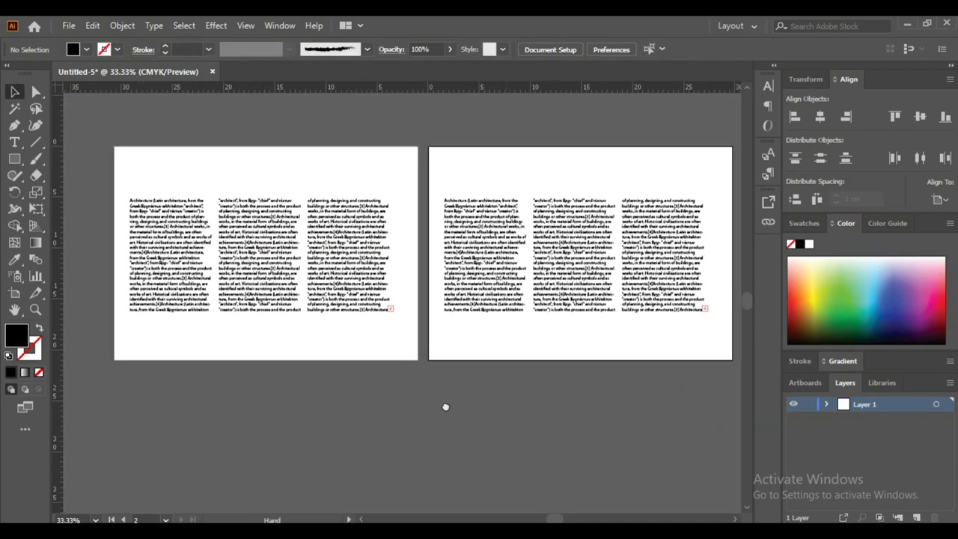
{"action": "left_click", "coordinate": [427, 280]}
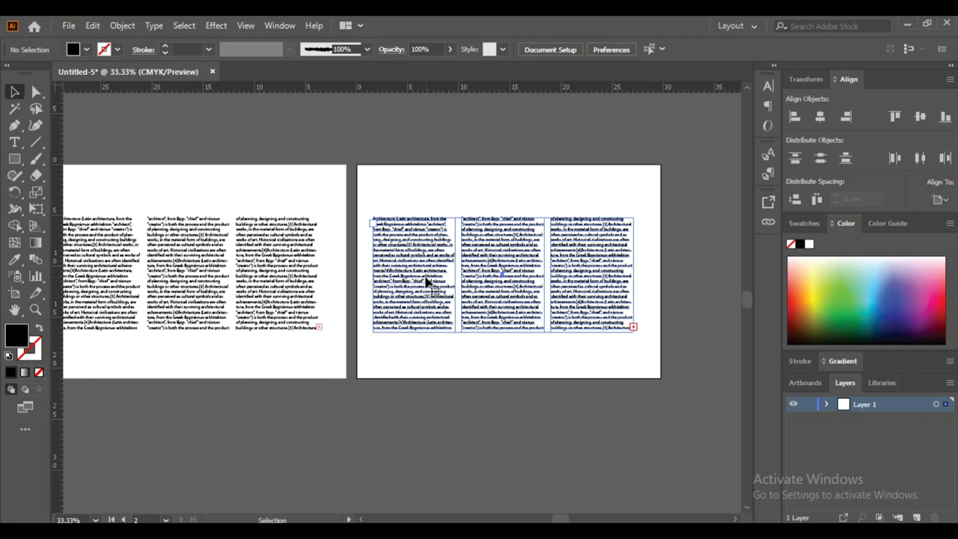
{"action": "key", "text": "Delete"}
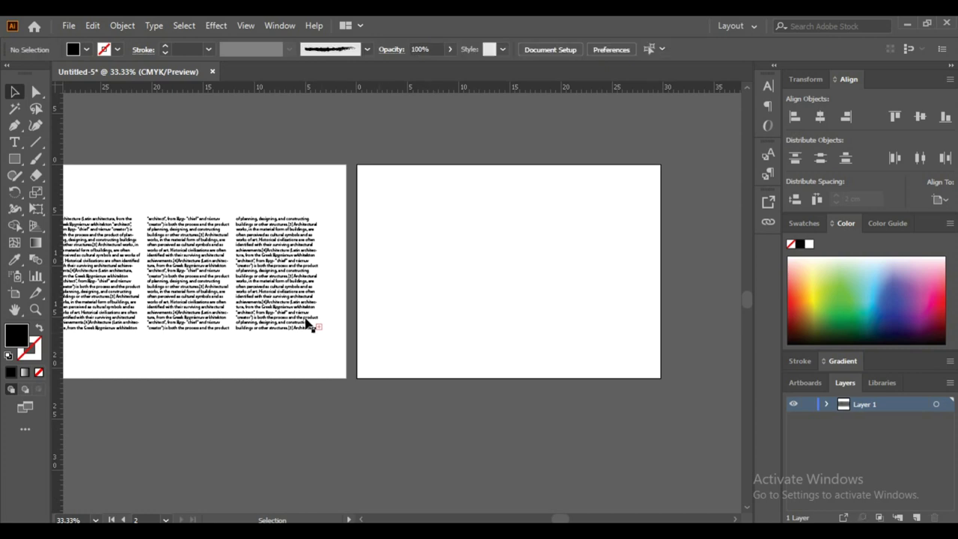
{"action": "scroll", "coordinate": [326, 320], "scroll_direction": "up", "scroll_amount": 1}
{"action": "left_click_drag", "start_coordinate": [286, 304], "coordinate": [319, 308]}
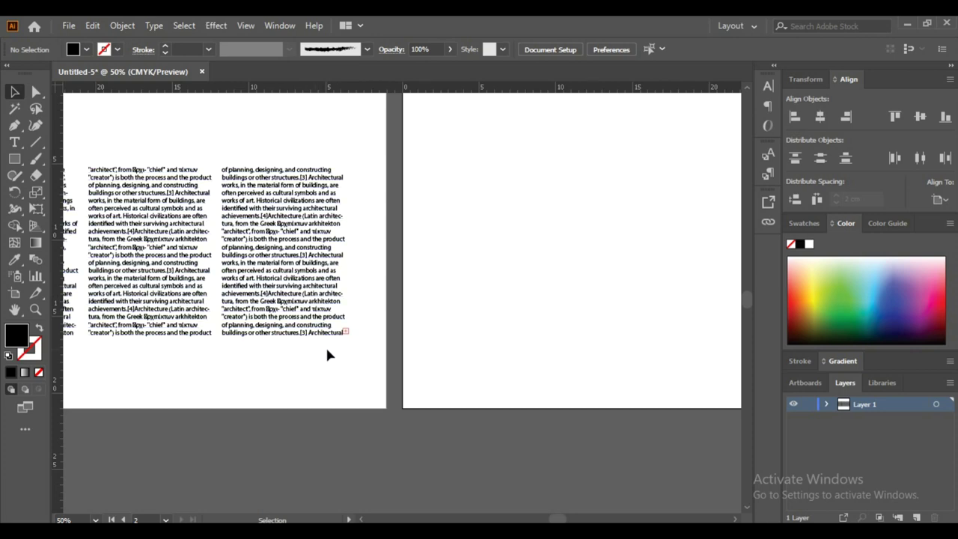
{"action": "scroll", "coordinate": [325, 345], "scroll_direction": "up", "scroll_amount": 2}
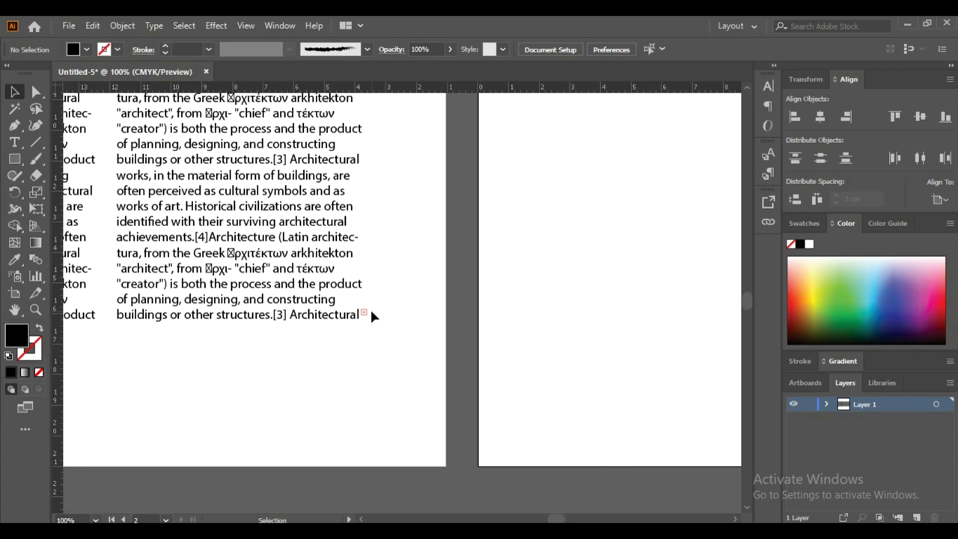
{"action": "scroll", "coordinate": [372, 316], "scroll_direction": "down", "scroll_amount": 2}
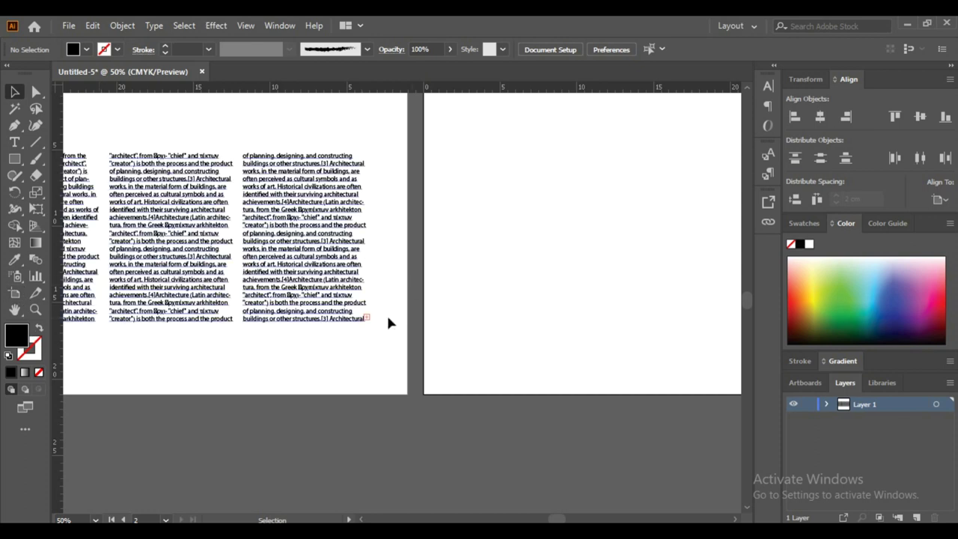
{"action": "left_click", "coordinate": [14, 159]}
Step: Draw a rectangle on the second artboard and thread the three-column frame's overflow text into it
{"action": "left_click_drag", "start_coordinate": [443, 149], "coordinate": [559, 318]}
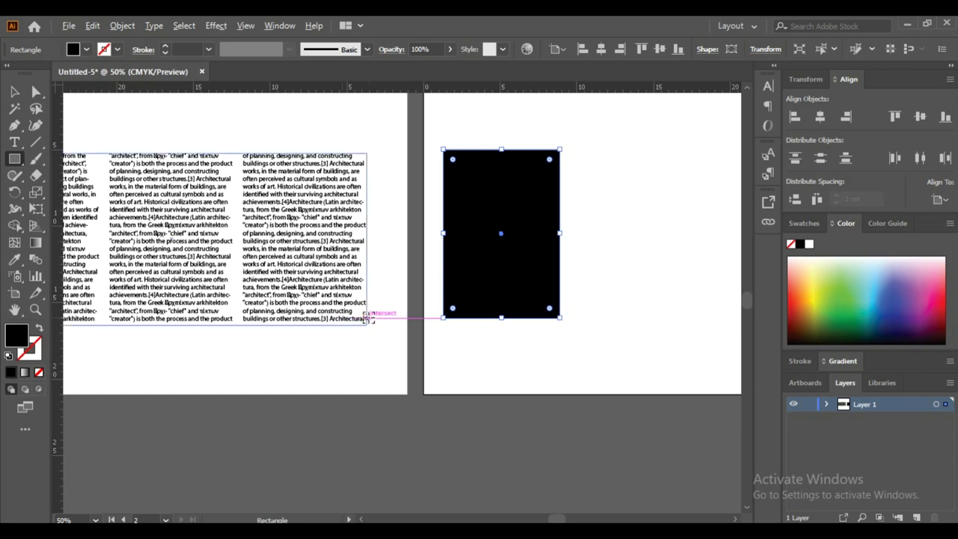
{"action": "scroll", "coordinate": [367, 318], "scroll_direction": "up", "scroll_amount": 1}
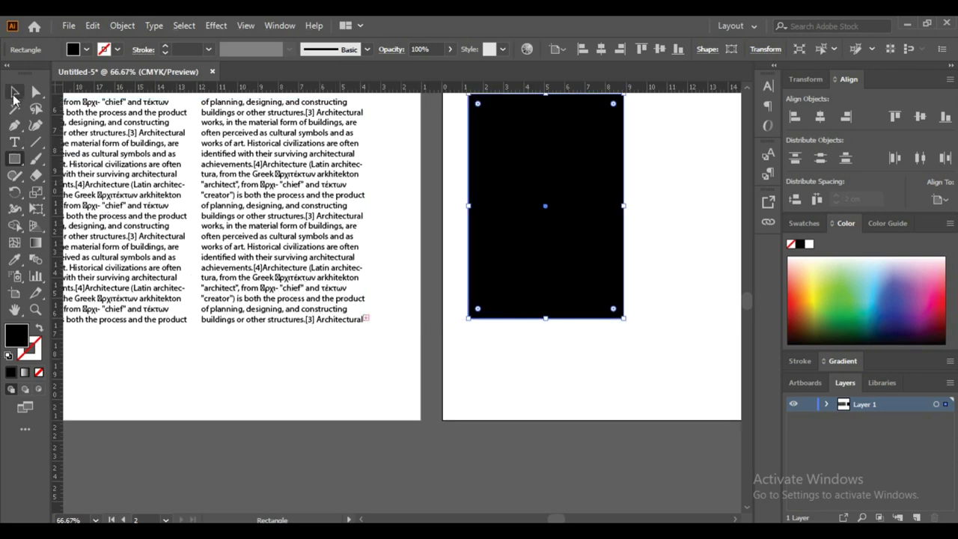
{"action": "left_click", "coordinate": [14, 92]}
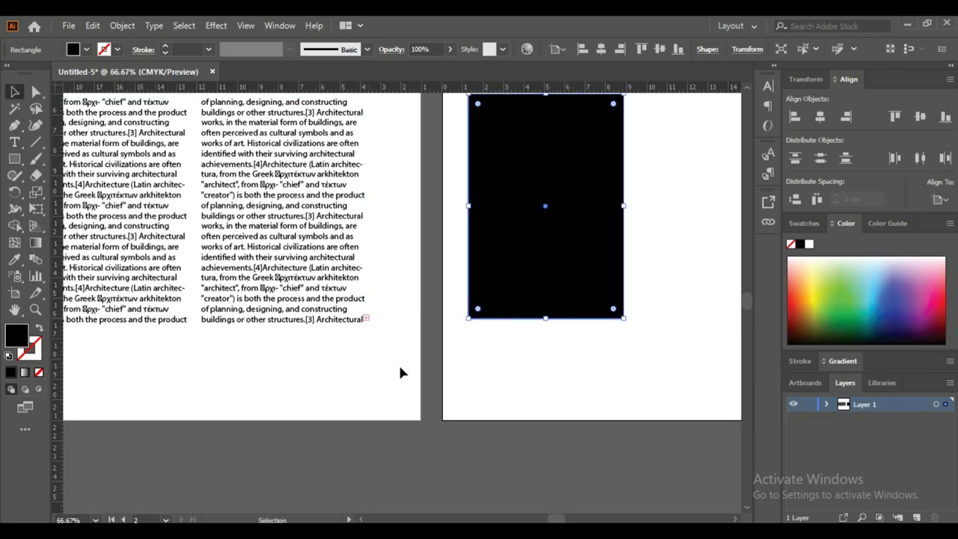
{"action": "left_click", "coordinate": [368, 321]}
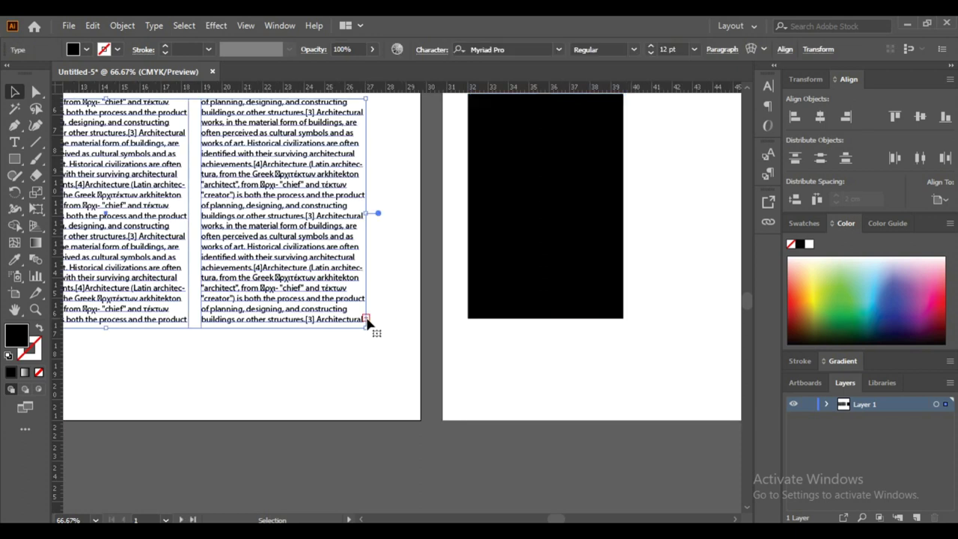
{"action": "key", "text": "t"}
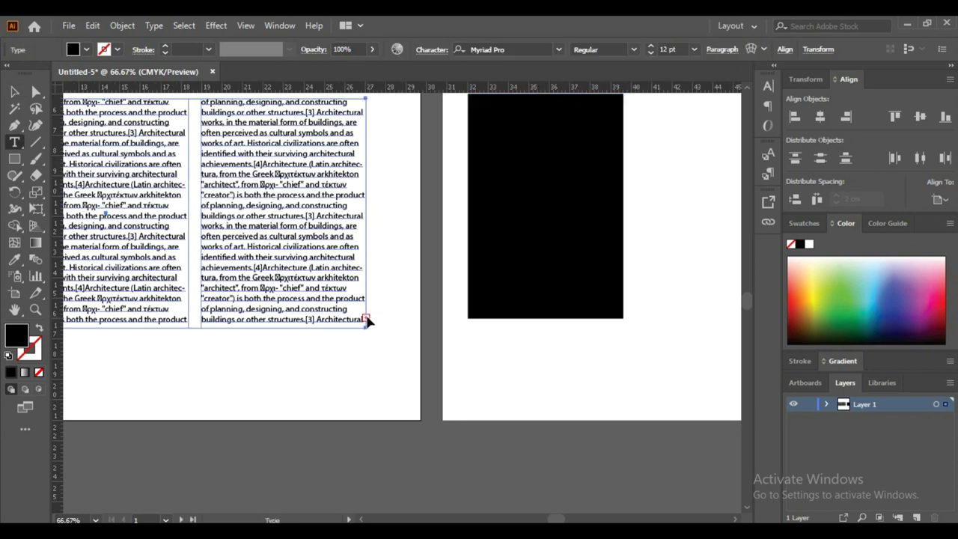
{"action": "left_click", "coordinate": [368, 320]}
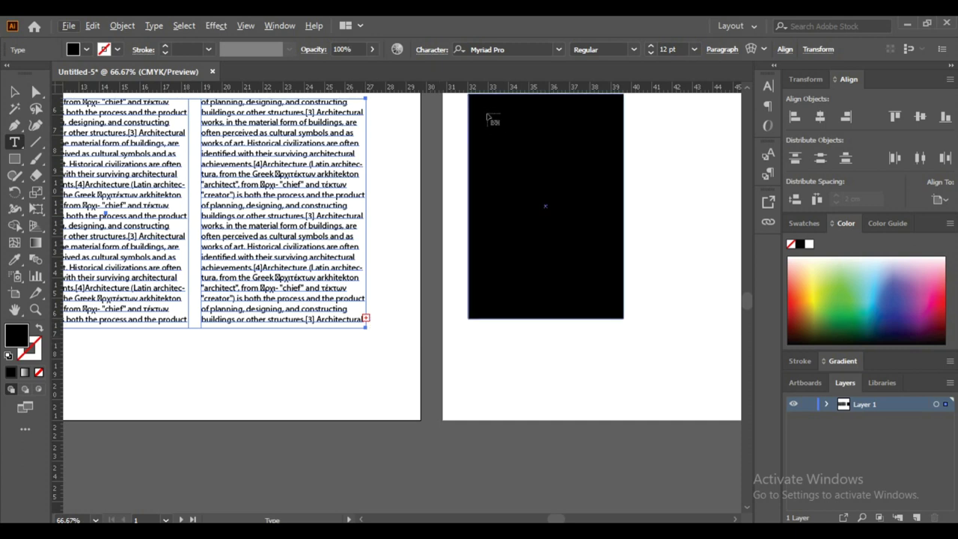
{"action": "left_click", "coordinate": [470, 99]}
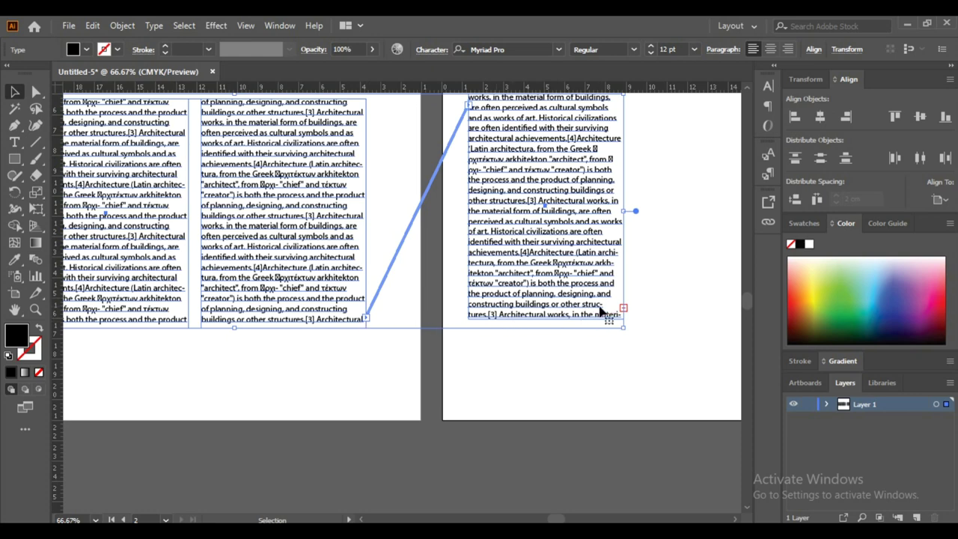
Step: Load the remaining overflow text and draw a new frame on the second artboard to hold it
{"action": "scroll", "coordinate": [525, 356], "scroll_direction": "down", "scroll_amount": 2}
{"action": "scroll", "coordinate": [525, 356], "scroll_direction": "down", "scroll_amount": 2}
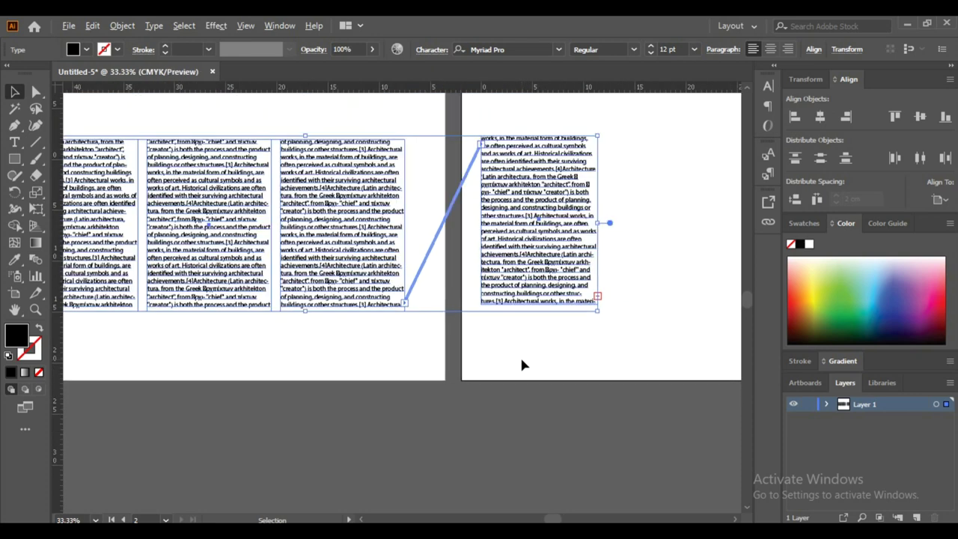
{"action": "left_click_drag", "start_coordinate": [618, 329], "coordinate": [494, 351]}
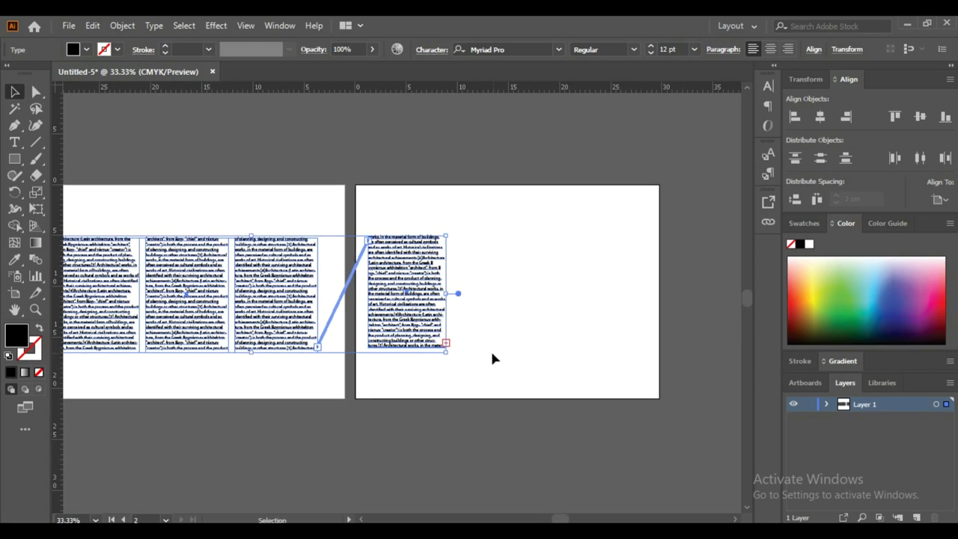
{"action": "scroll", "coordinate": [488, 346], "scroll_direction": "up", "scroll_amount": 1}
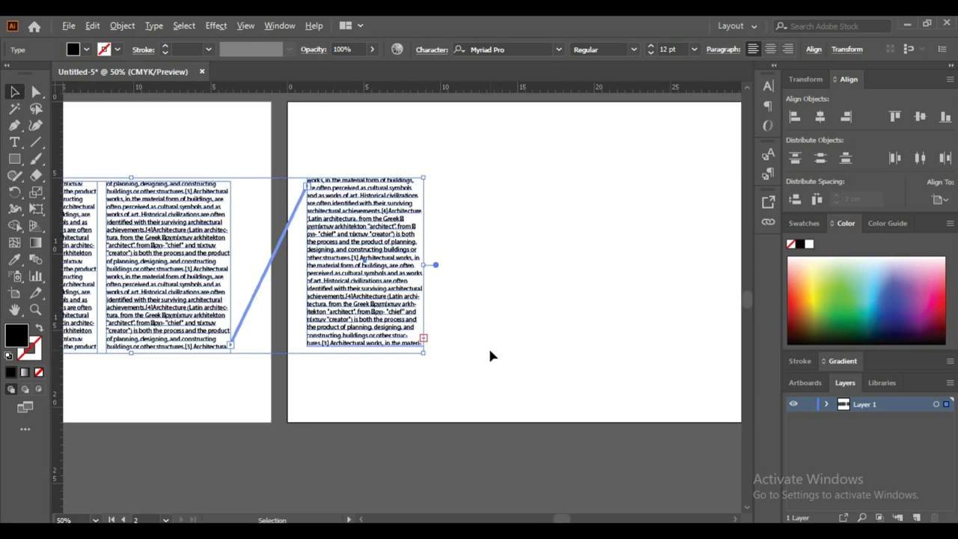
{"action": "left_click", "coordinate": [424, 340]}
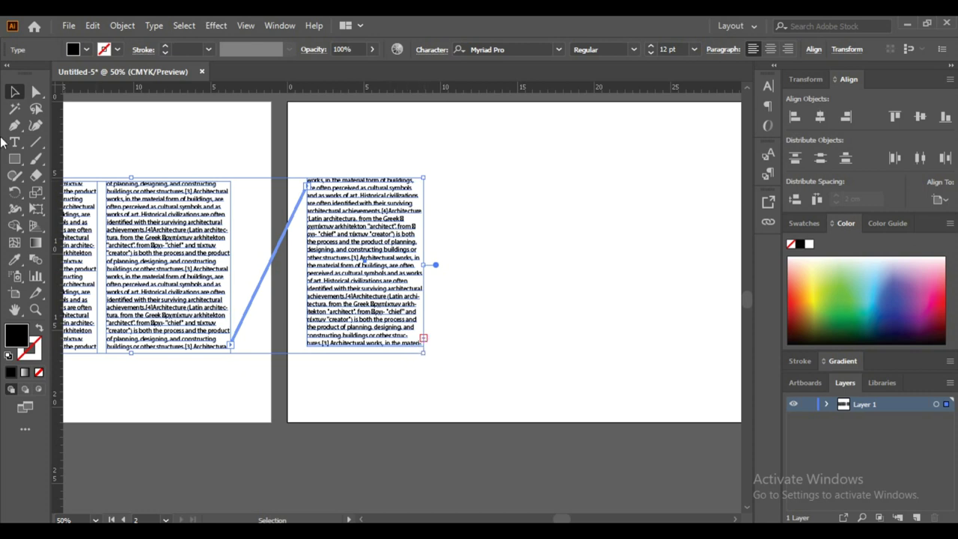
{"action": "double_click", "coordinate": [423, 341]}
{"action": "left_click", "coordinate": [424, 341]}
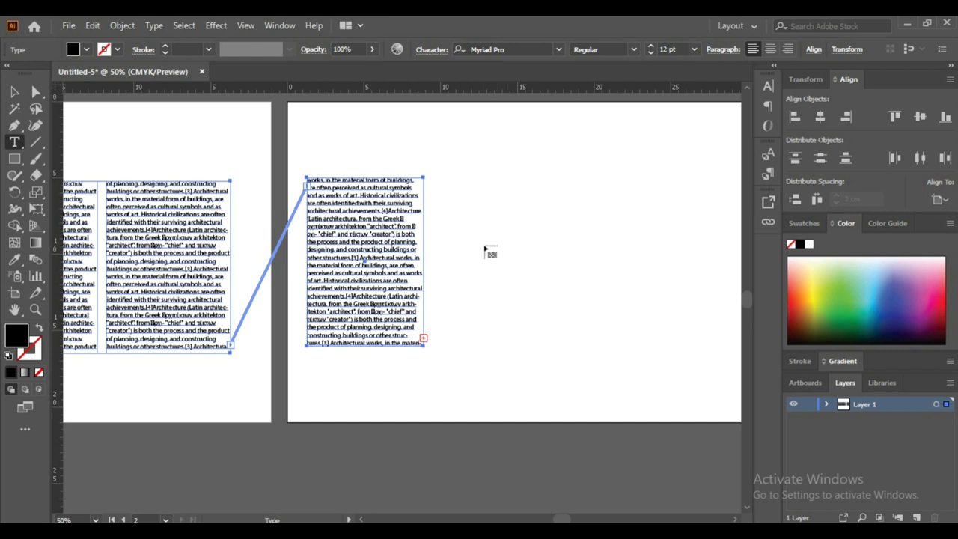
{"action": "left_click_drag", "start_coordinate": [451, 181], "coordinate": [572, 344]}
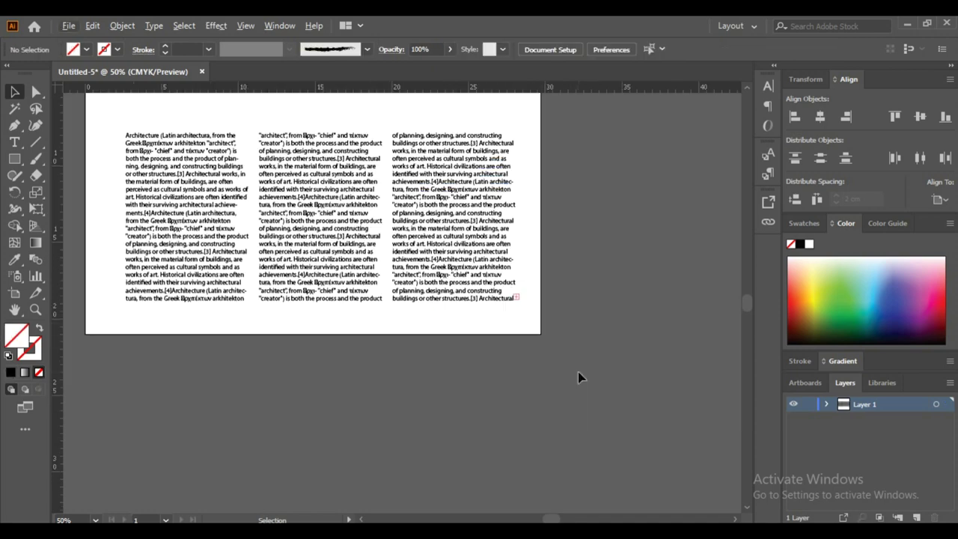
Step: Draw a yellow rectangle covering the first artboard and send it behind the text columns
{"action": "scroll", "coordinate": [578, 372], "scroll_direction": "down", "scroll_amount": 1}
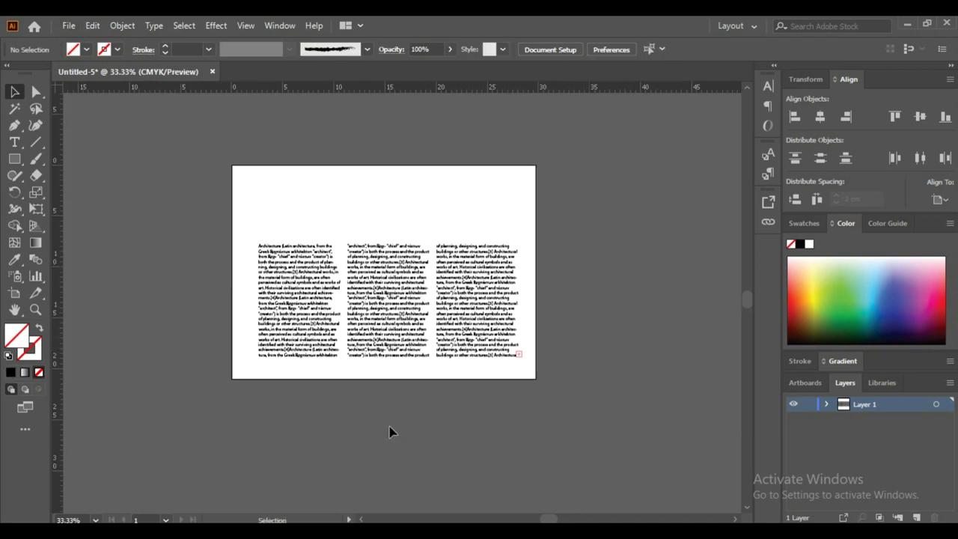
{"action": "left_click", "coordinate": [14, 159]}
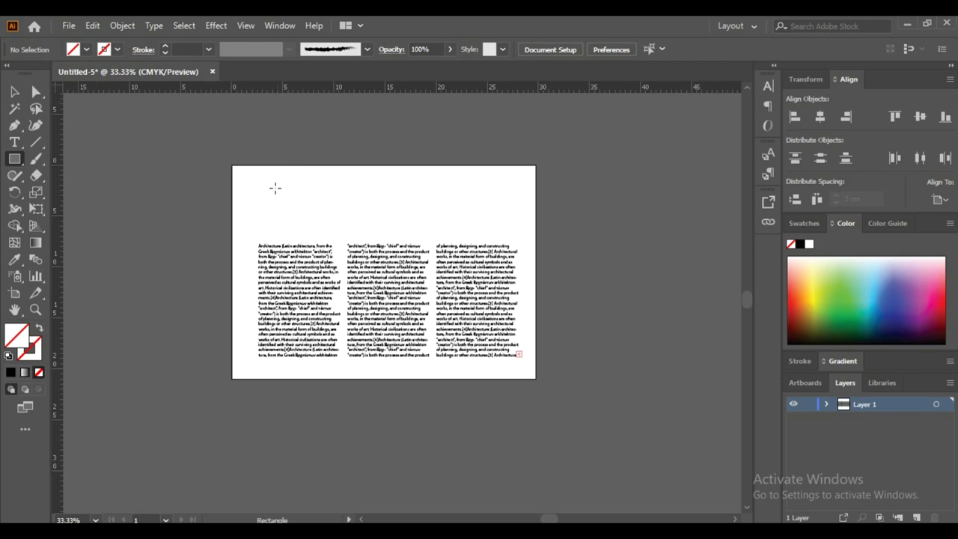
{"action": "left_click_drag", "start_coordinate": [232, 165], "coordinate": [536, 379]}
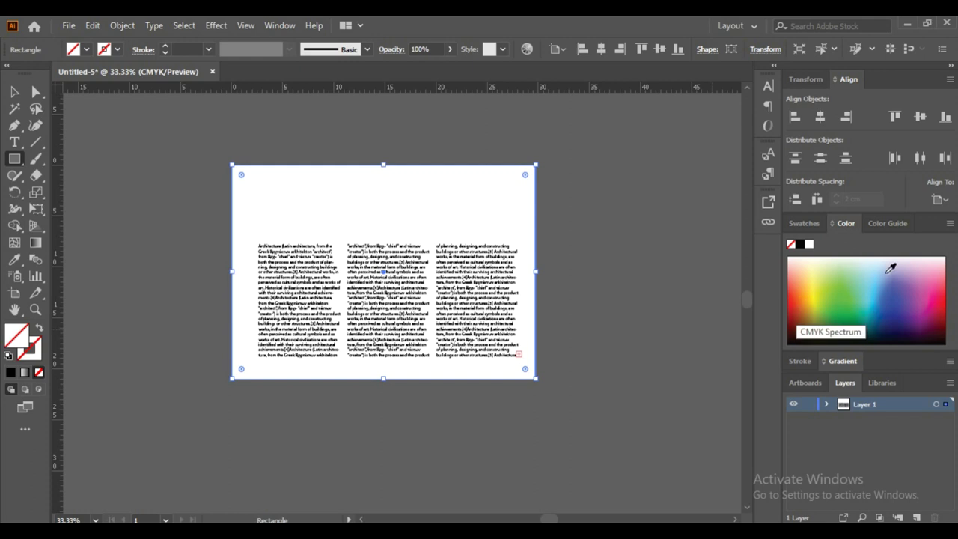
{"action": "left_click", "coordinate": [816, 285]}
{"action": "left_click", "coordinate": [8, 90]}
{"action": "left_click", "coordinate": [9, 90]}
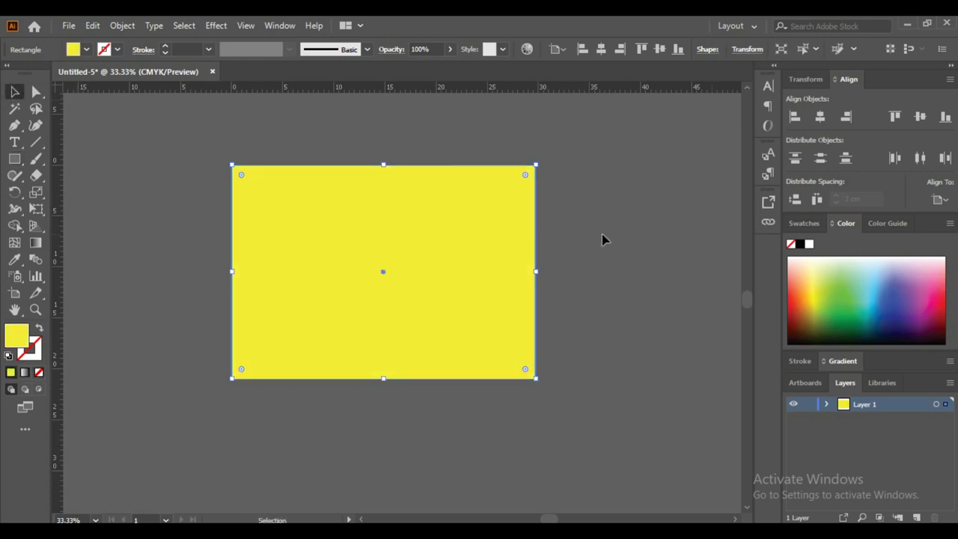
{"action": "key", "text": "ctrl"}
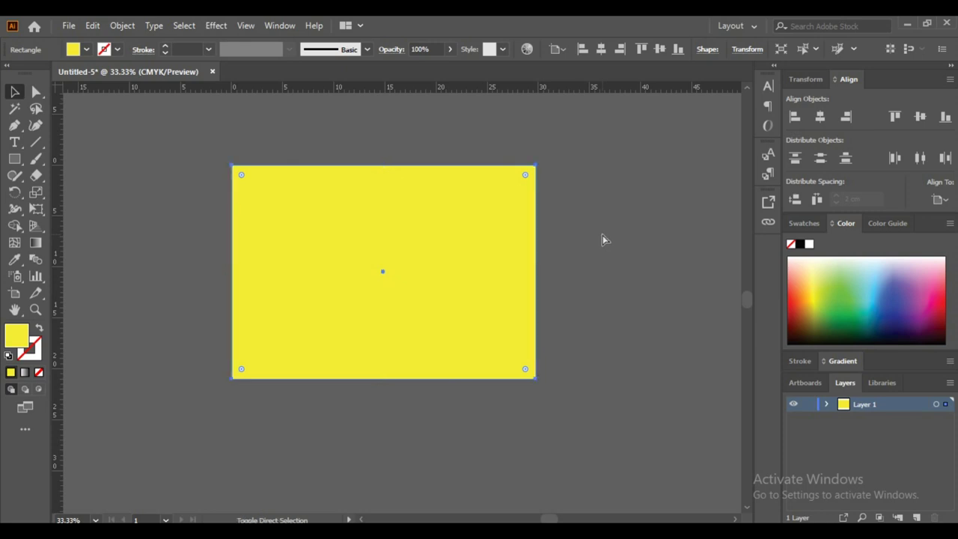
{"action": "key", "text": "ctrl+shift+bracketleft"}
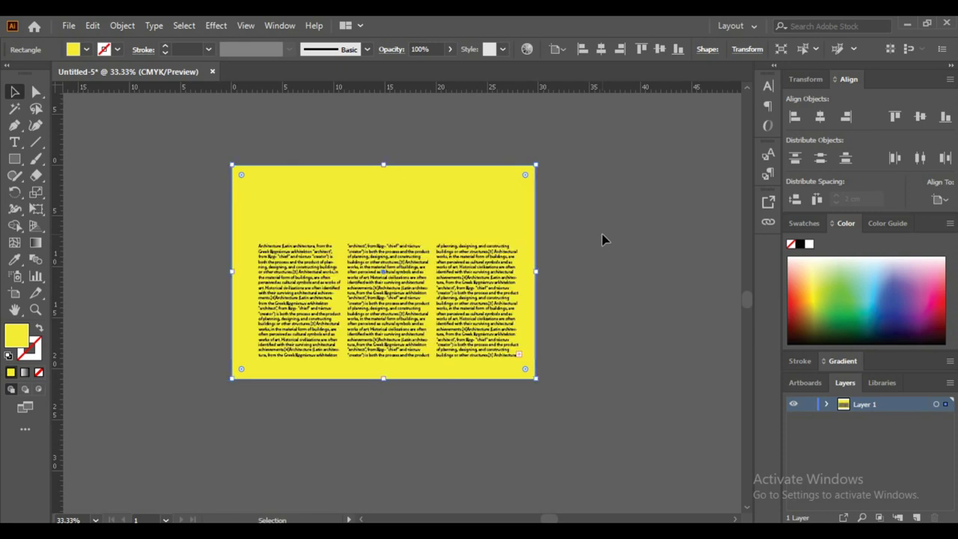
Step: Recentre the artboard, undo an accidental shift of the yellow background, and deselect everything
{"action": "left_click", "coordinate": [608, 322]}
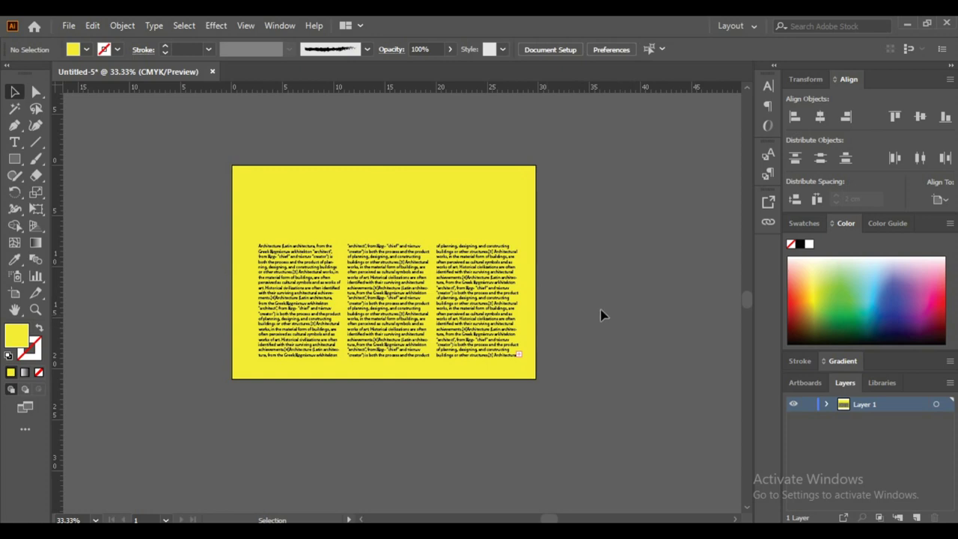
{"action": "scroll", "coordinate": [547, 328], "scroll_direction": "up", "scroll_amount": 1}
{"action": "left_click_drag", "start_coordinate": [584, 299], "coordinate": [644, 330]}
{"action": "left_click_drag", "start_coordinate": [374, 181], "coordinate": [289, 182]}
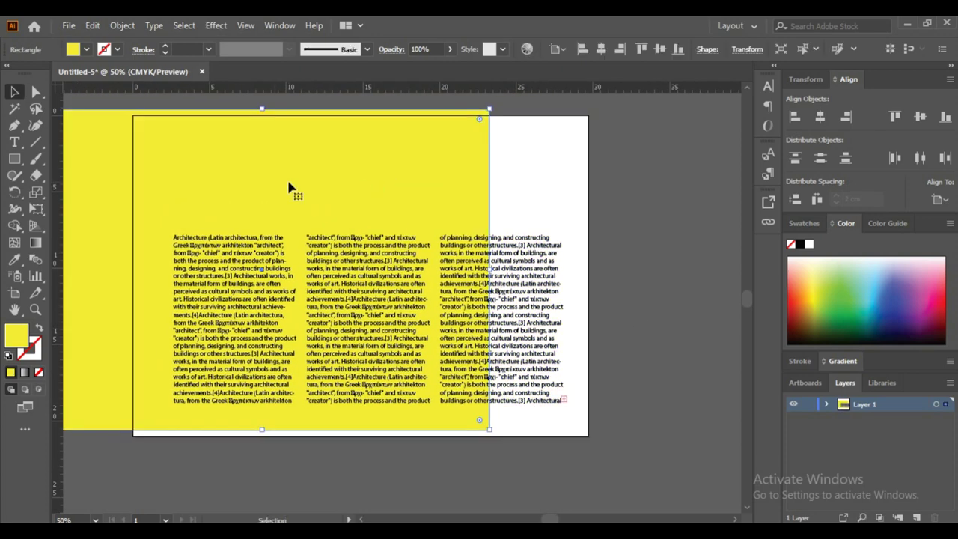
{"action": "key", "text": "ctrl+z"}
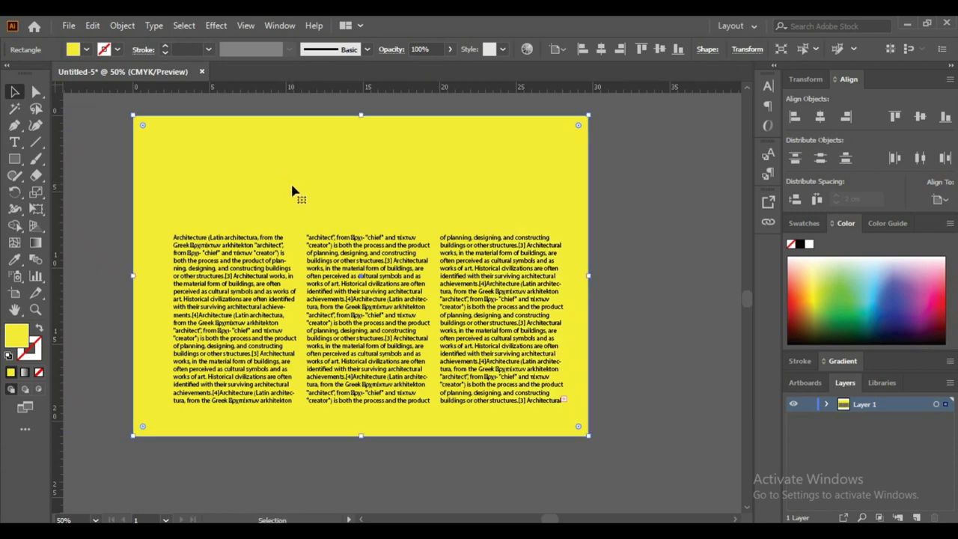
{"action": "key", "text": "a"}
{"action": "key", "text": "ctrl+shift+a"}
{"action": "key", "text": "v"}
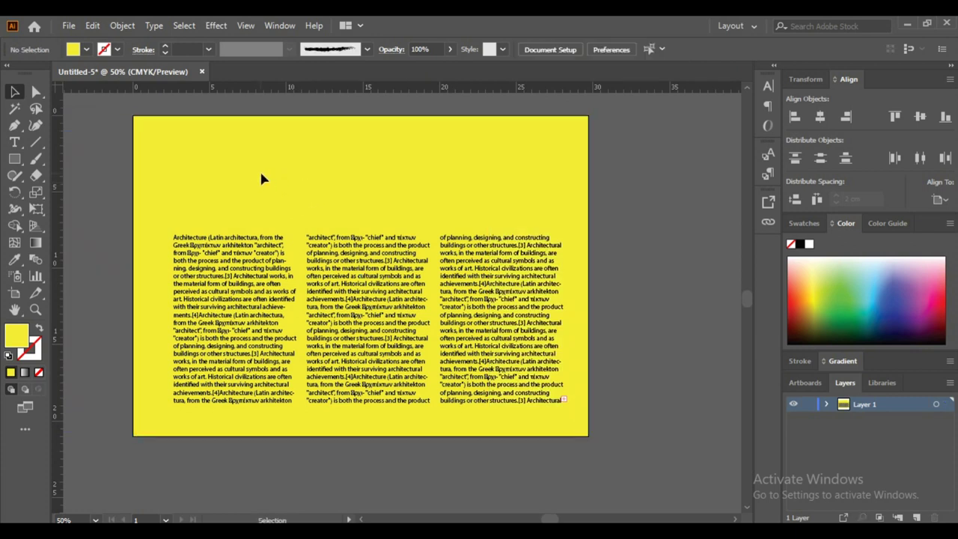
Step: Place the dawn-dusk-fog tree silhouette photo into the document
{"action": "scroll", "coordinate": [400, 225], "scroll_direction": "down", "scroll_amount": 1}
{"action": "scroll", "coordinate": [558, 271], "scroll_direction": "up", "scroll_amount": 1}
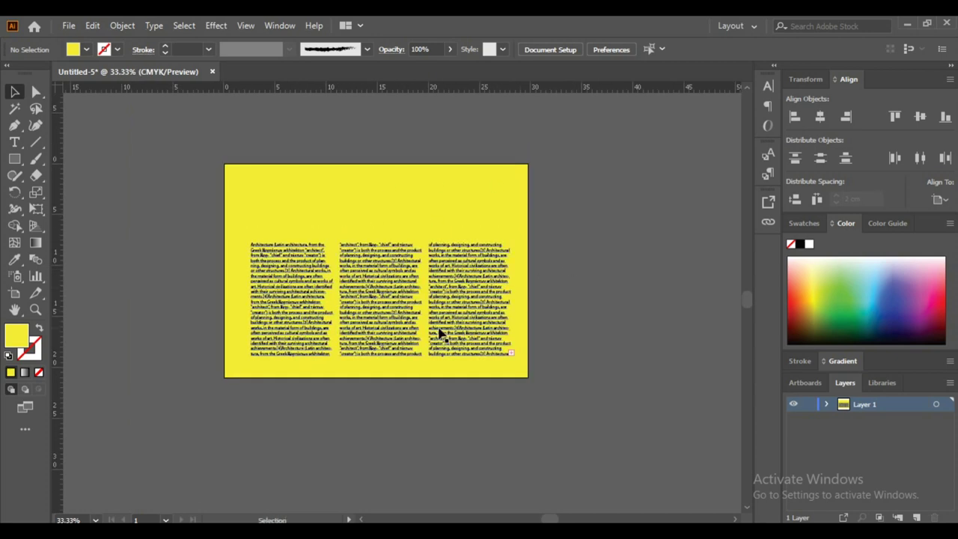
{"action": "scroll", "coordinate": [441, 335], "scroll_direction": "up", "scroll_amount": 1}
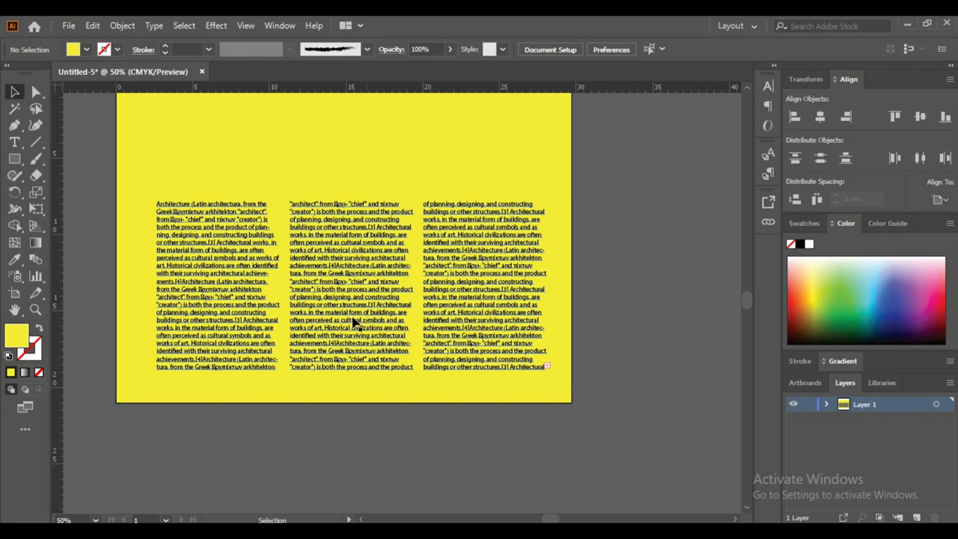
{"action": "left_click", "coordinate": [68, 26]}
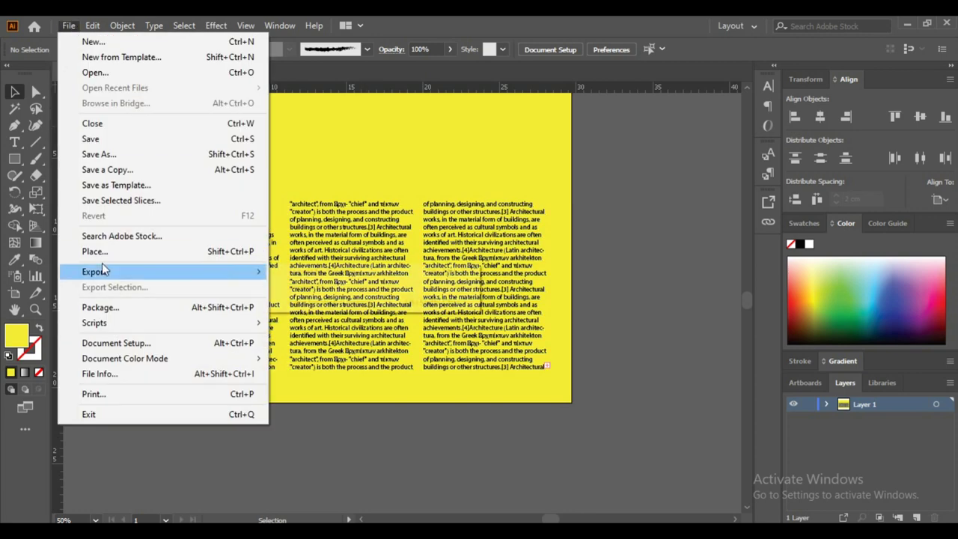
{"action": "left_click", "coordinate": [95, 252]}
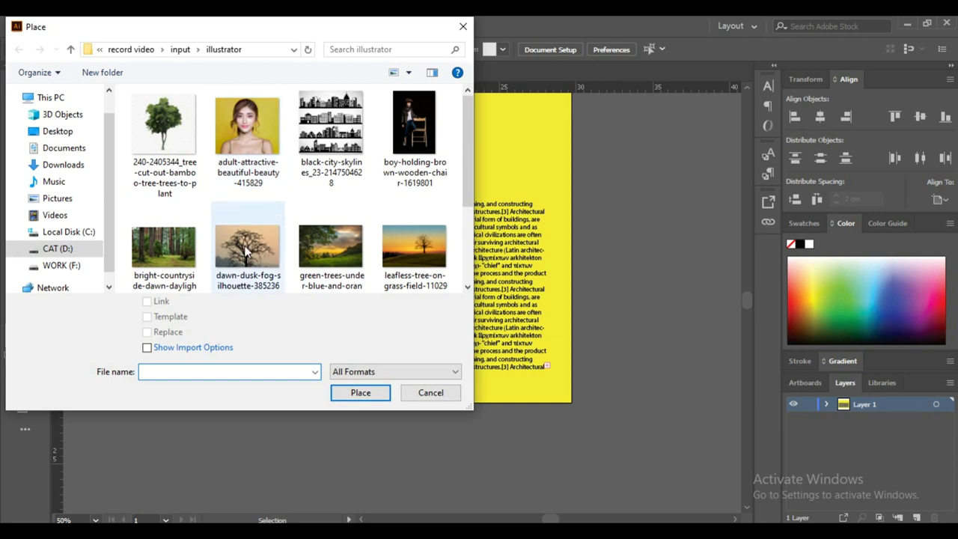
{"action": "left_click", "coordinate": [247, 253]}
{"action": "left_click", "coordinate": [362, 393]}
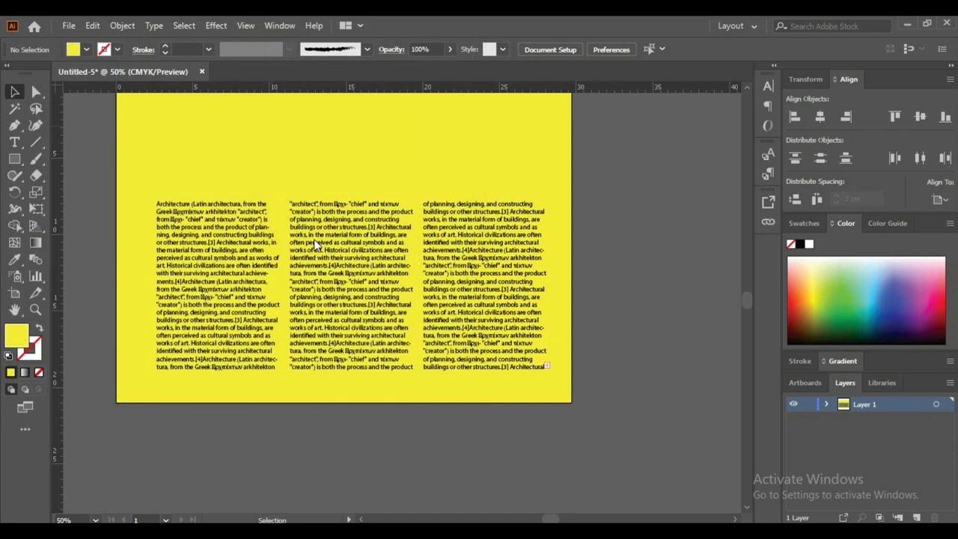
{"action": "left_click_drag", "start_coordinate": [250, 145], "coordinate": [407, 239]}
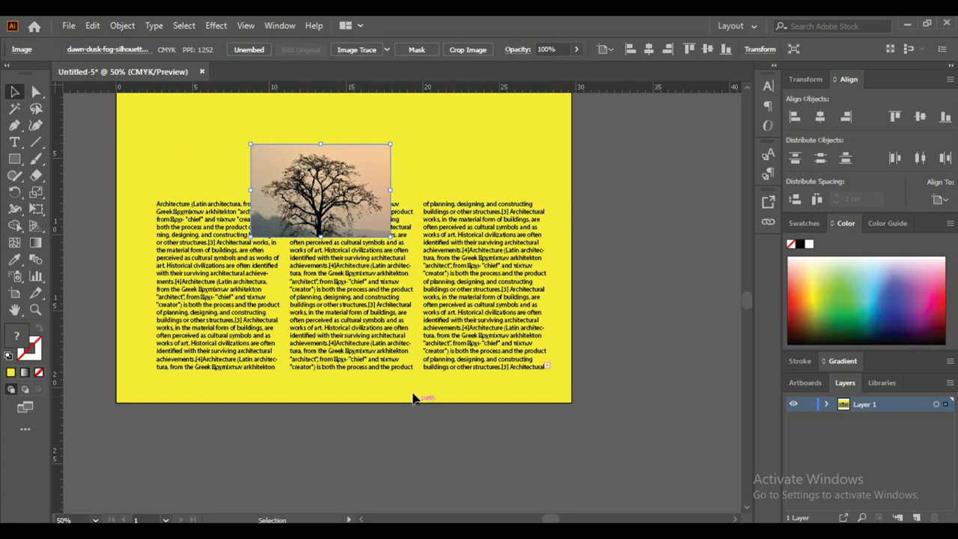
Step: Move the tree photo below the yellow artboard and draw a circle over it
{"action": "scroll", "coordinate": [417, 400], "scroll_direction": "down", "scroll_amount": 1}
{"action": "left_click_drag", "start_coordinate": [353, 179], "coordinate": [388, 458]}
{"action": "scroll", "coordinate": [464, 445], "scroll_direction": "down", "scroll_amount": 3}
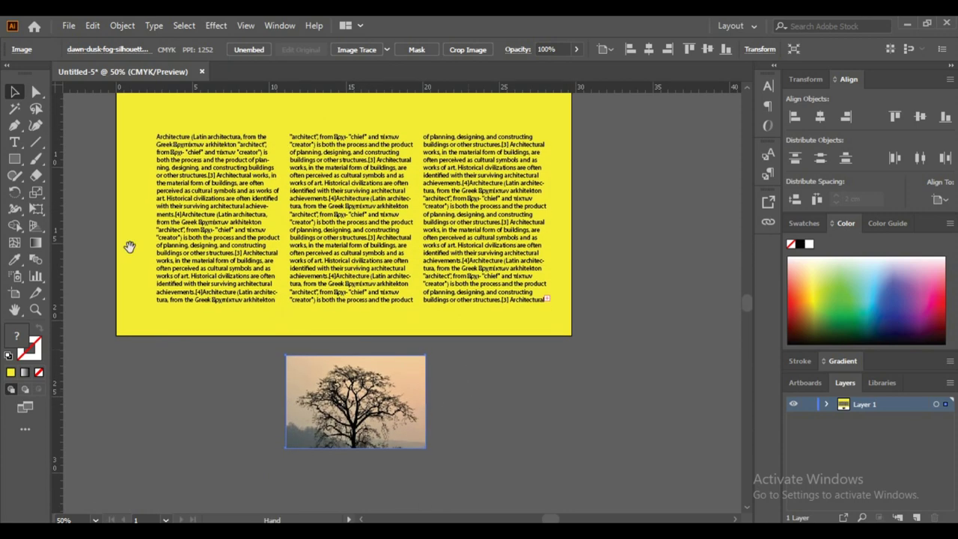
{"action": "left_click_drag", "start_coordinate": [17, 161], "coordinate": [63, 194]}
{"action": "mouse_move", "coordinate": [350, 390]}
{"action": "left_mouse_down"}
{"action": "mouse_move", "coordinate": [393, 423]}
{"action": "mouse_move", "coordinate": [365, 400]}
{"action": "mouse_move", "coordinate": [380, 420]}
{"action": "mouse_move", "coordinate": [352, 403]}
{"action": "left_mouse_up"}
Step: Select the circle and tree photo and clip the photo to the circle
{"action": "left_click", "coordinate": [14, 92]}
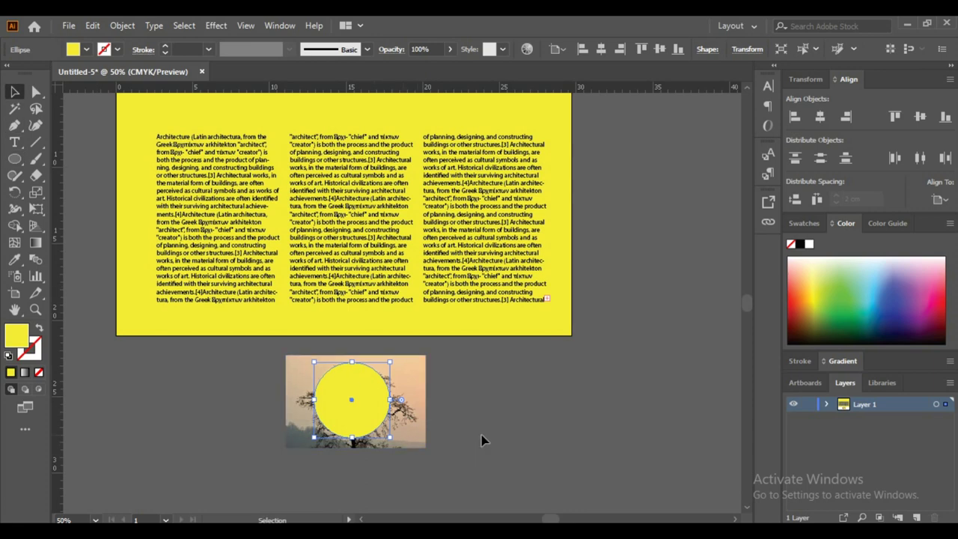
{"action": "left_click_drag", "start_coordinate": [459, 427], "coordinate": [347, 384]}
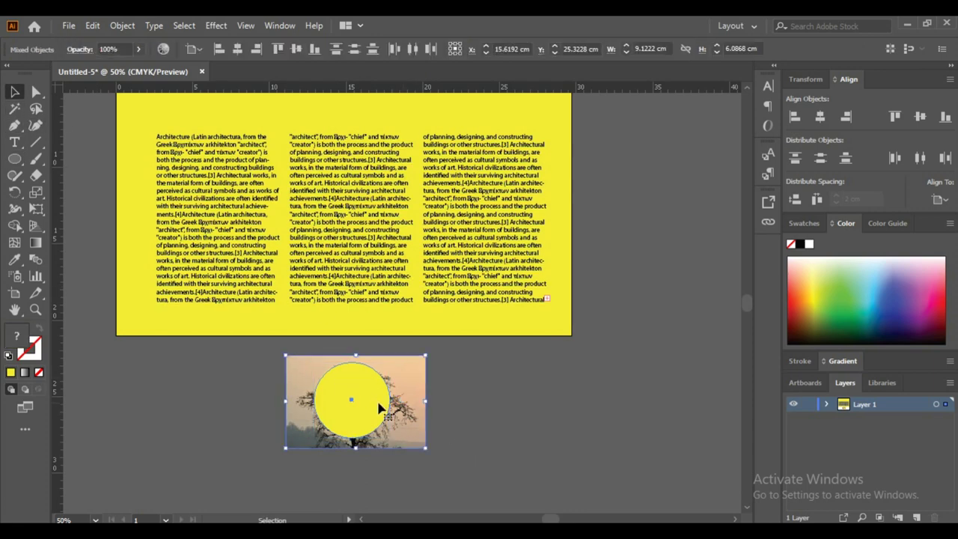
{"action": "key", "text": "ctrl+7"}
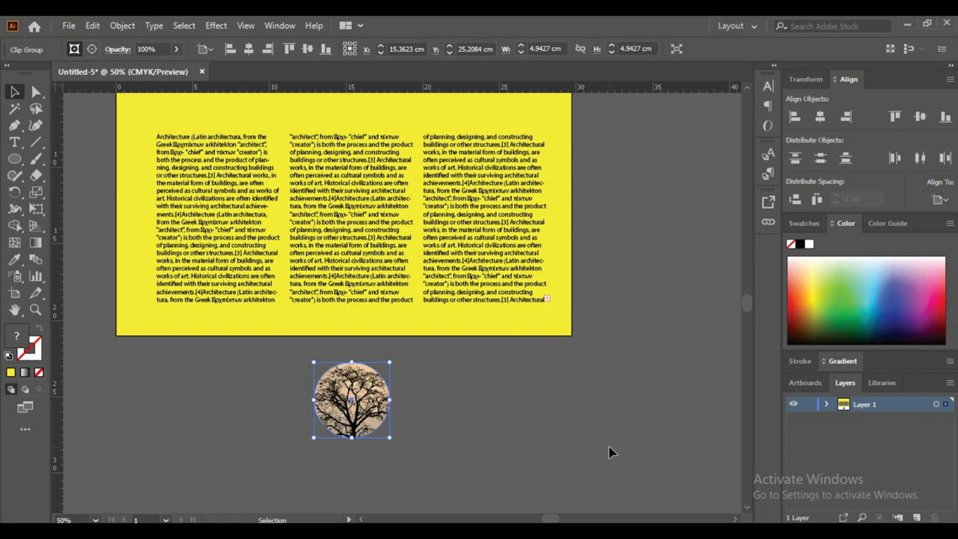
Step: Move the circular photo onto the middle text column and select it with the text frames
{"action": "scroll", "coordinate": [419, 397], "scroll_direction": "up", "scroll_amount": 1}
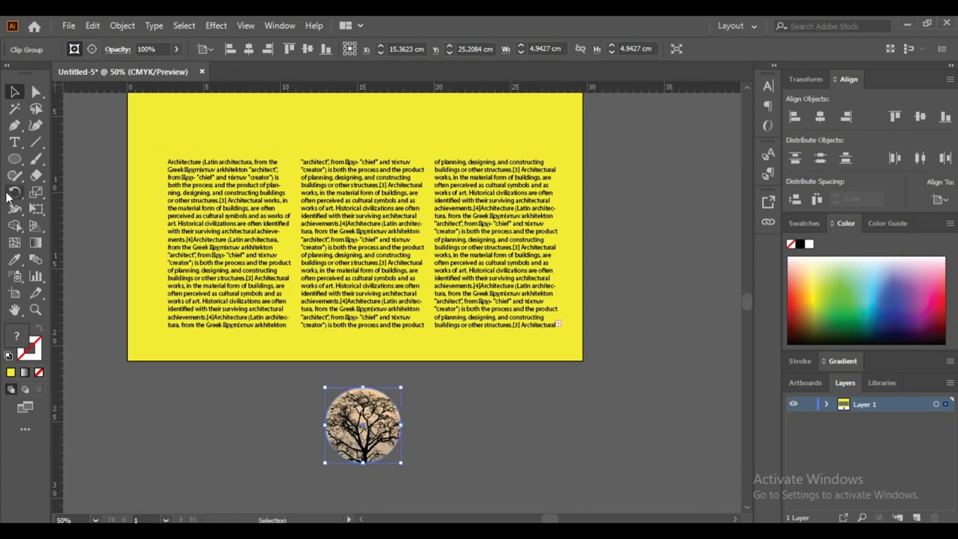
{"action": "left_click_drag", "start_coordinate": [368, 419], "coordinate": [367, 223]}
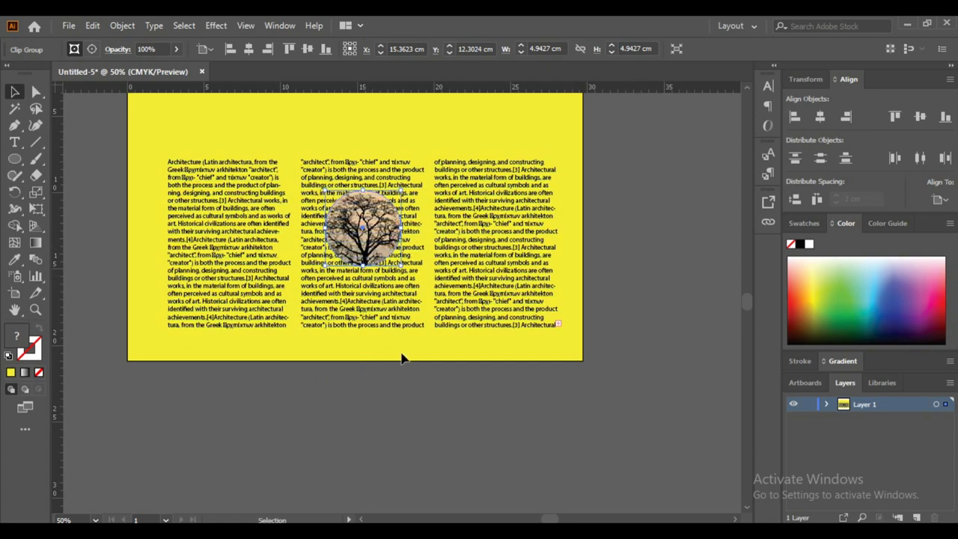
{"action": "scroll", "coordinate": [402, 361], "scroll_direction": "up", "scroll_amount": 1}
{"action": "left_click_drag", "start_coordinate": [322, 125], "coordinate": [353, 266]}
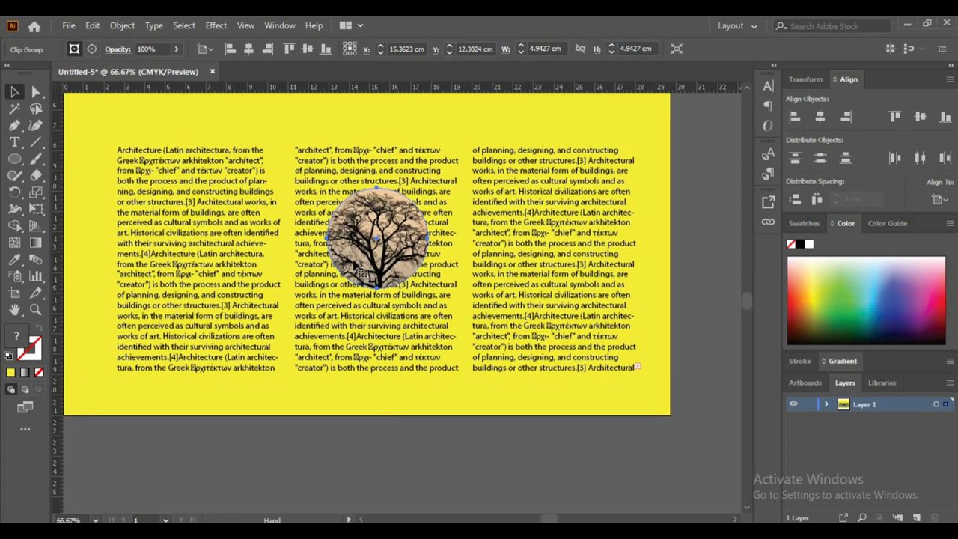
{"action": "left_click_drag", "start_coordinate": [323, 178], "coordinate": [372, 247]}
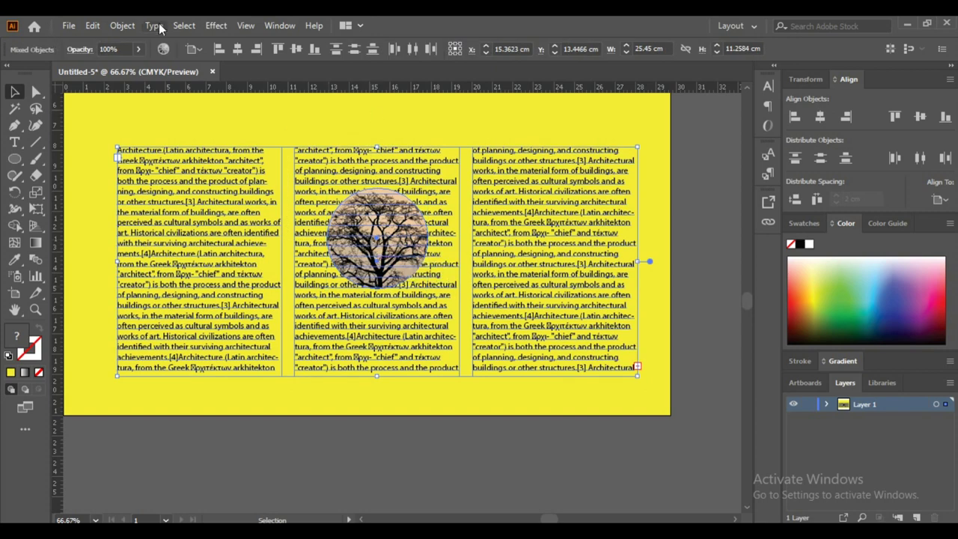
Step: Make the text wrap around the circular photo, then nudge the photo slightly right
{"action": "left_click", "coordinate": [132, 27]}
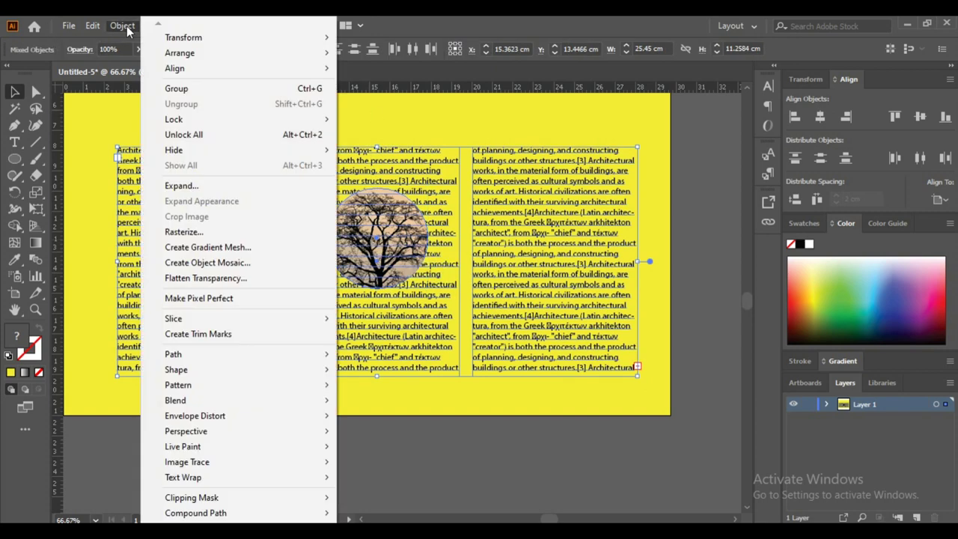
{"action": "mouse_move", "coordinate": [208, 502]}
{"action": "mouse_move", "coordinate": [199, 485]}
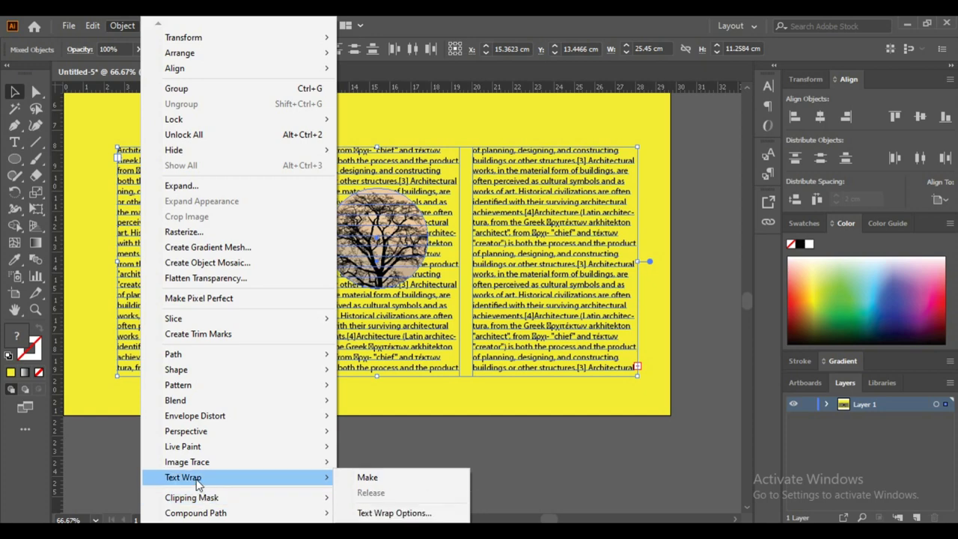
{"action": "left_click", "coordinate": [370, 479]}
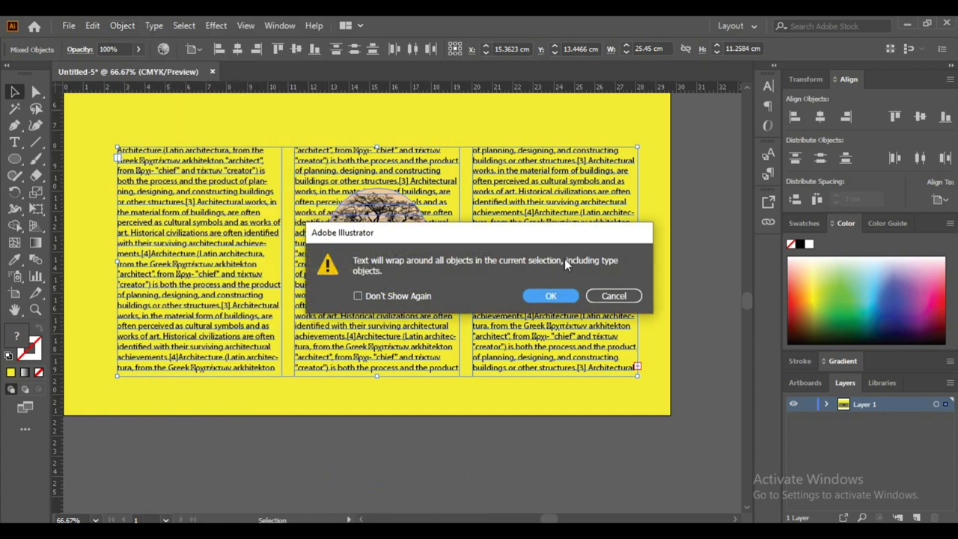
{"action": "left_click", "coordinate": [550, 296]}
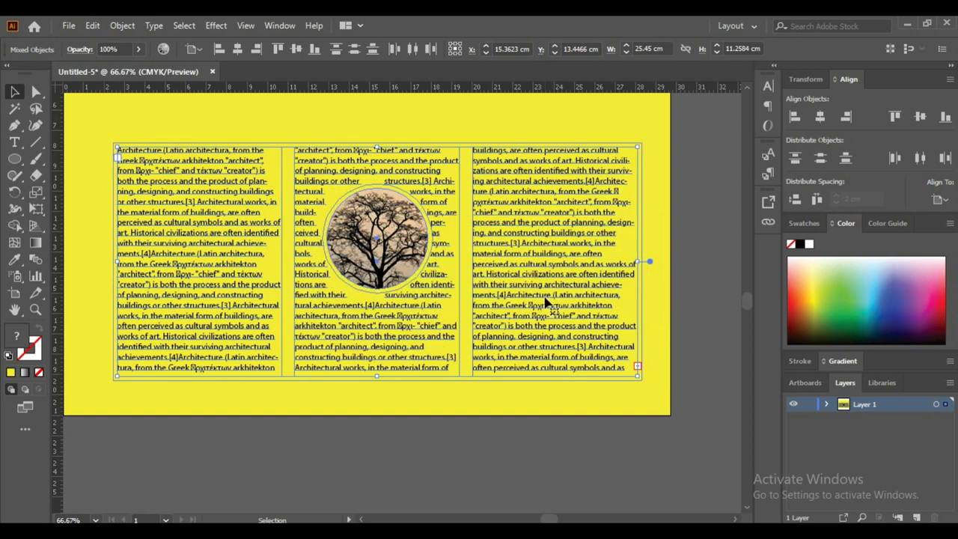
{"action": "left_click", "coordinate": [408, 437]}
{"action": "scroll", "coordinate": [389, 419], "scroll_direction": "down", "scroll_amount": 1}
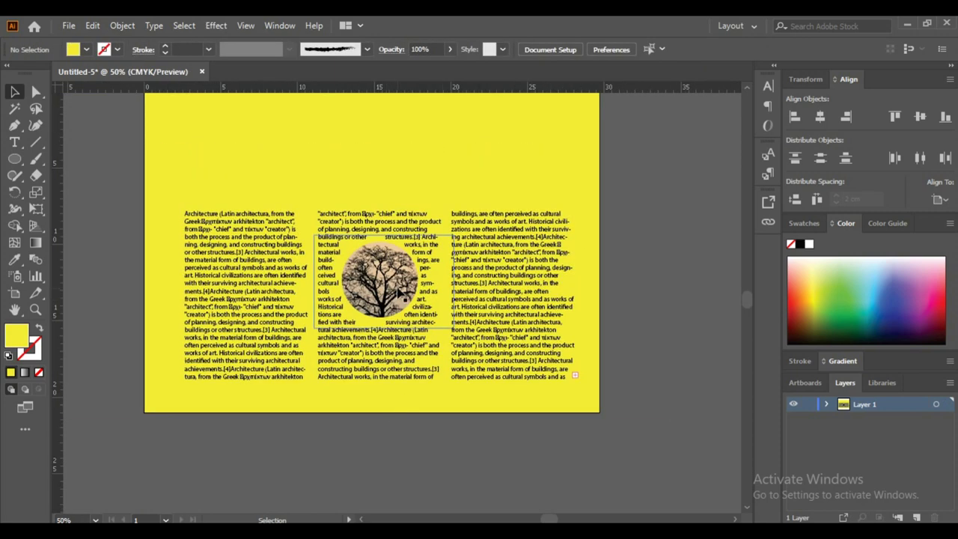
{"action": "mouse_move", "coordinate": [393, 290]}
{"action": "left_mouse_down"}
{"action": "mouse_move", "coordinate": [418, 289]}
{"action": "mouse_move", "coordinate": [391, 293]}
{"action": "mouse_move", "coordinate": [403, 292]}
{"action": "left_mouse_up"}
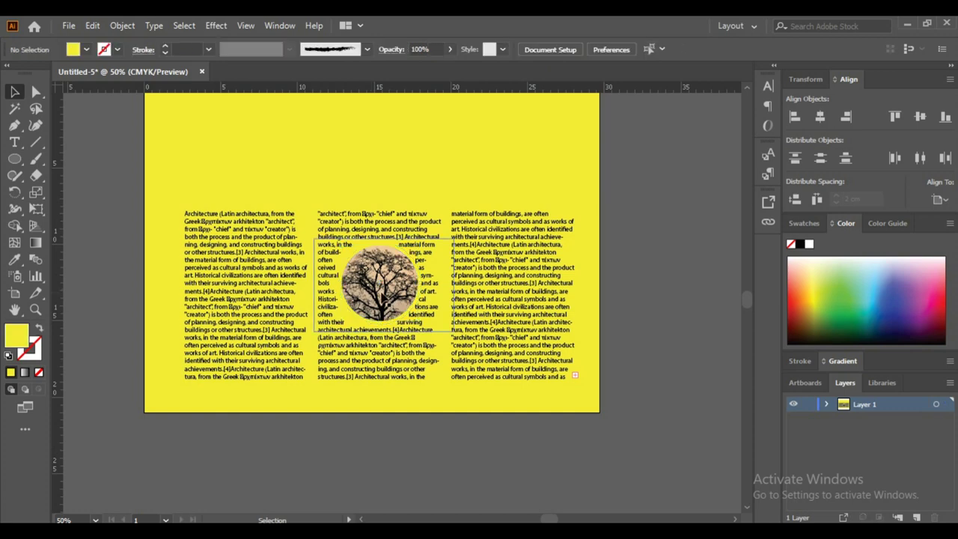
Step: Confirm a 6 pt offset in Text Wrap Options and recentre the page
{"action": "left_click", "coordinate": [153, 25]}
{"action": "mouse_move", "coordinate": [119, 31]}
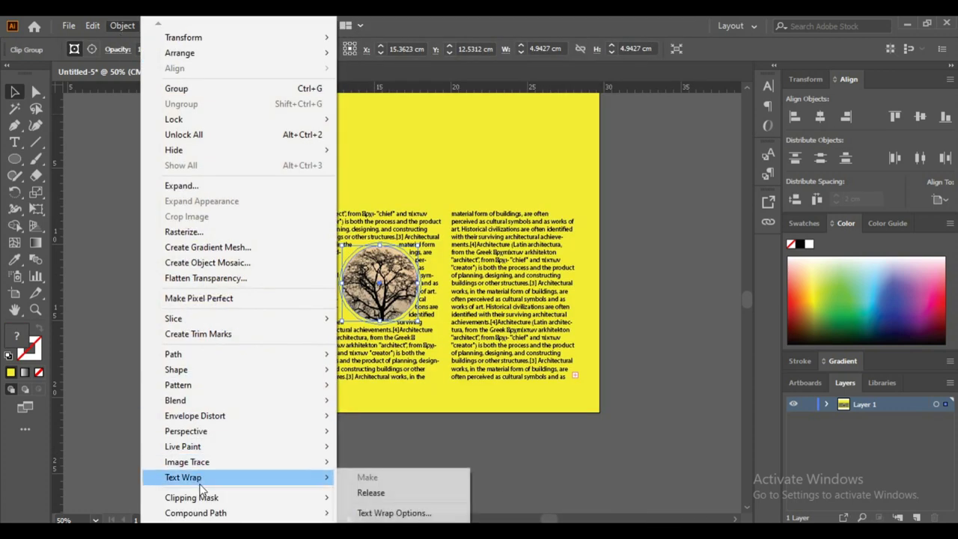
{"action": "mouse_move", "coordinate": [189, 464]}
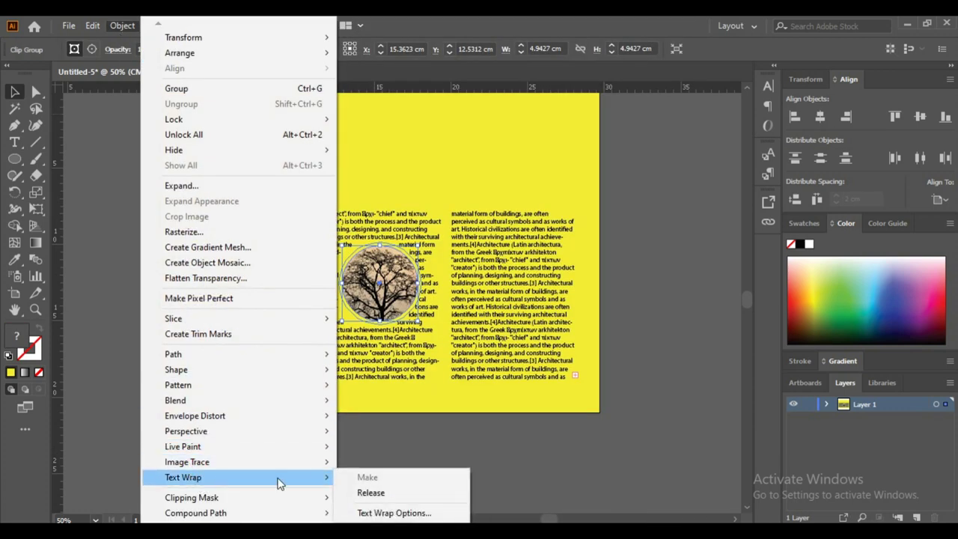
{"action": "mouse_move", "coordinate": [242, 480]}
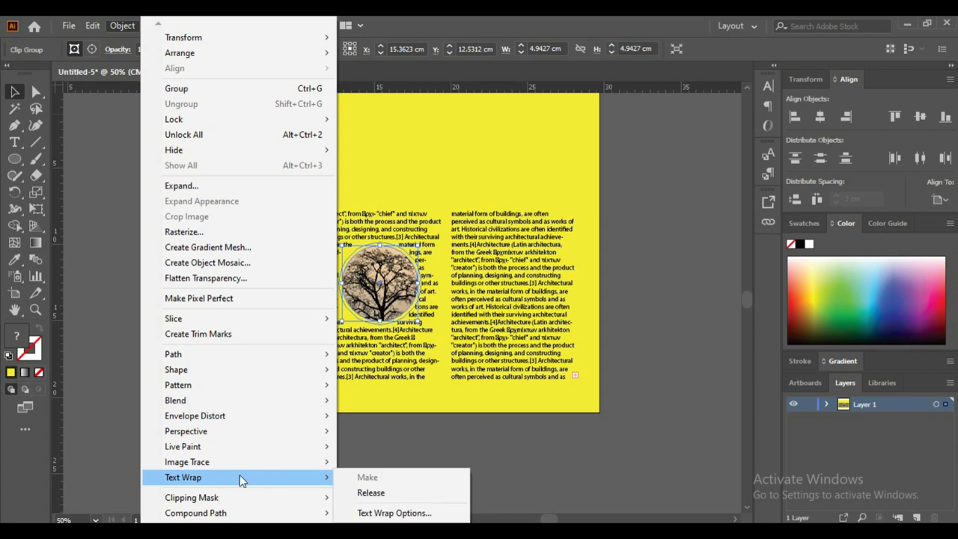
{"action": "left_click", "coordinate": [393, 513]}
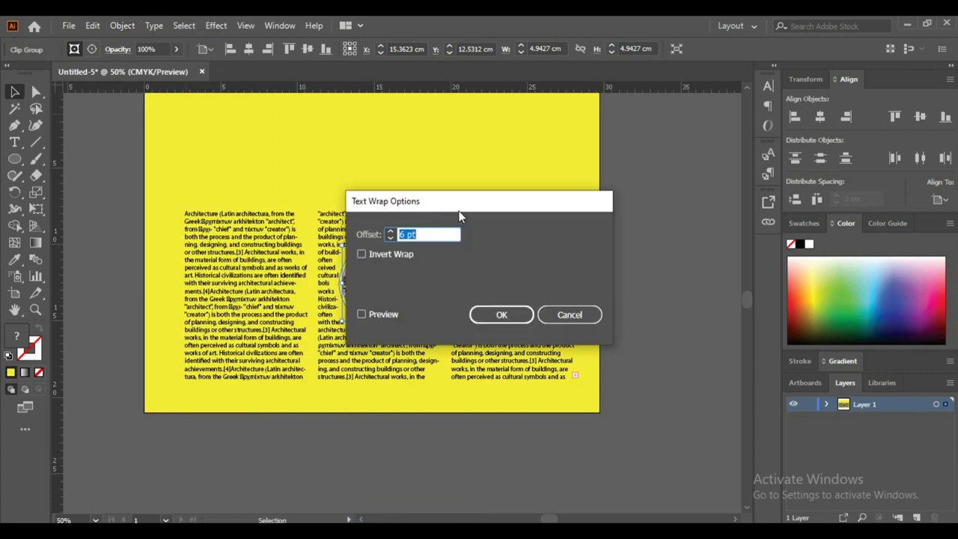
{"action": "left_click_drag", "start_coordinate": [460, 220], "coordinate": [602, 210]}
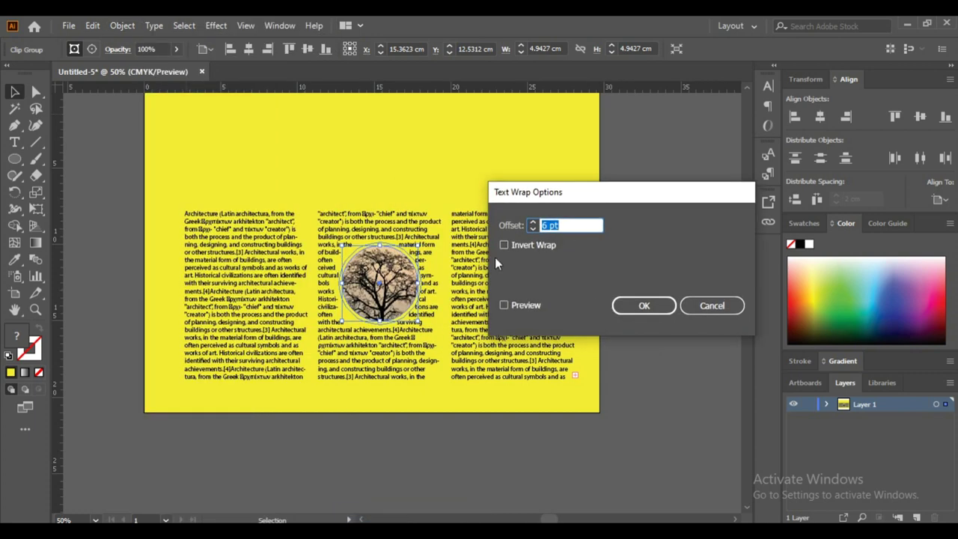
{"action": "key", "text": "Return"}
{"action": "key", "text": "space"}
{"action": "left_click_drag", "start_coordinate": [653, 217], "coordinate": [647, 262]}
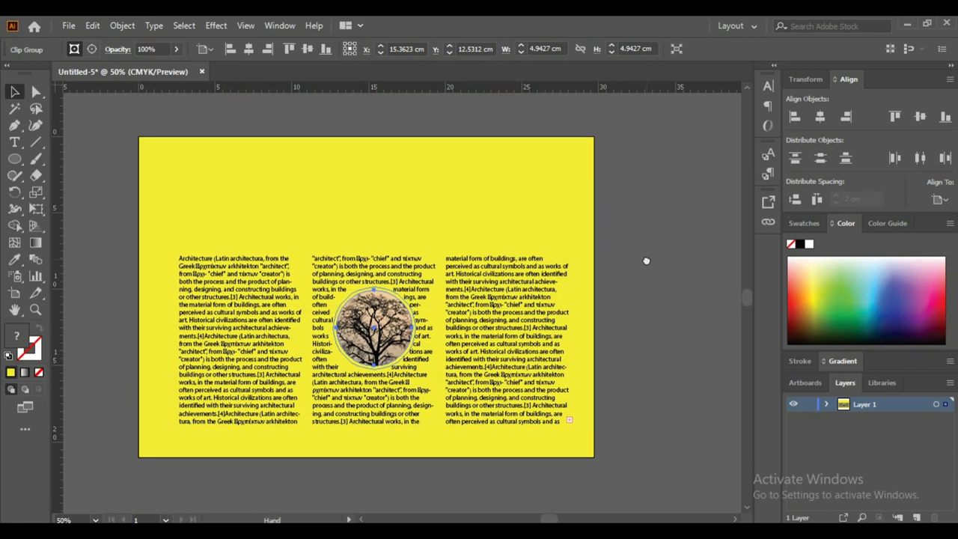
Step: Draw a wide green bar across the top of the page
{"action": "left_click", "coordinate": [15, 159]}
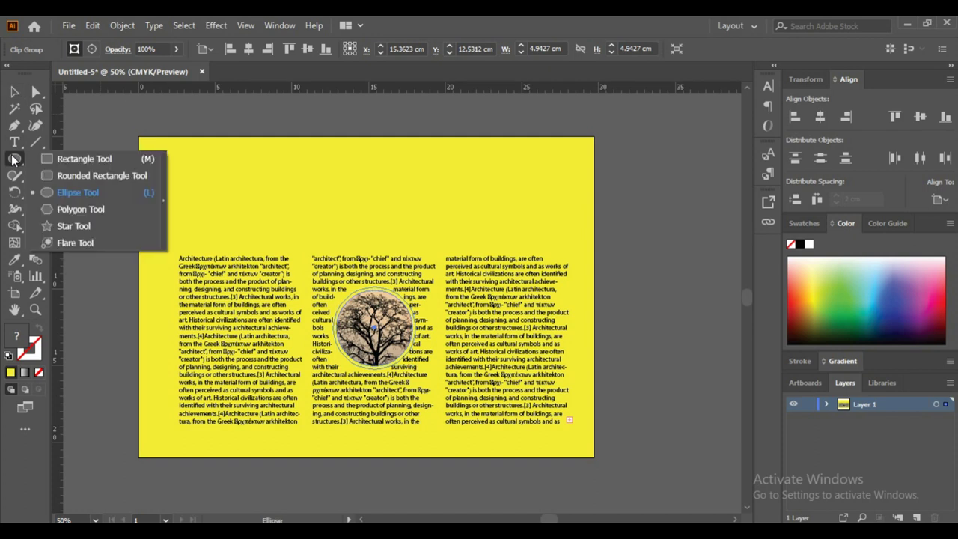
{"action": "left_click", "coordinate": [54, 161]}
{"action": "left_click_drag", "start_coordinate": [186, 182], "coordinate": [568, 225]}
{"action": "left_click", "coordinate": [855, 294]}
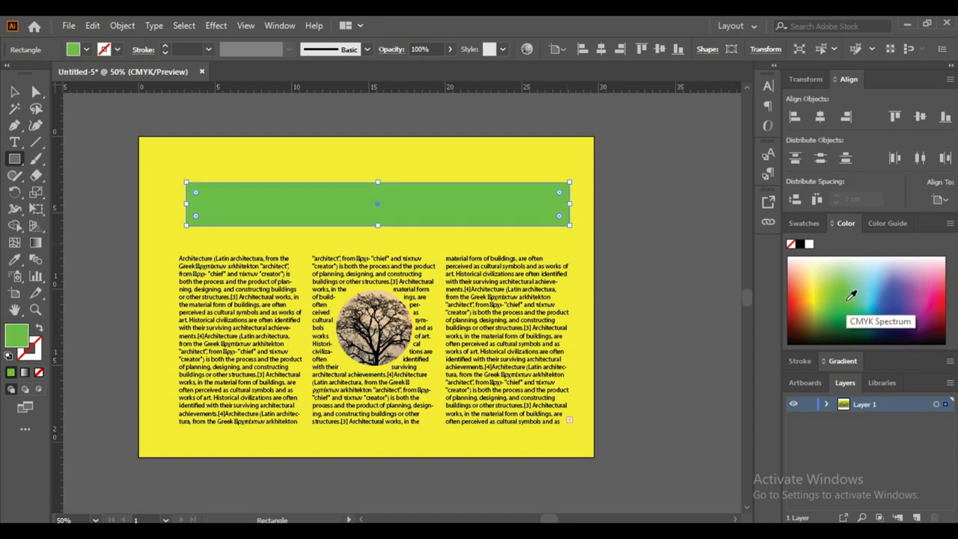
{"action": "key", "text": "v"}
{"action": "left_click", "coordinate": [640, 283]}
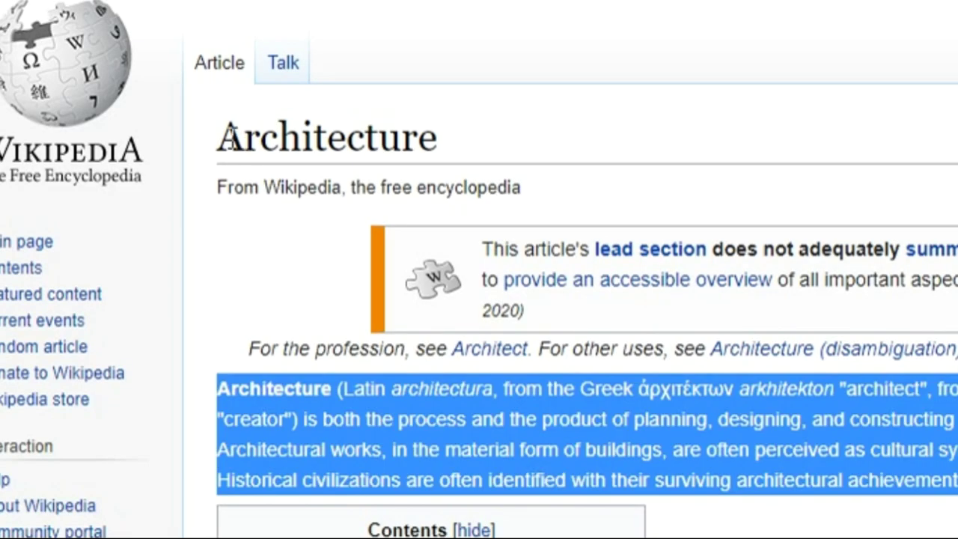
Step: Enlarge the Architecture heading to about 80 pt and move it onto the green bar
{"action": "left_click_drag", "start_coordinate": [228, 139], "coordinate": [461, 136]}
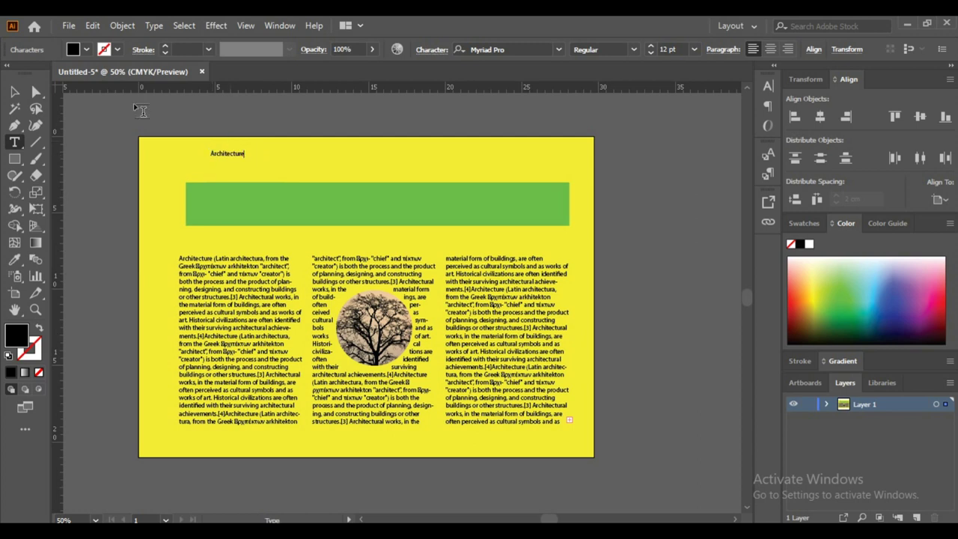
{"action": "left_click", "coordinate": [14, 92]}
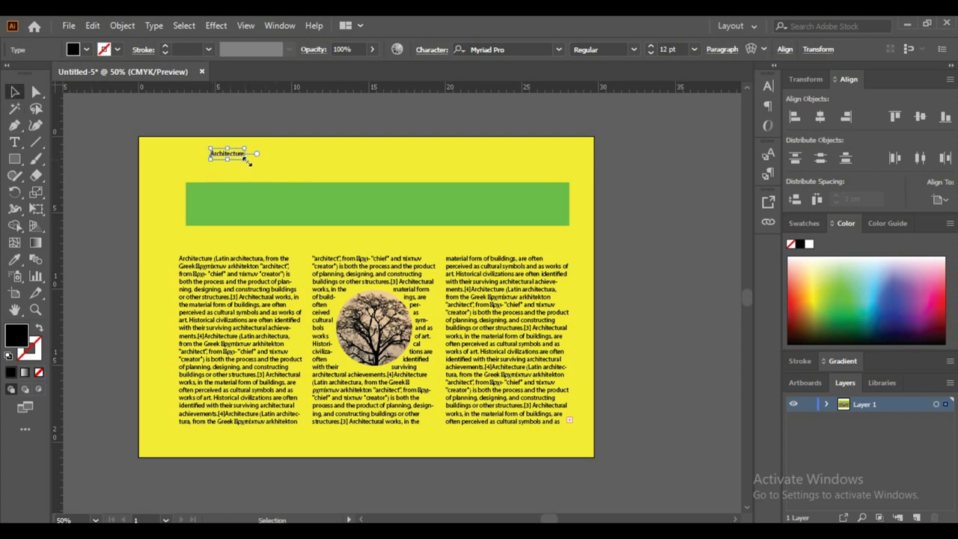
{"action": "left_click_drag", "start_coordinate": [246, 160], "coordinate": [451, 258]}
{"action": "left_click_drag", "start_coordinate": [391, 187], "coordinate": [396, 212]}
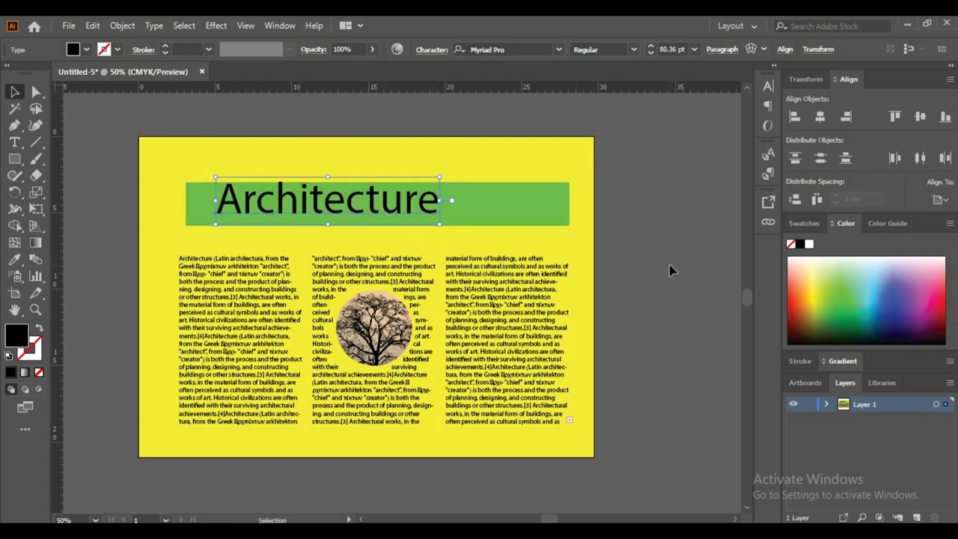
Step: Set the heading's letter tracking to 36 in the Character panel
{"action": "key", "text": "ctrl+t"}
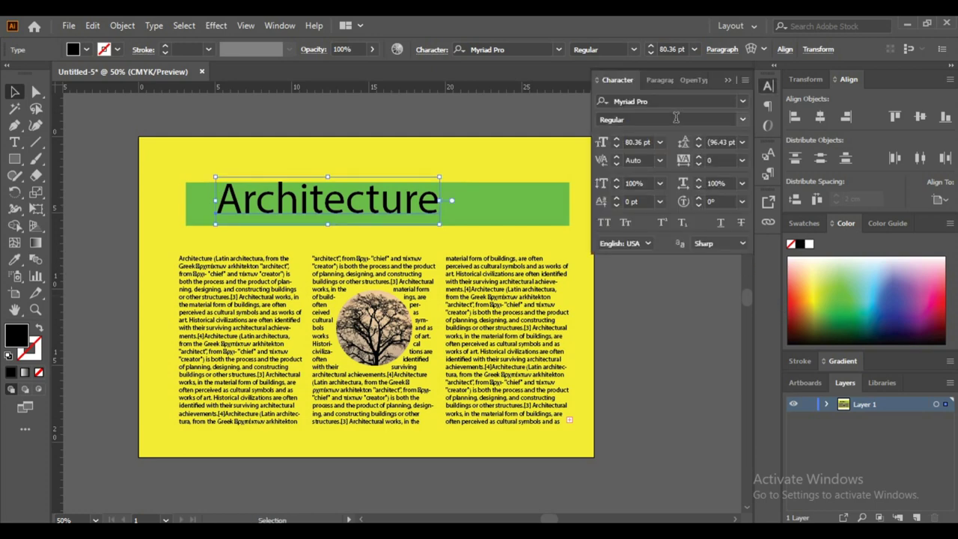
{"action": "left_click", "coordinate": [732, 160]}
{"action": "key", "text": "Up"}
{"action": "key", "text": "Up"}
{"action": "key", "text": "Up"}
{"action": "key", "text": "Up"}
{"action": "key", "text": "Up"}
{"action": "key", "text": "Up"}
{"action": "key", "text": "Up"}
{"action": "key", "text": "Up"}
{"action": "key", "text": "Up"}
{"action": "key", "text": "Up"}
{"action": "key", "text": "Up"}
{"action": "key", "text": "Up"}
{"action": "key", "text": "Up"}
{"action": "key", "text": "Up"}
{"action": "key", "text": "Up"}
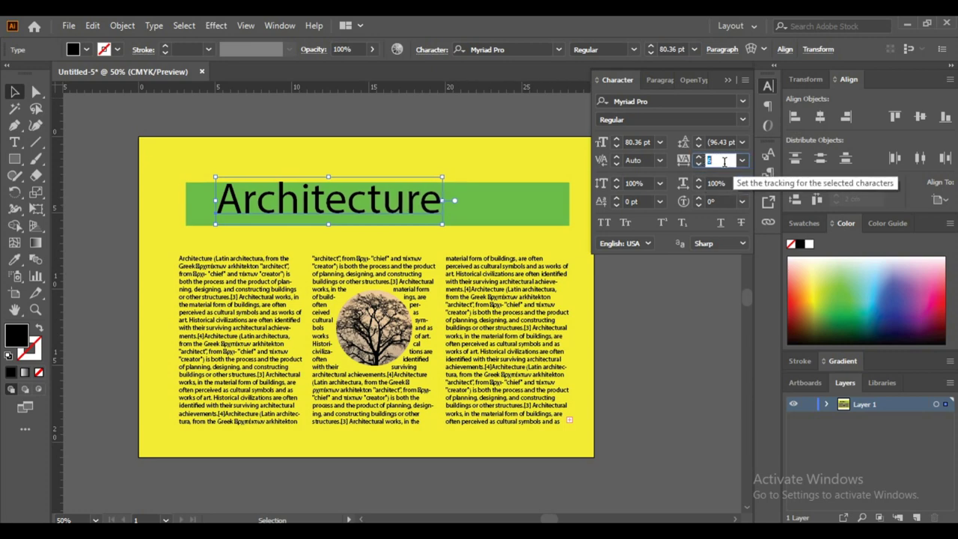
{"action": "key", "text": "Up"}
{"action": "key", "text": "Up"}
{"action": "key", "text": "Up"}
{"action": "key", "text": "Up"}
{"action": "key", "text": "Up"}
{"action": "key", "text": "Up"}
{"action": "key", "text": "Up"}
{"action": "key", "text": "Up"}
{"action": "key", "text": "Up"}
{"action": "key", "text": "Up"}
{"action": "key", "text": "Up"}
{"action": "key", "text": "Up"}
{"action": "key", "text": "Up"}
{"action": "key", "text": "Up"}
{"action": "key", "text": "Up"}
{"action": "key", "text": "Up"}
{"action": "key", "text": "Up"}
{"action": "key", "text": "Up"}
{"action": "key", "text": "Up"}
{"action": "key", "text": "Up"}
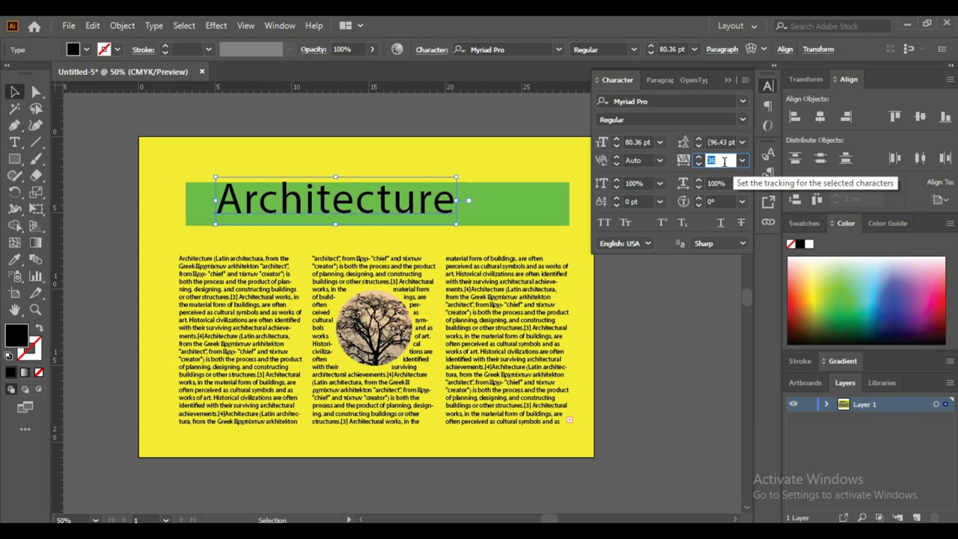
{"action": "key", "text": "Return"}
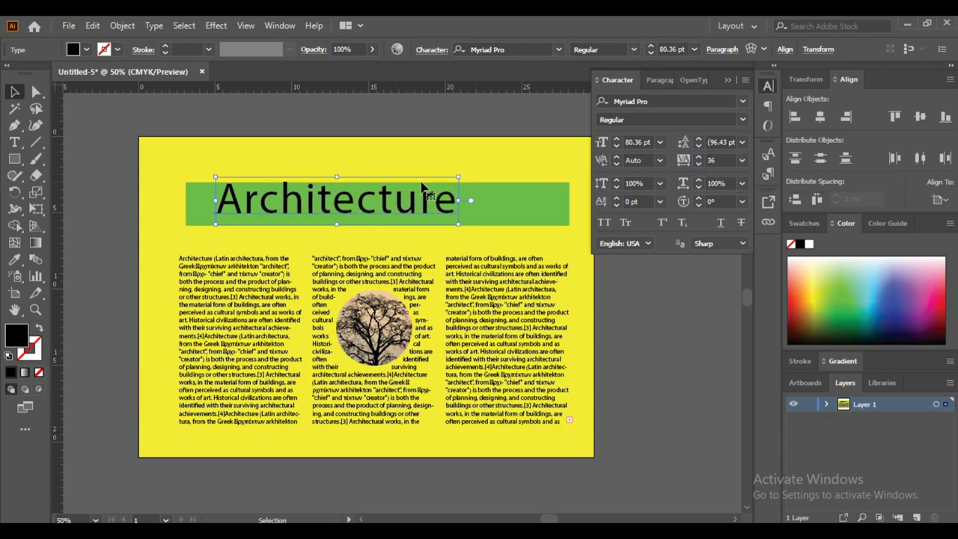
{"action": "left_click", "coordinate": [154, 26]}
{"action": "mouse_move", "coordinate": [198, 246]}
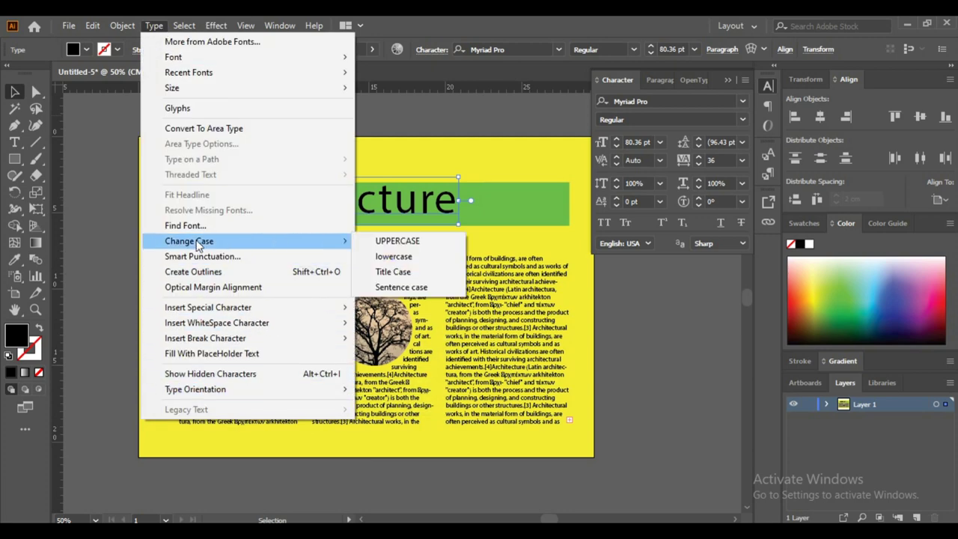
Step: Change the heading to UPPERCASE, then lowercase, and shift it up and right on the bar
{"action": "left_click", "coordinate": [437, 241]}
{"action": "left_click_drag", "start_coordinate": [423, 200], "coordinate": [423, 211]}
{"action": "left_click", "coordinate": [154, 26]}
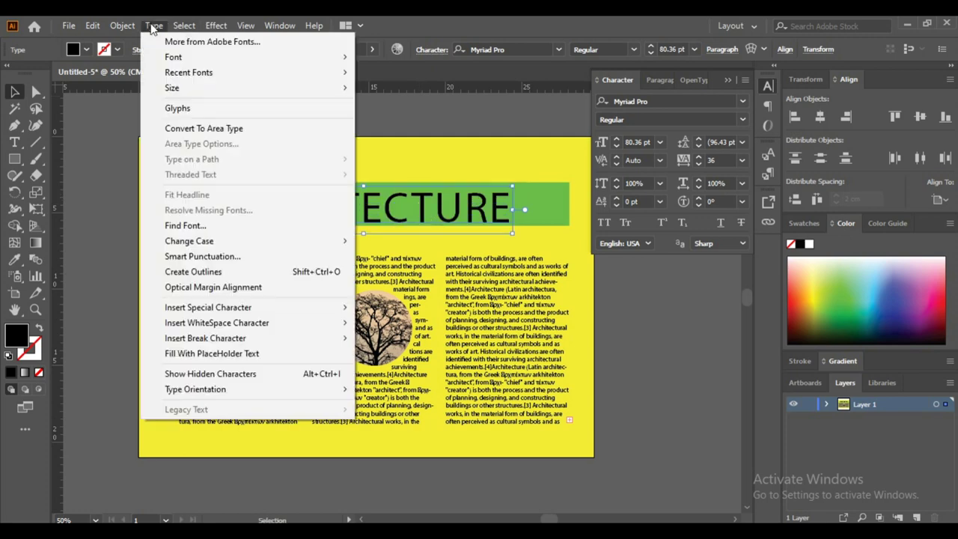
{"action": "mouse_move", "coordinate": [224, 241]}
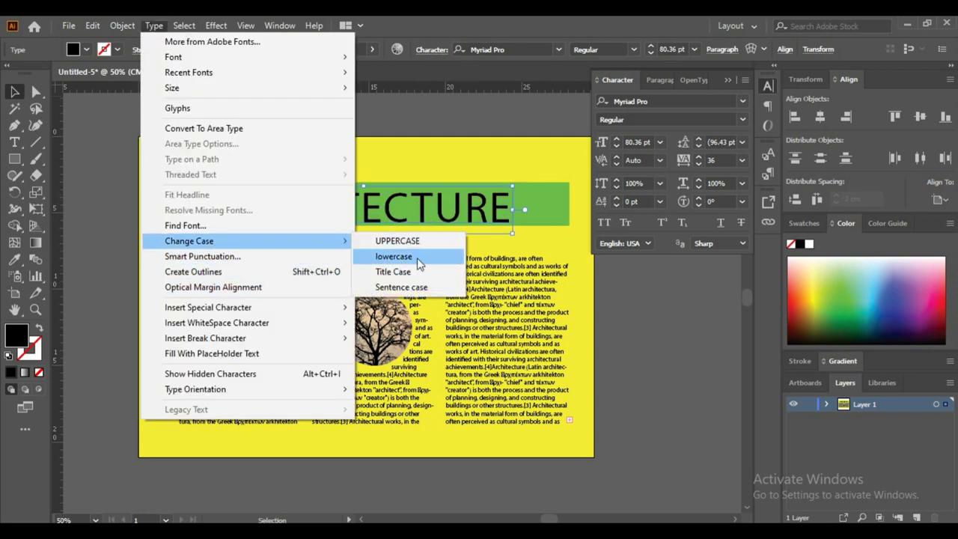
{"action": "left_click", "coordinate": [418, 256]}
{"action": "left_click_drag", "start_coordinate": [379, 213], "coordinate": [396, 205]}
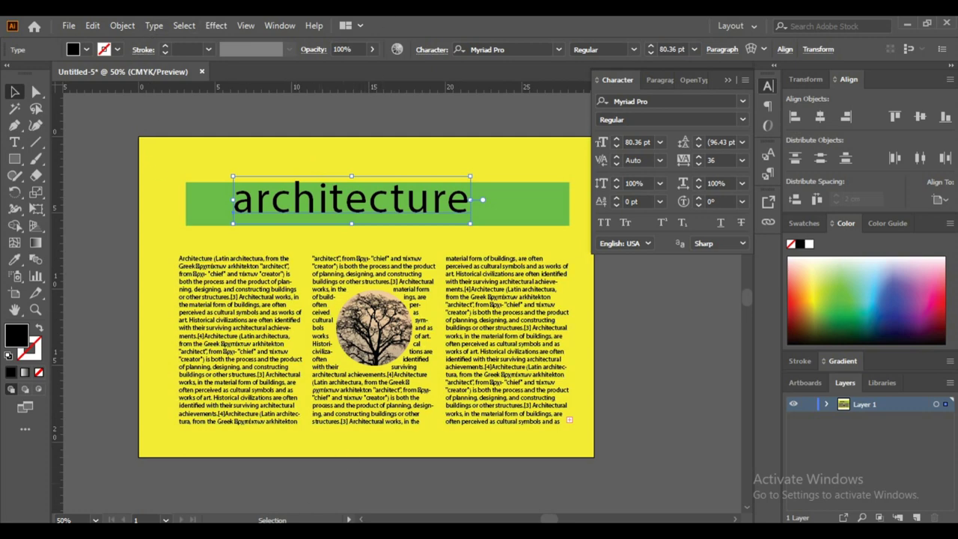
Step: Open the Keyboard Shortcuts dialog from the Edit menu
{"action": "left_click", "coordinate": [93, 25]}
{"action": "mouse_move", "coordinate": [135, 457]}
{"action": "left_click", "coordinate": [148, 437]}
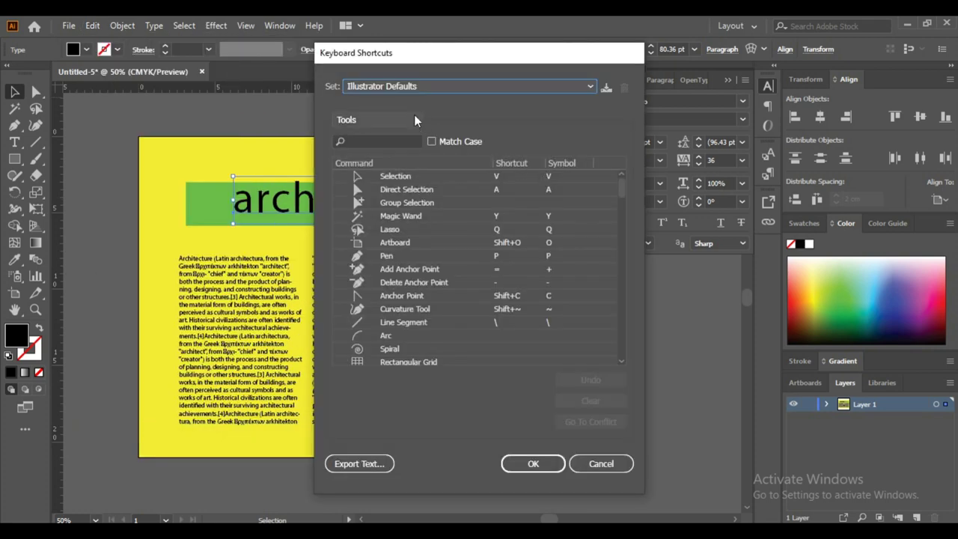
Step: Show the Type > Change Case commands in the menu-command shortcut list
{"action": "left_click", "coordinate": [416, 122]}
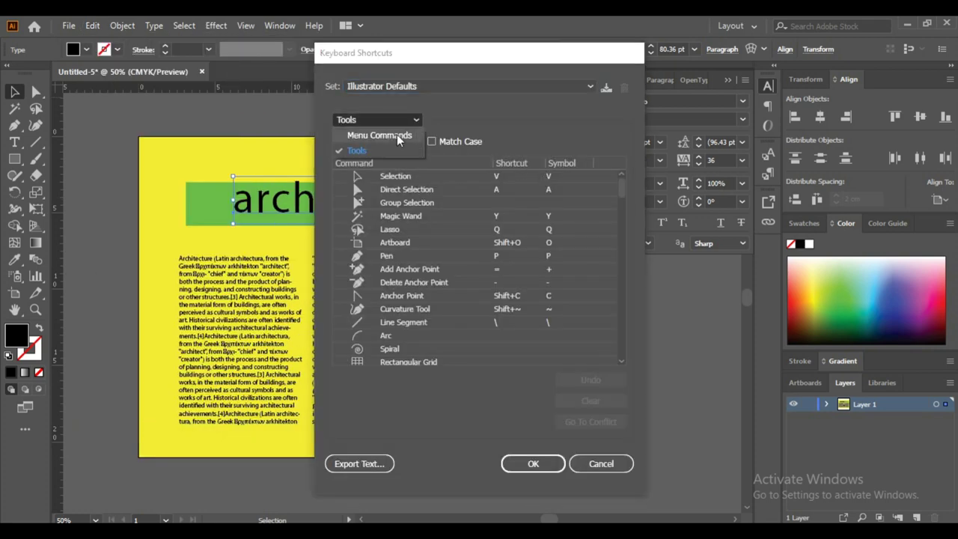
{"action": "left_click", "coordinate": [392, 136]}
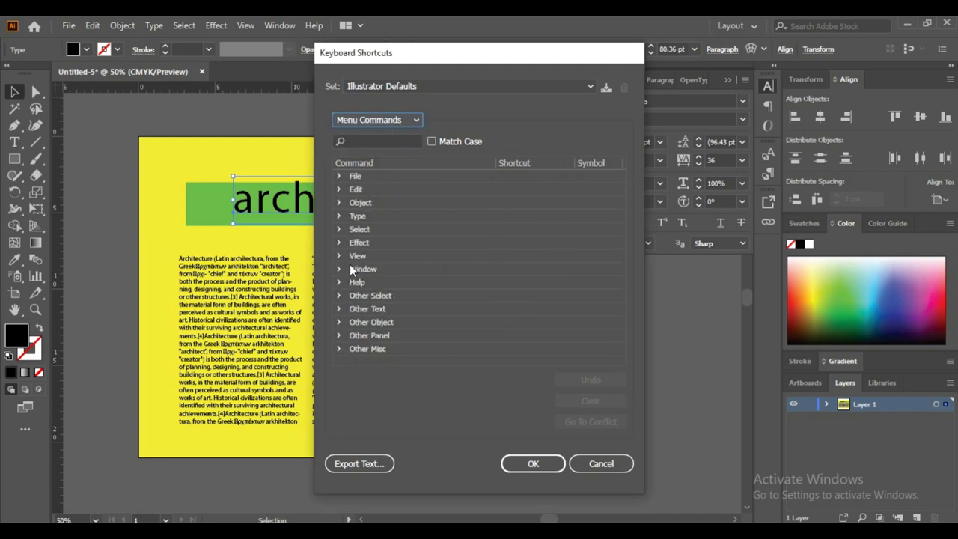
{"action": "left_click", "coordinate": [338, 215]}
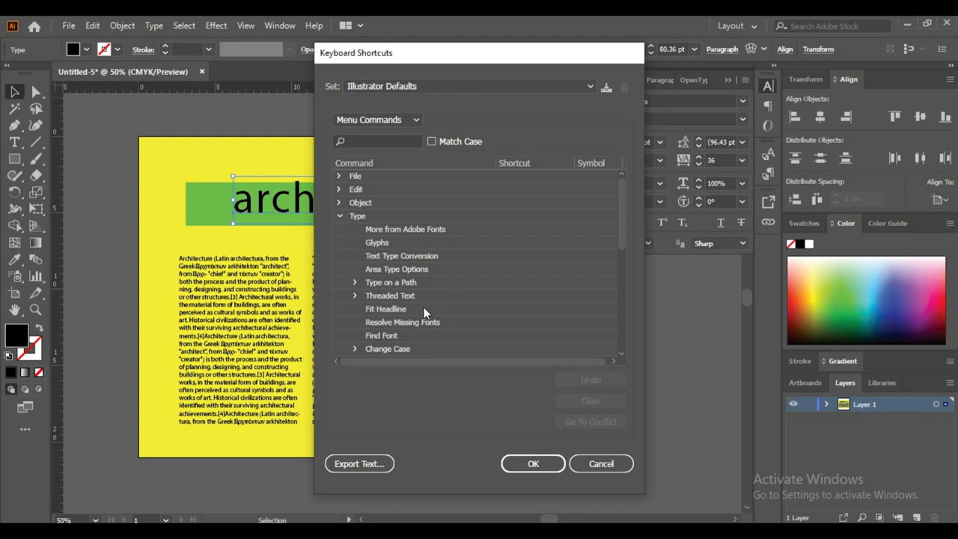
{"action": "left_click_drag", "start_coordinate": [623, 239], "coordinate": [545, 279]}
{"action": "scroll", "coordinate": [419, 232], "scroll_direction": "down", "scroll_amount": 1}
{"action": "left_click", "coordinate": [356, 216]}
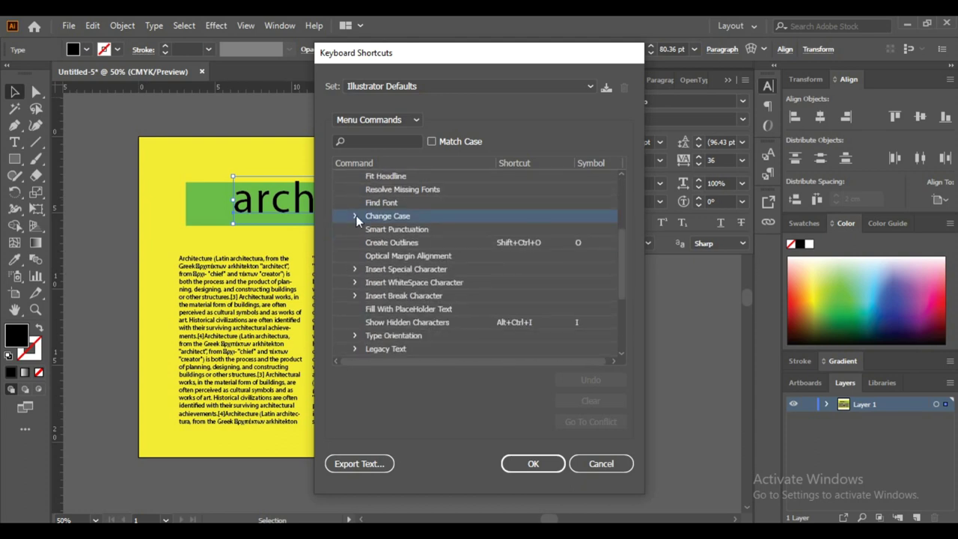
{"action": "left_click", "coordinate": [355, 216]}
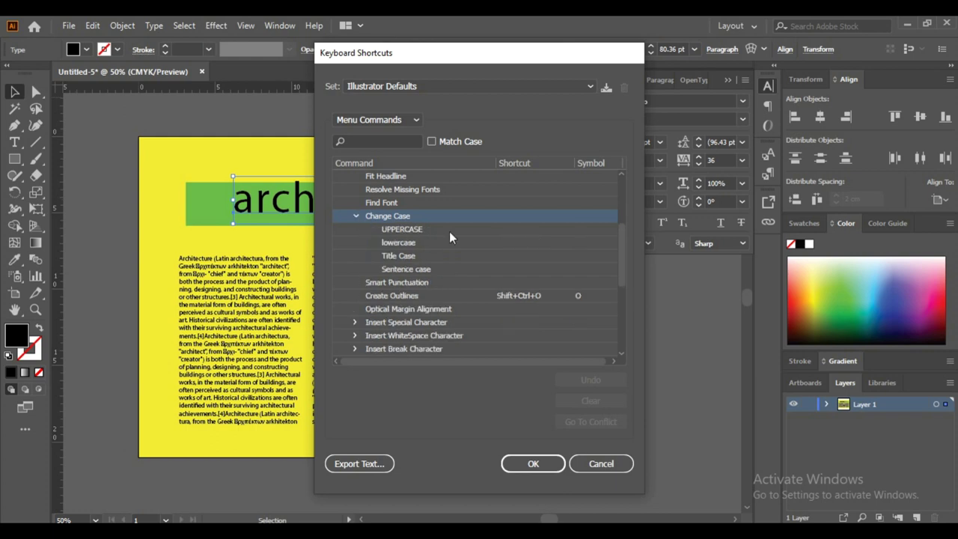
Step: Assign Shift+Ctrl+1–4 to UPPERCASE, lowercase, Title Case and Sentence case, saving a named custom keyset
{"action": "left_click", "coordinate": [502, 230]}
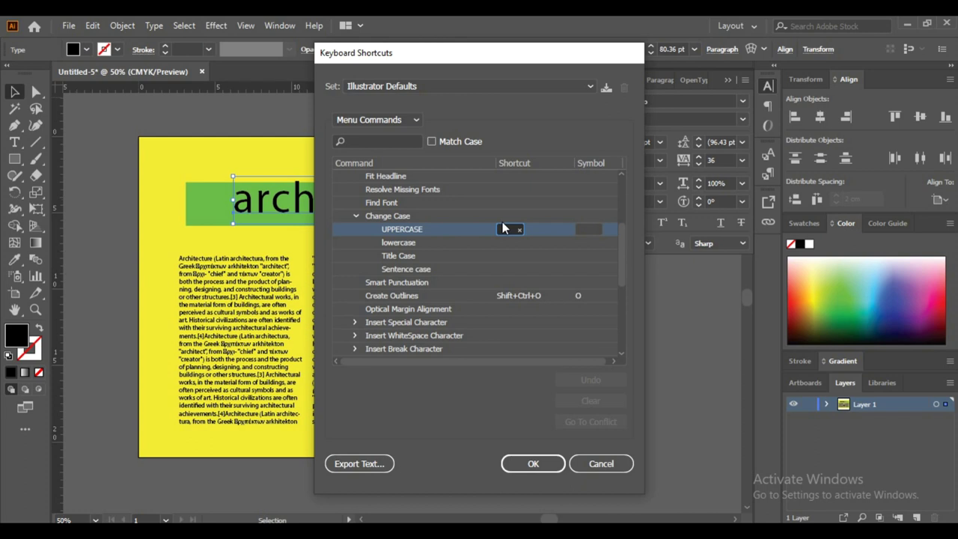
{"action": "key", "text": "ctrl+shift+1"}
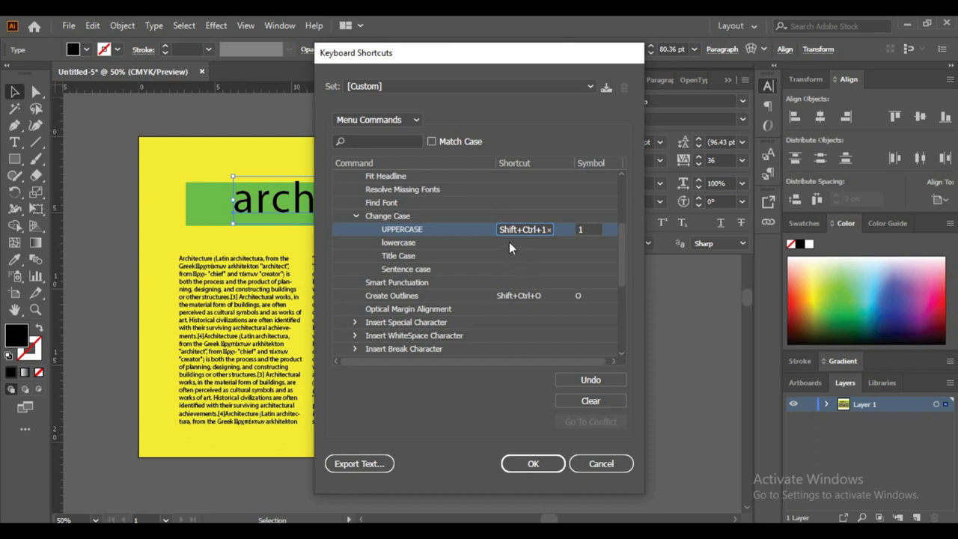
{"action": "left_click", "coordinate": [509, 242]}
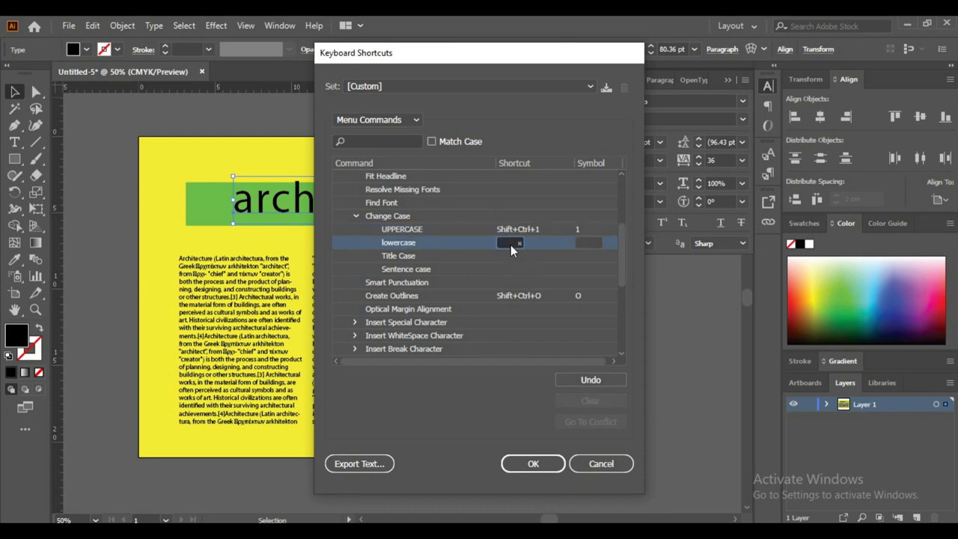
{"action": "key", "text": "ctrl+shift+2"}
{"action": "left_click", "coordinate": [507, 256]}
{"action": "key", "text": "ctrl+shift+3"}
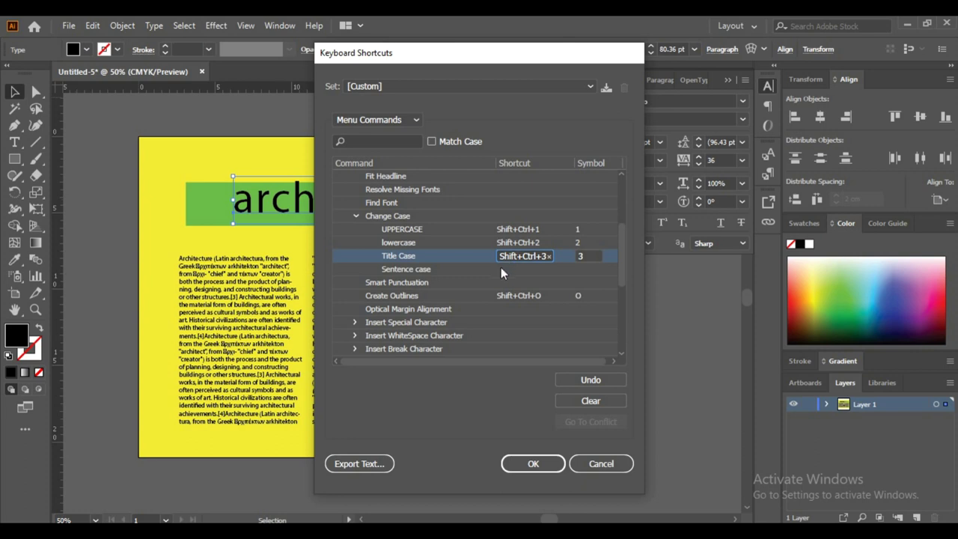
{"action": "left_click", "coordinate": [505, 268]}
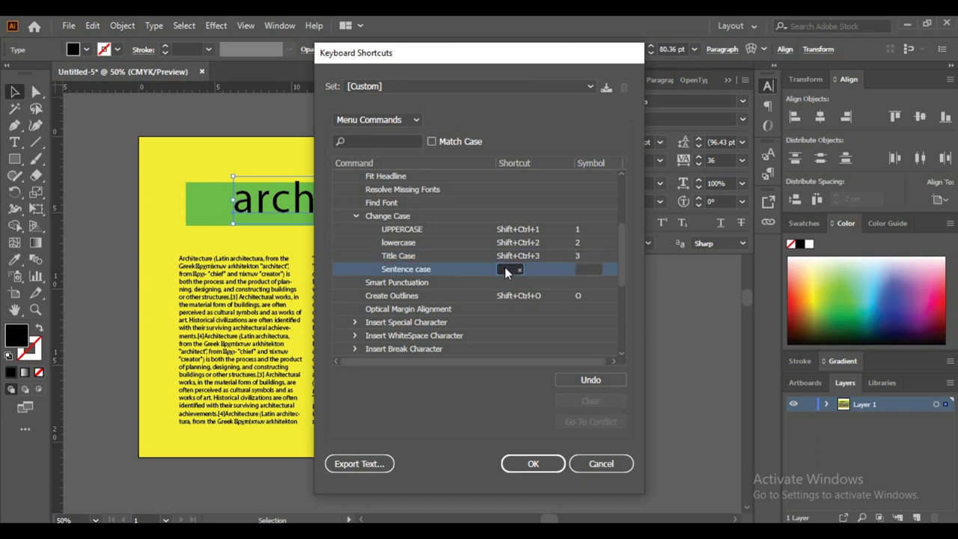
{"action": "key", "text": "shift+ctrl+4"}
{"action": "left_click", "coordinate": [533, 464]}
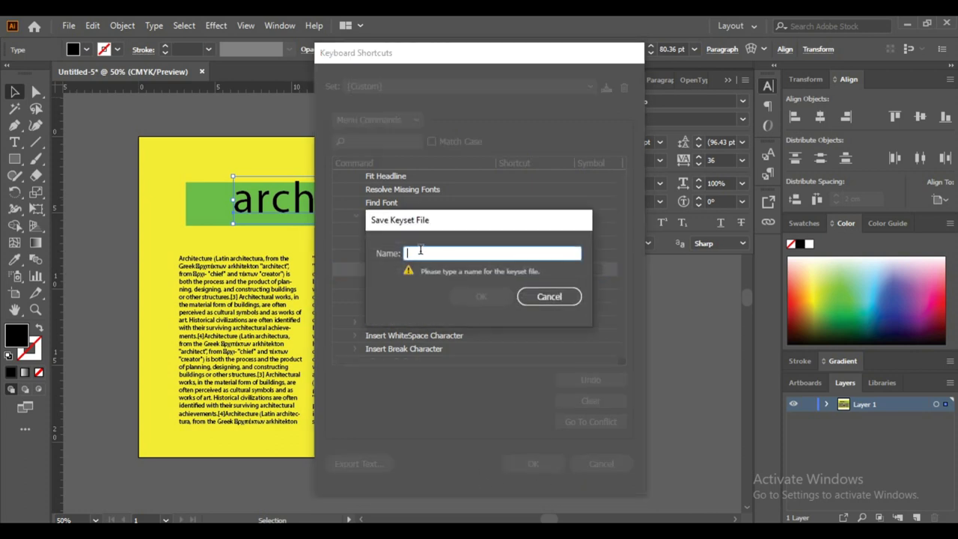
{"action": "type", "text": "b"}
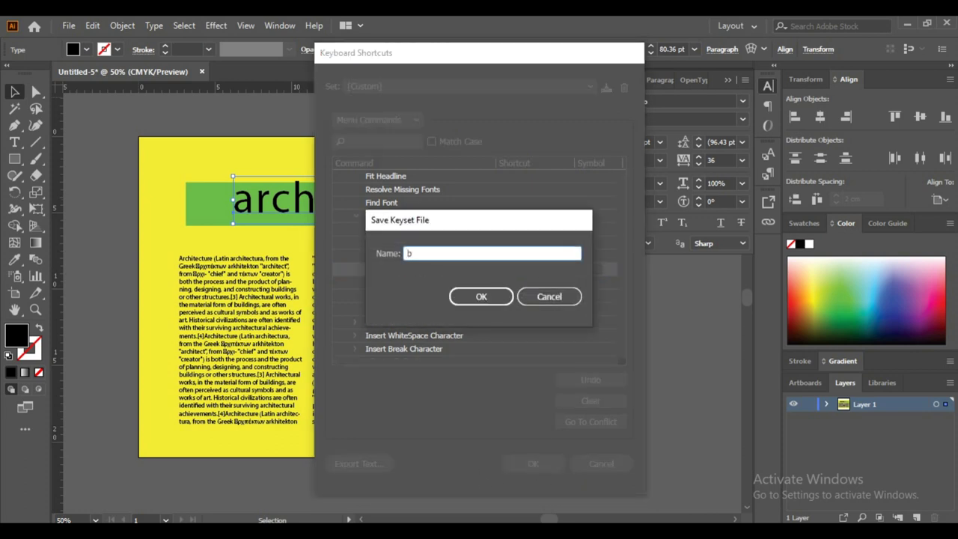
{"action": "type", "text": "inu.h"}
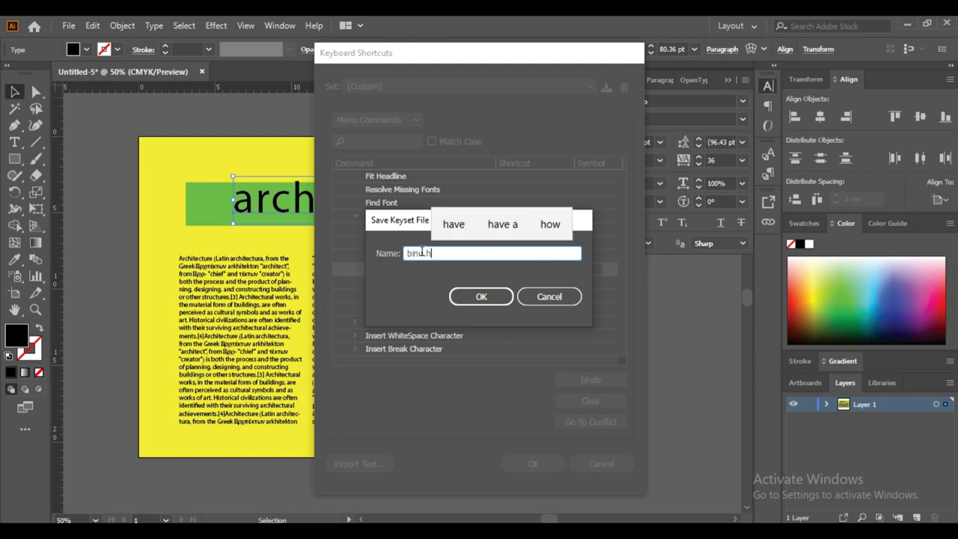
{"action": "left_click", "coordinate": [486, 295]}
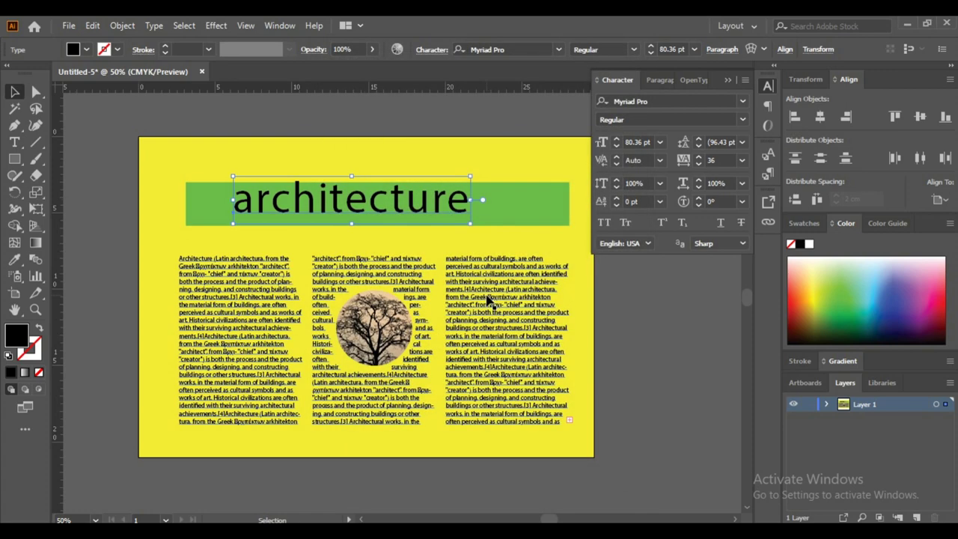
Step: Select the headline and apply all caps so it reads ARCHITECTURE
{"action": "key", "text": "ctrl+shift+a"}
{"action": "left_click", "coordinate": [451, 215]}
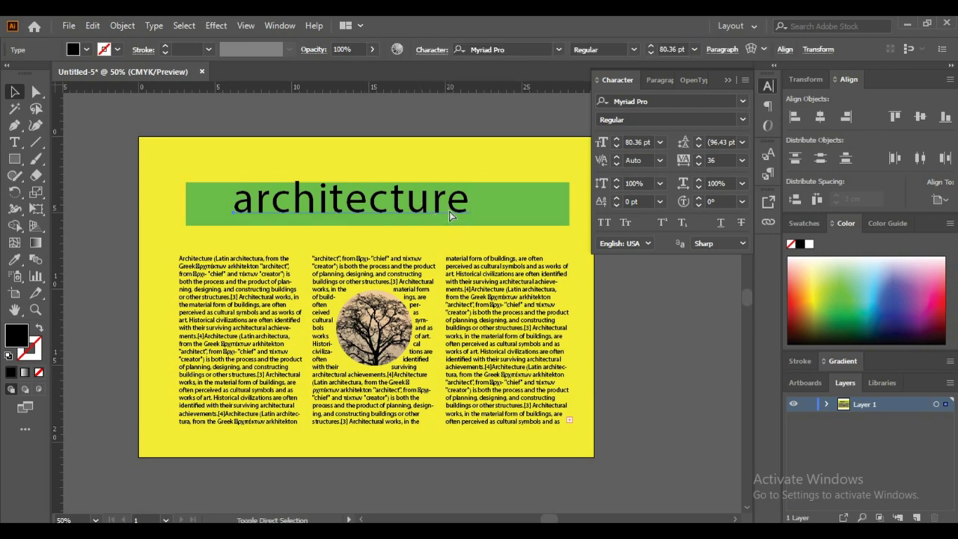
{"action": "key", "text": "ctrl+shift+k"}
{"action": "key", "text": "ctrl"}
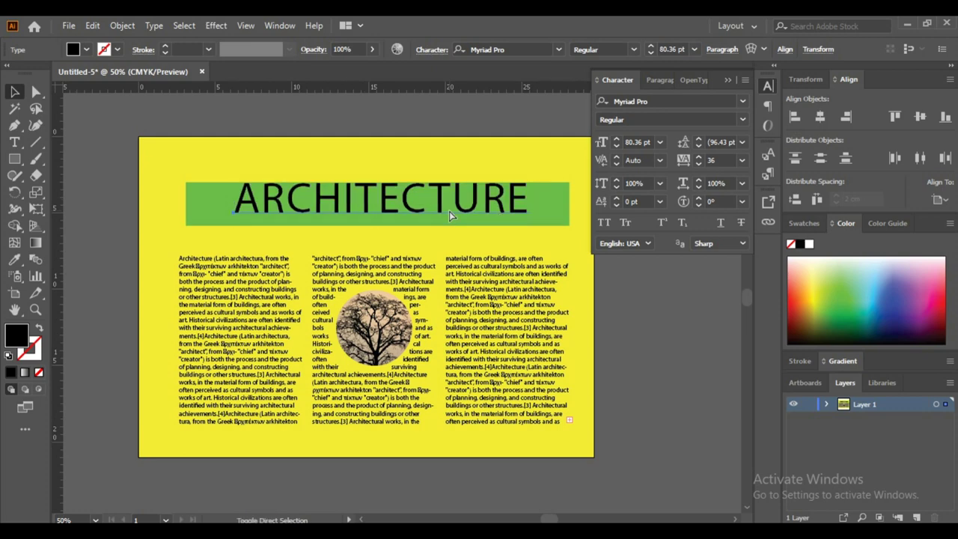
{"action": "key", "text": "ctrl+z"}
{"action": "key", "text": "ctrl+z"}
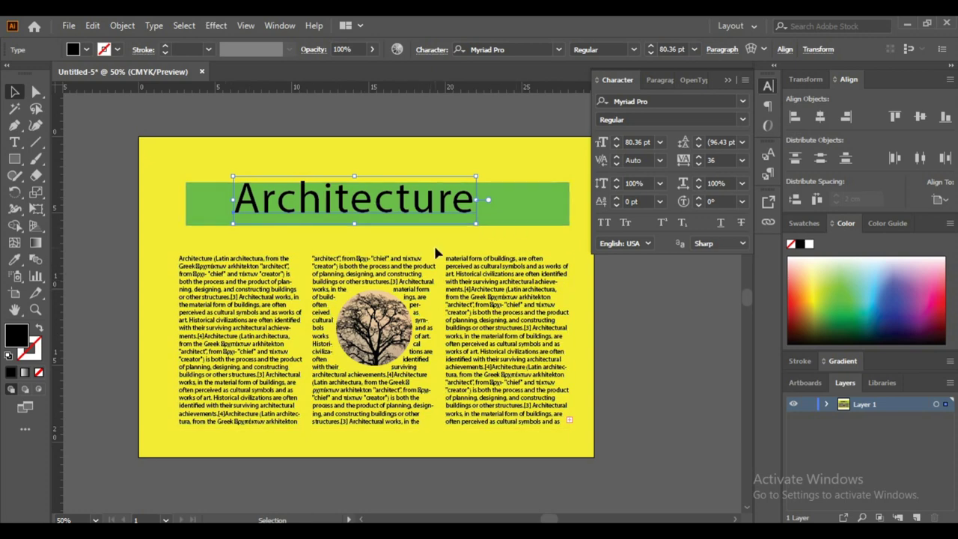
{"action": "key", "text": "ctrl+shift+k"}
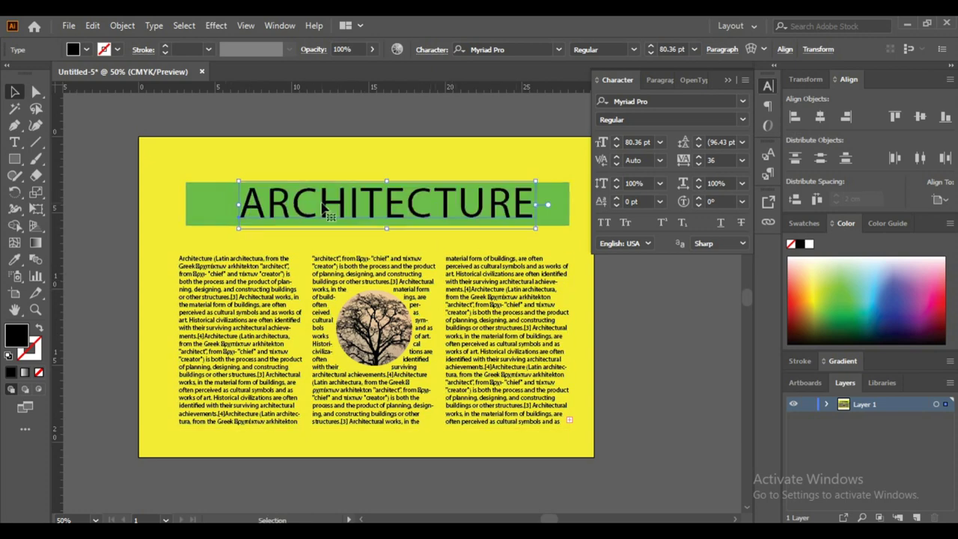
Step: Set the ARCHITECTURE headline to Futura LT Bold and shift it left on the green bar
{"action": "left_click", "coordinate": [743, 101]}
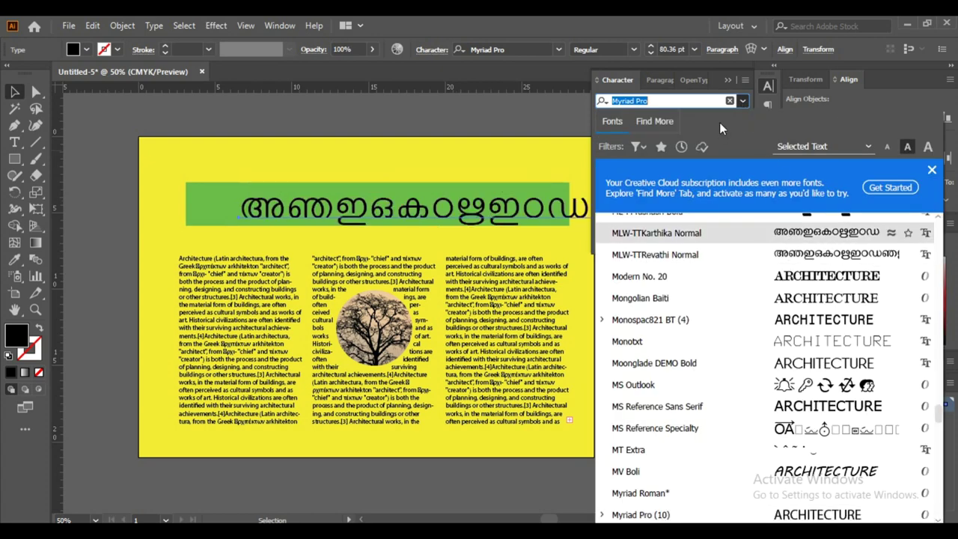
{"action": "type", "text": "fut"}
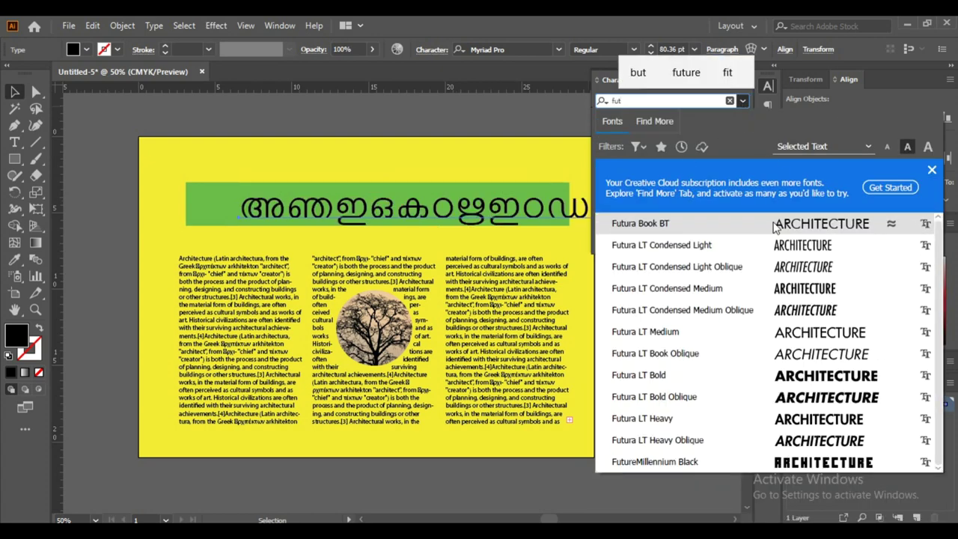
{"action": "left_click", "coordinate": [823, 376]}
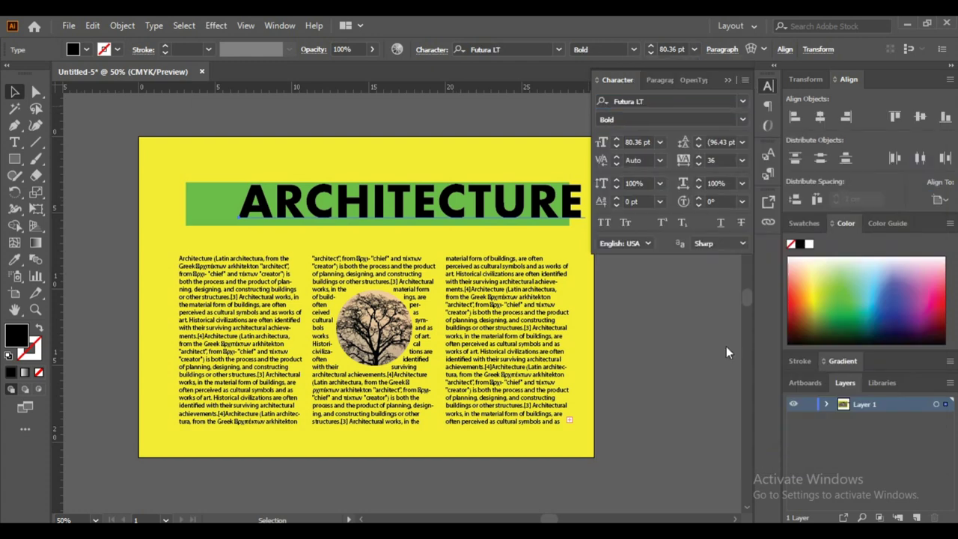
{"action": "left_click_drag", "start_coordinate": [539, 205], "coordinate": [471, 206]}
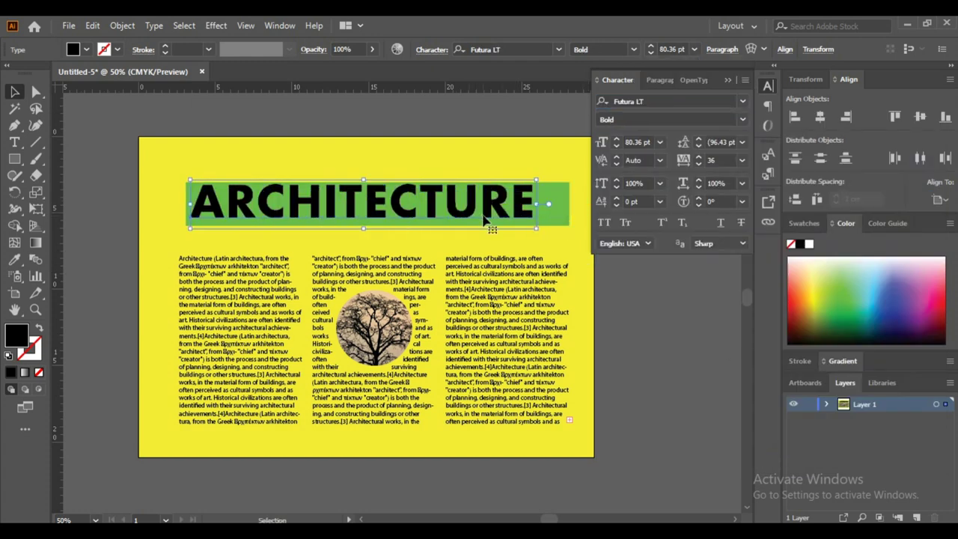
{"action": "left_click", "coordinate": [458, 209]}
Step: Stretch the green bar behind the headline to the page's left edge
{"action": "left_click", "coordinate": [182, 204]}
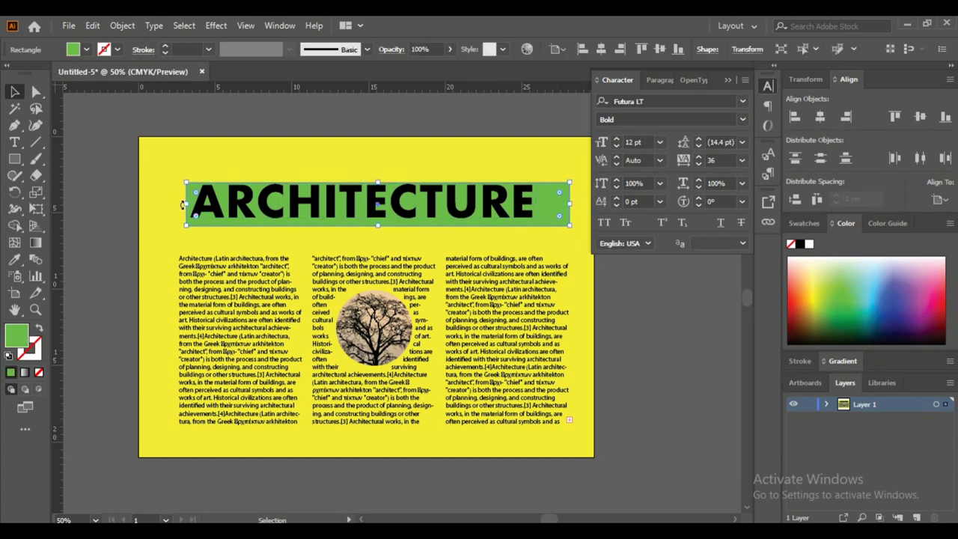
{"action": "left_click_drag", "start_coordinate": [182, 205], "coordinate": [140, 206]}
{"action": "scroll", "coordinate": [557, 335], "scroll_direction": "right", "scroll_amount": 2}
{"action": "left_click", "coordinate": [557, 335]}
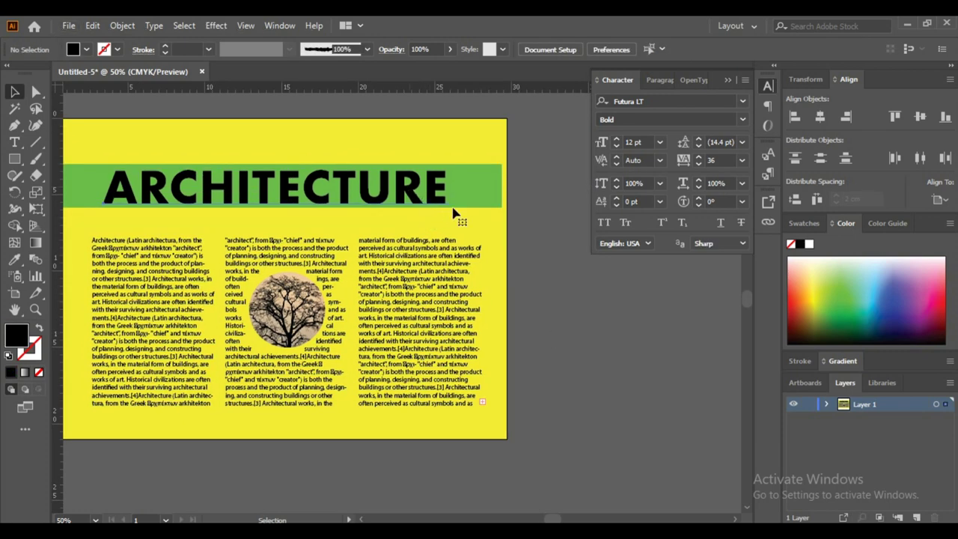
Step: Size the headline to 60 pt, then enlarge it to about 67 pt
{"action": "left_click", "coordinate": [414, 180]}
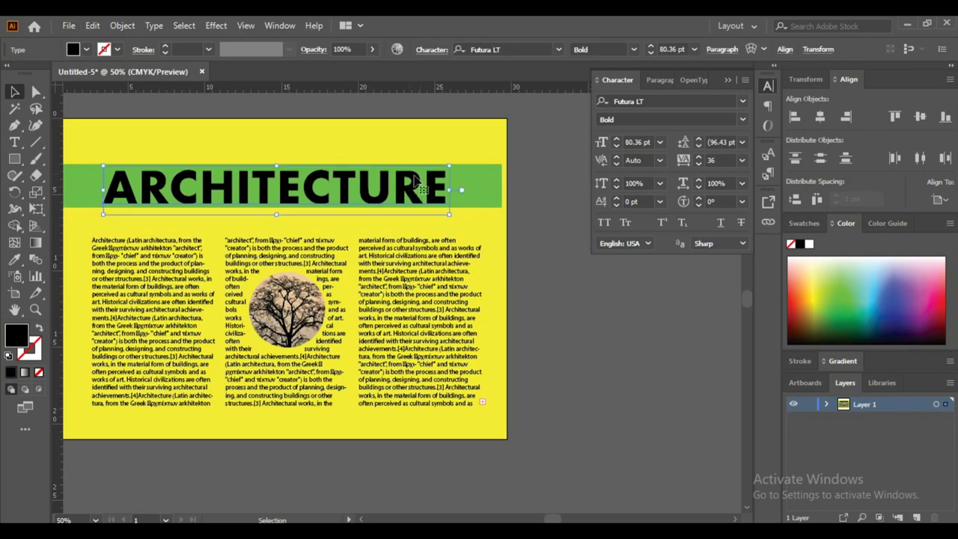
{"action": "left_click", "coordinate": [642, 142]}
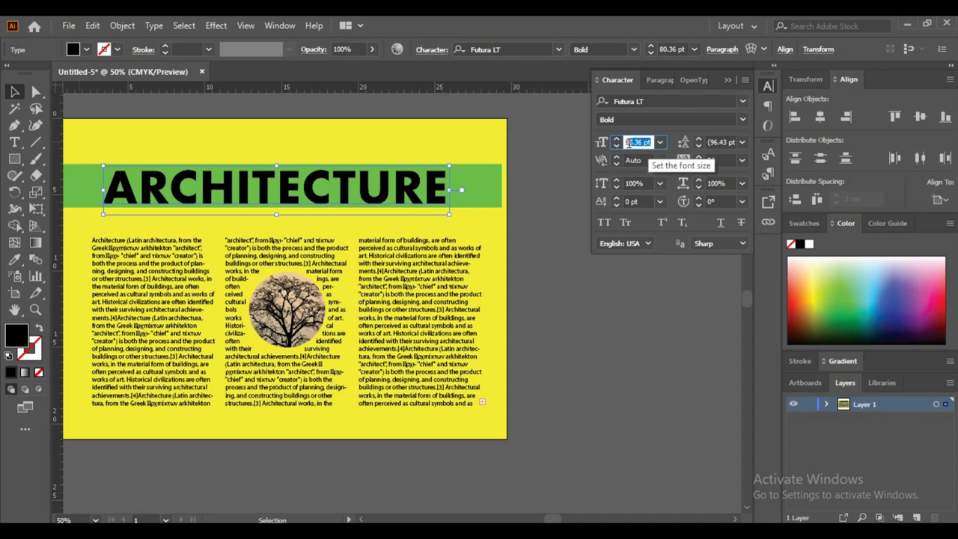
{"action": "type", "text": "60"}
{"action": "key", "text": "Return"}
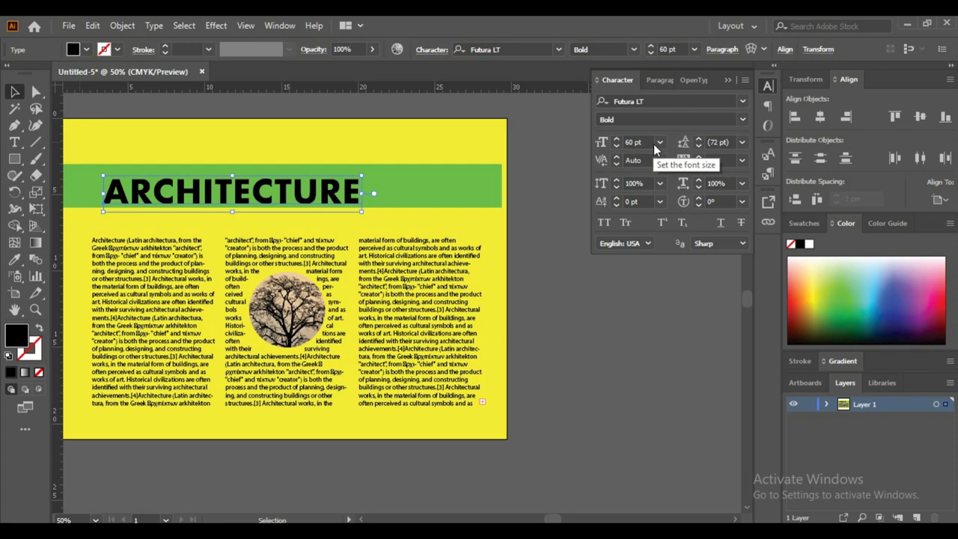
{"action": "scroll", "coordinate": [345, 197], "scroll_direction": "left", "scroll_amount": 3}
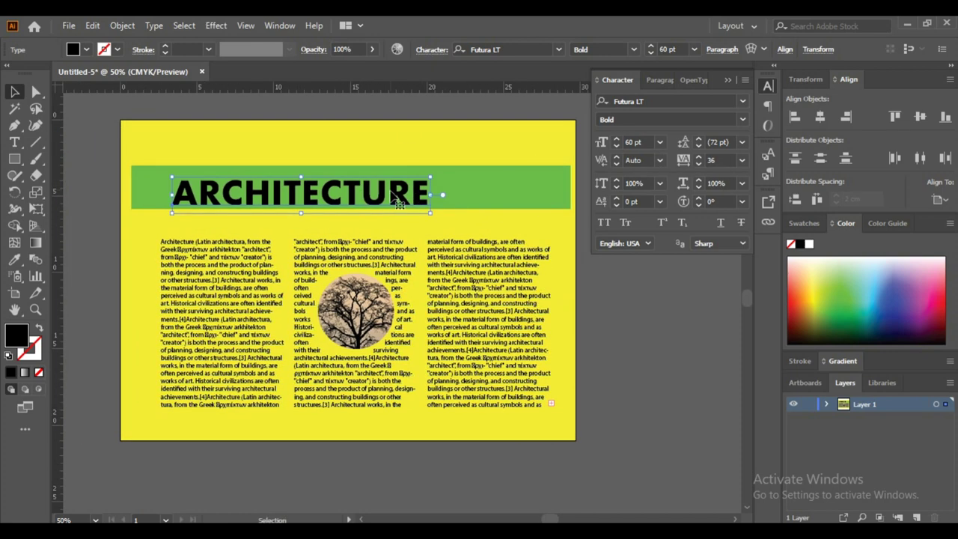
{"action": "left_click_drag", "start_coordinate": [431, 215], "coordinate": [473, 196]}
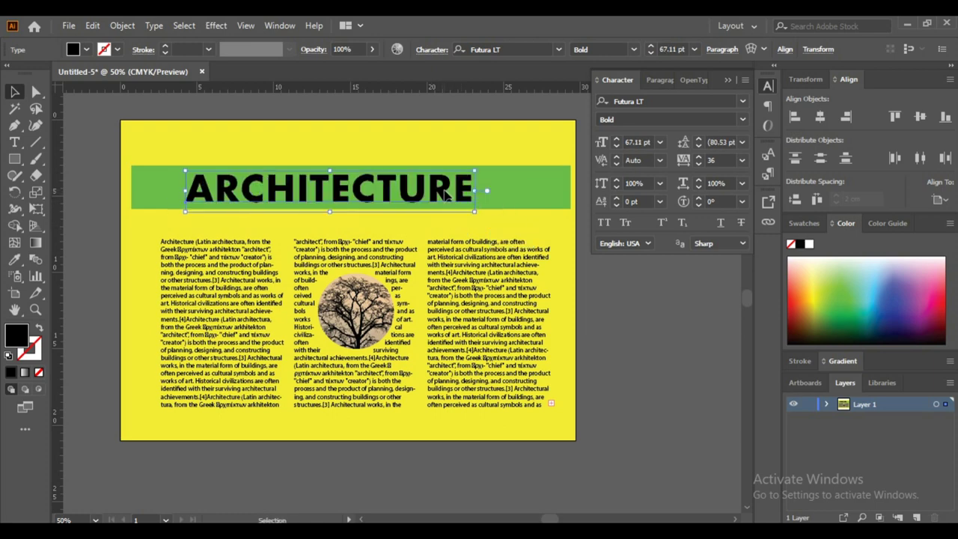
{"action": "key", "text": "ctrl+z"}
{"action": "left_click", "coordinate": [668, 337]}
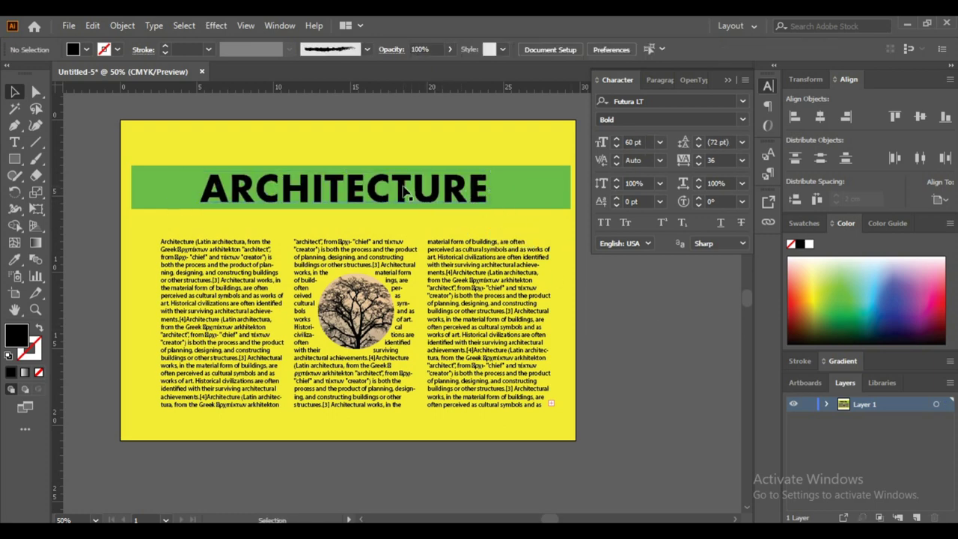
{"action": "key", "text": "ctrl+shift+z"}
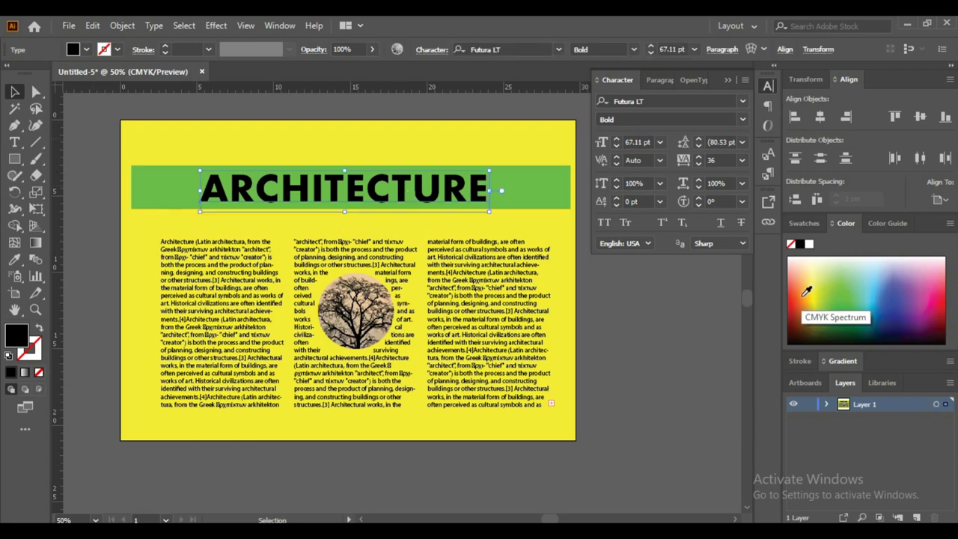
Step: Adjust the headline lettering colour in the Color panel
{"action": "left_click", "coordinate": [806, 291]}
{"action": "left_click", "coordinate": [867, 289]}
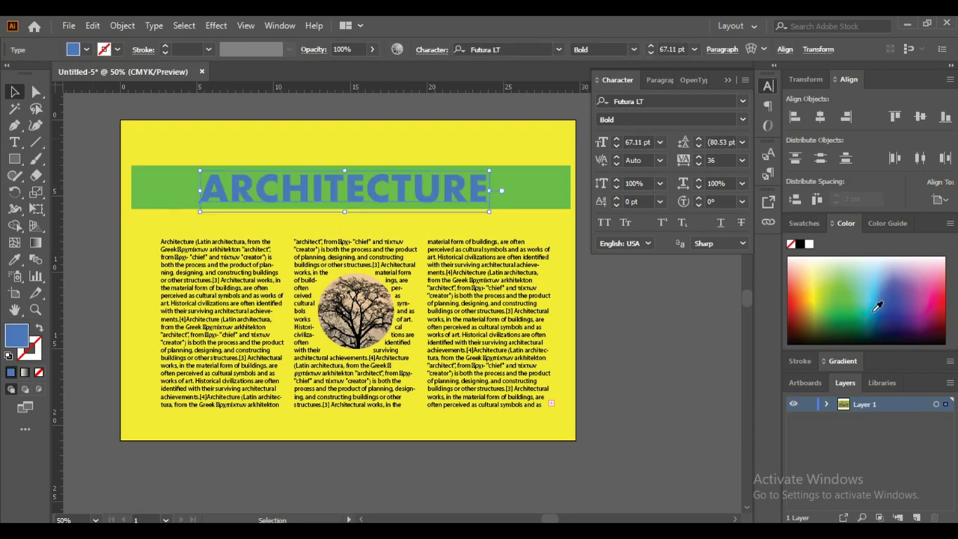
{"action": "left_click", "coordinate": [872, 268]}
{"action": "left_click", "coordinate": [929, 288]}
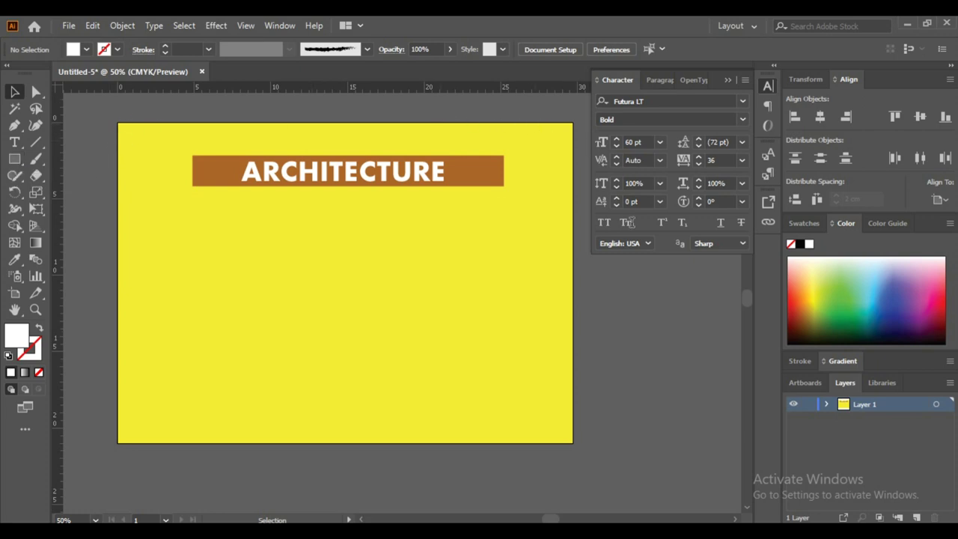
Step: Draw an artboard-sized rectangle with no fill and a black outline
{"action": "left_click", "coordinate": [20, 158]}
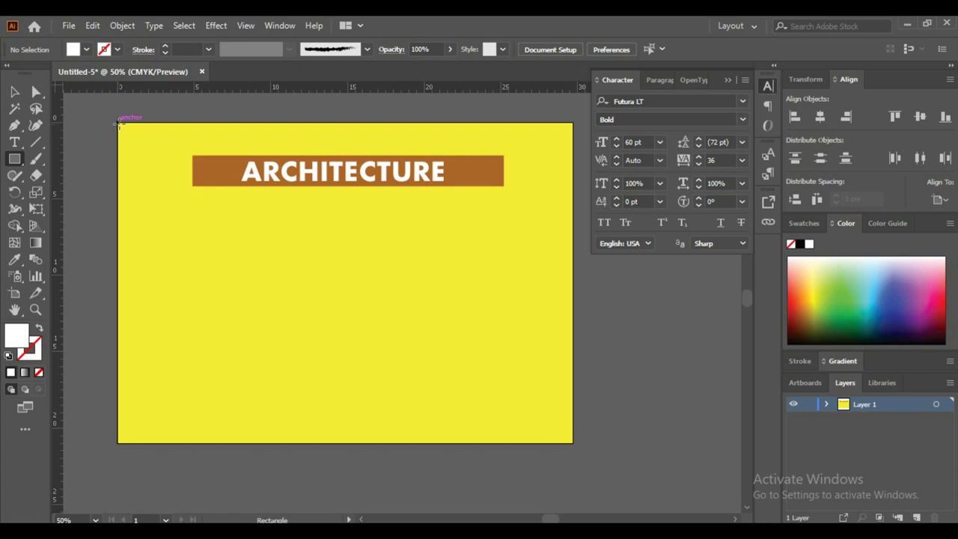
{"action": "left_click_drag", "start_coordinate": [116, 123], "coordinate": [574, 443]}
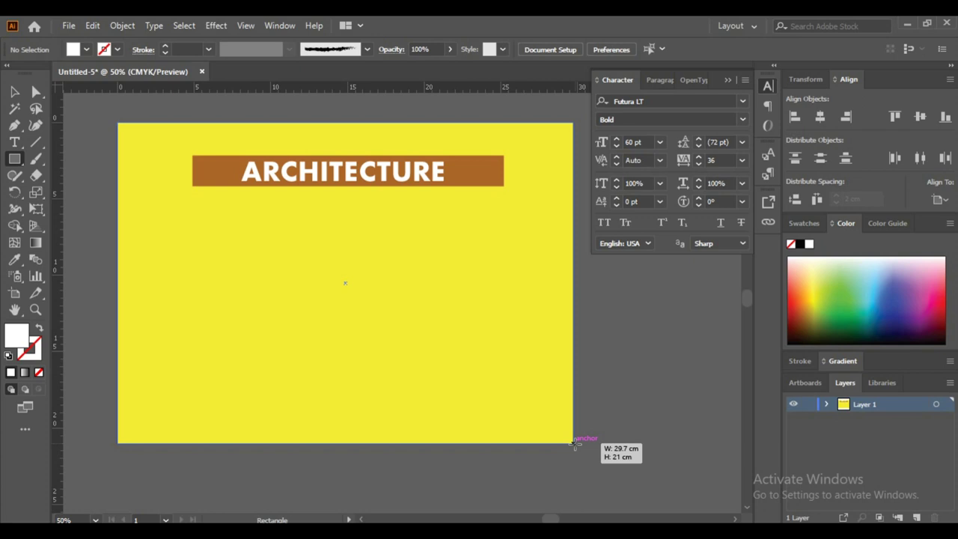
{"action": "left_click_drag", "start_coordinate": [575, 443], "coordinate": [575, 443]}
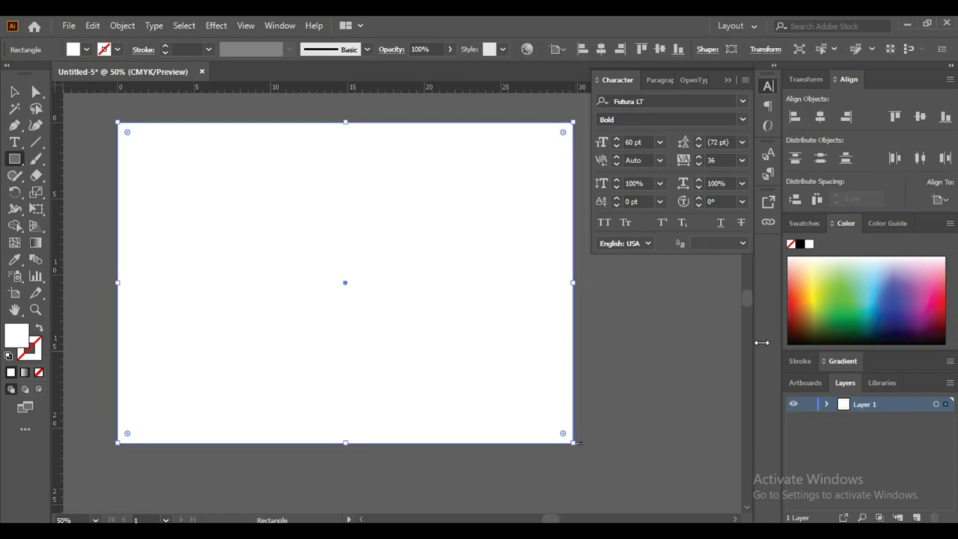
{"action": "left_click", "coordinate": [35, 339]}
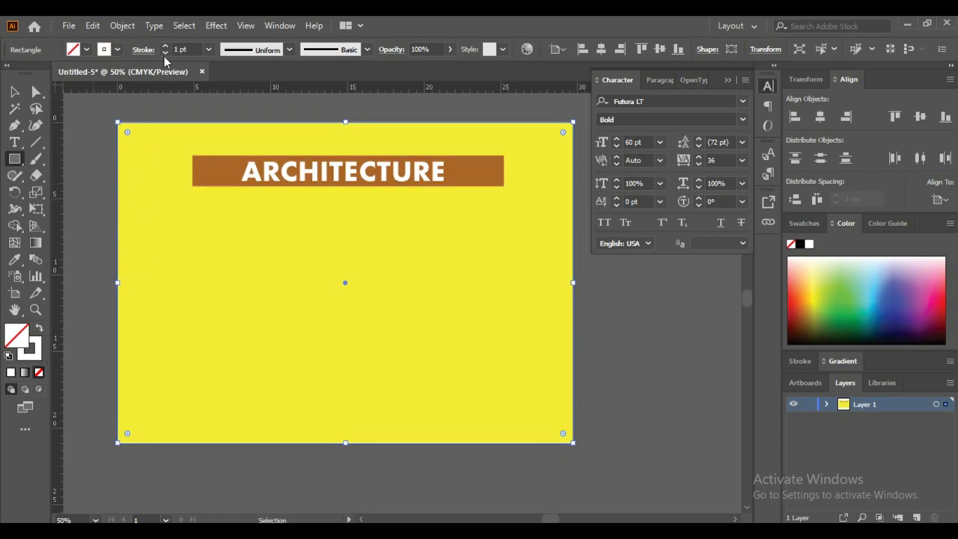
{"action": "left_click", "coordinate": [117, 50]}
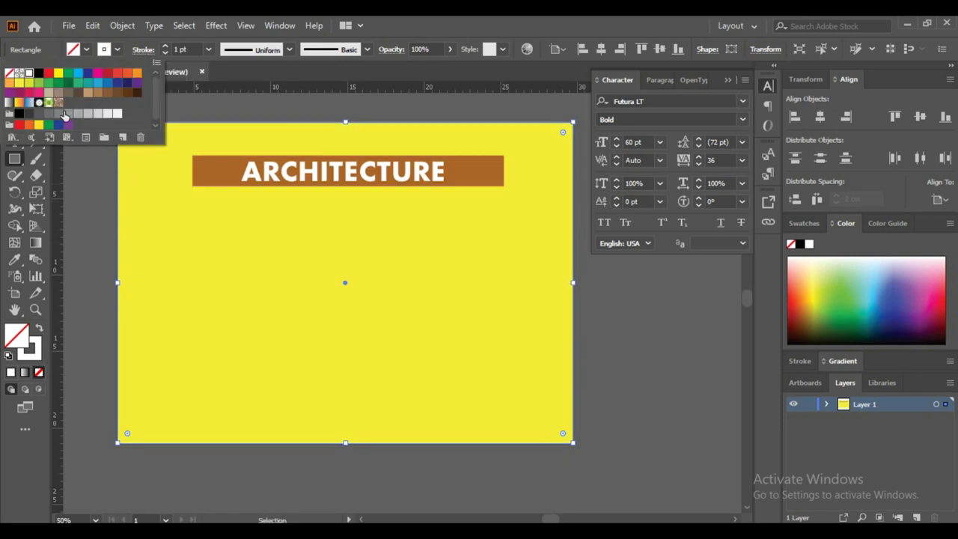
{"action": "left_click", "coordinate": [20, 118]}
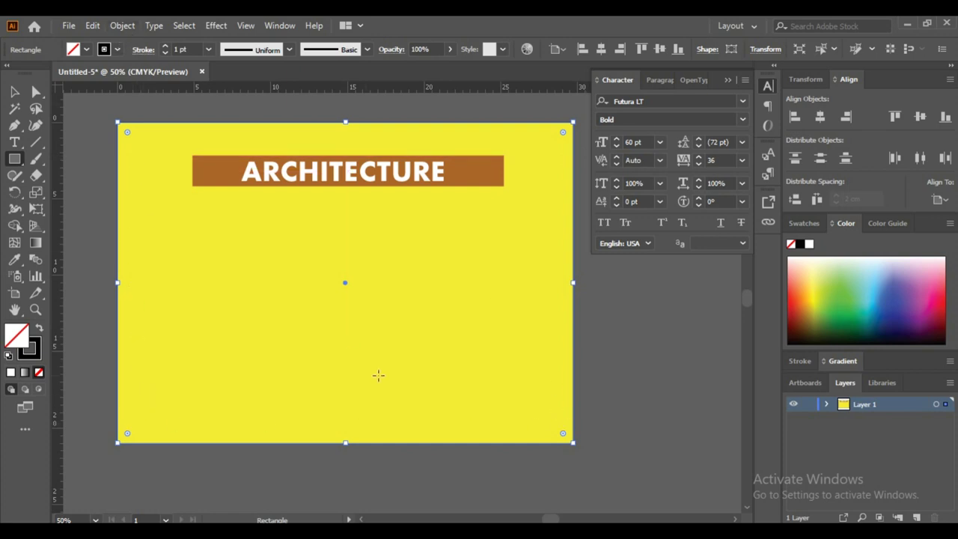
Step: Try shrinking the rectangle from its centre, then undo the scaling
{"action": "left_click", "coordinate": [14, 92]}
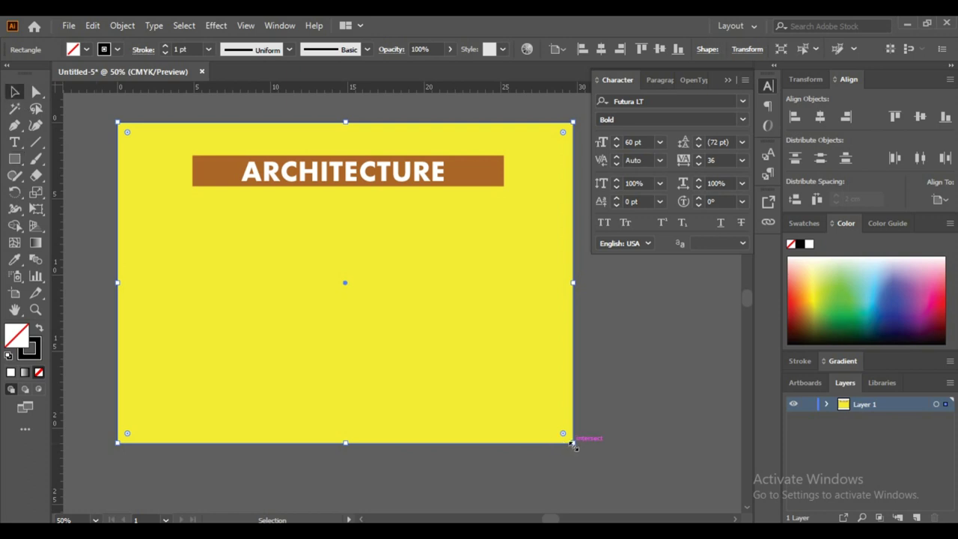
{"action": "left_click_drag", "start_coordinate": [572, 444], "coordinate": [545, 424]}
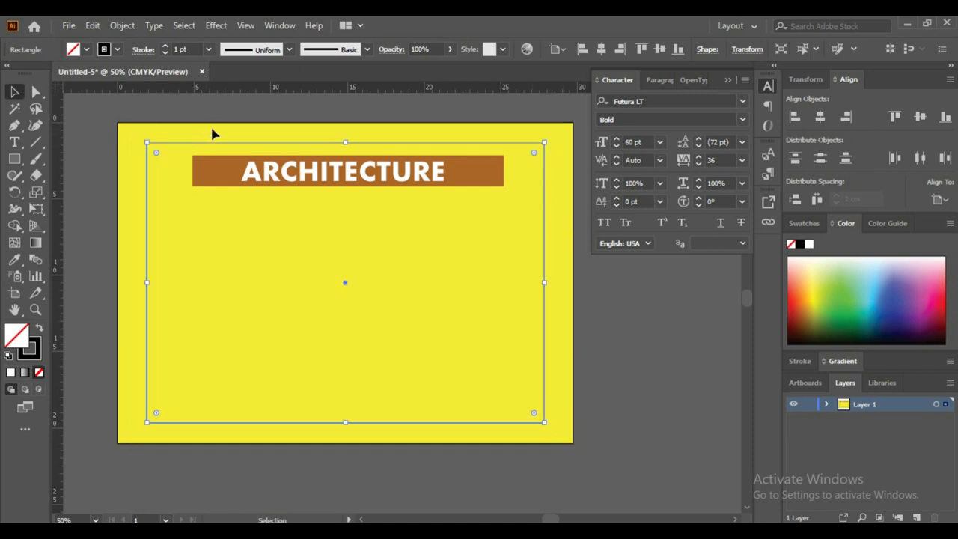
{"action": "key", "text": "ctrl+z"}
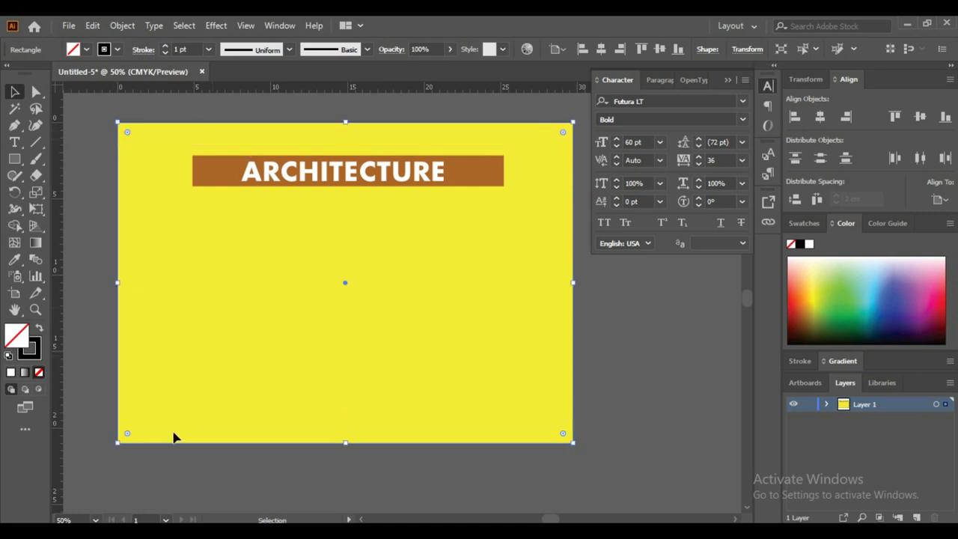
{"action": "left_click", "coordinate": [112, 26]}
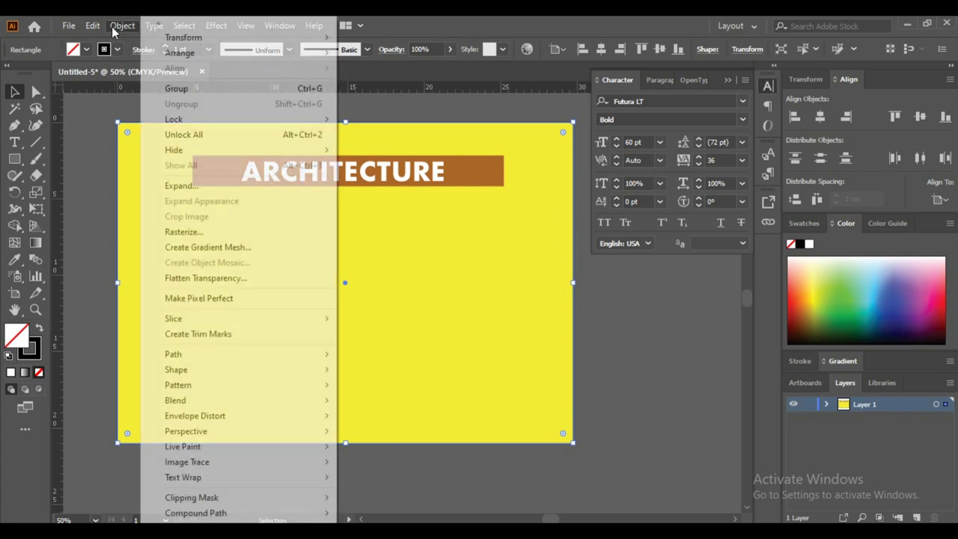
Step: Start an Offset Path on the frame rectangle with Preview turned on
{"action": "mouse_move", "coordinate": [175, 379]}
{"action": "mouse_move", "coordinate": [174, 356]}
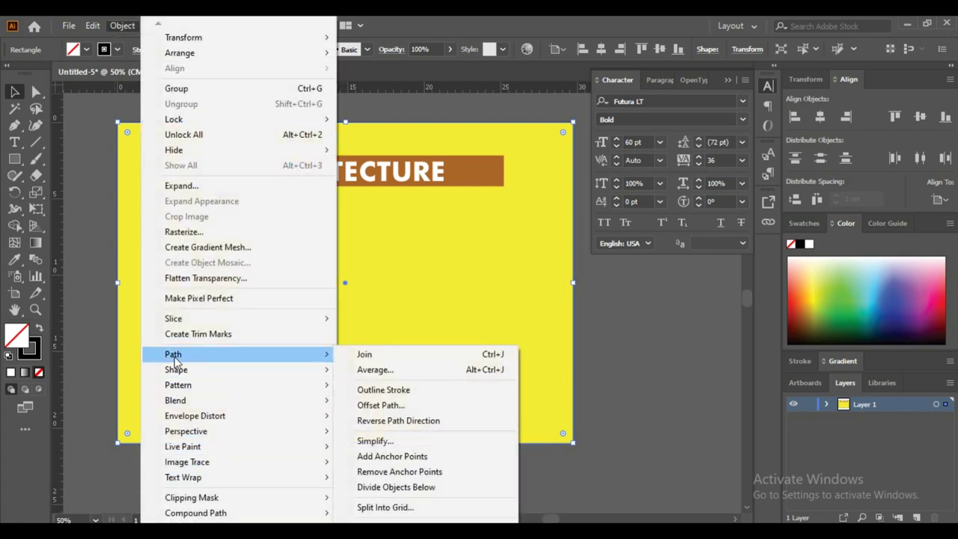
{"action": "left_click", "coordinate": [402, 407]}
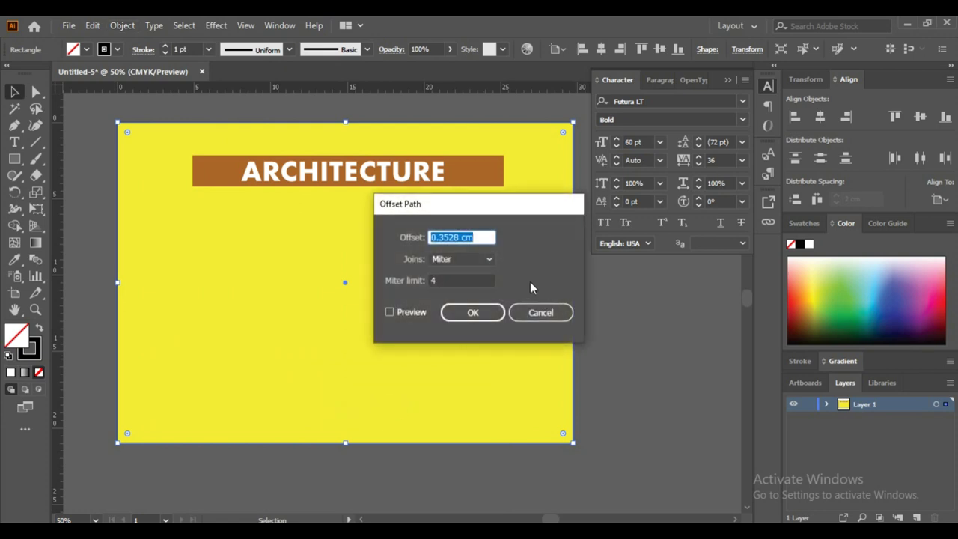
{"action": "left_click_drag", "start_coordinate": [513, 207], "coordinate": [629, 192]}
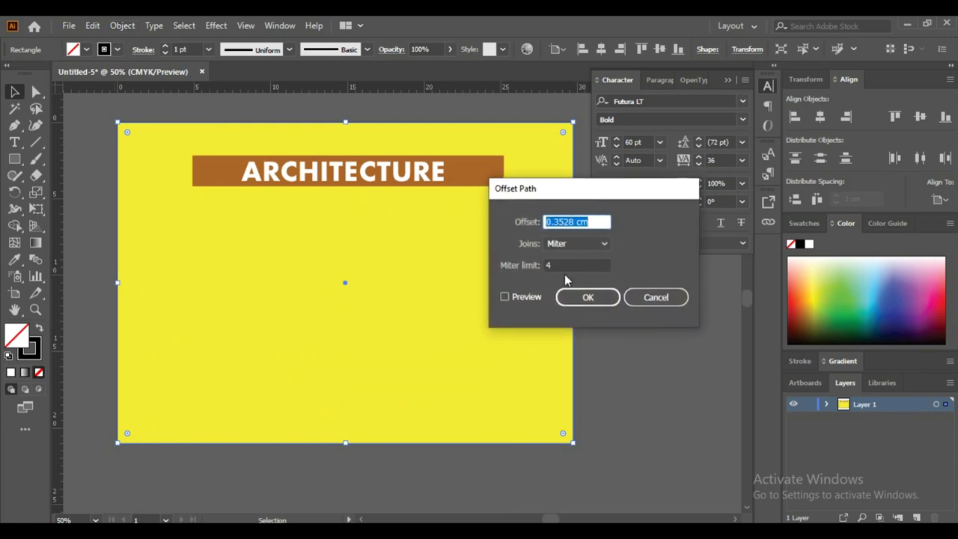
{"action": "left_click", "coordinate": [504, 297]}
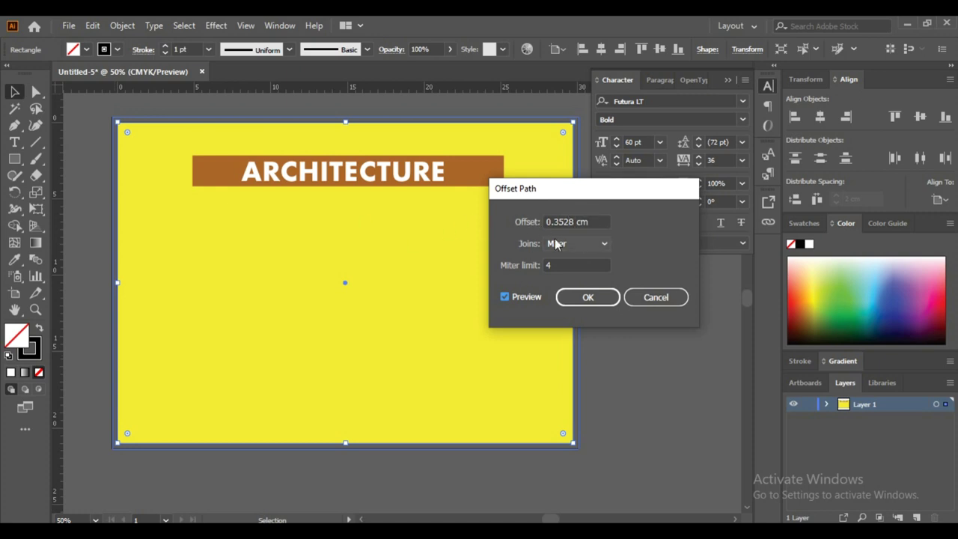
Step: Set the offset to -1 cm and apply the inset path
{"action": "left_click", "coordinate": [519, 224]}
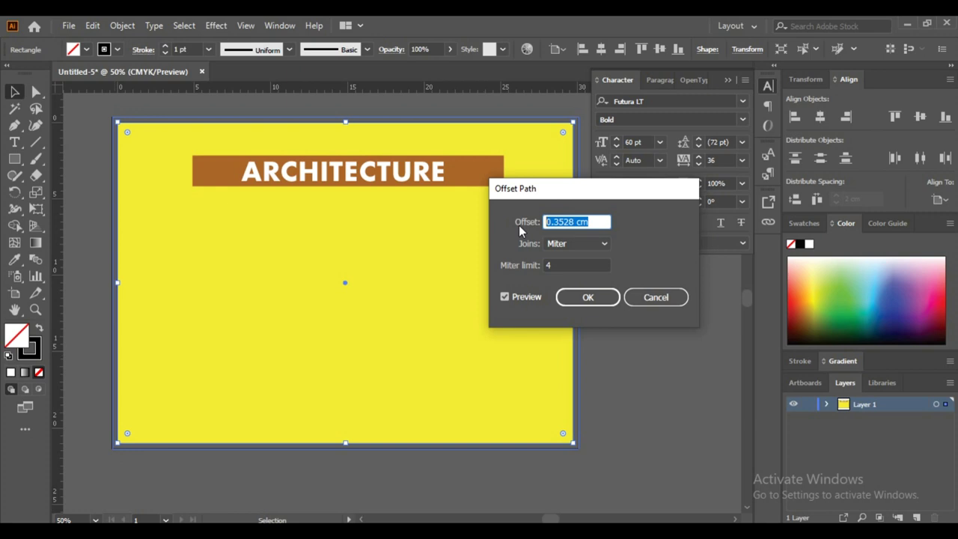
{"action": "type", "text": "-2"}
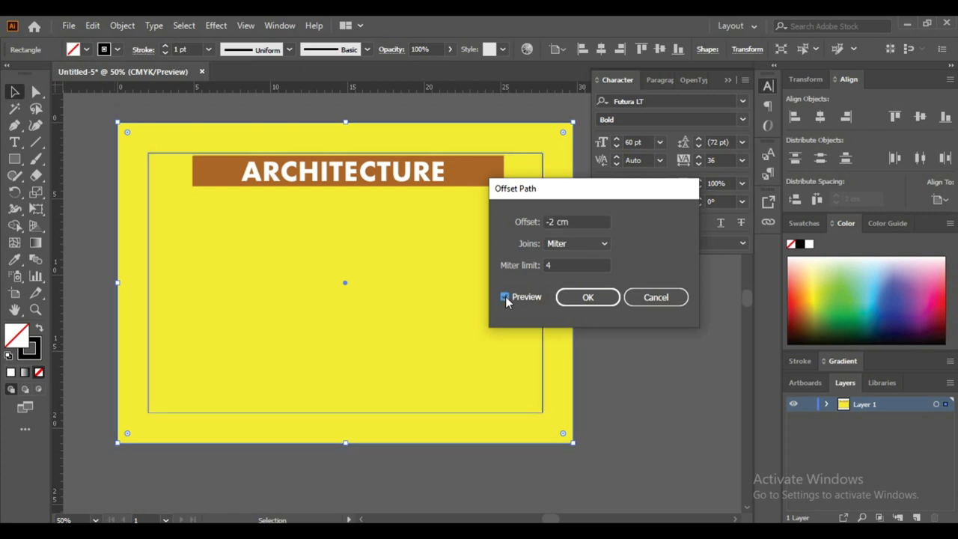
{"action": "left_click", "coordinate": [505, 297]}
{"action": "left_click", "coordinate": [505, 297]}
{"action": "left_click", "coordinate": [577, 222]}
{"action": "left_click_drag", "start_coordinate": [577, 222], "coordinate": [547, 222]}
{"action": "type", "text": "-1"}
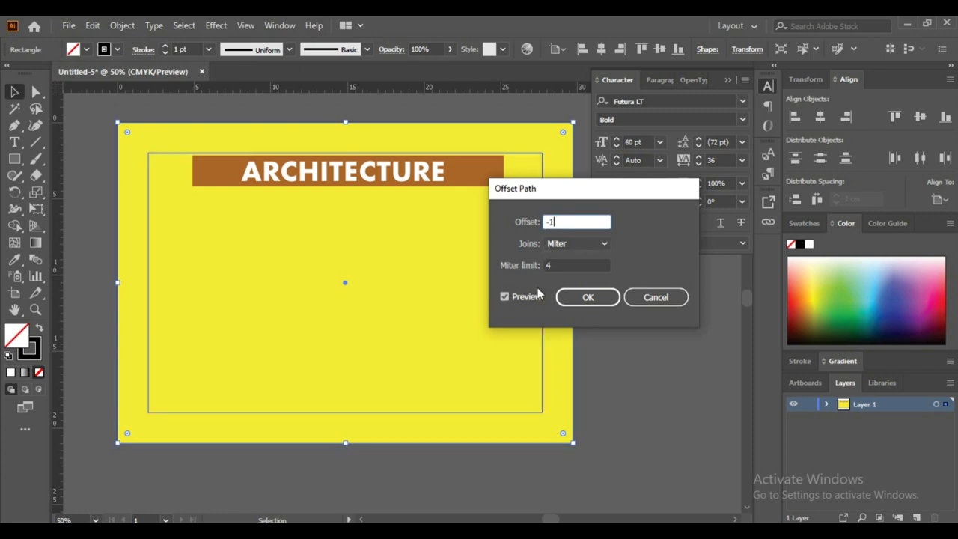
{"action": "left_click", "coordinate": [504, 297]}
{"action": "left_click", "coordinate": [504, 297]}
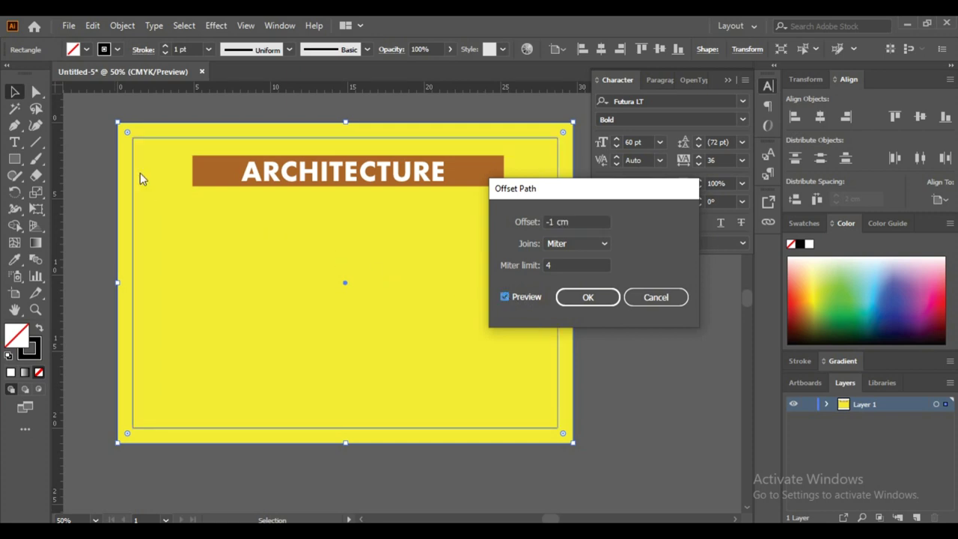
{"action": "left_click", "coordinate": [571, 299]}
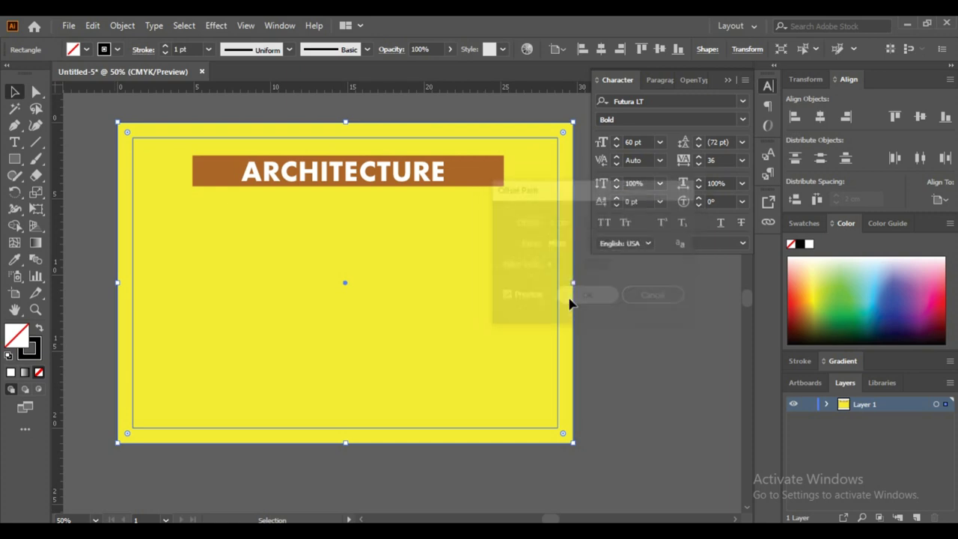
Step: Give the inset border rectangle a 2 pt black stroke weight
{"action": "left_click", "coordinate": [577, 417]}
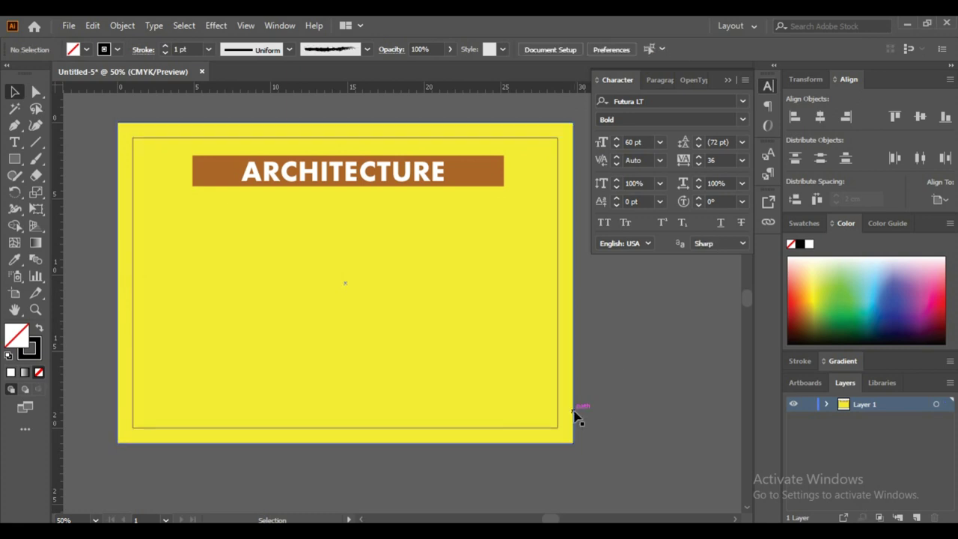
{"action": "left_click", "coordinate": [573, 419]}
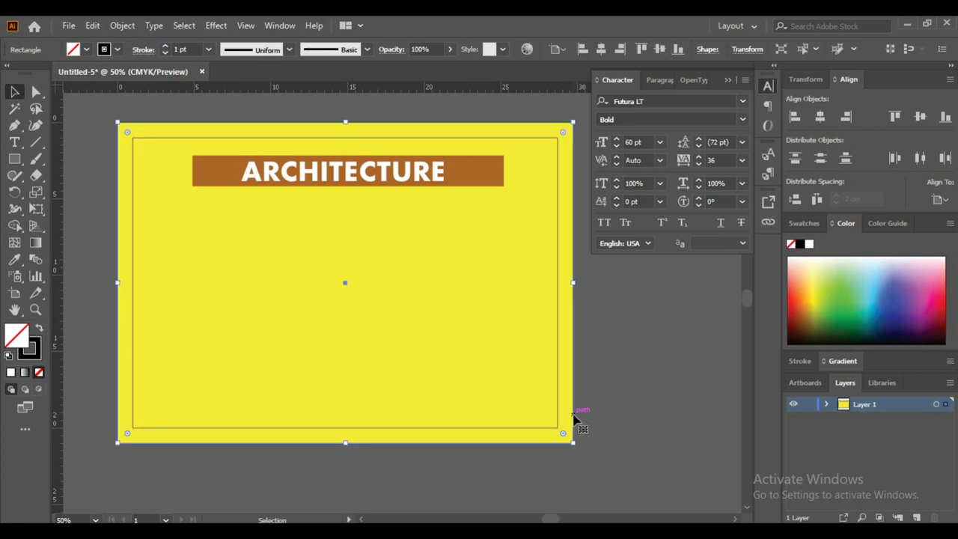
{"action": "left_click", "coordinate": [573, 418]}
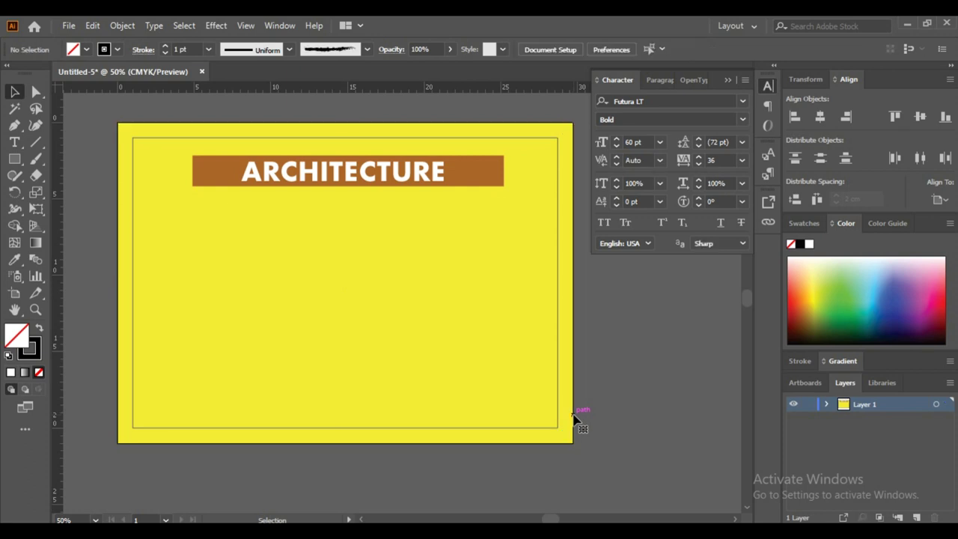
{"action": "left_click", "coordinate": [558, 403]}
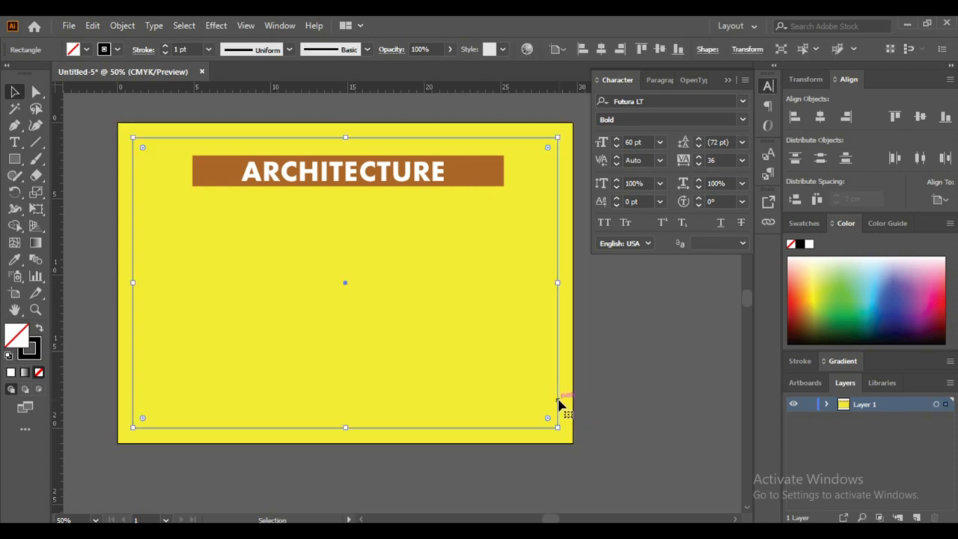
{"action": "left_click", "coordinate": [209, 49]}
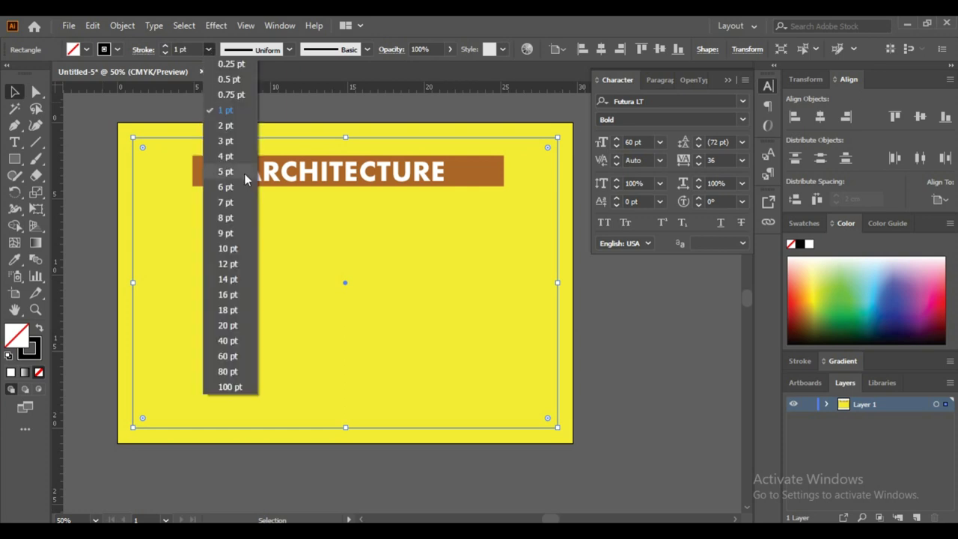
{"action": "left_click", "coordinate": [229, 129]}
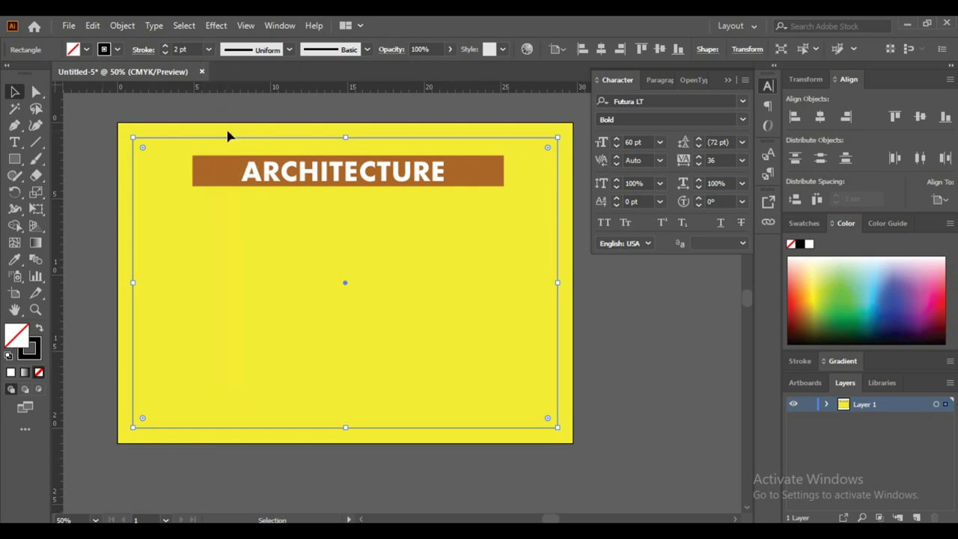
{"action": "left_click", "coordinate": [83, 133]}
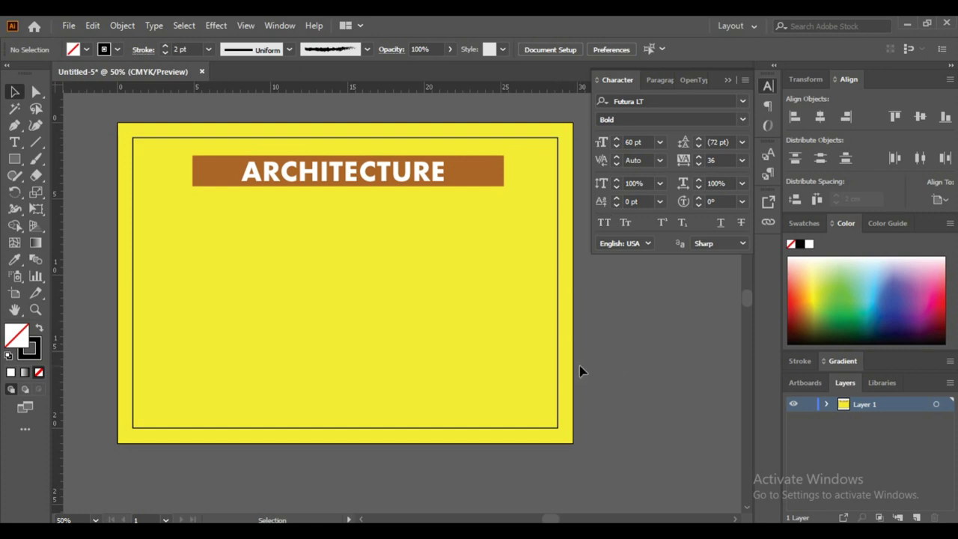
{"action": "left_click", "coordinate": [67, 25]}
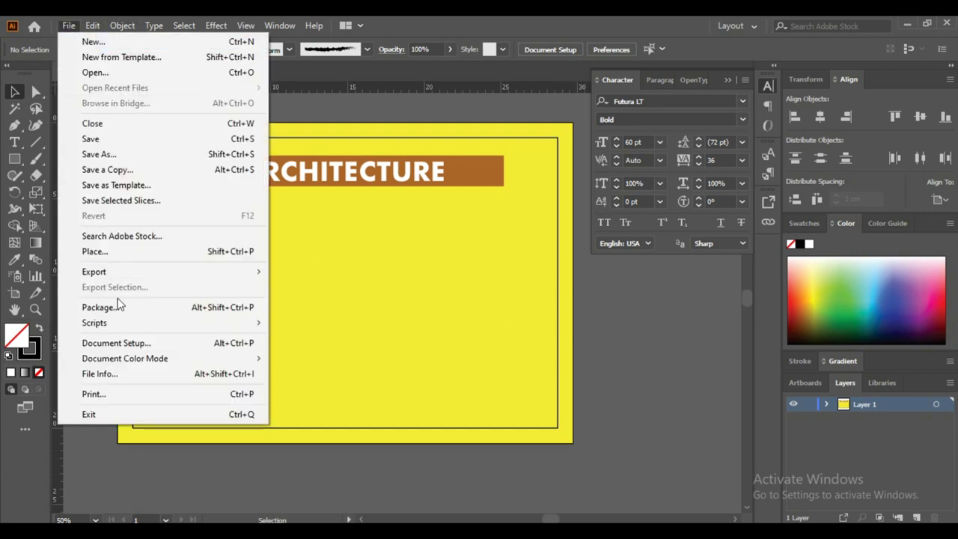
Step: Place the floor plan image at the page's left, just below the ARCHITECTURE banner
{"action": "left_click", "coordinate": [99, 252]}
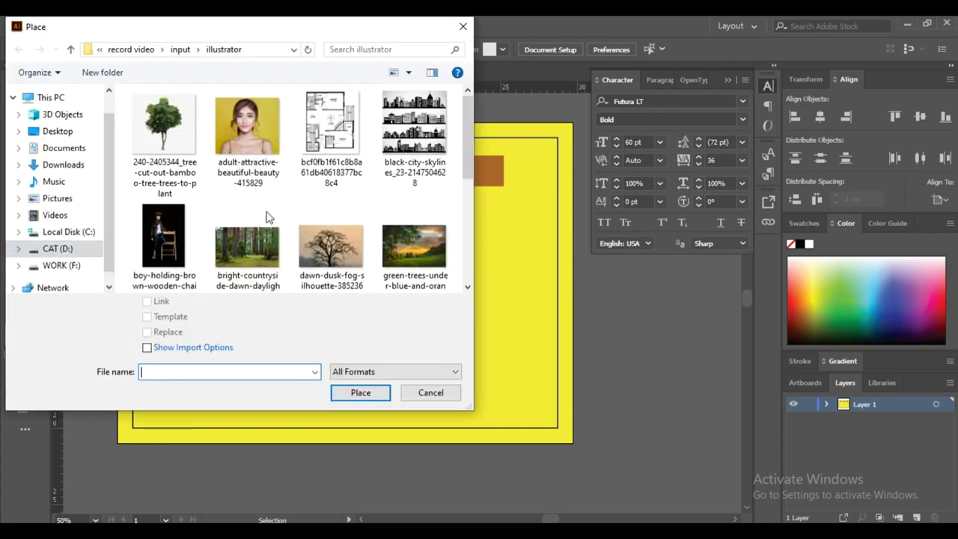
{"action": "left_click", "coordinate": [327, 124]}
{"action": "left_click", "coordinate": [361, 392]}
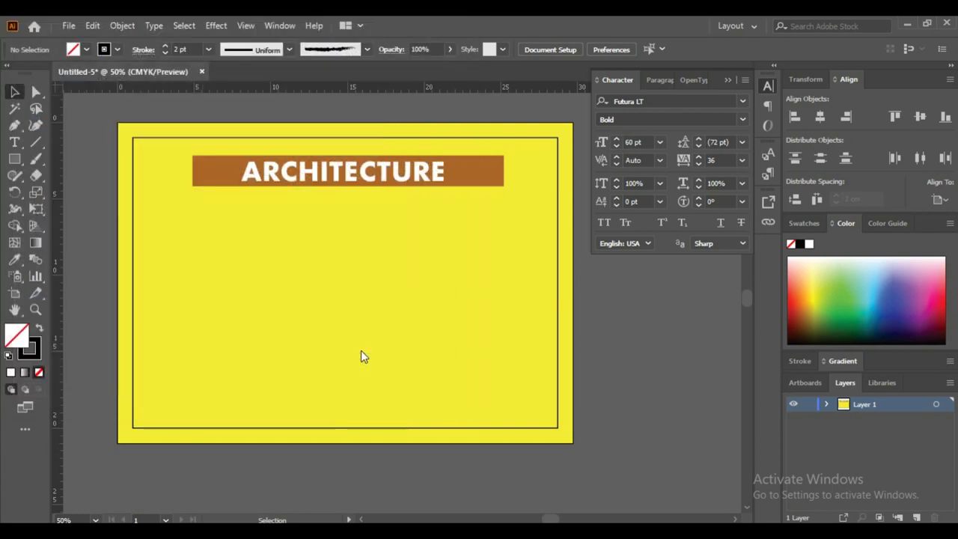
{"action": "left_click_drag", "start_coordinate": [167, 260], "coordinate": [272, 374]}
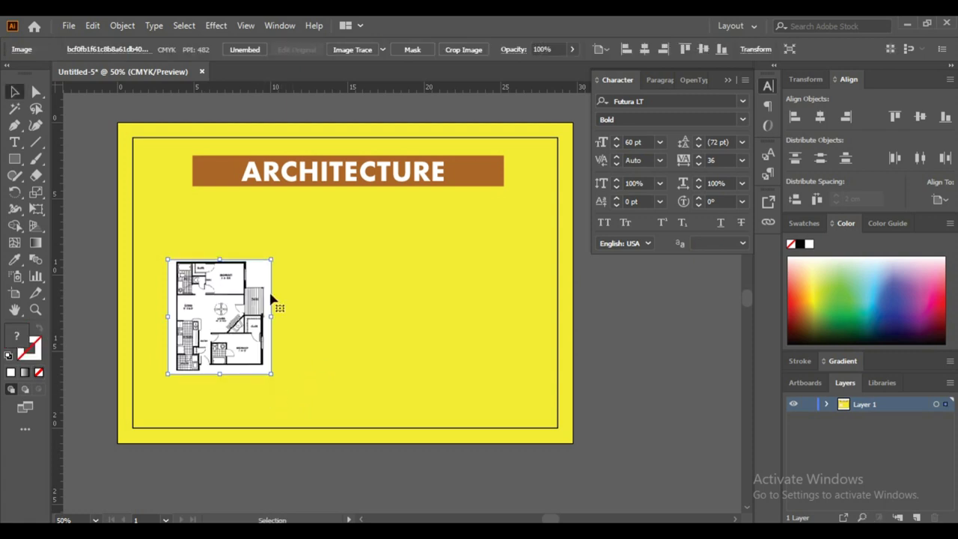
{"action": "left_click_drag", "start_coordinate": [203, 286], "coordinate": [204, 300]}
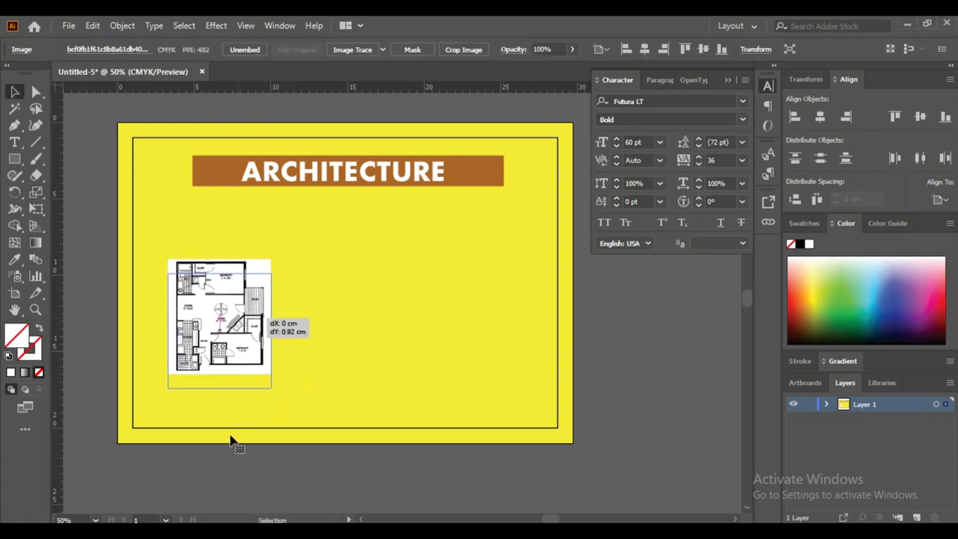
{"action": "left_click", "coordinate": [254, 462]}
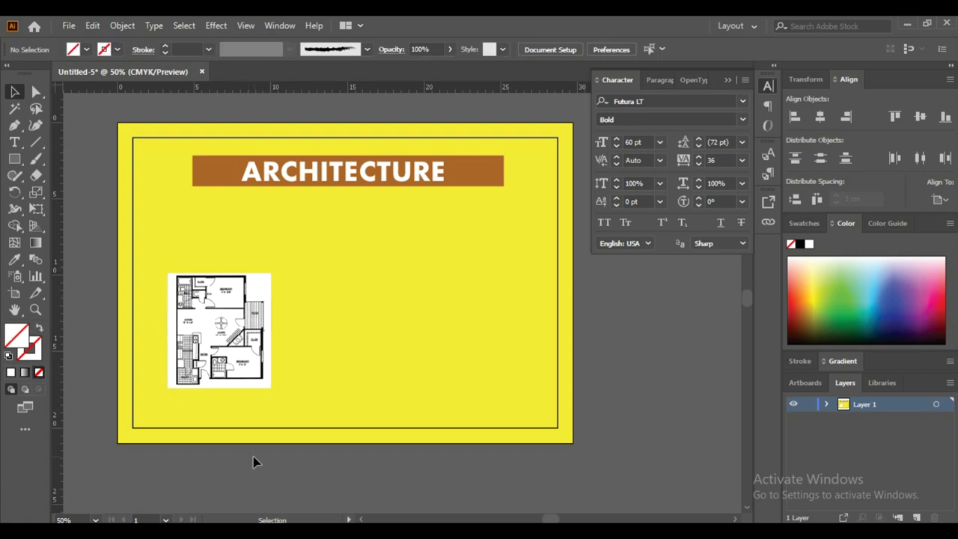
{"action": "scroll", "coordinate": [253, 461], "scroll_direction": "up", "scroll_amount": 1}
{"action": "scroll", "coordinate": [254, 459], "scroll_direction": "down", "scroll_amount": 1}
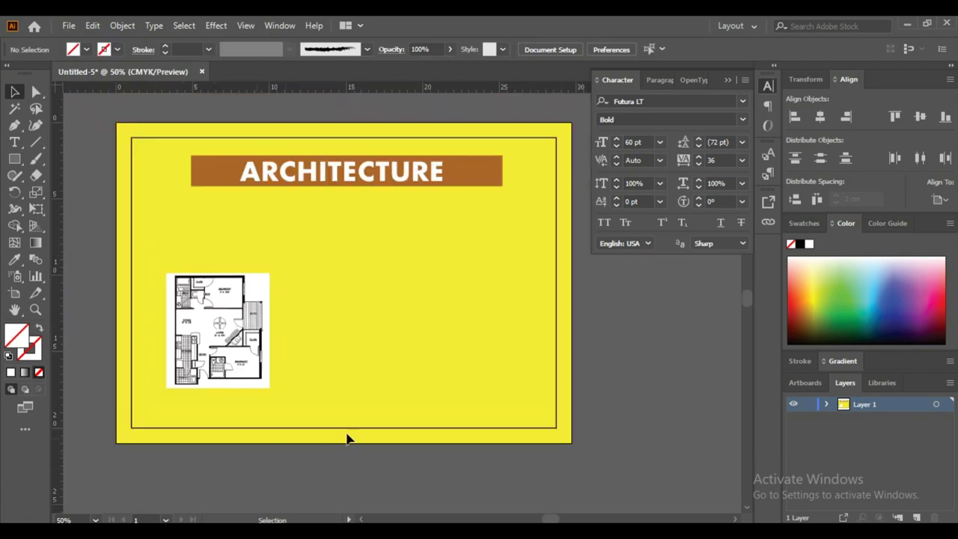
{"action": "left_click", "coordinate": [15, 143]}
{"action": "left_click", "coordinate": [187, 240]}
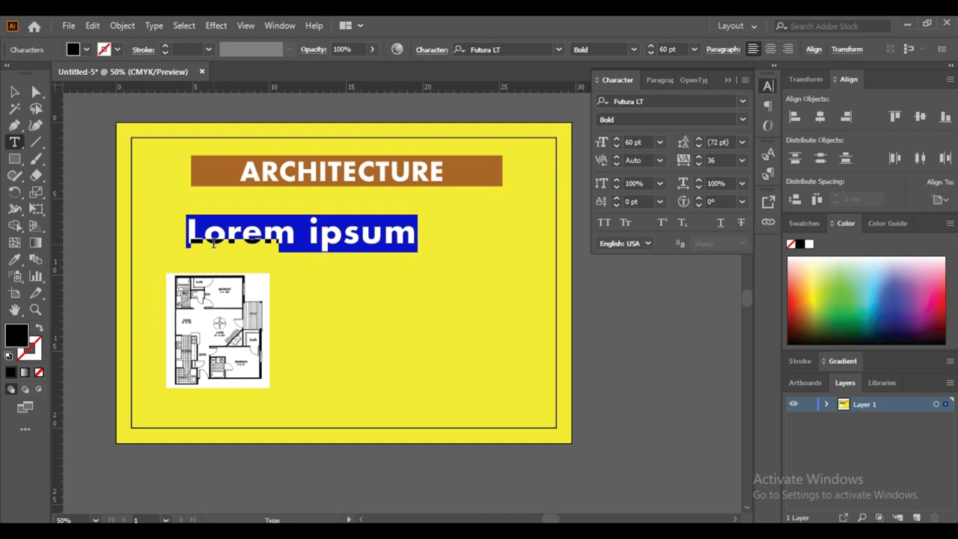
{"action": "type", "text": "ar"}
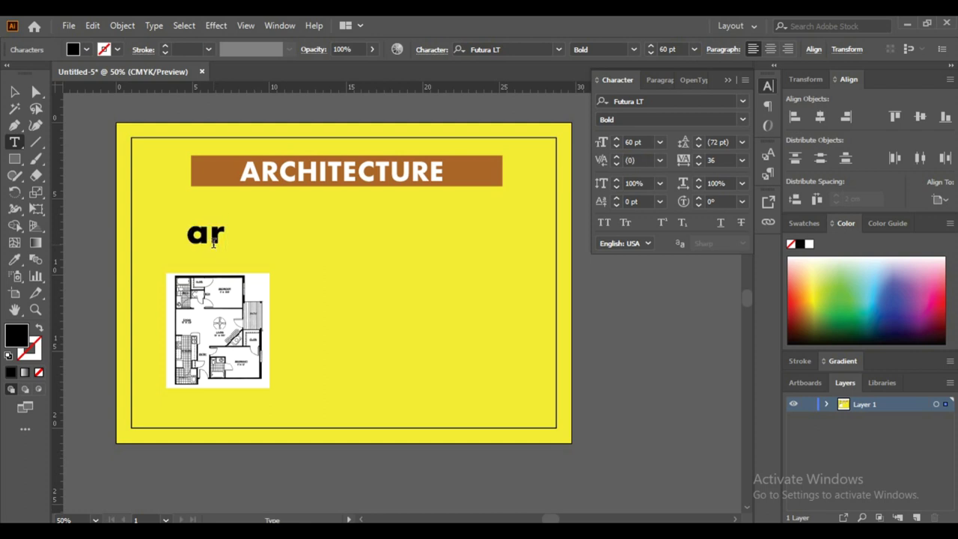
{"action": "type", "text": "chitecture"}
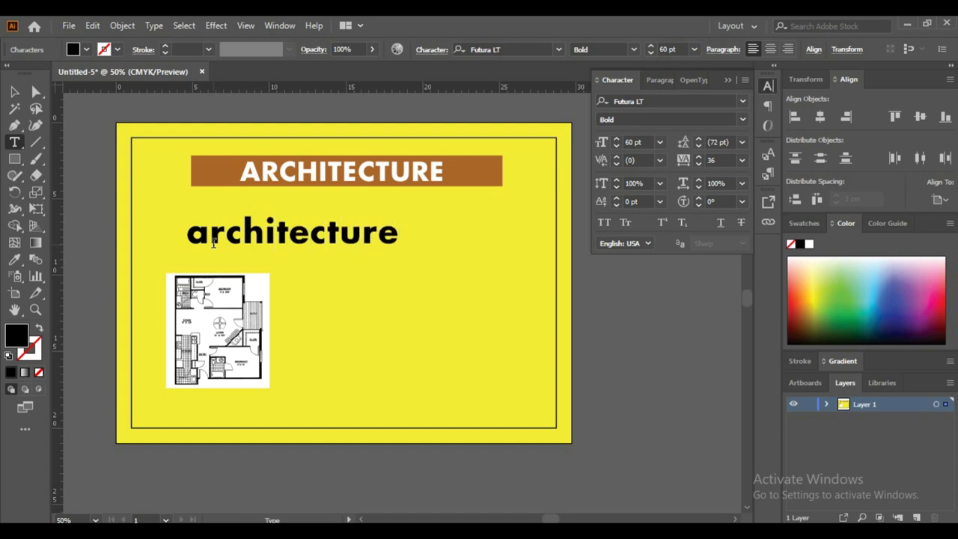
{"action": "key", "text": "Escape"}
{"action": "key", "text": "Delete"}
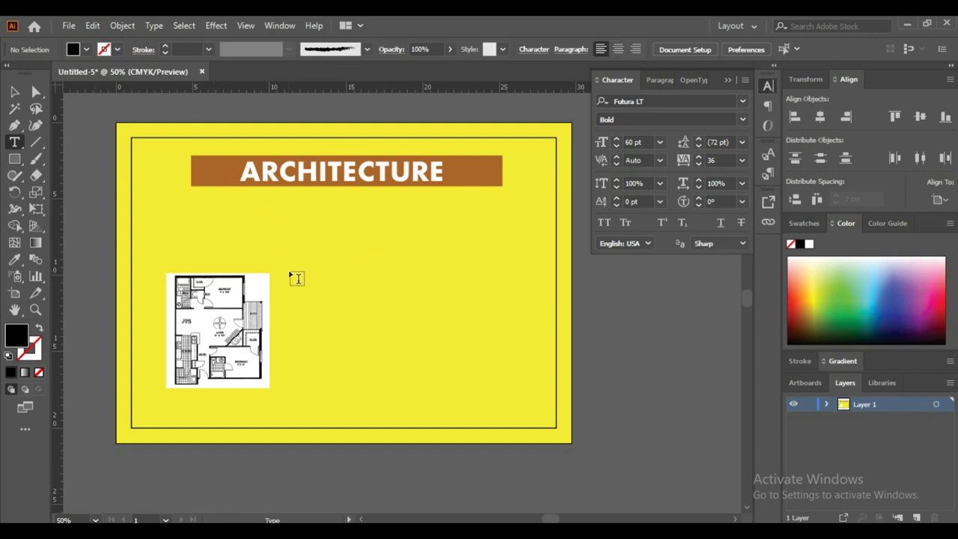
{"action": "left_click_drag", "start_coordinate": [285, 270], "coordinate": [518, 367]}
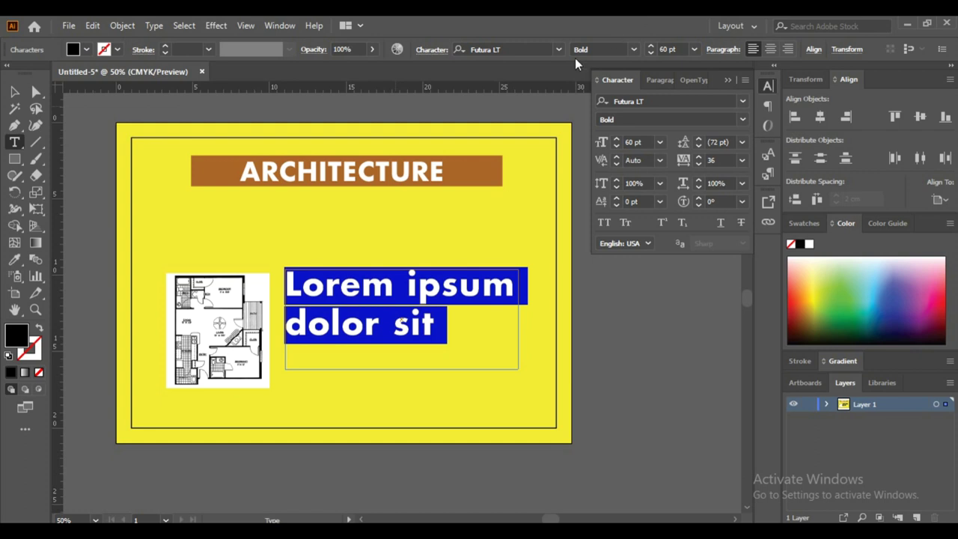
{"action": "left_click", "coordinate": [670, 50]}
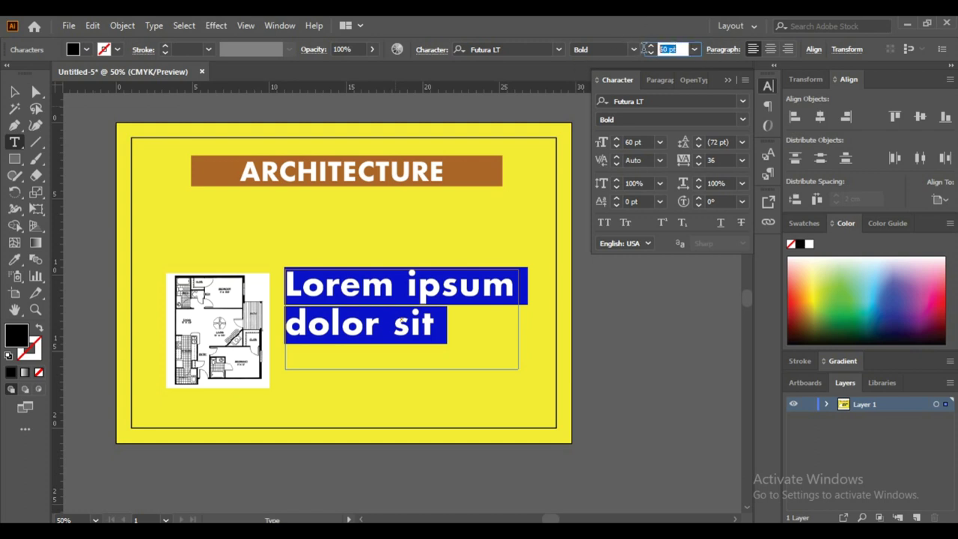
{"action": "type", "text": "12"}
{"action": "key", "text": "Return"}
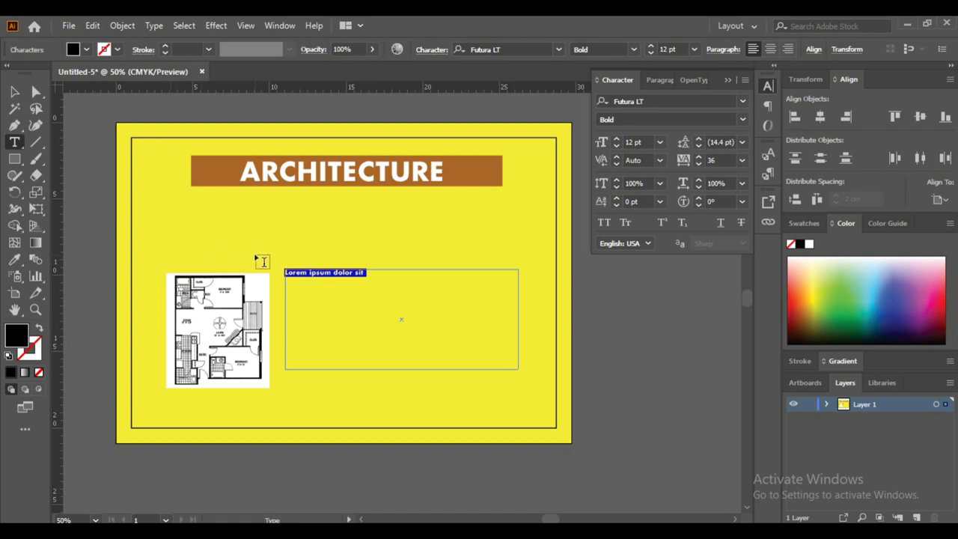
{"action": "left_click", "coordinate": [14, 91]}
{"action": "left_click", "coordinate": [16, 145]}
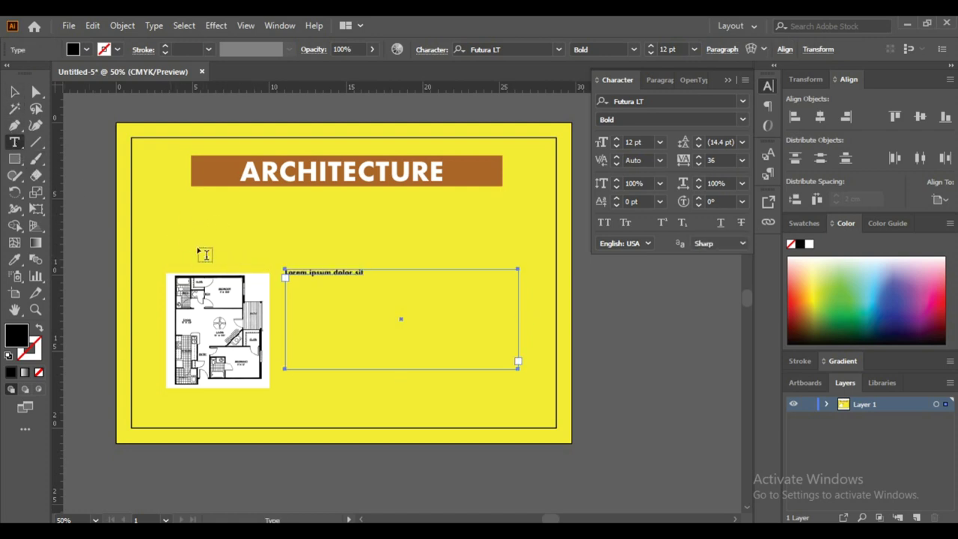
{"action": "left_click", "coordinate": [187, 240]}
{"action": "left_click", "coordinate": [15, 91]}
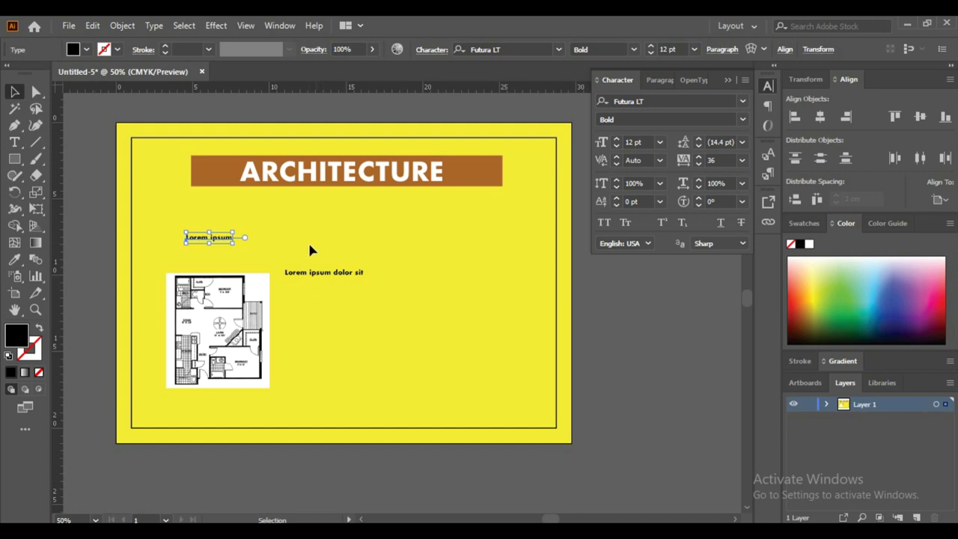
{"action": "left_click_drag", "start_coordinate": [222, 224], "coordinate": [349, 280]}
{"action": "key", "text": "Delete"}
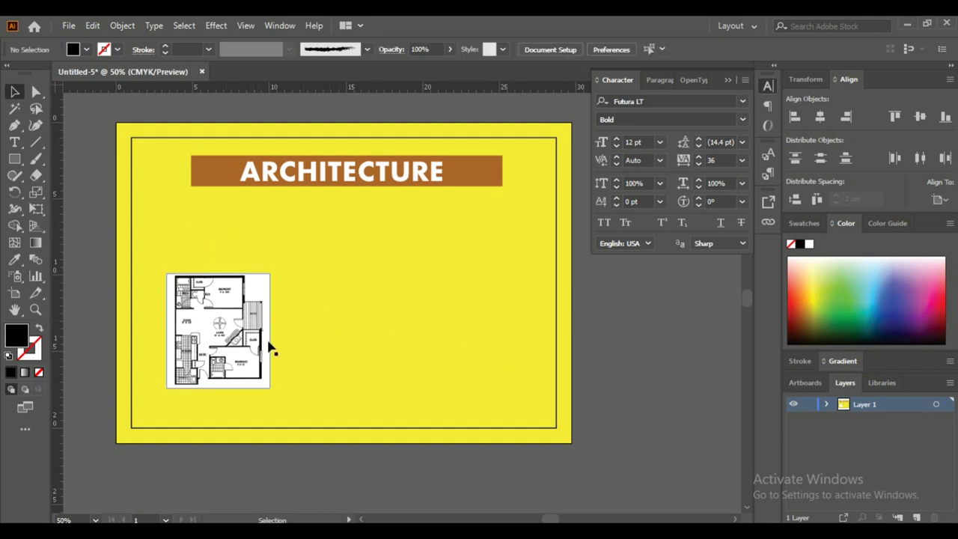
Step: Set the floor plan's Transparency blend mode to Multiply and move it slightly lower
{"action": "left_click", "coordinate": [262, 290]}
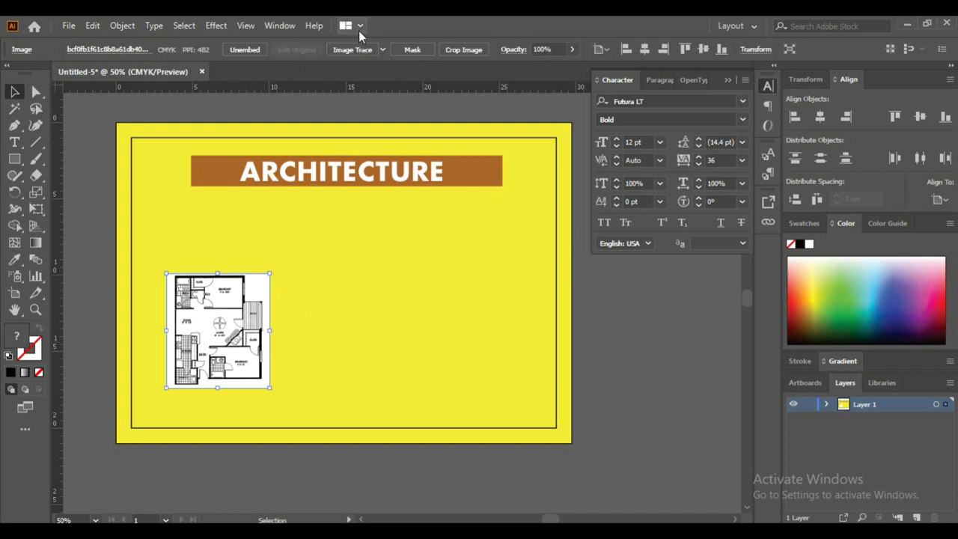
{"action": "left_click", "coordinate": [279, 26]}
{"action": "scroll", "coordinate": [367, 513], "scroll_direction": "down", "scroll_amount": 2}
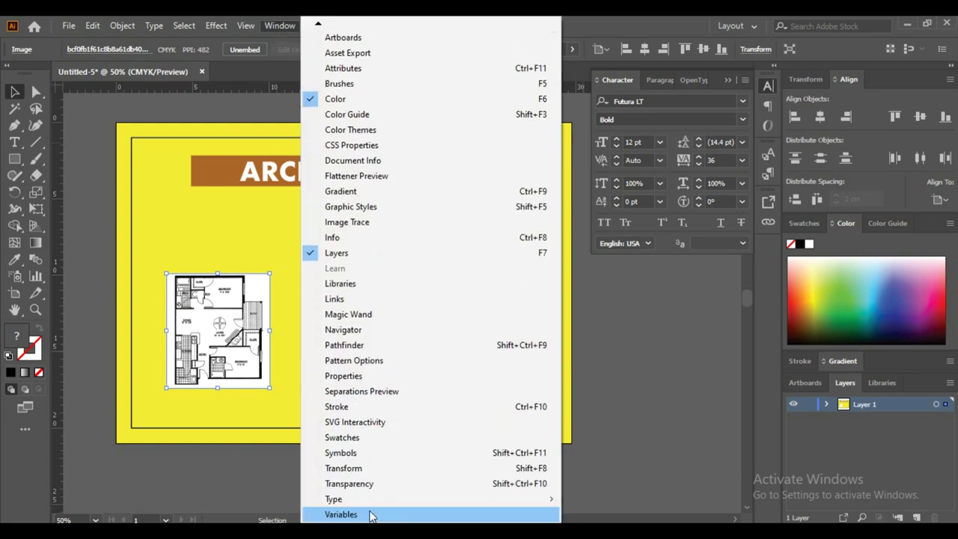
{"action": "left_click", "coordinate": [365, 483]}
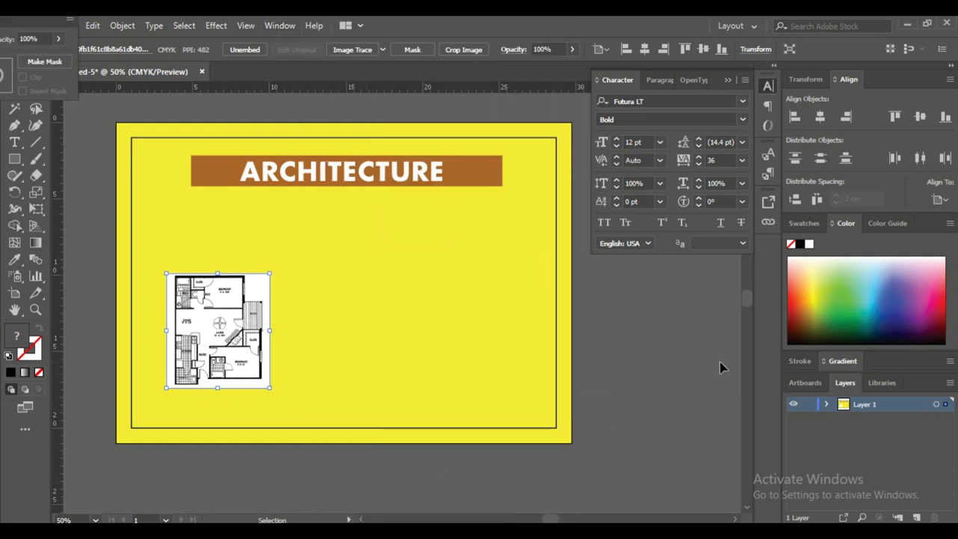
{"action": "left_click_drag", "start_coordinate": [33, 21], "coordinate": [732, 289]}
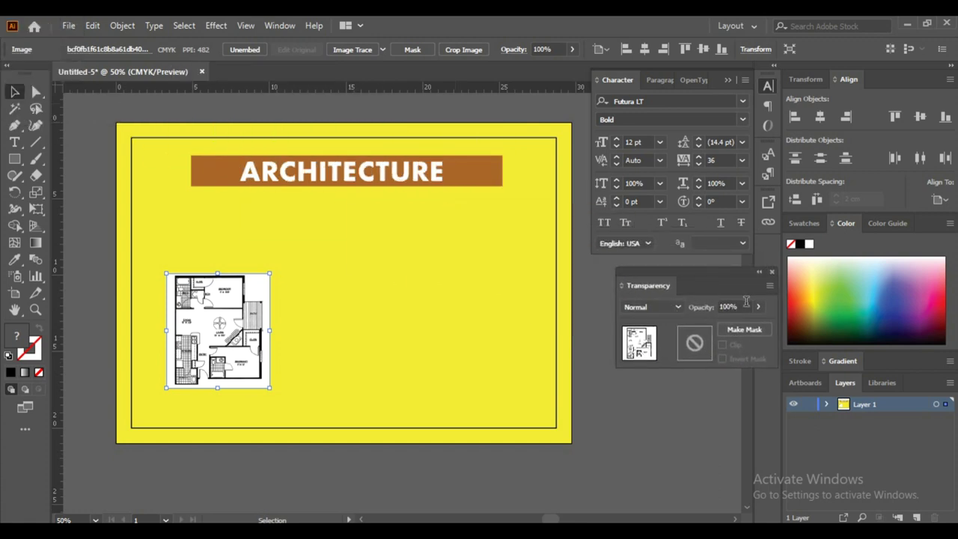
{"action": "left_click", "coordinate": [678, 307]}
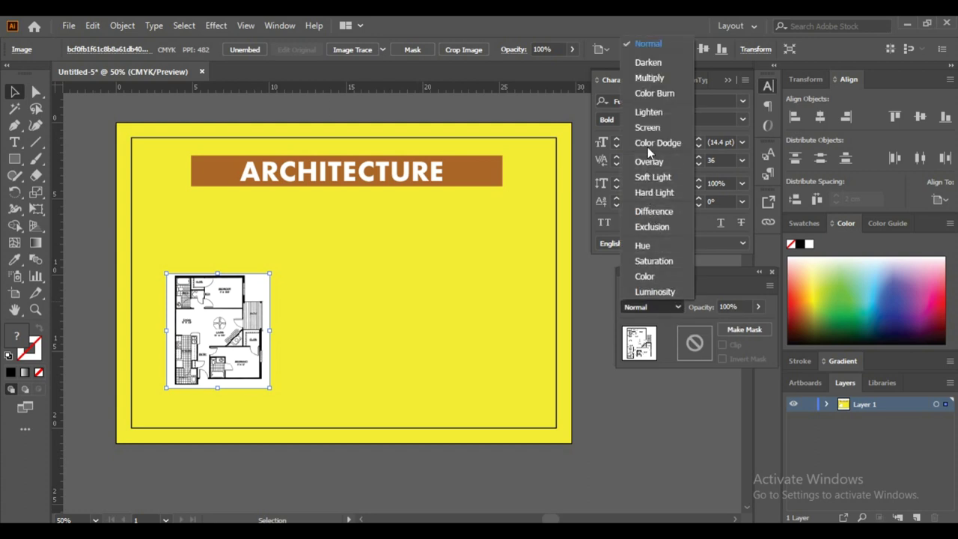
{"action": "left_click", "coordinate": [648, 78]}
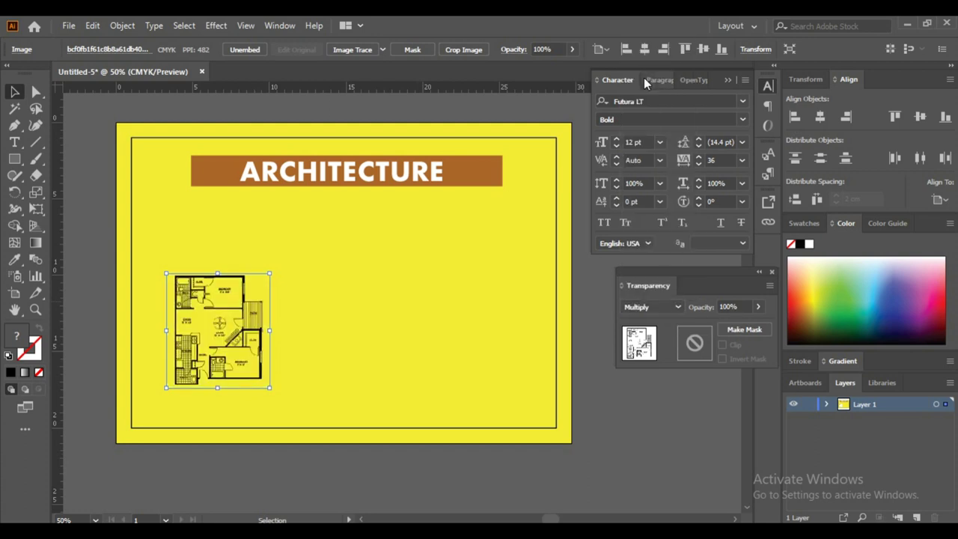
{"action": "left_click", "coordinate": [298, 273]}
{"action": "left_click_drag", "start_coordinate": [259, 376], "coordinate": [258, 388]}
{"action": "left_click", "coordinate": [622, 397]}
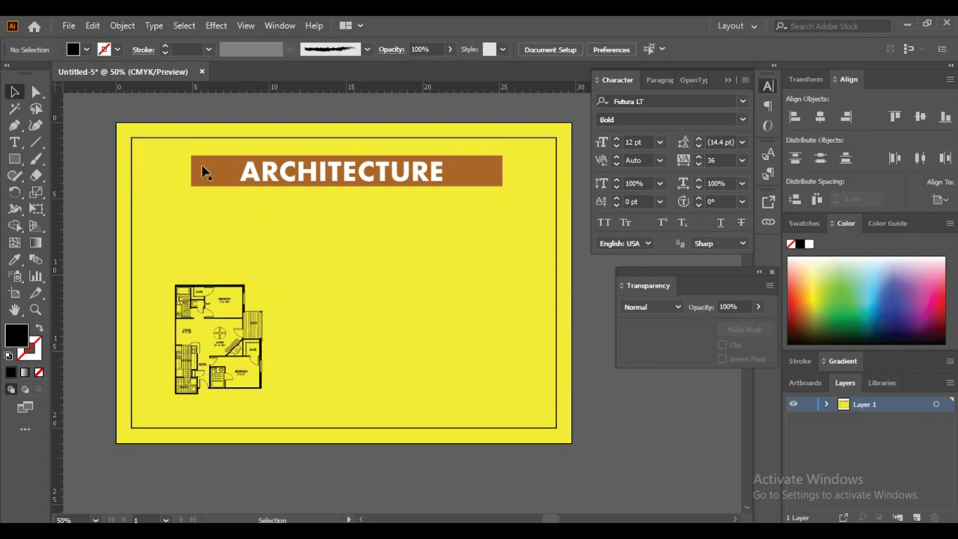
Step: Place the city skylines image, blend it with Multiply, and move it right
{"action": "left_click", "coordinate": [69, 26]}
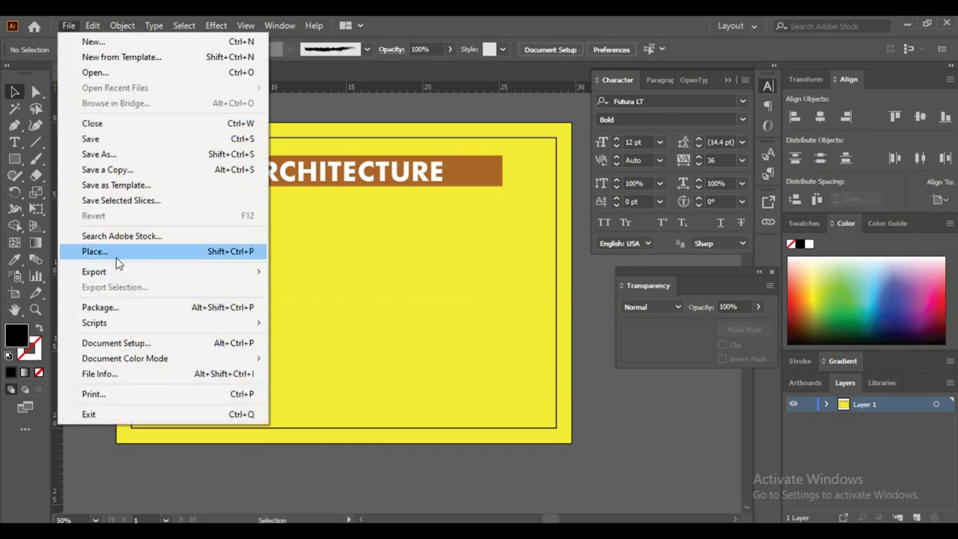
{"action": "left_click", "coordinate": [121, 262]}
{"action": "double_click", "coordinate": [406, 120]}
{"action": "left_click", "coordinate": [274, 235]}
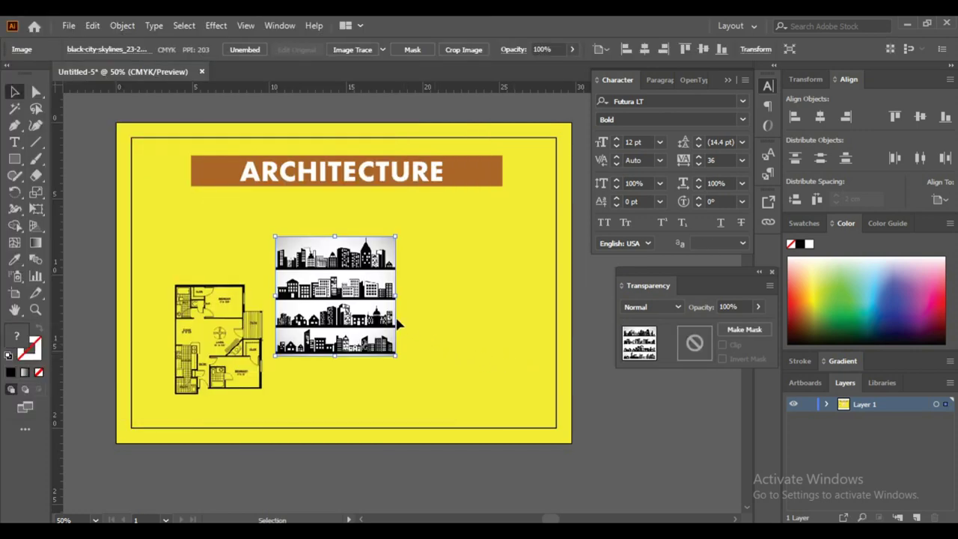
{"action": "left_click", "coordinate": [678, 308]}
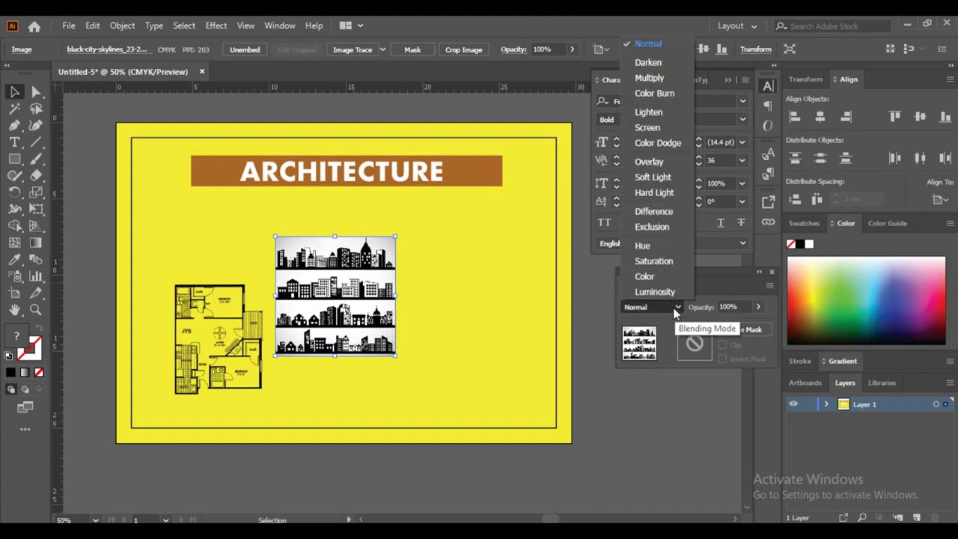
{"action": "left_click", "coordinate": [650, 77]}
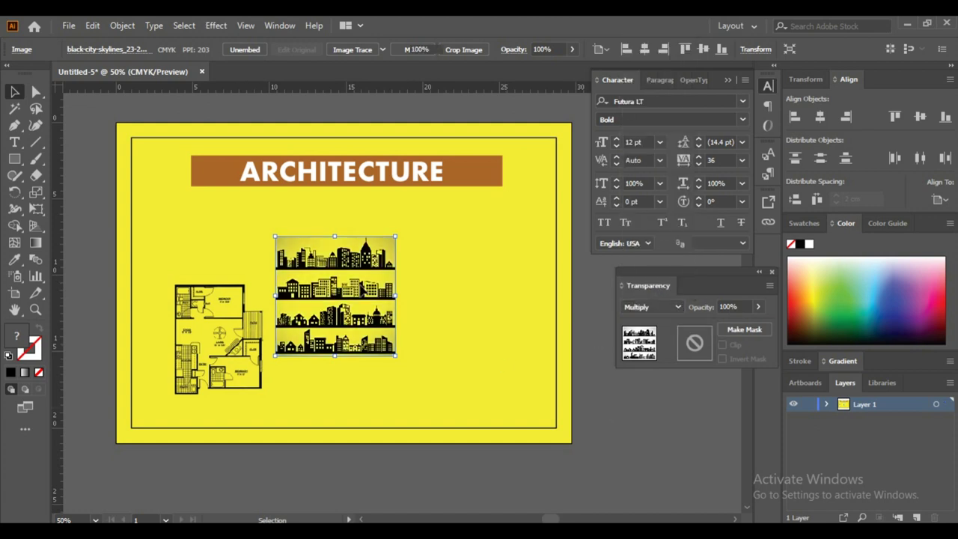
{"action": "key", "text": "ctrl+shift+a"}
{"action": "left_click_drag", "start_coordinate": [363, 265], "coordinate": [431, 362]}
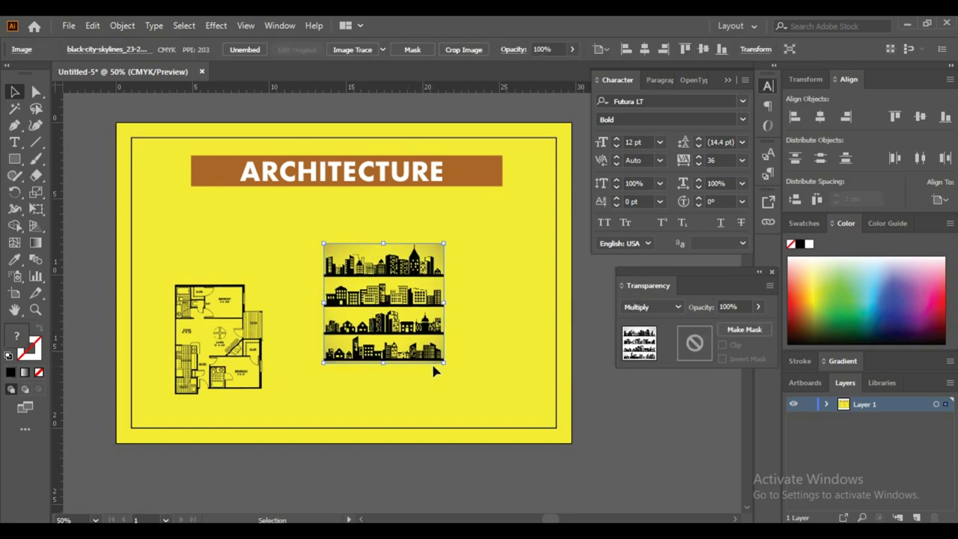
{"action": "scroll", "coordinate": [432, 362], "scroll_direction": "up", "scroll_amount": 1}
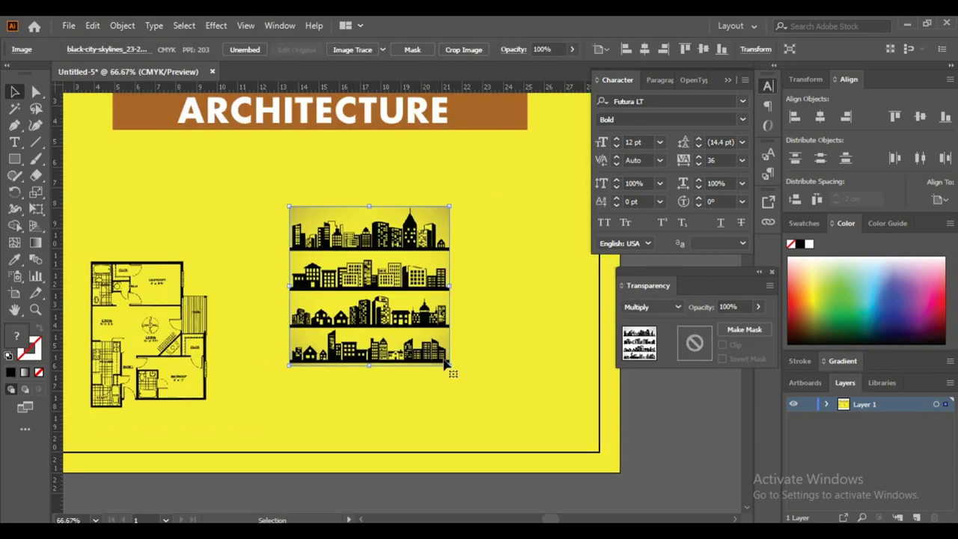
Step: Clip the skyline image to a rectangle drawn over its third row
{"action": "left_click", "coordinate": [14, 159]}
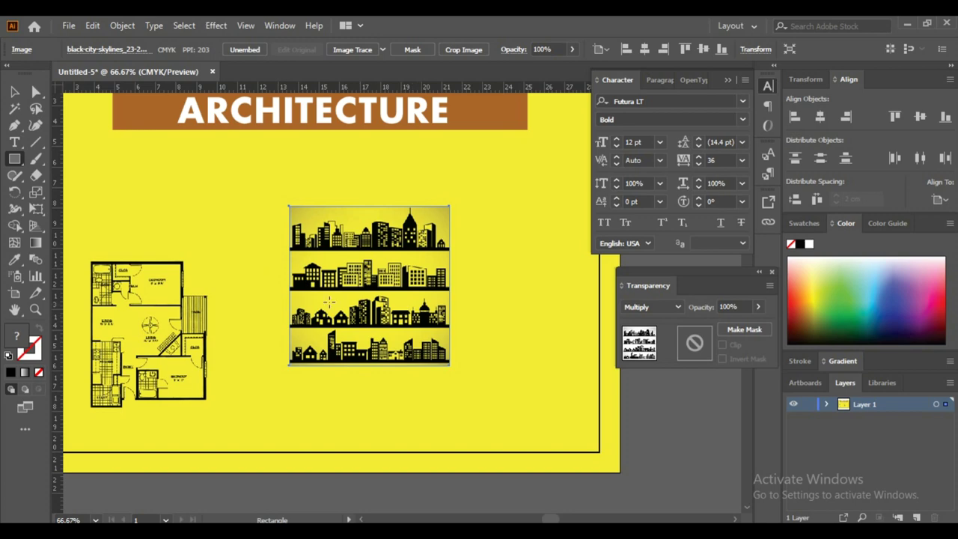
{"action": "left_click_drag", "start_coordinate": [291, 295], "coordinate": [450, 334]}
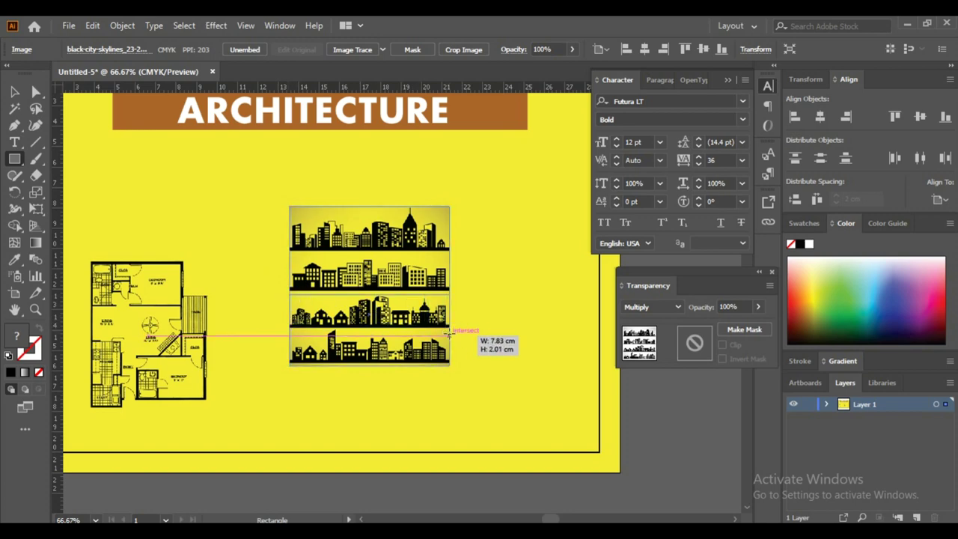
{"action": "left_click_drag", "start_coordinate": [450, 334], "coordinate": [449, 335]}
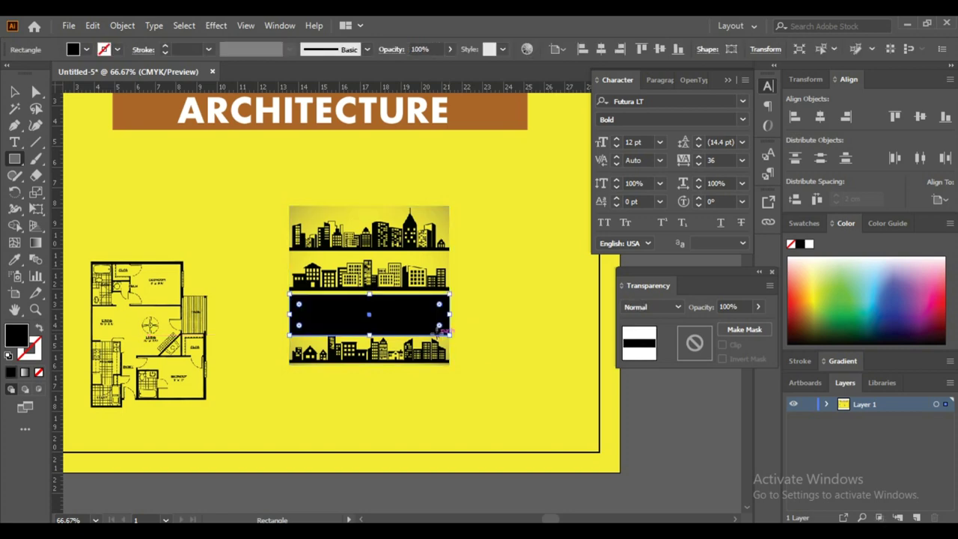
{"action": "left_click", "coordinate": [15, 93]}
{"action": "left_click_drag", "start_coordinate": [461, 355], "coordinate": [399, 298]}
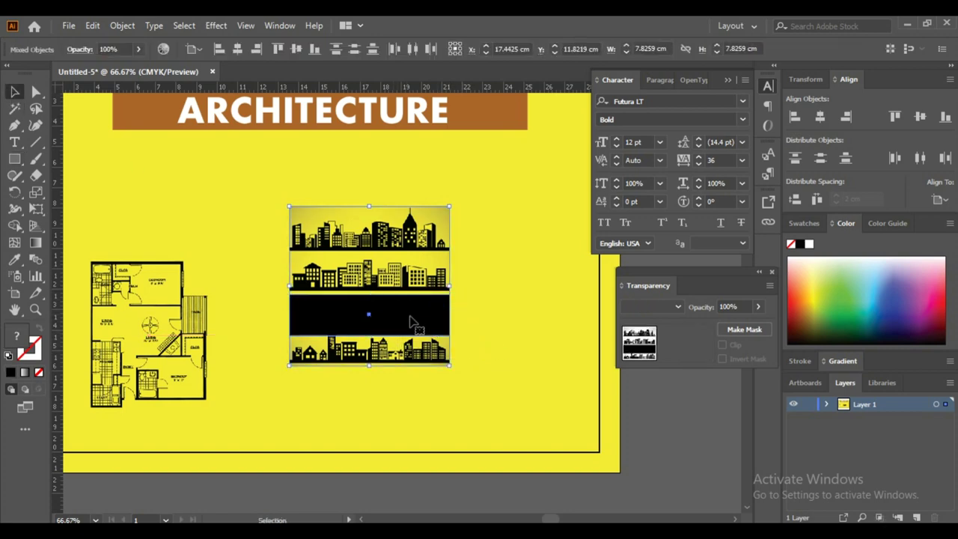
{"action": "key", "text": "ctrl+7"}
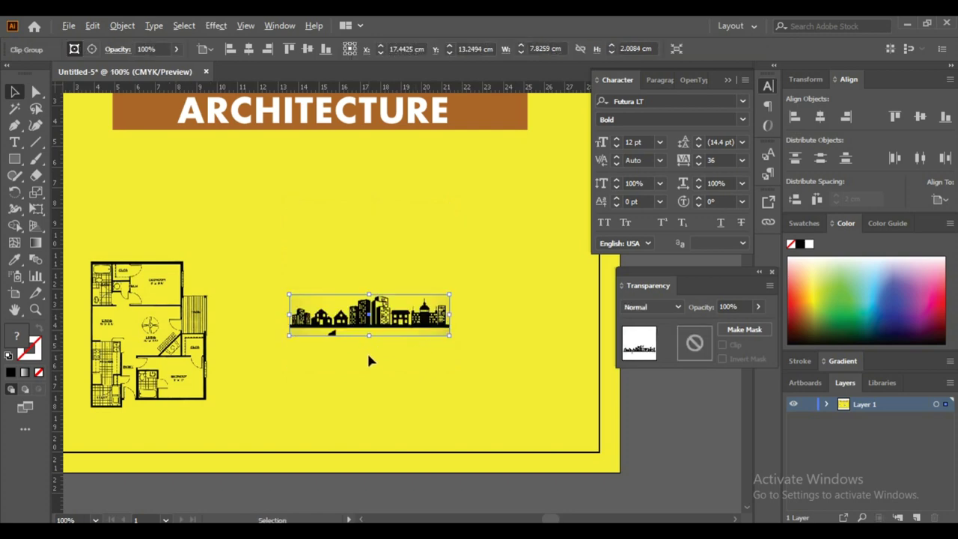
Step: In isolation mode, raise the crop's bottom edge to trim below the buildings
{"action": "scroll", "coordinate": [367, 351], "scroll_direction": "up", "scroll_amount": 2}
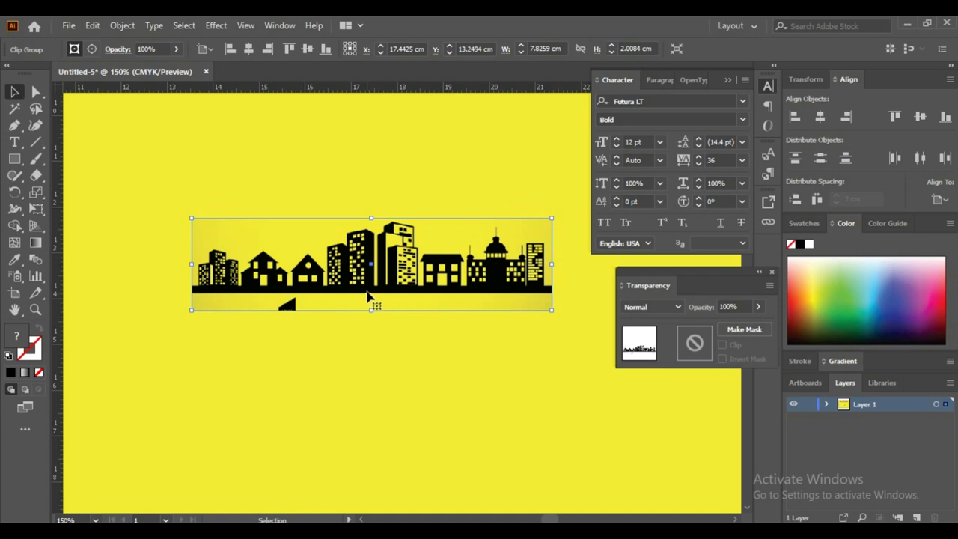
{"action": "double_click", "coordinate": [373, 304]}
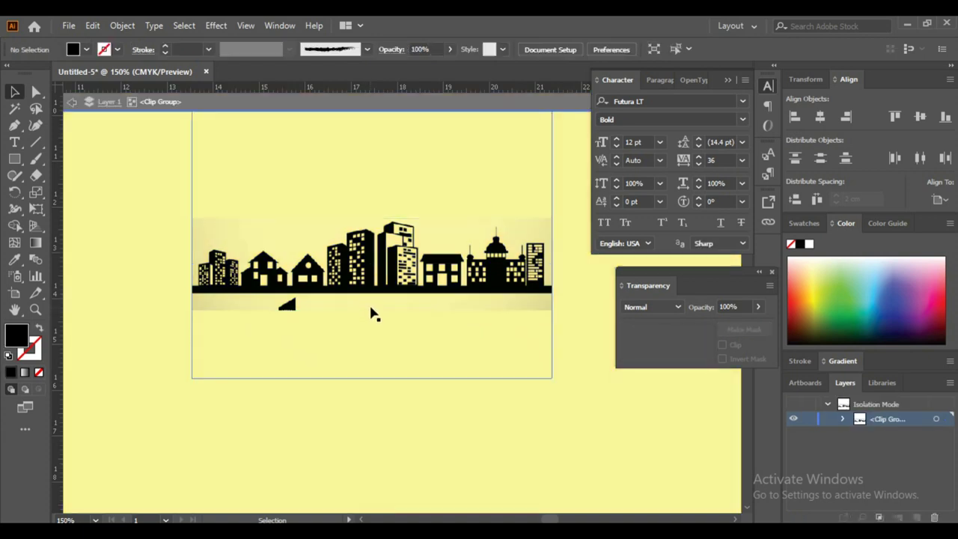
{"action": "left_click", "coordinate": [365, 307]}
{"action": "left_click", "coordinate": [366, 313]}
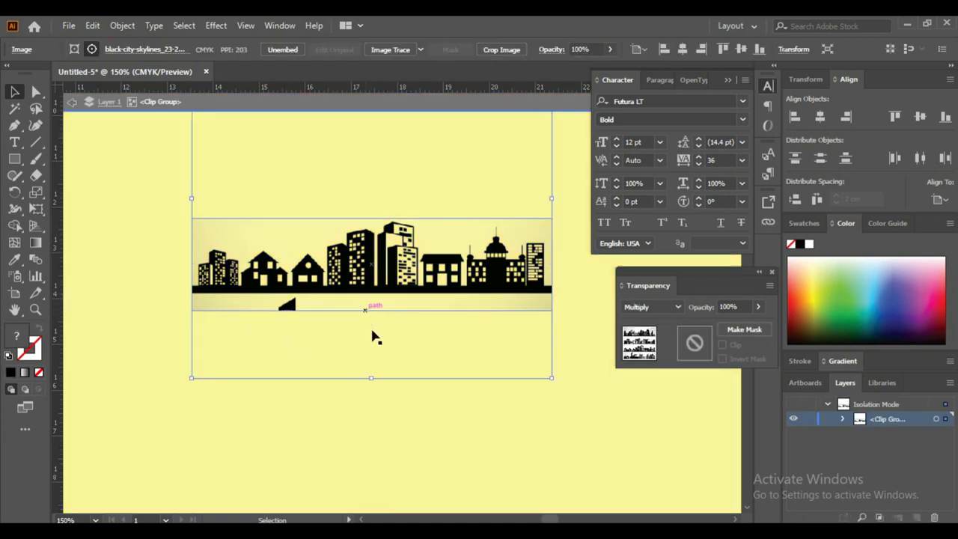
{"action": "left_click", "coordinate": [376, 313]}
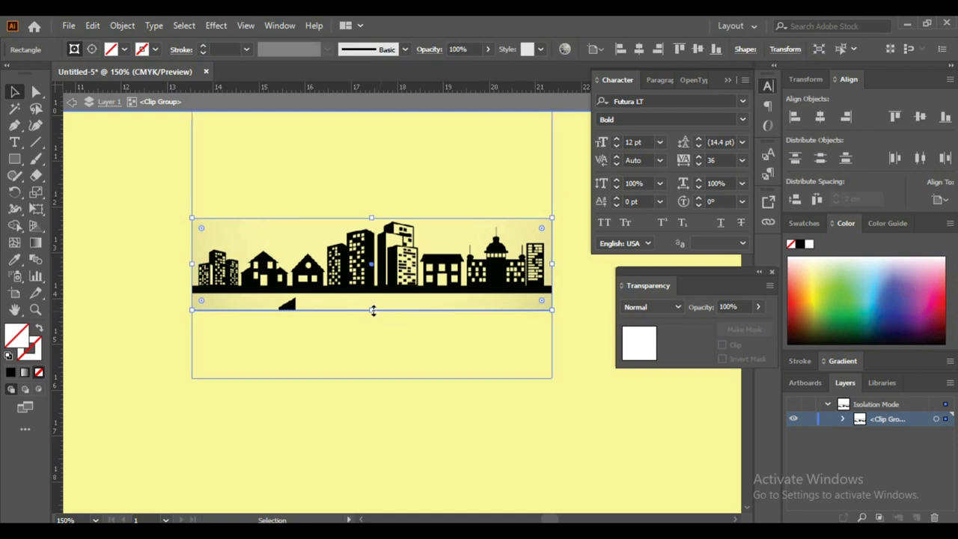
{"action": "mouse_move", "coordinate": [372, 310]}
{"action": "left_mouse_down"}
{"action": "mouse_move", "coordinate": [372, 298]}
{"action": "mouse_move", "coordinate": [381, 369]}
{"action": "mouse_move", "coordinate": [372, 298]}
{"action": "left_mouse_up"}
{"action": "left_click", "coordinate": [531, 410]}
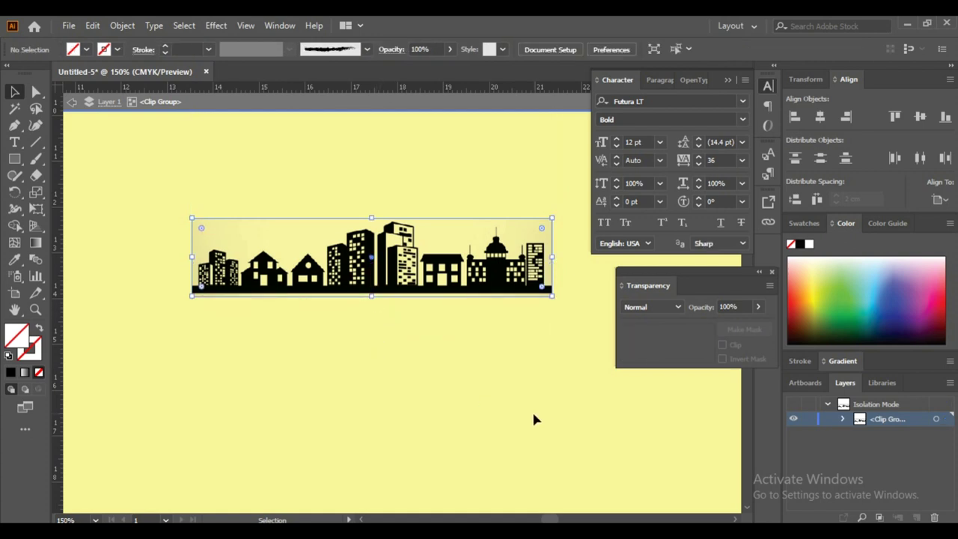
{"action": "double_click", "coordinate": [533, 420]}
{"action": "scroll", "coordinate": [360, 403], "scroll_direction": "down", "scroll_amount": 2}
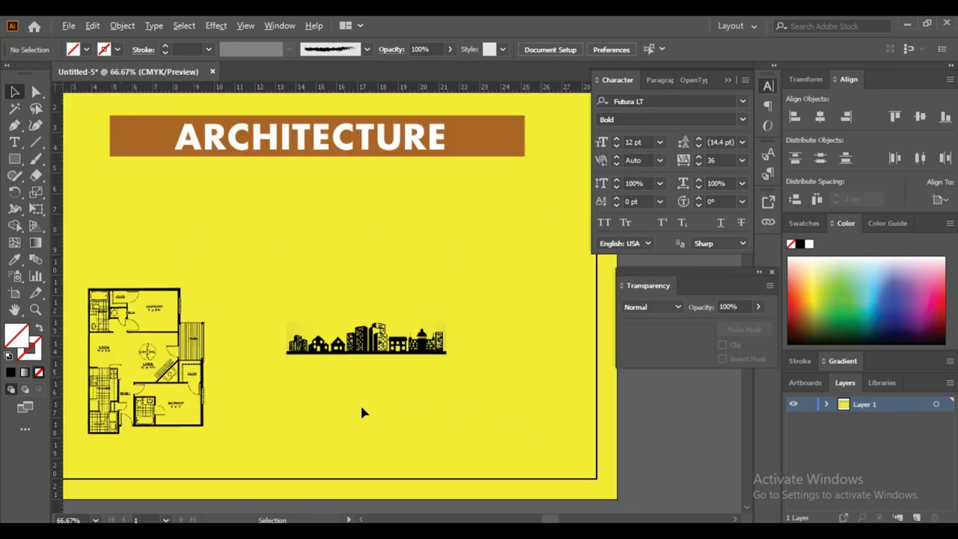
Step: Move the skyline strip down and to the left
{"action": "scroll", "coordinate": [361, 404], "scroll_direction": "down", "scroll_amount": 1}
{"action": "left_click_drag", "start_coordinate": [374, 373], "coordinate": [336, 410]}
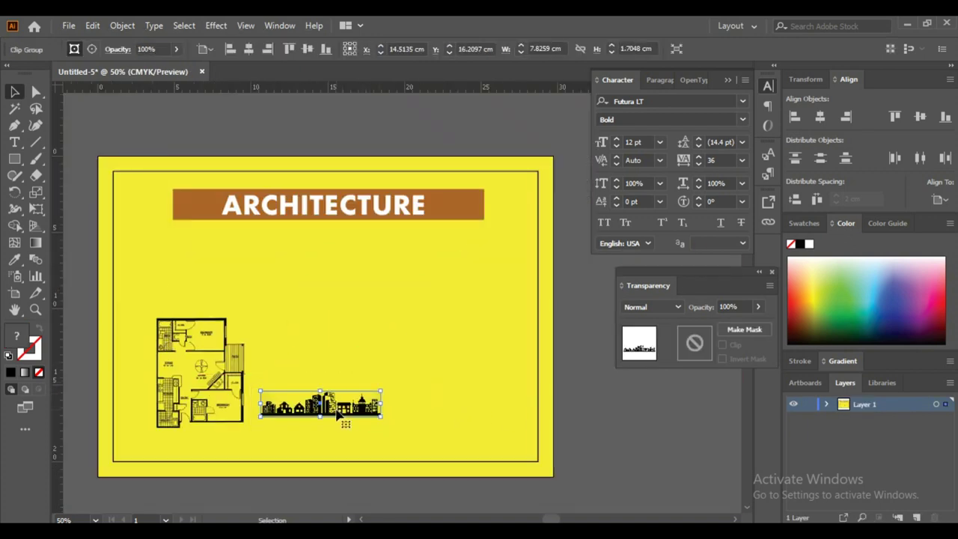
{"action": "left_click", "coordinate": [626, 425]}
{"action": "key", "text": "space"}
{"action": "left_click_drag", "start_coordinate": [512, 433], "coordinate": [554, 420]}
Step: Place the landscape photo at the upper right and fade it to 31% opacity
{"action": "left_click_drag", "start_coordinate": [370, 241], "coordinate": [526, 346]}
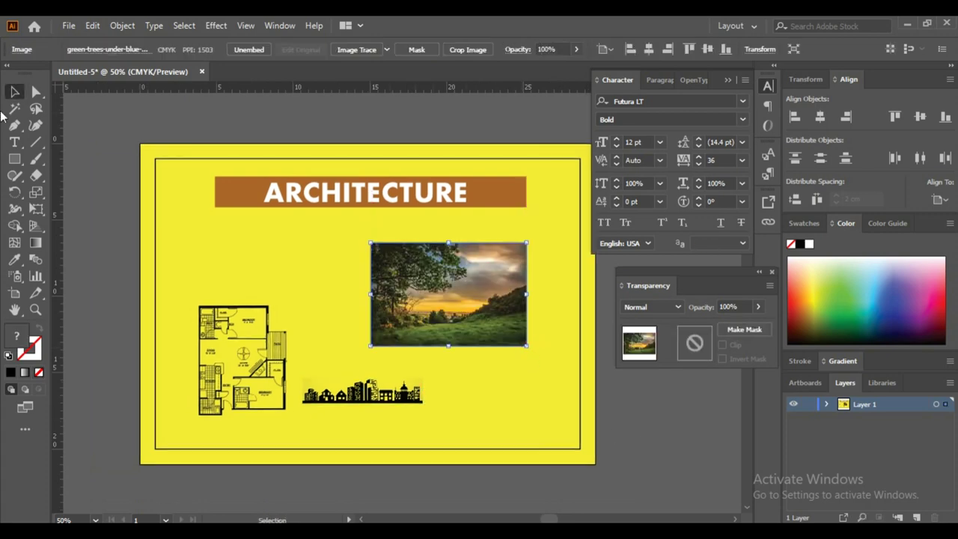
{"action": "left_click", "coordinate": [551, 326]}
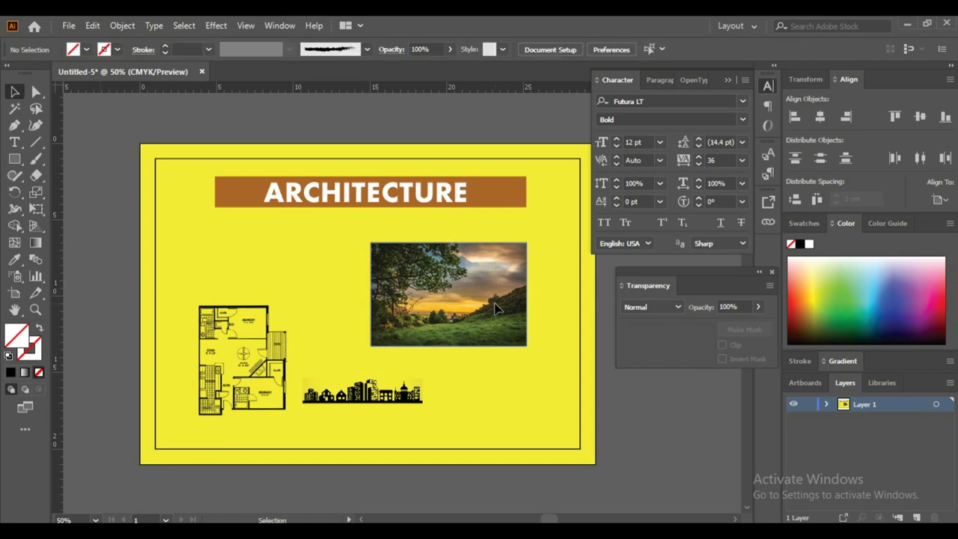
{"action": "left_click", "coordinate": [501, 310]}
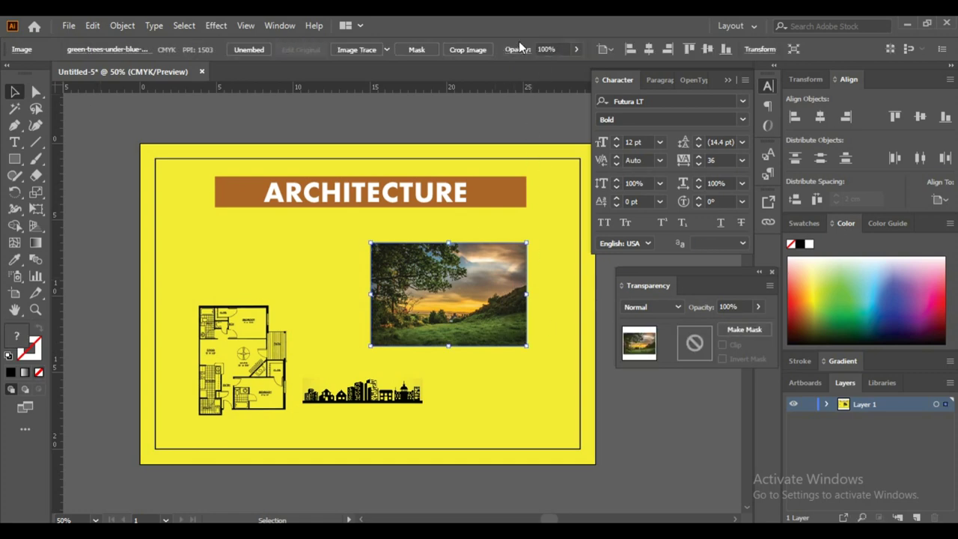
{"action": "left_click", "coordinate": [577, 49]}
{"action": "left_click_drag", "start_coordinate": [563, 66], "coordinate": [535, 68]}
{"action": "mouse_move", "coordinate": [478, 293]}
{"action": "left_mouse_down"}
{"action": "mouse_move", "coordinate": [272, 239]}
{"action": "mouse_move", "coordinate": [478, 286]}
{"action": "mouse_move", "coordinate": [474, 302]}
{"action": "left_mouse_up"}
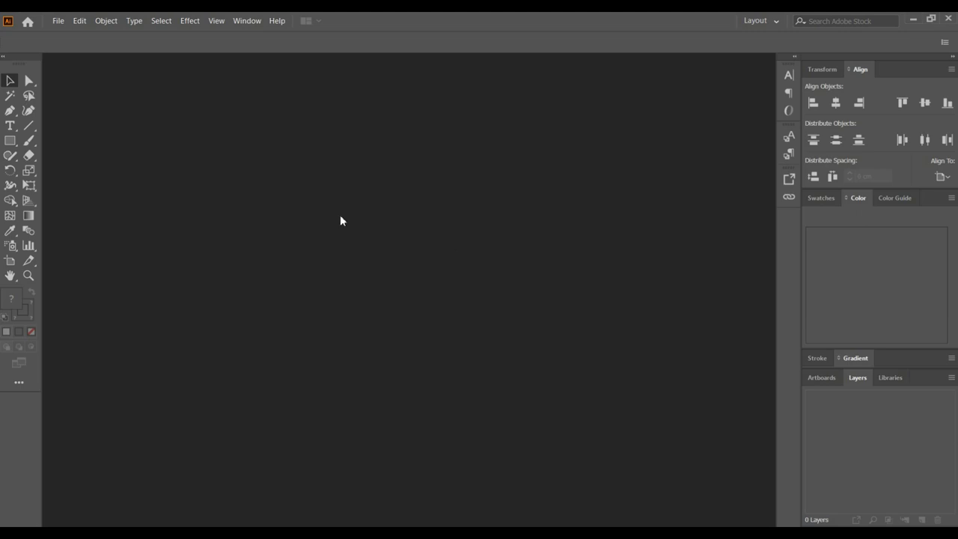
Step: Create a new A4 landscape 29.7 × 21 cm CMYK document at 300 ppi
{"action": "left_click", "coordinate": [63, 21]}
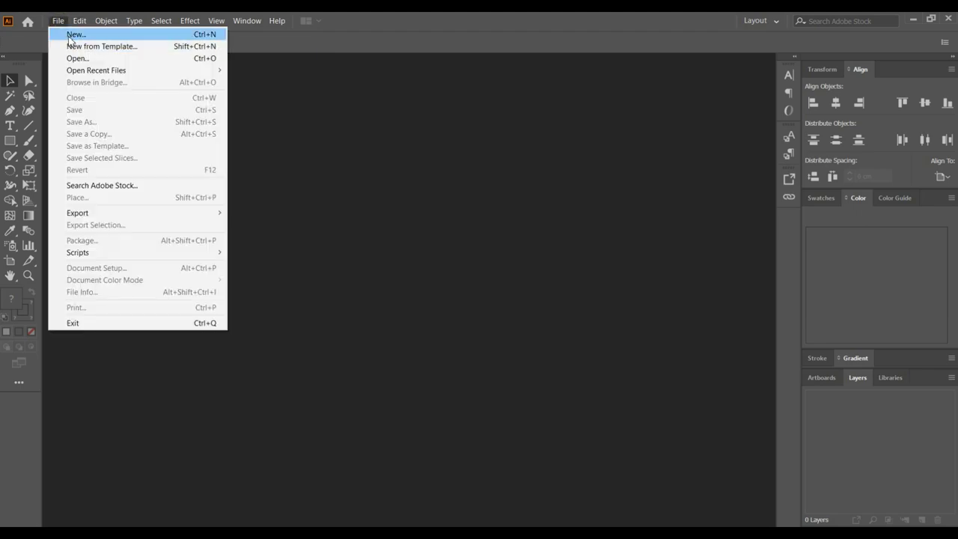
{"action": "left_click", "coordinate": [68, 34]}
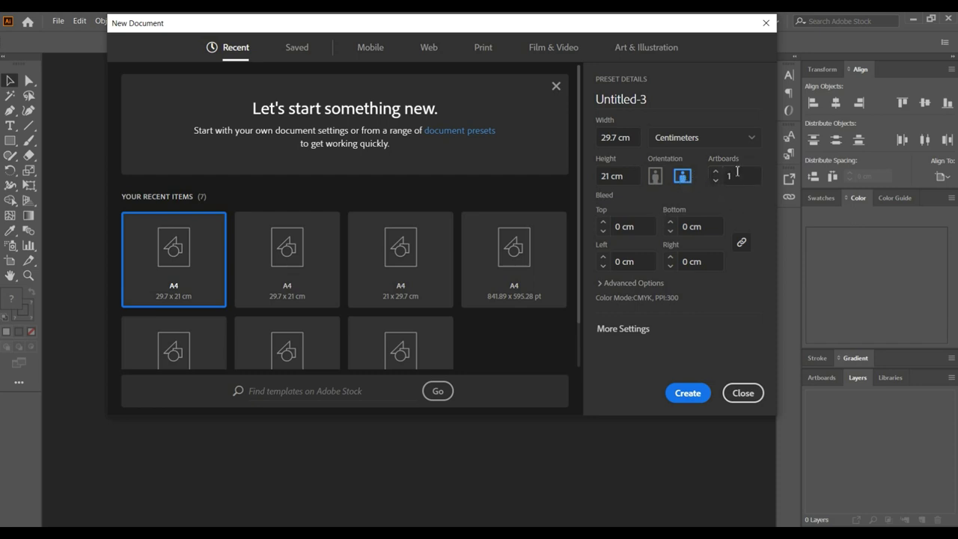
{"action": "left_click", "coordinate": [601, 288]}
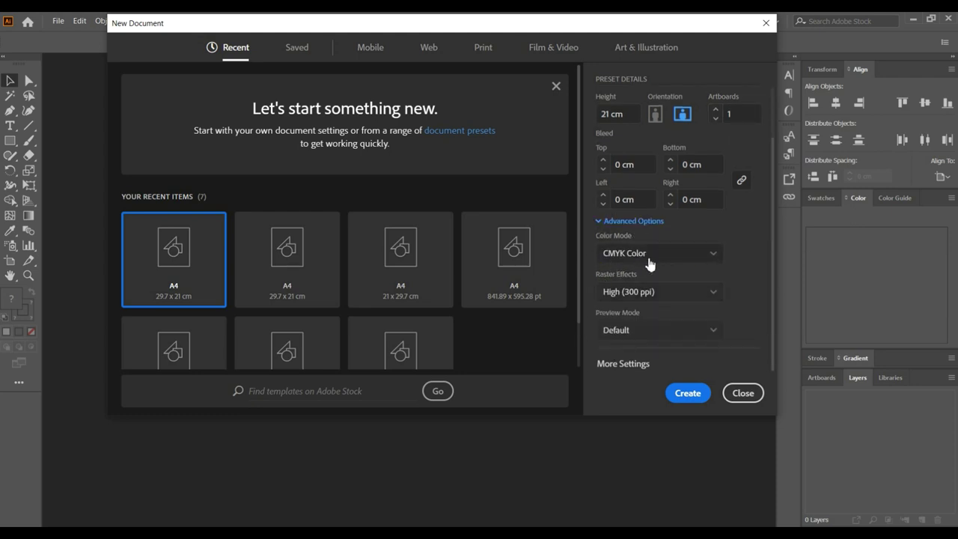
{"action": "scroll", "coordinate": [655, 146], "scroll_direction": "up", "scroll_amount": 2}
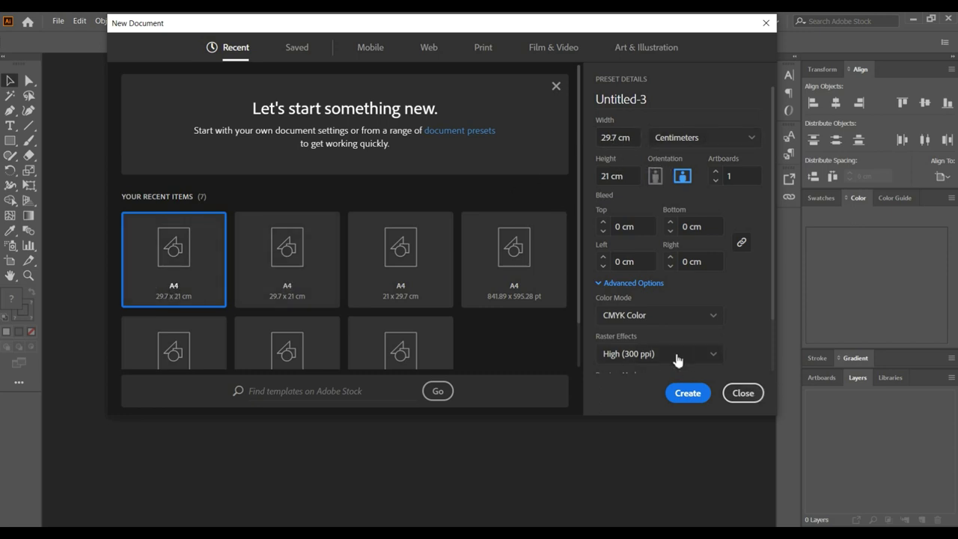
{"action": "left_click", "coordinate": [687, 392]}
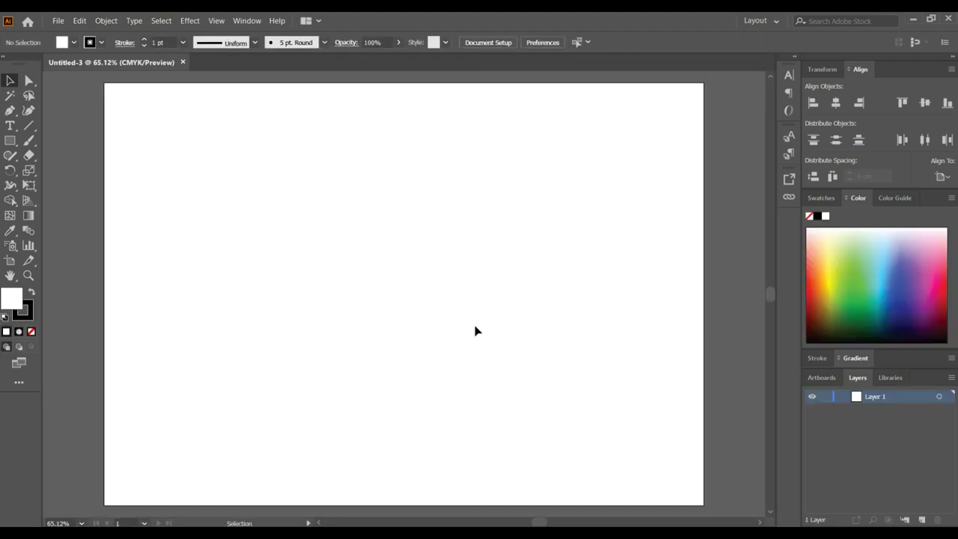
Step: Place pexels-photo-2272940.jpeg on the page and scale it up slightly from a corner
{"action": "left_click", "coordinate": [58, 21]}
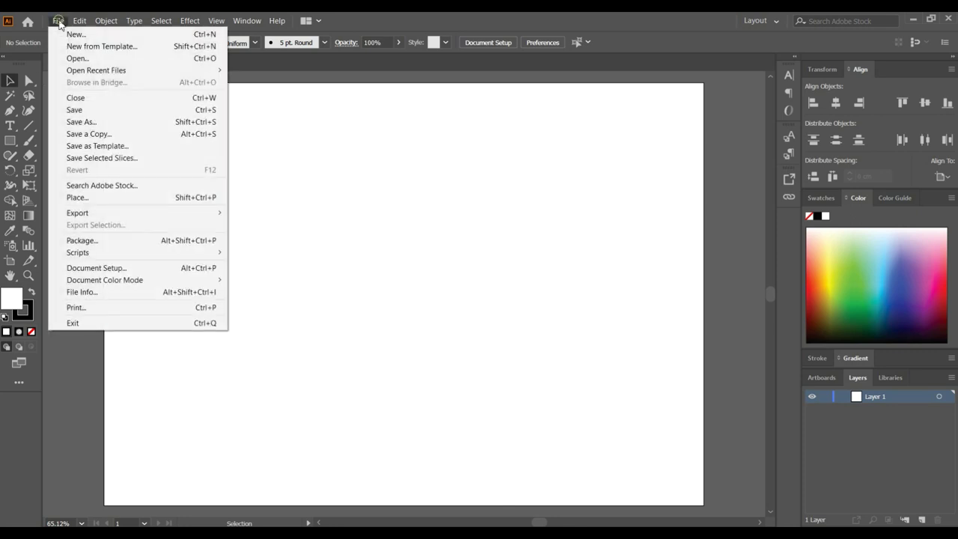
{"action": "mouse_move", "coordinate": [84, 215]}
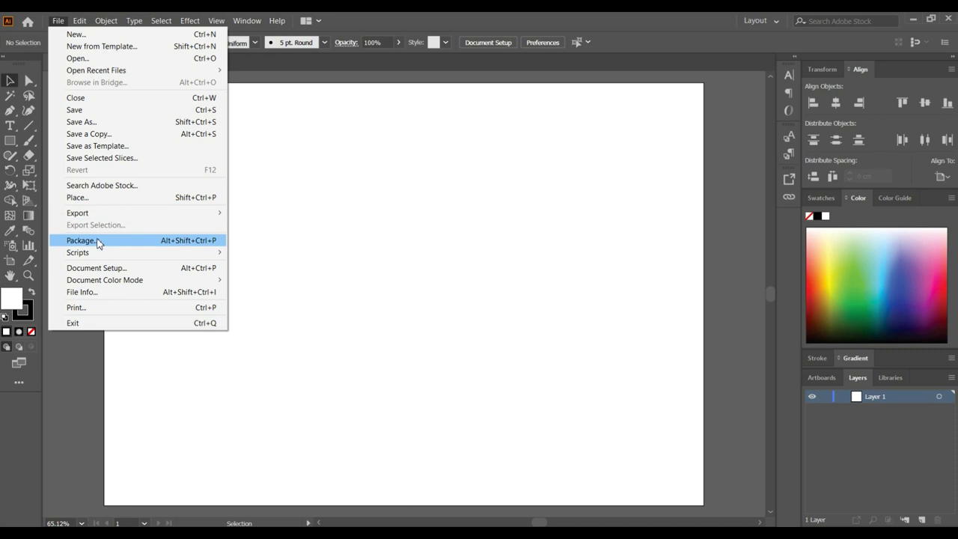
{"action": "left_click", "coordinate": [75, 198]}
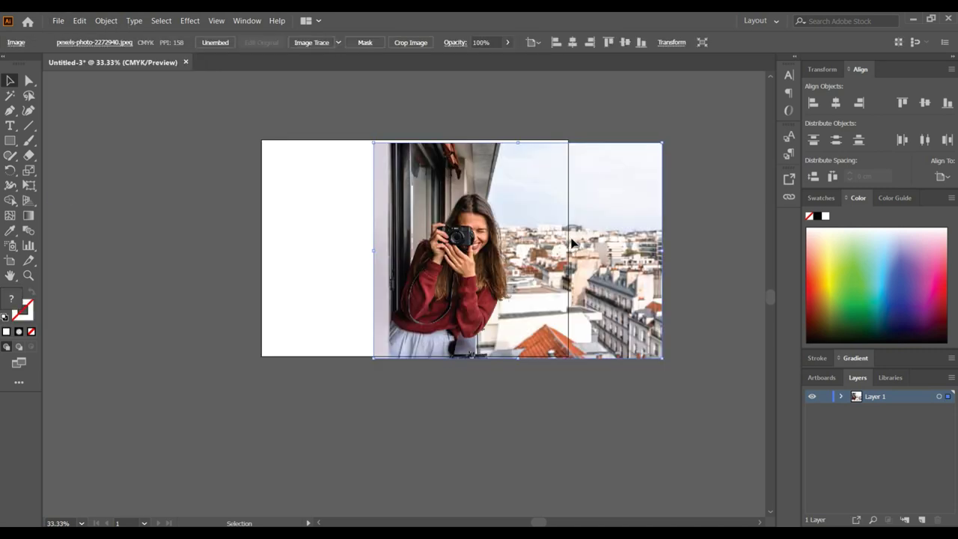
{"action": "left_click_drag", "start_coordinate": [576, 247], "coordinate": [582, 248]}
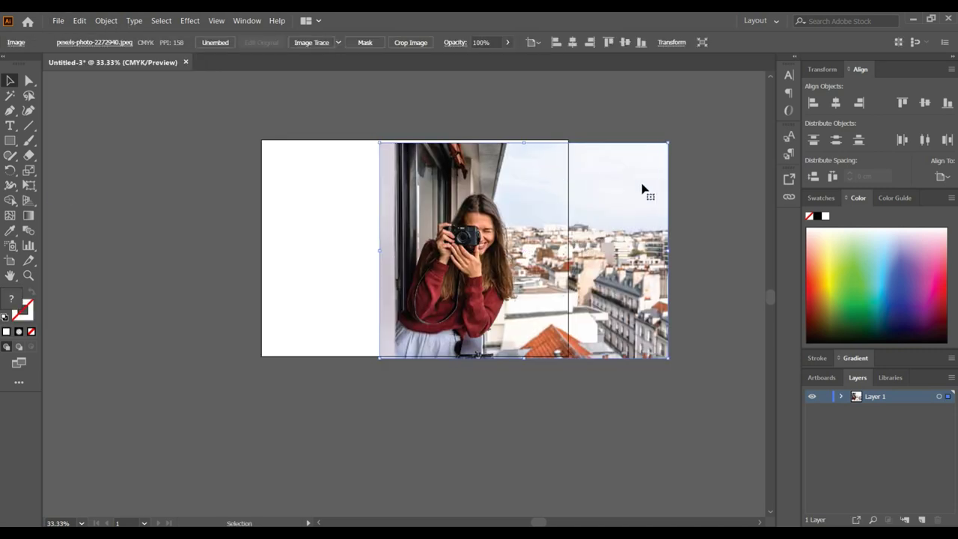
{"action": "left_click_drag", "start_coordinate": [668, 143], "coordinate": [682, 132]}
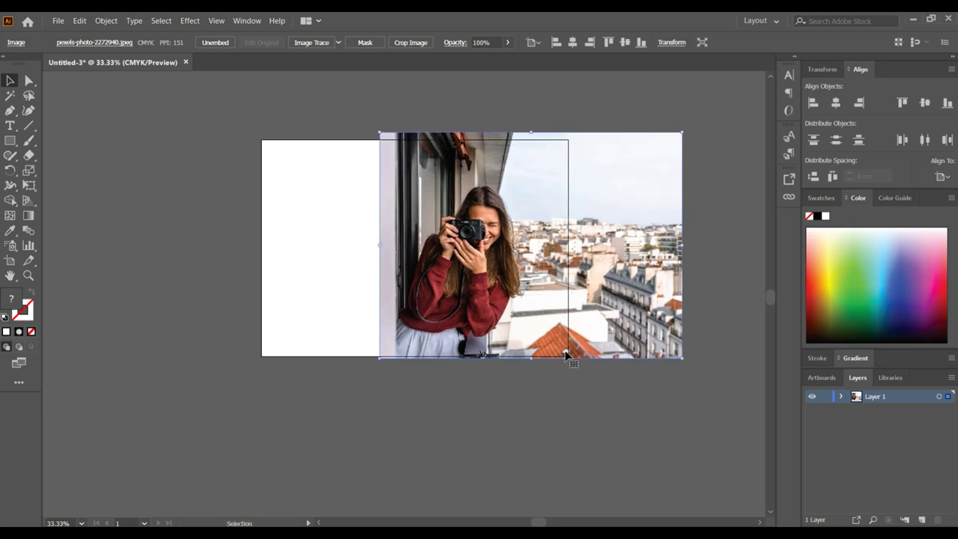
{"action": "left_click", "coordinate": [9, 145]}
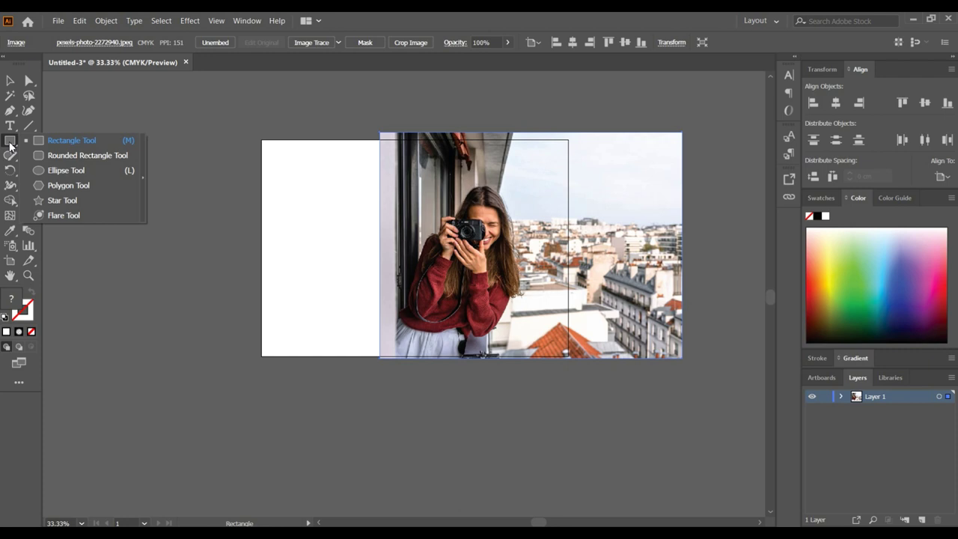
Step: Draw a large circle over the woman's photo and swap fill and stroke so it's unfilled
{"action": "left_click", "coordinate": [70, 171]}
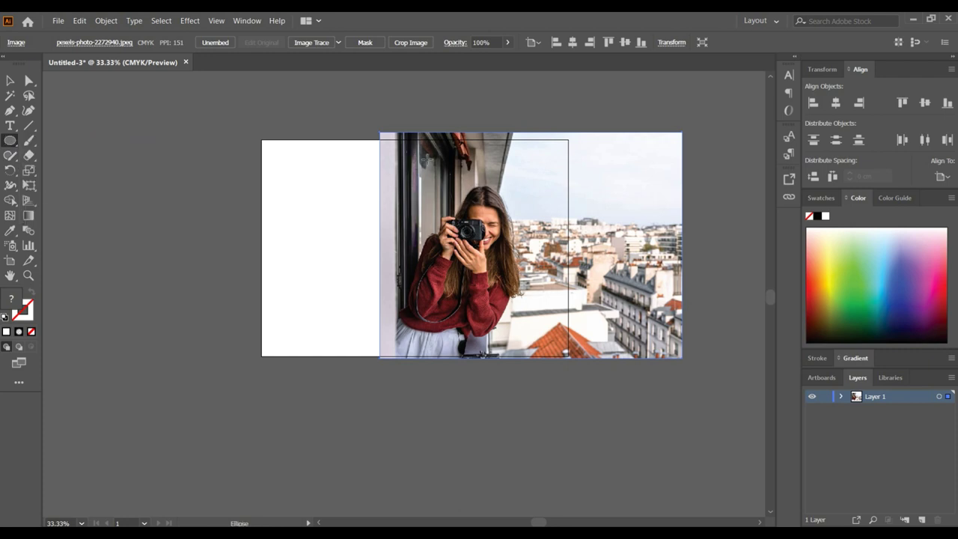
{"action": "left_click_drag", "start_coordinate": [406, 142], "coordinate": [618, 357]}
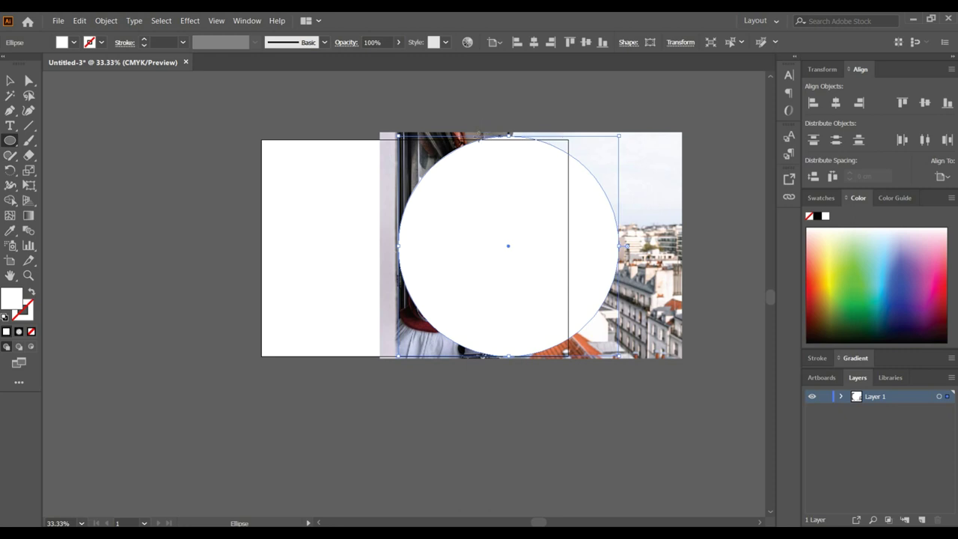
{"action": "left_click", "coordinate": [31, 292]}
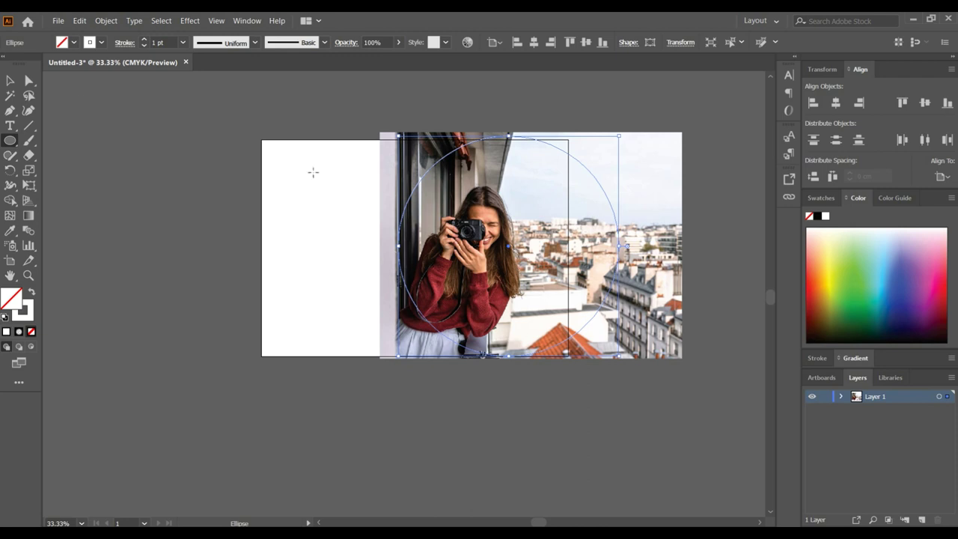
{"action": "left_click", "coordinate": [9, 79]}
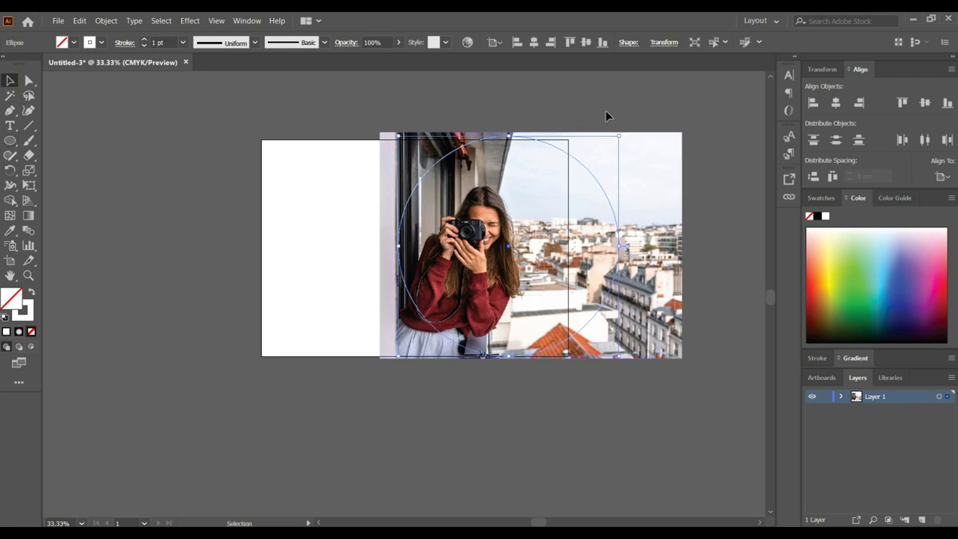
{"action": "left_click", "coordinate": [601, 185]}
Step: Move the circle over the woman, enlarge both photo and circle, and adjust the photo's position
{"action": "left_click_drag", "start_coordinate": [600, 186], "coordinate": [636, 184]}
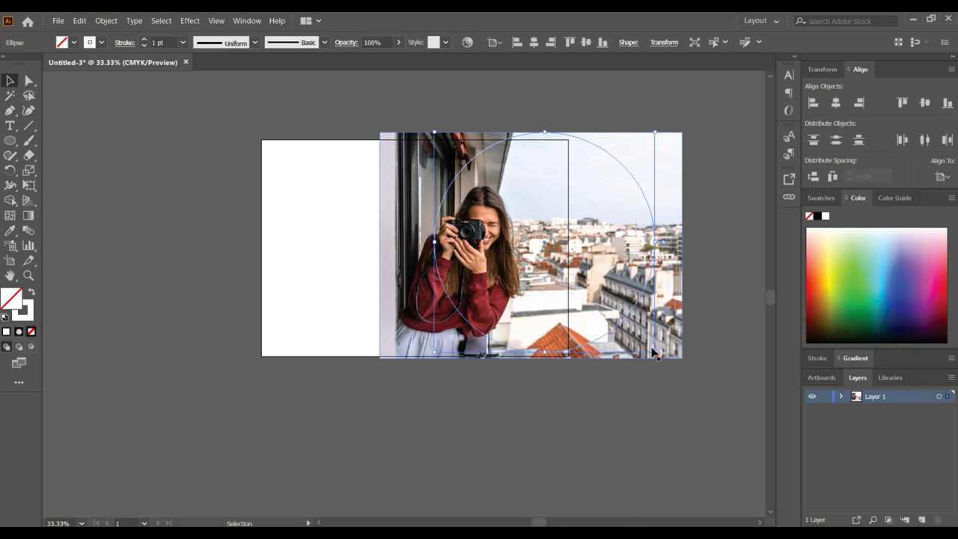
{"action": "left_click", "coordinate": [682, 358]}
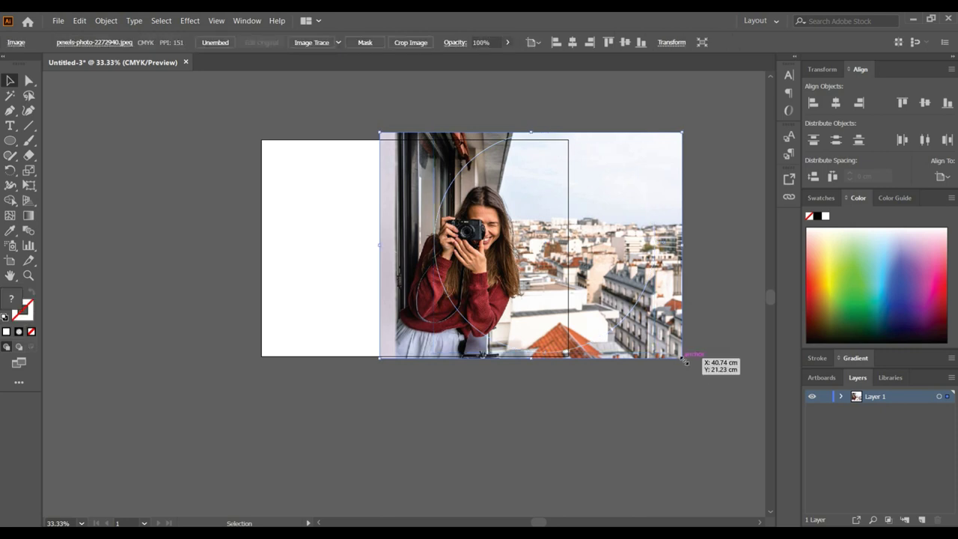
{"action": "left_click_drag", "start_coordinate": [682, 358], "coordinate": [720, 386]}
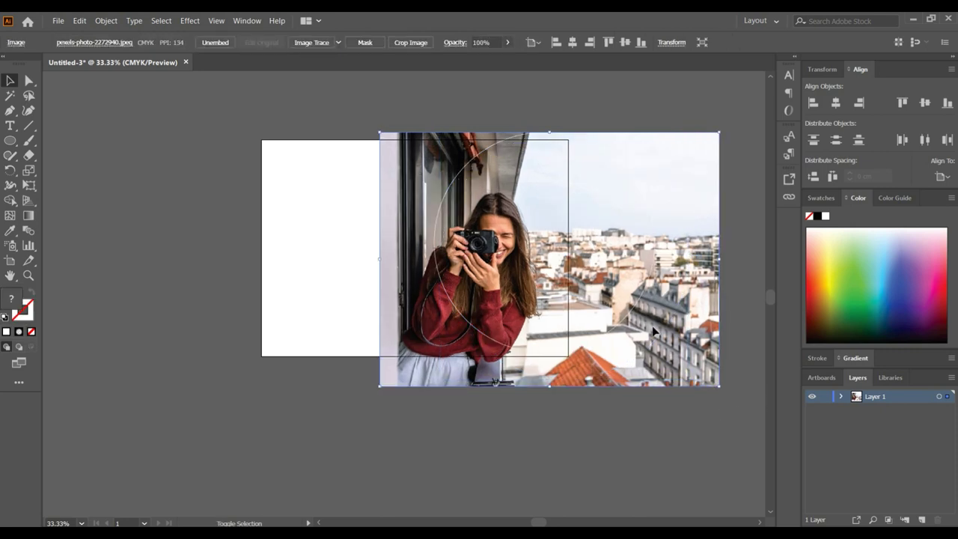
{"action": "left_click", "coordinate": [640, 310]}
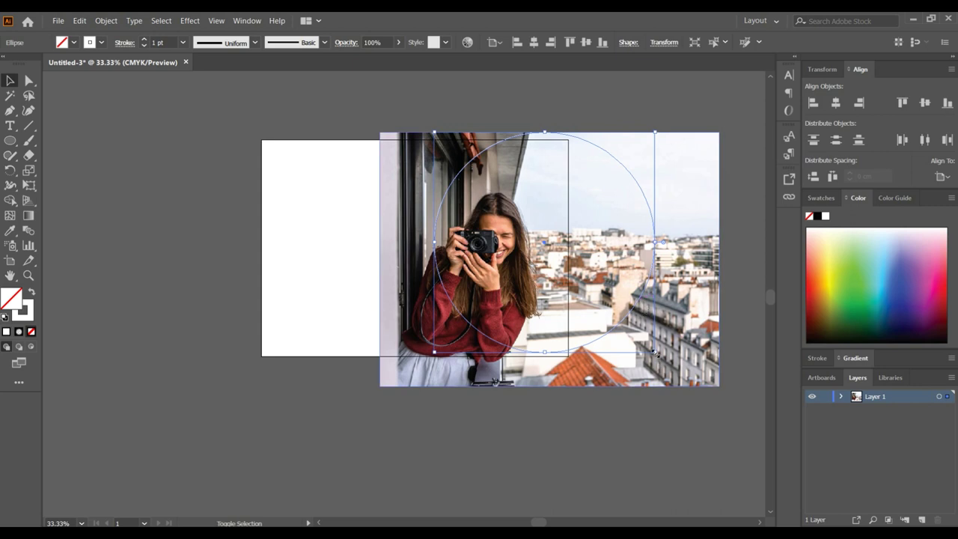
{"action": "left_click_drag", "start_coordinate": [653, 351], "coordinate": [678, 374]}
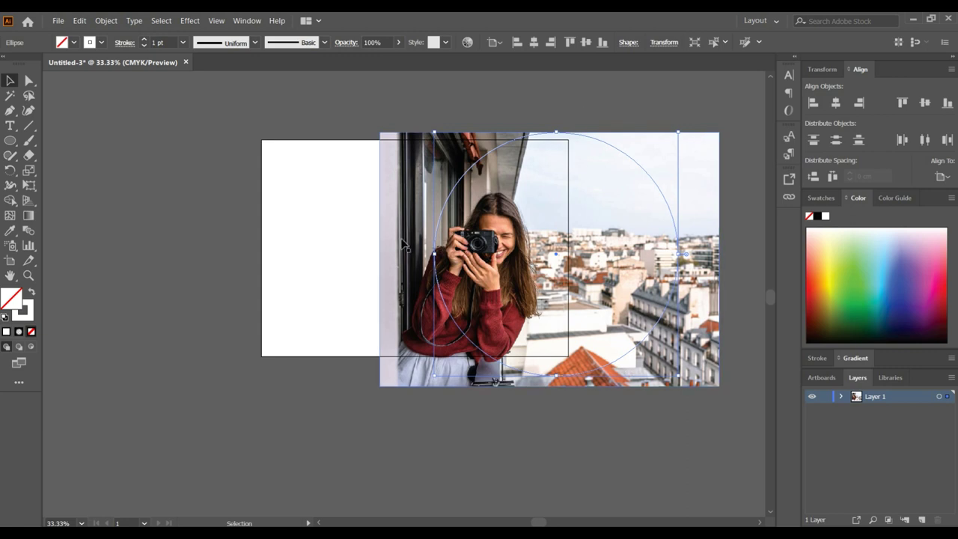
{"action": "left_click_drag", "start_coordinate": [702, 299], "coordinate": [712, 299]}
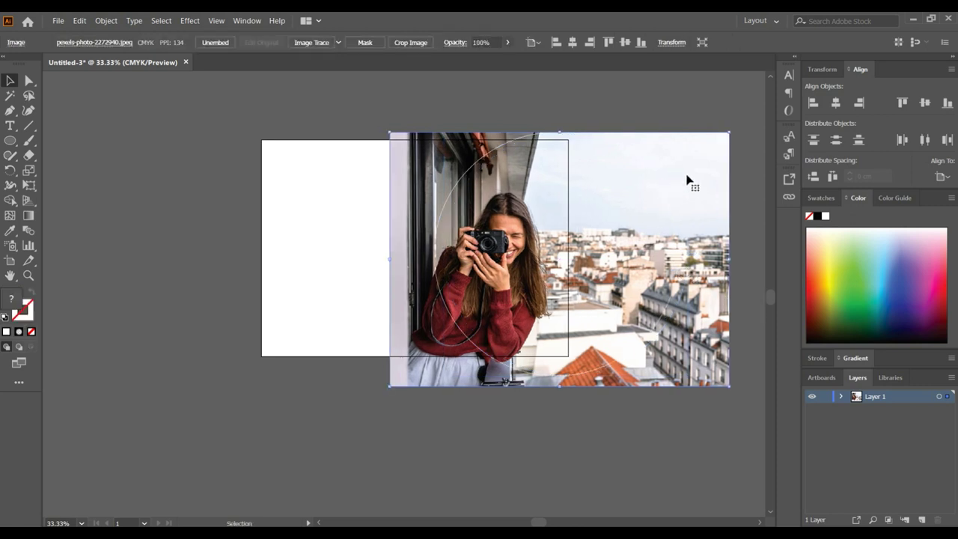
{"action": "left_click_drag", "start_coordinate": [705, 185], "coordinate": [644, 206]}
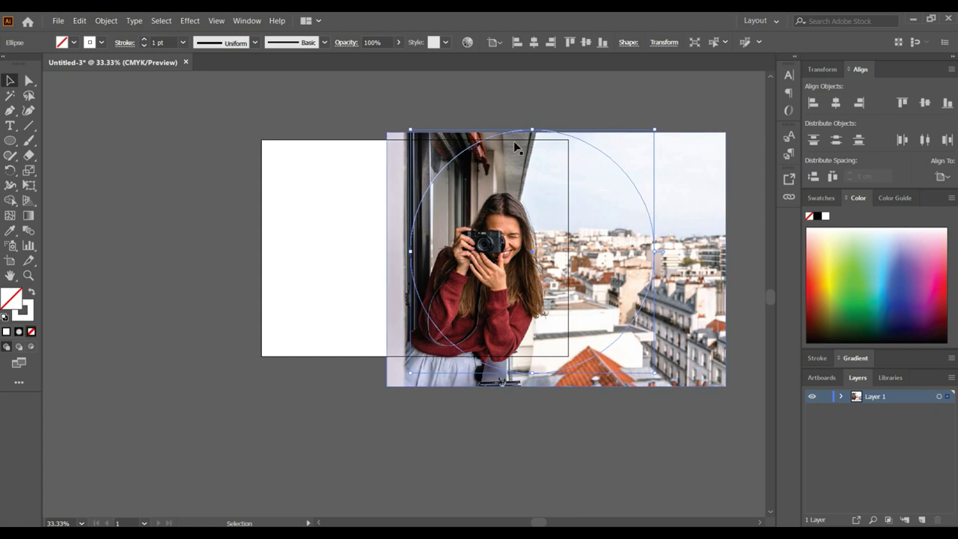
Step: Select the photo and circle together and make a clipping mask with Ctrl+7
{"action": "left_click_drag", "start_coordinate": [627, 444], "coordinate": [599, 349]}
{"action": "key", "text": "a"}
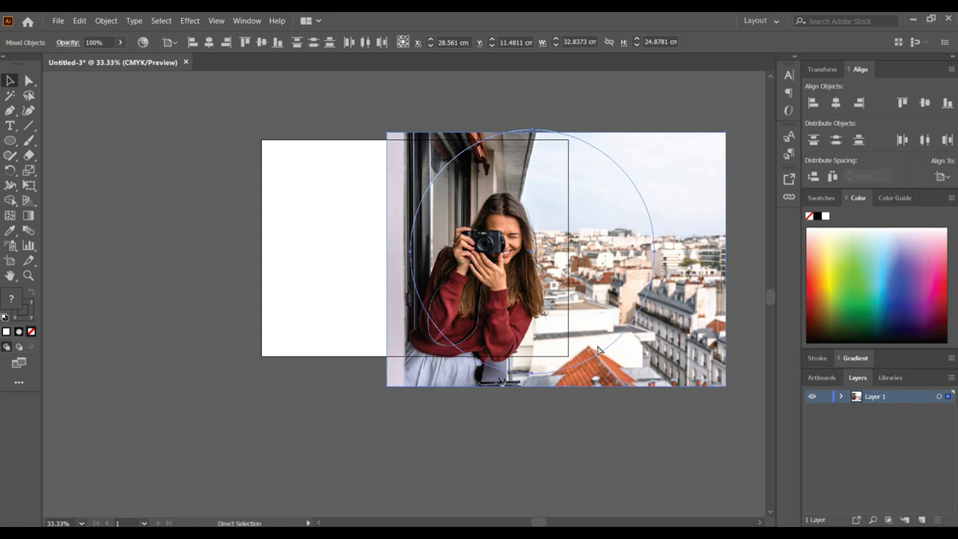
{"action": "key", "text": "v"}
{"action": "key", "text": "ctrl+7"}
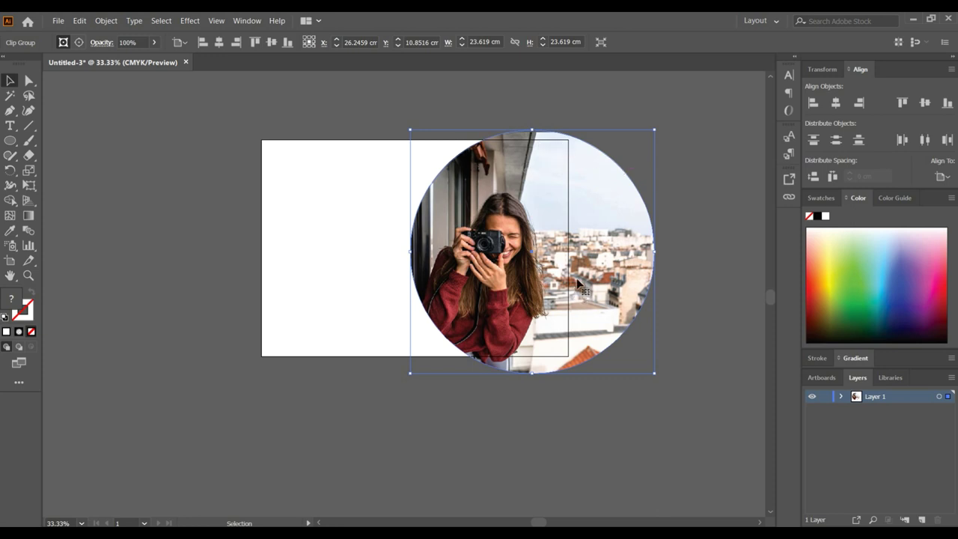
Step: Release the city photo from its circle clipping mask
{"action": "key", "text": "a"}
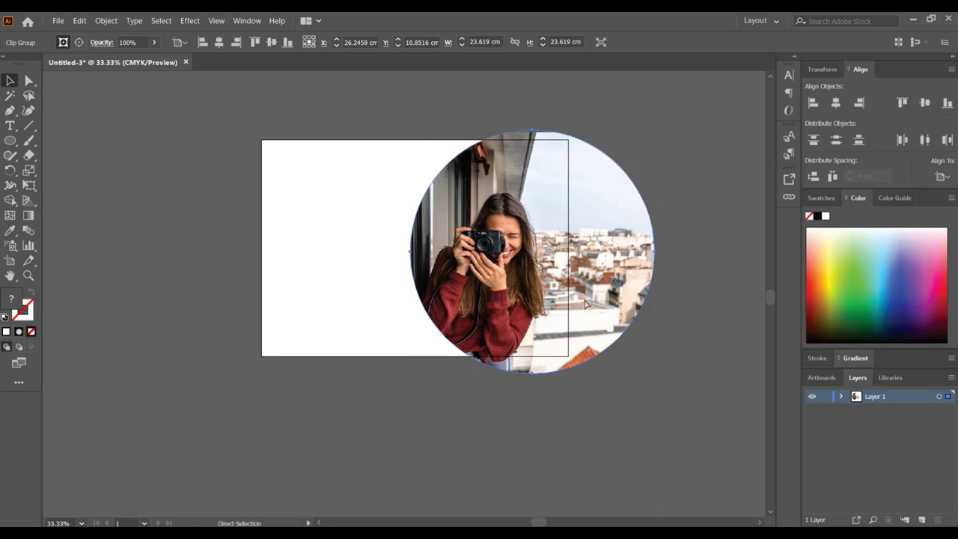
{"action": "key", "text": "ctrl+alt+7"}
{"action": "key", "text": "v"}
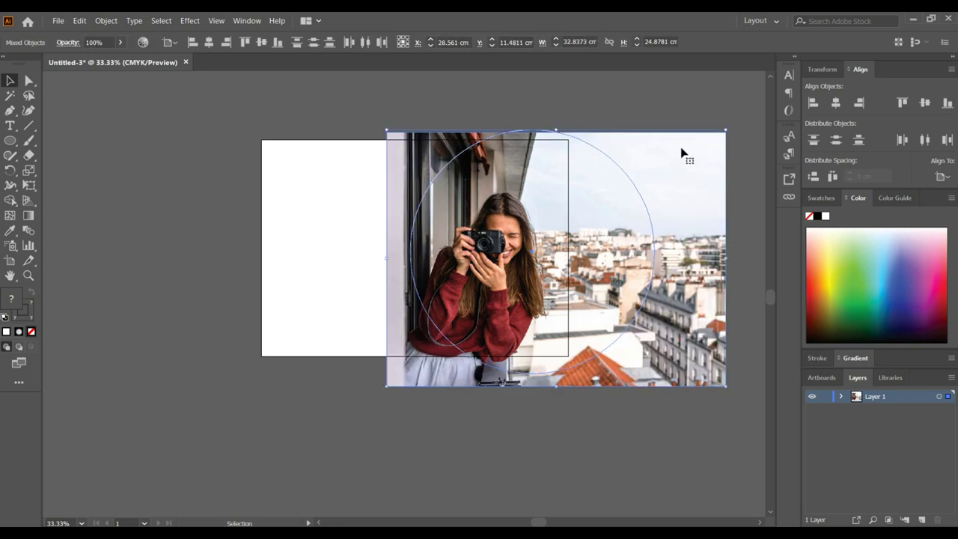
Step: Give the circle a solid white fill with no stroke
{"action": "key", "text": "ctrl+shift+a"}
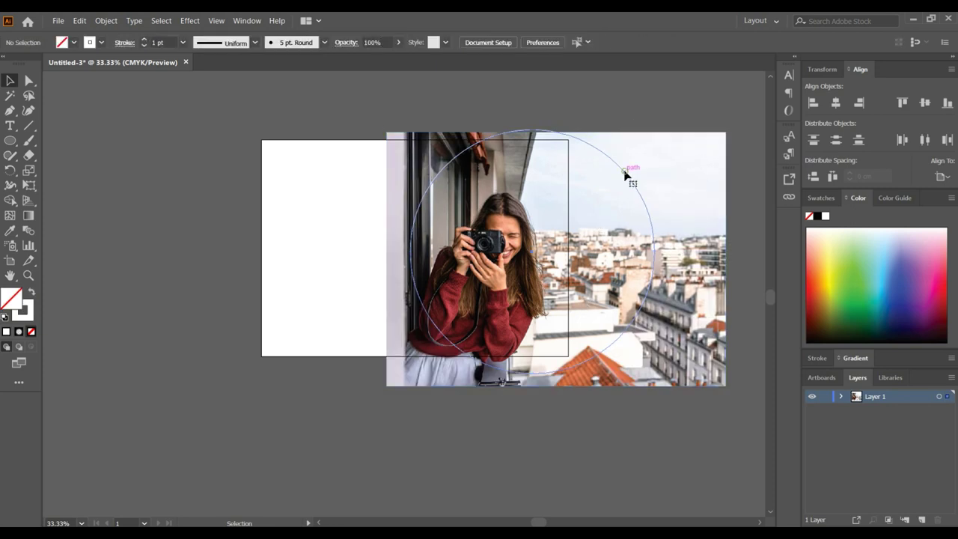
{"action": "left_click", "coordinate": [625, 174]}
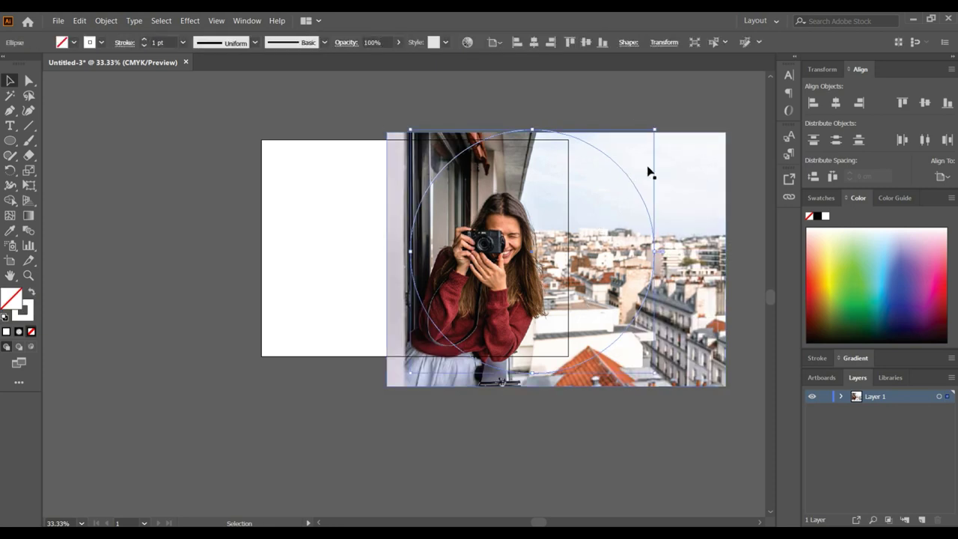
{"action": "left_click", "coordinate": [31, 293]}
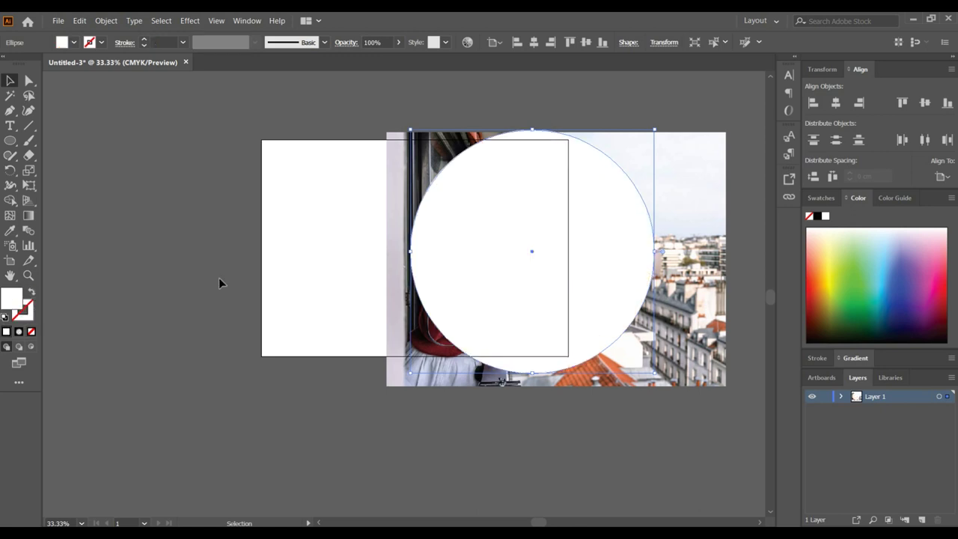
{"action": "key", "text": "ctrl+shift+a"}
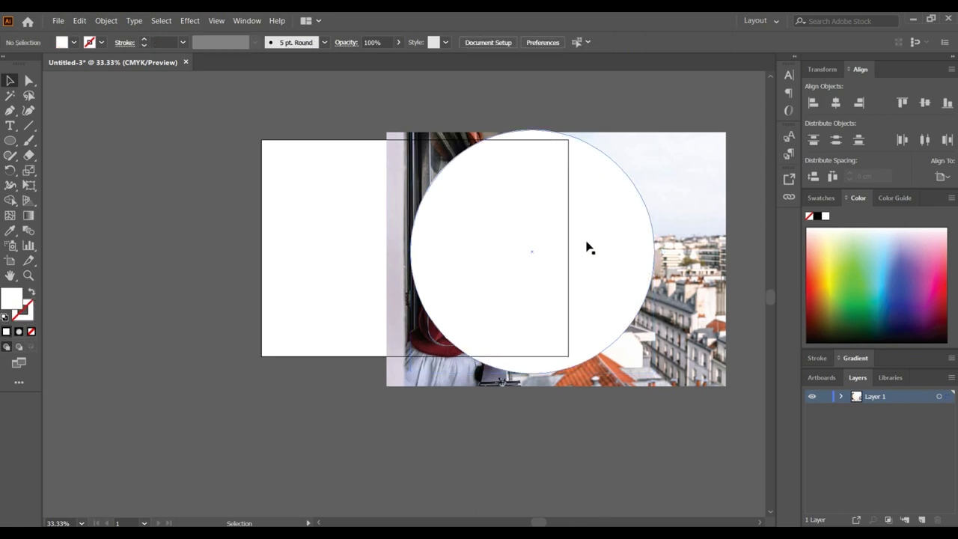
{"action": "left_click", "coordinate": [28, 156]}
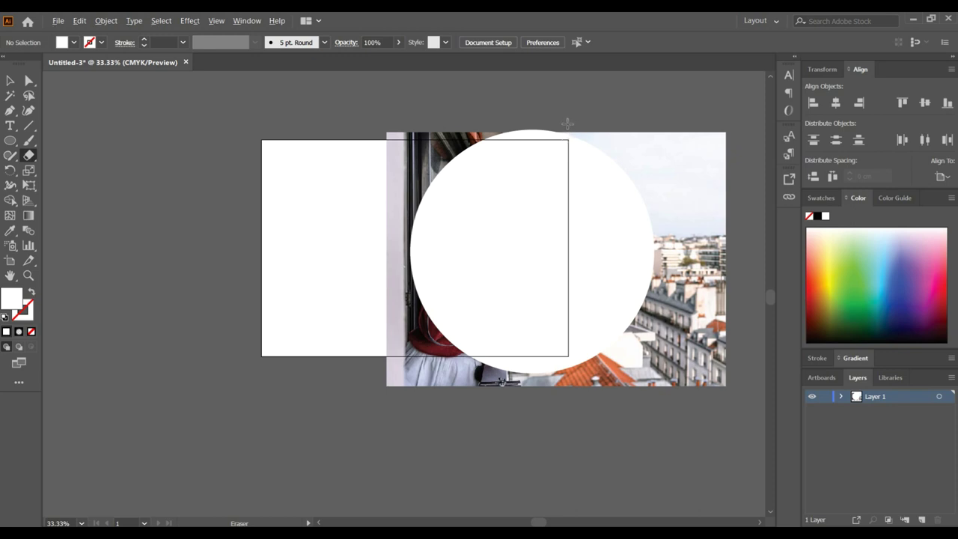
Step: Erase the circle's parts extending right, above and below the artboard
{"action": "mouse_move", "coordinate": [568, 124]}
{"action": "left_mouse_down"}
{"action": "mouse_move", "coordinate": [654, 393]}
{"action": "mouse_move", "coordinate": [731, 426]}
{"action": "left_mouse_up"}
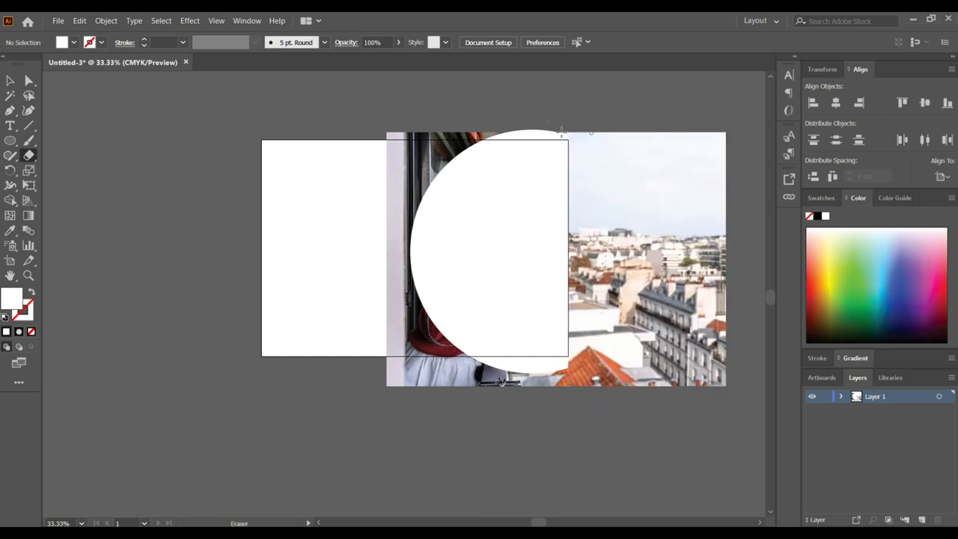
{"action": "left_click_drag", "start_coordinate": [361, 111], "coordinate": [595, 139]}
{"action": "mouse_move", "coordinate": [361, 113]}
{"action": "left_mouse_down"}
{"action": "mouse_move", "coordinate": [560, 126]}
{"action": "mouse_move", "coordinate": [591, 139]}
{"action": "left_mouse_up"}
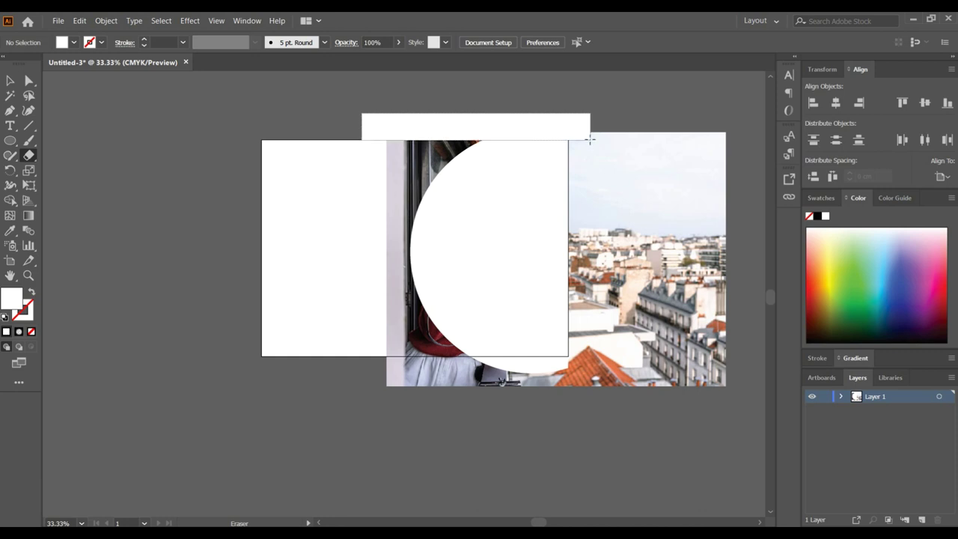
{"action": "left_click_drag", "start_coordinate": [590, 140], "coordinate": [590, 139]}
{"action": "mouse_move", "coordinate": [379, 357]}
{"action": "left_mouse_down"}
{"action": "mouse_move", "coordinate": [442, 385]}
{"action": "mouse_move", "coordinate": [607, 419]}
{"action": "left_mouse_up"}
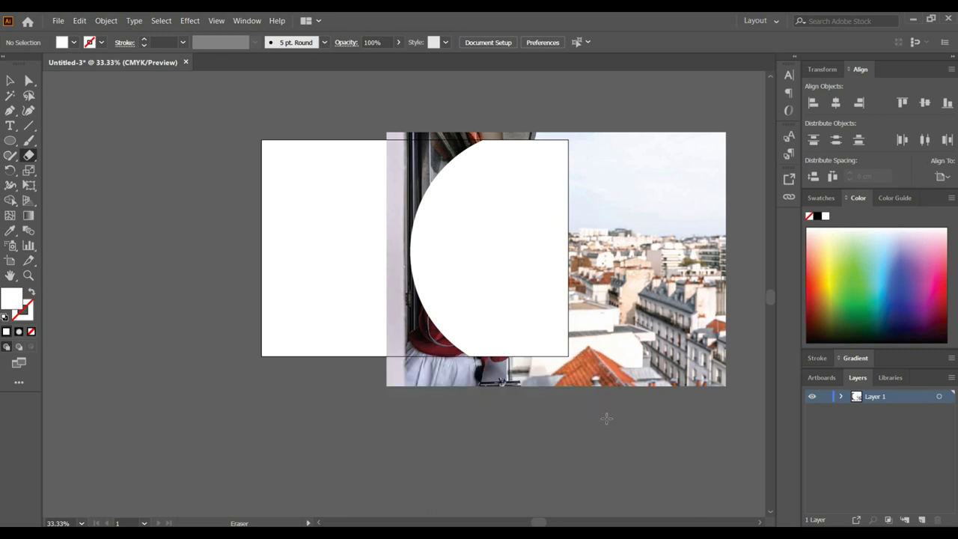
Step: Clip the photo to the trimmed half-circle shape with Ctrl+7
{"action": "left_click", "coordinate": [10, 80]}
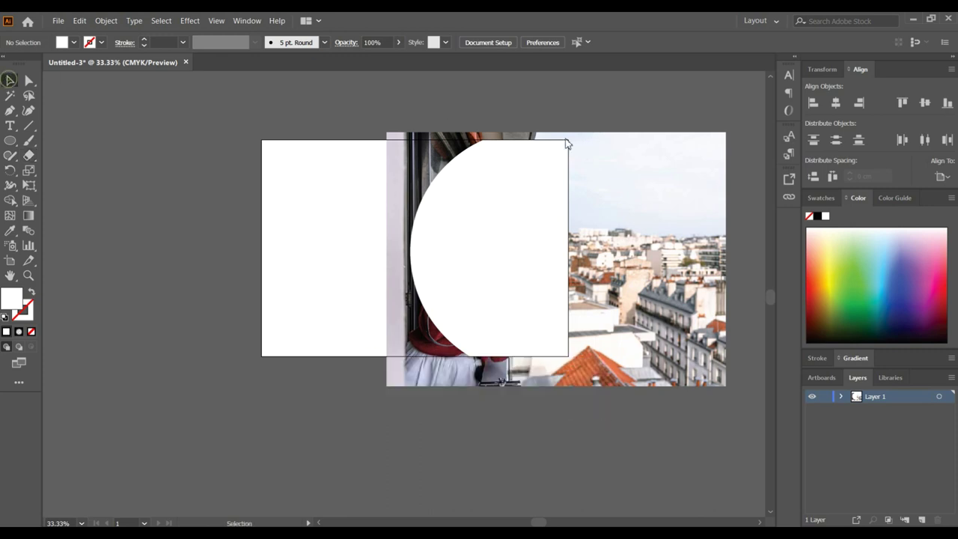
{"action": "left_click_drag", "start_coordinate": [524, 103], "coordinate": [556, 197]}
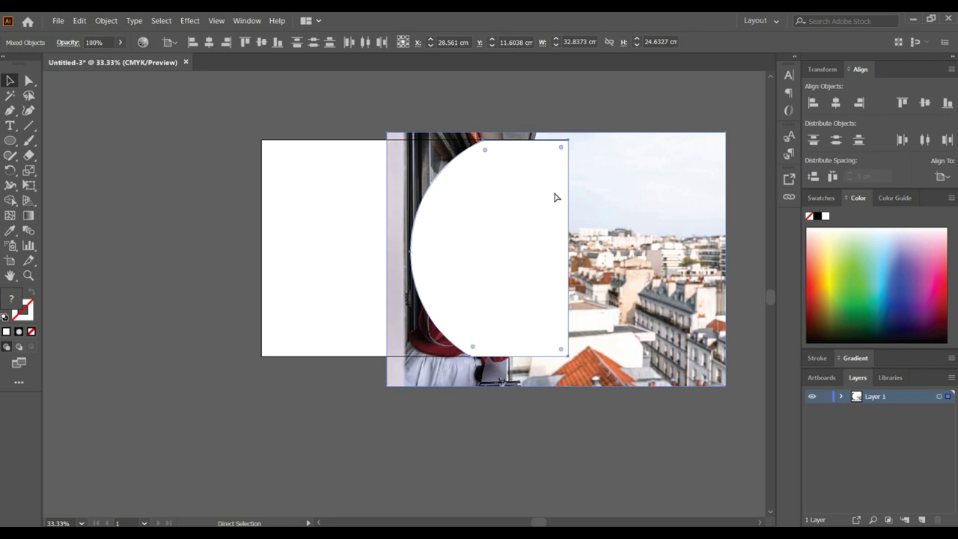
{"action": "key", "text": "ctrl+7"}
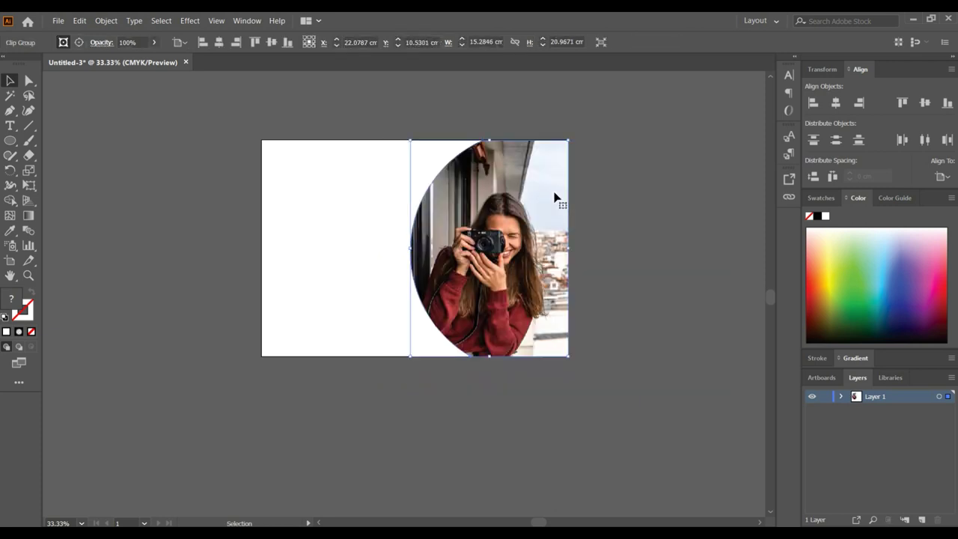
{"action": "left_click", "coordinate": [629, 352]}
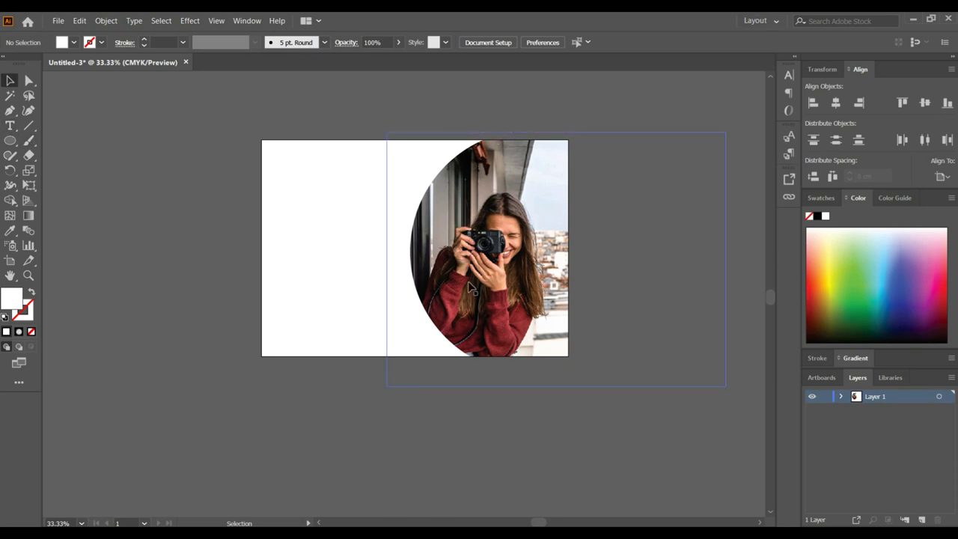
{"action": "left_click", "coordinate": [9, 126]}
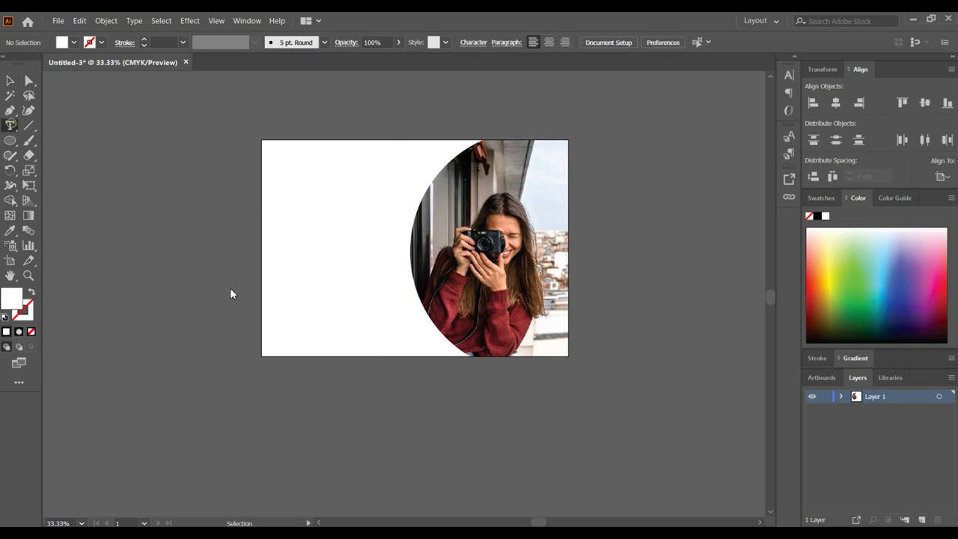
Step: Set the type size to 24 pt in the Character panel
{"action": "left_click", "coordinate": [380, 432]}
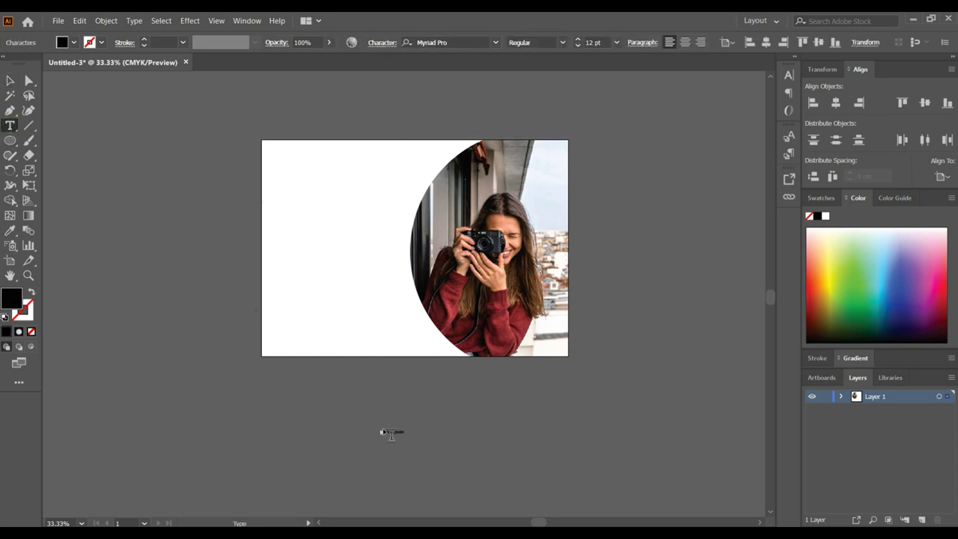
{"action": "key", "text": "ctrl+z"}
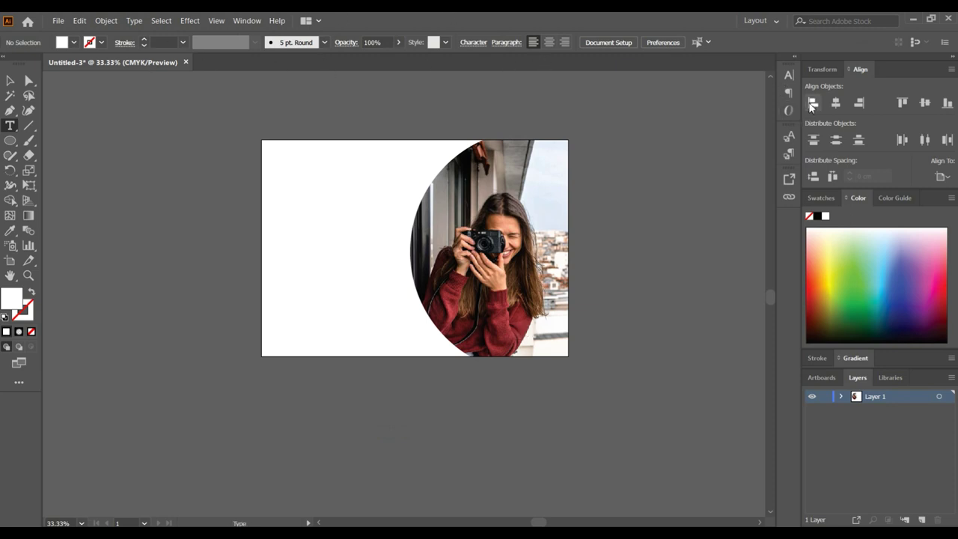
{"action": "key", "text": "ctrl"}
{"action": "key", "text": "ctrl+t"}
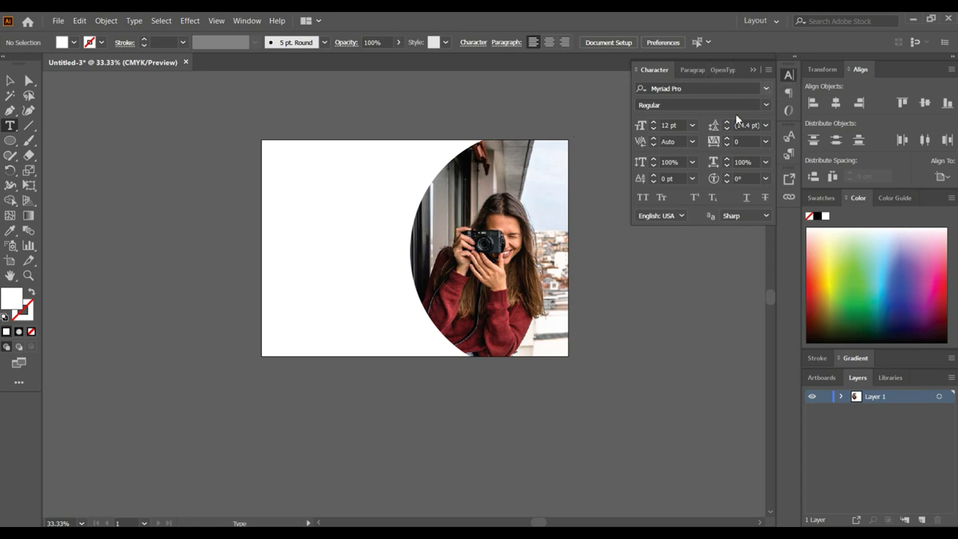
{"action": "left_click", "coordinate": [693, 126]}
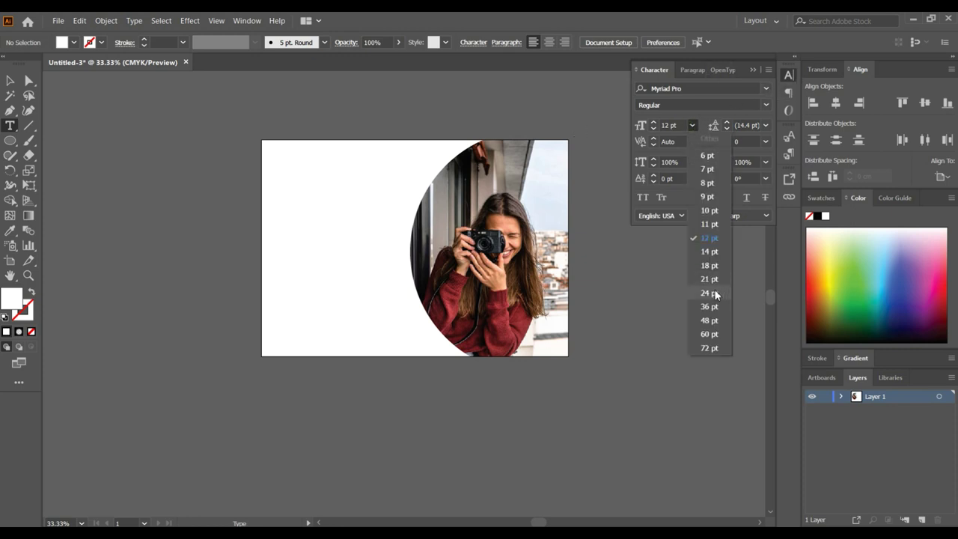
{"action": "left_click", "coordinate": [711, 294]}
Step: Type 'graphic design', move it onto the artboard's left half, and apply All Caps
{"action": "left_click", "coordinate": [343, 417]}
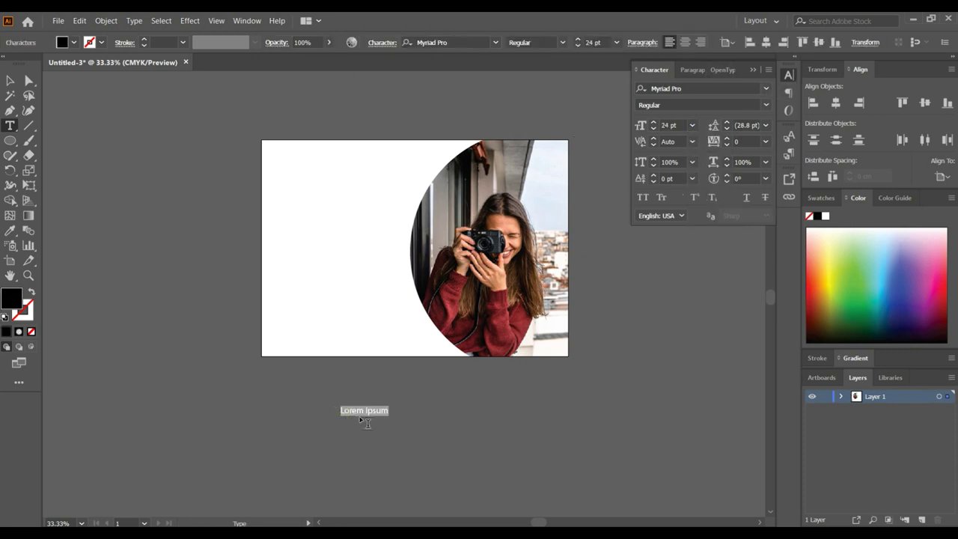
{"action": "type", "text": "g"}
{"action": "type", "text": "raphic design"}
{"action": "left_click", "coordinate": [9, 80]}
{"action": "left_click_drag", "start_coordinate": [366, 408], "coordinate": [342, 252]}
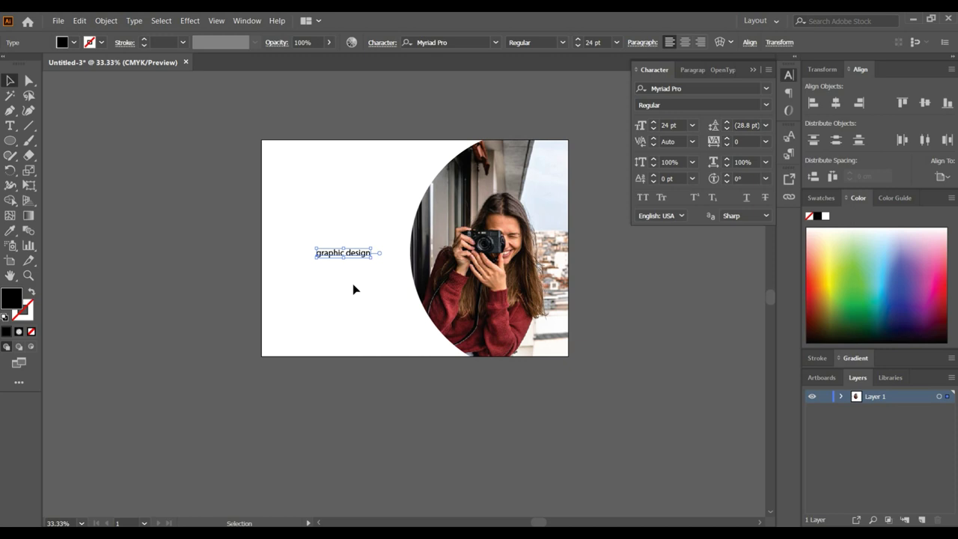
{"action": "key", "text": "ctrl+shift+a"}
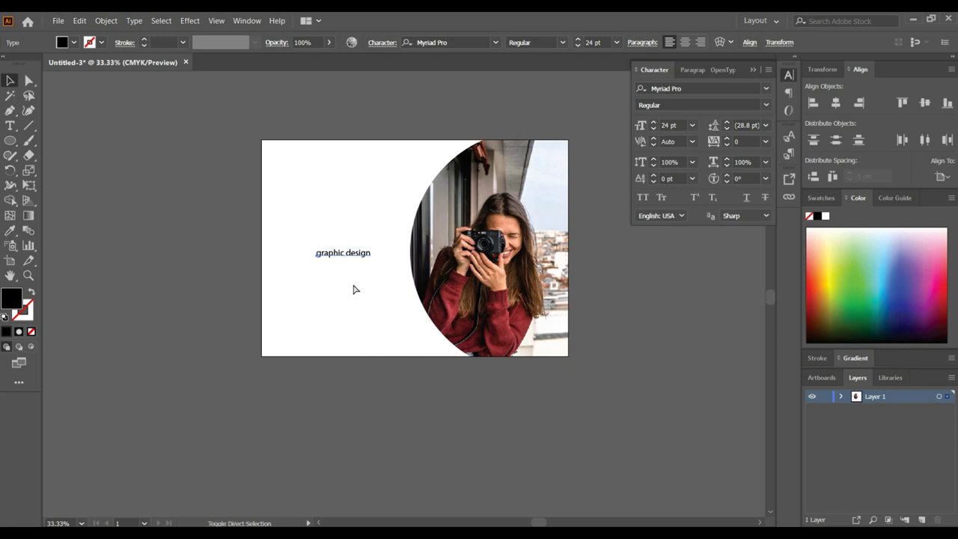
{"action": "key", "text": "ctrl+shift+k"}
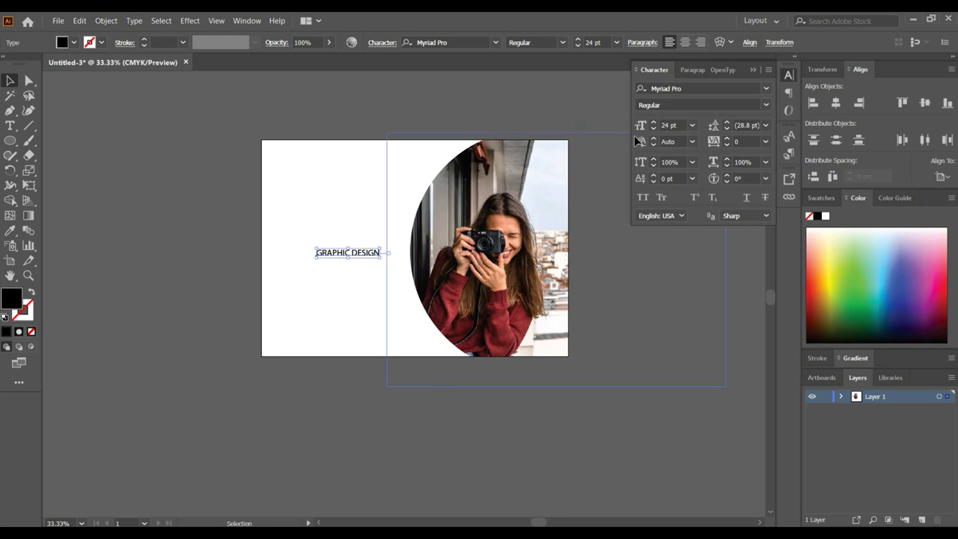
Step: Set the heading in Plakative Grotesk and scale it up on the artboard's left
{"action": "left_click", "coordinate": [766, 88]}
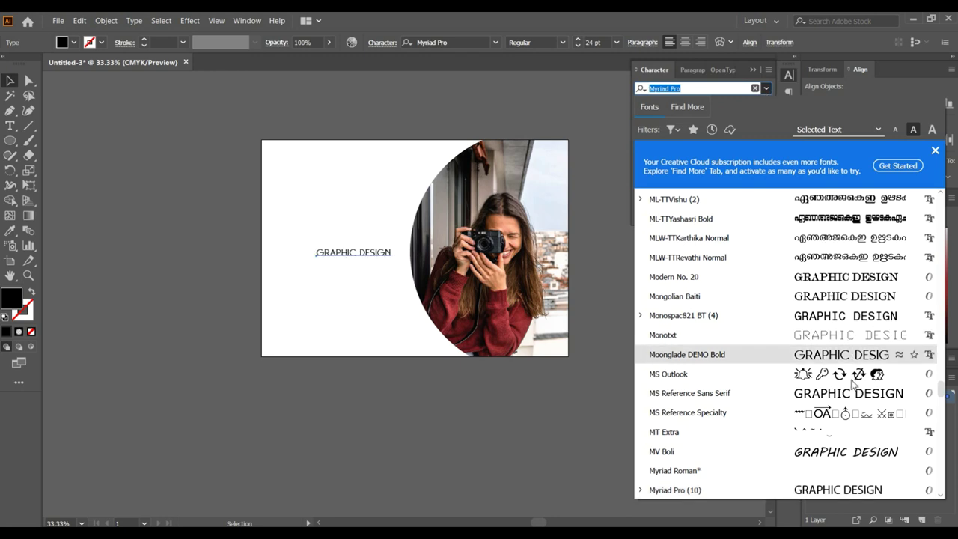
{"action": "scroll", "coordinate": [853, 427], "scroll_direction": "down", "scroll_amount": 10}
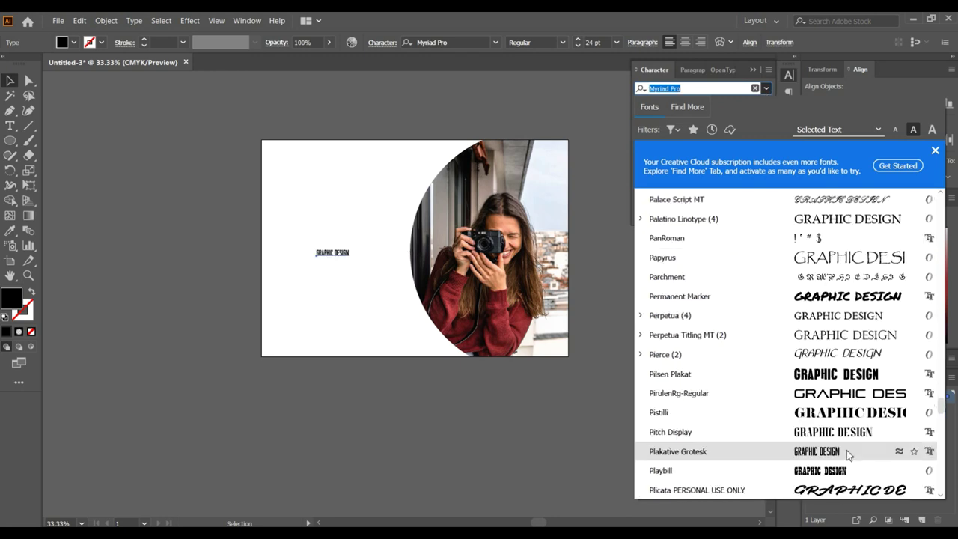
{"action": "left_click", "coordinate": [848, 454]}
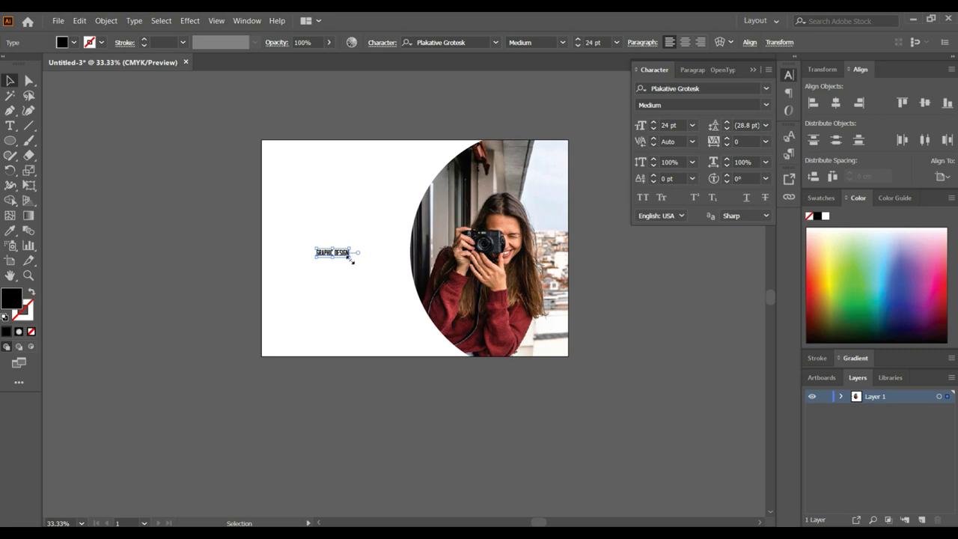
{"action": "left_click_drag", "start_coordinate": [351, 260], "coordinate": [372, 267]}
{"action": "left_click", "coordinate": [341, 369]}
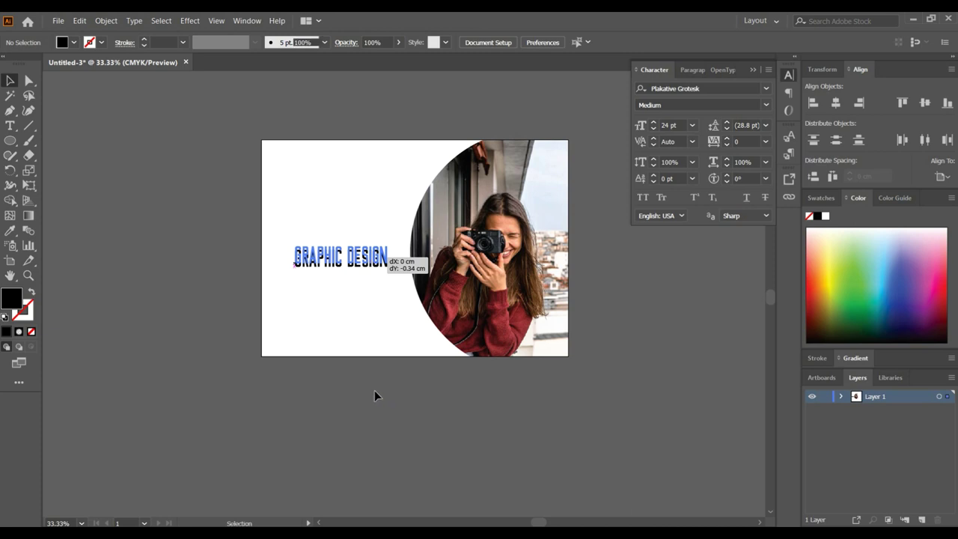
{"action": "left_click", "coordinate": [394, 415]}
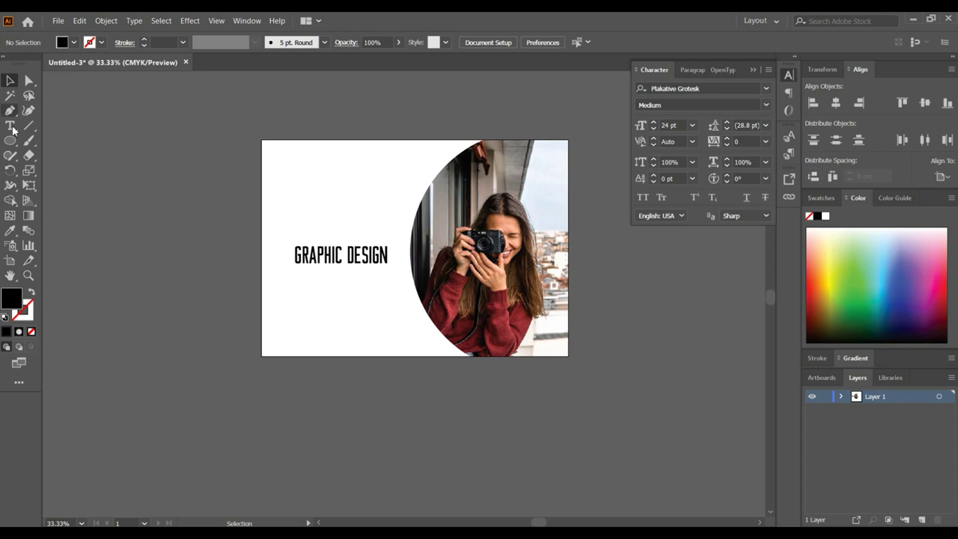
{"action": "left_click_drag", "start_coordinate": [13, 143], "coordinate": [48, 140]}
Step: Draw a black rectangle covering the artboard, place it behind the photo, and enter Outline view
{"action": "left_click_drag", "start_coordinate": [262, 140], "coordinate": [569, 357]}
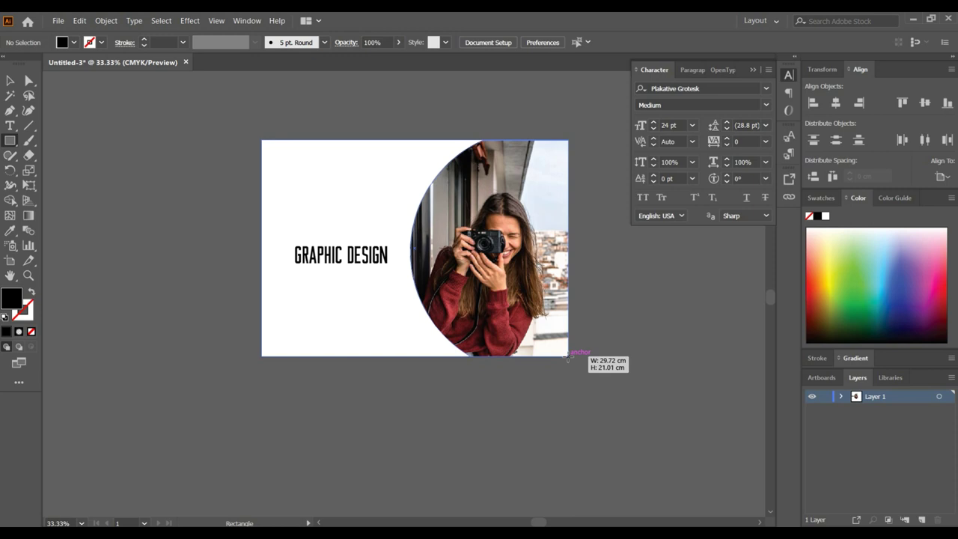
{"action": "left_click_drag", "start_coordinate": [568, 358], "coordinate": [567, 356]}
{"action": "left_click_drag", "start_coordinate": [567, 357], "coordinate": [568, 357]}
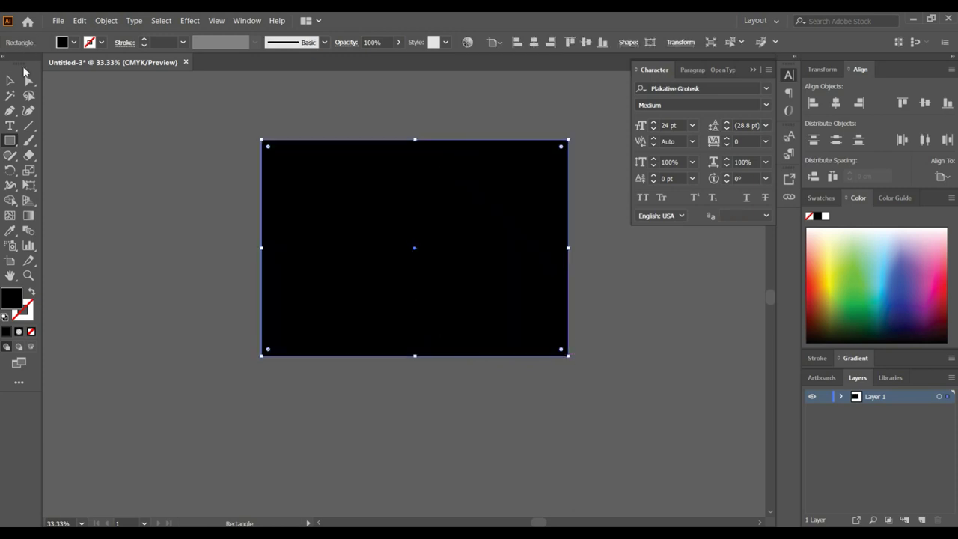
{"action": "left_click", "coordinate": [9, 83]}
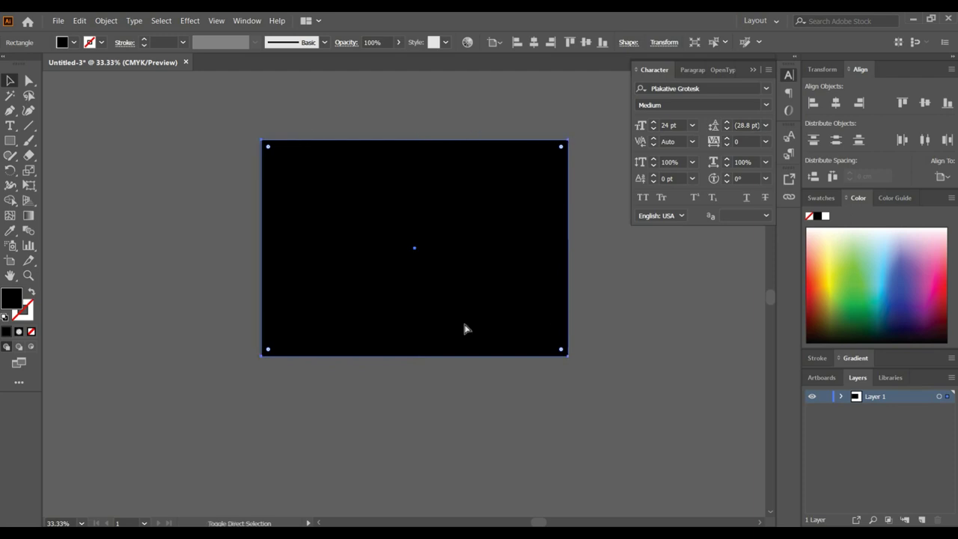
{"action": "key", "text": "ctrl+v"}
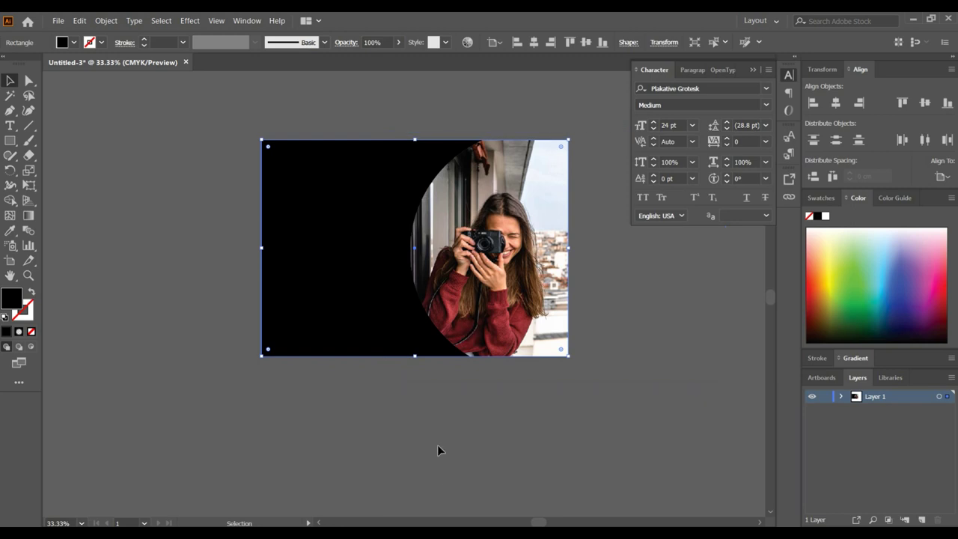
{"action": "left_click", "coordinate": [443, 446]}
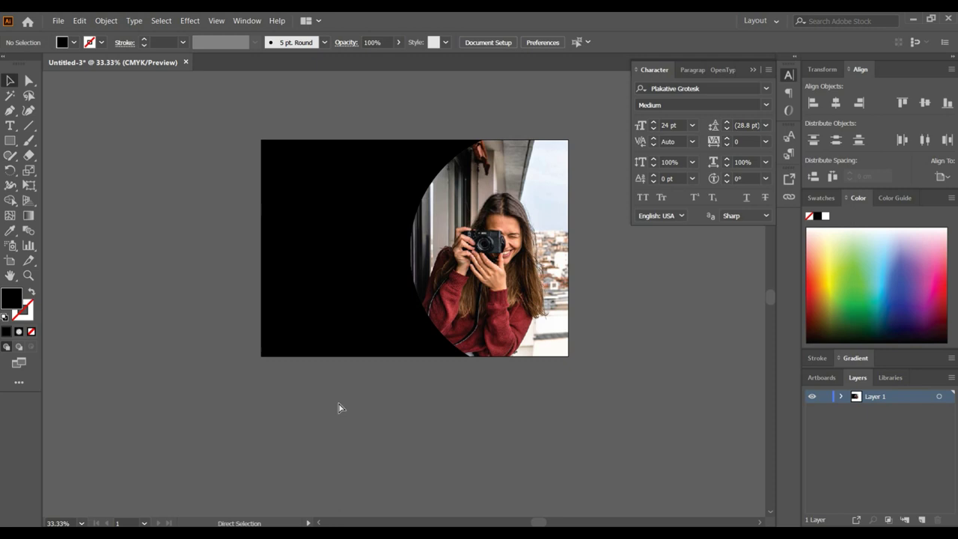
{"action": "key", "text": "ctrl+y"}
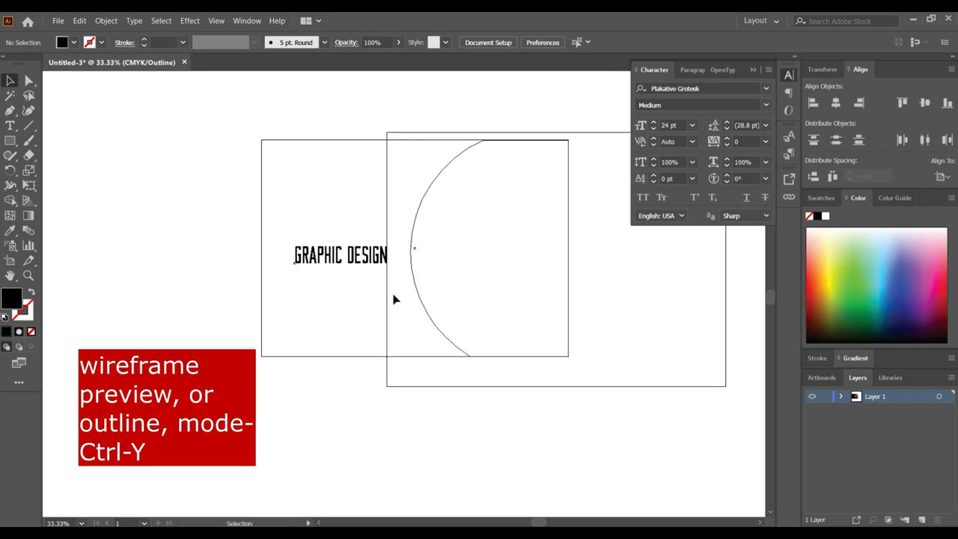
Step: Return to Preview and colour the GRAPHIC DESIGN heading yellow-orange
{"action": "left_click", "coordinate": [350, 256]}
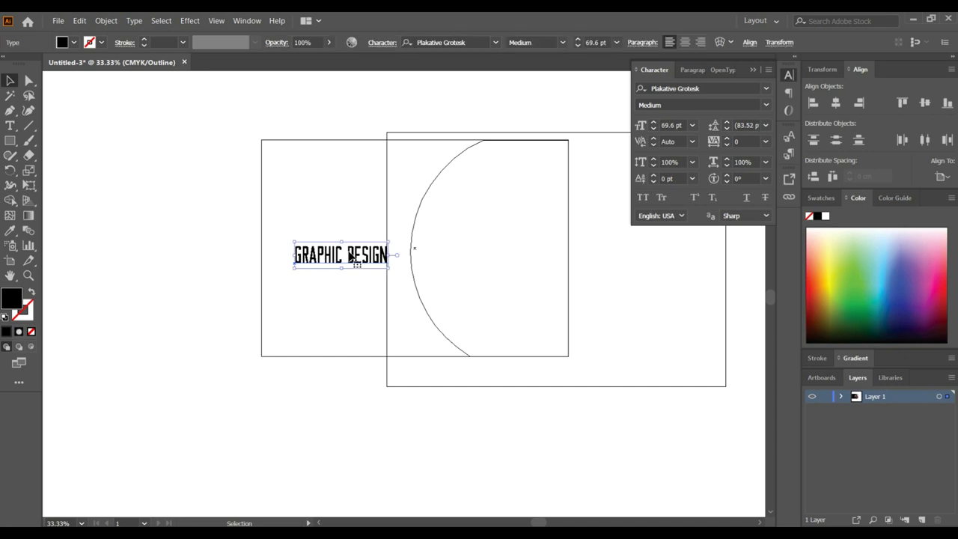
{"action": "key", "text": "ctrl+y"}
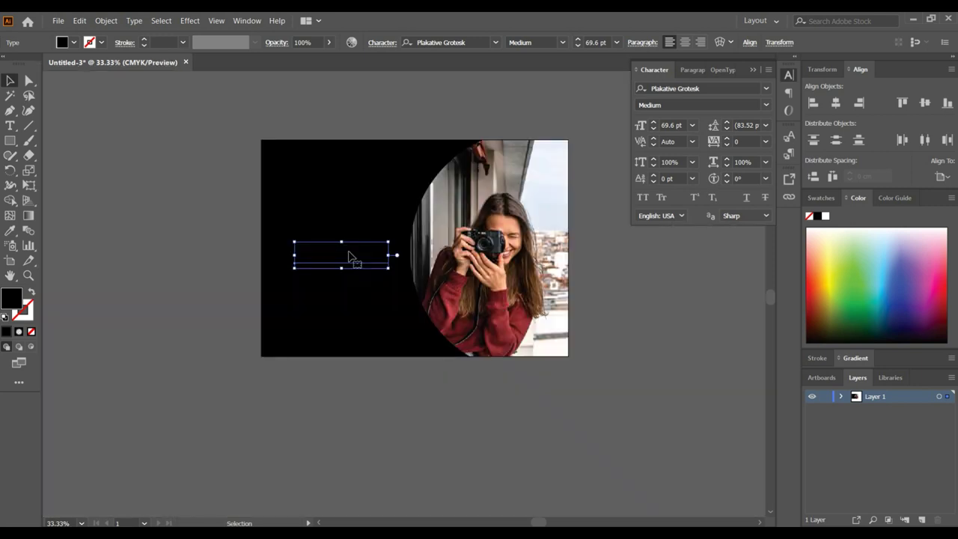
{"action": "key", "text": "ctrl"}
{"action": "left_click", "coordinate": [826, 276]}
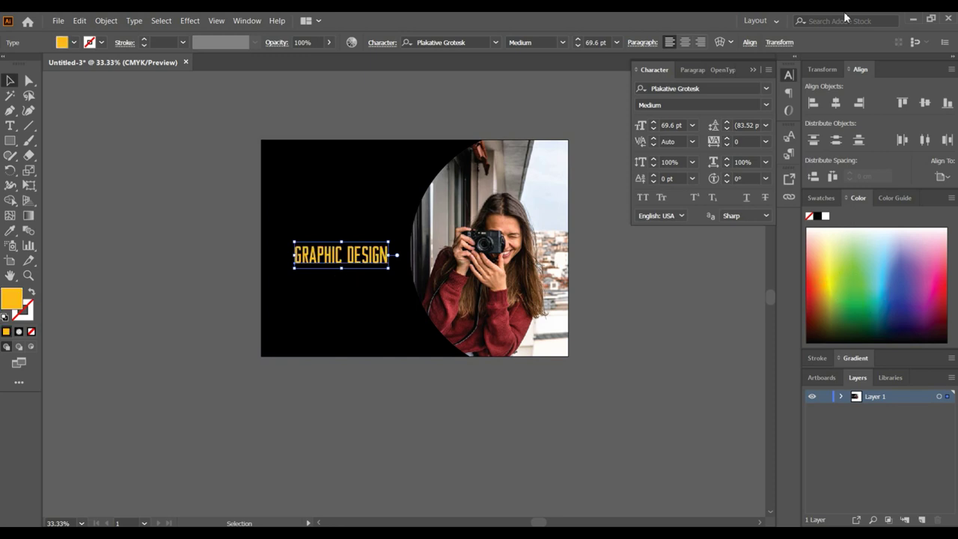
{"action": "left_click", "coordinate": [10, 80]}
{"action": "left_click", "coordinate": [167, 259]}
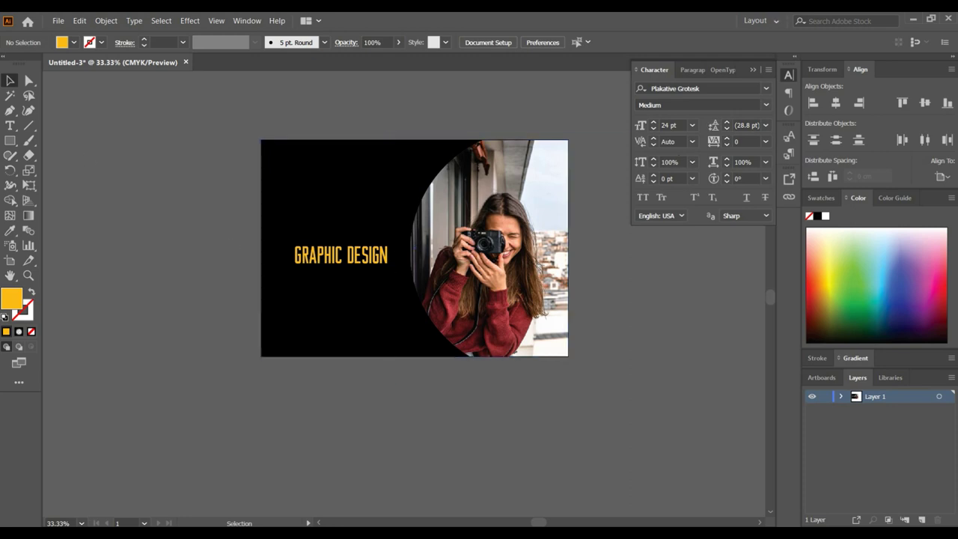
Step: Try moving the half-circle photo and black rectangle, undoing both moves
{"action": "left_click", "coordinate": [490, 187]}
{"action": "left_click_drag", "start_coordinate": [458, 193], "coordinate": [446, 195]}
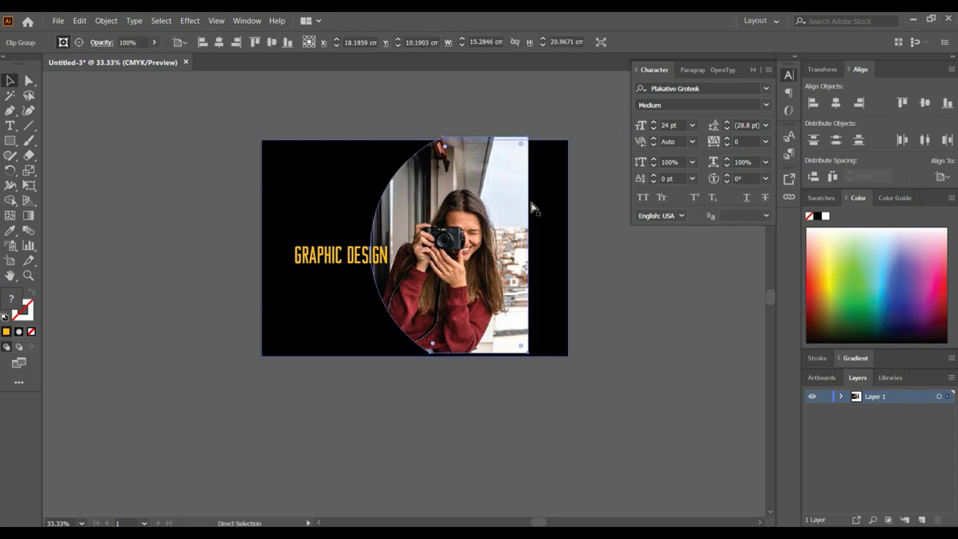
{"action": "key", "text": "ctrl+z"}
{"action": "left_click_drag", "start_coordinate": [379, 160], "coordinate": [375, 134]}
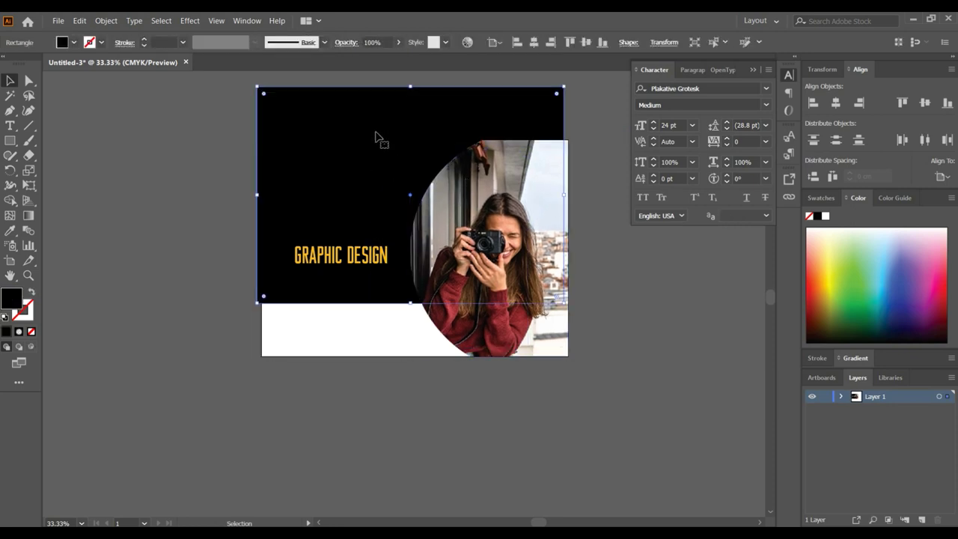
{"action": "key", "text": "ctrl+z"}
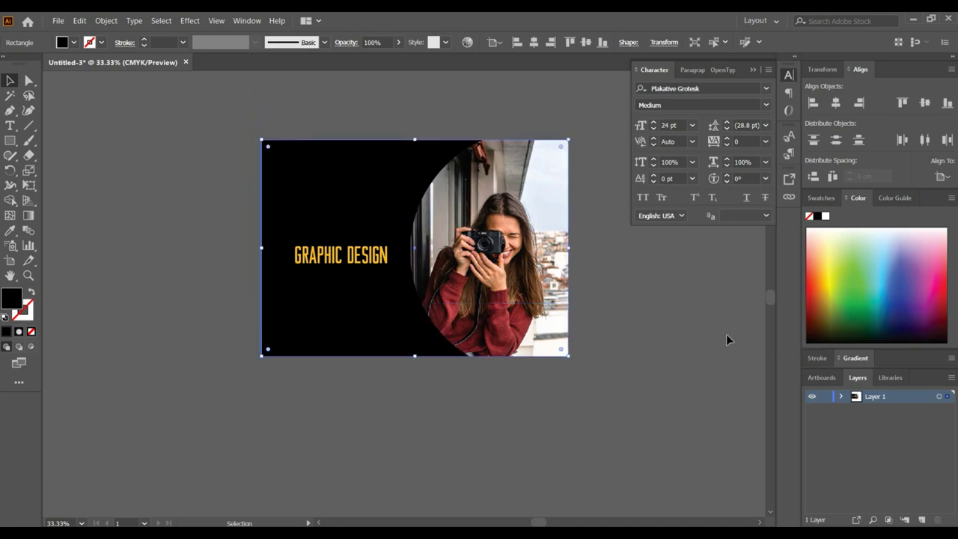
{"action": "left_click", "coordinate": [592, 386]}
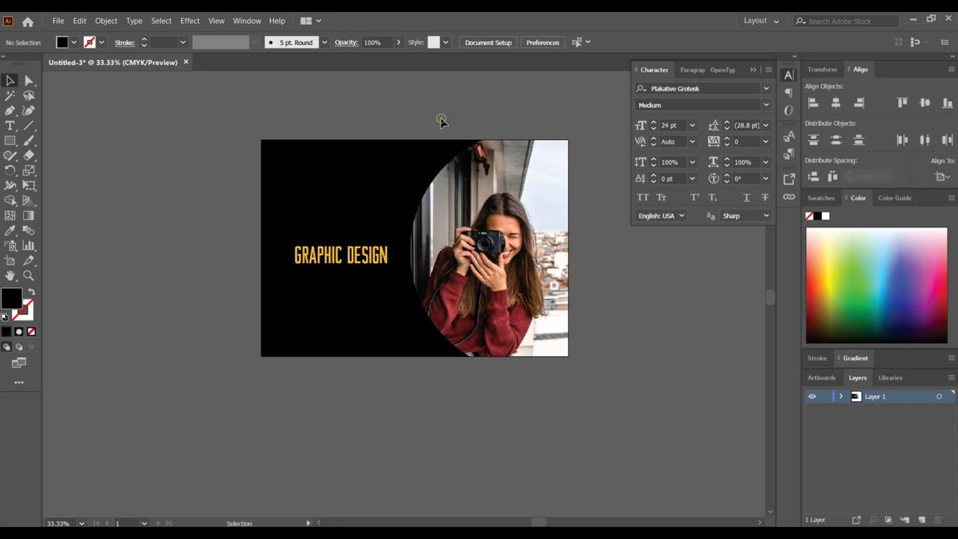
Step: Raise the GRAPHIC DESIGN heading slightly higher on the black background
{"action": "left_click_drag", "start_coordinate": [440, 117], "coordinate": [568, 360]}
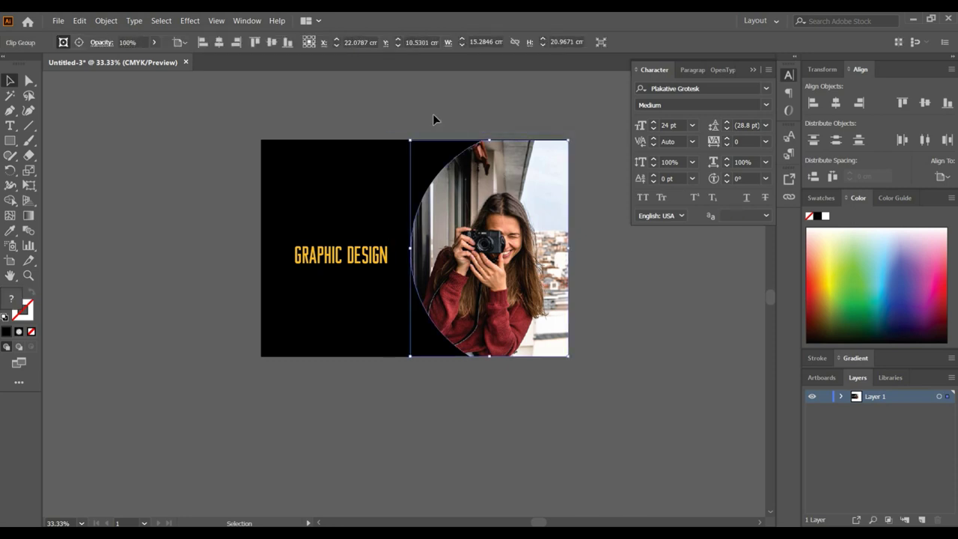
{"action": "key", "text": "ctrl+a"}
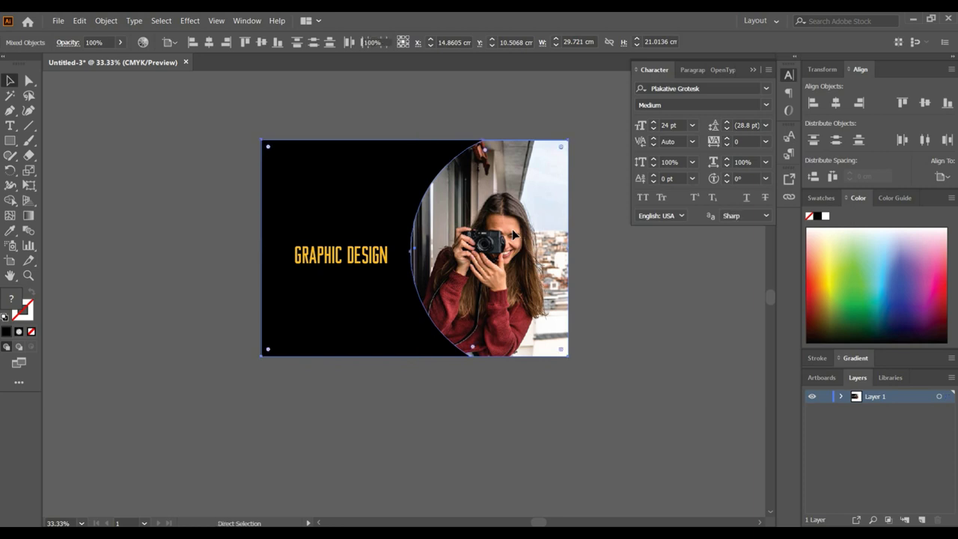
{"action": "key", "text": "ctrl+shift+a"}
{"action": "left_click_drag", "start_coordinate": [339, 255], "coordinate": [339, 244]}
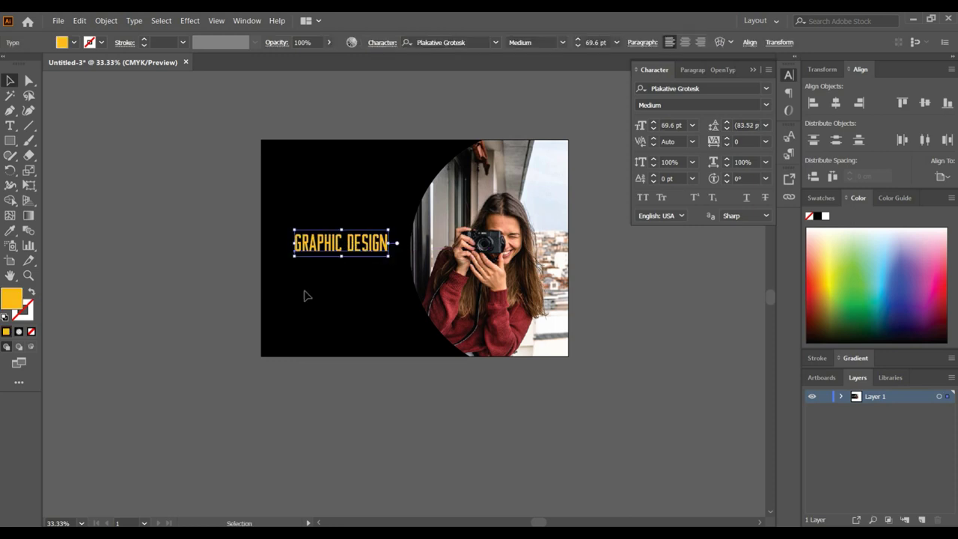
{"action": "left_click", "coordinate": [163, 328]}
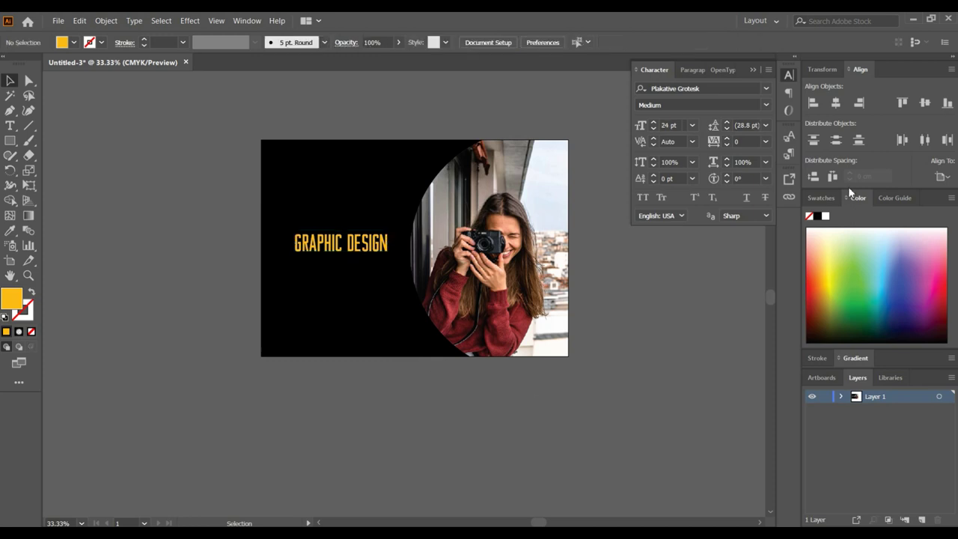
{"action": "left_click", "coordinate": [10, 140]}
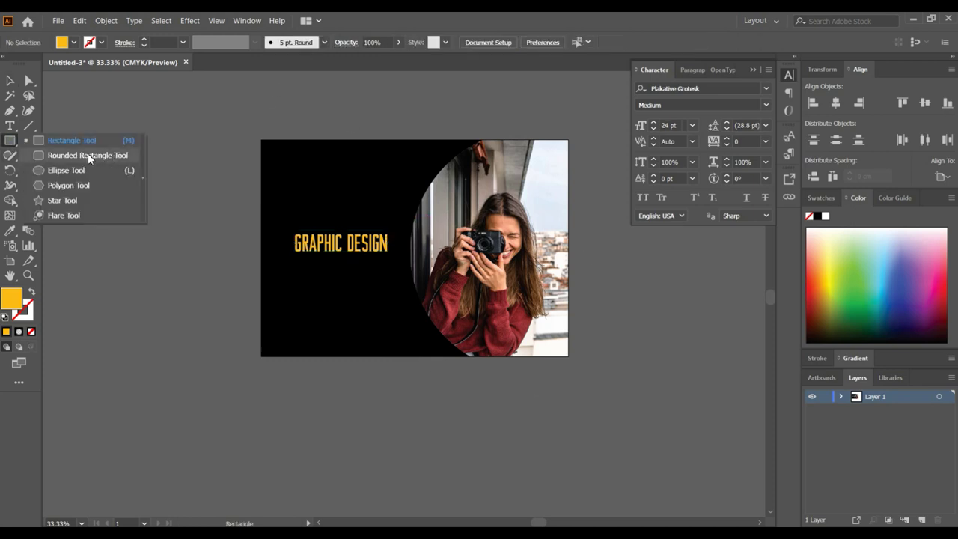
Step: Draw a tall rectangle in the artboard's middle and fill it dark red
{"action": "left_click_drag", "start_coordinate": [316, 199], "coordinate": [367, 286]}
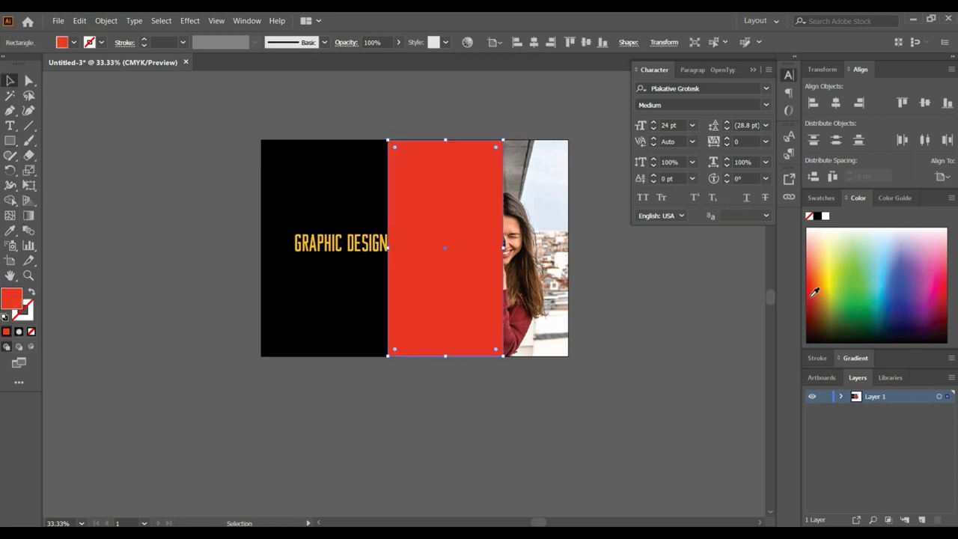
{"action": "left_click", "coordinate": [810, 290]}
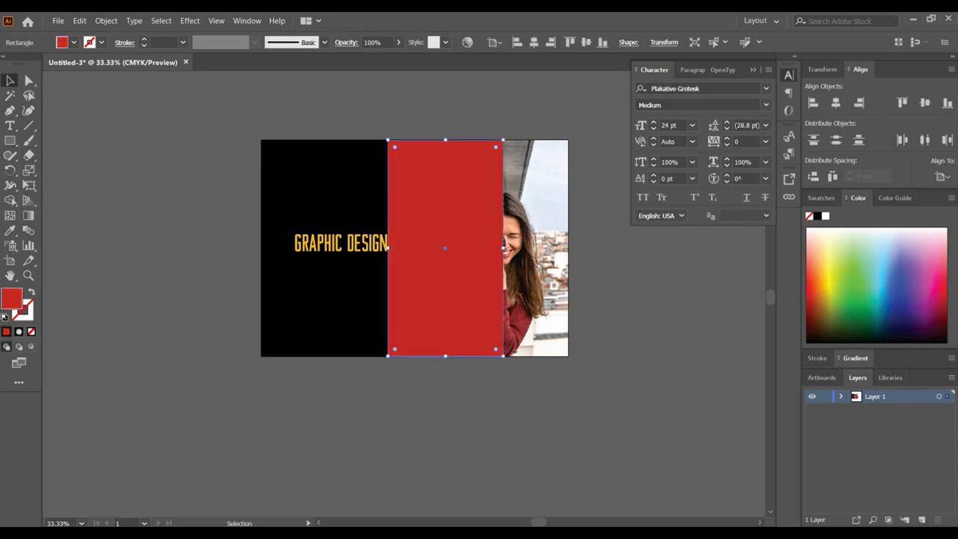
{"action": "key", "text": "ctrl+shift+a"}
{"action": "left_click", "coordinate": [447, 183]}
{"action": "key", "text": "a"}
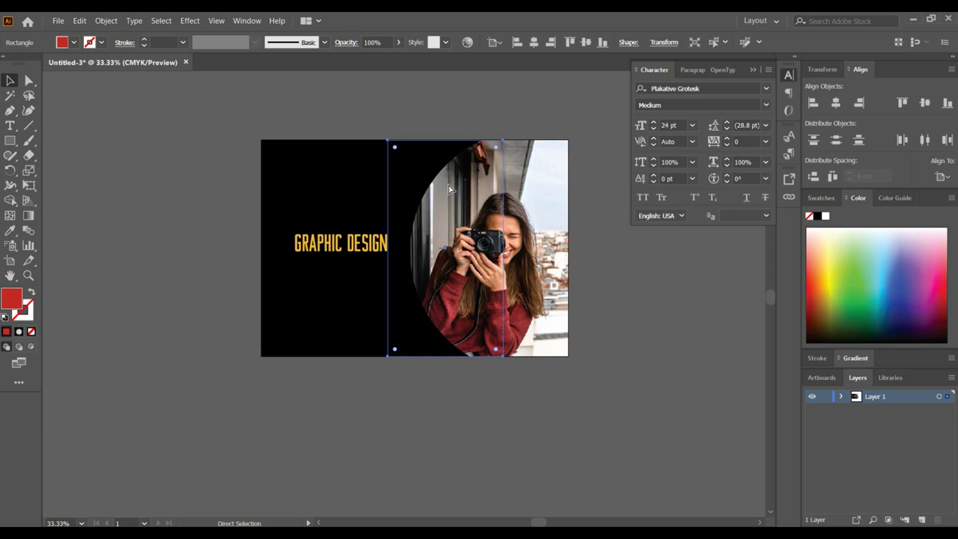
{"action": "key", "text": "ctrl+z"}
{"action": "key", "text": "v"}
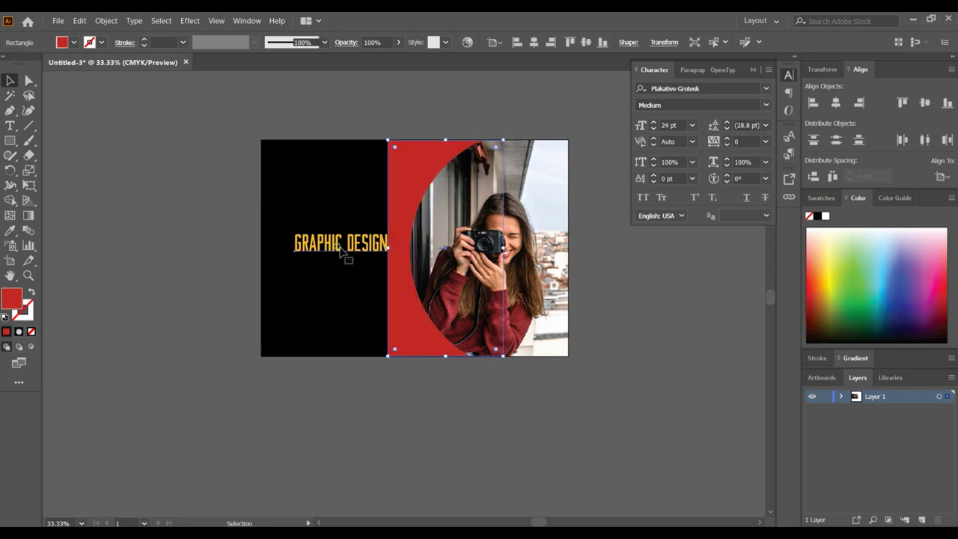
Step: Shift the GRAPHIC DESIGN heading left onto the black strip
{"action": "left_click", "coordinate": [342, 253]}
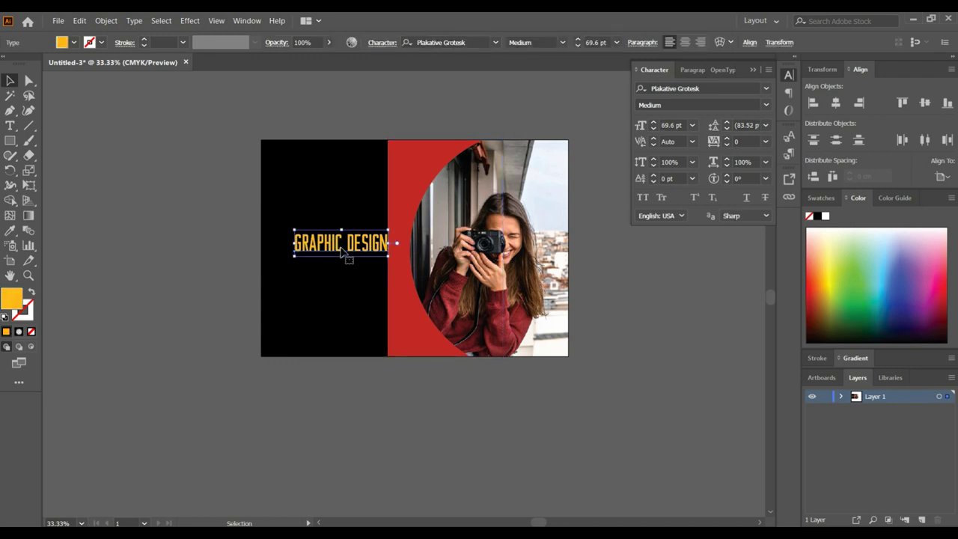
{"action": "left_click_drag", "start_coordinate": [341, 250], "coordinate": [358, 252]}
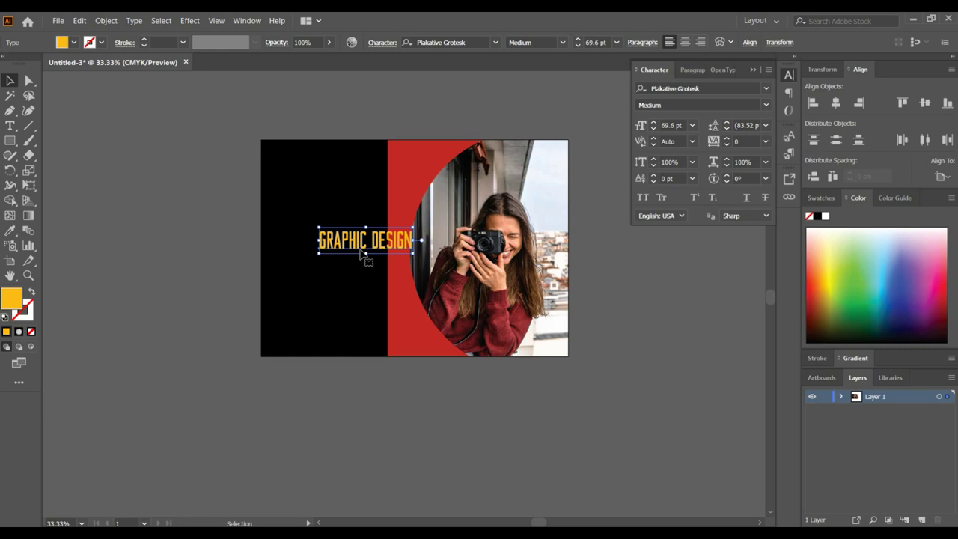
{"action": "left_click", "coordinate": [411, 117]}
{"action": "left_click_drag", "start_coordinate": [362, 244], "coordinate": [324, 252]}
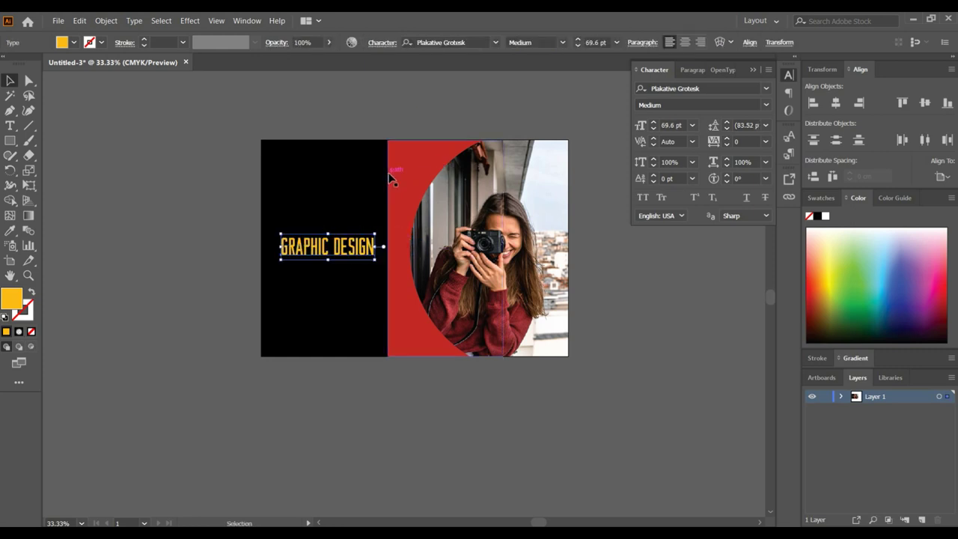
Step: Widen the red band by stretching its left and right sides outward
{"action": "left_click", "coordinate": [389, 174]}
{"action": "left_click_drag", "start_coordinate": [388, 248], "coordinate": [358, 248]}
{"action": "left_click_drag", "start_coordinate": [503, 247], "coordinate": [532, 248]}
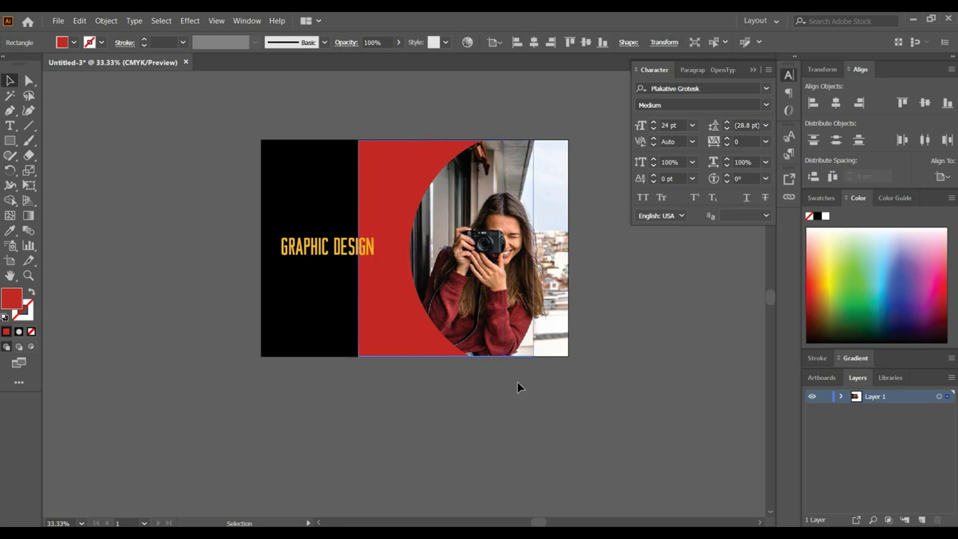
{"action": "left_click", "coordinate": [479, 390]}
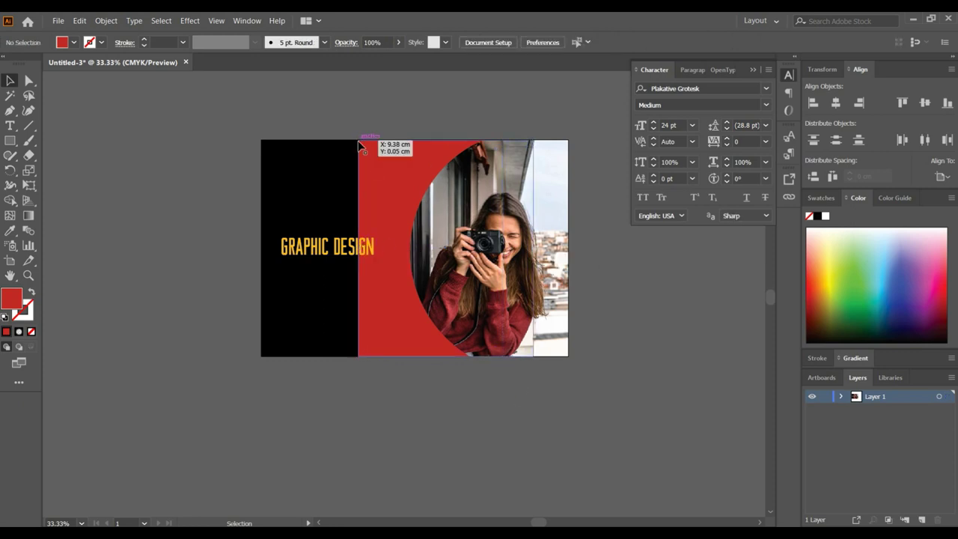
Step: Slant the red band's left edge by moving its top-left anchor right, then nudge the heading right
{"action": "left_click", "coordinate": [28, 81]}
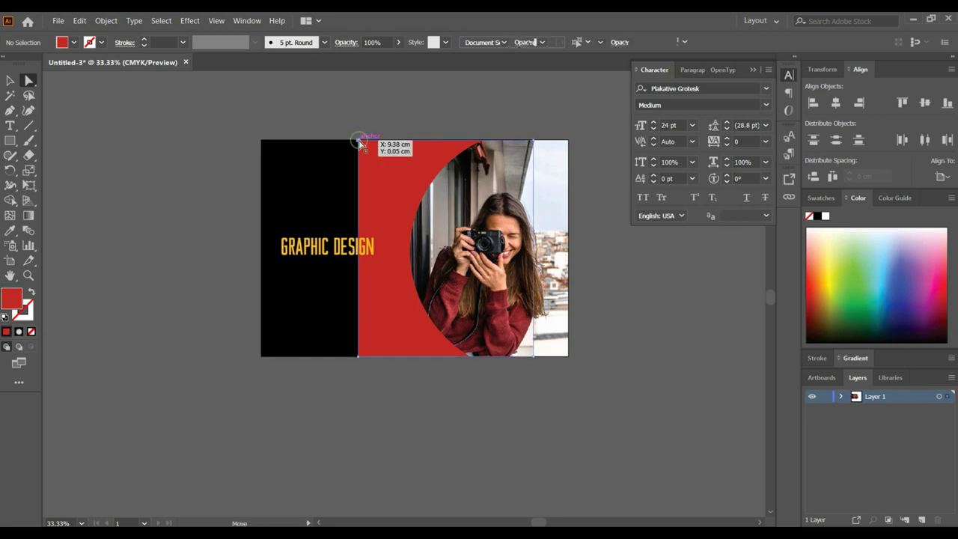
{"action": "left_click", "coordinate": [359, 142]}
{"action": "left_click_drag", "start_coordinate": [361, 144], "coordinate": [424, 139]}
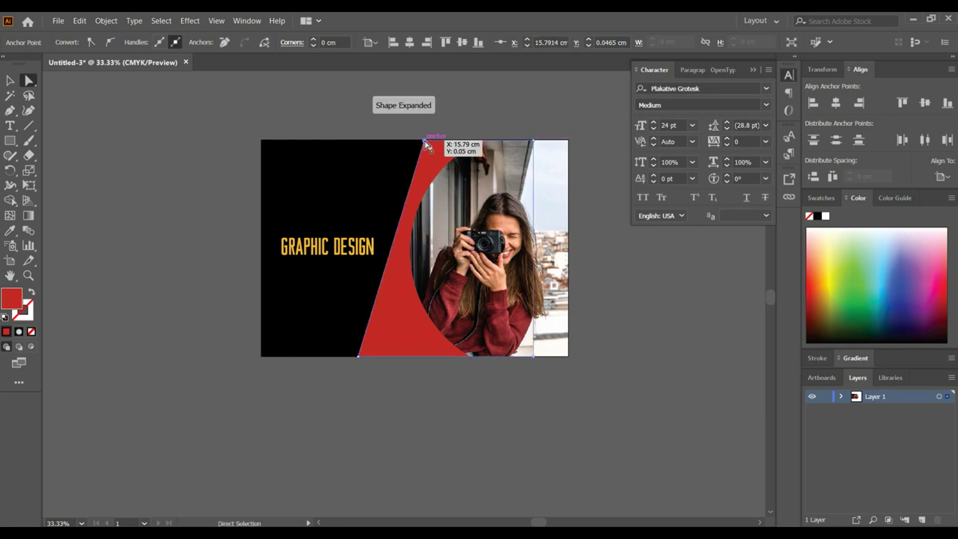
{"action": "left_click", "coordinate": [377, 377]}
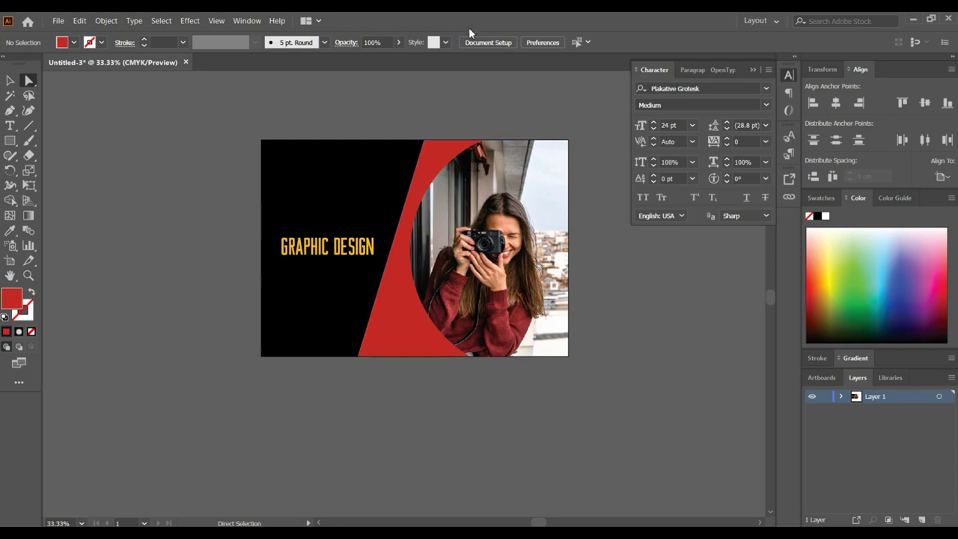
{"action": "left_click_drag", "start_coordinate": [343, 248], "coordinate": [349, 248]}
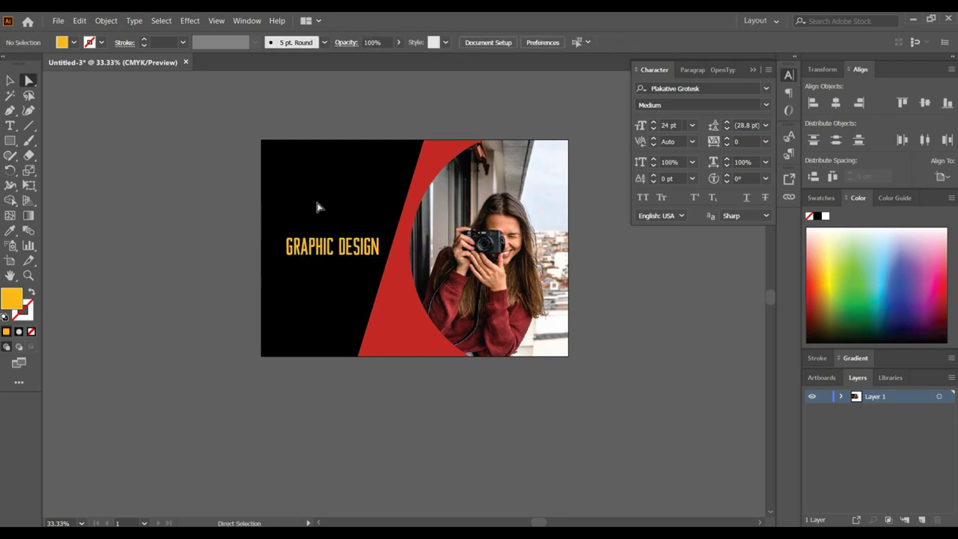
{"action": "left_click", "coordinate": [10, 140]}
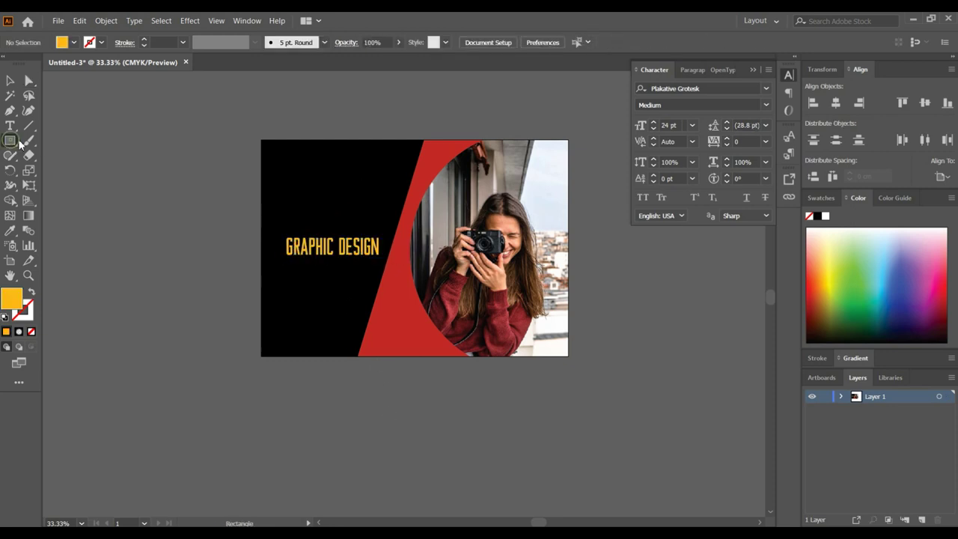
Step: Draw a tall rectangle over the headline and give it a dark red fill
{"action": "left_click_drag", "start_coordinate": [311, 167], "coordinate": [360, 313]}
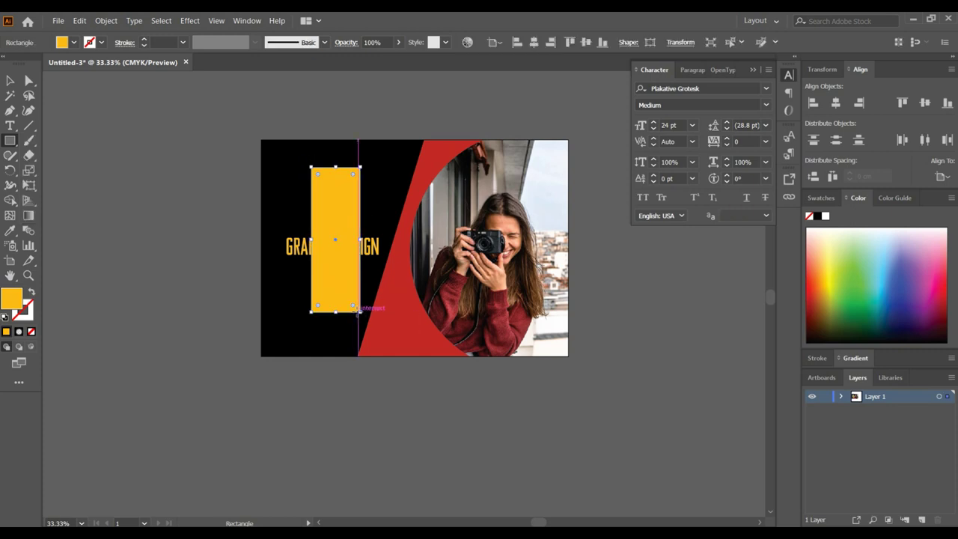
{"action": "left_click", "coordinate": [820, 289]}
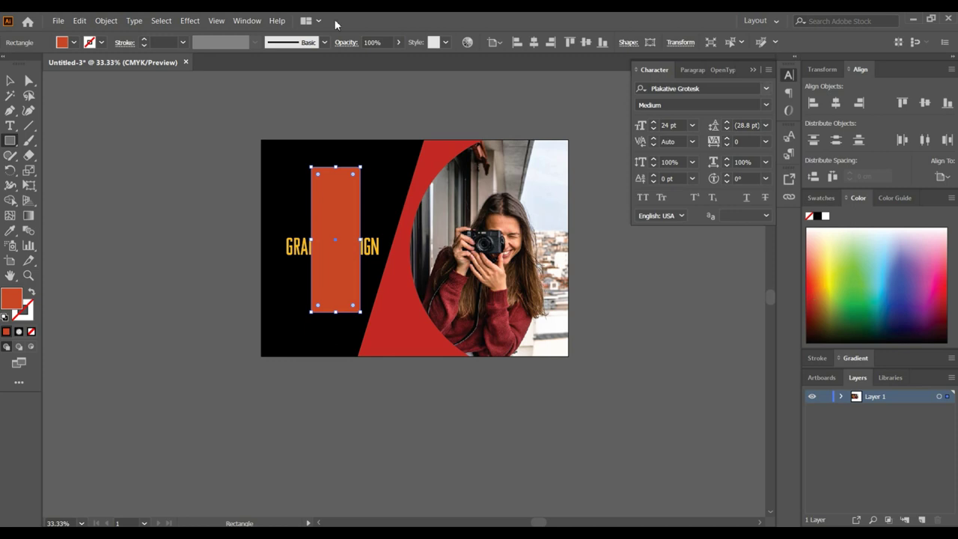
{"action": "left_click", "coordinate": [814, 303]}
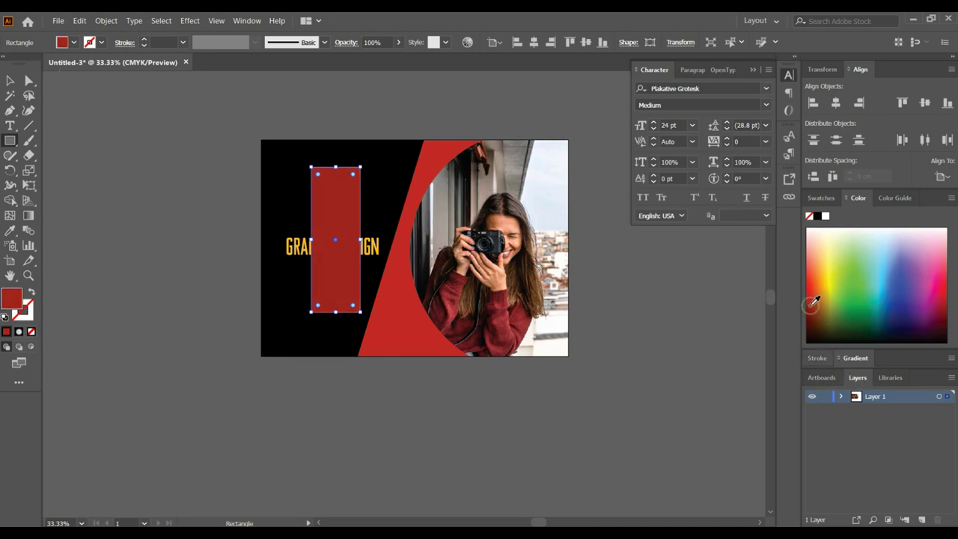
{"action": "left_click", "coordinate": [9, 81]}
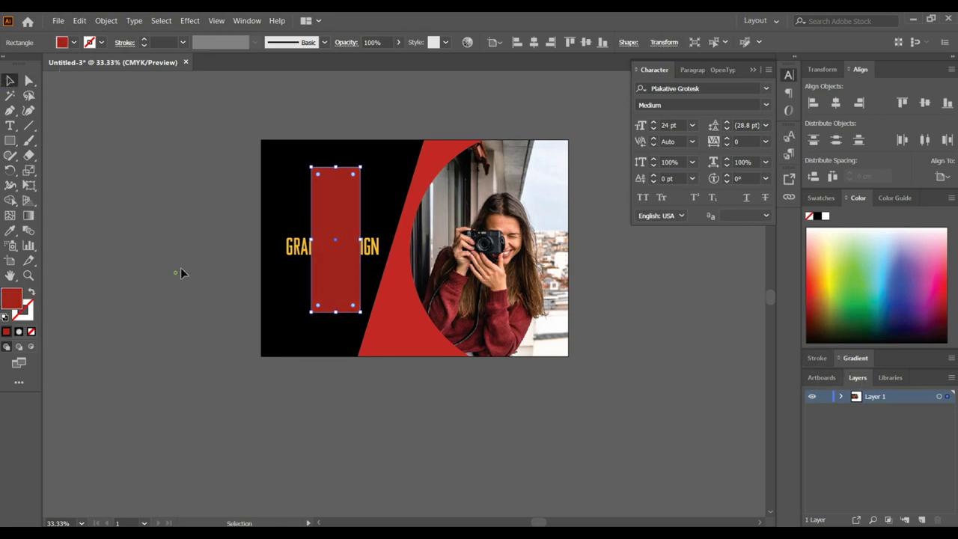
{"action": "left_click", "coordinate": [293, 256]}
Step: Bring the GRAPHIC DESIGN heading to front and delete the tall red rectangle
{"action": "left_click", "coordinate": [298, 257]}
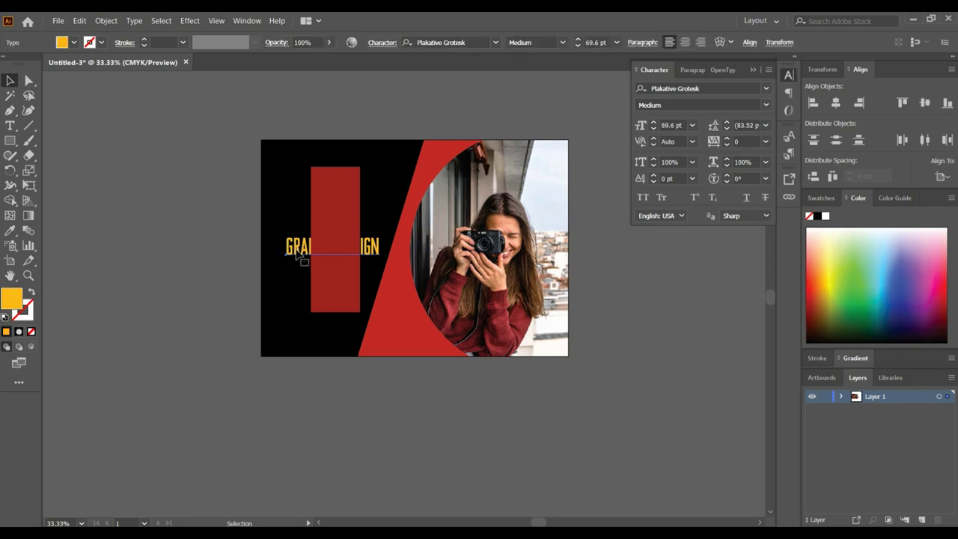
{"action": "key", "text": "ctrl+shift+bracketright"}
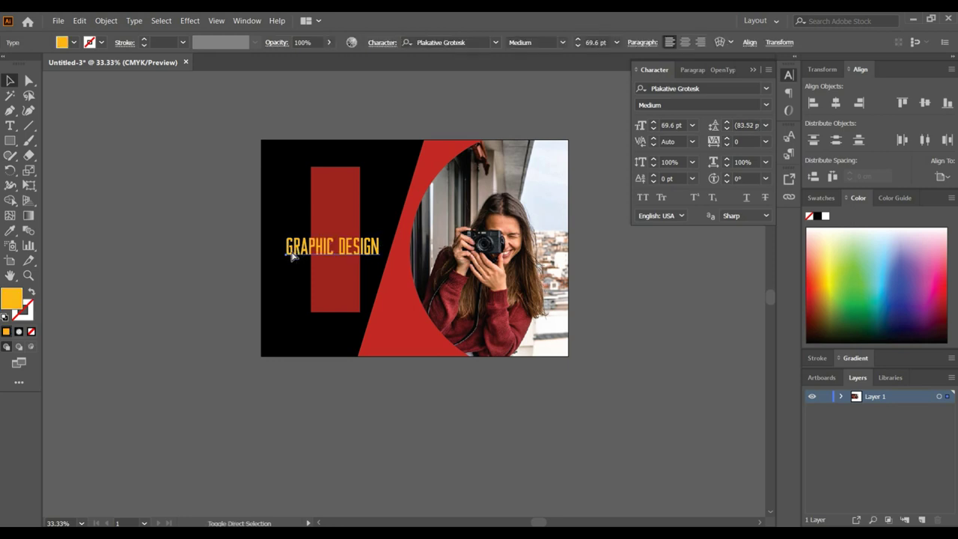
{"action": "left_click", "coordinate": [127, 163]}
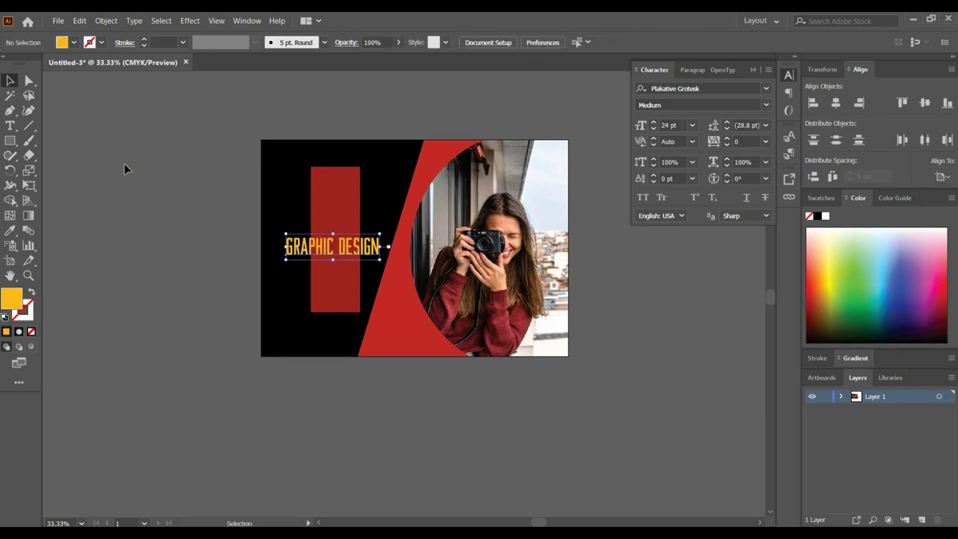
{"action": "left_click", "coordinate": [332, 190]}
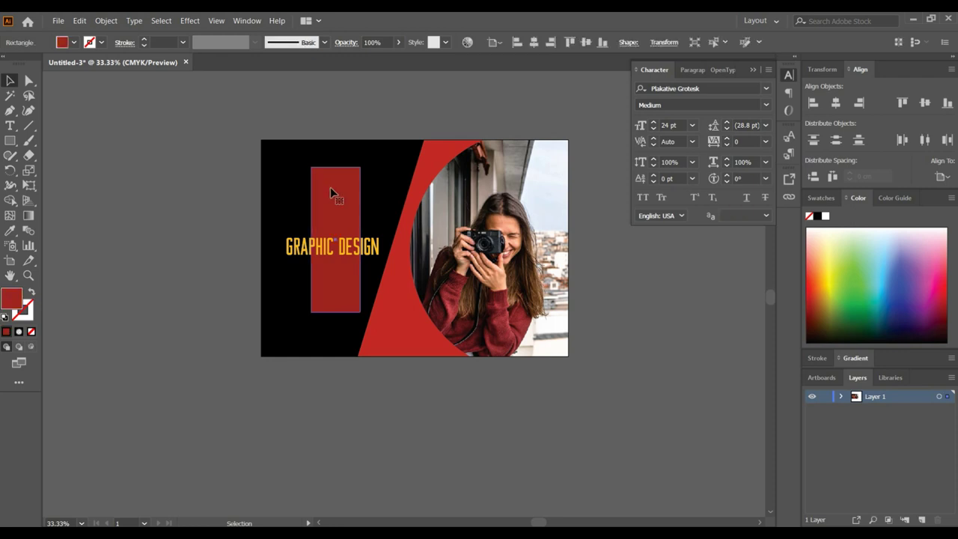
{"action": "key", "text": "Delete"}
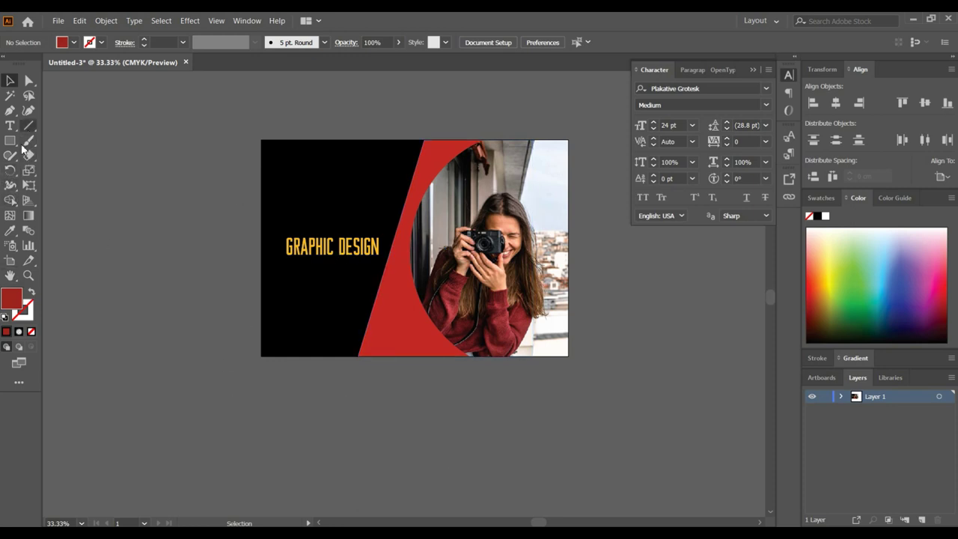
Step: Drag an area text box of sample paragraph text set in Helvetica CE Narrow 12 pt
{"action": "key", "text": "t"}
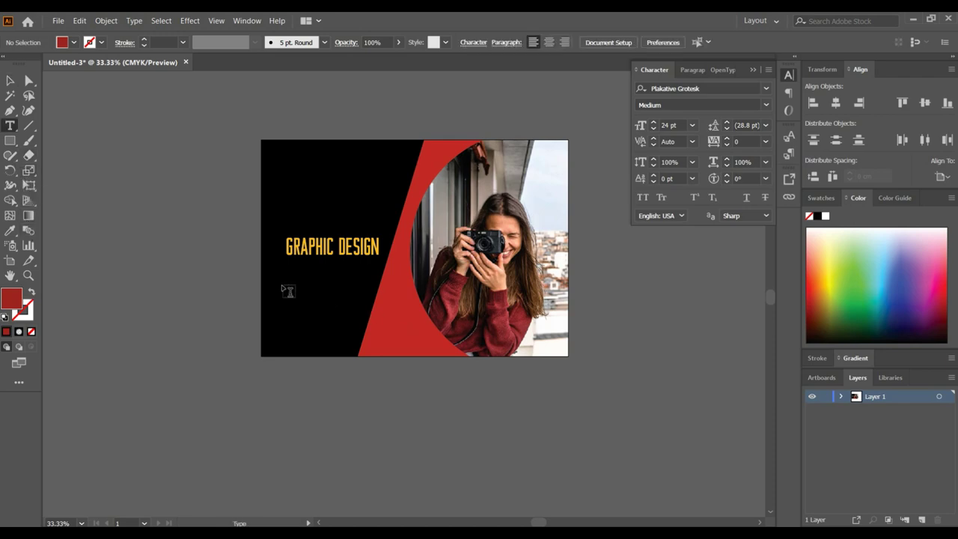
{"action": "left_click_drag", "start_coordinate": [283, 285], "coordinate": [402, 327]}
{"action": "key", "text": "ctrl+v"}
{"action": "type", "text": "hel"}
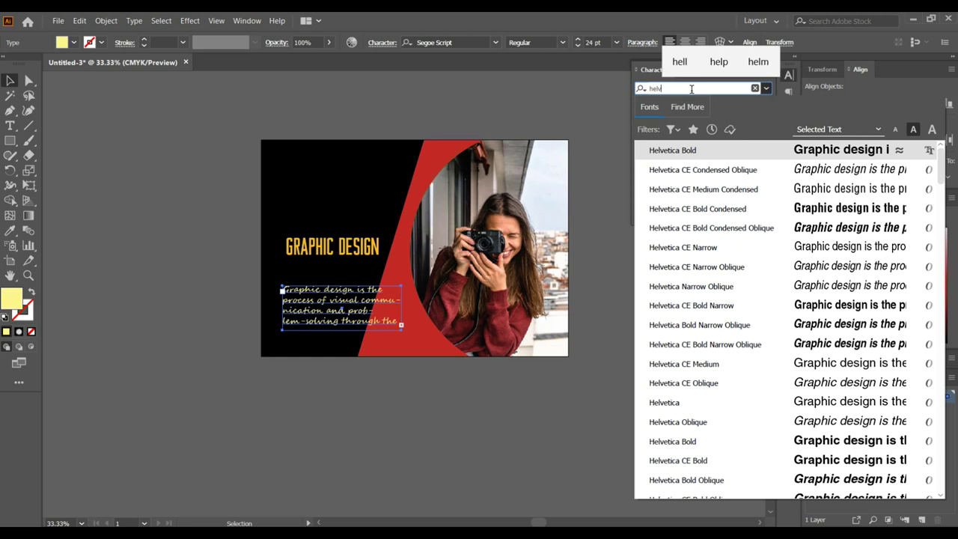
{"action": "left_click", "coordinate": [723, 247]}
{"action": "left_click", "coordinate": [692, 125]}
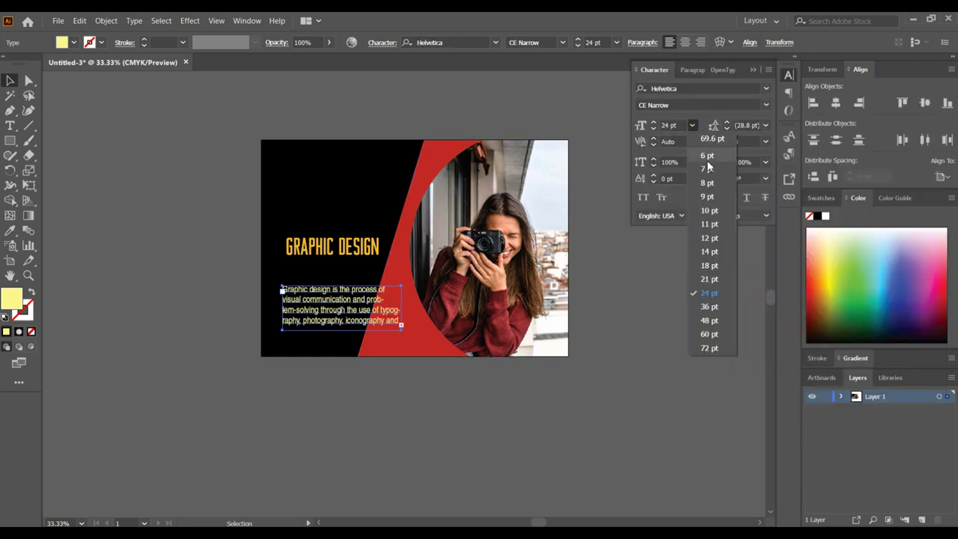
{"action": "left_click", "coordinate": [700, 217]}
Step: Loosen the paragraph's spacing to tracking 17 and leading 22 pt
{"action": "scroll", "coordinate": [381, 342], "scroll_direction": "up", "scroll_amount": 2}
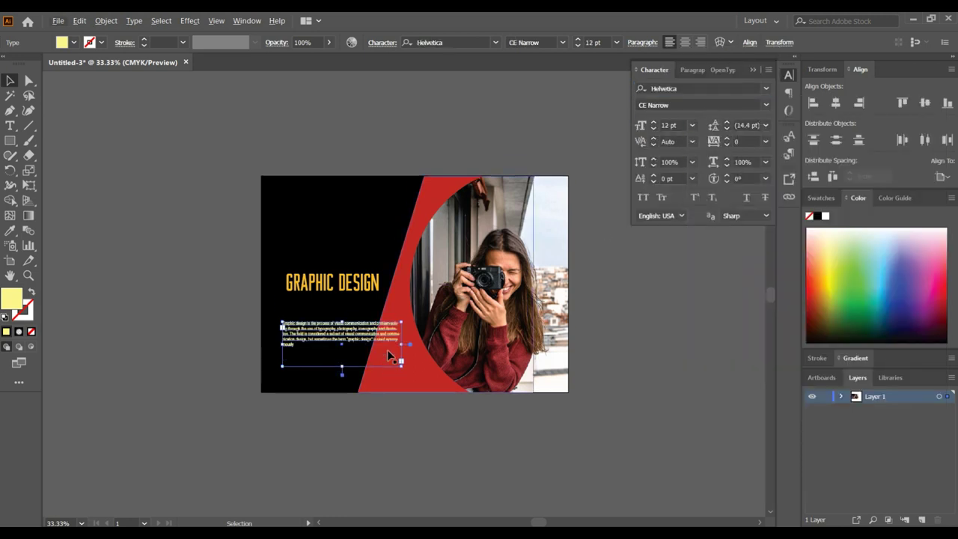
{"action": "scroll", "coordinate": [389, 355], "scroll_direction": "up", "scroll_amount": 2}
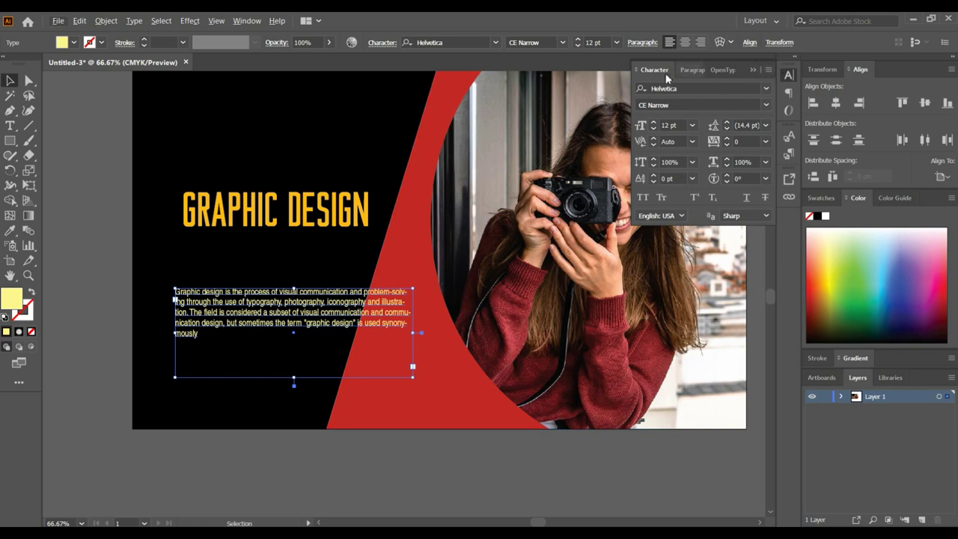
{"action": "left_click_drag", "start_coordinate": [723, 78], "coordinate": [719, 350]}
{"action": "left_click_drag", "start_coordinate": [721, 75], "coordinate": [780, 348]}
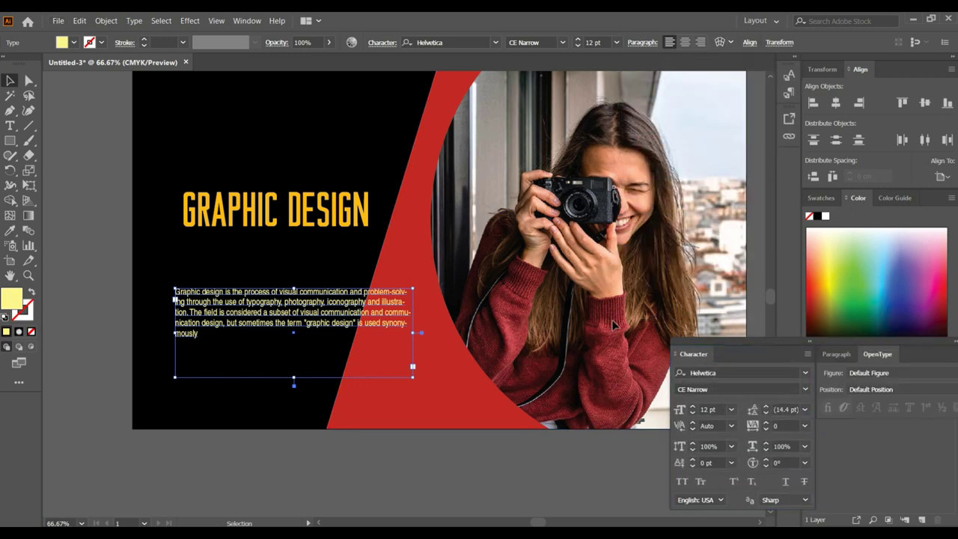
{"action": "scroll", "coordinate": [145, 299], "scroll_direction": "right", "scroll_amount": 3}
{"action": "scroll", "coordinate": [216, 357], "scroll_direction": "up", "scroll_amount": 1}
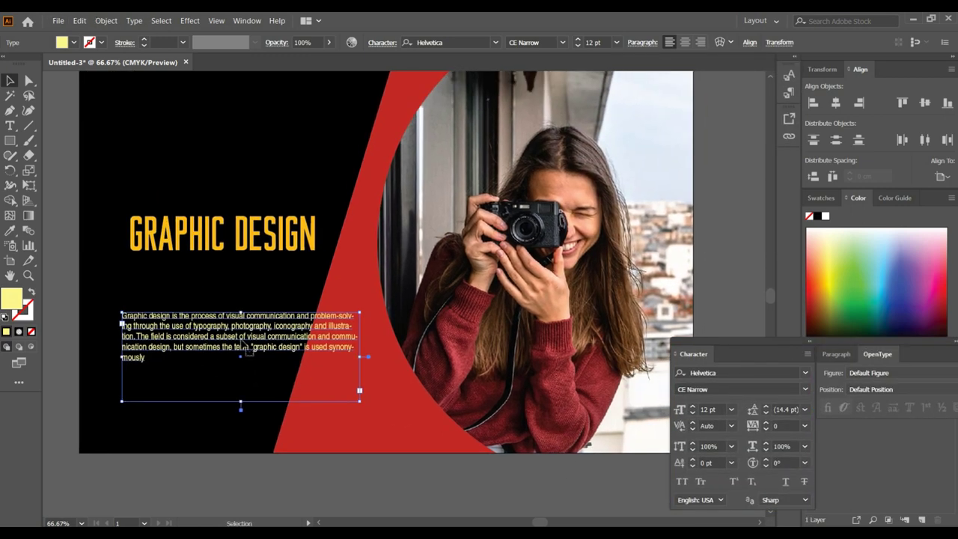
{"action": "left_click", "coordinate": [779, 425]}
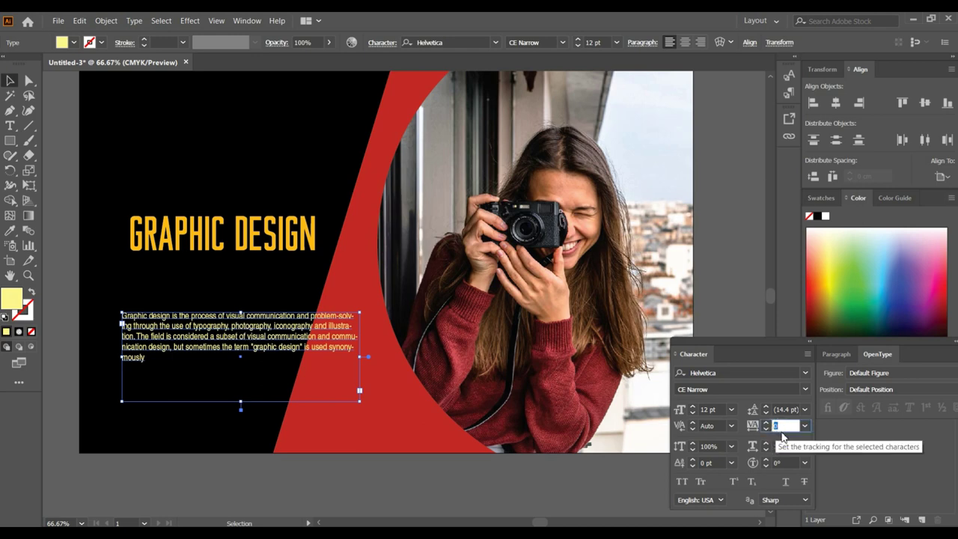
{"action": "scroll", "coordinate": [783, 426], "scroll_direction": "up", "scroll_amount": 3}
{"action": "scroll", "coordinate": [785, 426], "scroll_direction": "up", "scroll_amount": 2}
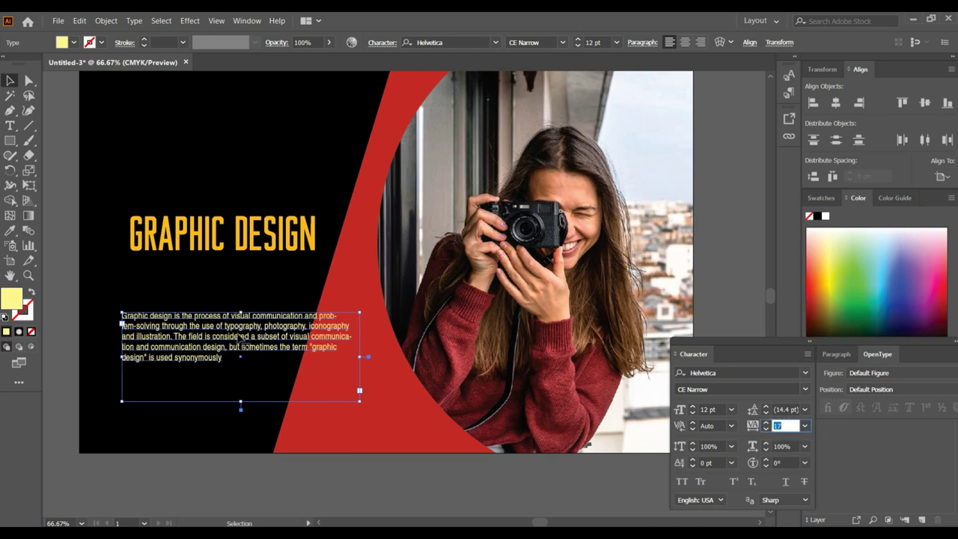
{"action": "left_click", "coordinate": [780, 409]}
{"action": "scroll", "coordinate": [782, 411], "scroll_direction": "up", "scroll_amount": 6}
{"action": "scroll", "coordinate": [783, 410], "scroll_direction": "up", "scroll_amount": 2}
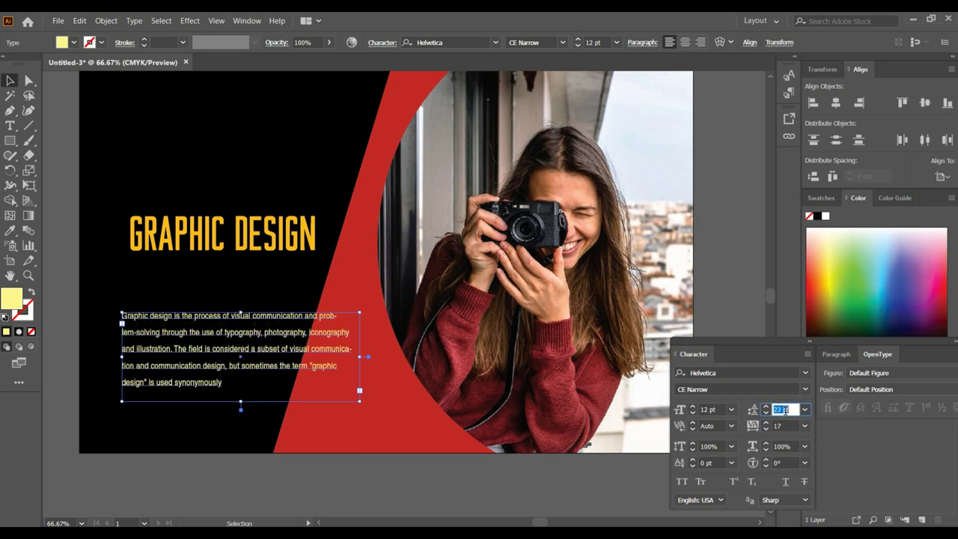
Step: Justify the paragraph with last line left and give it a 12 pt first-line indent
{"action": "left_click", "coordinate": [832, 355]}
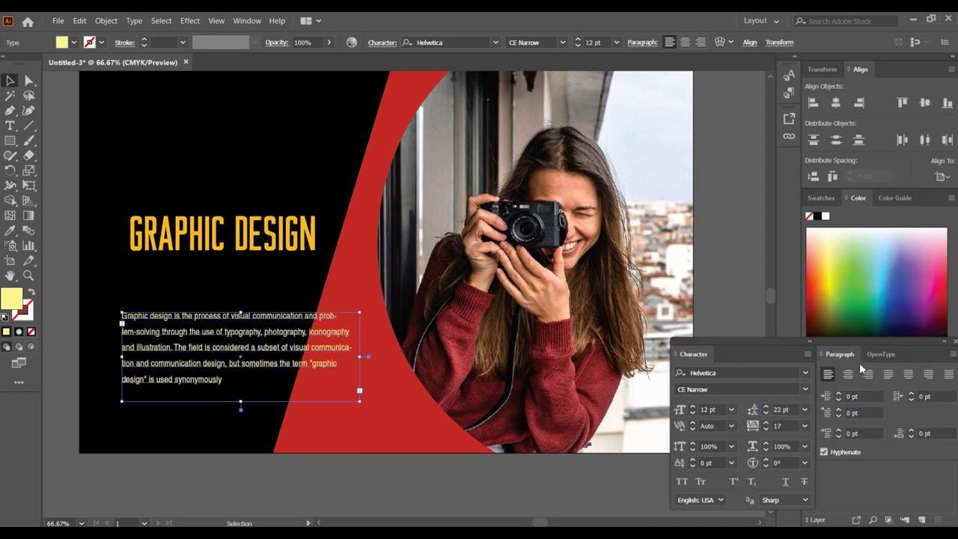
{"action": "left_click", "coordinate": [247, 20]}
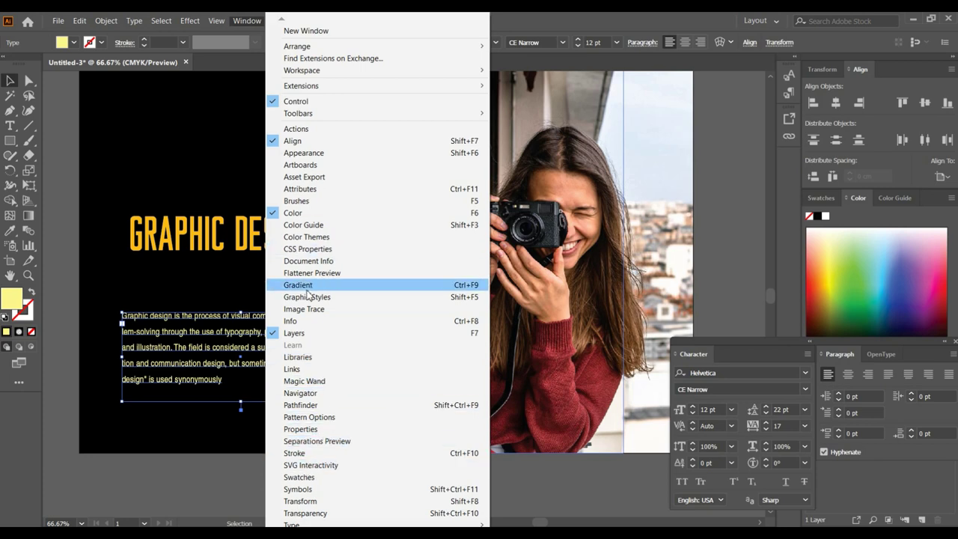
{"action": "scroll", "coordinate": [278, 520], "scroll_direction": "down", "scroll_amount": 3}
{"action": "scroll", "coordinate": [277, 520], "scroll_direction": "down", "scroll_amount": 1}
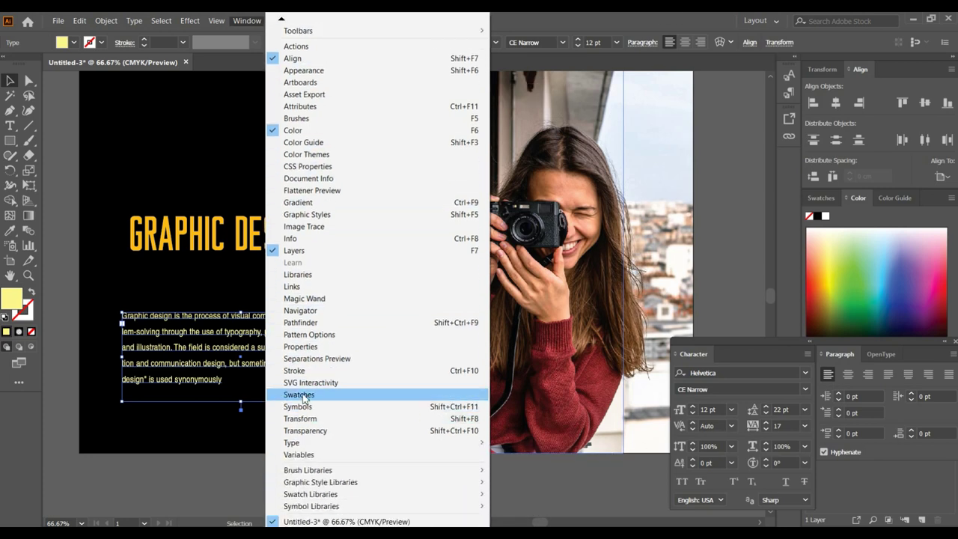
{"action": "left_click", "coordinate": [663, 30]}
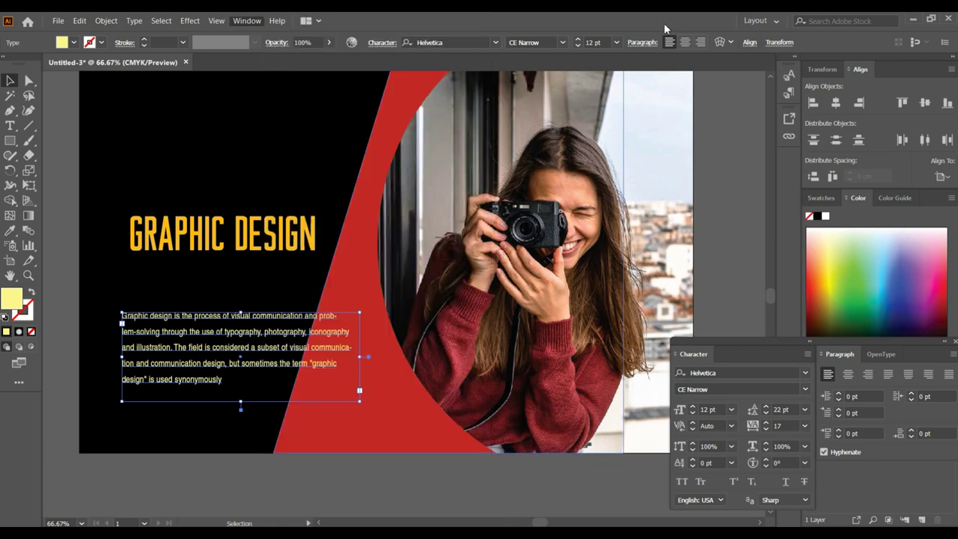
{"action": "left_click", "coordinate": [889, 376]}
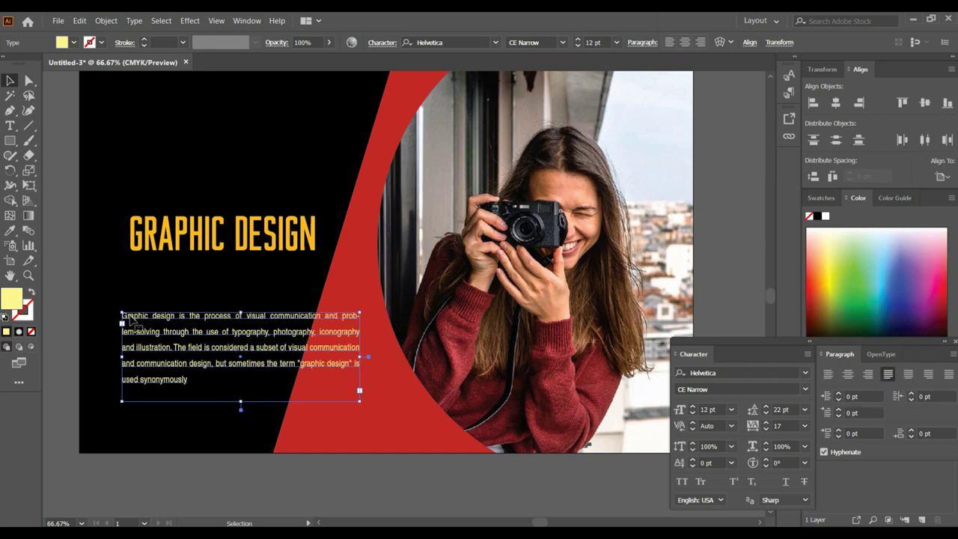
{"action": "left_click", "coordinate": [861, 413]}
{"action": "scroll", "coordinate": [861, 412], "scroll_direction": "up", "scroll_amount": 10}
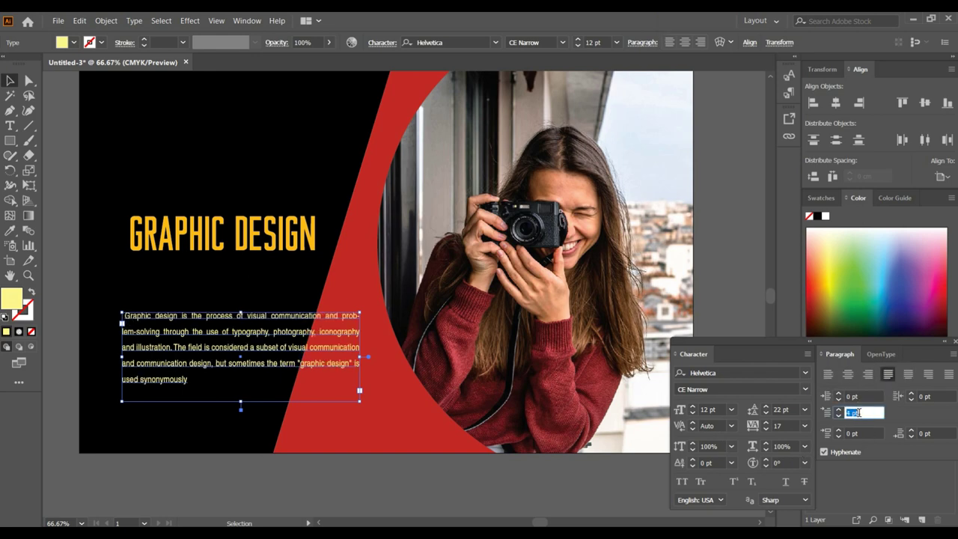
{"action": "left_click", "coordinate": [223, 467]}
{"action": "scroll", "coordinate": [224, 475], "scroll_direction": "down", "scroll_amount": 2}
{"action": "left_click_drag", "start_coordinate": [264, 476], "coordinate": [372, 479]}
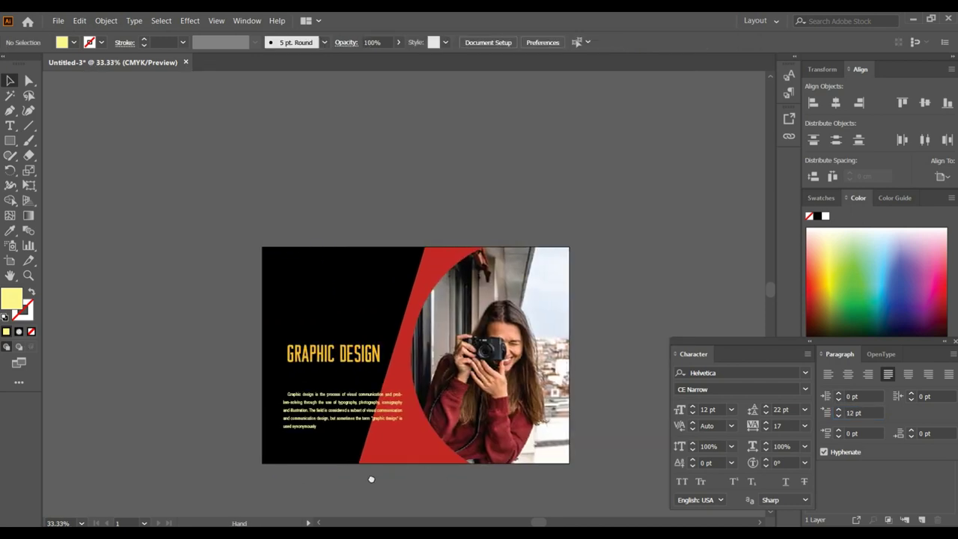
Step: Nudge the GRAPHIC DESIGN headline 0.39 cm right and 0.66 cm up
{"action": "scroll", "coordinate": [341, 414], "scroll_direction": "up", "scroll_amount": 1}
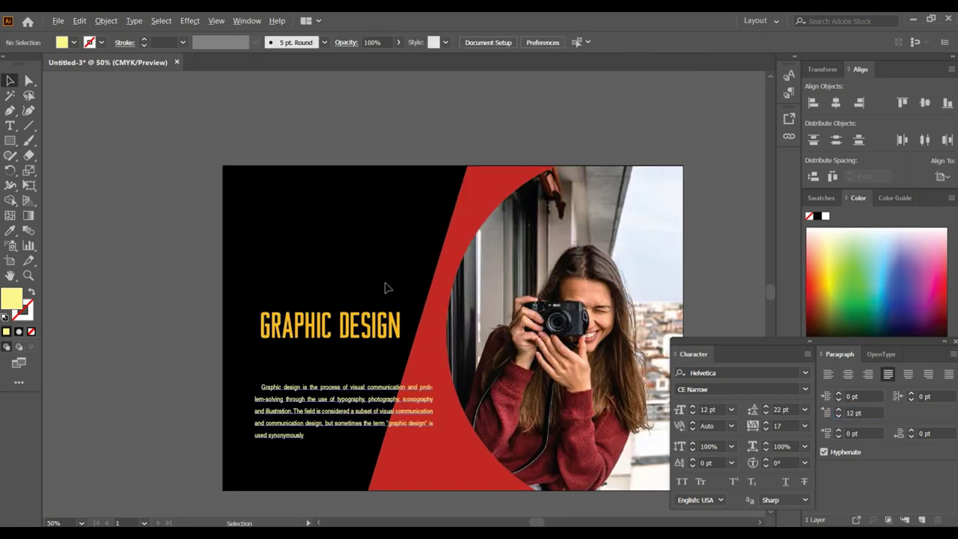
{"action": "mouse_move", "coordinate": [379, 335]}
{"action": "left_mouse_down"}
{"action": "mouse_move", "coordinate": [385, 318]}
{"action": "mouse_move", "coordinate": [381, 338]}
{"action": "left_mouse_up"}
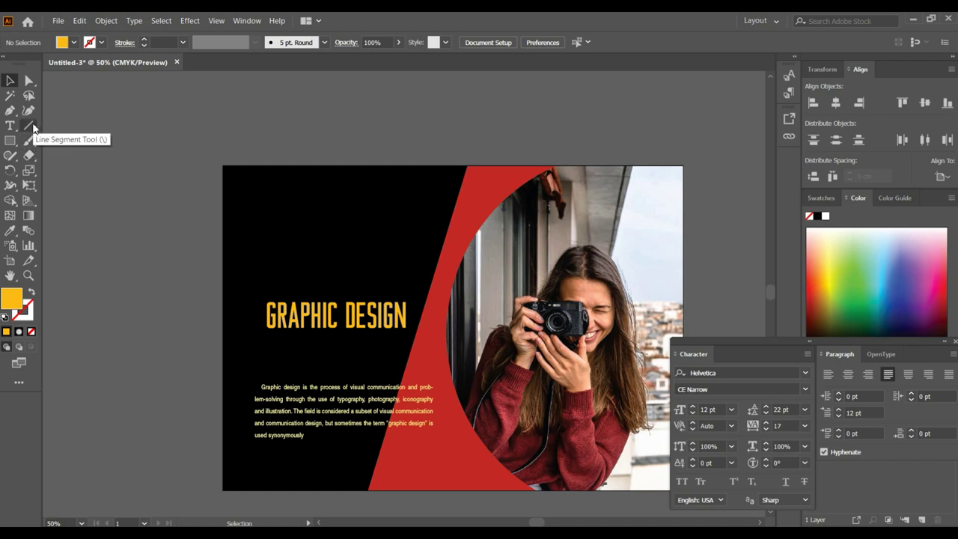
{"action": "key", "text": "p"}
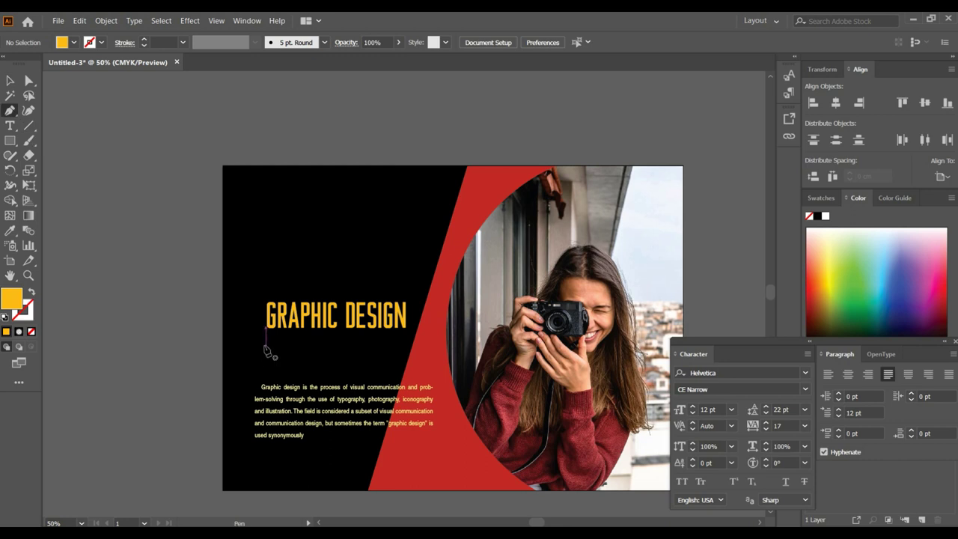
Step: Draw a straight 1 pt yellow line with no fill just under the GRAPHIC DESIGN headline
{"action": "left_click", "coordinate": [265, 346]}
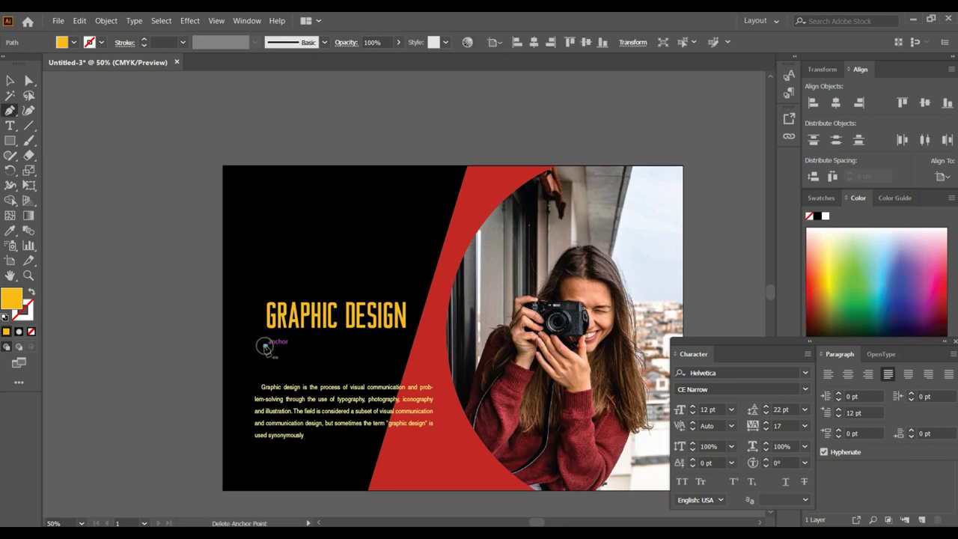
{"action": "left_click", "coordinate": [414, 347], "text": "shift"}
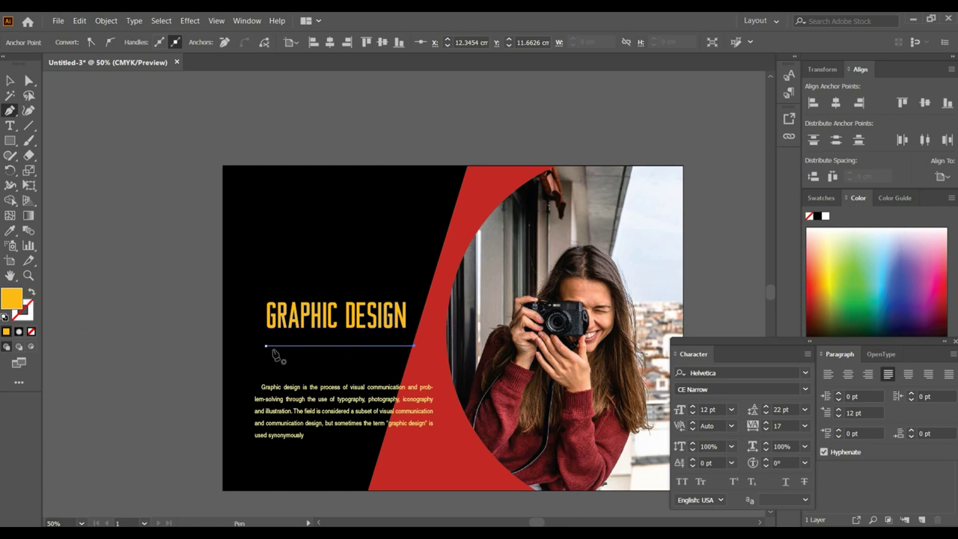
{"action": "left_click", "coordinate": [31, 291]}
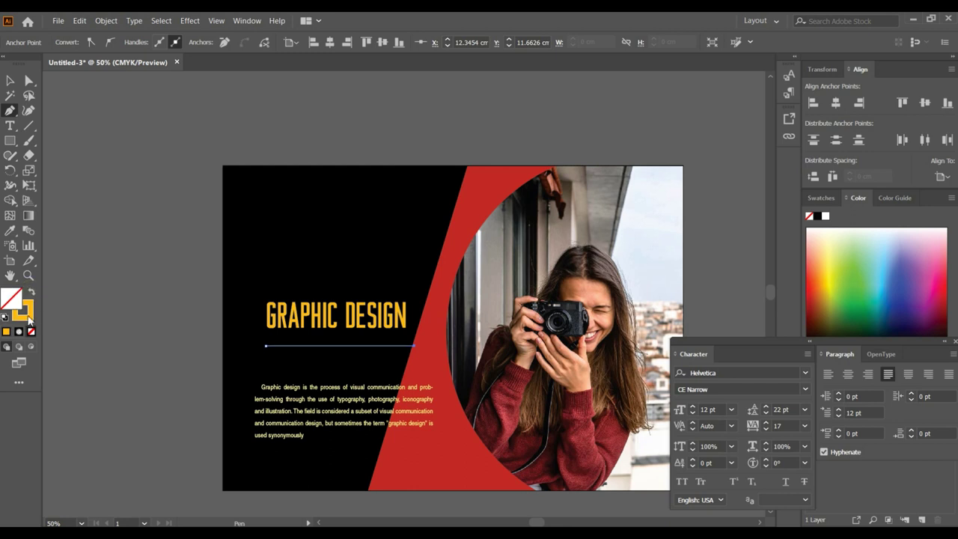
{"action": "left_click", "coordinate": [10, 81]}
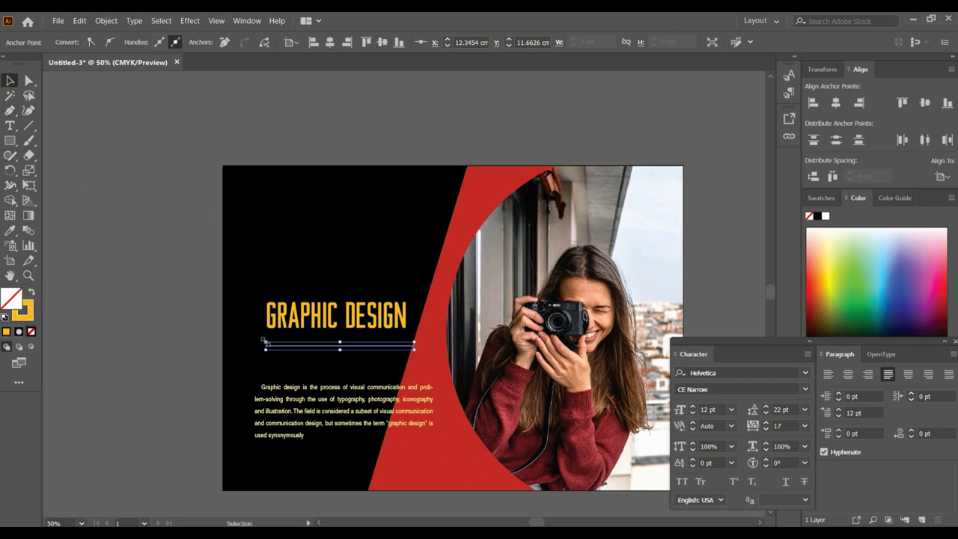
{"action": "left_click", "coordinate": [389, 371]}
{"action": "left_click", "coordinate": [370, 345]}
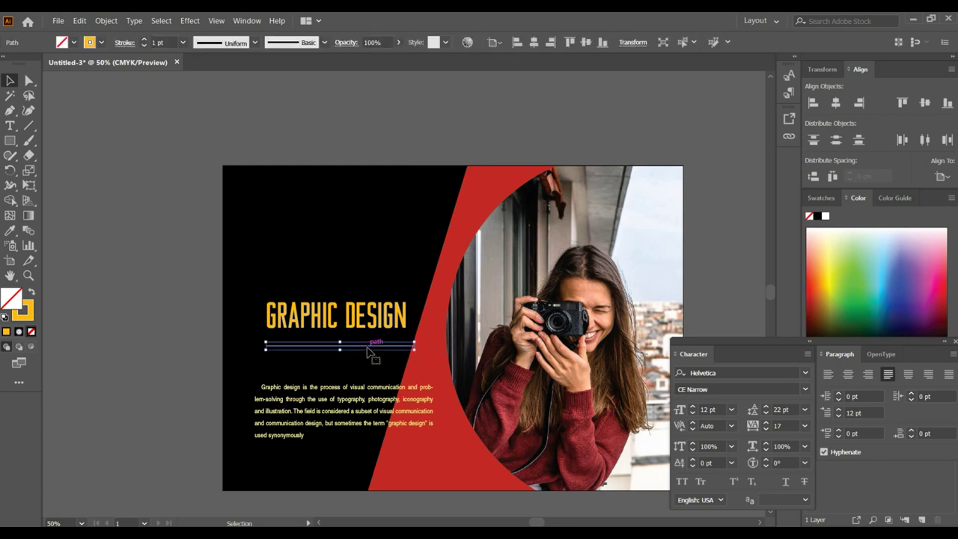
Step: Try a 10 pt stroke on the yellow line, then return it to 1 pt
{"action": "left_click", "coordinate": [183, 42]}
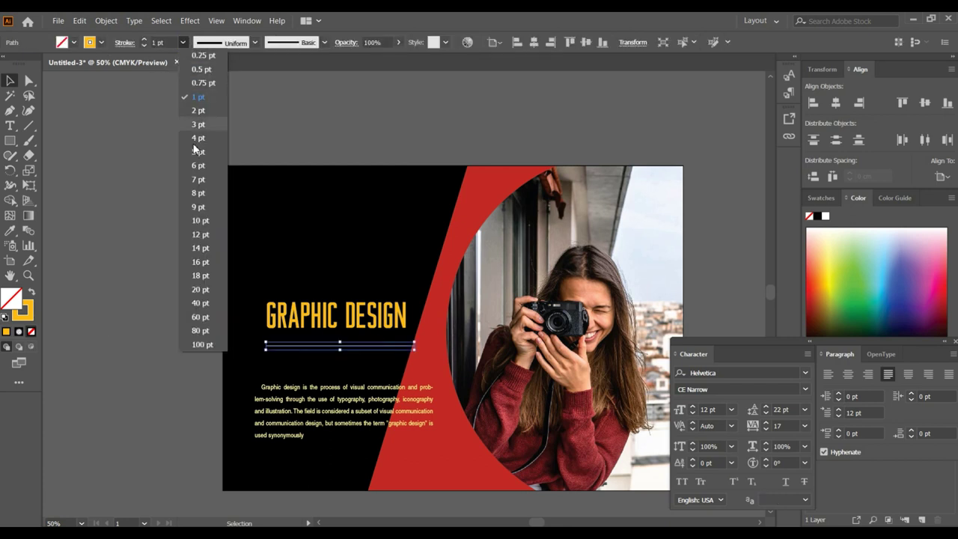
{"action": "left_click", "coordinate": [203, 220]}
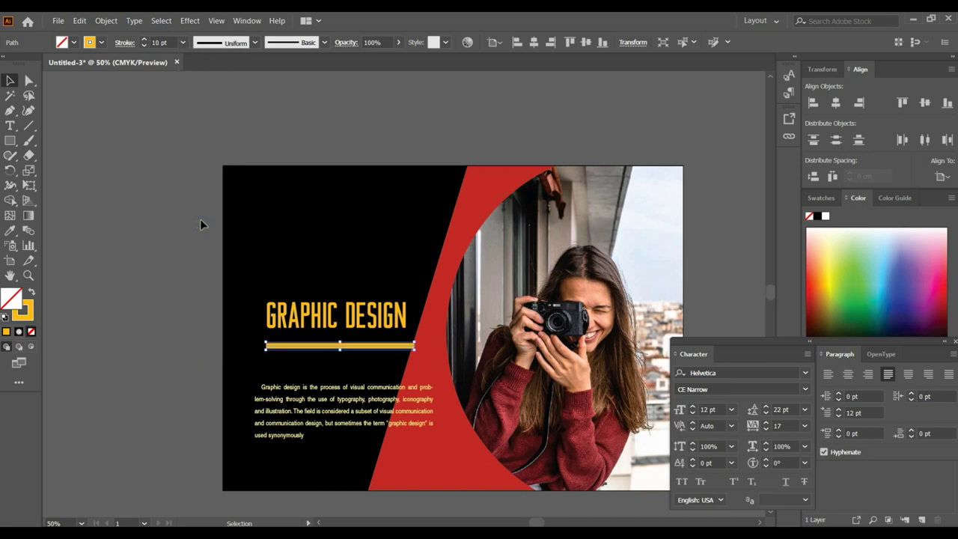
{"action": "left_click", "coordinate": [183, 42]}
{"action": "left_click", "coordinate": [204, 97]}
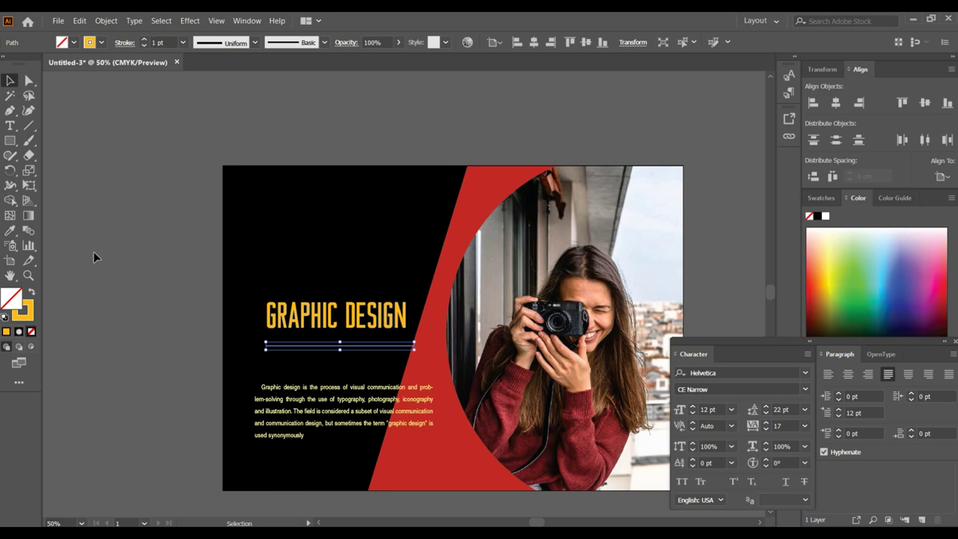
{"action": "left_click", "coordinate": [73, 258]}
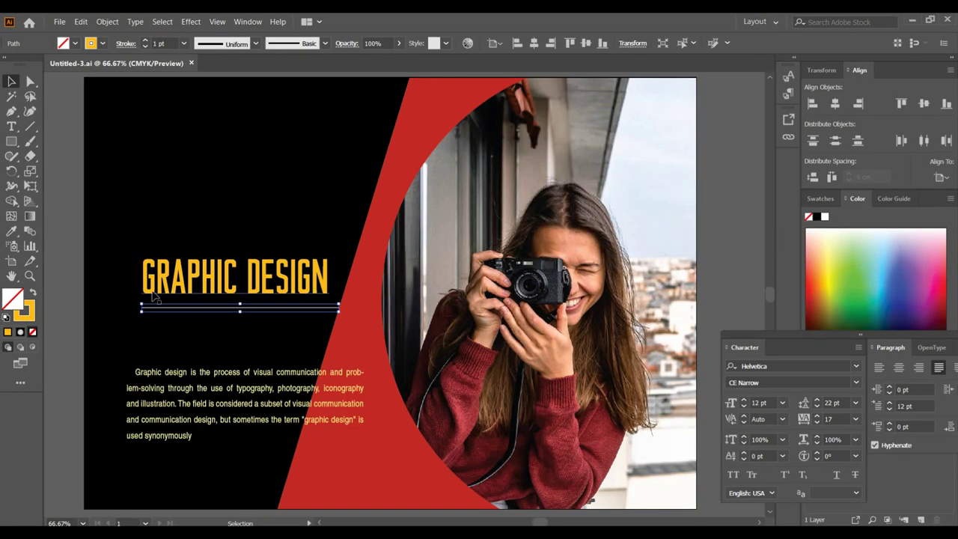
Step: Alt-drag a copy of the yellow line above the GRAPHIC DESIGN heading
{"action": "left_click", "coordinate": [288, 326]}
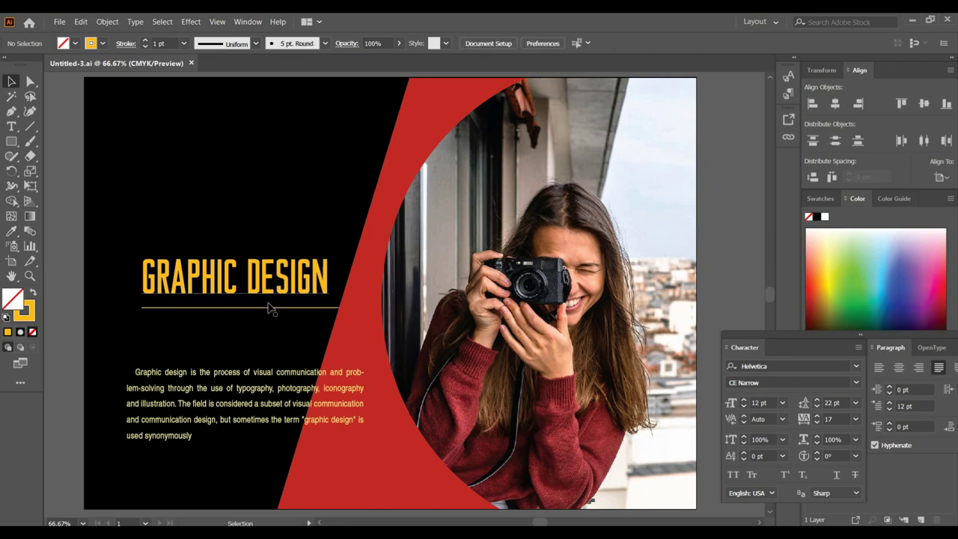
{"action": "left_click_drag", "start_coordinate": [269, 305], "coordinate": [272, 242]}
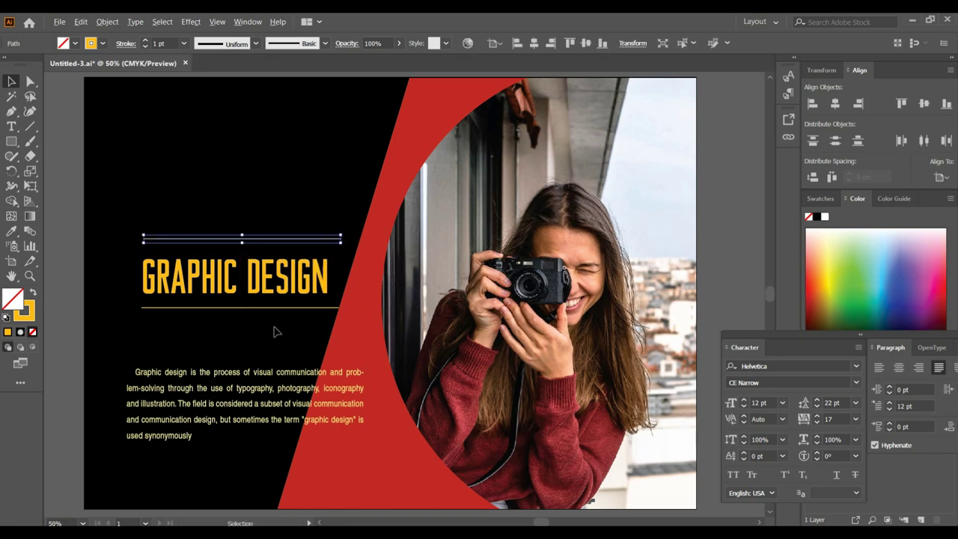
{"action": "key", "text": "ctrl+minus"}
{"action": "left_click_drag", "start_coordinate": [293, 490], "coordinate": [395, 499]}
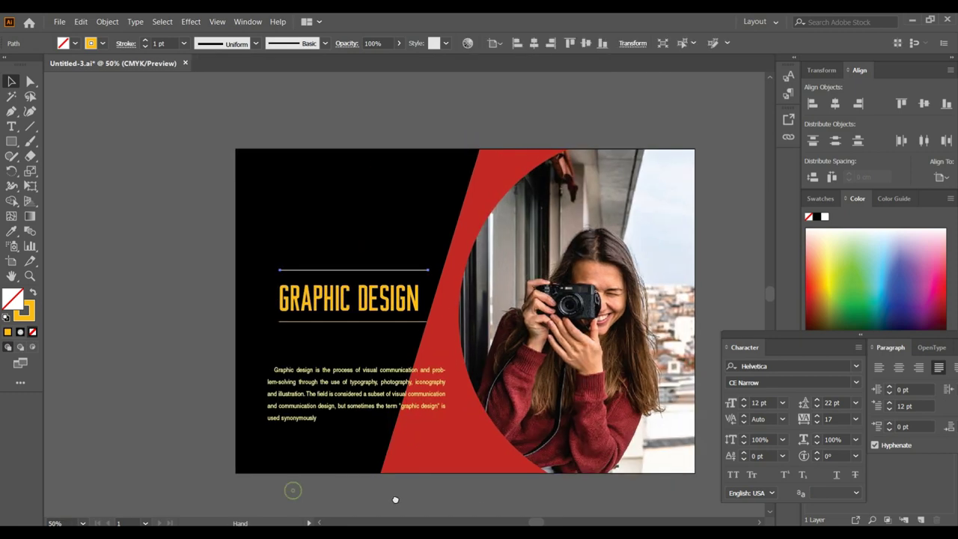
{"action": "left_click", "coordinate": [171, 247]}
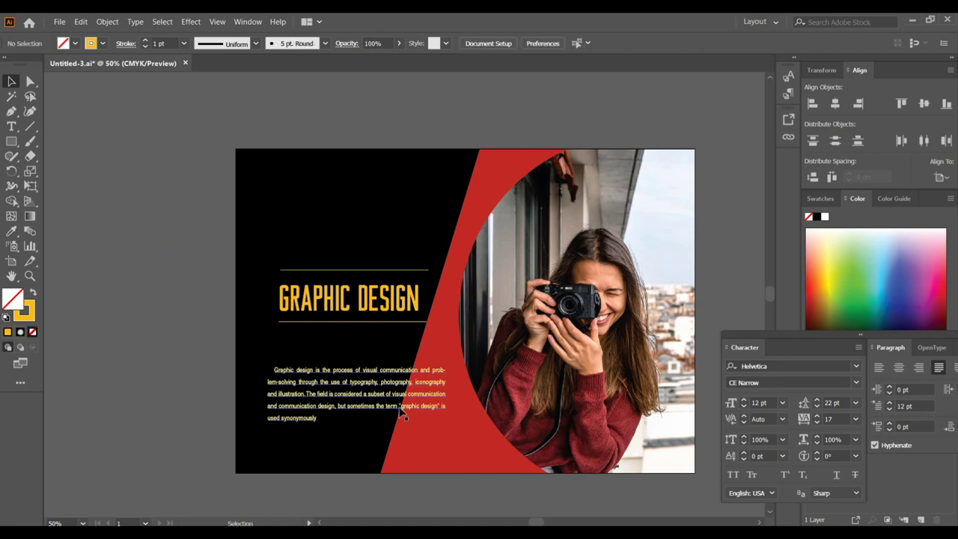
Step: Shift the GRAPHIC DESIGN heading and its two yellow lines slightly left
{"action": "scroll", "coordinate": [175, 259], "scroll_direction": "right", "scroll_amount": 2}
{"action": "left_click_drag", "start_coordinate": [294, 217], "coordinate": [323, 289]}
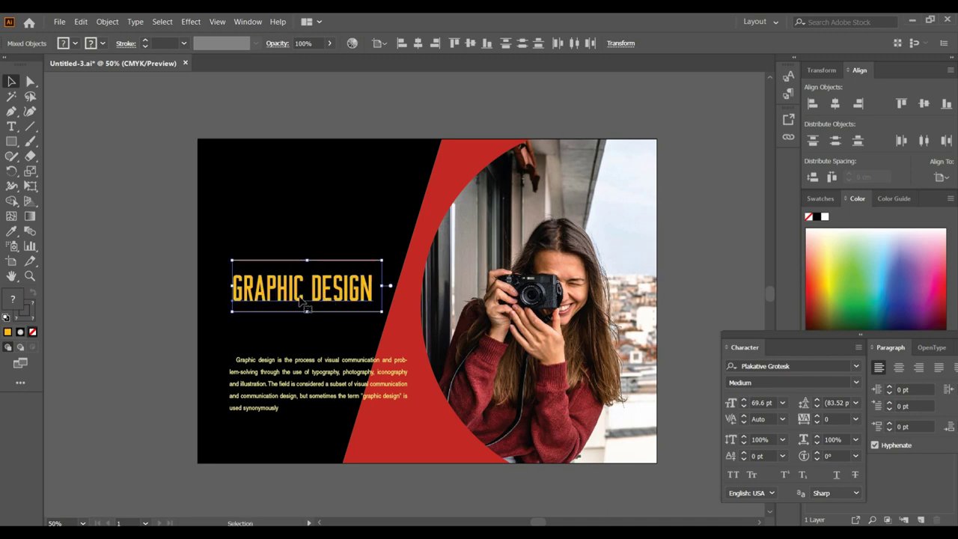
{"action": "left_click", "coordinate": [146, 259]}
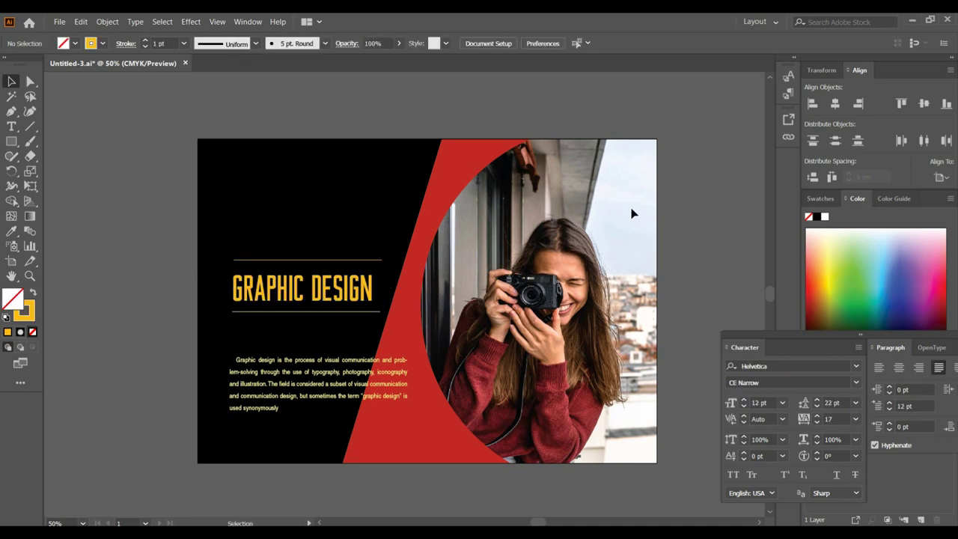
Step: Move the body paragraph 3.24 cm down, near the artboard's bottom edge
{"action": "left_click_drag", "start_coordinate": [293, 367], "coordinate": [285, 416]}
{"action": "left_click_drag", "start_coordinate": [239, 471], "coordinate": [236, 463]}
{"action": "left_click", "coordinate": [157, 468]}
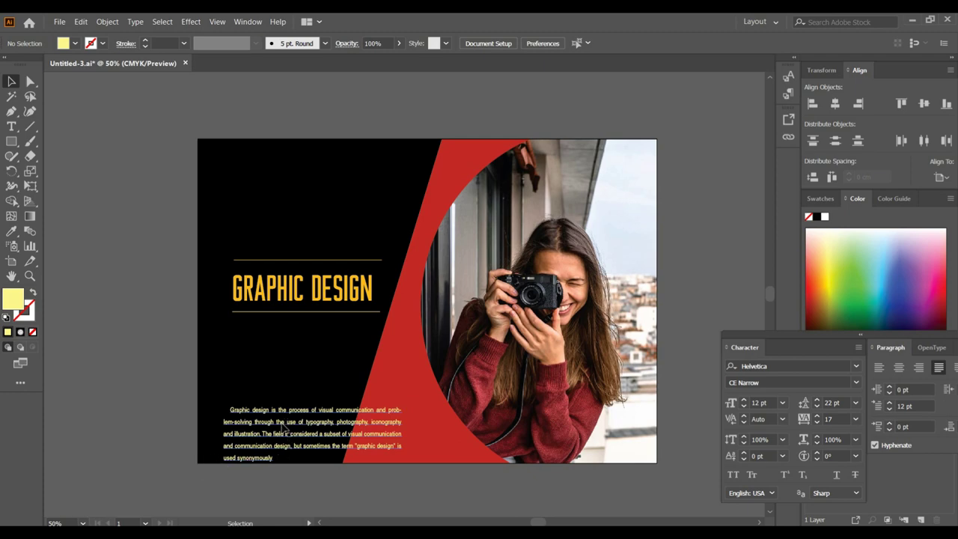
Step: Raise the body paragraph slightly, then paste the slanted shape and send it behind the red band
{"action": "left_click_drag", "start_coordinate": [283, 413], "coordinate": [285, 407]}
{"action": "left_click_drag", "start_coordinate": [130, 402], "coordinate": [335, 381]}
{"action": "key", "text": "ctrl+v"}
{"action": "key", "text": "a"}
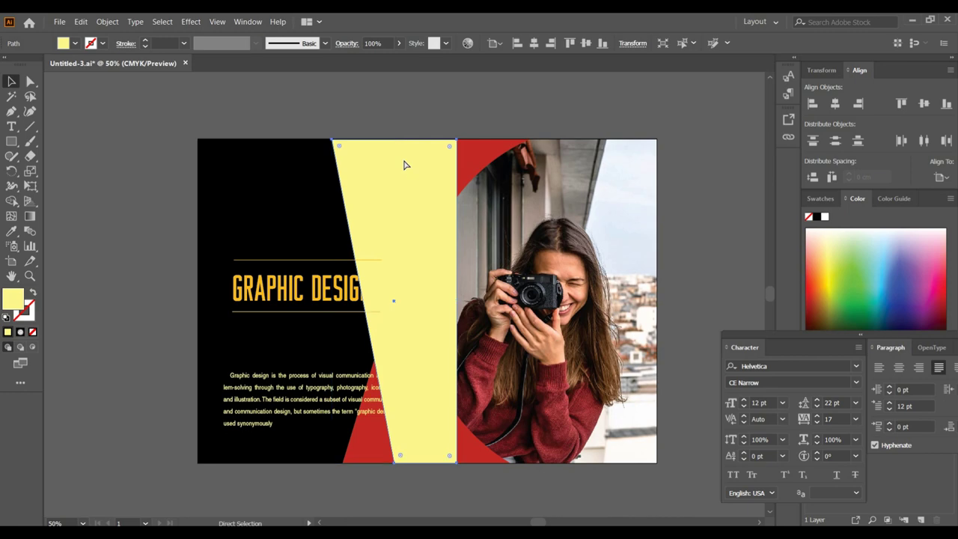
{"action": "key", "text": "ctrl+bracketleft"}
{"action": "key", "text": "ctrl+bracketleft"}
{"action": "key", "text": "ctrl+bracketleft"}
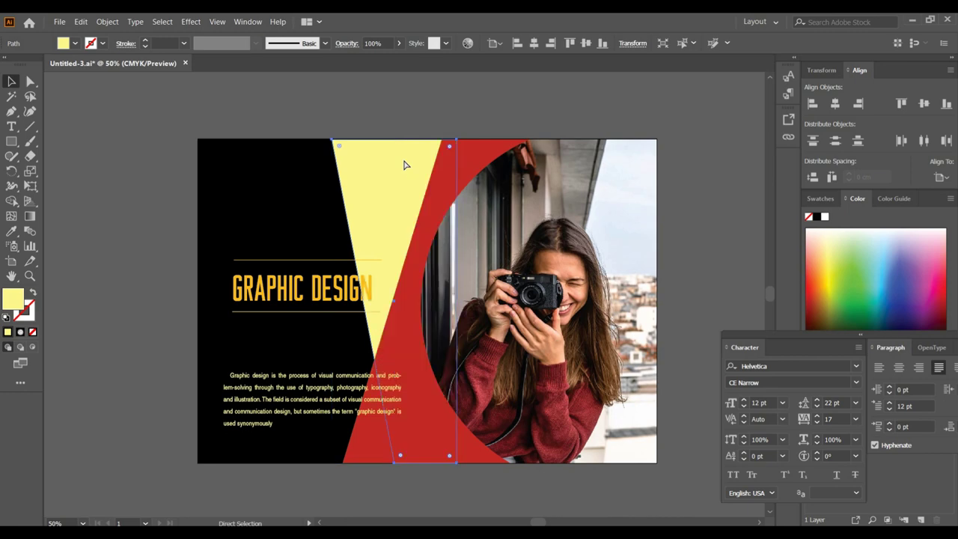
Step: Fill the slanted band with a dark navy colour
{"action": "left_click", "coordinate": [894, 292]}
{"action": "left_click_drag", "start_coordinate": [927, 306], "coordinate": [871, 317]}
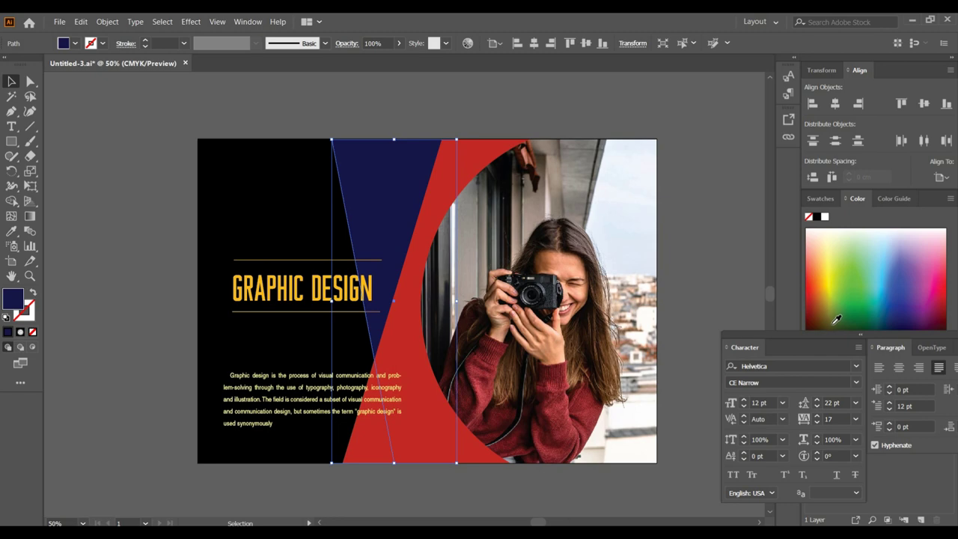
{"action": "left_click", "coordinate": [97, 243]}
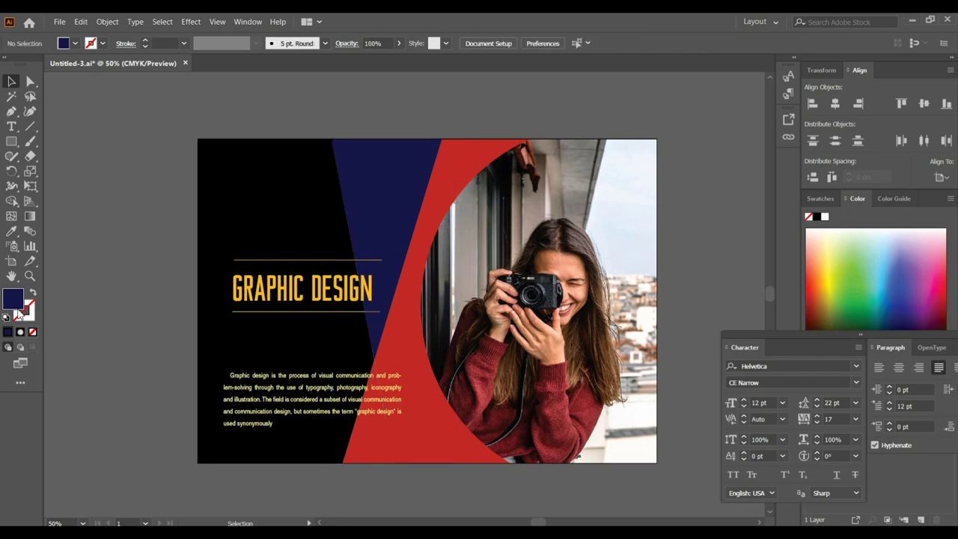
{"action": "left_click", "coordinate": [376, 158]}
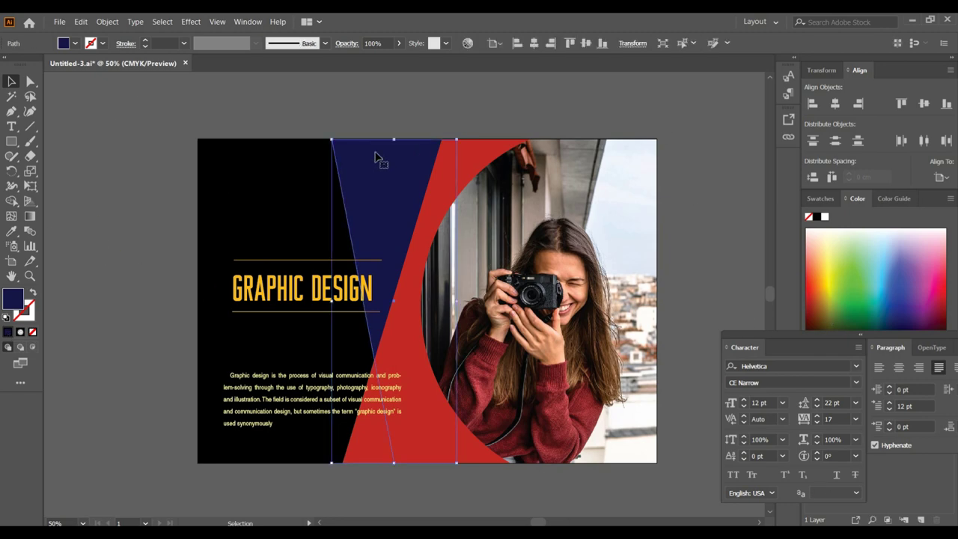
{"action": "left_click", "coordinate": [387, 112]}
Step: Align the navy band to the artboard's top edge
{"action": "scroll", "coordinate": [390, 150], "scroll_direction": "up", "scroll_amount": 2}
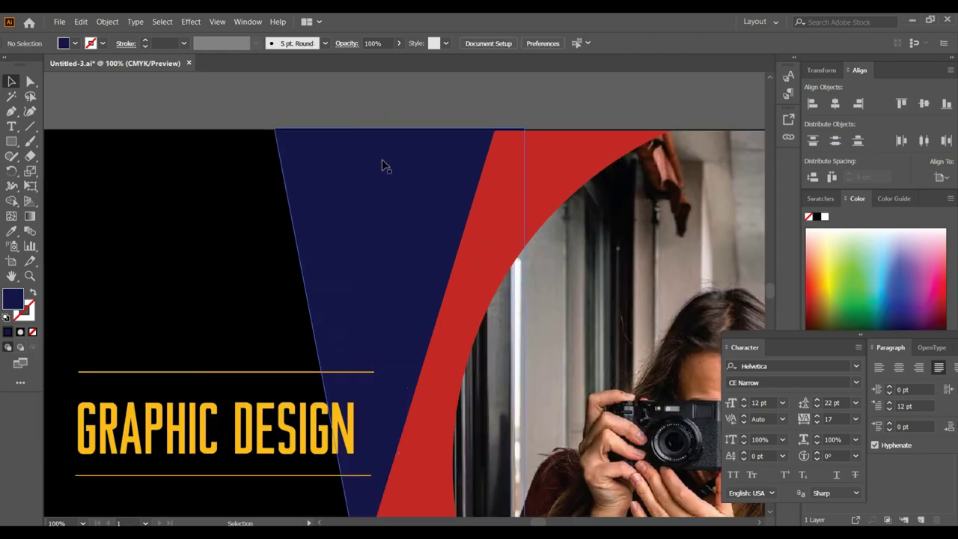
{"action": "scroll", "coordinate": [378, 203], "scroll_direction": "down", "scroll_amount": 2}
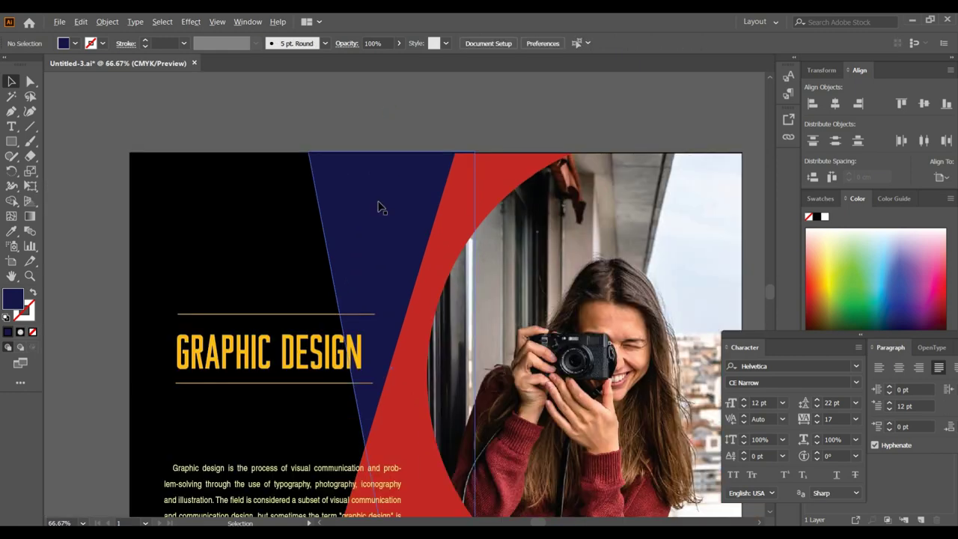
{"action": "left_click", "coordinate": [379, 205]}
{"action": "left_click", "coordinate": [940, 177]}
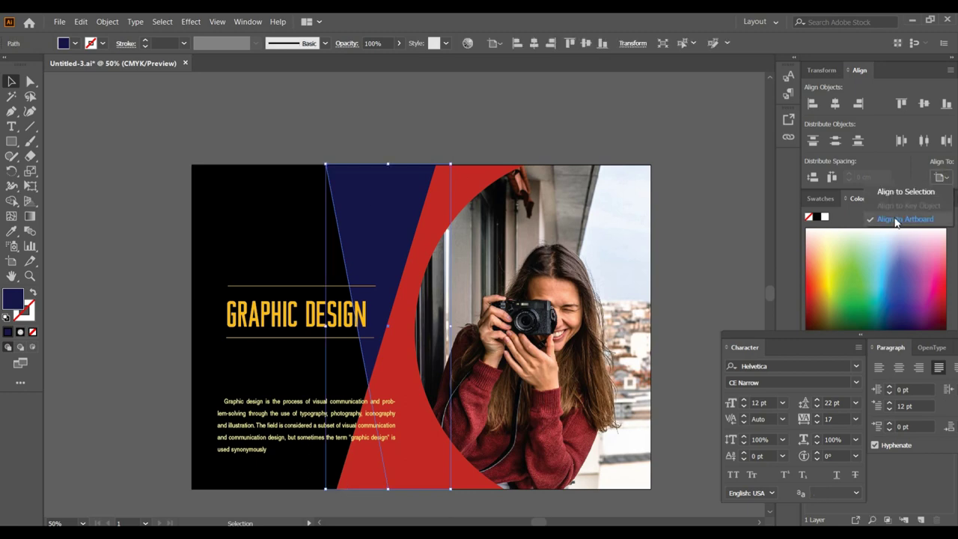
{"action": "left_click", "coordinate": [903, 104]}
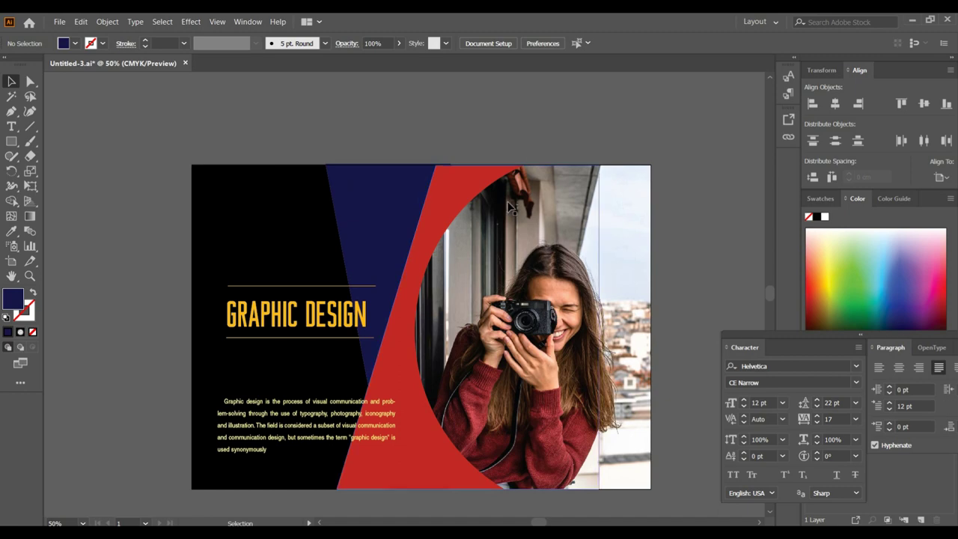
{"action": "left_click_drag", "start_coordinate": [406, 175], "coordinate": [402, 175]}
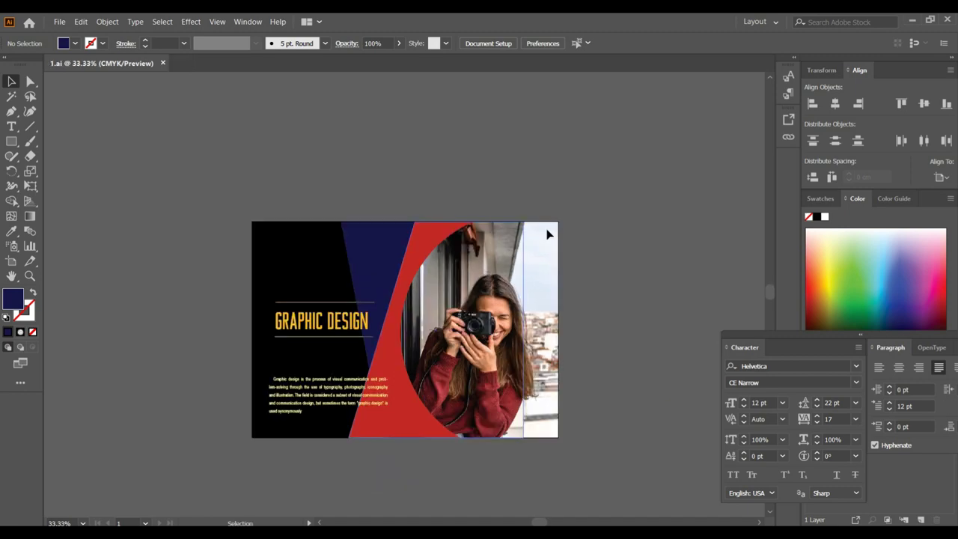
{"action": "left_click", "coordinate": [60, 24]}
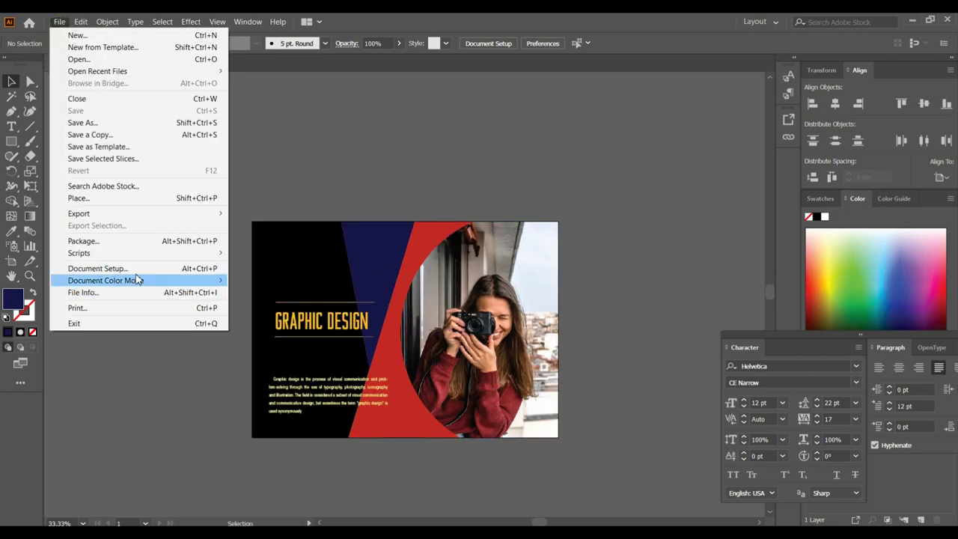
Step: Save the layout as g.ai in Illustrator format, accepting the default Illustrator options
{"action": "left_click", "coordinate": [98, 124]}
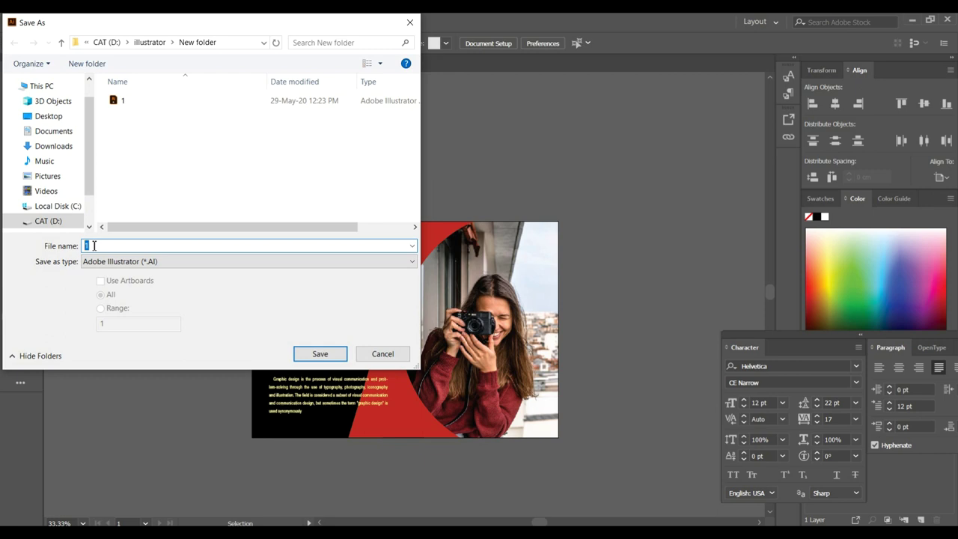
{"action": "type", "text": "g"}
{"action": "left_click", "coordinate": [321, 362]}
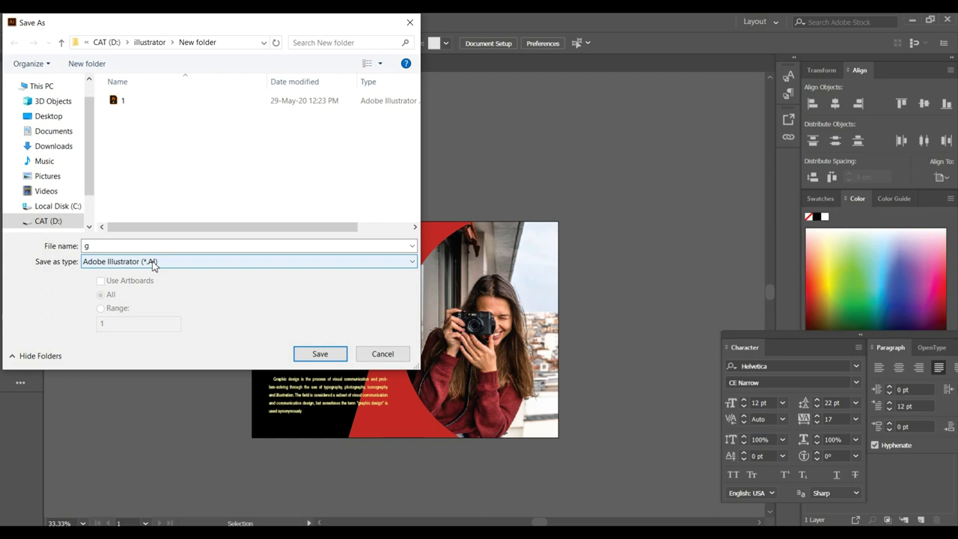
{"action": "left_click", "coordinate": [314, 353]}
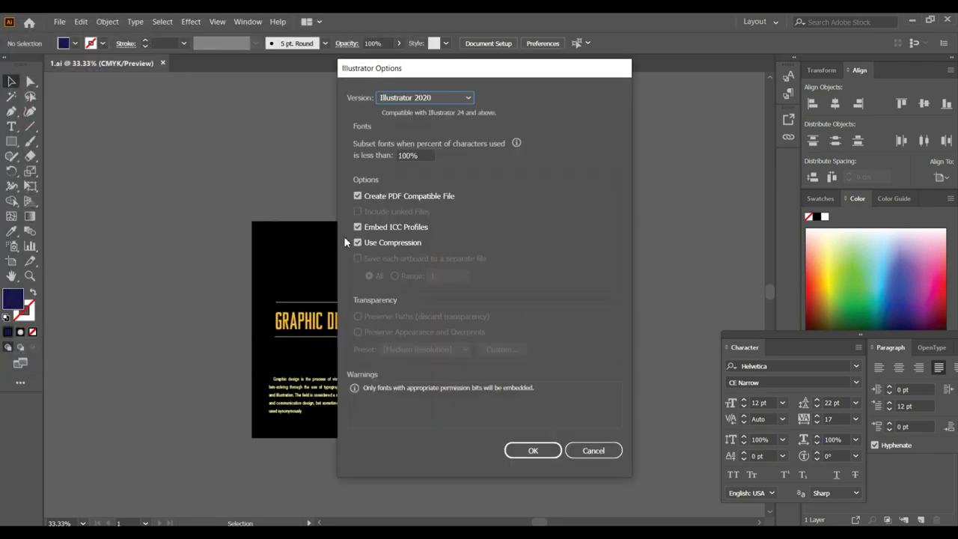
{"action": "left_click", "coordinate": [533, 451]}
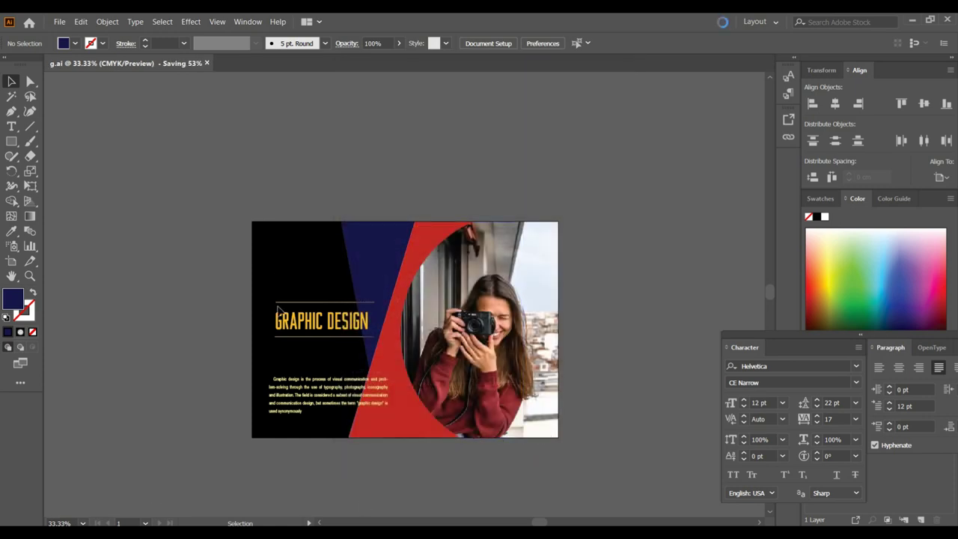
Step: Save g as an Adobe PDF to reach the Save Adobe PDF settings dialog
{"action": "left_click", "coordinate": [59, 22]}
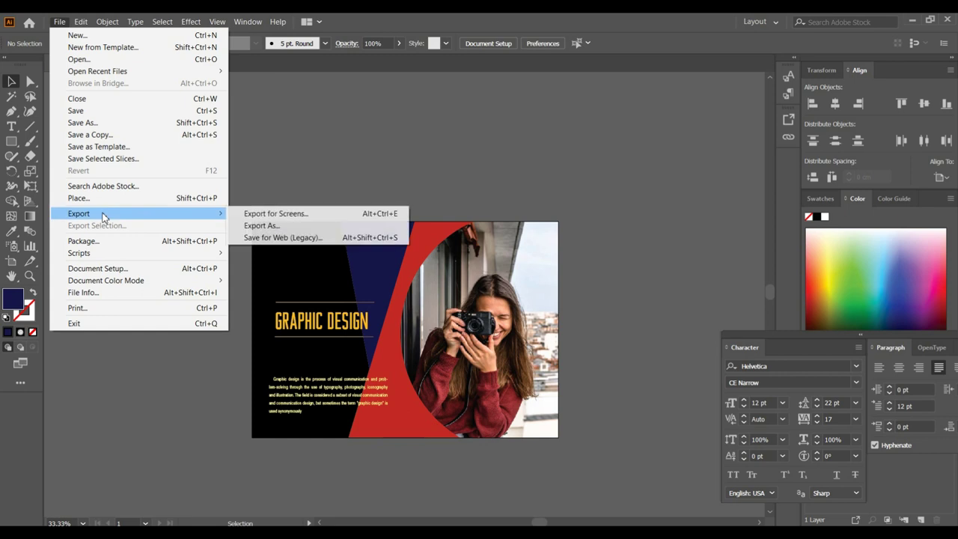
{"action": "left_click", "coordinate": [96, 124]}
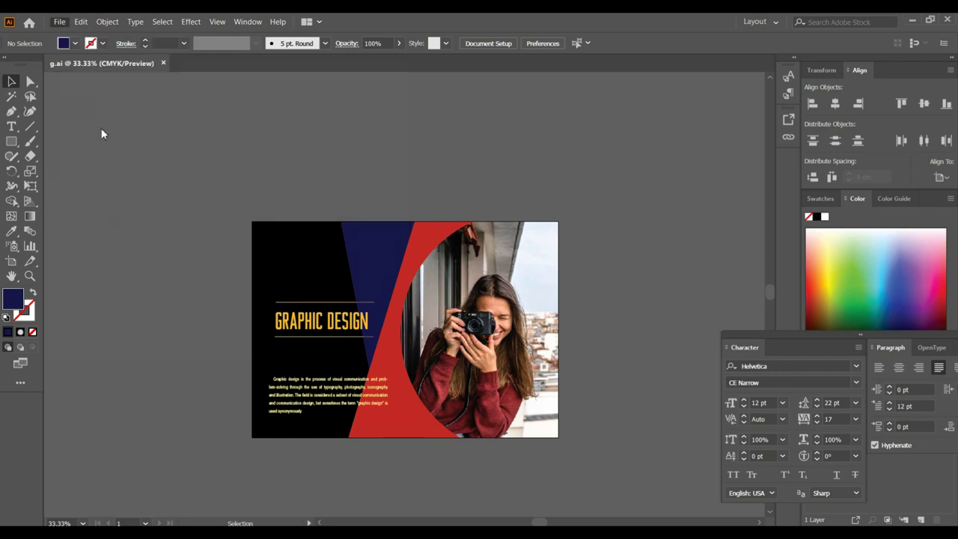
{"action": "left_click", "coordinate": [183, 265]}
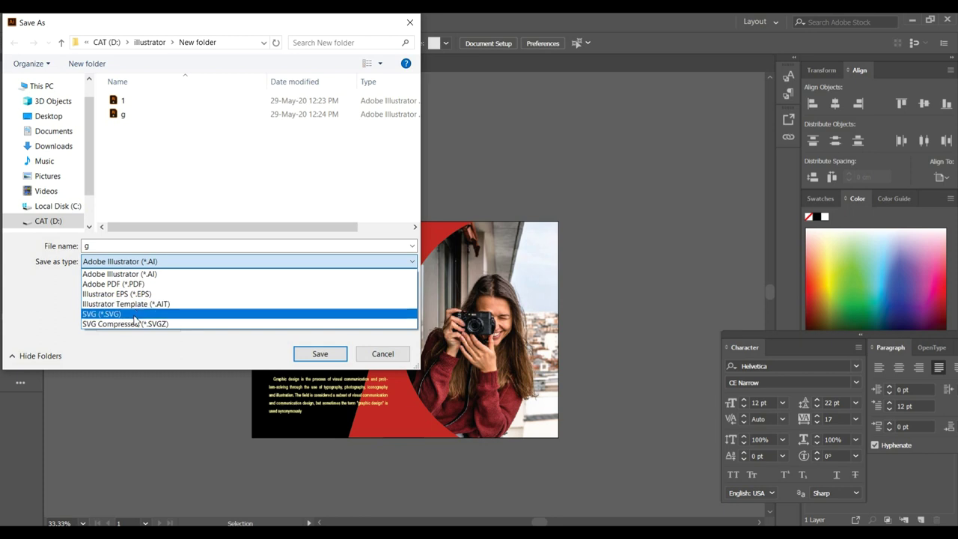
{"action": "left_click", "coordinate": [124, 284]}
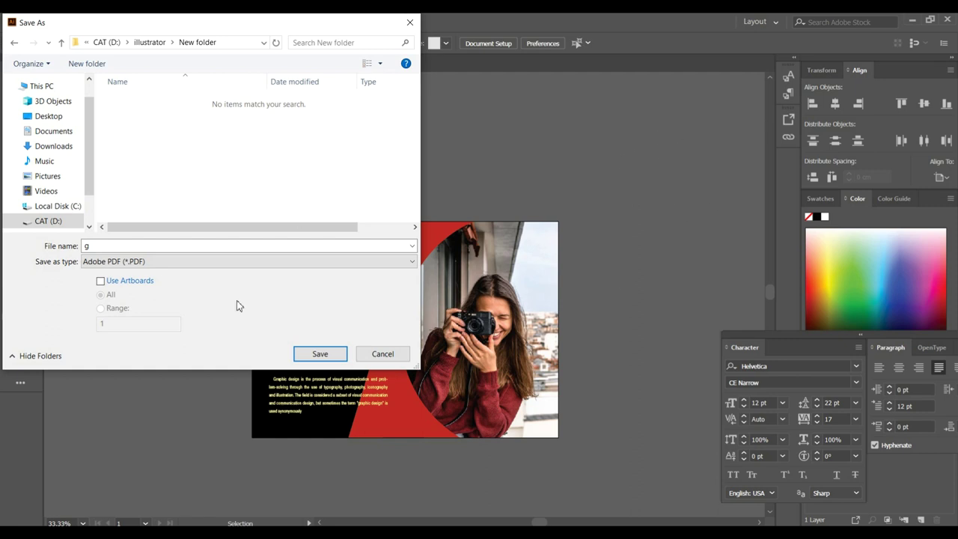
{"action": "left_click", "coordinate": [100, 282]}
{"action": "left_click", "coordinate": [321, 356]}
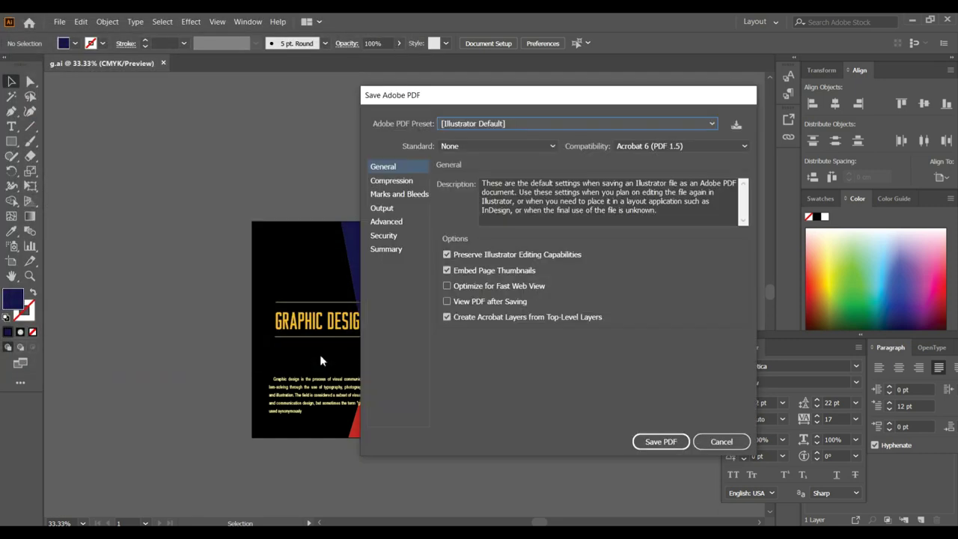
{"action": "left_click_drag", "start_coordinate": [554, 91], "coordinate": [420, 102]}
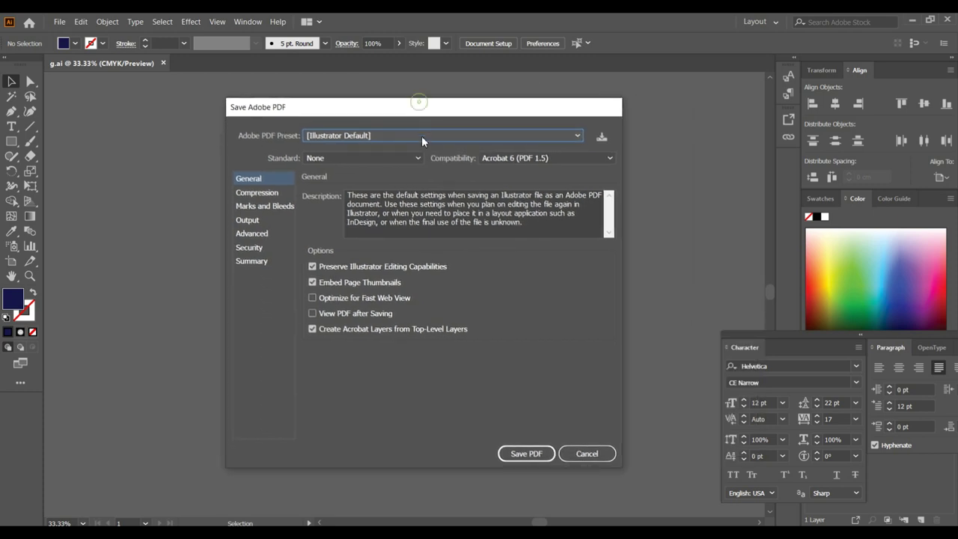
Step: Save g.pdf with the [Smallest File Size] preset and View PDF after Saving enabled
{"action": "left_click", "coordinate": [565, 135]}
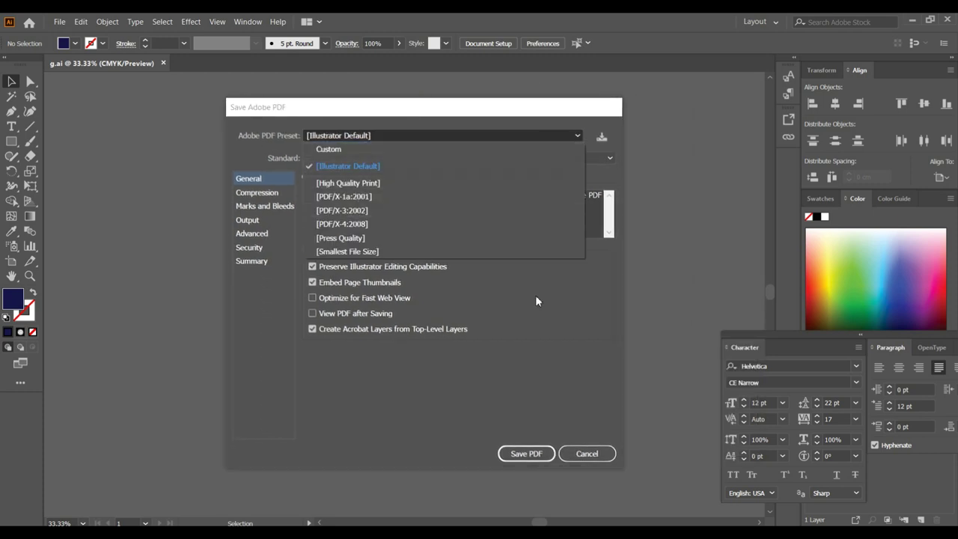
{"action": "left_click", "coordinate": [341, 240]}
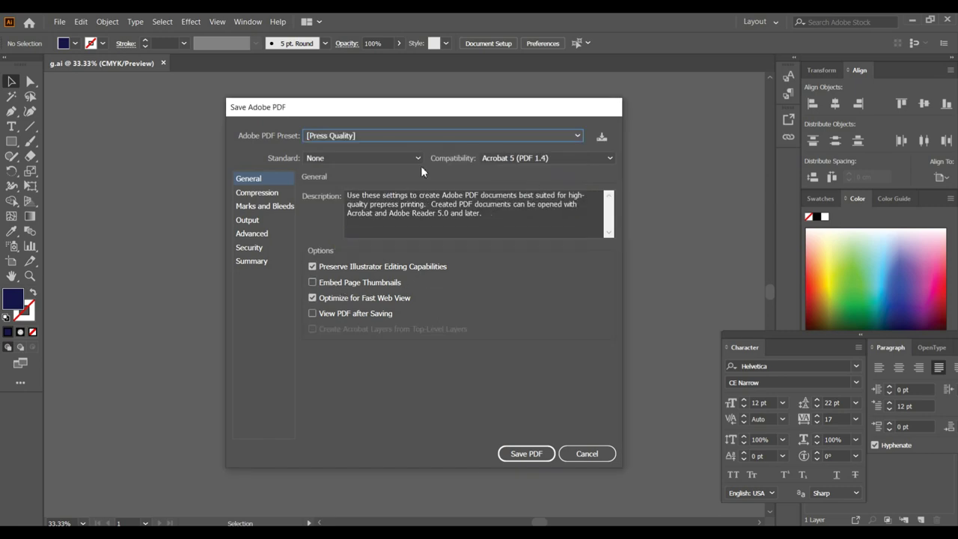
{"action": "left_click", "coordinate": [517, 136]}
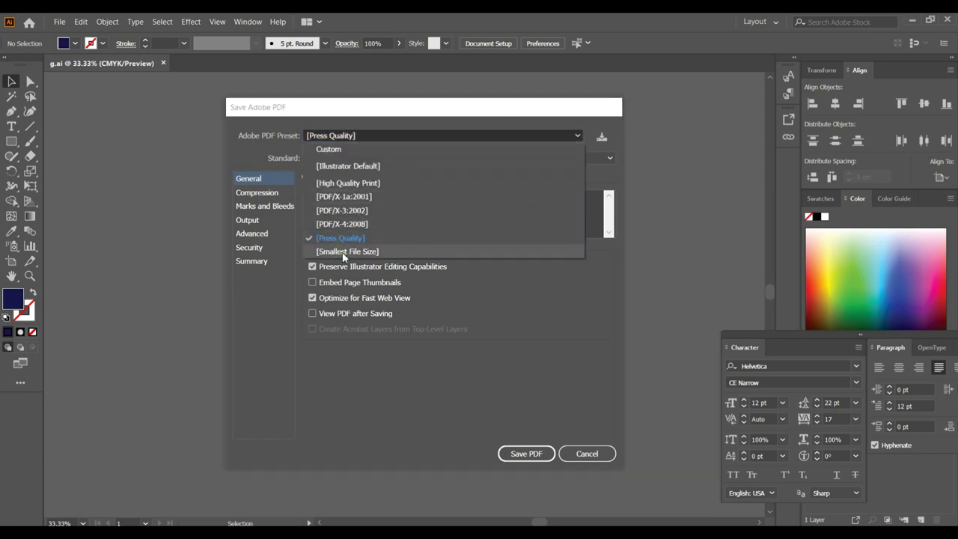
{"action": "left_click", "coordinate": [343, 252]}
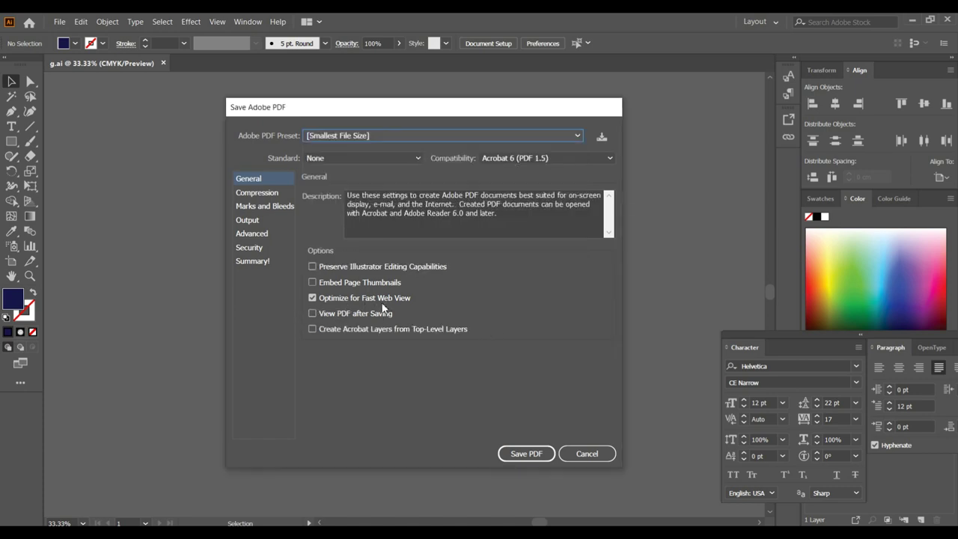
{"action": "left_click", "coordinate": [312, 314]}
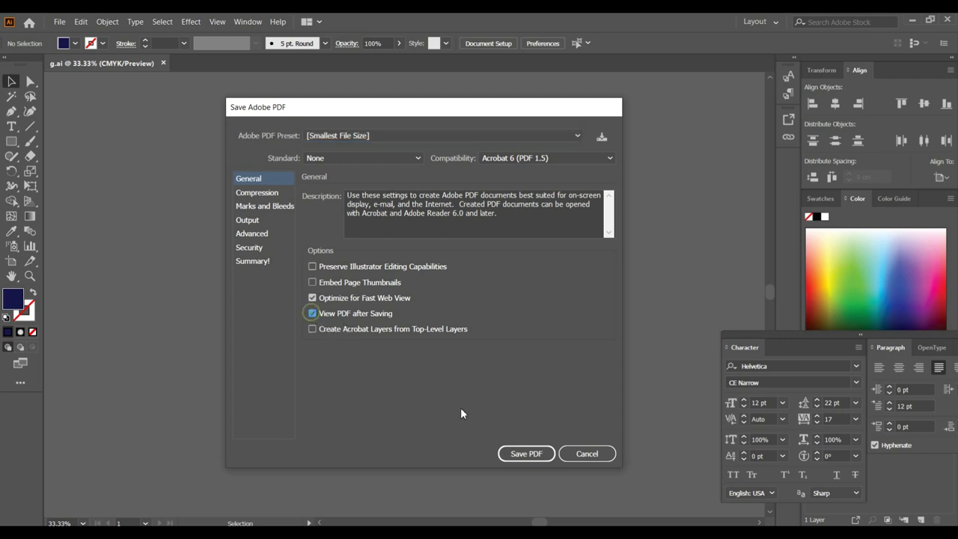
{"action": "left_click", "coordinate": [530, 461]}
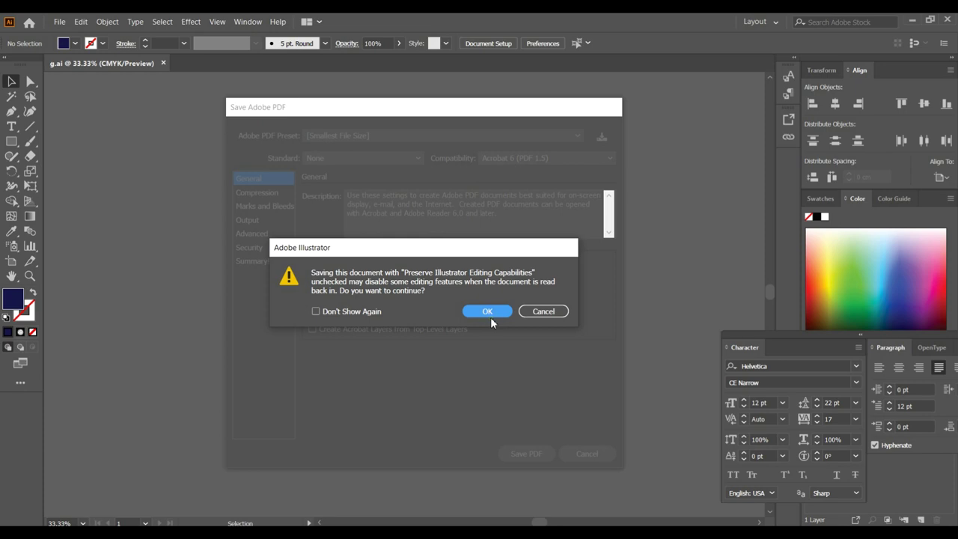
{"action": "left_click", "coordinate": [487, 311]}
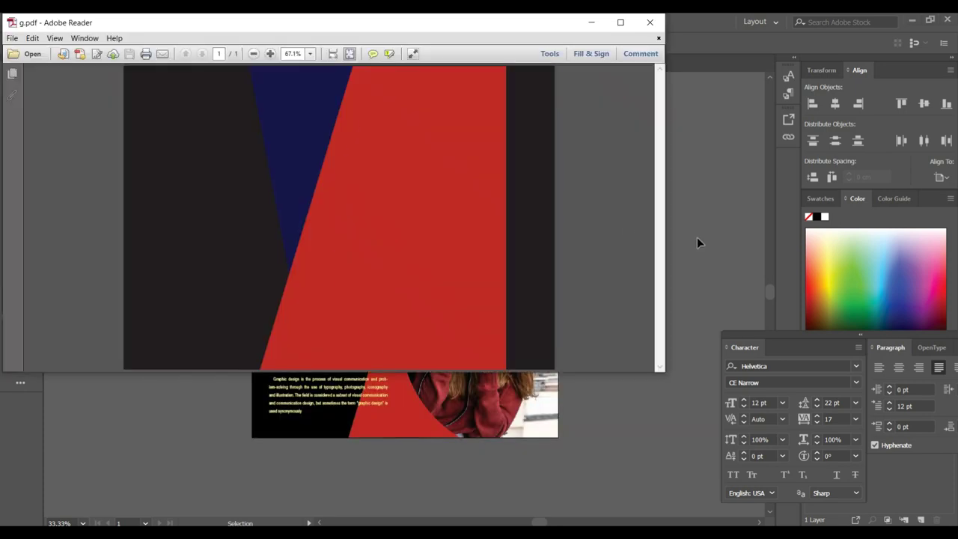
Step: Maximize Reader, inspect g.pdf's headline at 1600% zoom, then close Reader
{"action": "left_click", "coordinate": [619, 23]}
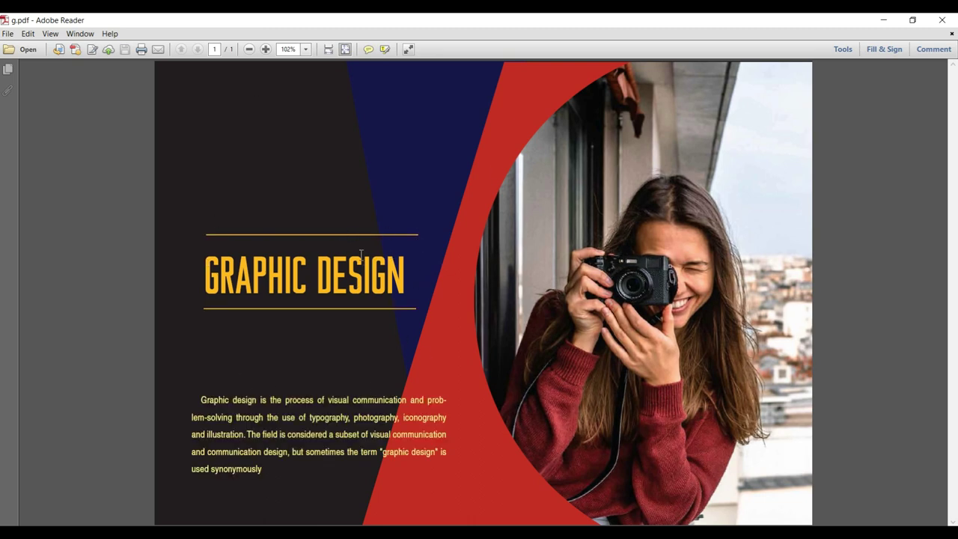
{"action": "left_click", "coordinate": [305, 49]}
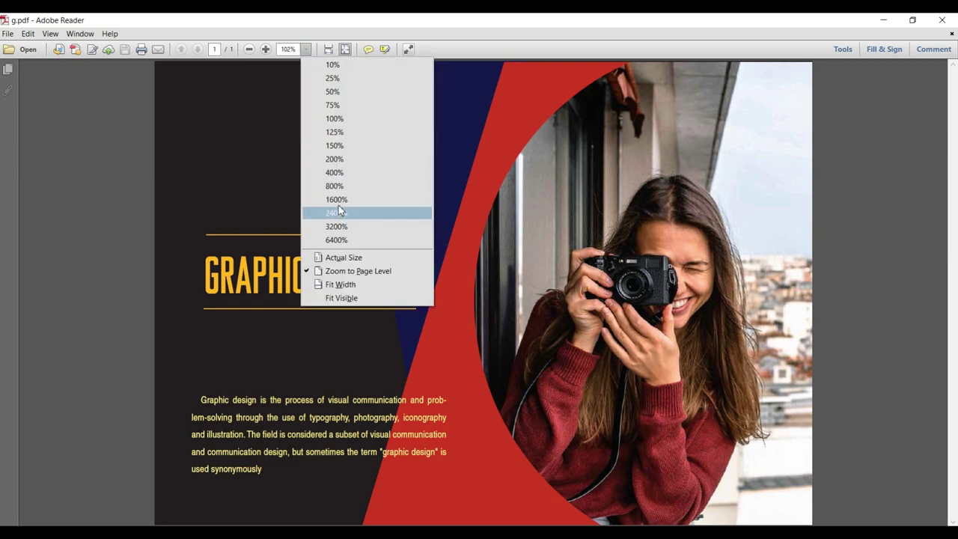
{"action": "left_click", "coordinate": [306, 200]}
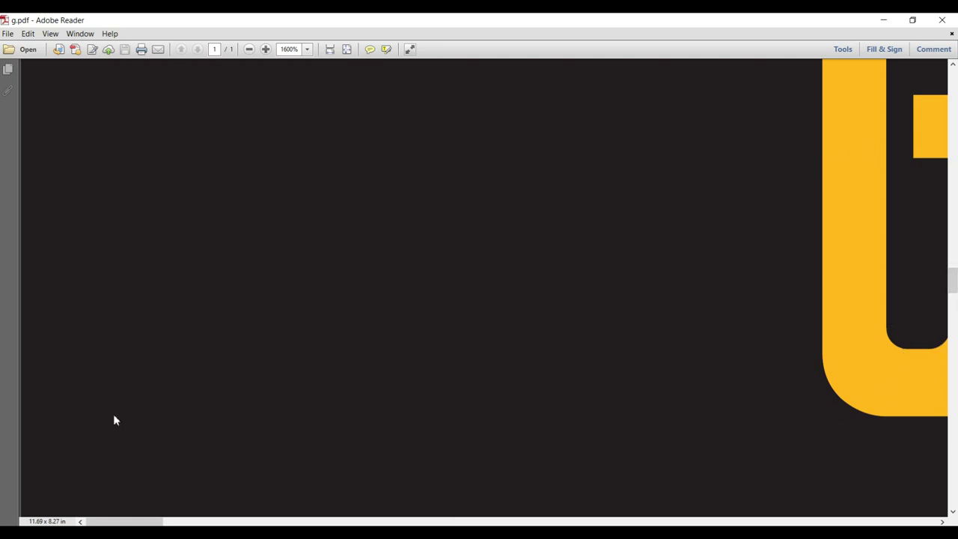
{"action": "left_click", "coordinate": [942, 521]}
{"action": "left_click_drag", "start_coordinate": [943, 522], "coordinate": [942, 522]}
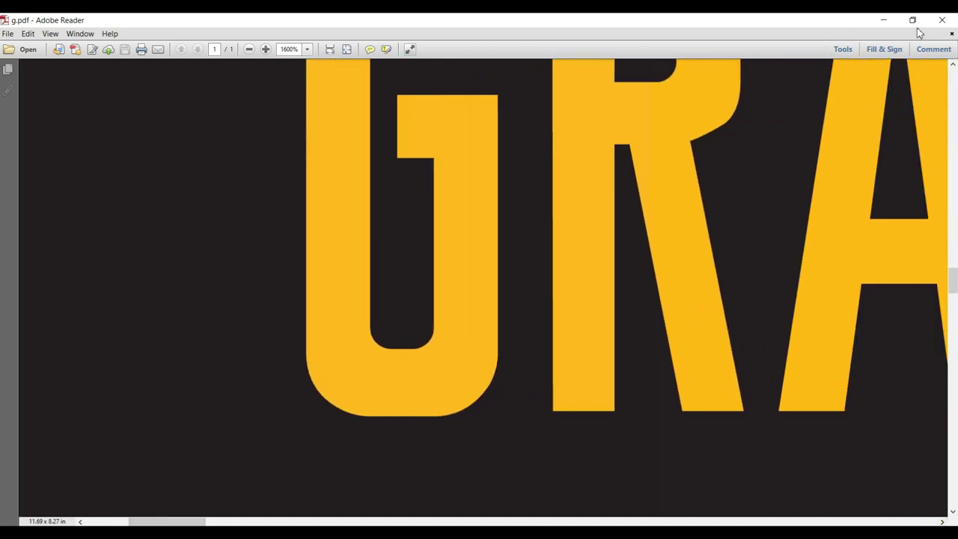
{"action": "left_click", "coordinate": [941, 21]}
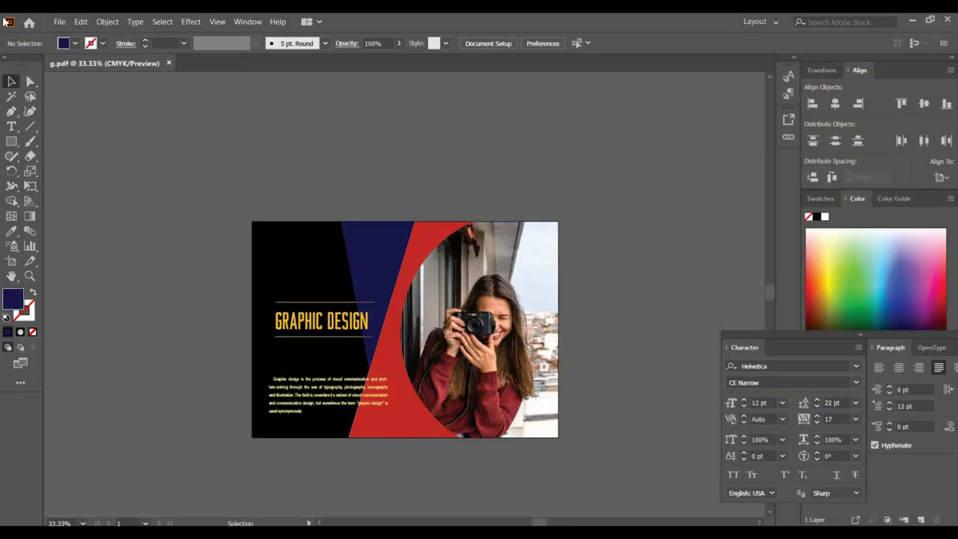
{"action": "left_click", "coordinate": [60, 23]}
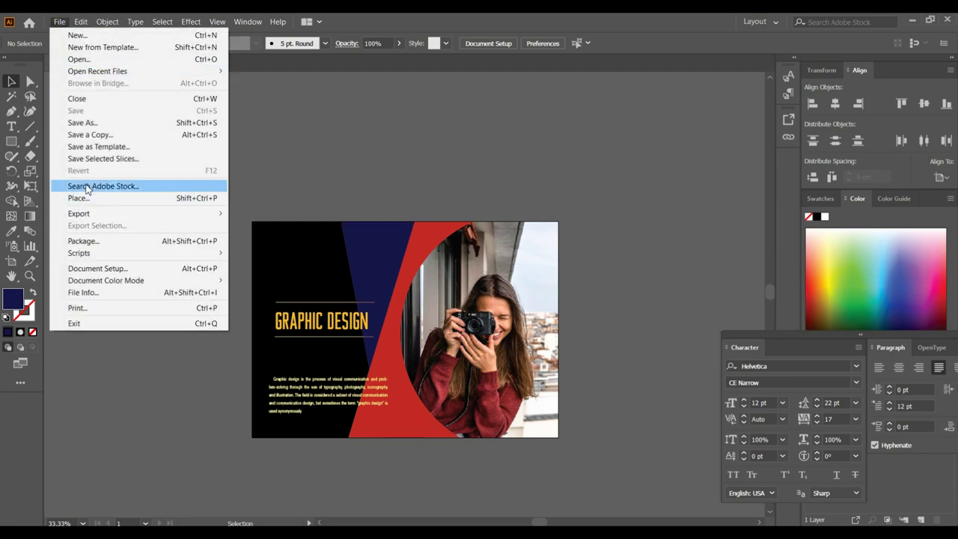
{"action": "left_click", "coordinate": [91, 124]}
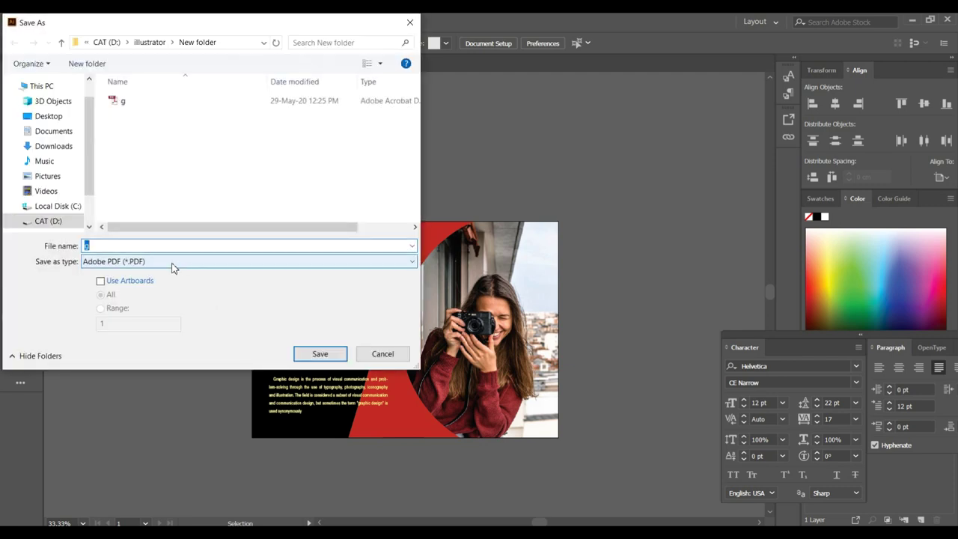
{"action": "left_click", "coordinate": [174, 261]}
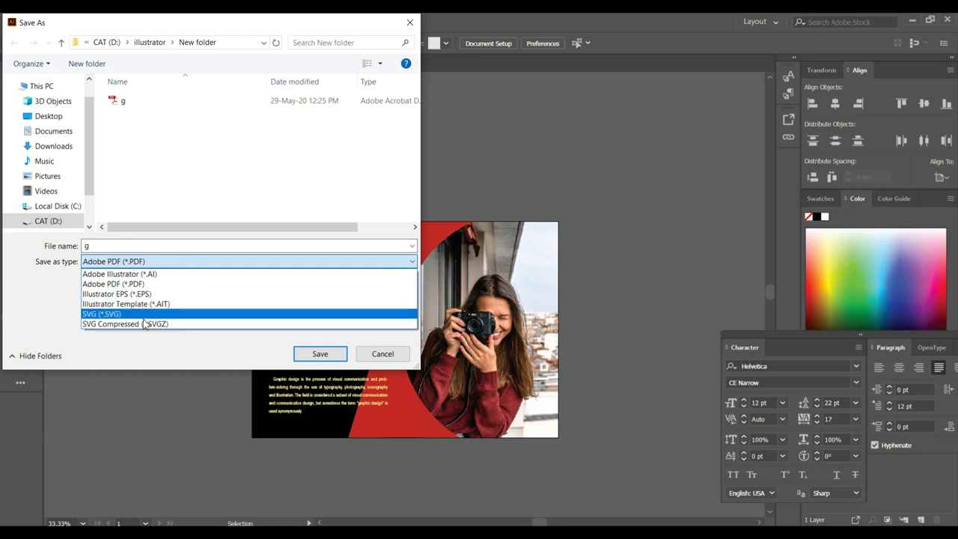
{"action": "left_click", "coordinate": [145, 275]}
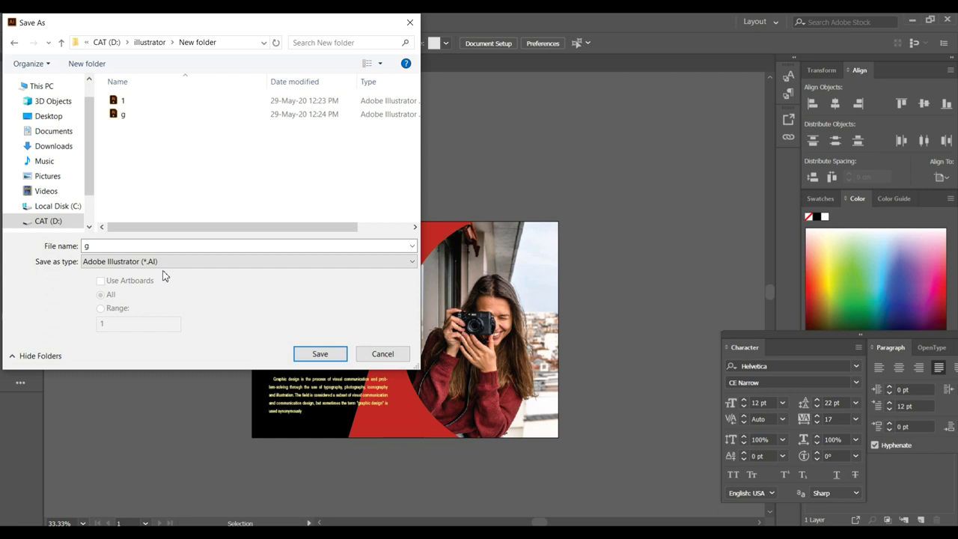
{"action": "left_click", "coordinate": [409, 22]}
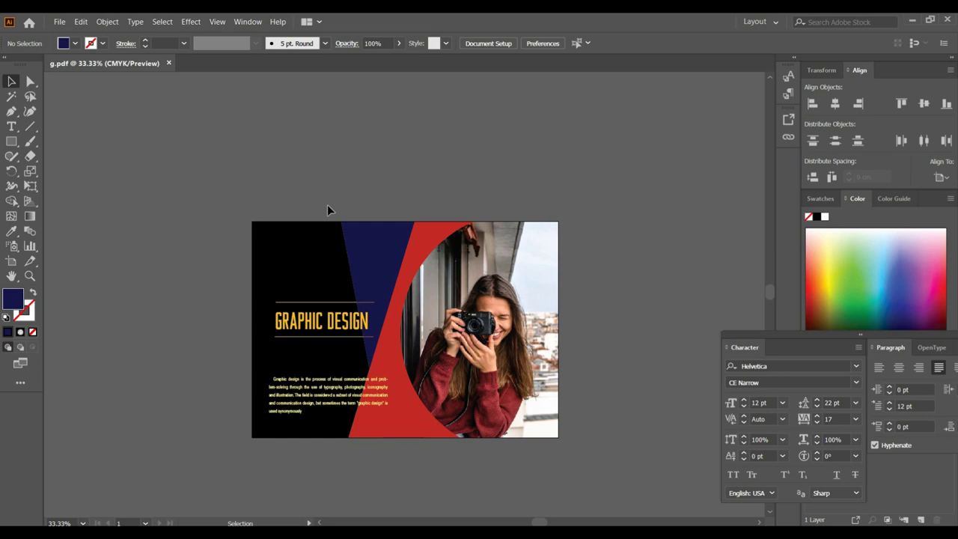
Step: Export the artwork as JPEG (*.JPG) with Use Artboards ticked
{"action": "left_click", "coordinate": [59, 22]}
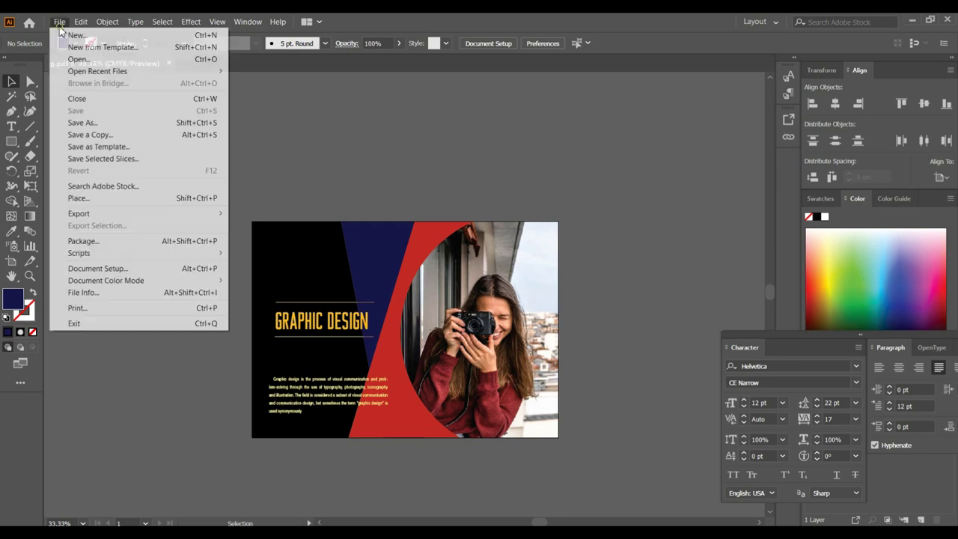
{"action": "mouse_move", "coordinate": [103, 216]}
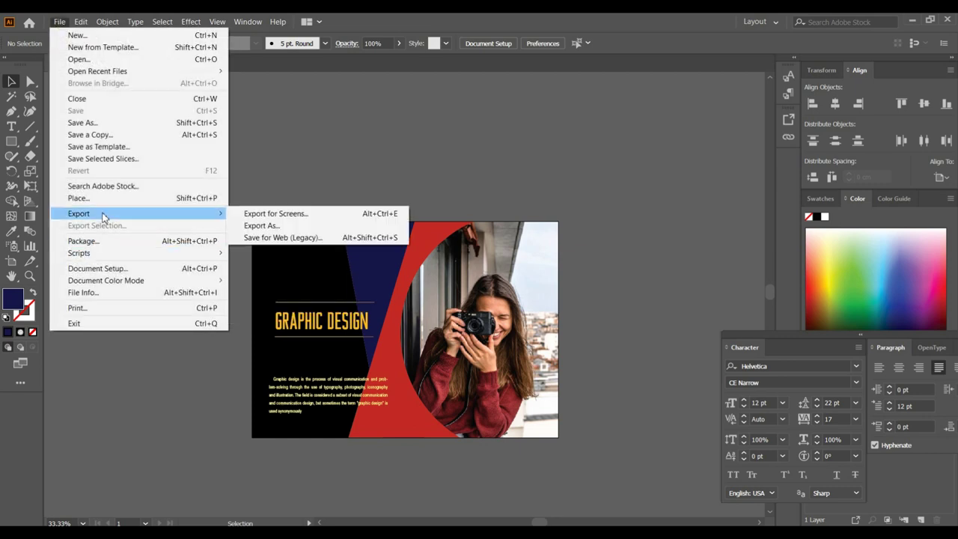
{"action": "left_click", "coordinate": [271, 226]}
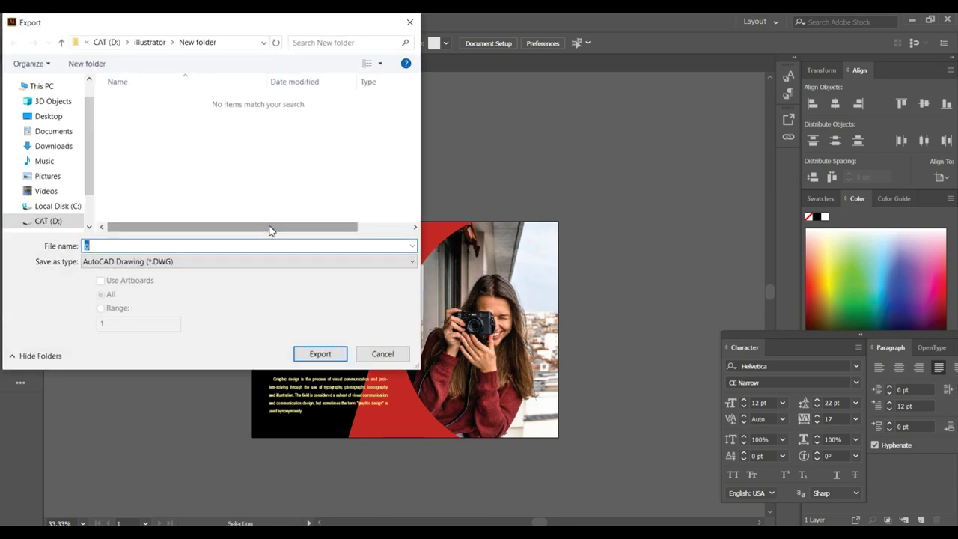
{"action": "left_click", "coordinate": [166, 262]}
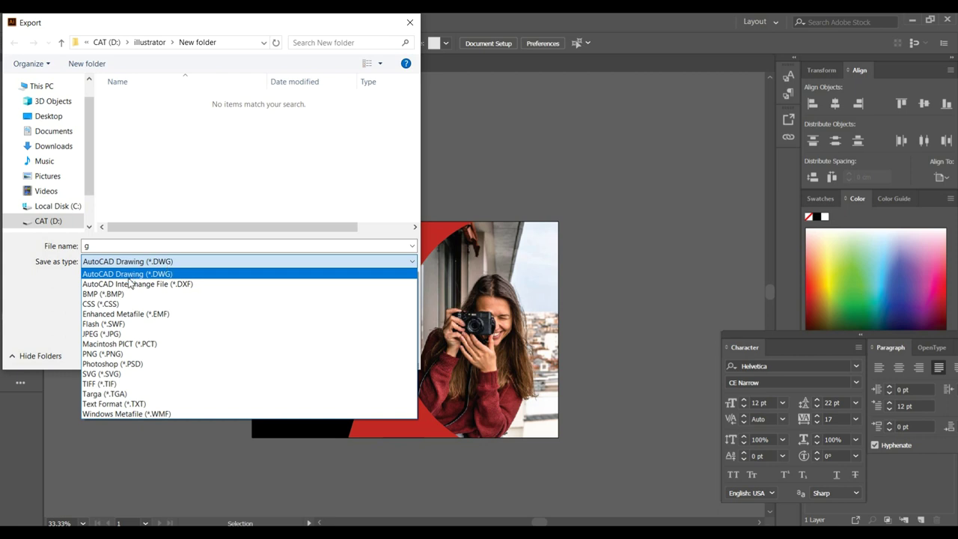
{"action": "left_click", "coordinate": [119, 335]}
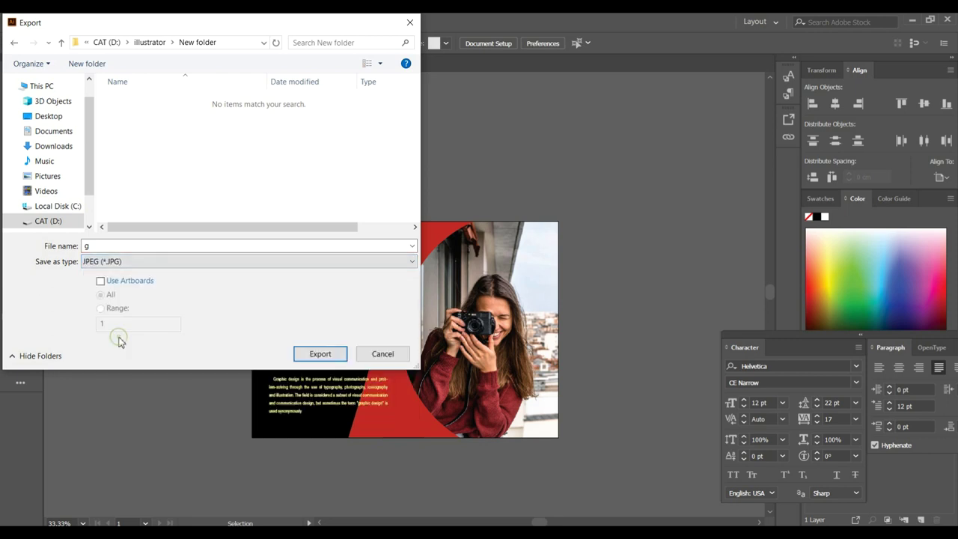
{"action": "left_click", "coordinate": [100, 280]}
{"action": "left_click", "coordinate": [322, 357]}
{"action": "left_click", "coordinate": [320, 355]}
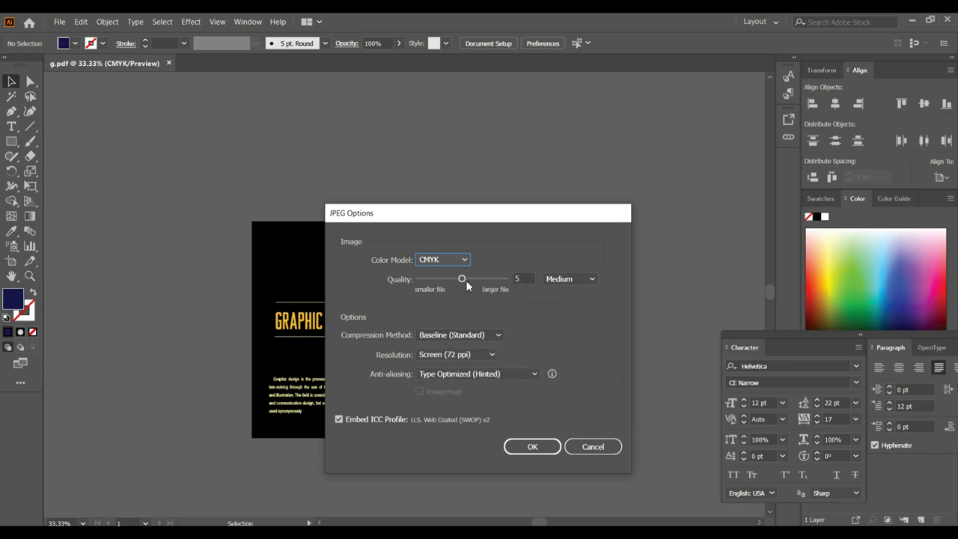
Step: Set the JPEG options to quality 10 and High (300 ppi) resolution, then confirm
{"action": "left_click_drag", "start_coordinate": [462, 280], "coordinate": [508, 282]}
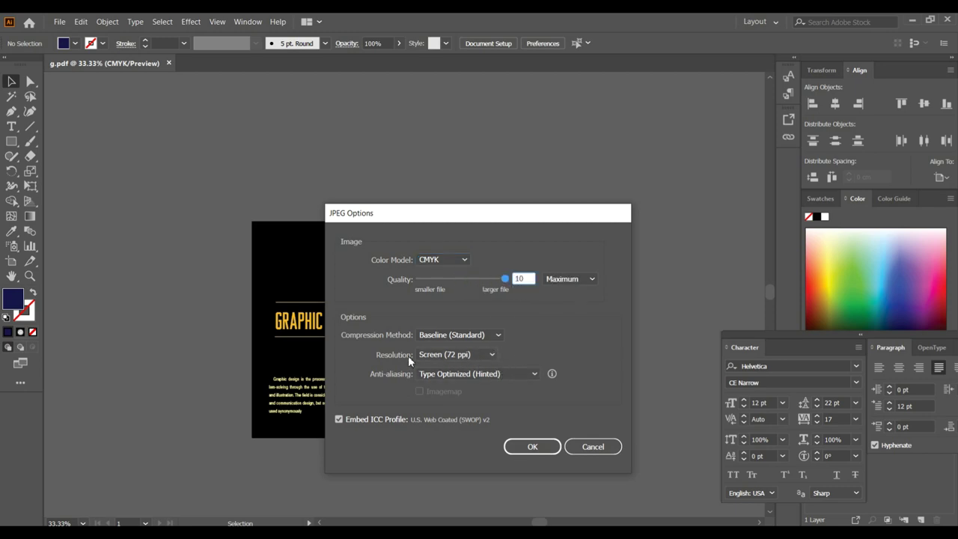
{"action": "left_click", "coordinate": [492, 355]}
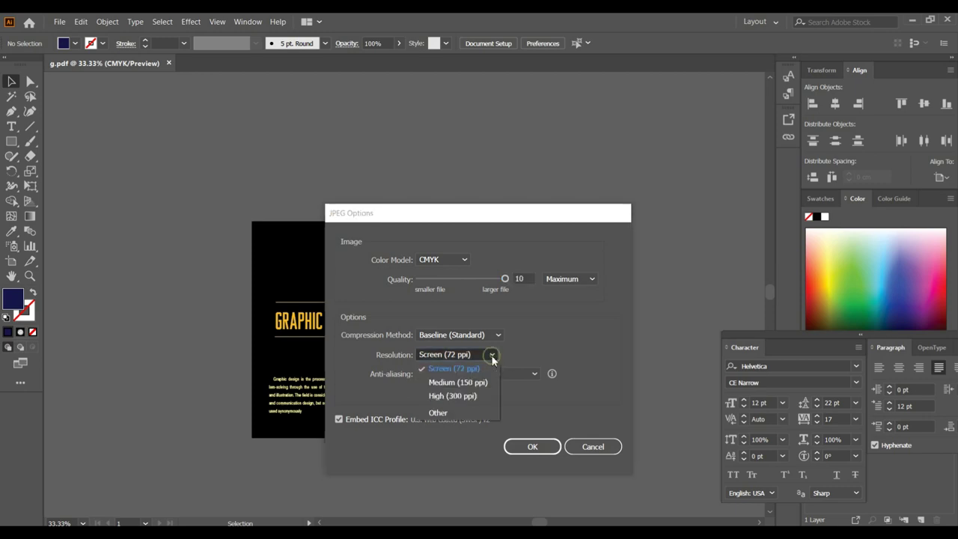
{"action": "left_click", "coordinate": [456, 396]}
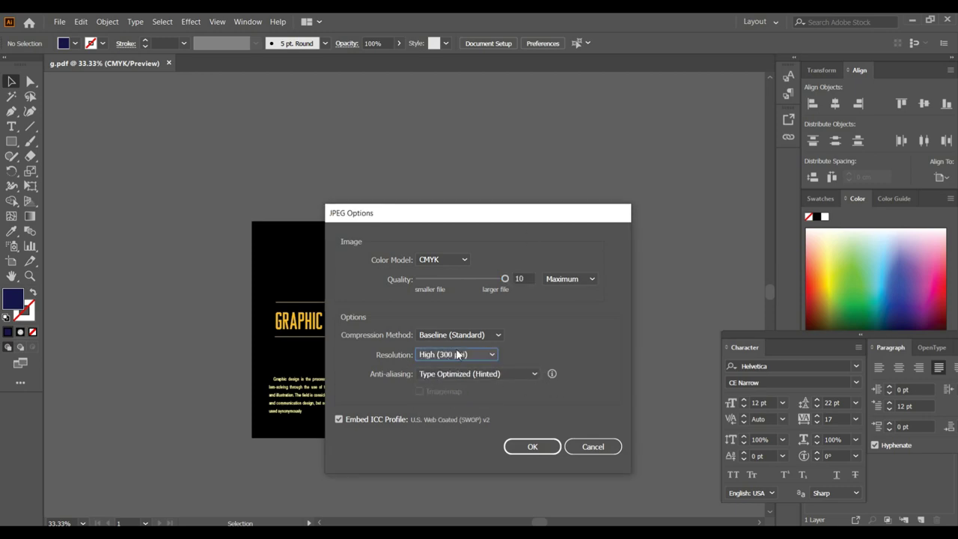
{"action": "left_click", "coordinate": [532, 448]}
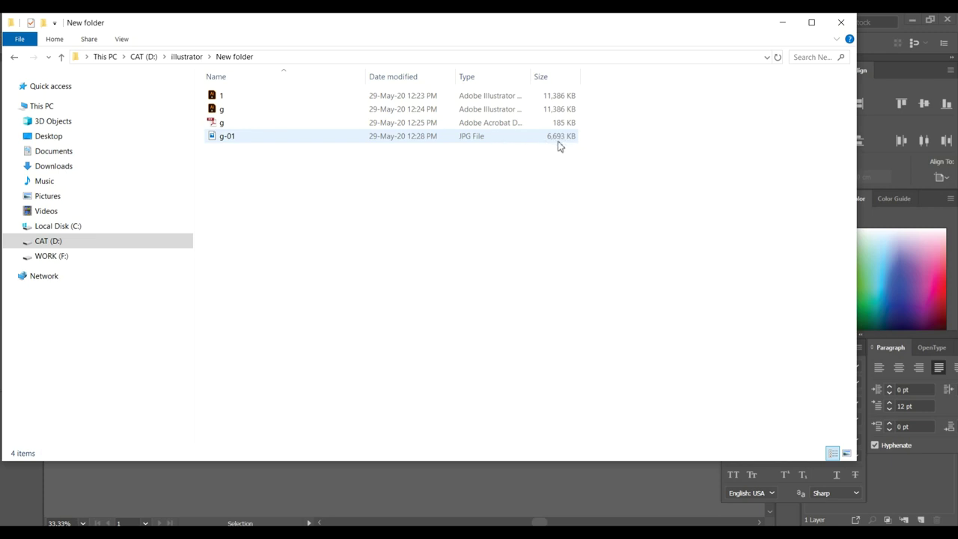
Step: Open the exported g-01 JPG in Photos, close it, and return to Illustrator
{"action": "left_click", "coordinate": [225, 142]}
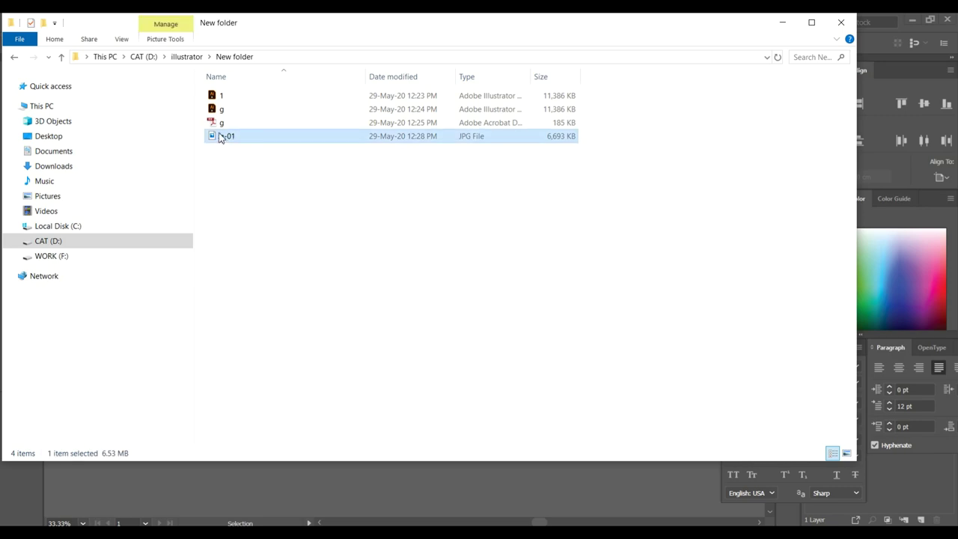
{"action": "double_click", "coordinate": [217, 136]}
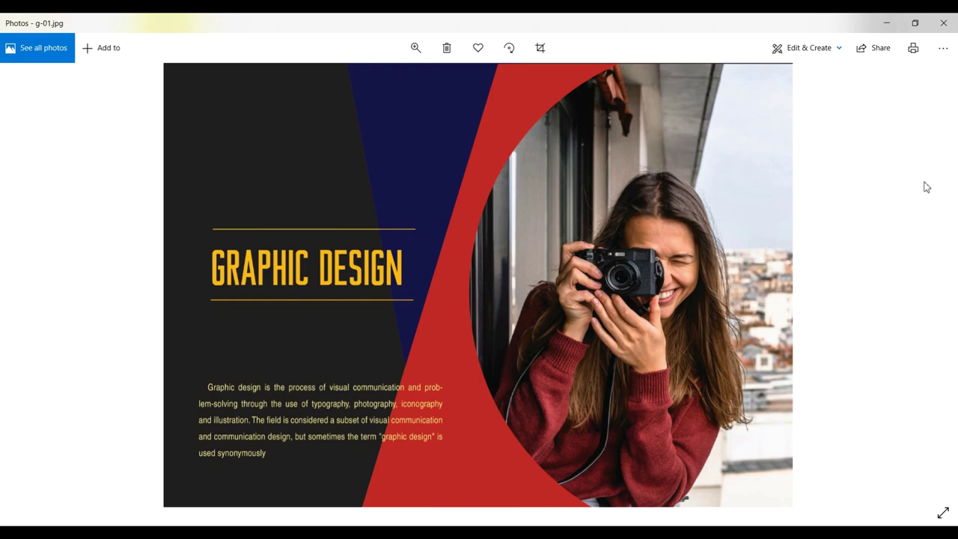
{"action": "left_click", "coordinate": [942, 27]}
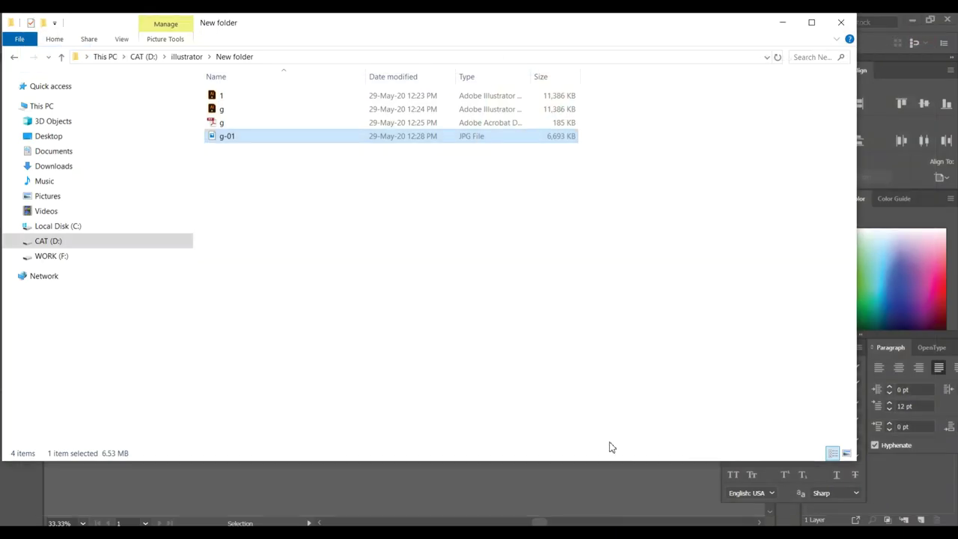
{"action": "key", "text": "alt+Tab"}
Step: Export the artboard as a JPEG named 'g2' with Use Artboards ticked
{"action": "left_click", "coordinate": [59, 21]}
{"action": "mouse_move", "coordinate": [86, 217]}
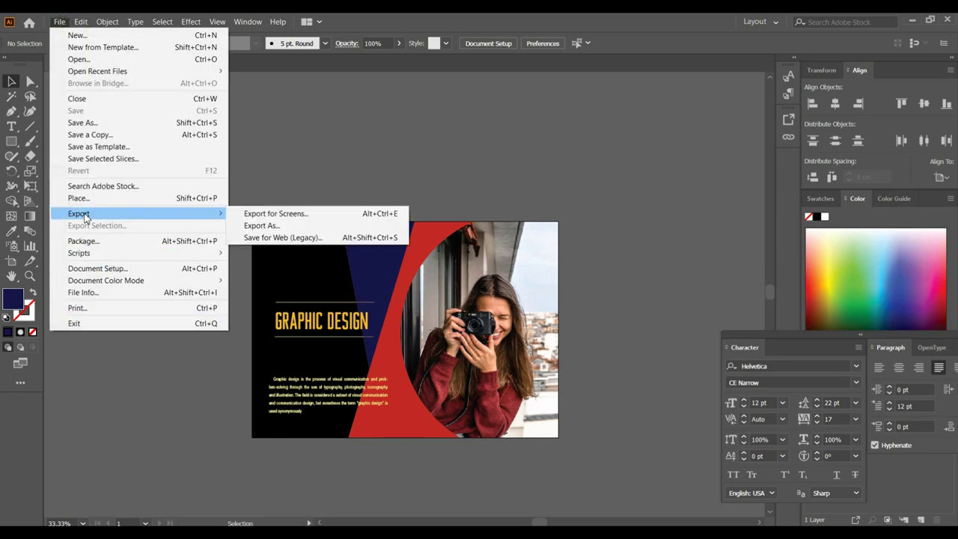
{"action": "left_click", "coordinate": [274, 224]}
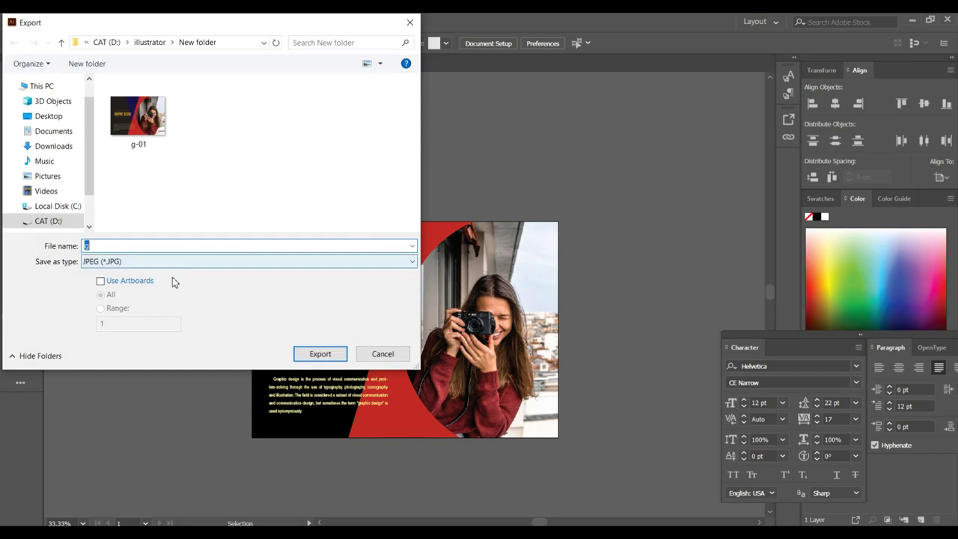
{"action": "left_click", "coordinate": [101, 281]}
{"action": "left_click", "coordinate": [116, 261]}
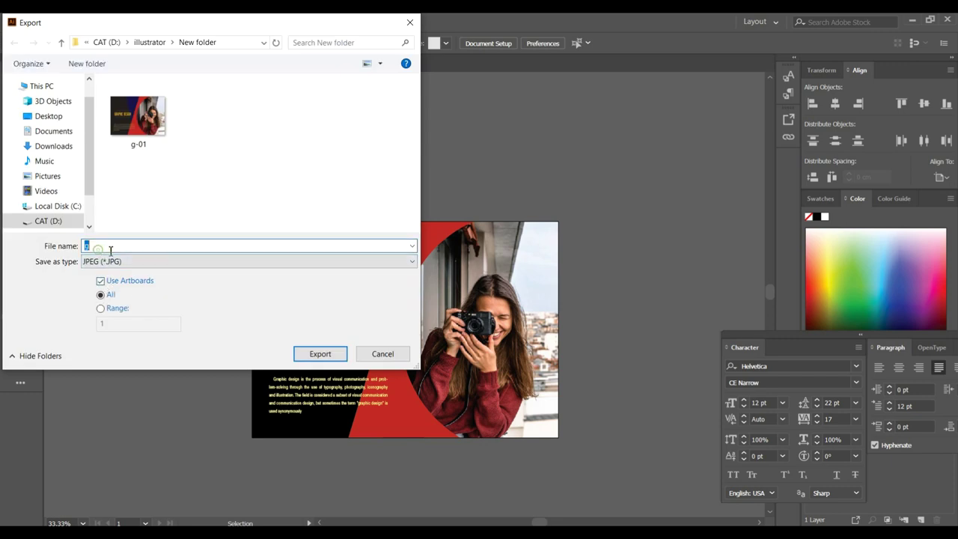
{"action": "type", "text": "g"}
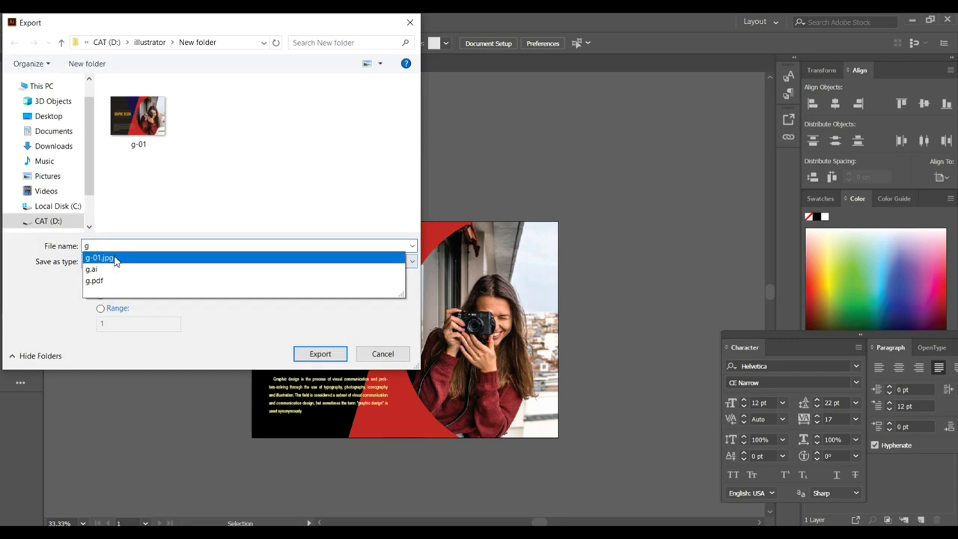
{"action": "type", "text": "2"}
{"action": "left_click", "coordinate": [315, 356]}
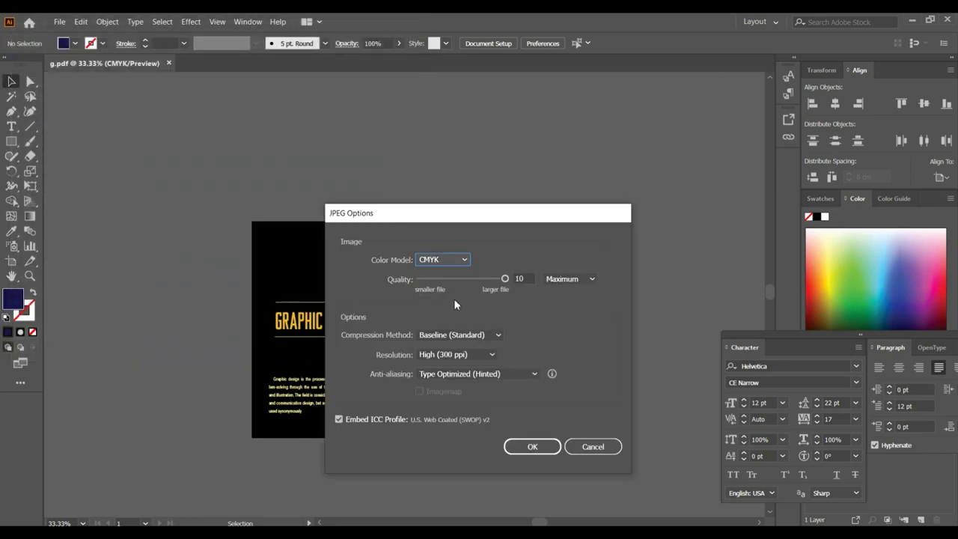
Step: Set the JPEG options to Screen (72 ppi) resolution and quality 3, then confirm
{"action": "left_click", "coordinate": [493, 351]}
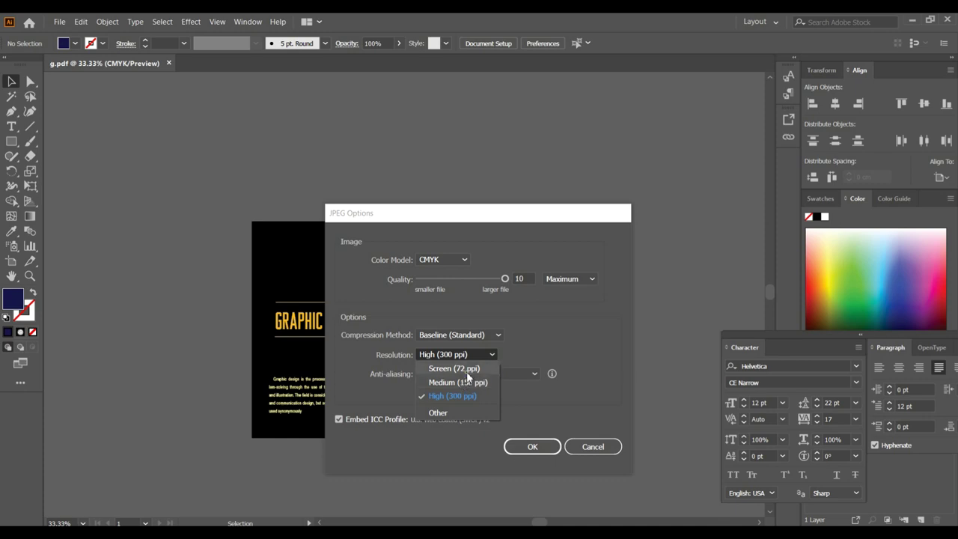
{"action": "left_click", "coordinate": [466, 371]}
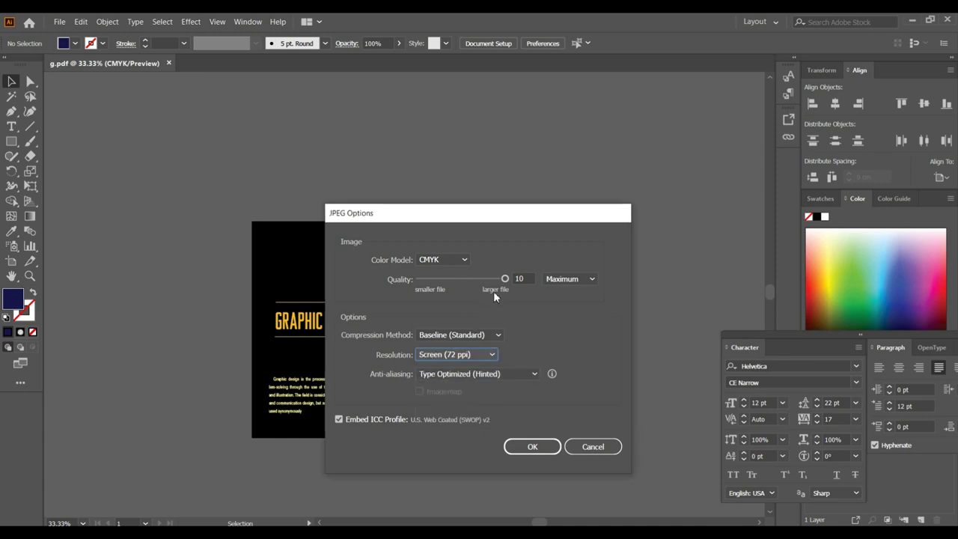
{"action": "left_click_drag", "start_coordinate": [505, 281], "coordinate": [447, 283]}
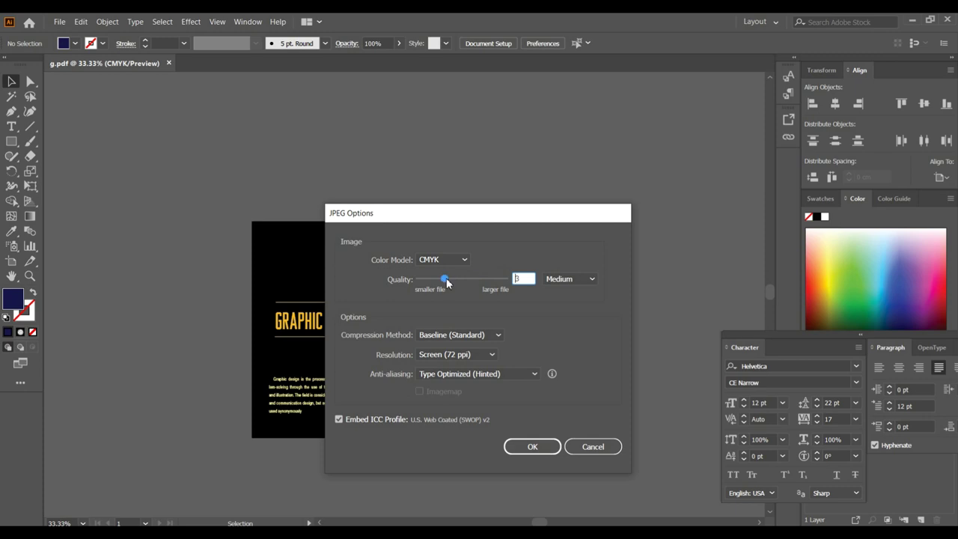
{"action": "left_click", "coordinate": [533, 448]}
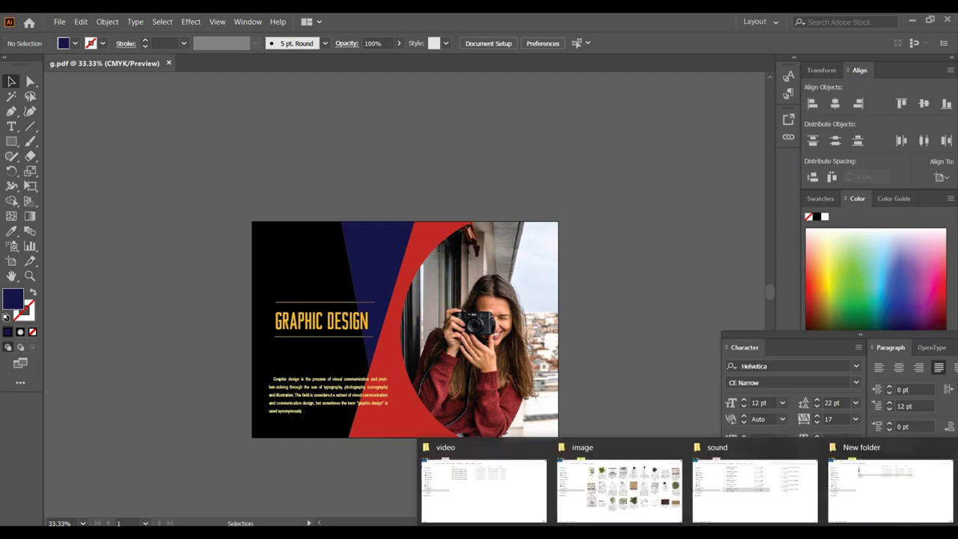
{"action": "left_click", "coordinate": [888, 492]}
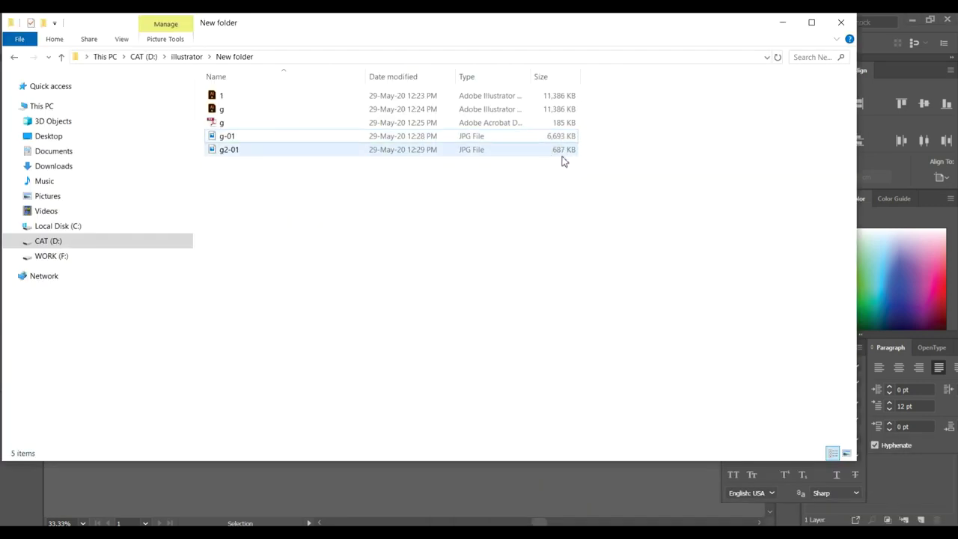
{"action": "left_click", "coordinate": [210, 152]}
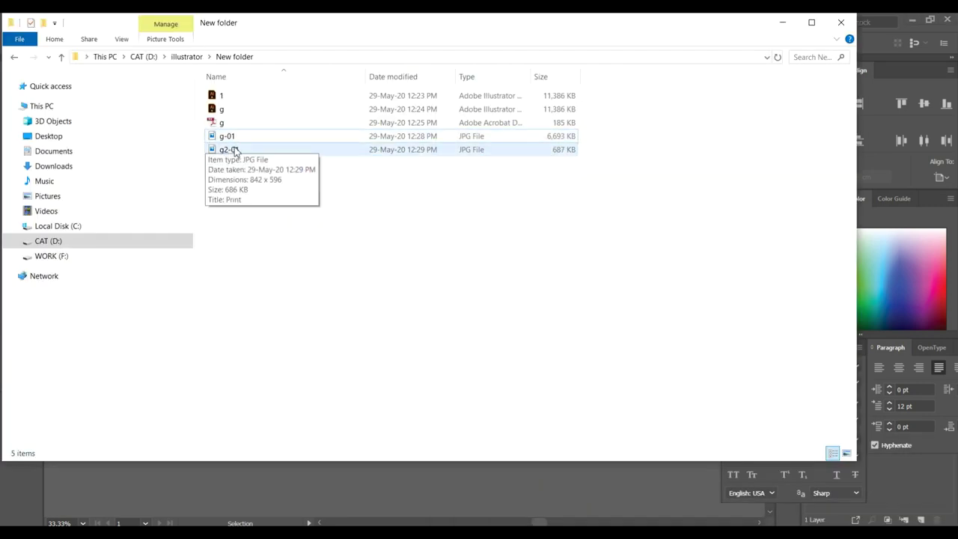
{"action": "left_click", "coordinate": [221, 156]}
{"action": "double_click", "coordinate": [223, 153]}
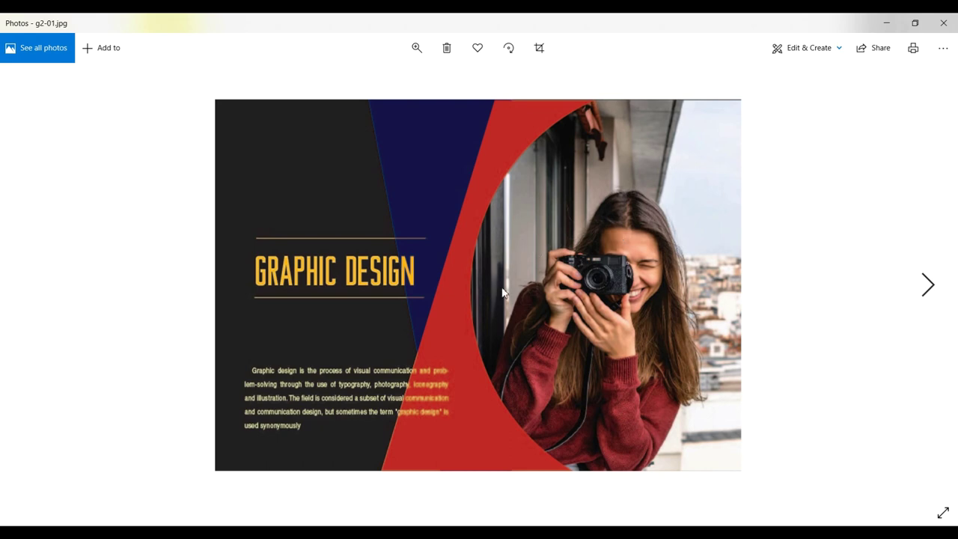
{"action": "left_click", "coordinate": [942, 24]}
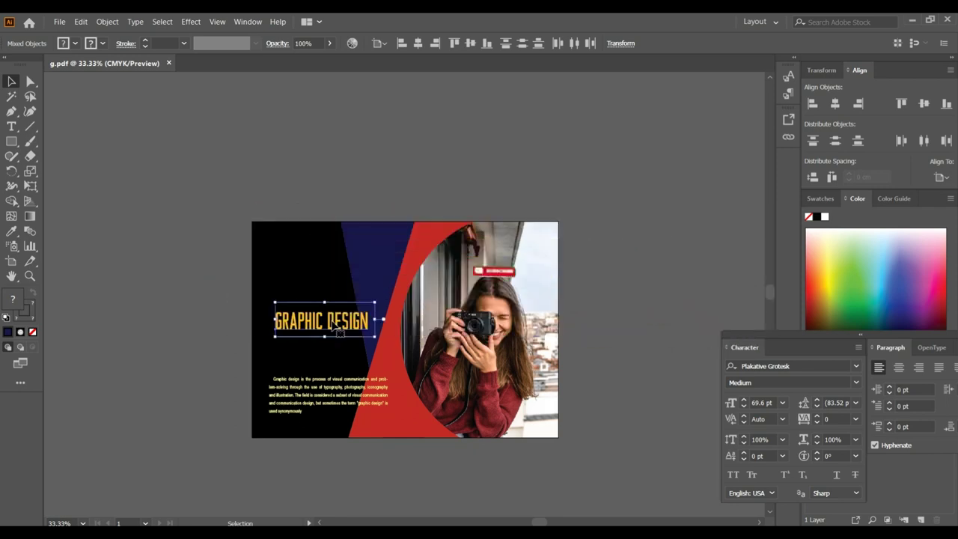
Step: Drag the GRAPHIC DESIGN heading and the body paragraph to new positions
{"action": "mouse_move", "coordinate": [334, 327]}
{"action": "left_mouse_down"}
{"action": "mouse_move", "coordinate": [335, 293]}
{"action": "mouse_move", "coordinate": [337, 313]}
{"action": "left_mouse_up"}
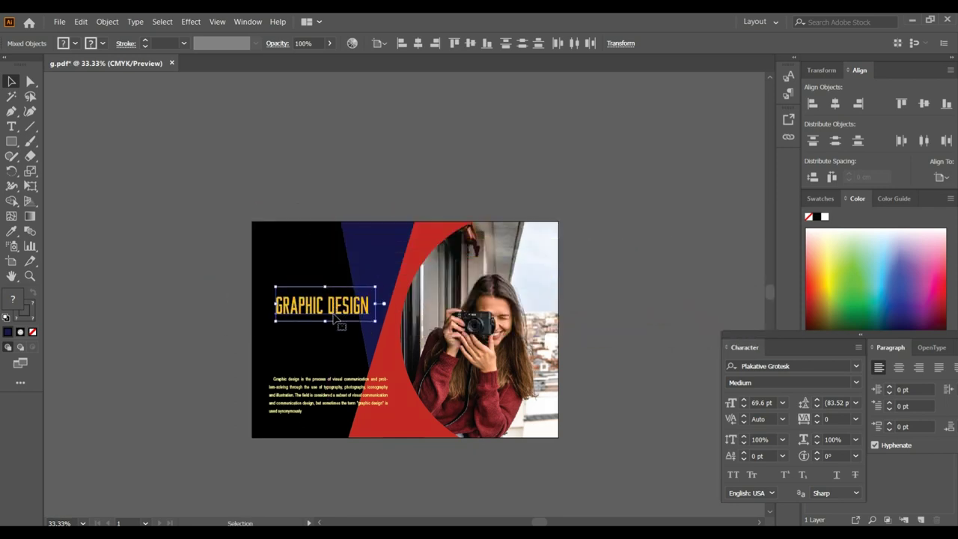
{"action": "left_click", "coordinate": [362, 194]}
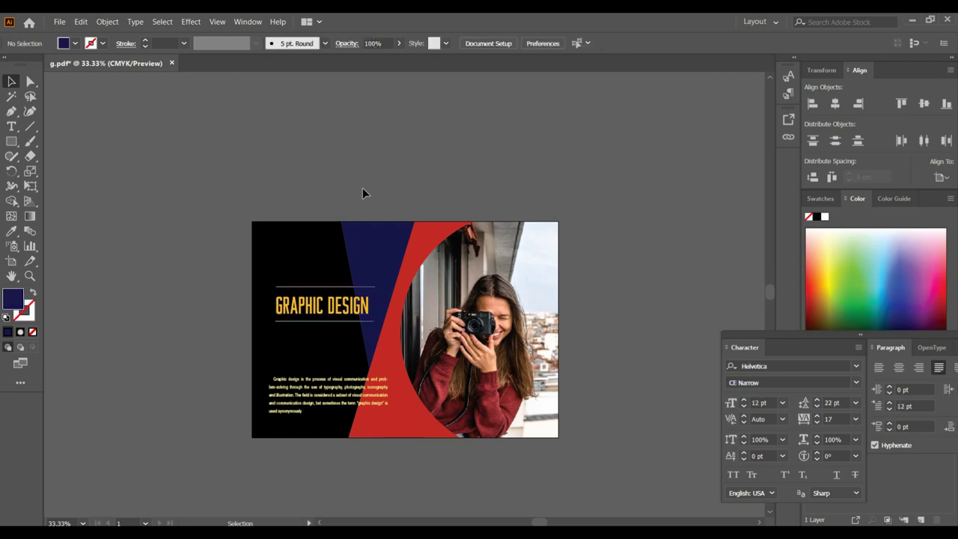
{"action": "mouse_move", "coordinate": [325, 402]}
{"action": "left_mouse_down"}
{"action": "mouse_move", "coordinate": [324, 384]}
{"action": "mouse_move", "coordinate": [321, 429]}
{"action": "mouse_move", "coordinate": [328, 406]}
{"action": "mouse_move", "coordinate": [328, 419]}
{"action": "left_mouse_up"}
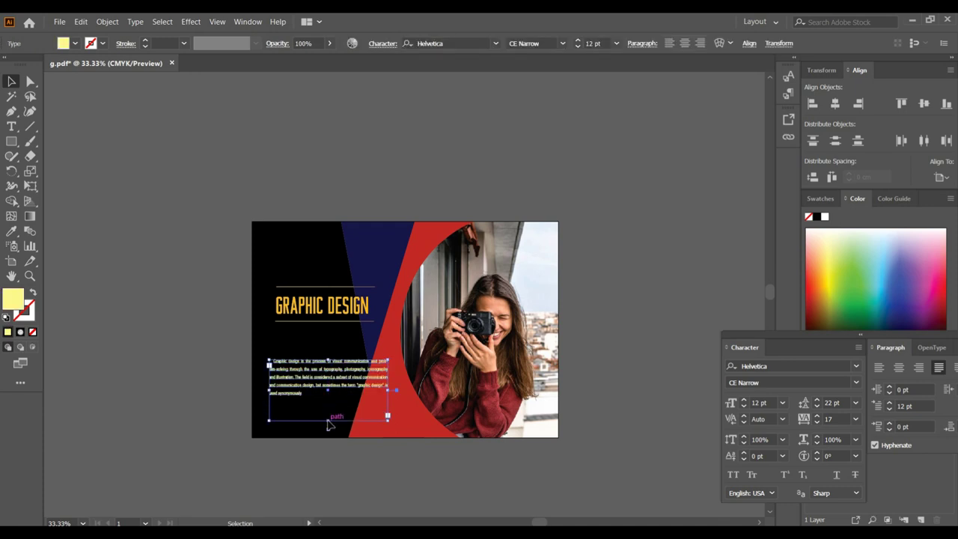
{"action": "left_click", "coordinate": [196, 401]}
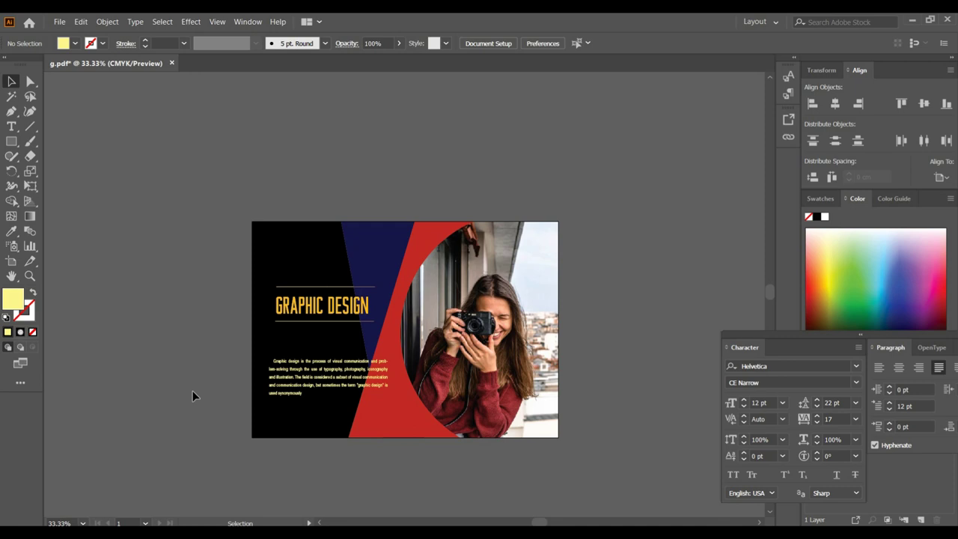
{"action": "key", "text": "a"}
{"action": "key", "text": "ctrl+z"}
Step: Fine-tune the heading and body paragraph positions, nudging the heading slightly back down
{"action": "left_click", "coordinate": [141, 362]}
{"action": "left_click", "coordinate": [341, 311]}
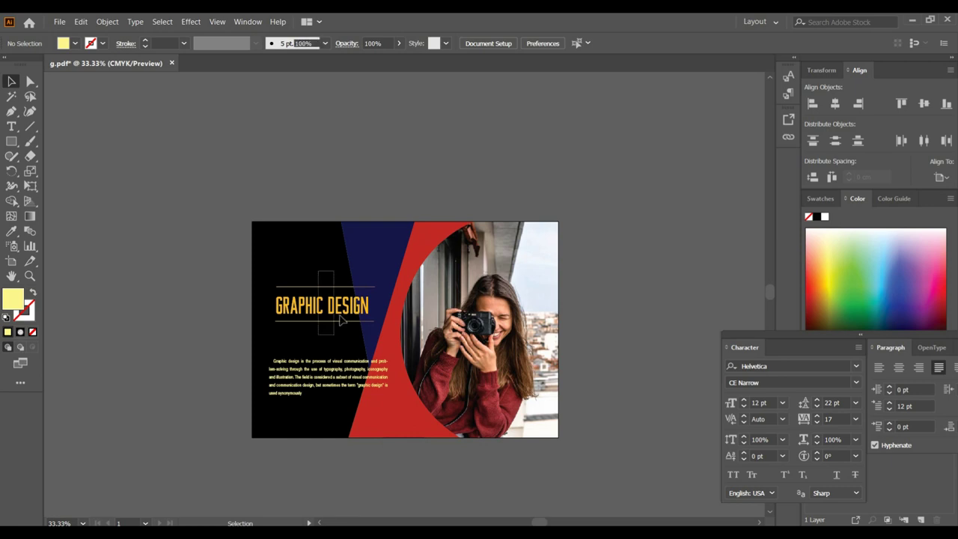
{"action": "left_click_drag", "start_coordinate": [341, 310], "coordinate": [341, 321]}
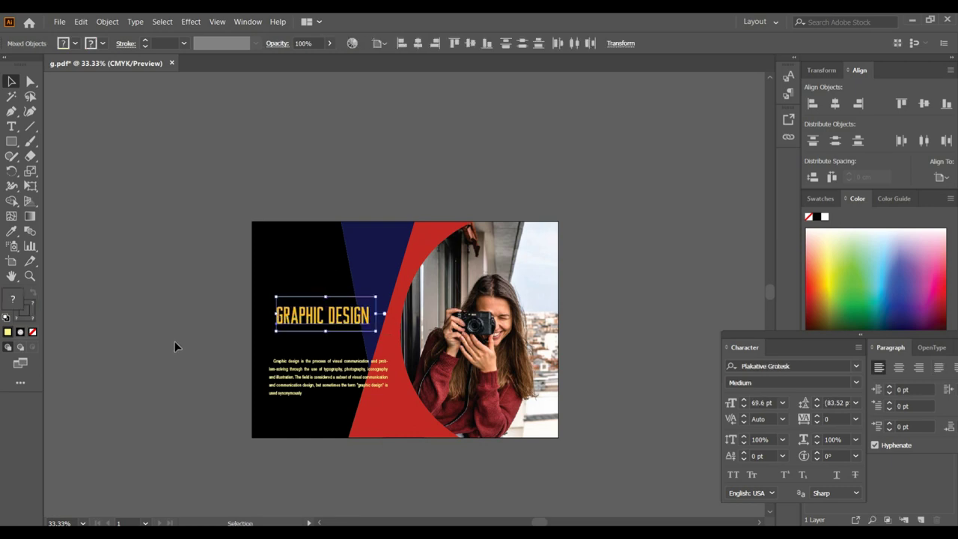
{"action": "left_click", "coordinate": [172, 339]}
{"action": "left_click_drag", "start_coordinate": [330, 363], "coordinate": [141, 335]}
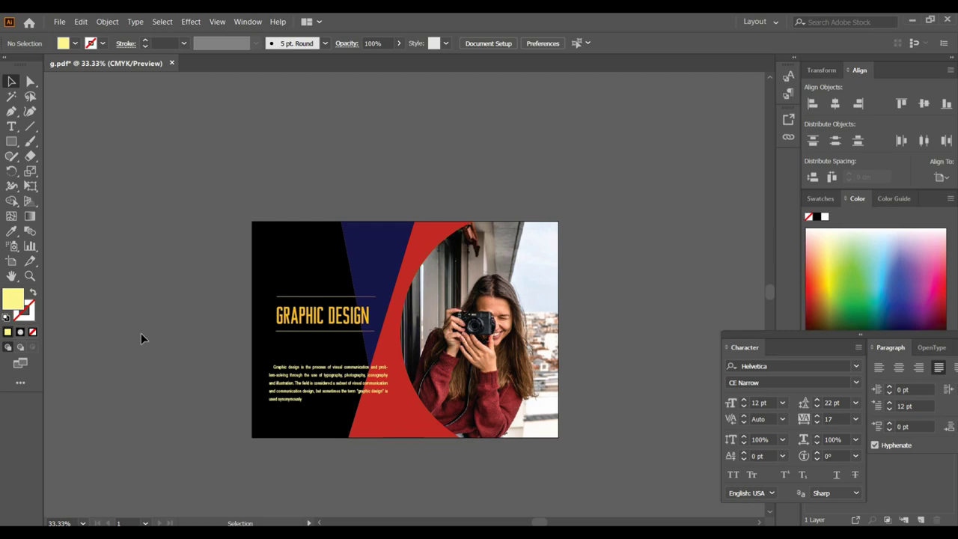
{"action": "left_click", "coordinate": [11, 141]}
Step: Draw a rectangle over the body paragraph and fill it dark brown
{"action": "left_click_drag", "start_coordinate": [266, 355], "coordinate": [401, 411]}
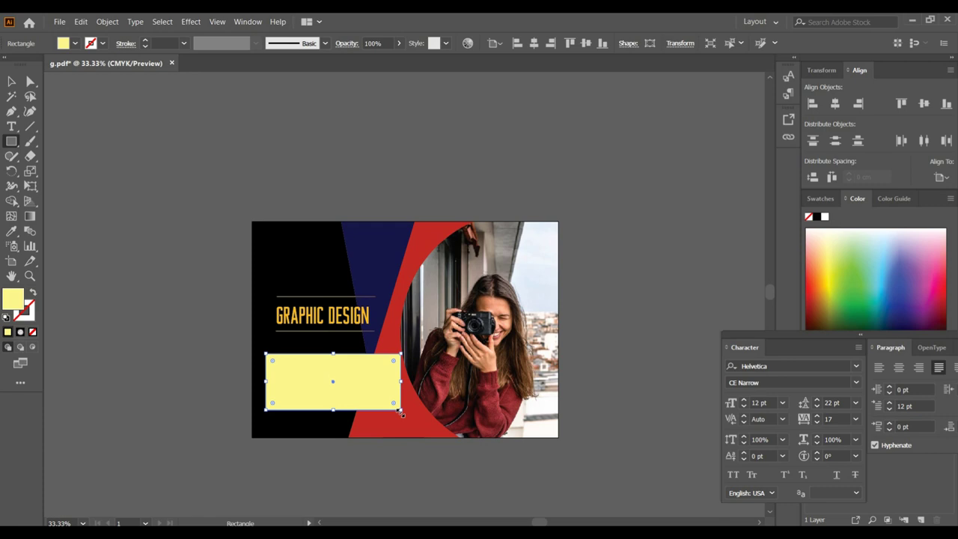
{"action": "left_click", "coordinate": [818, 304]}
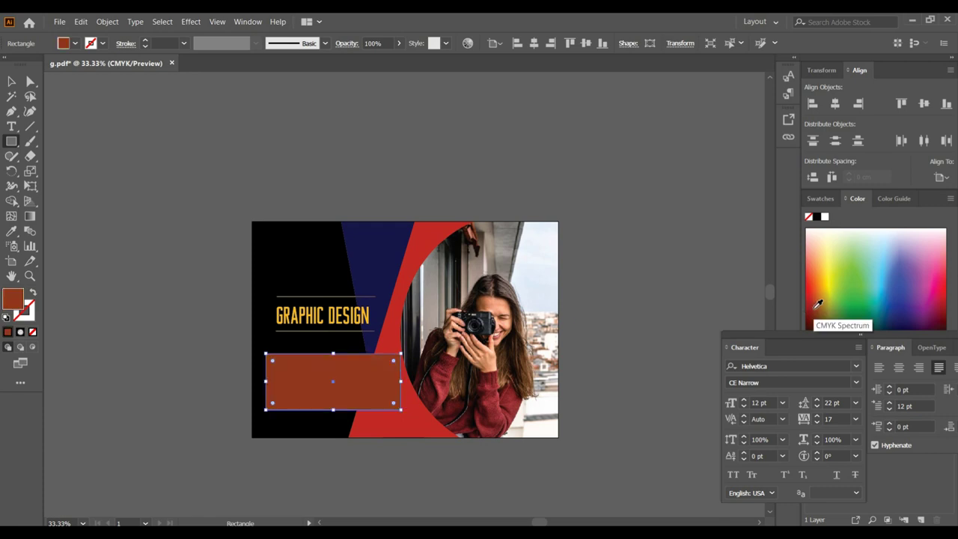
{"action": "left_click", "coordinate": [820, 308]}
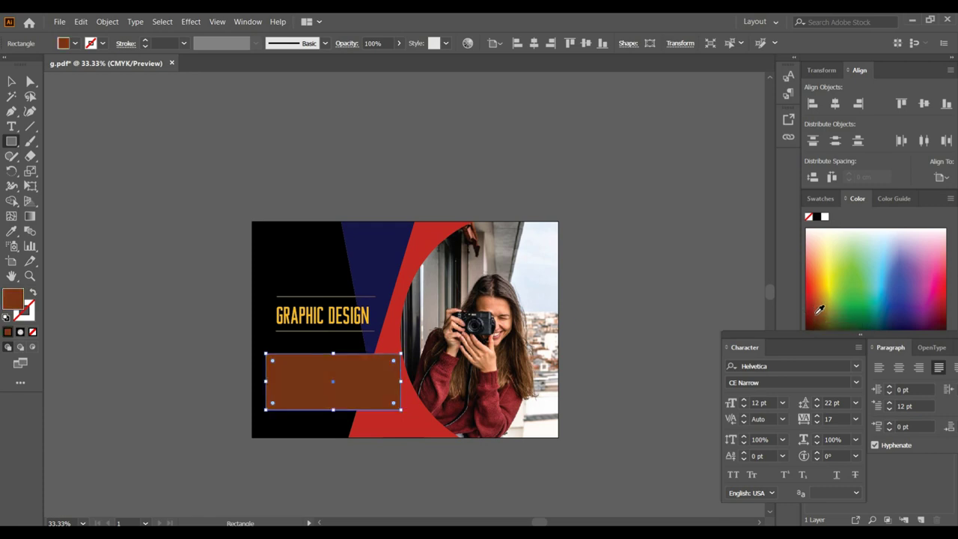
{"action": "left_click", "coordinate": [11, 81]}
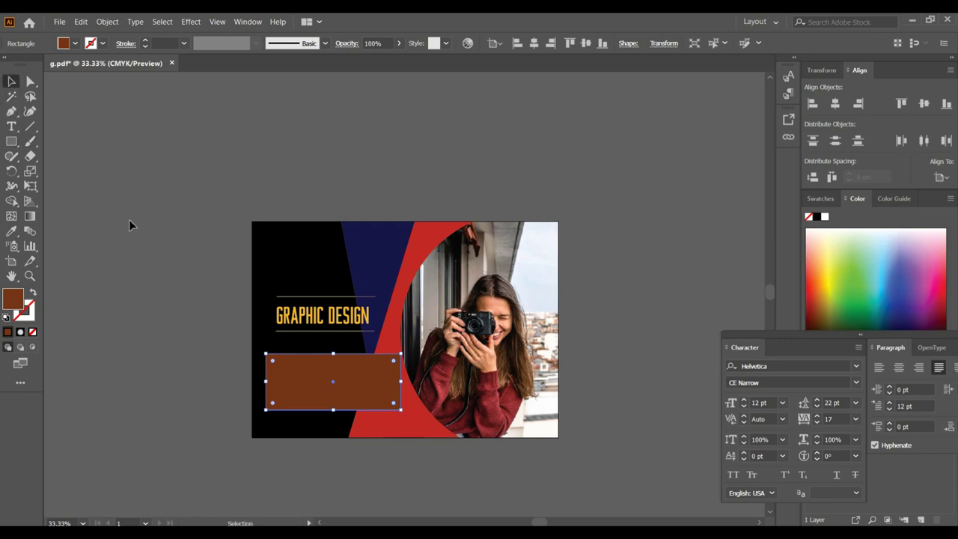
{"action": "left_click", "coordinate": [129, 221]}
Step: Select the hidden paragraph via Outline view, adjust it over the panel, then select the rectangle's corners
{"action": "key", "text": "ctrl"}
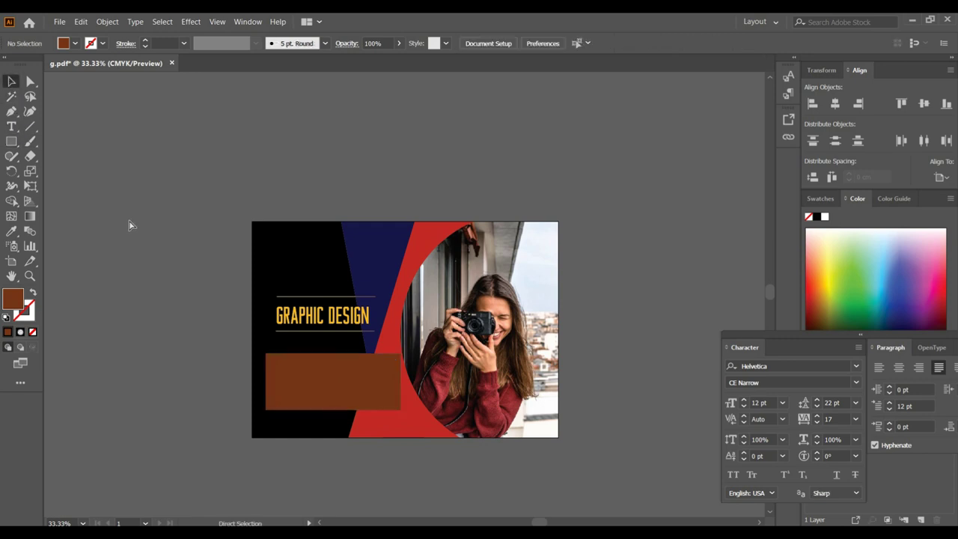
{"action": "key", "text": "ctrl+y"}
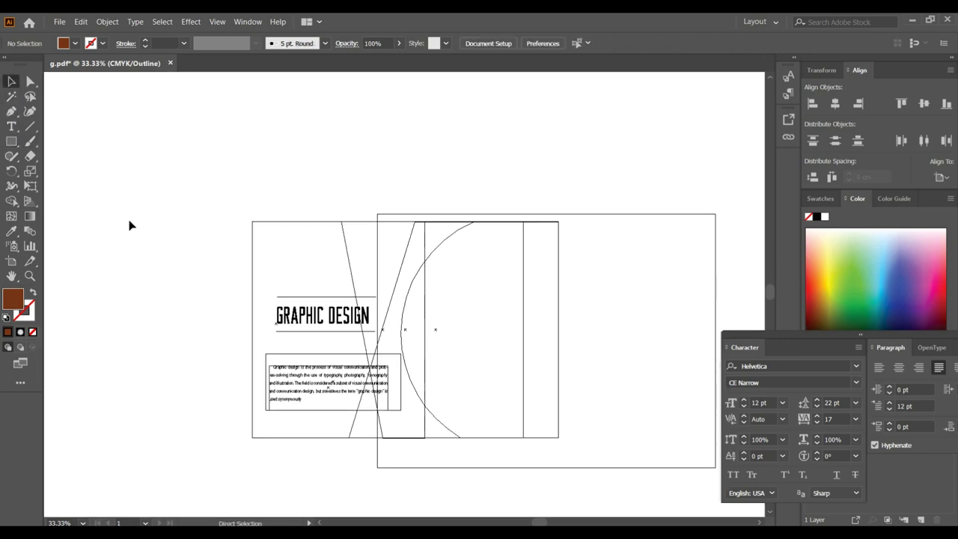
{"action": "left_click", "coordinate": [314, 381]}
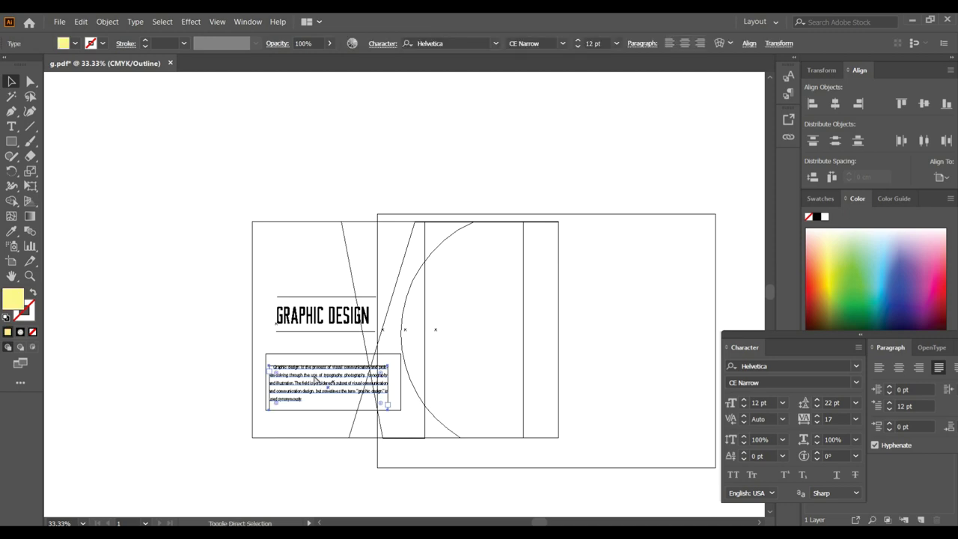
{"action": "key", "text": "ctrl+y"}
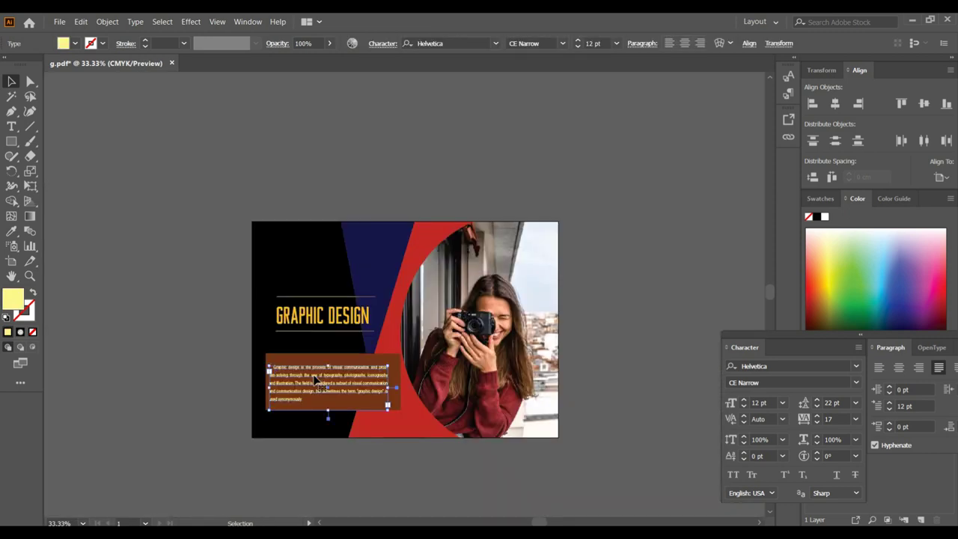
{"action": "left_click", "coordinate": [171, 327]}
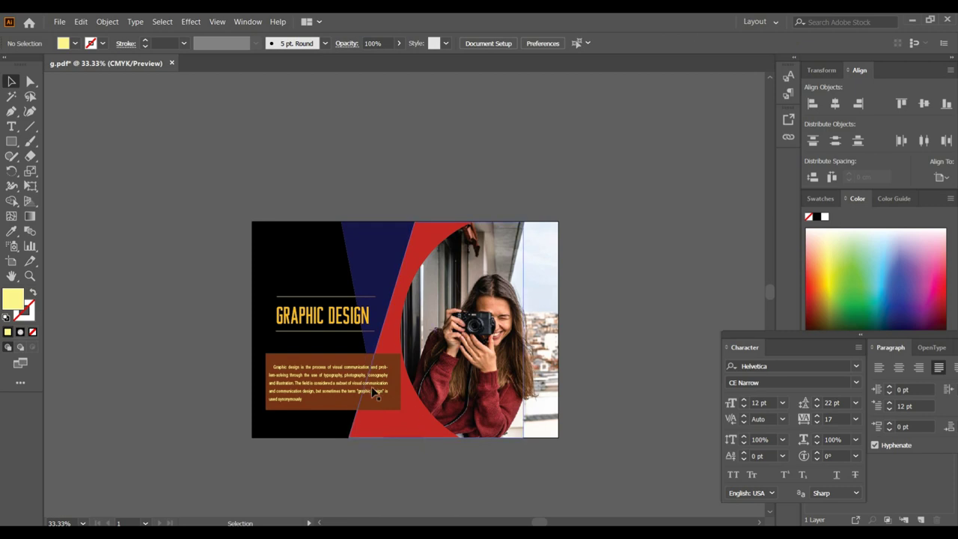
{"action": "left_click_drag", "start_coordinate": [364, 384], "coordinate": [361, 378]}
{"action": "left_click", "coordinate": [156, 357]}
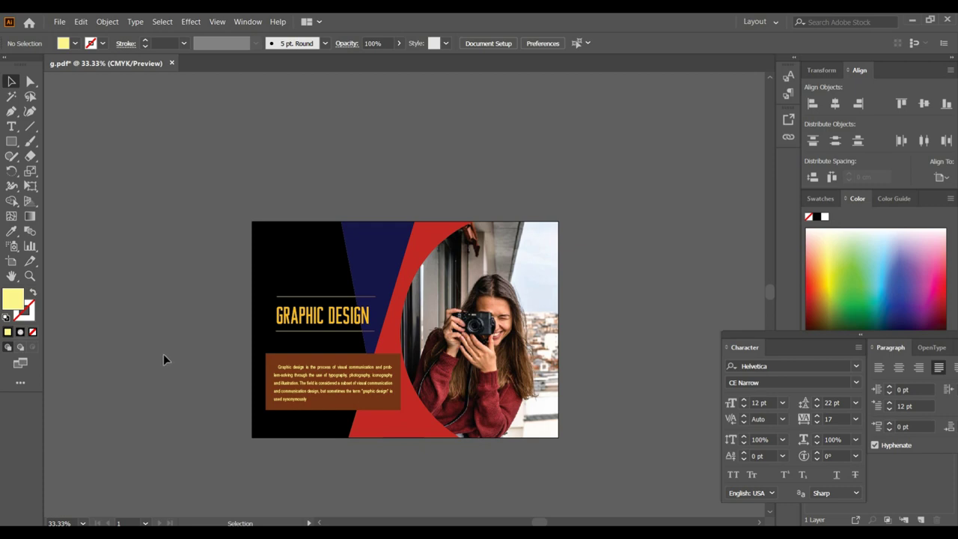
{"action": "left_click", "coordinate": [32, 81]}
{"action": "left_click", "coordinate": [398, 408]}
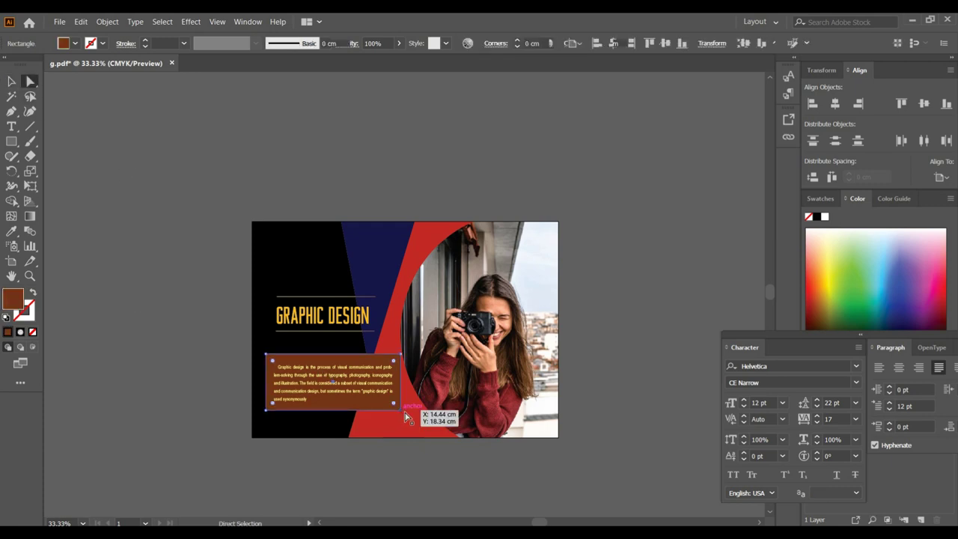